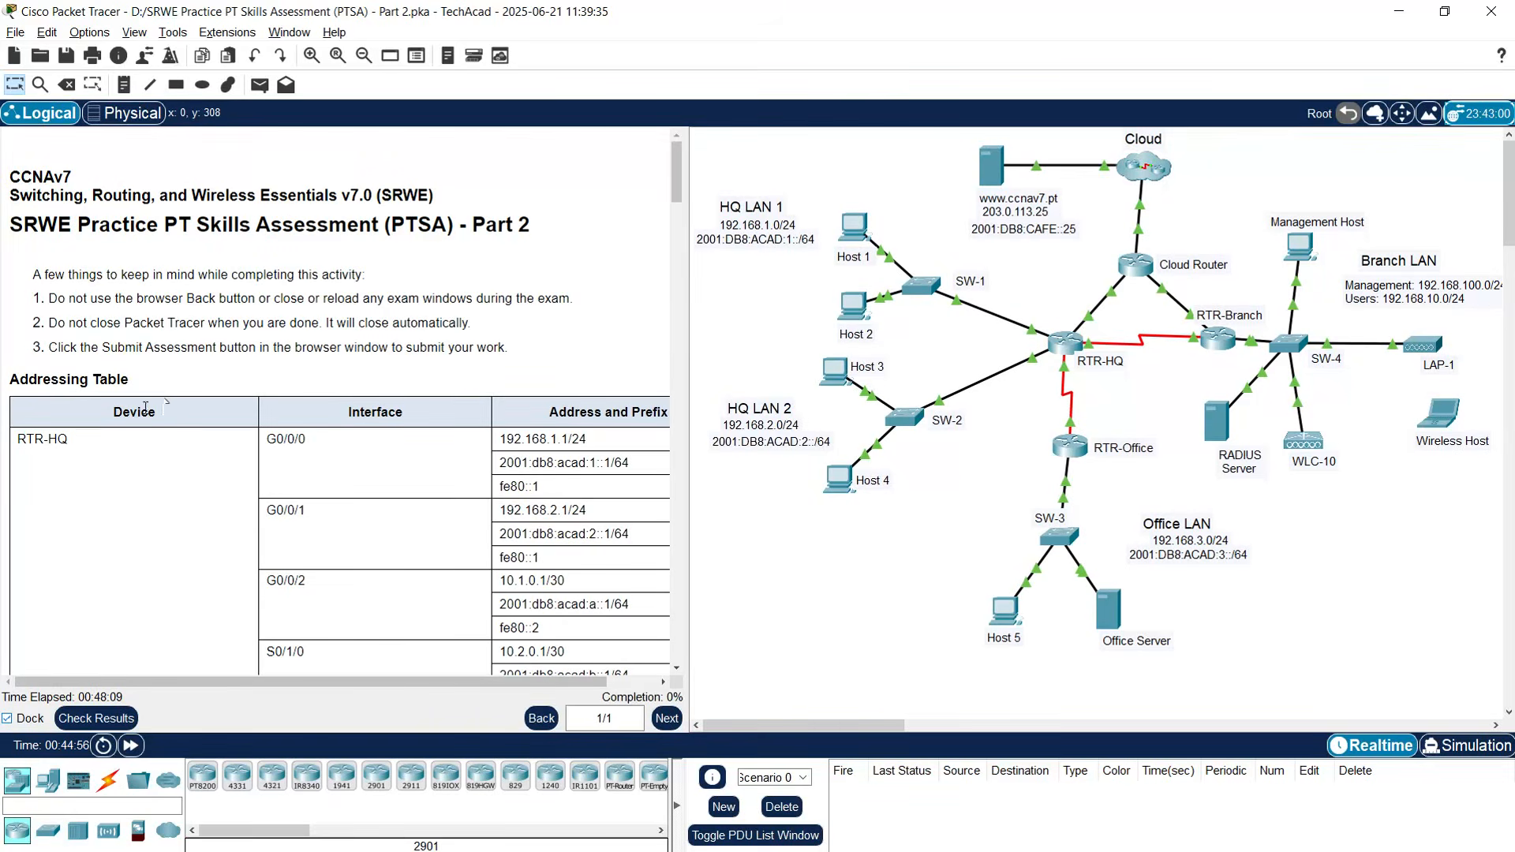
- Open SW-1's CLI and enter privileged, then global configuration mode
scroll(242, 480, "down", 3)
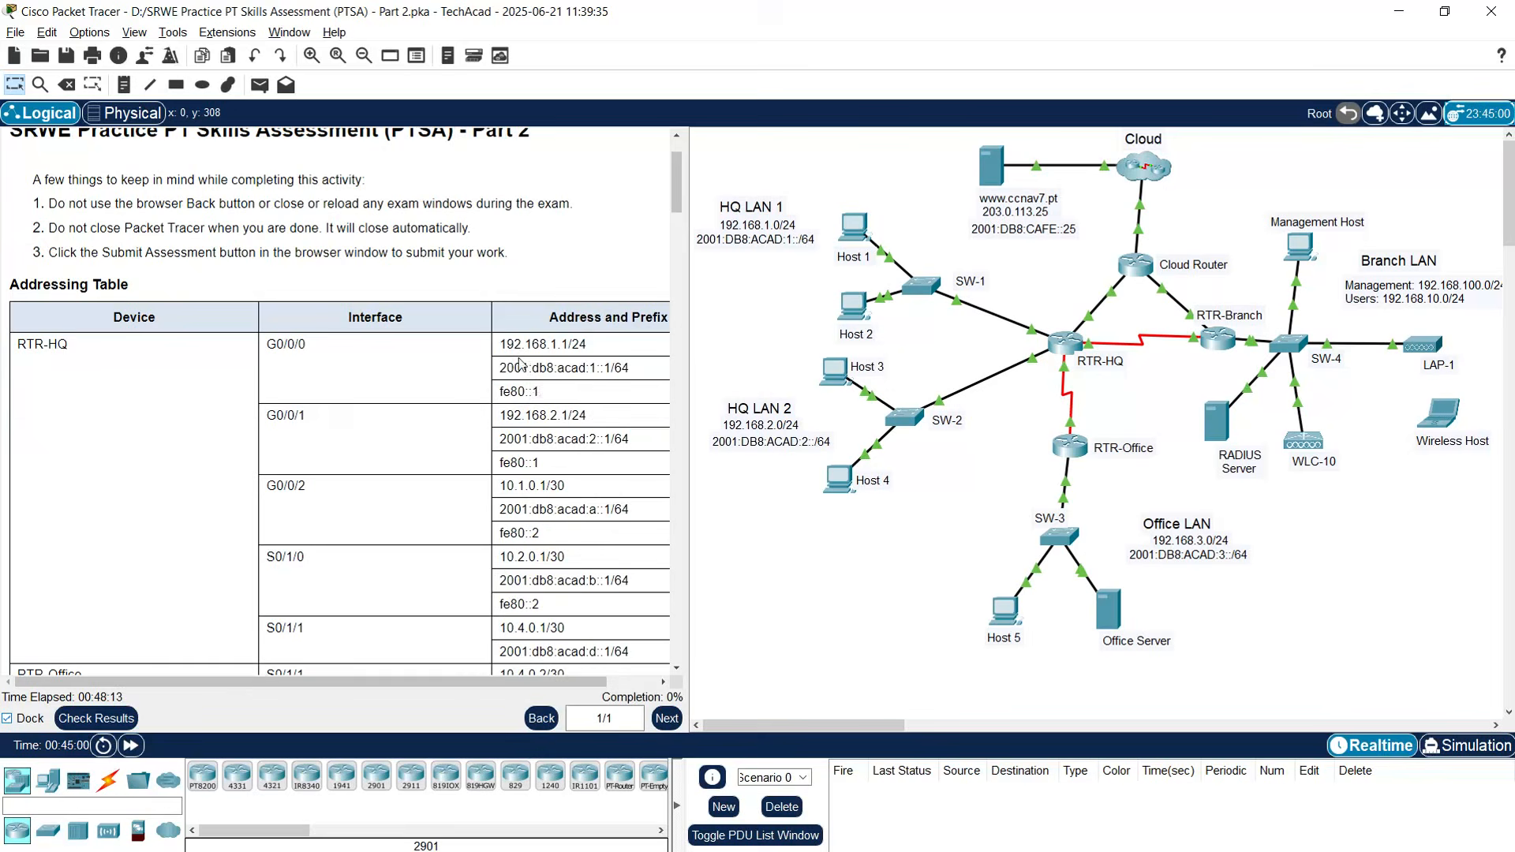
scroll(555, 436, "down", 5)
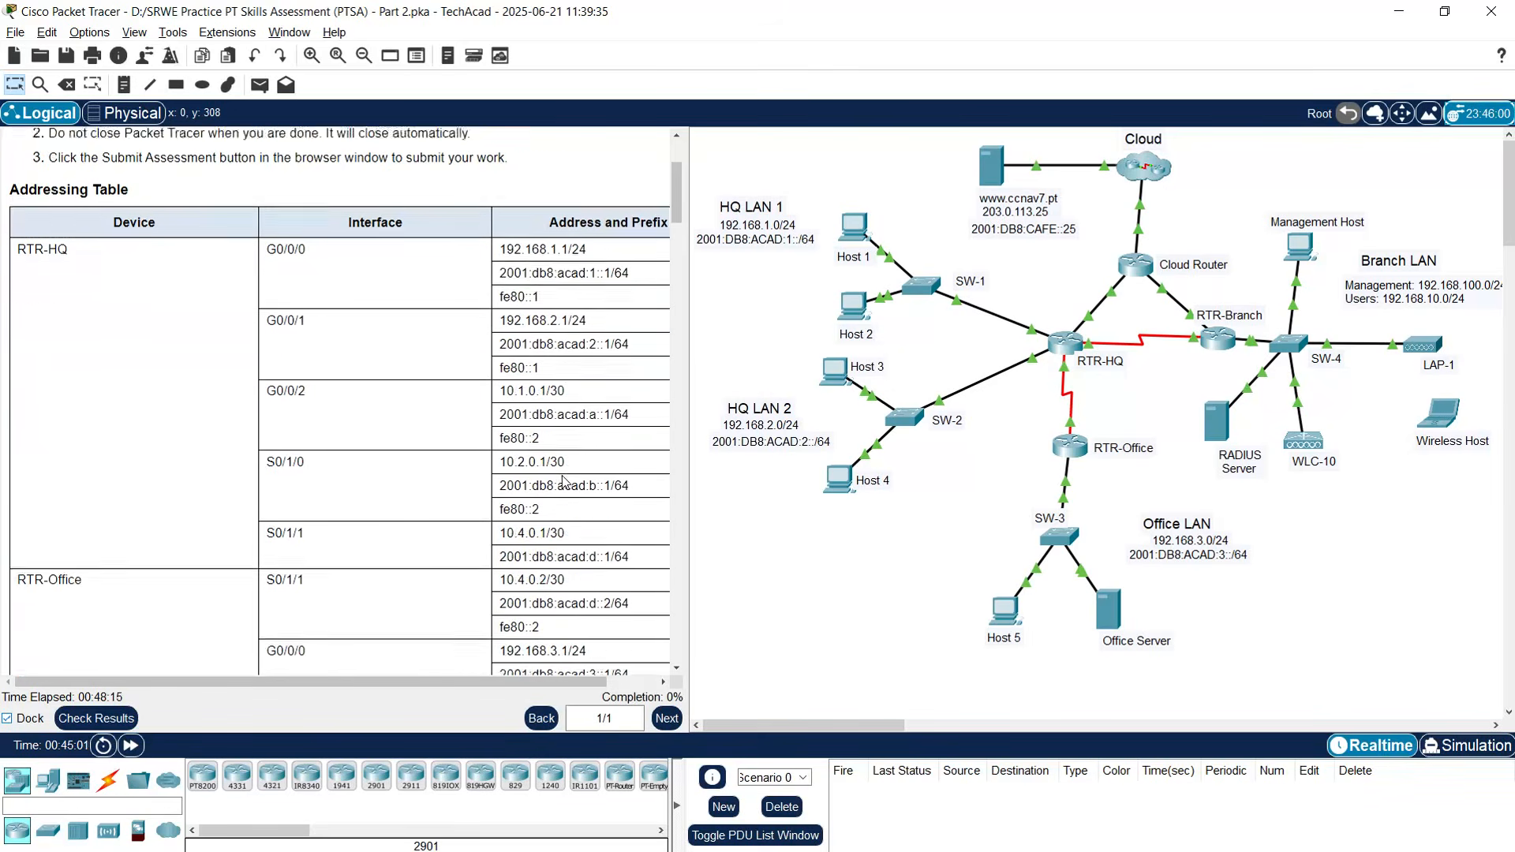
scroll(565, 481, "down", 15)
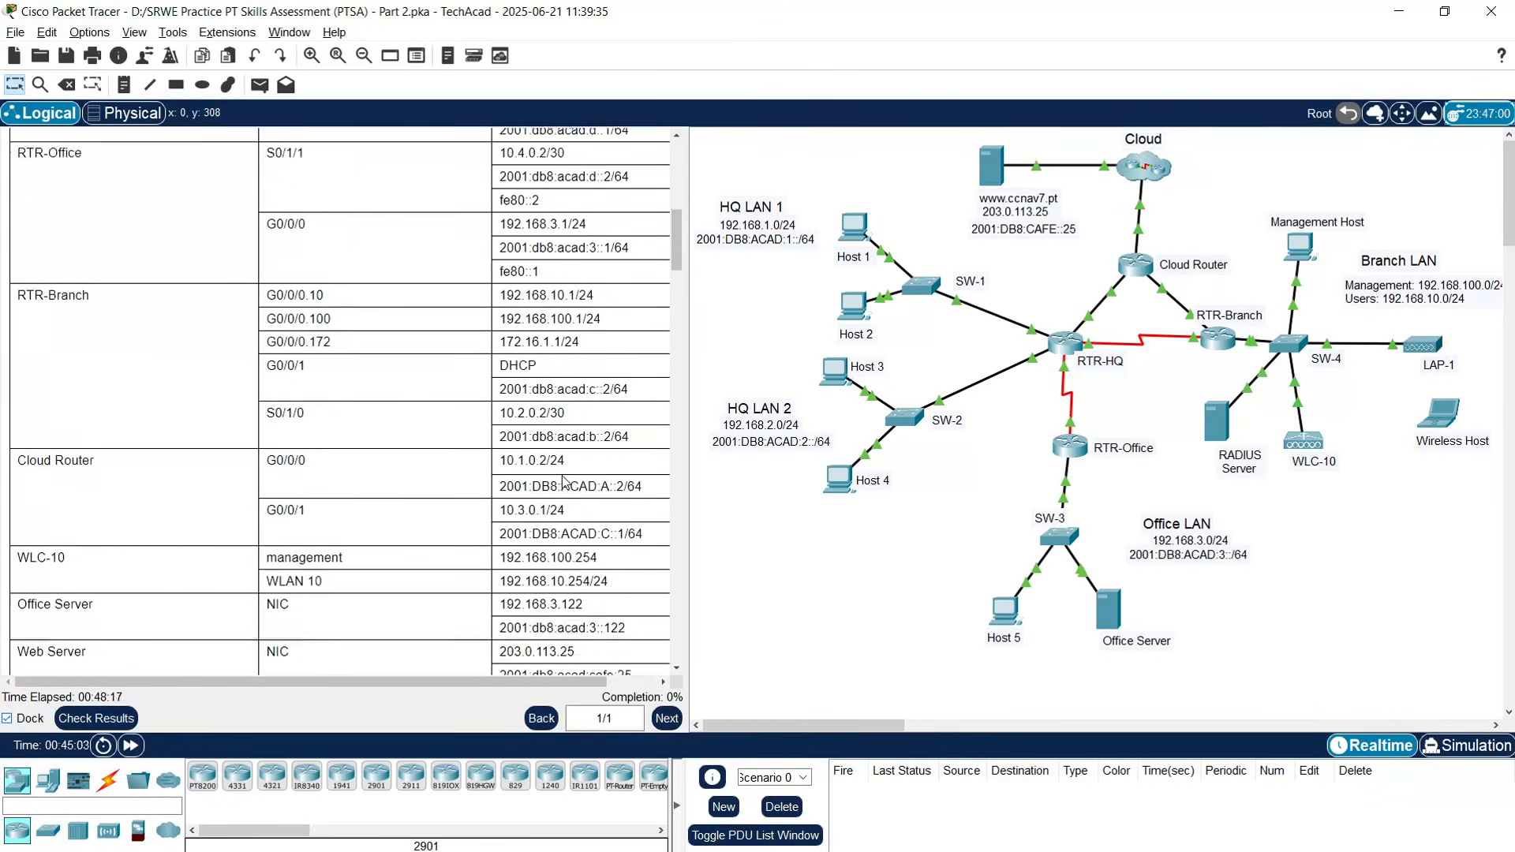
scroll(565, 481, "down", 6)
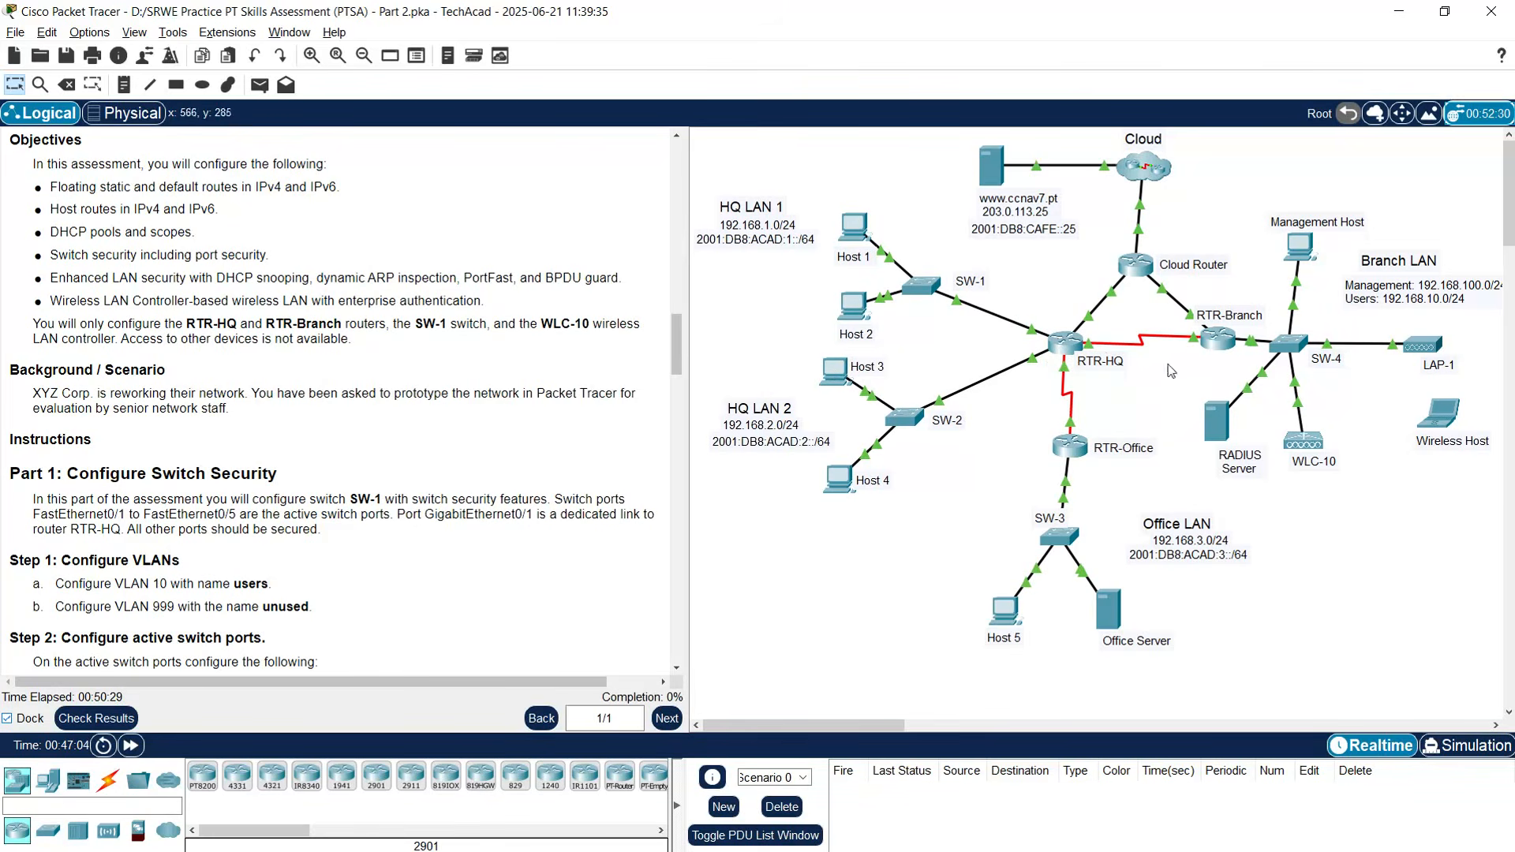
scroll(197, 410, "down", 1)
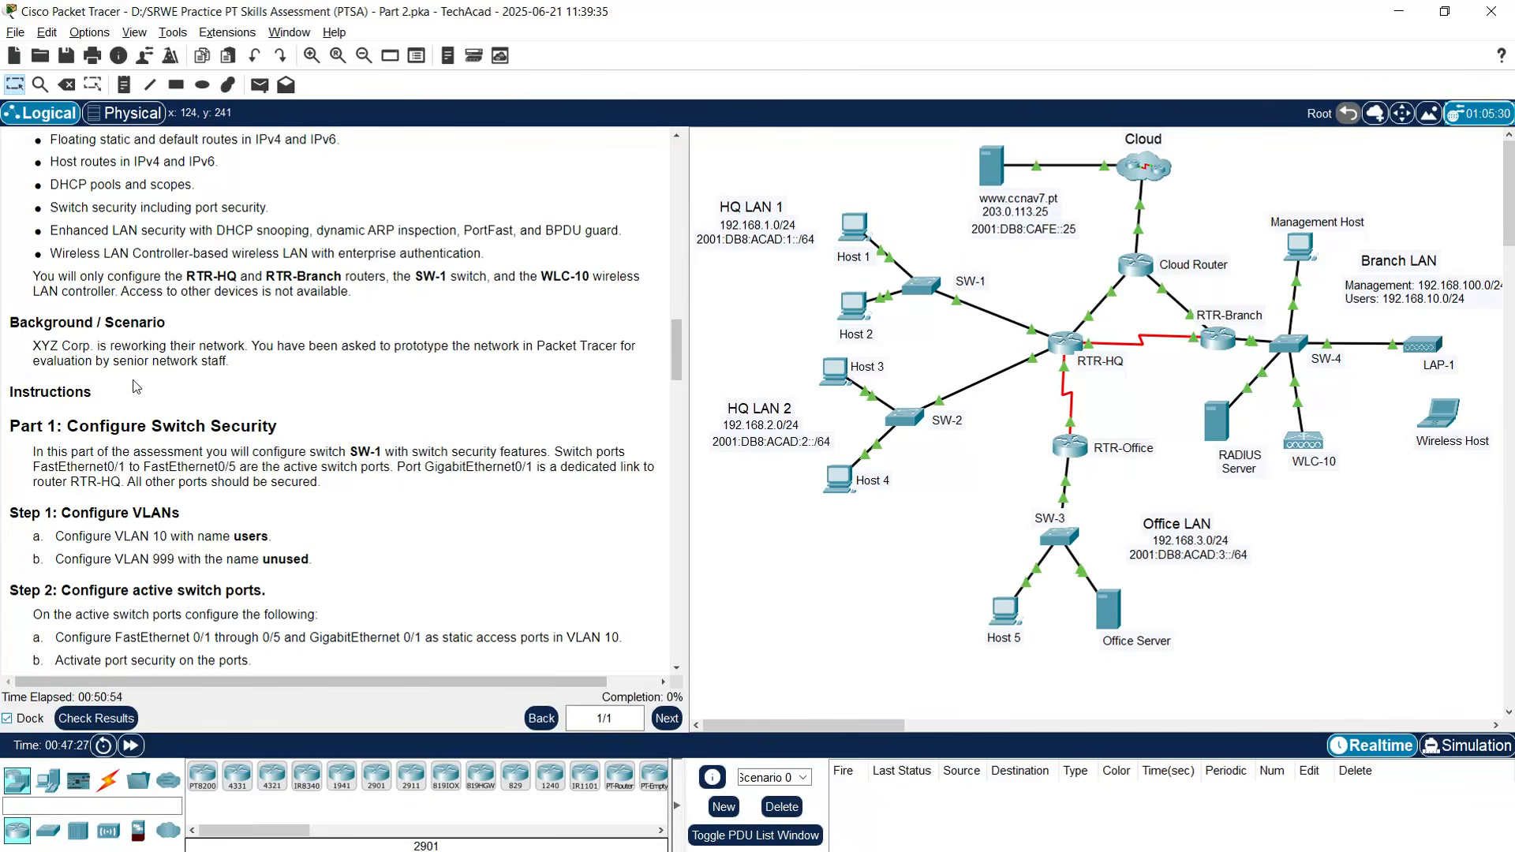
scroll(213, 385, "down", 1)
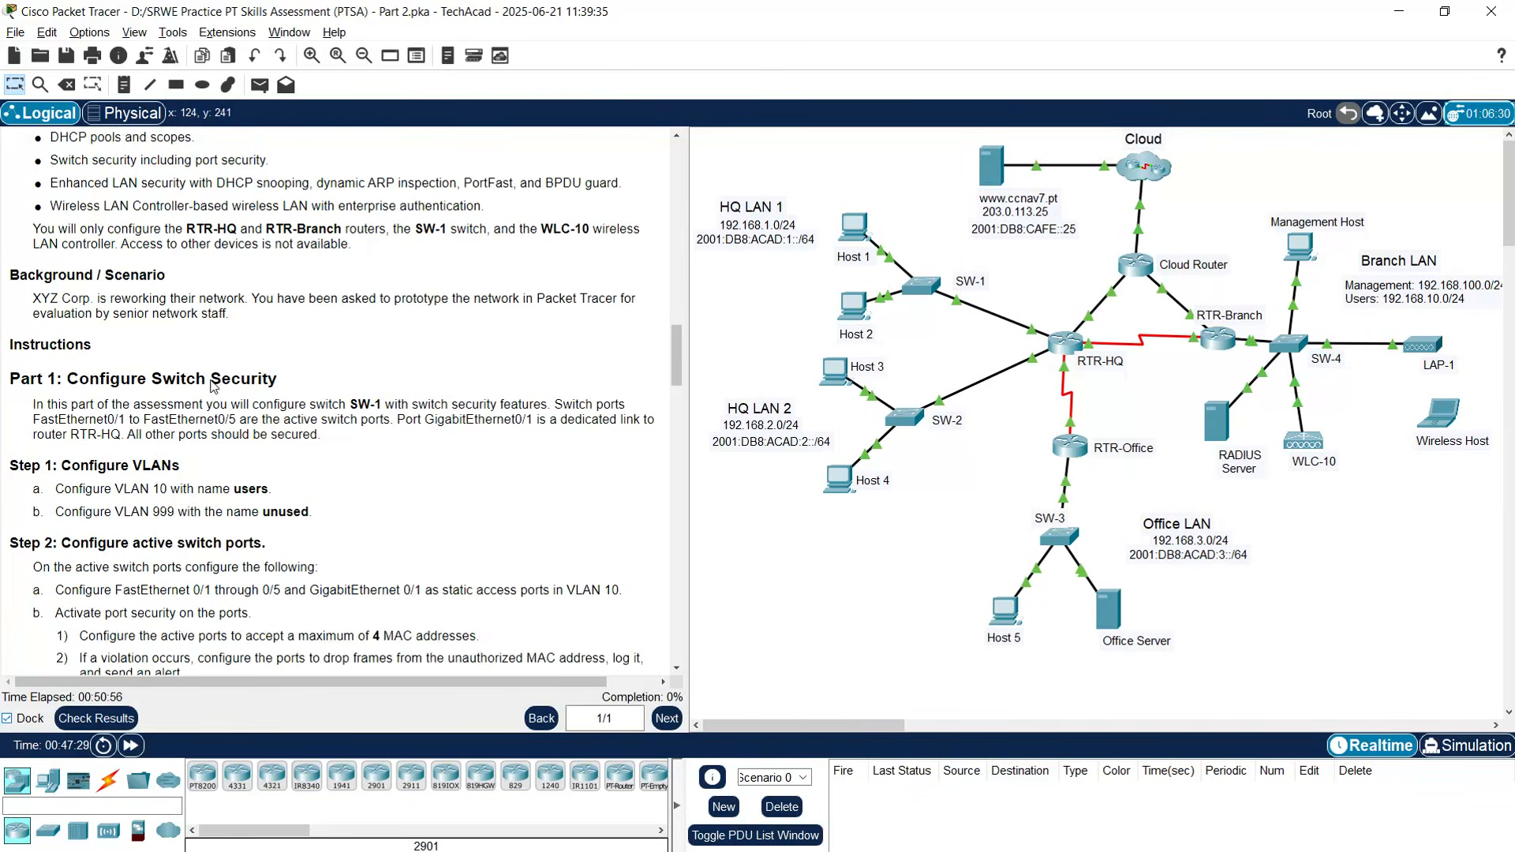
scroll(152, 381, "down", 1)
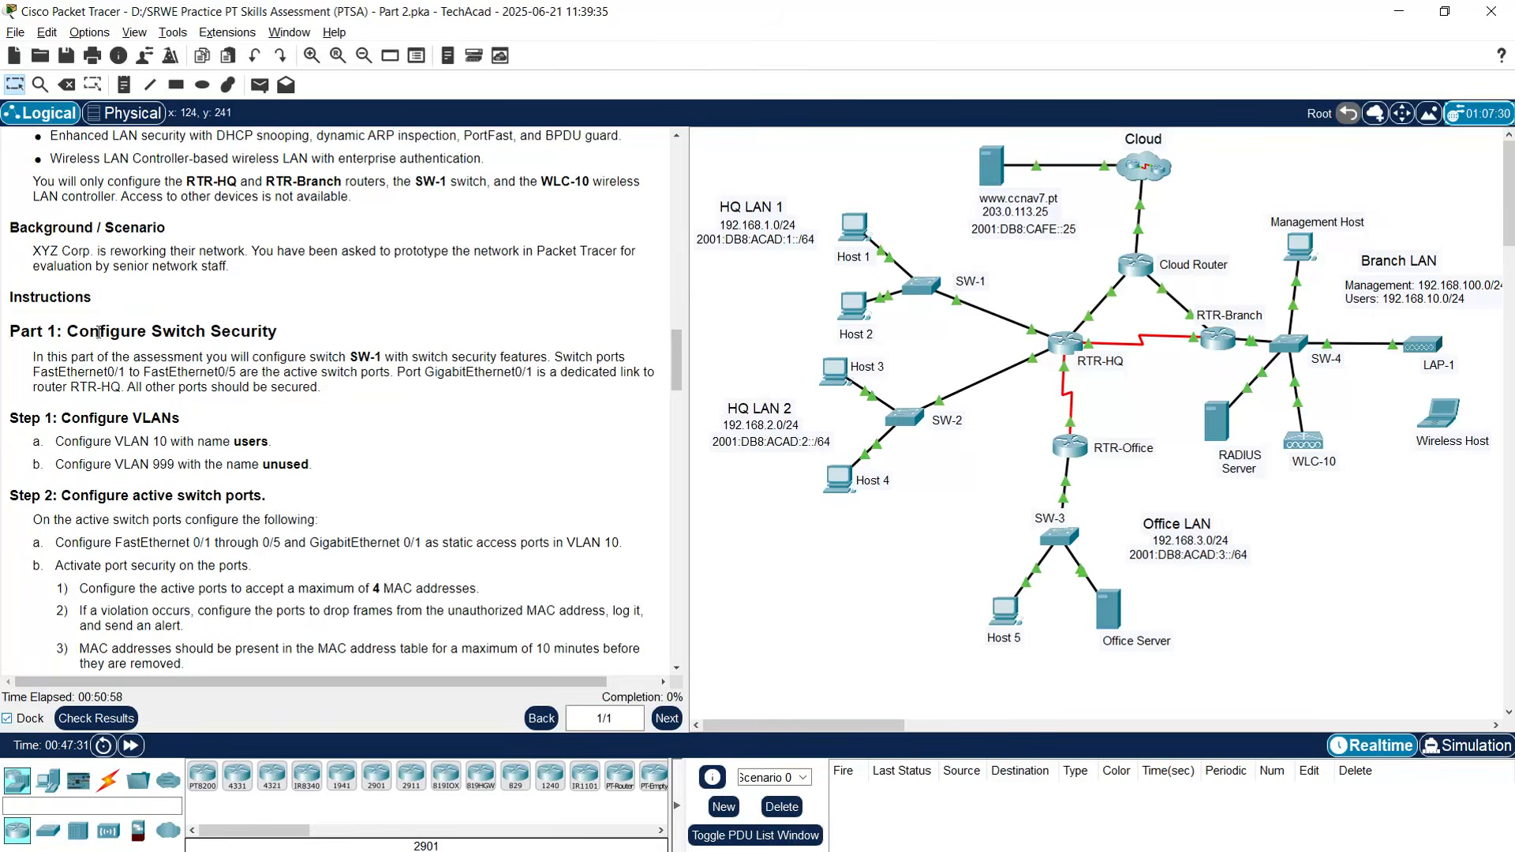
scroll(69, 359, "down", 1)
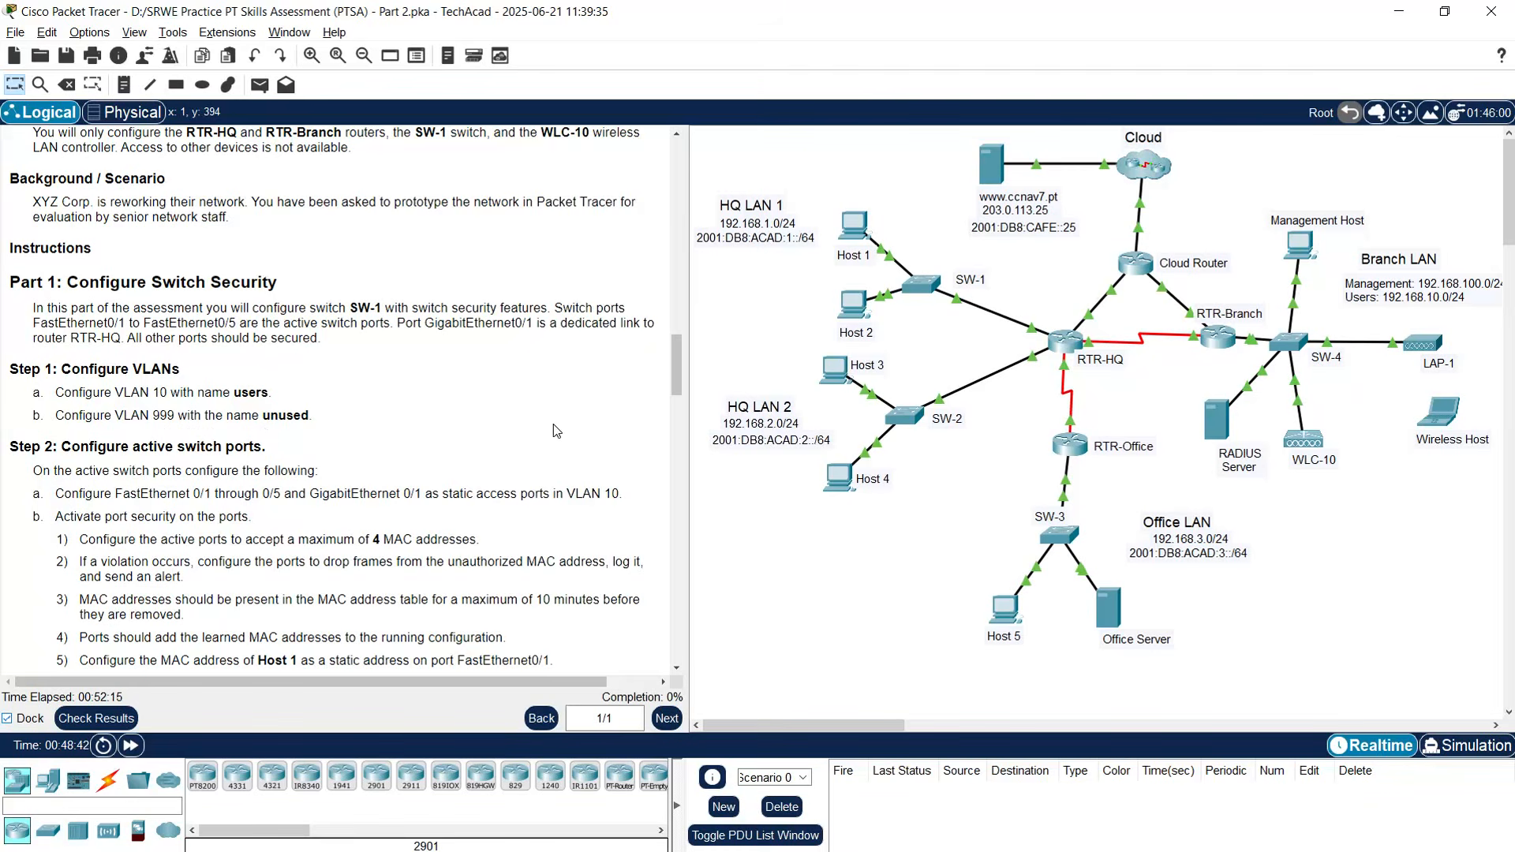
left_click(921, 286)
left_click_drag(777, 147, 570, 70)
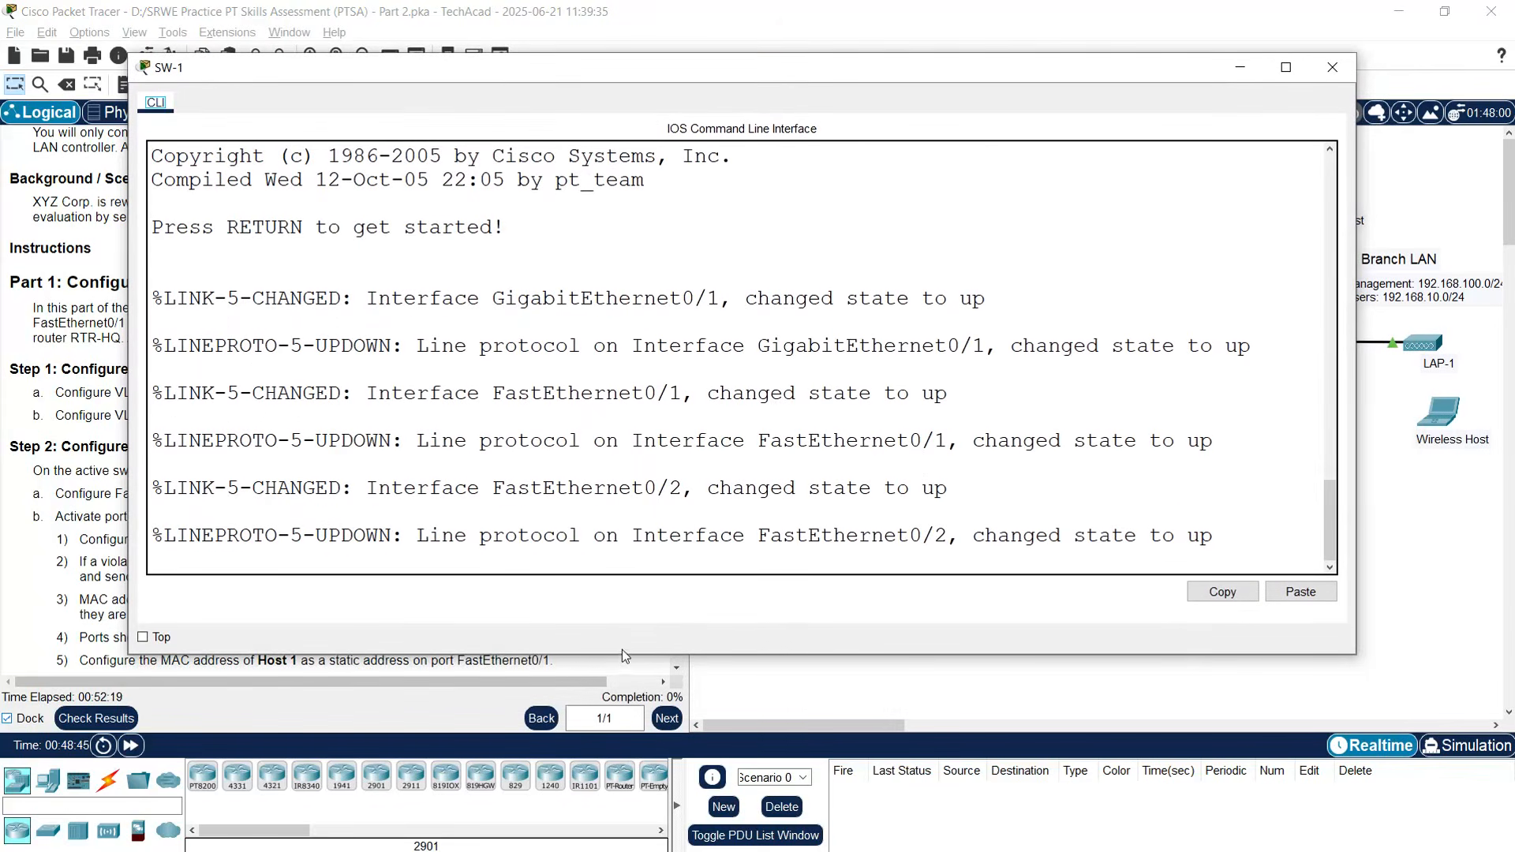
left_click_drag(622, 653, 622, 765)
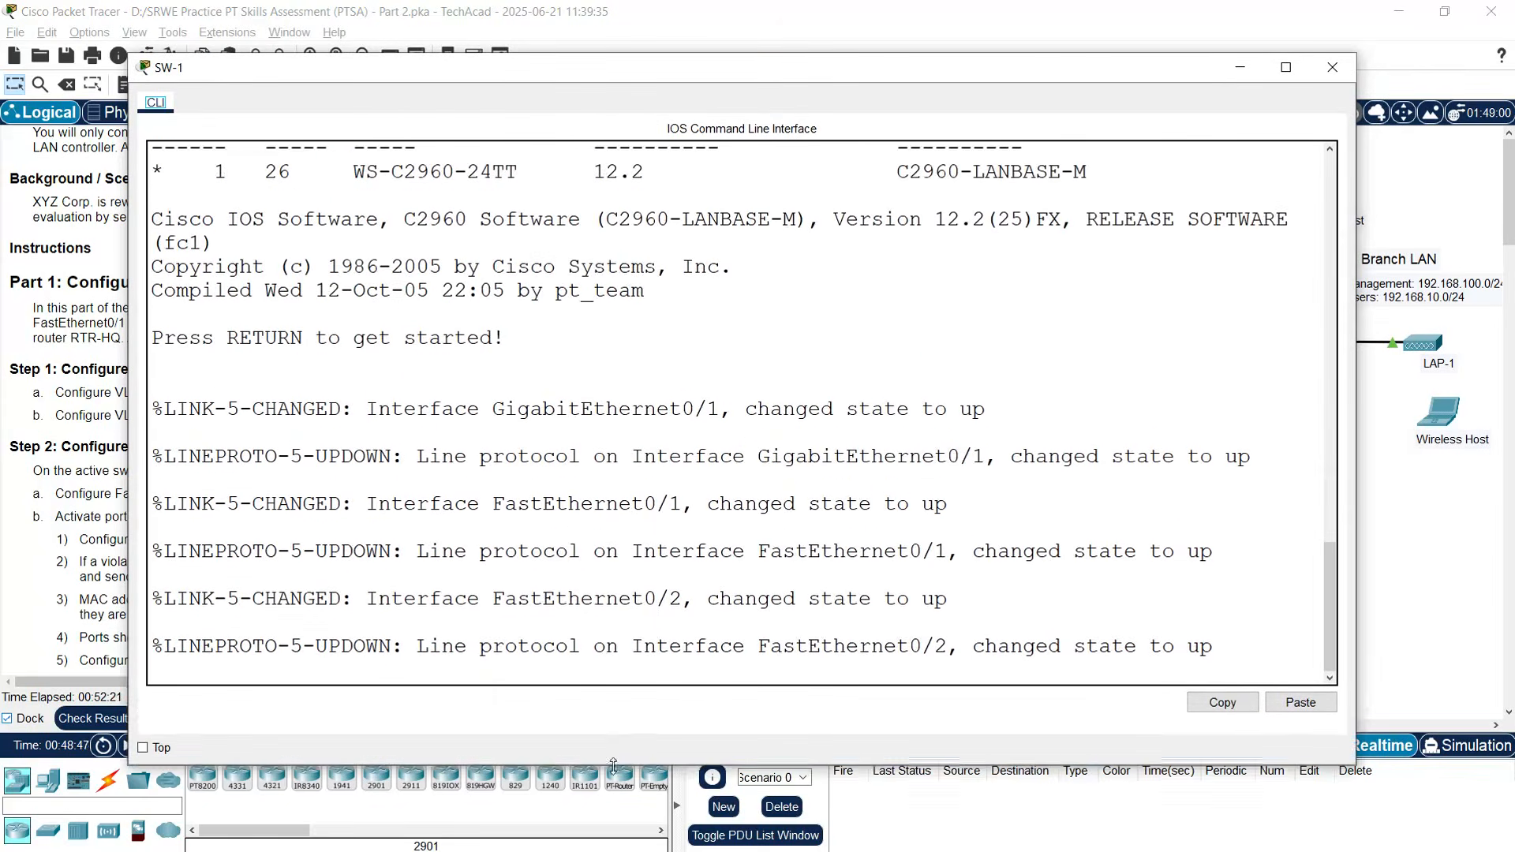
key("Return")
key("Return")
type("enable")
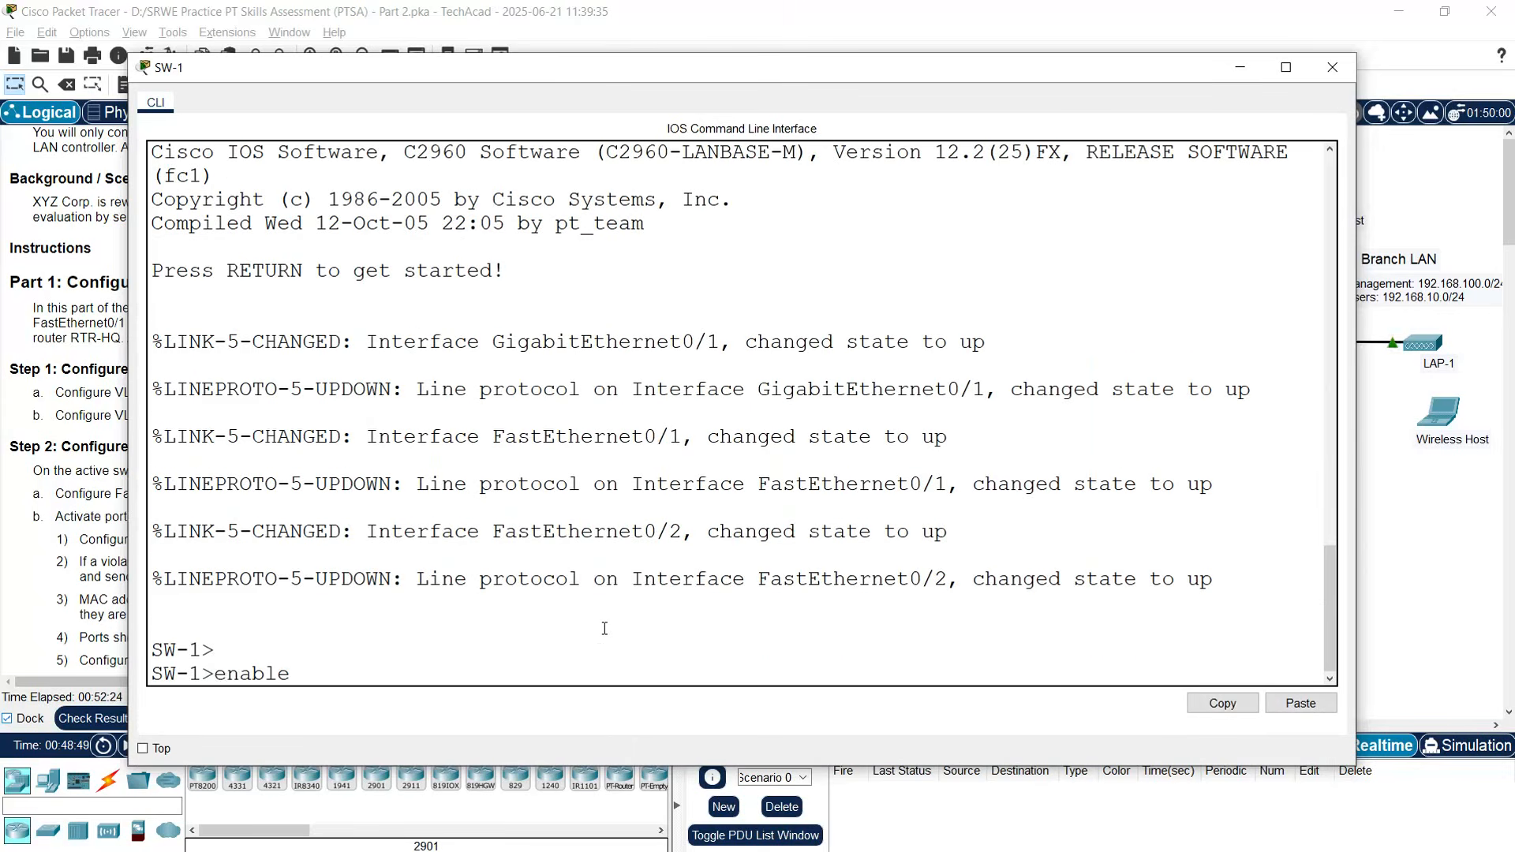
key("Return")
type("conf")
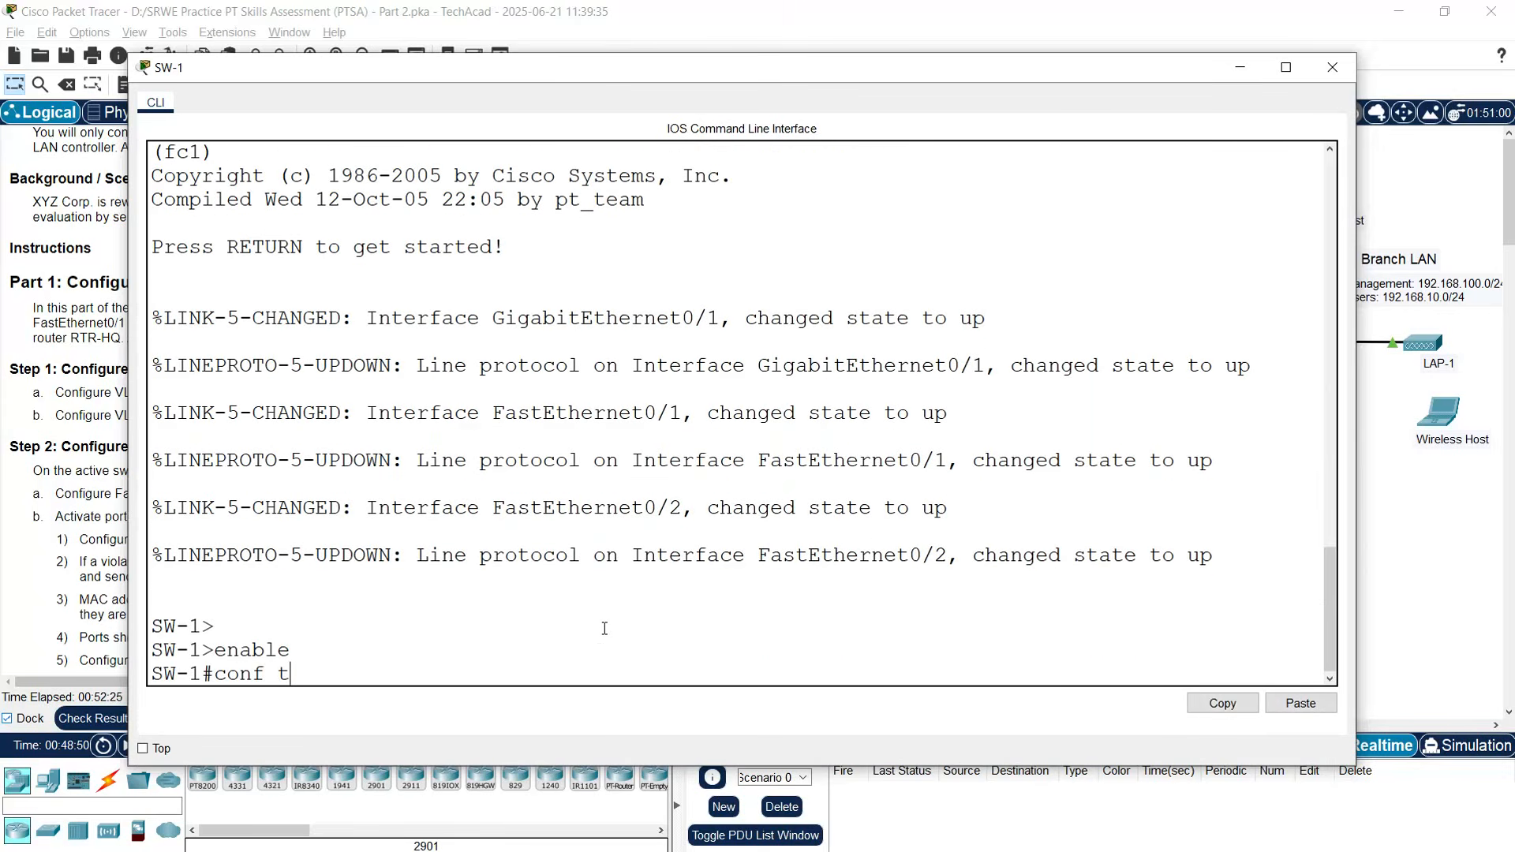
type(" t")
key("Return")
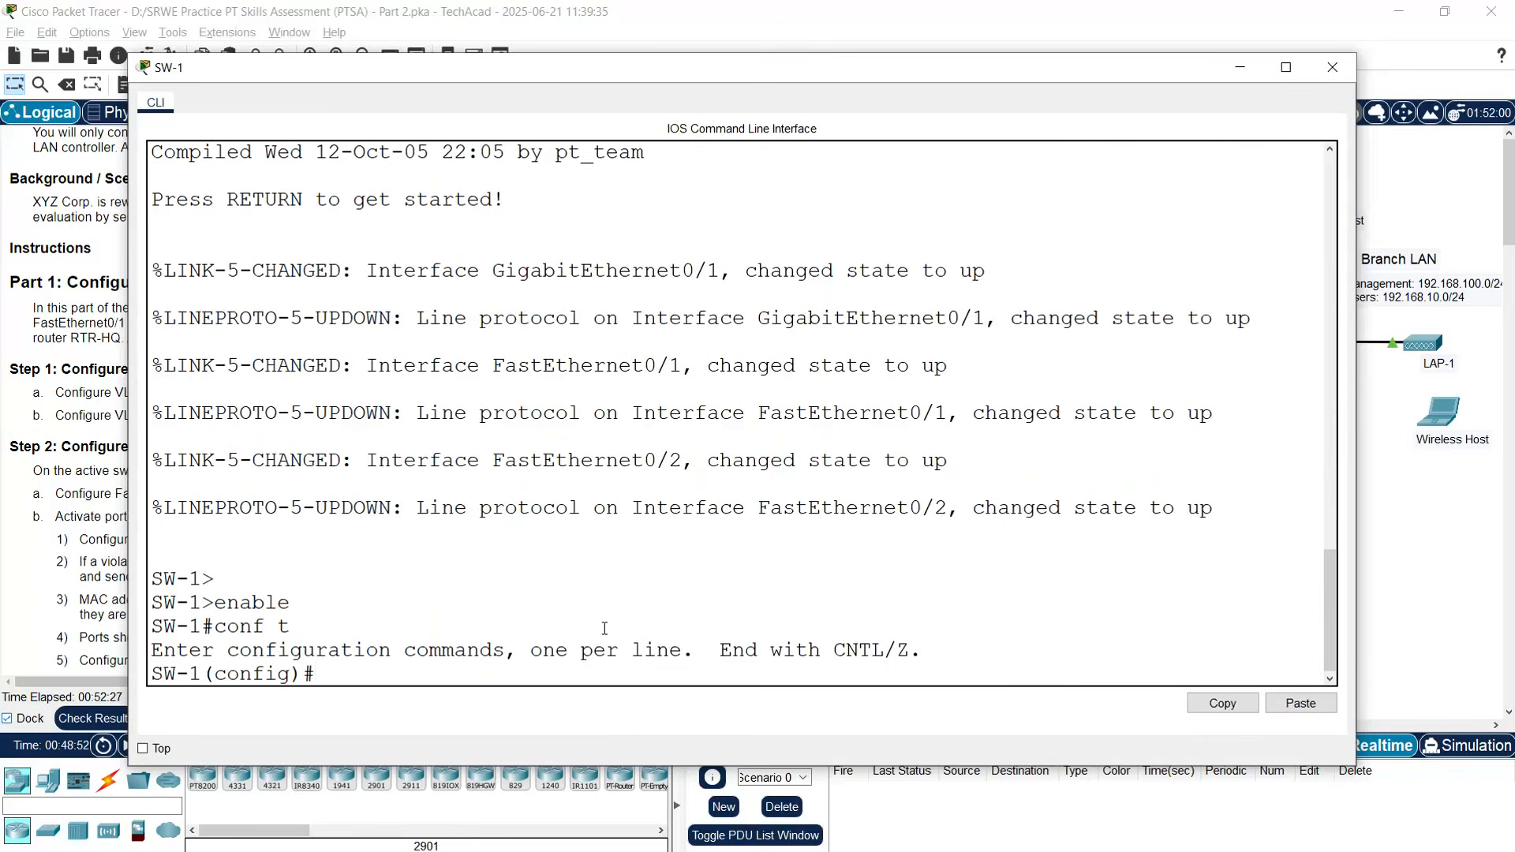
- Create VLAN 10 named 'users' and VLAN 999 named 'unused'
type("u")
key("BackSpace")
type("vlan 10")
key("Return")
type("name users")
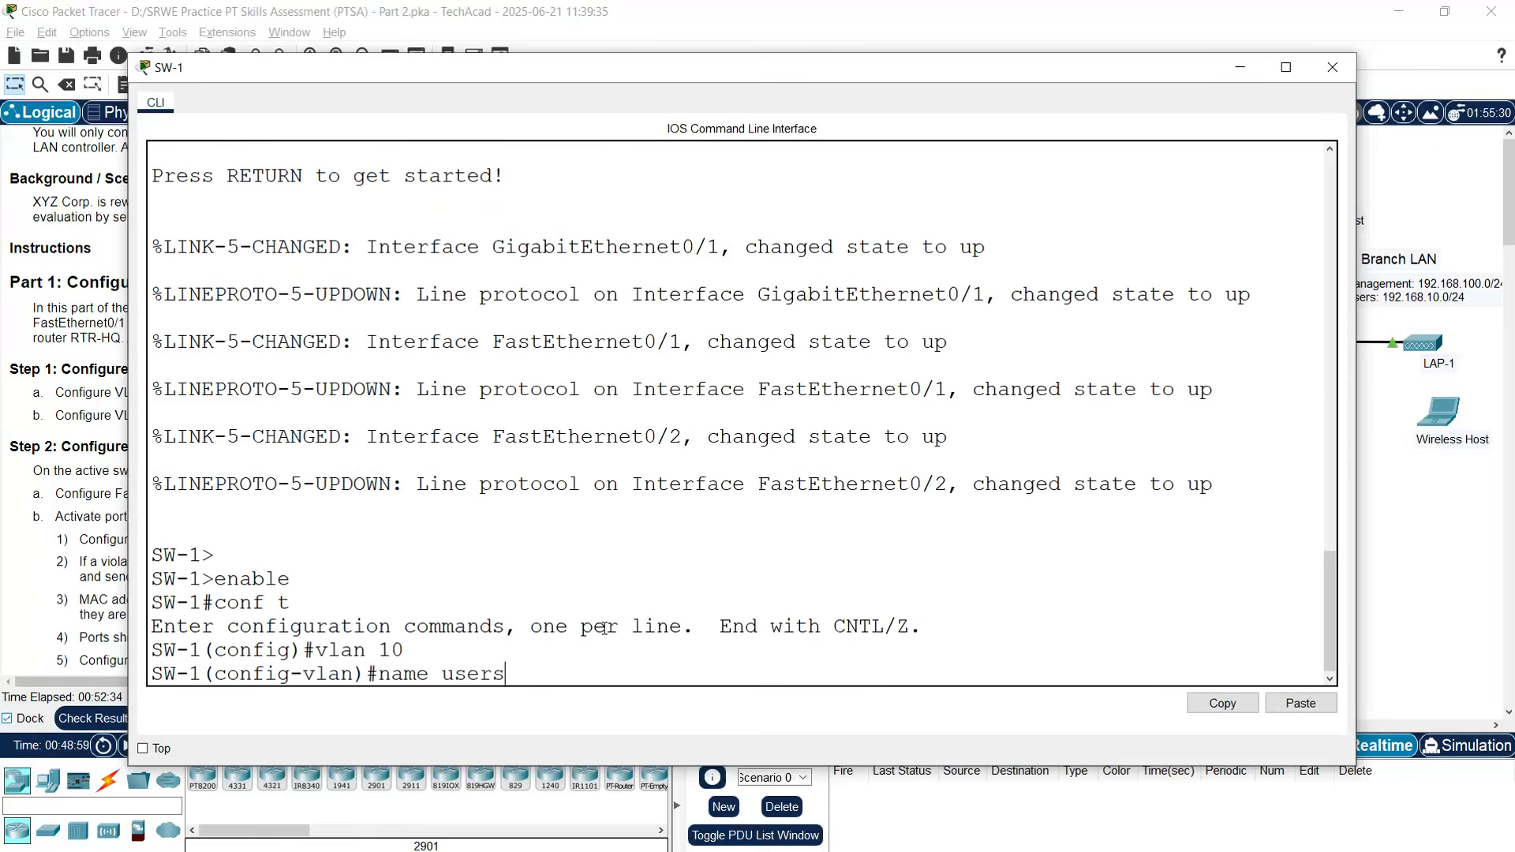
key("Return")
type("vlan 999")
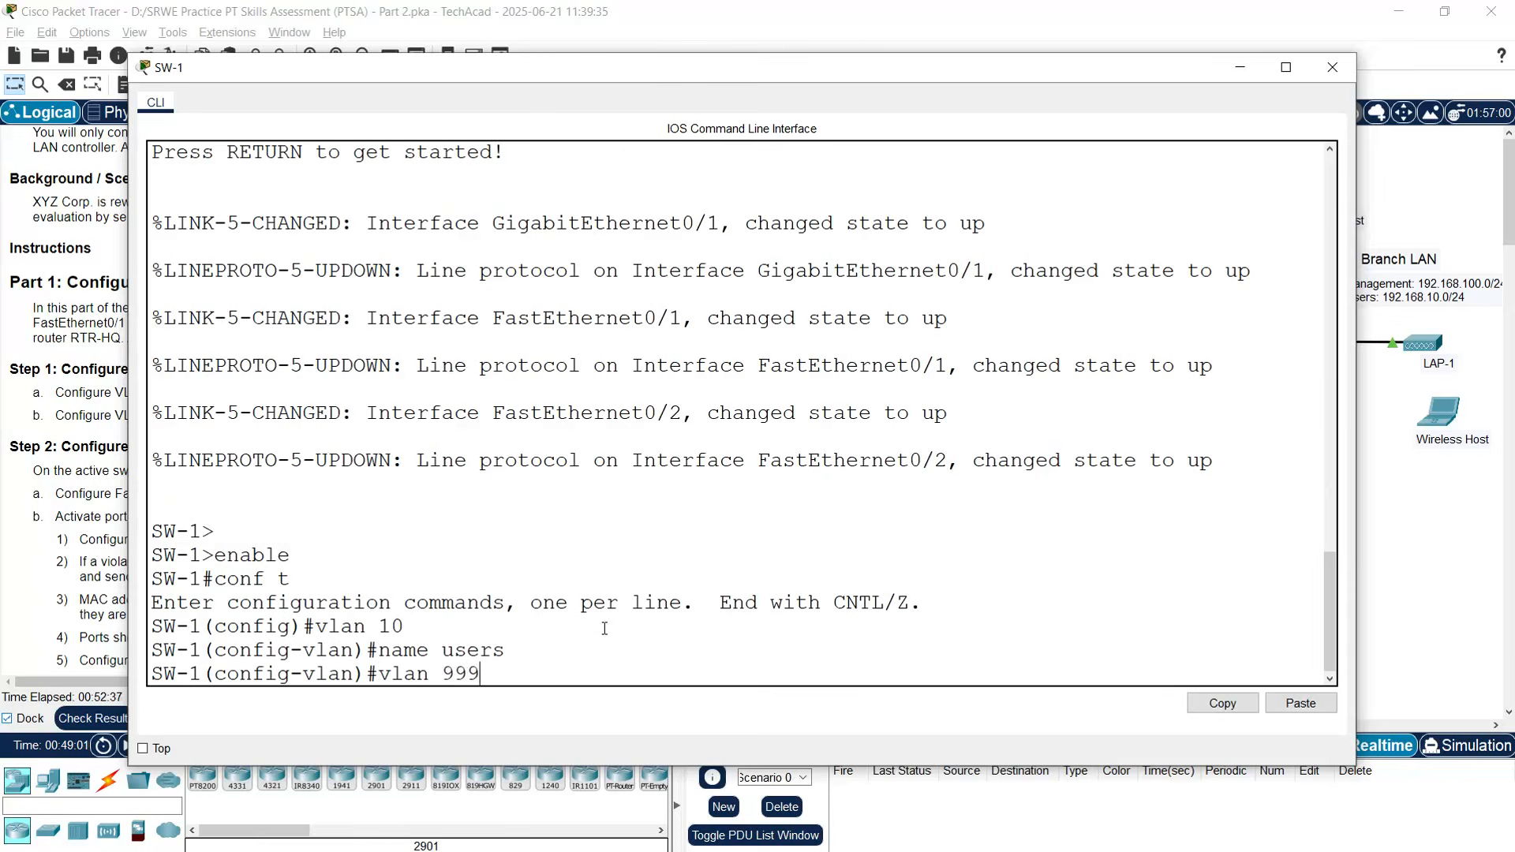
key("Return")
type("name ")
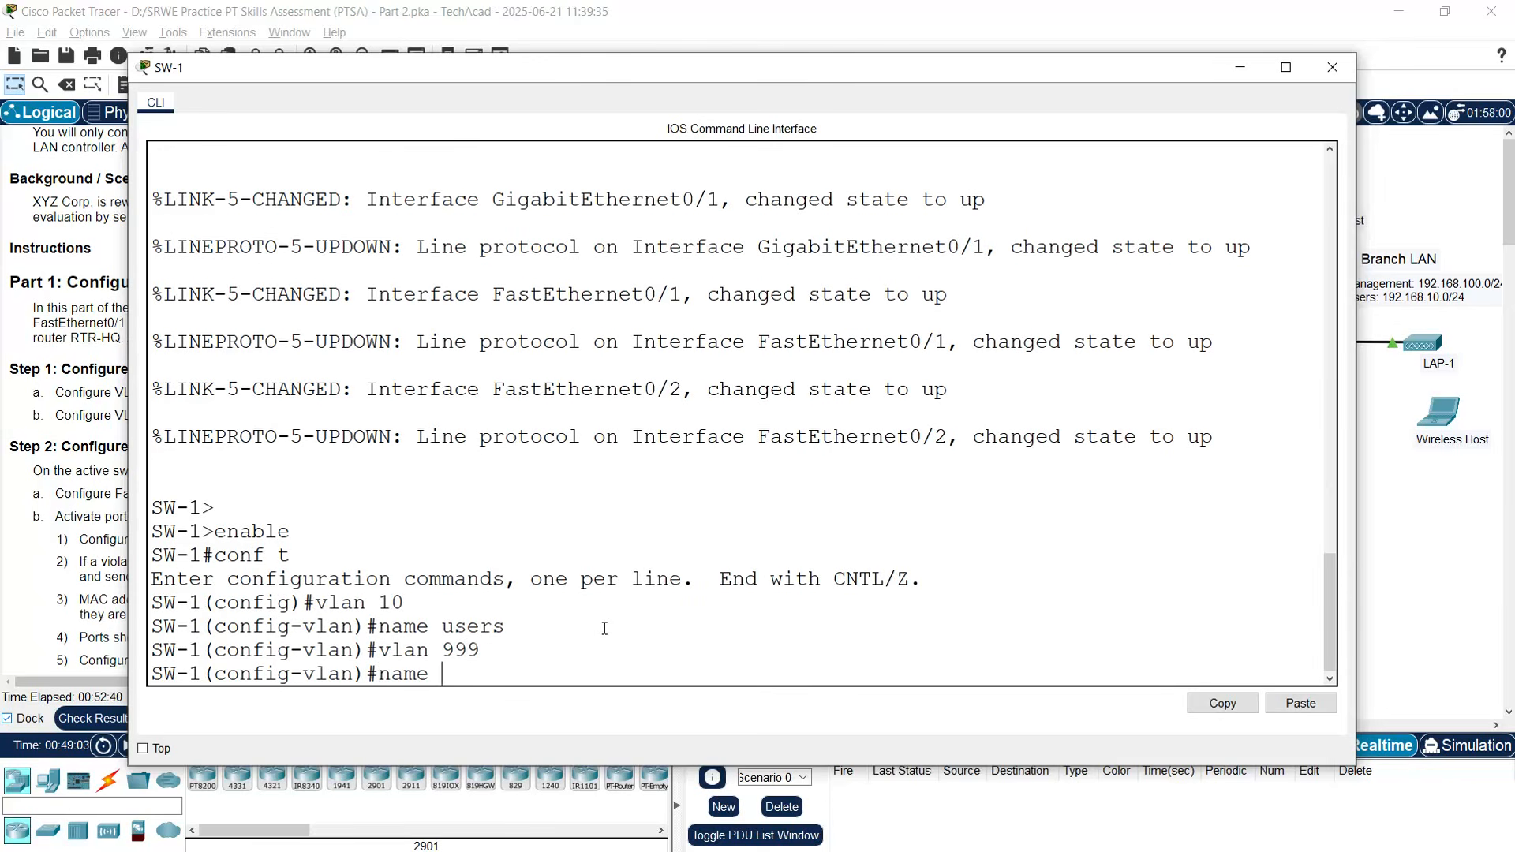
type("unused")
key("Return")
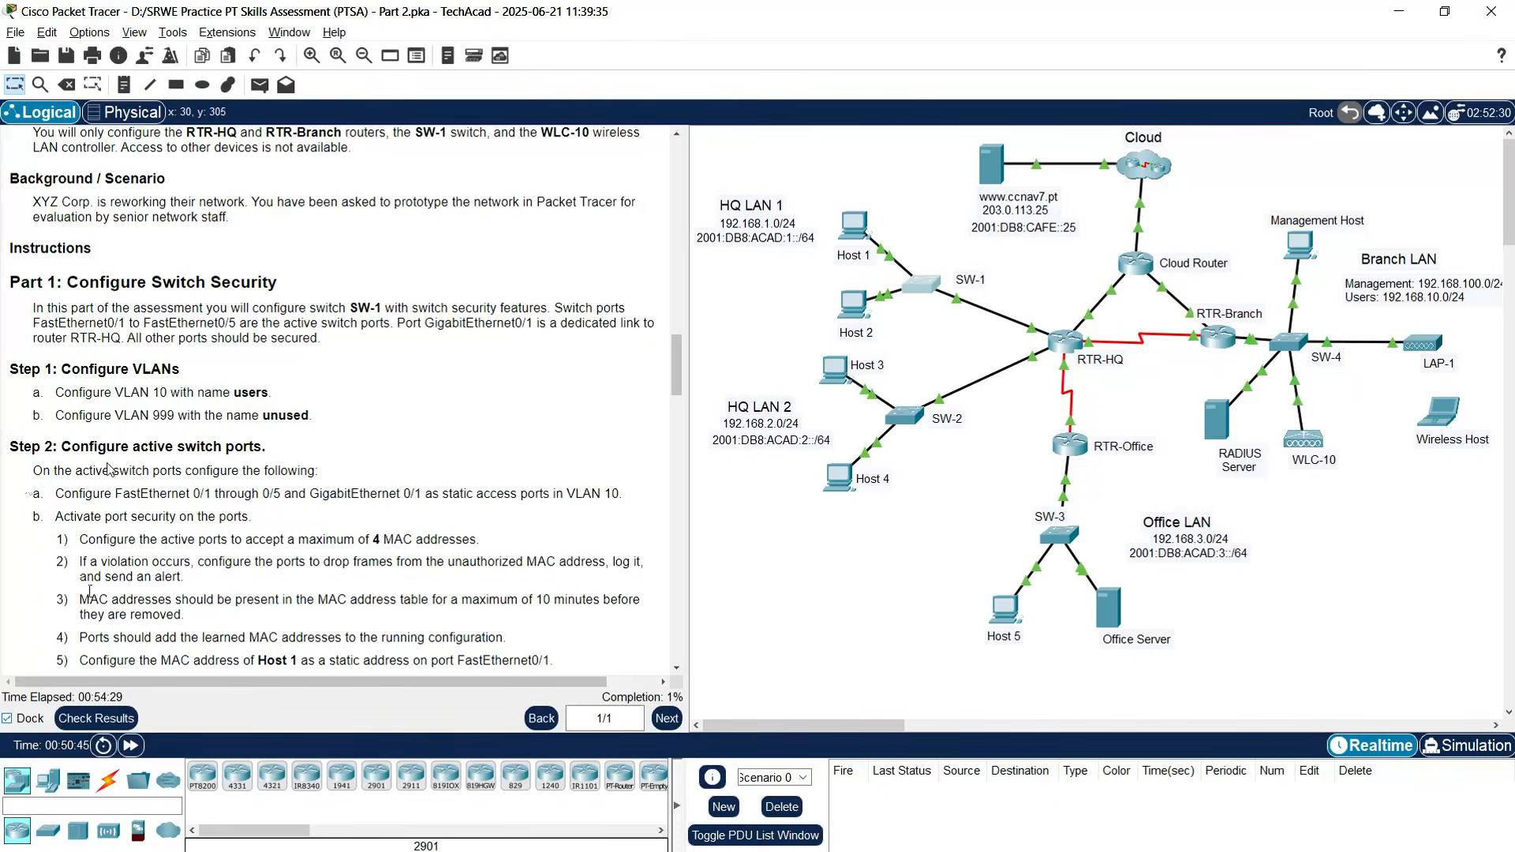
- Reopen SW-1's command-line window from the topology
scroll(169, 466, "down", 1)
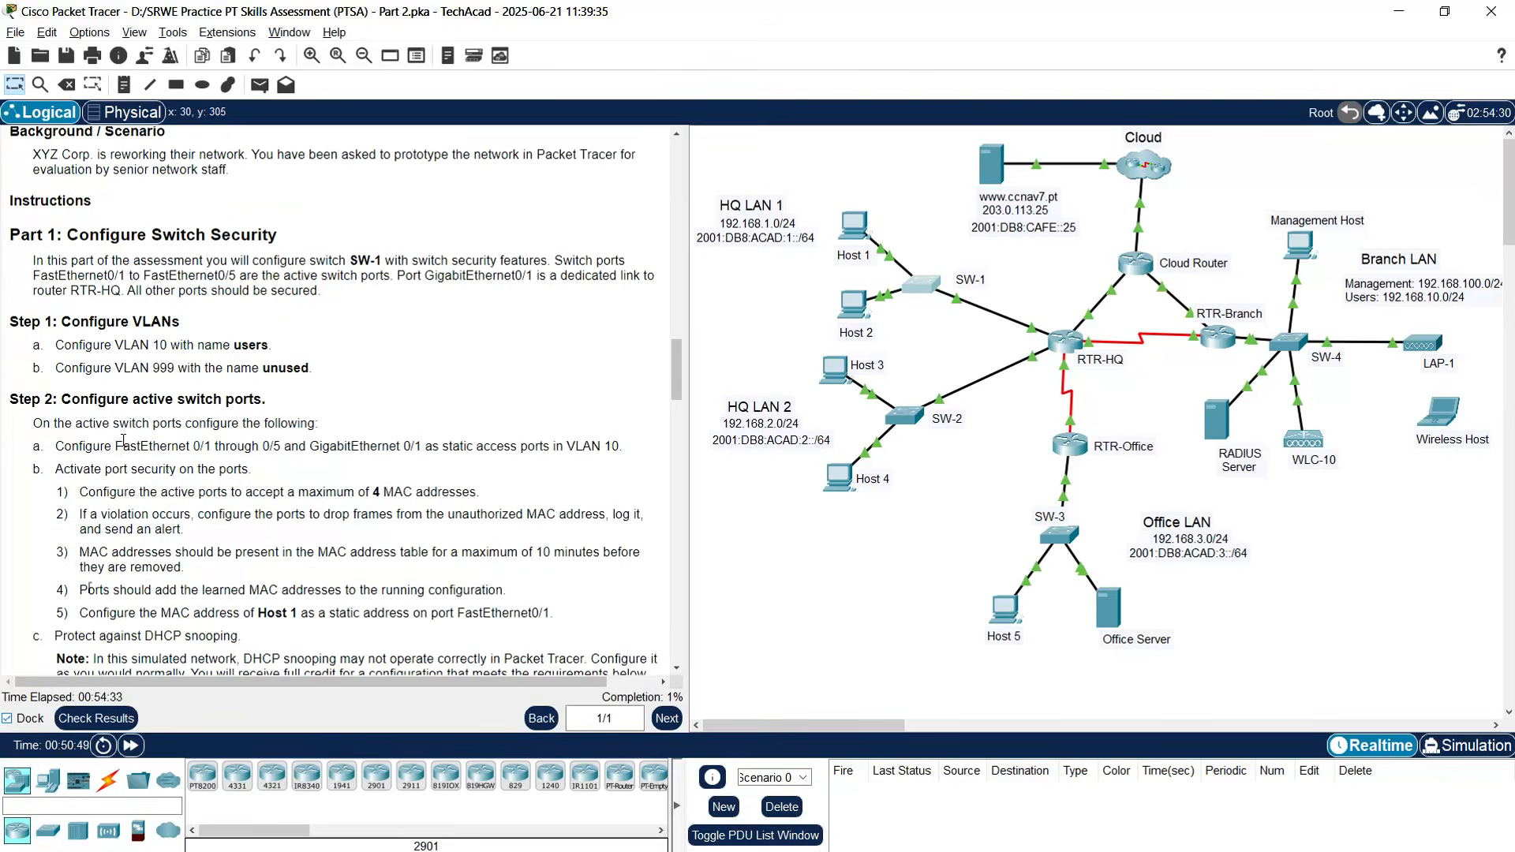
scroll(146, 427, "down", 1)
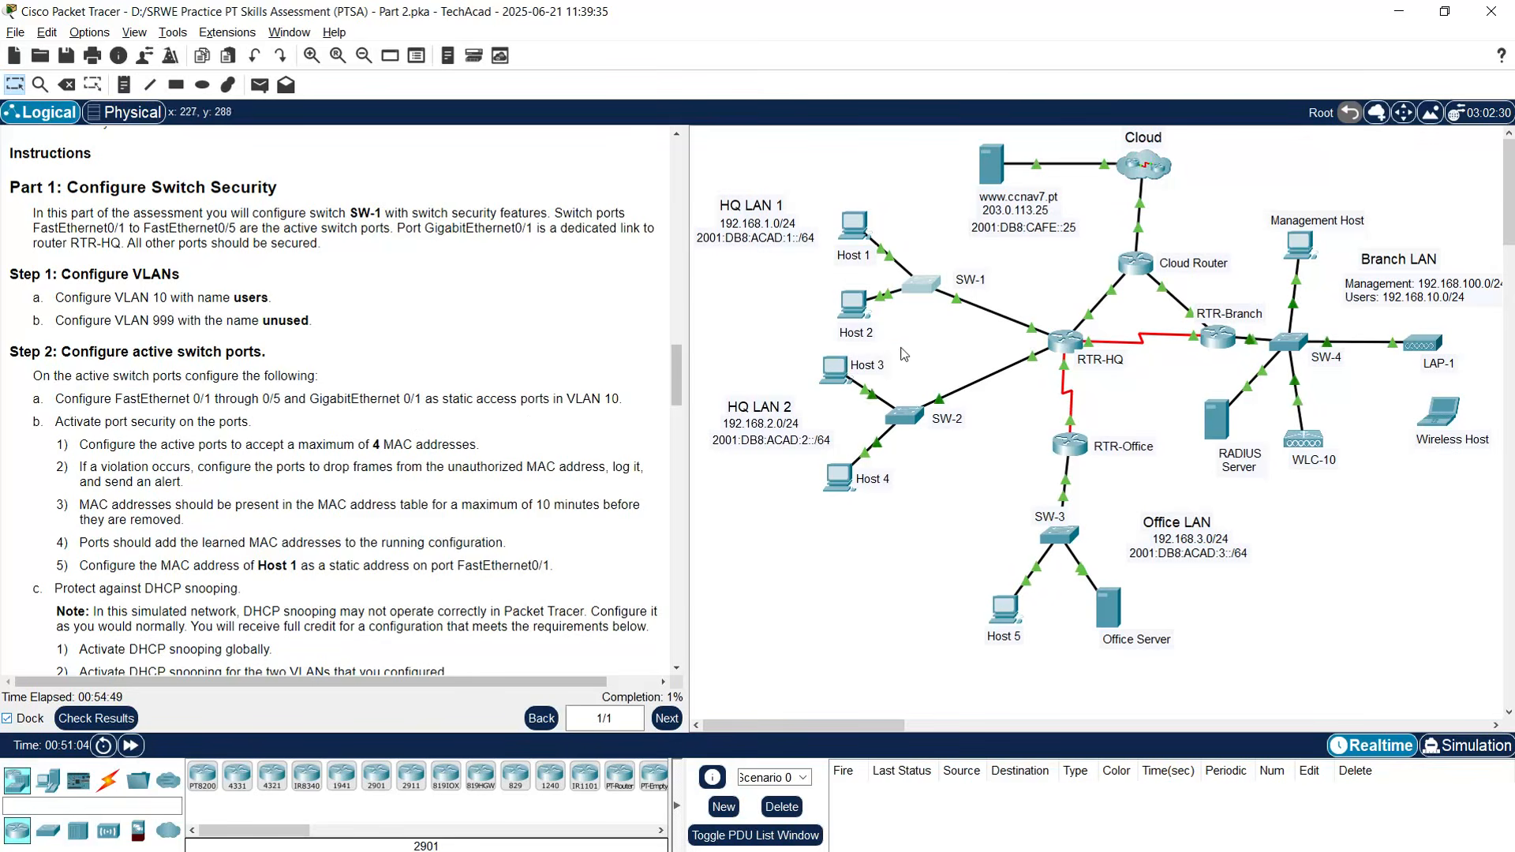
left_click(928, 291)
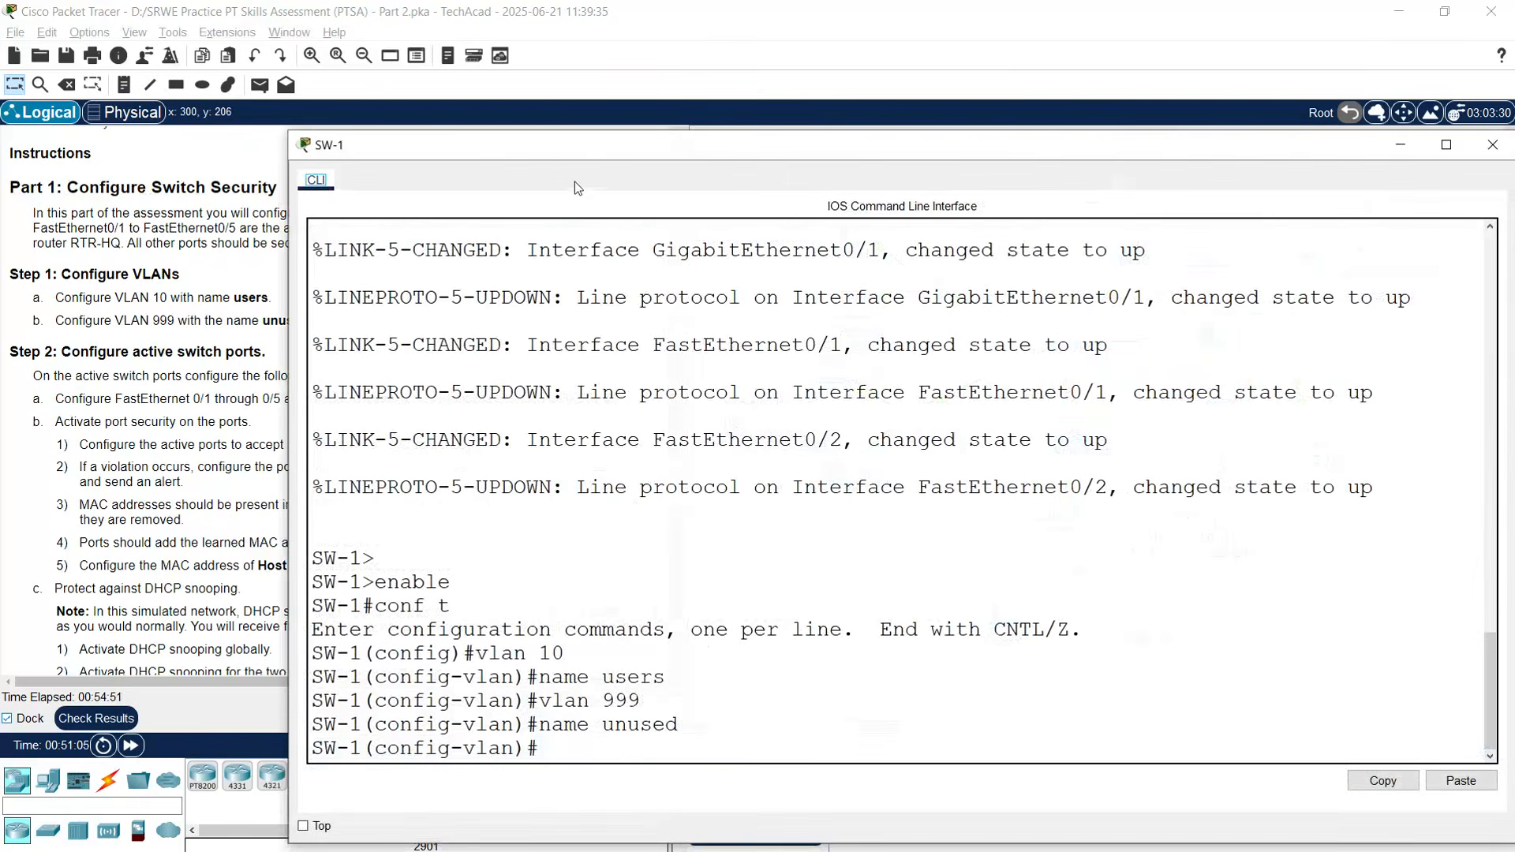
- Set ports fa0/1-5 and g0/1 to access mode in VLAN 10, then close SW-1's window
left_click_drag(578, 156, 525, 56)
left_click(511, 651)
key("Return")
key("Return")
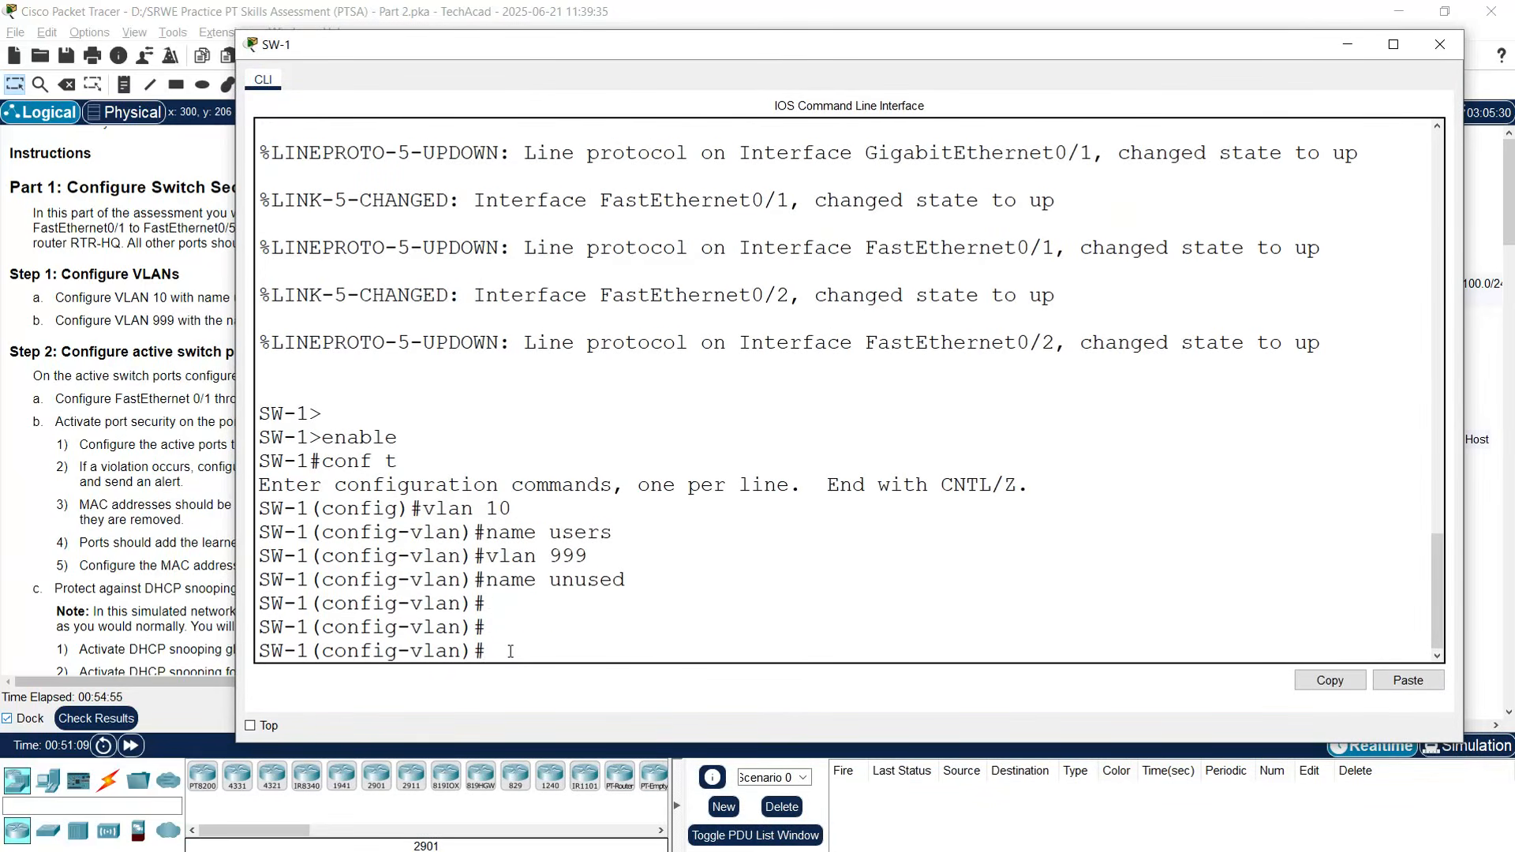
type("interface")
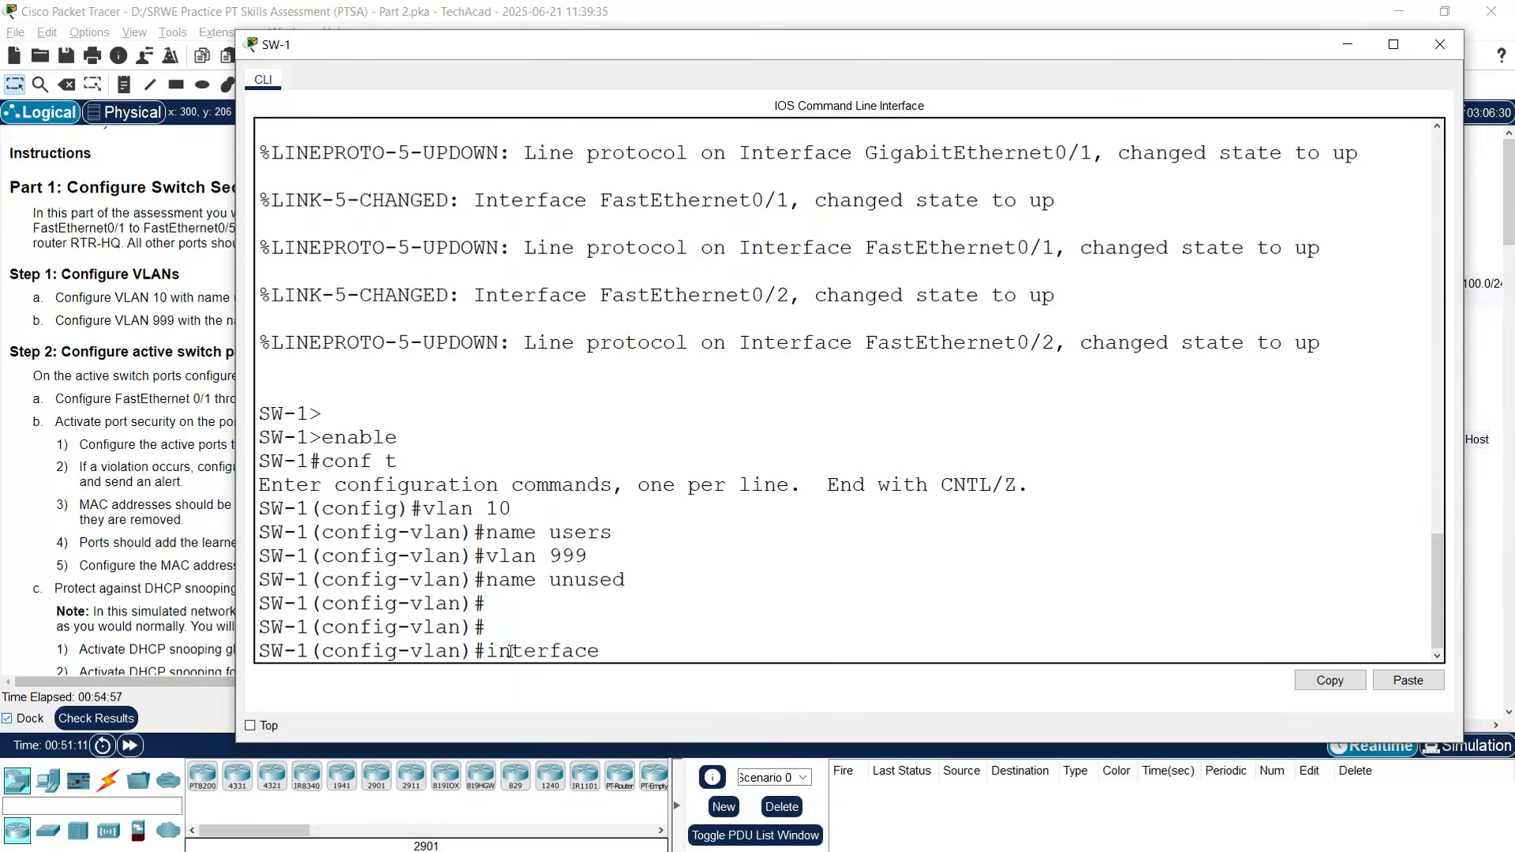
type(" range")
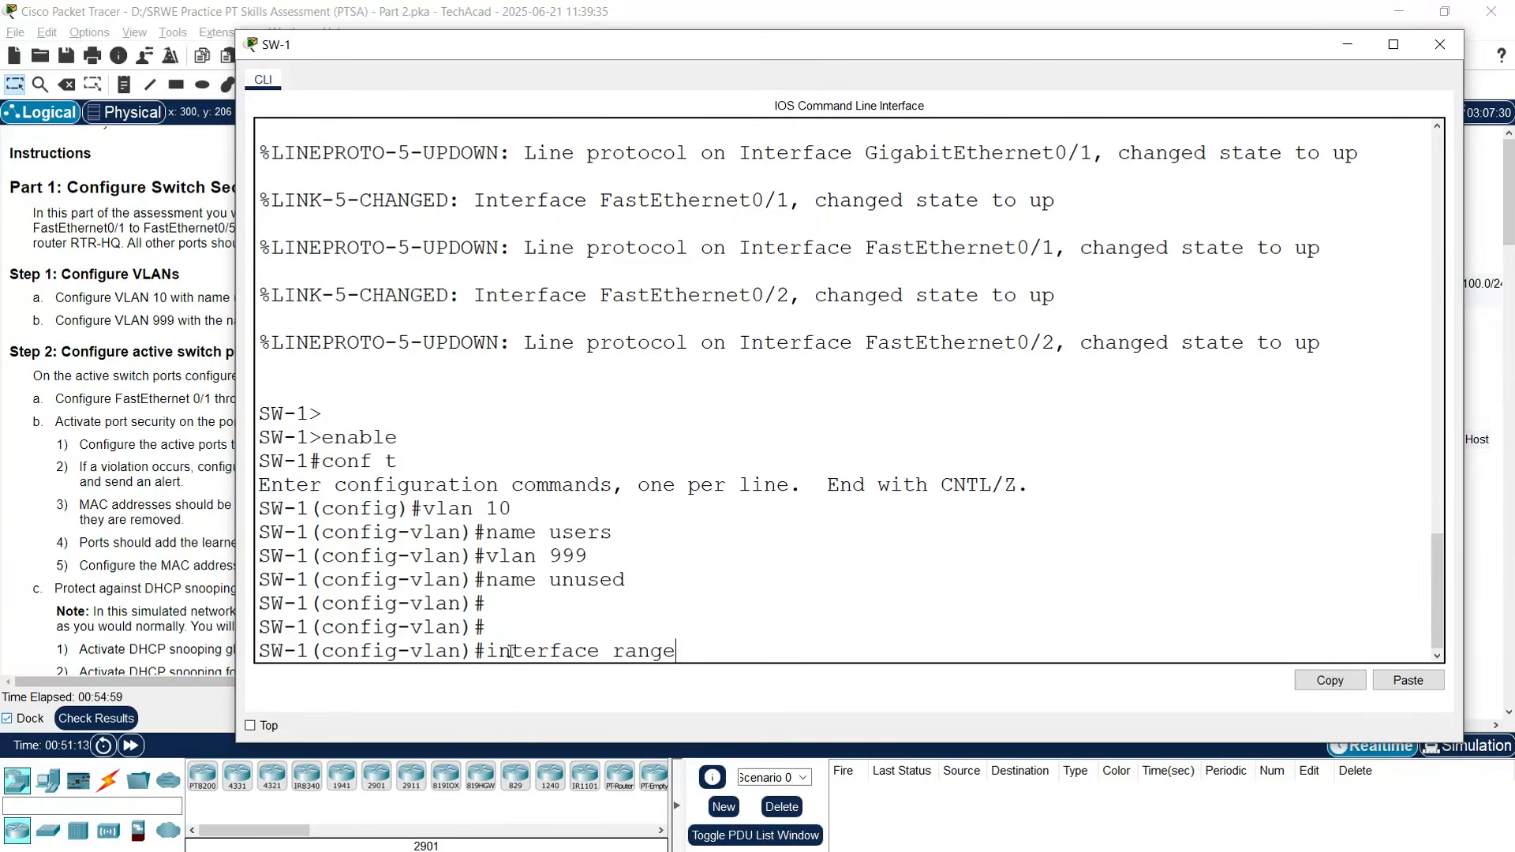
type(" fa0/1-5, g0/1")
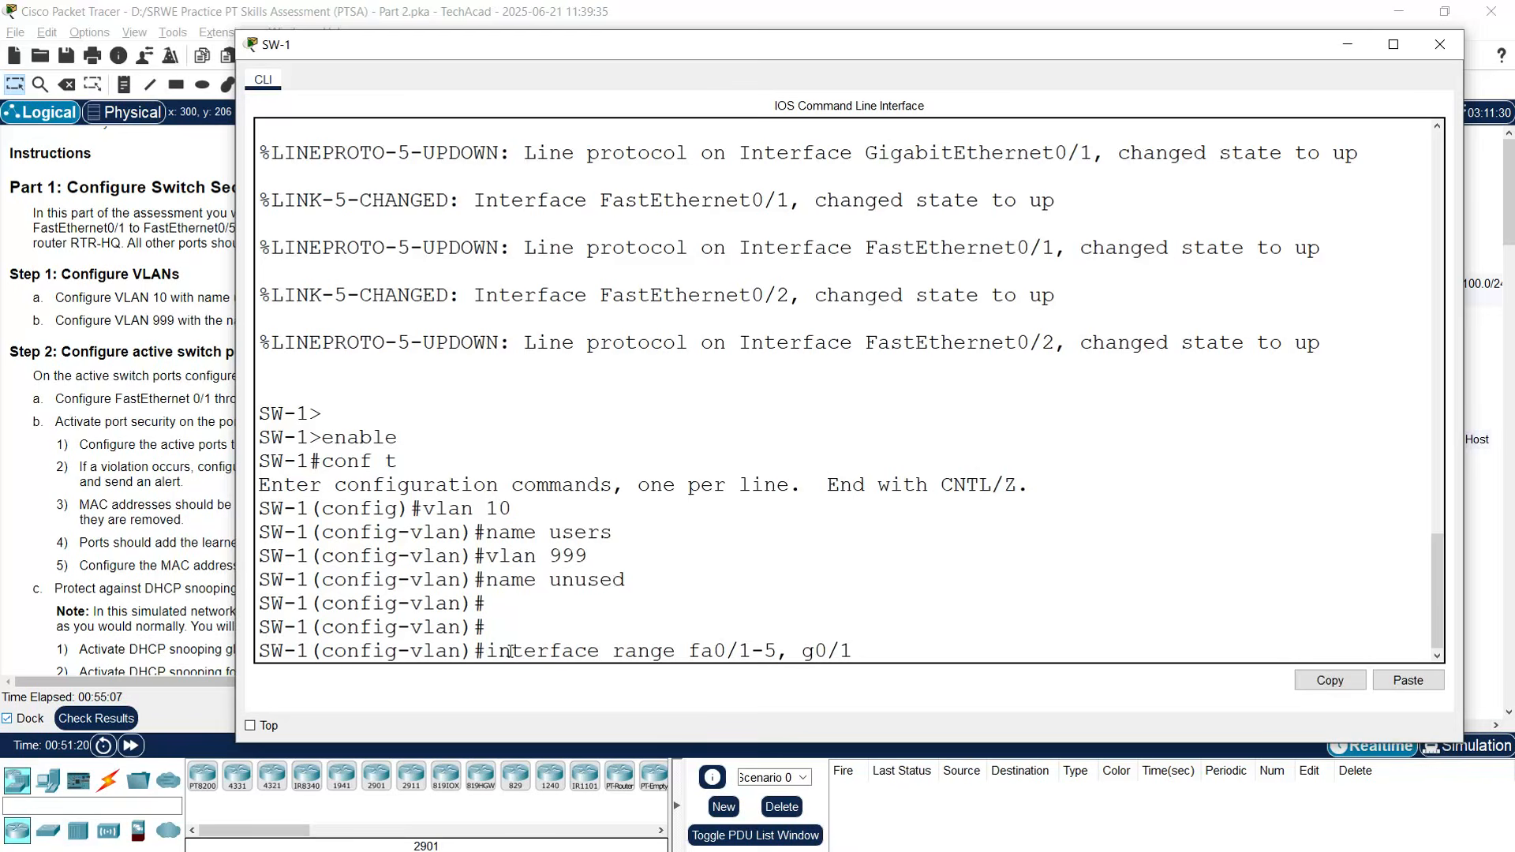
key("Return")
type("switchpor")
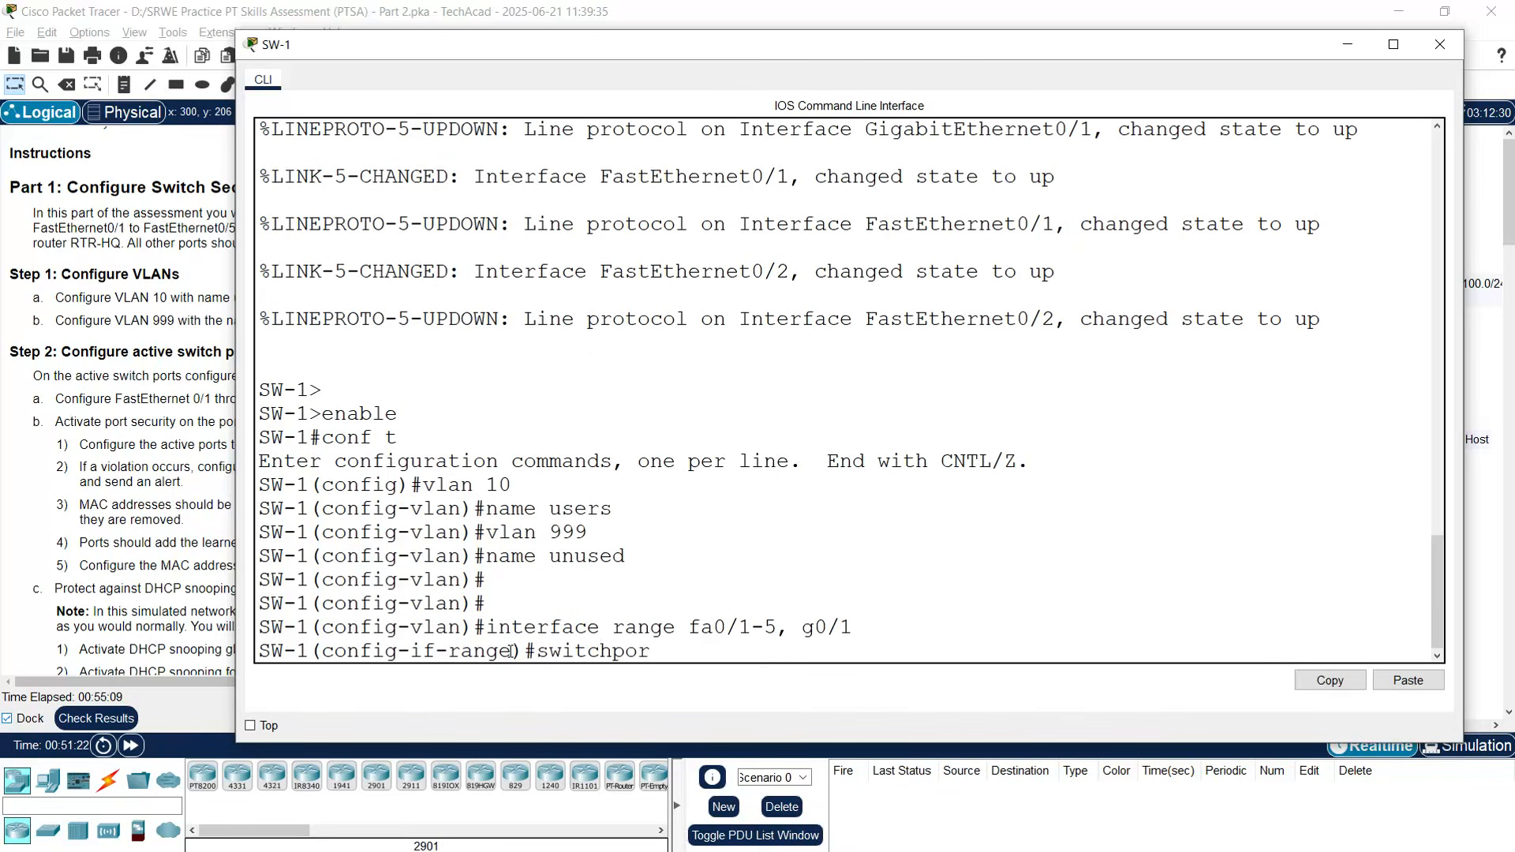
type("t mode access")
key("Return")
type("switchport")
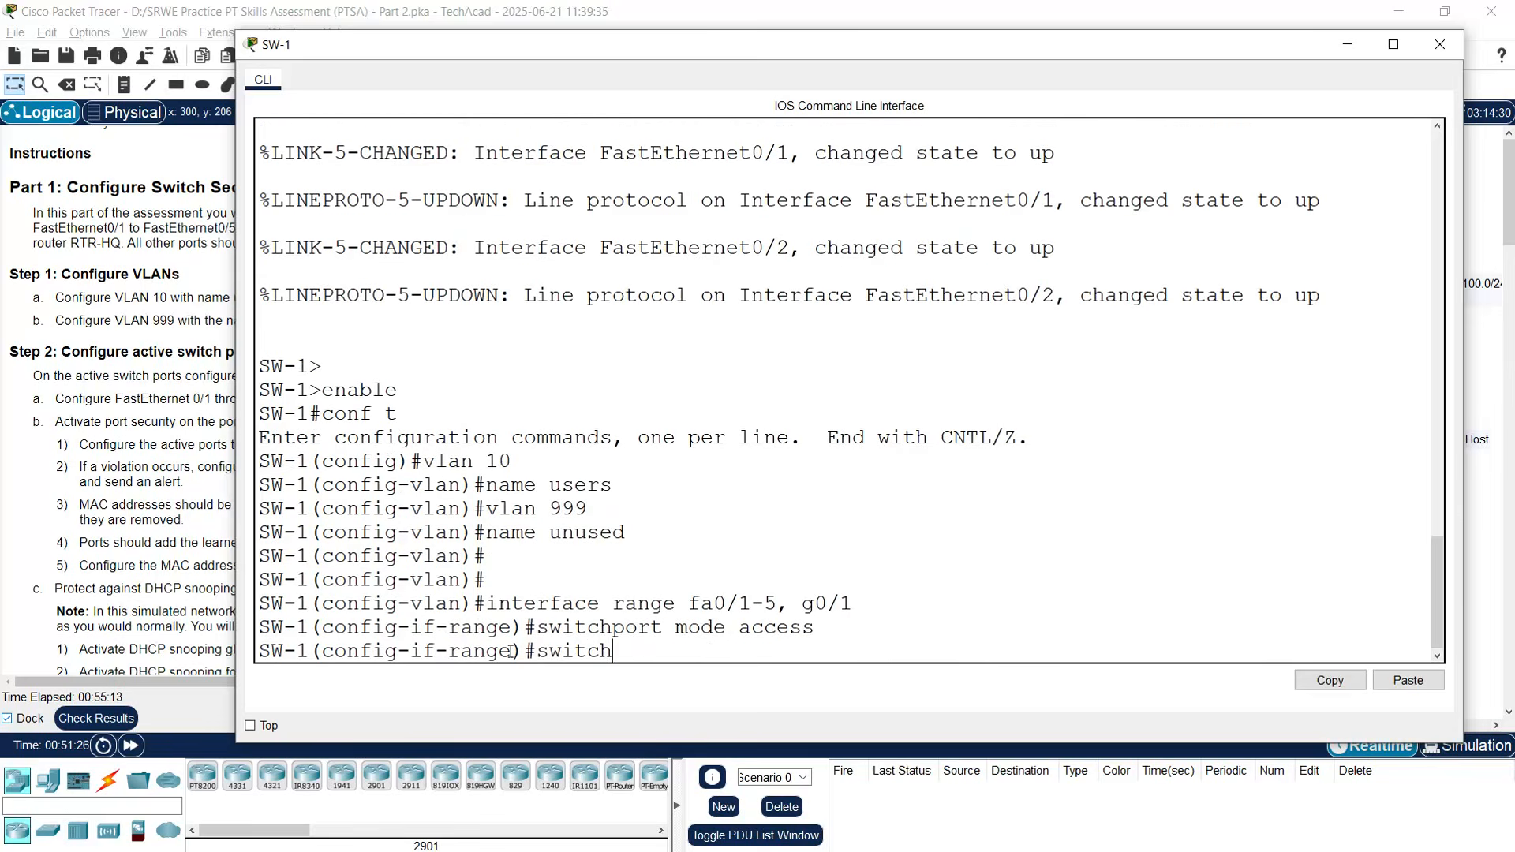
type(" access vlan 10")
key("Return")
key("Return")
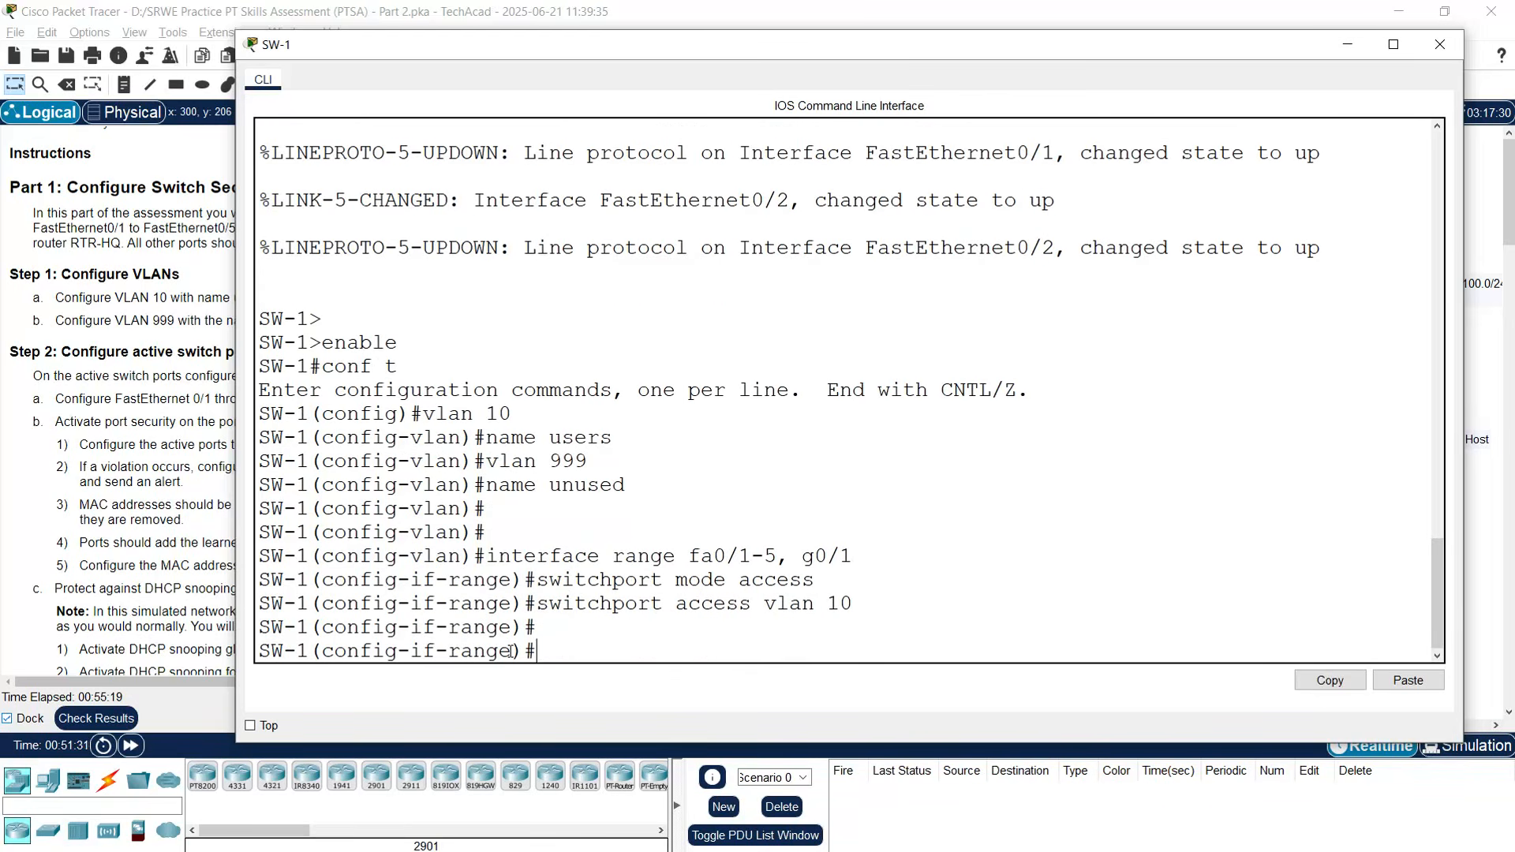
left_click(1437, 45)
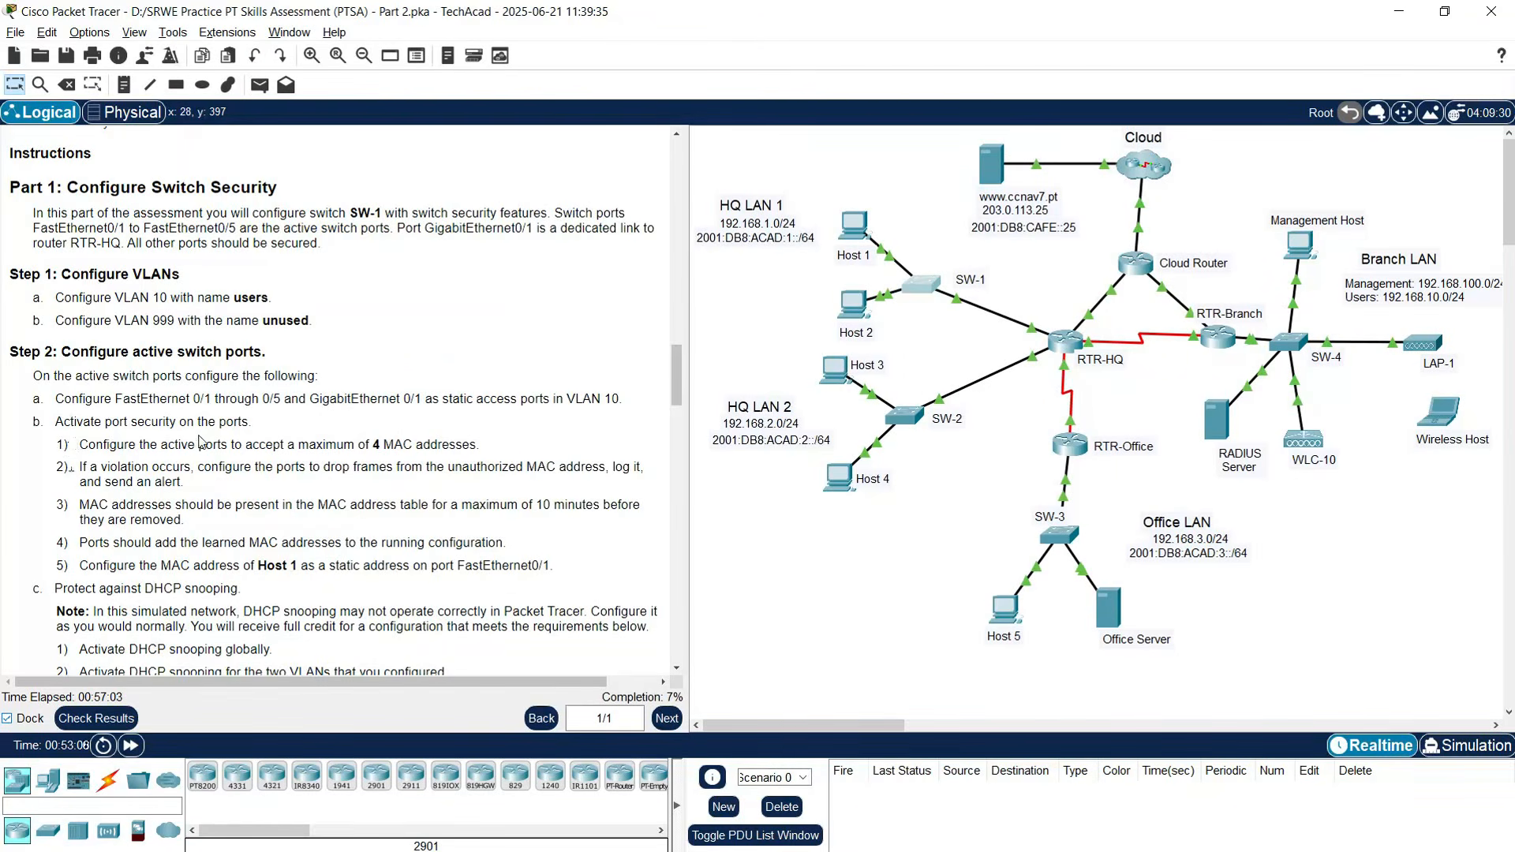
- Reopen SW-1's CLI to continue the port security setup
scroll(95, 424, "down", 1)
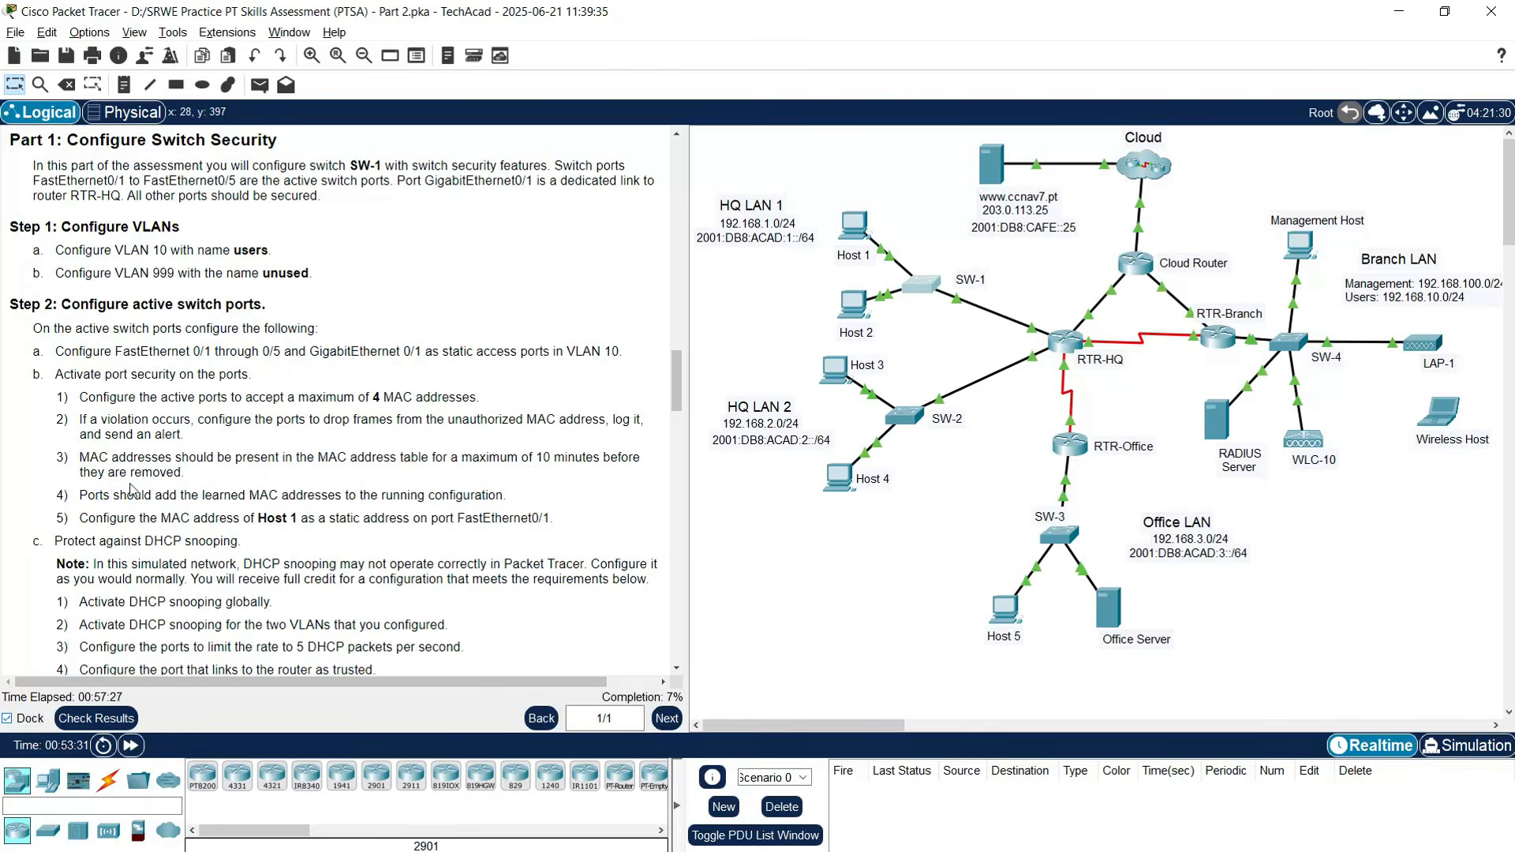
scroll(192, 489, "down", 1)
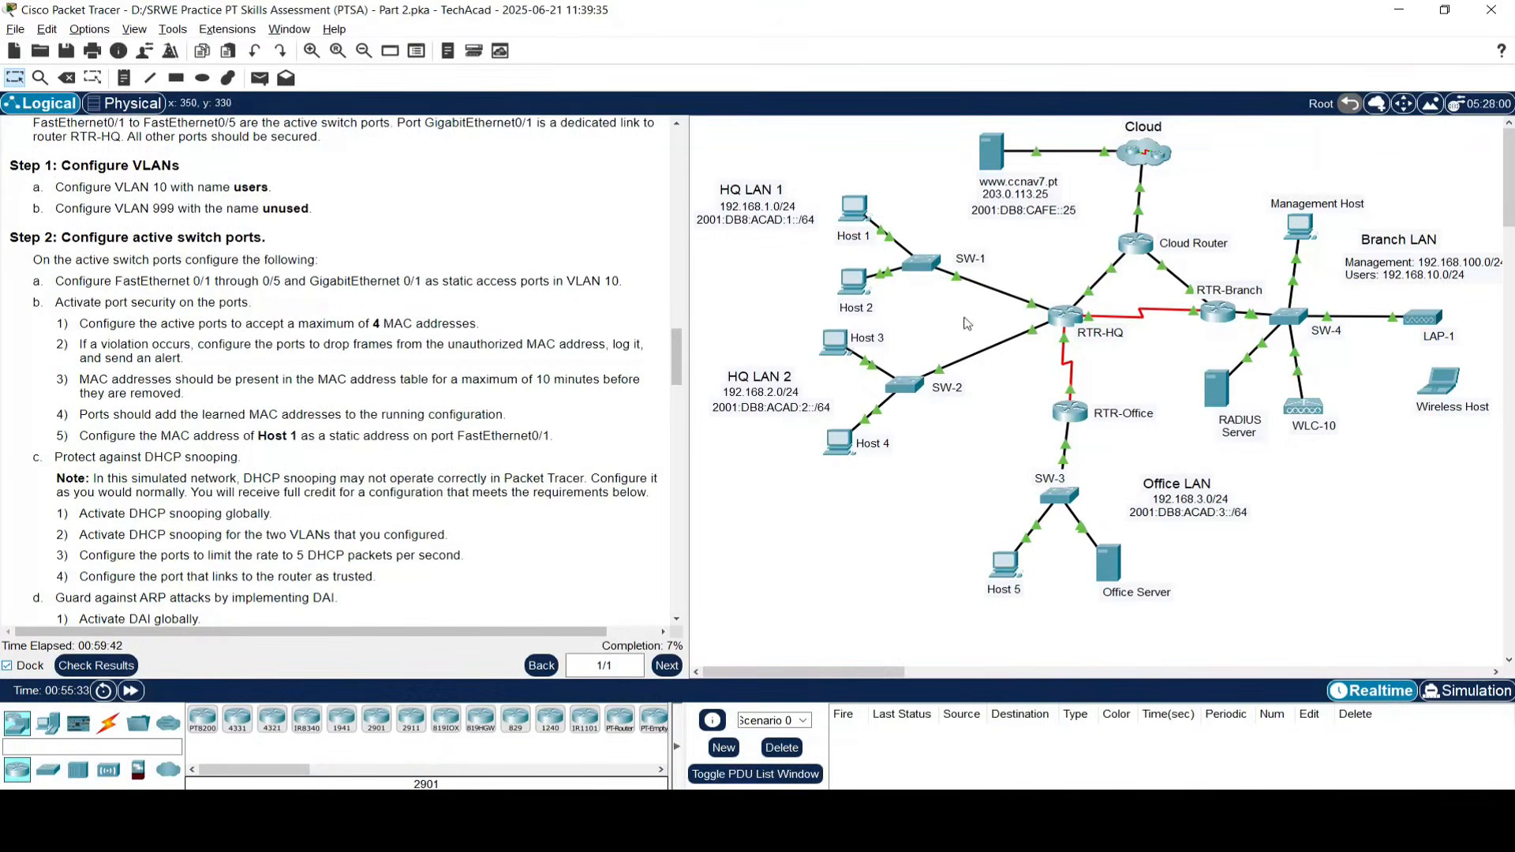
left_click(924, 265)
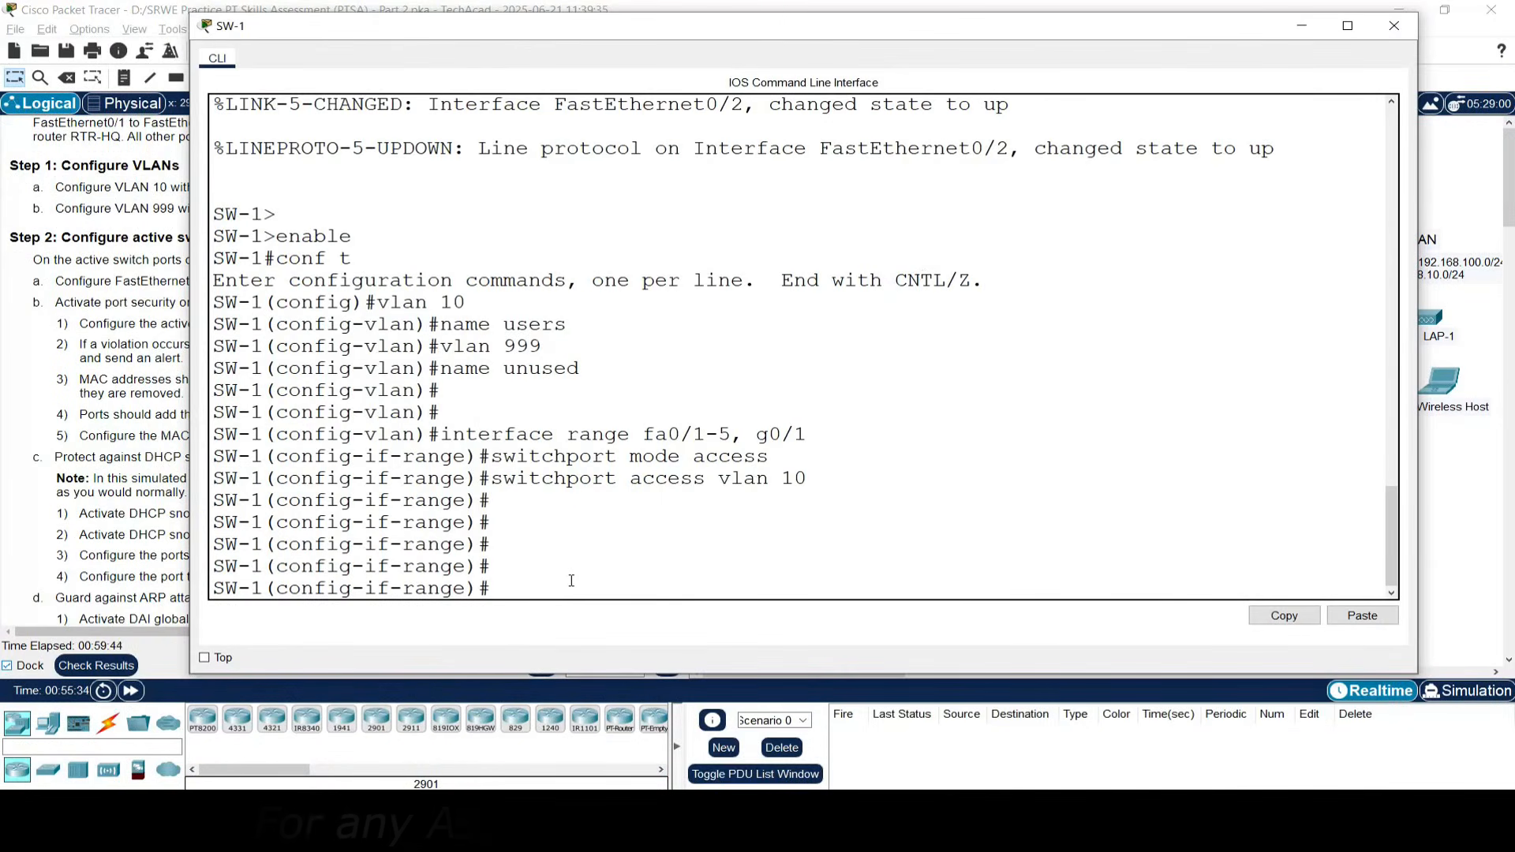
- Select ports fa0/1-5 and enable port security with a maximum of 4 MAC addresses
type("int")
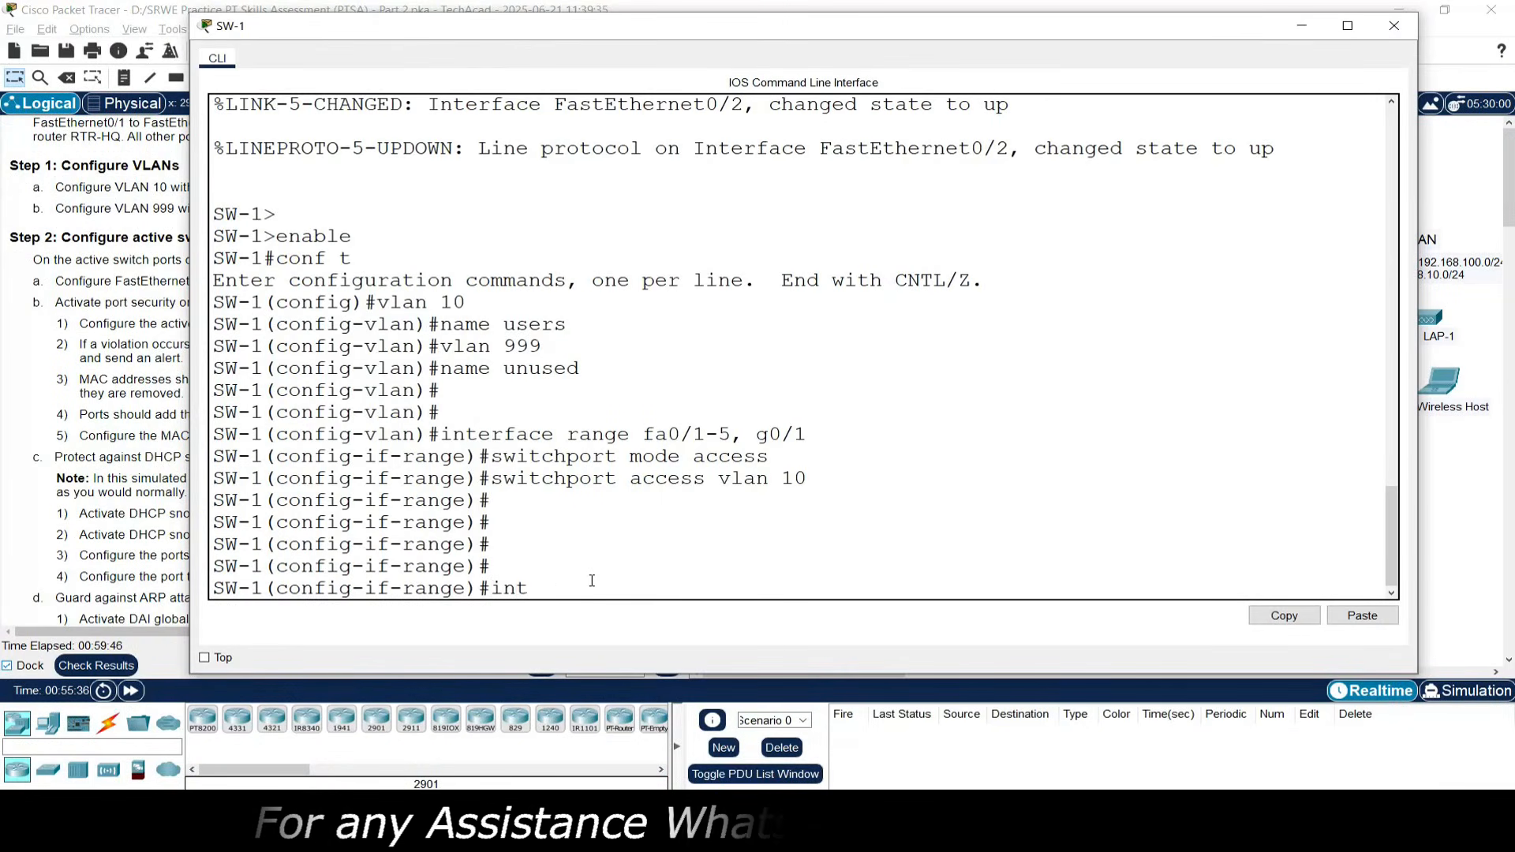
type("erface ran")
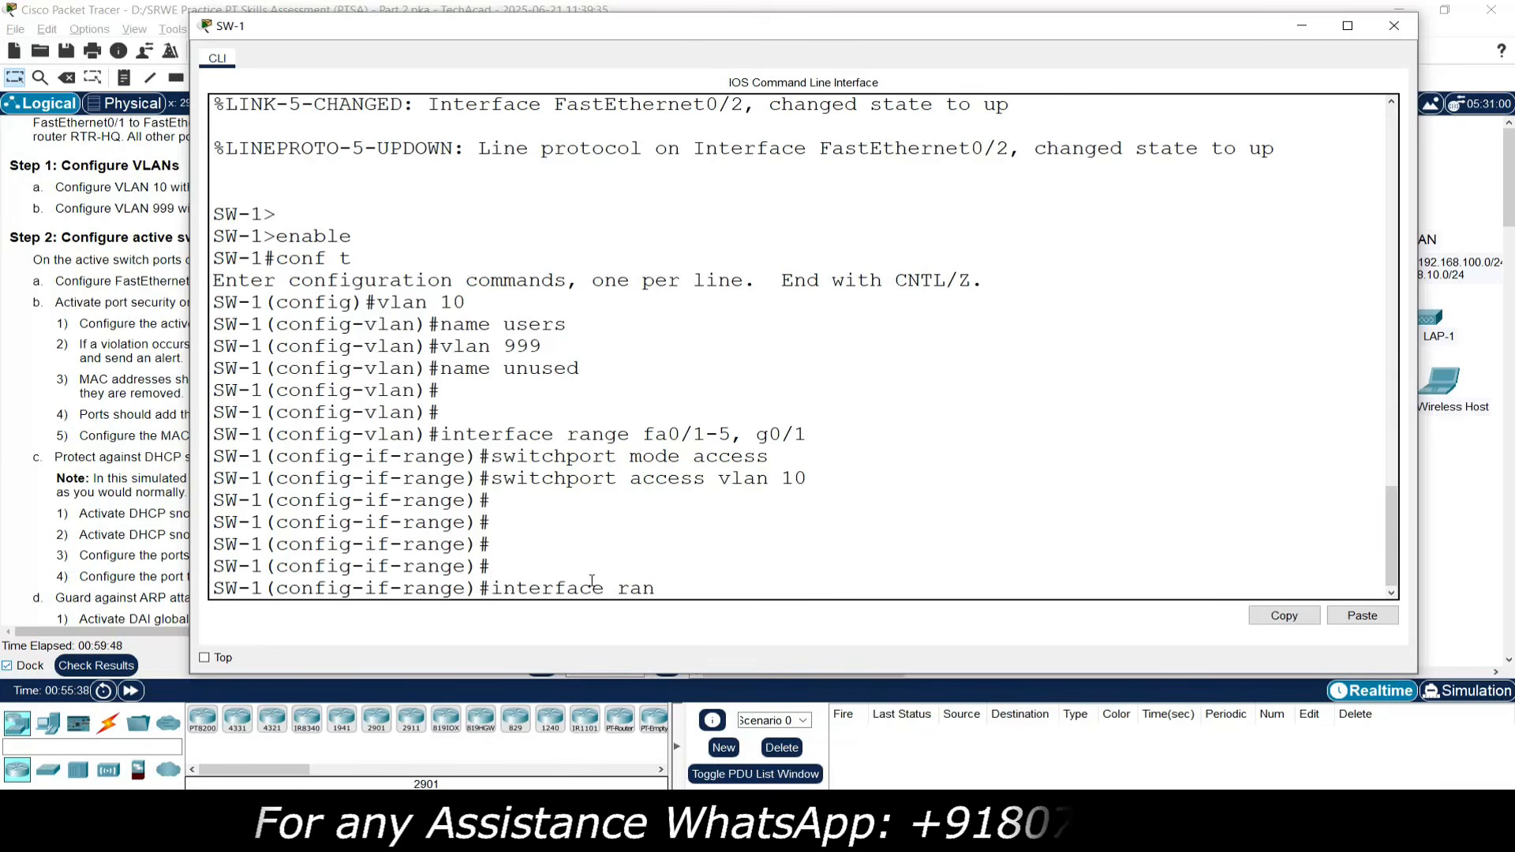
type("ge fa0/1-5")
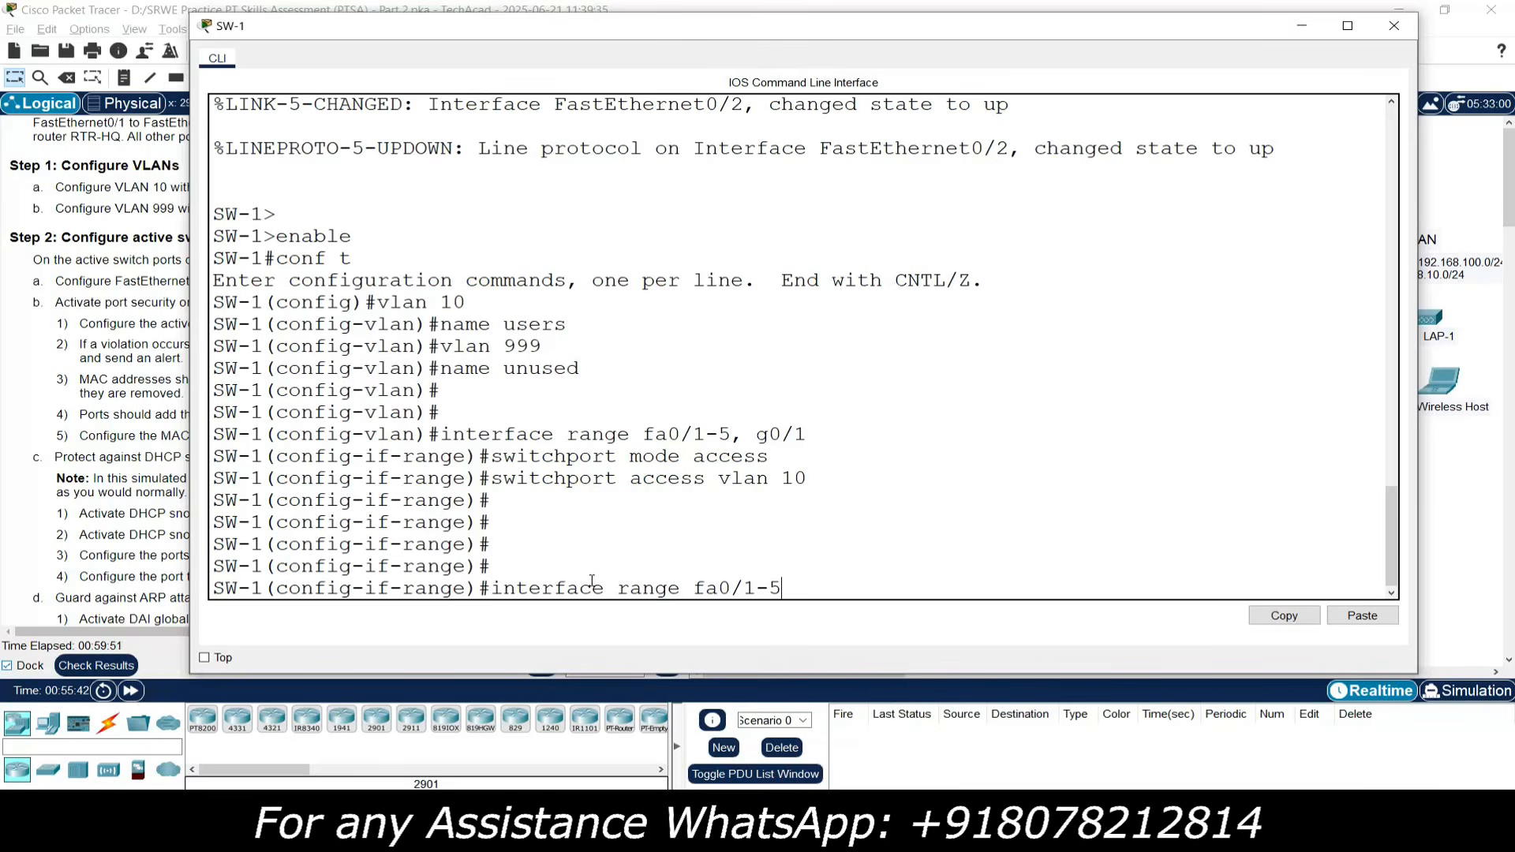
left_click(1298, 26)
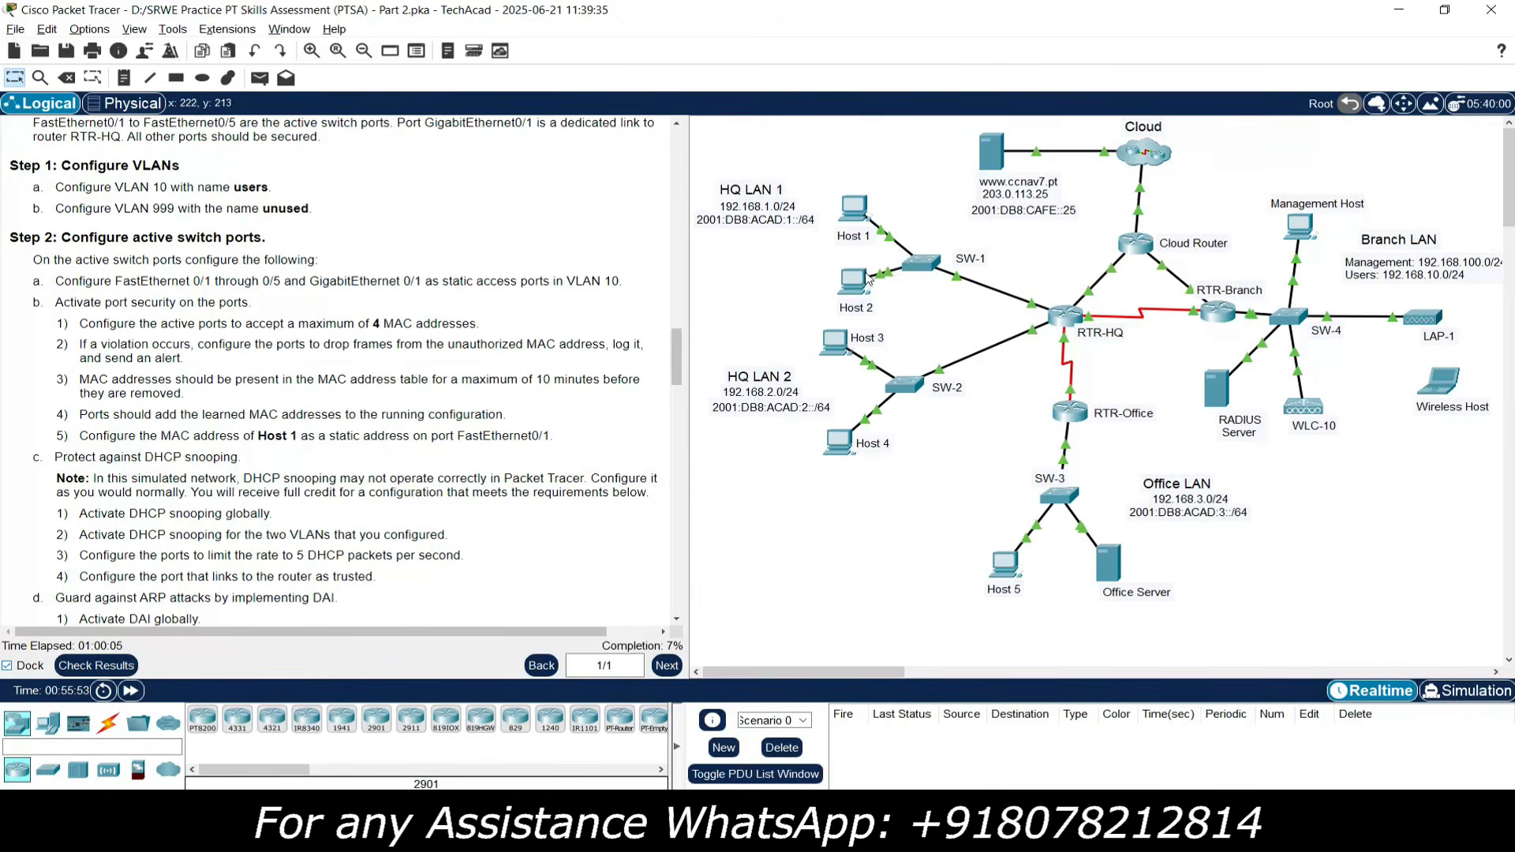
left_click(920, 264)
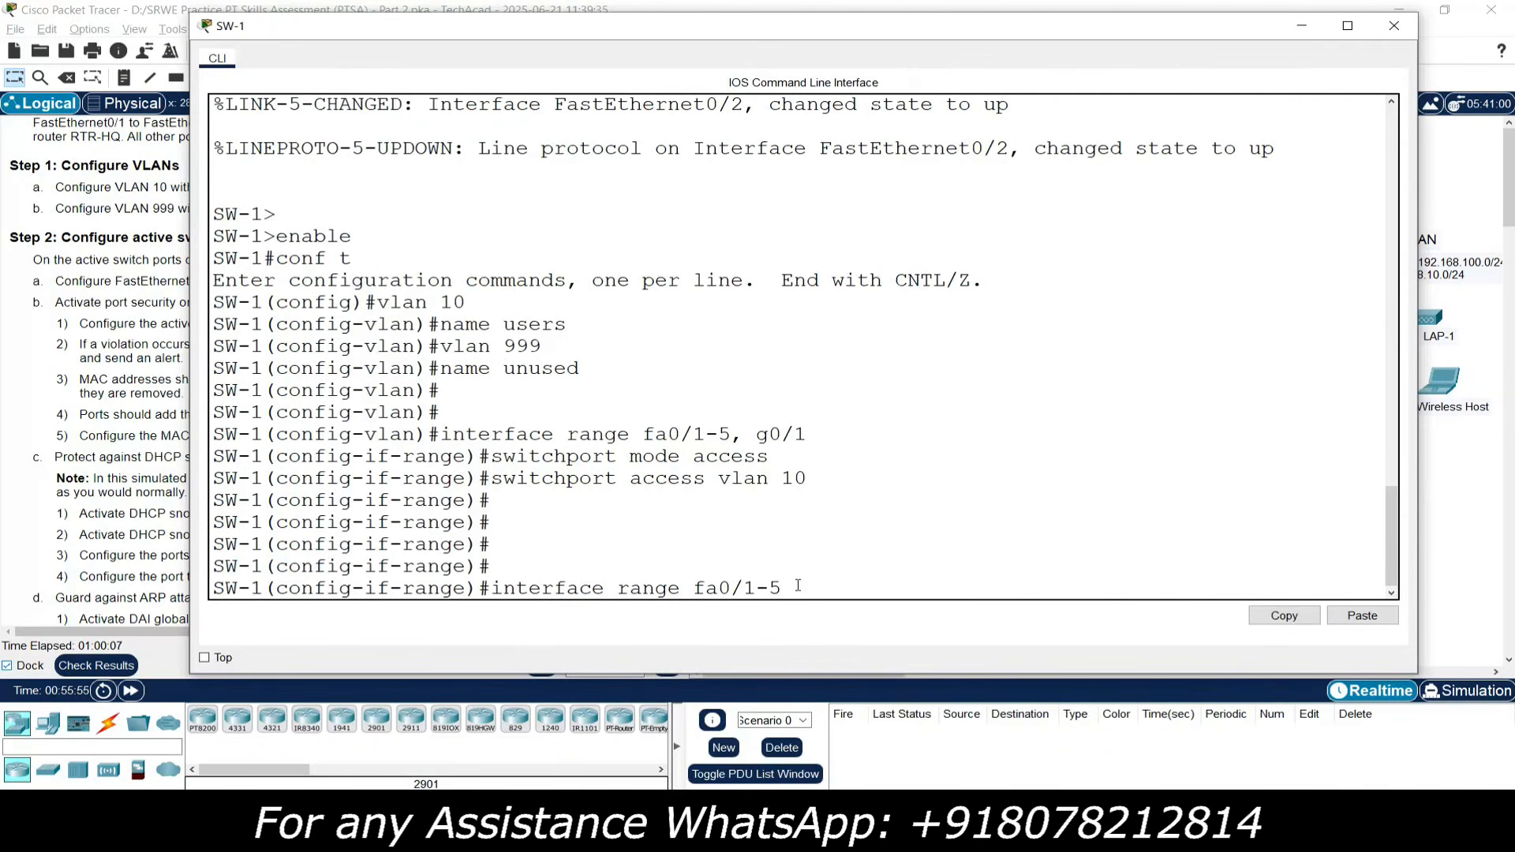
key("Return")
key("Return")
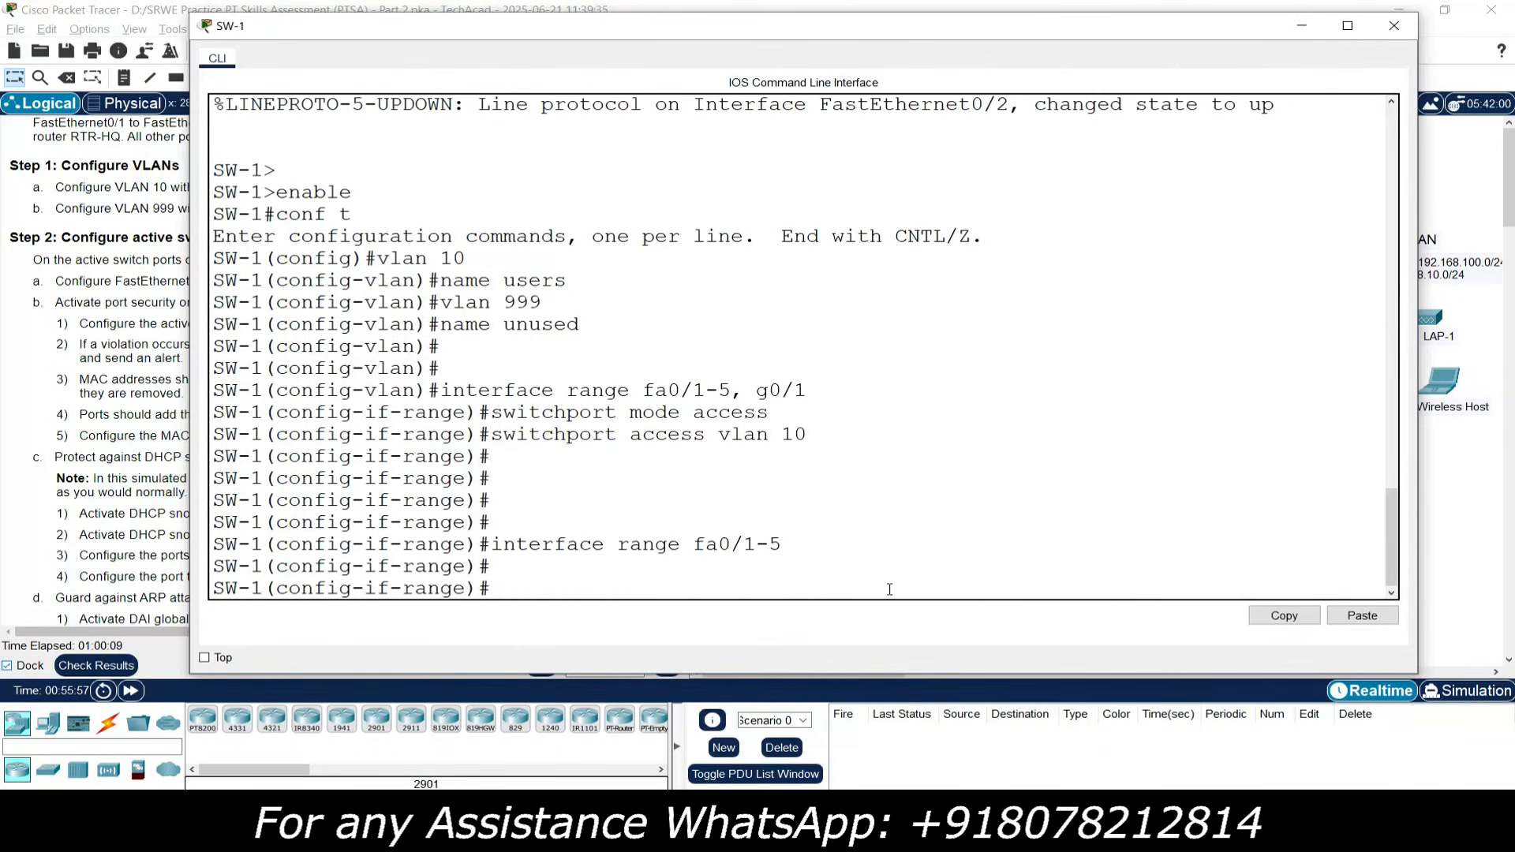
type("switchport port-securit")
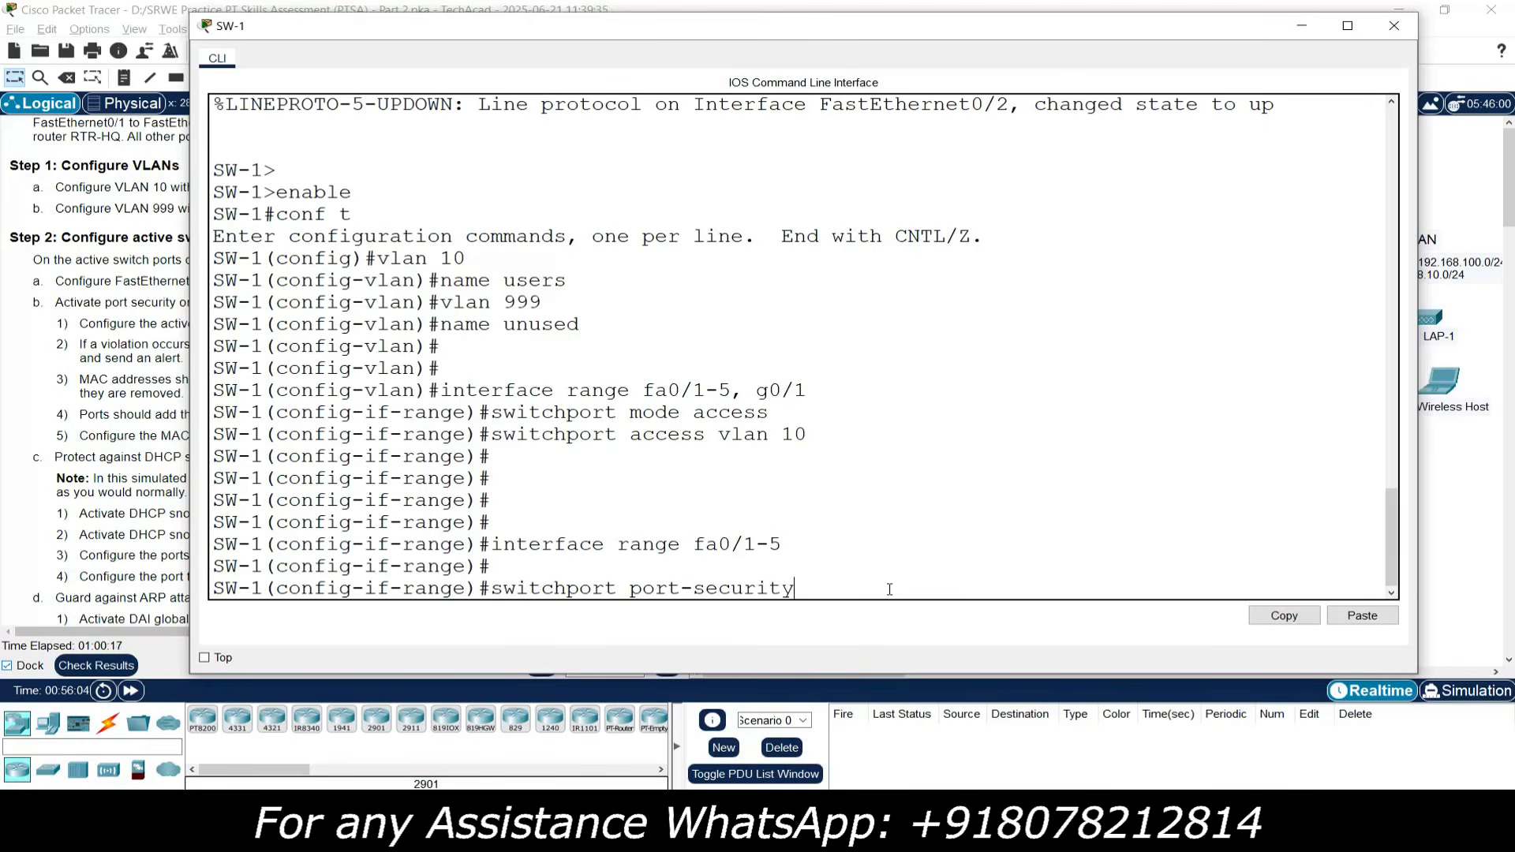
type("y")
key("Return")
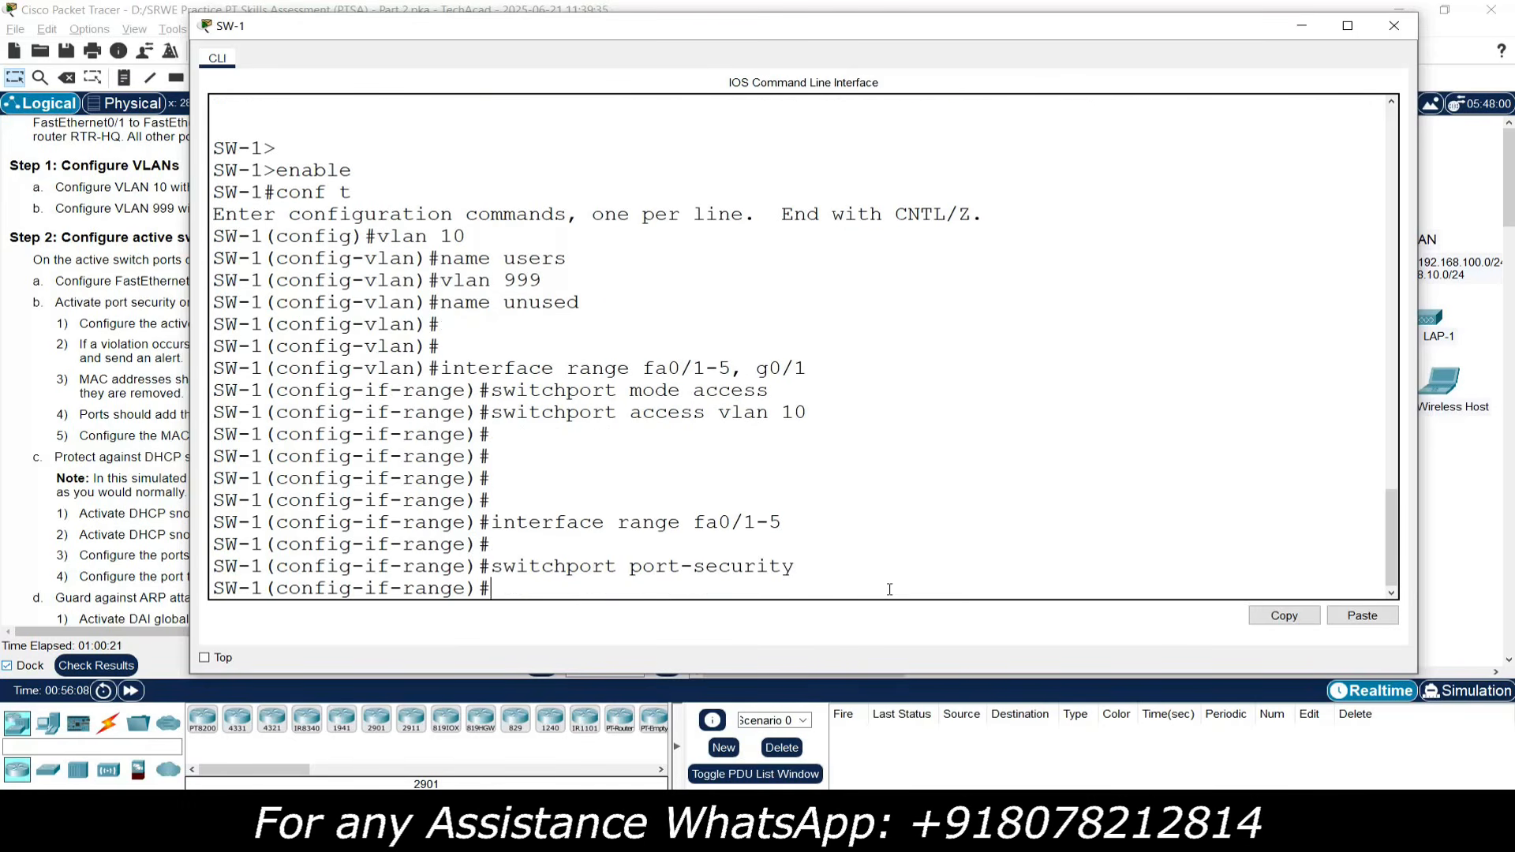
type("switchport port-security ")
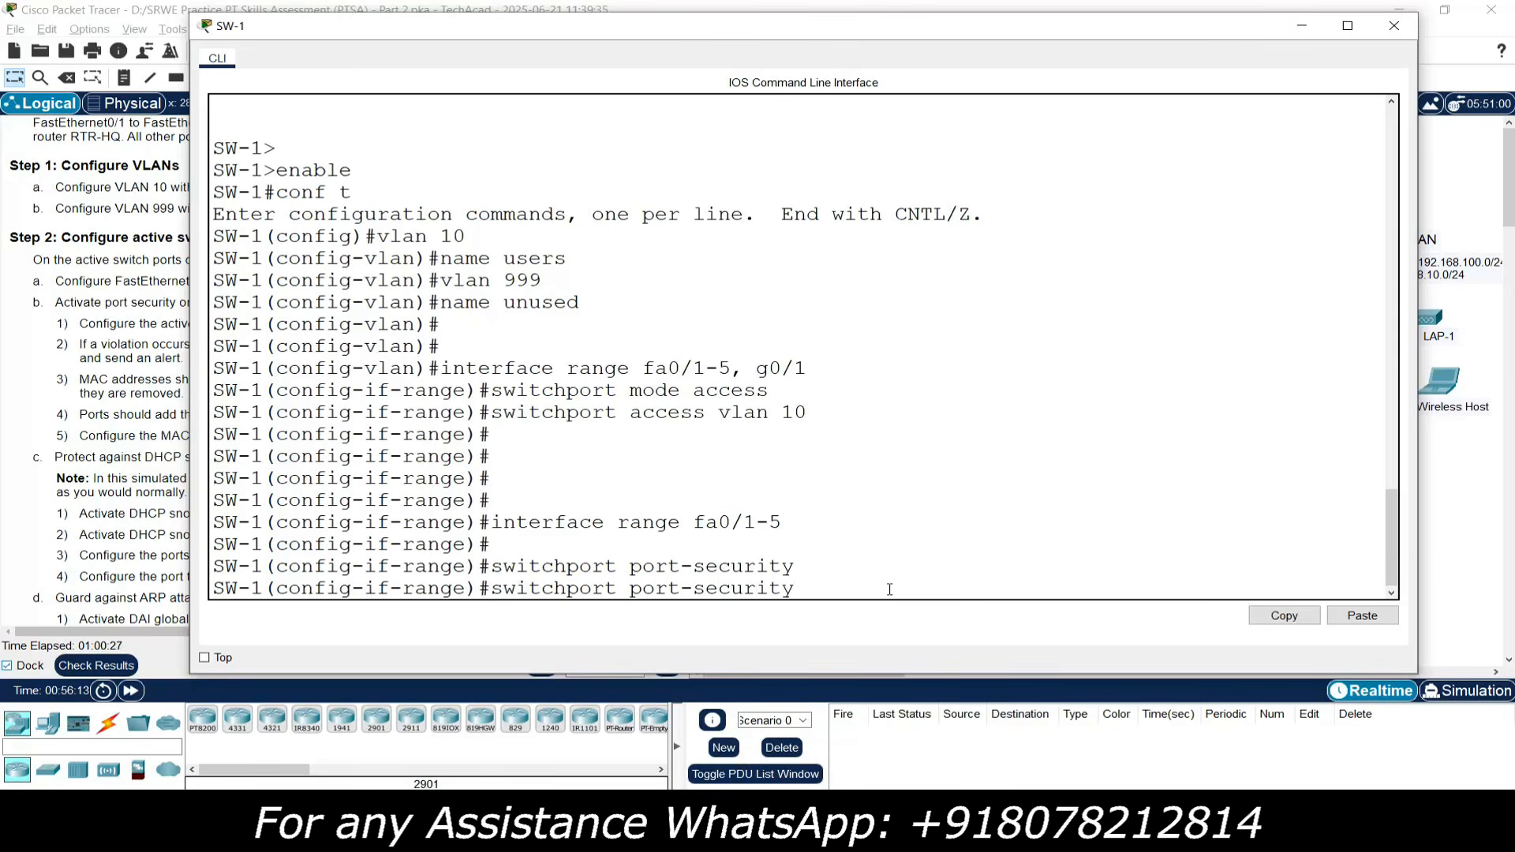
type("maximum 4")
key("Return")
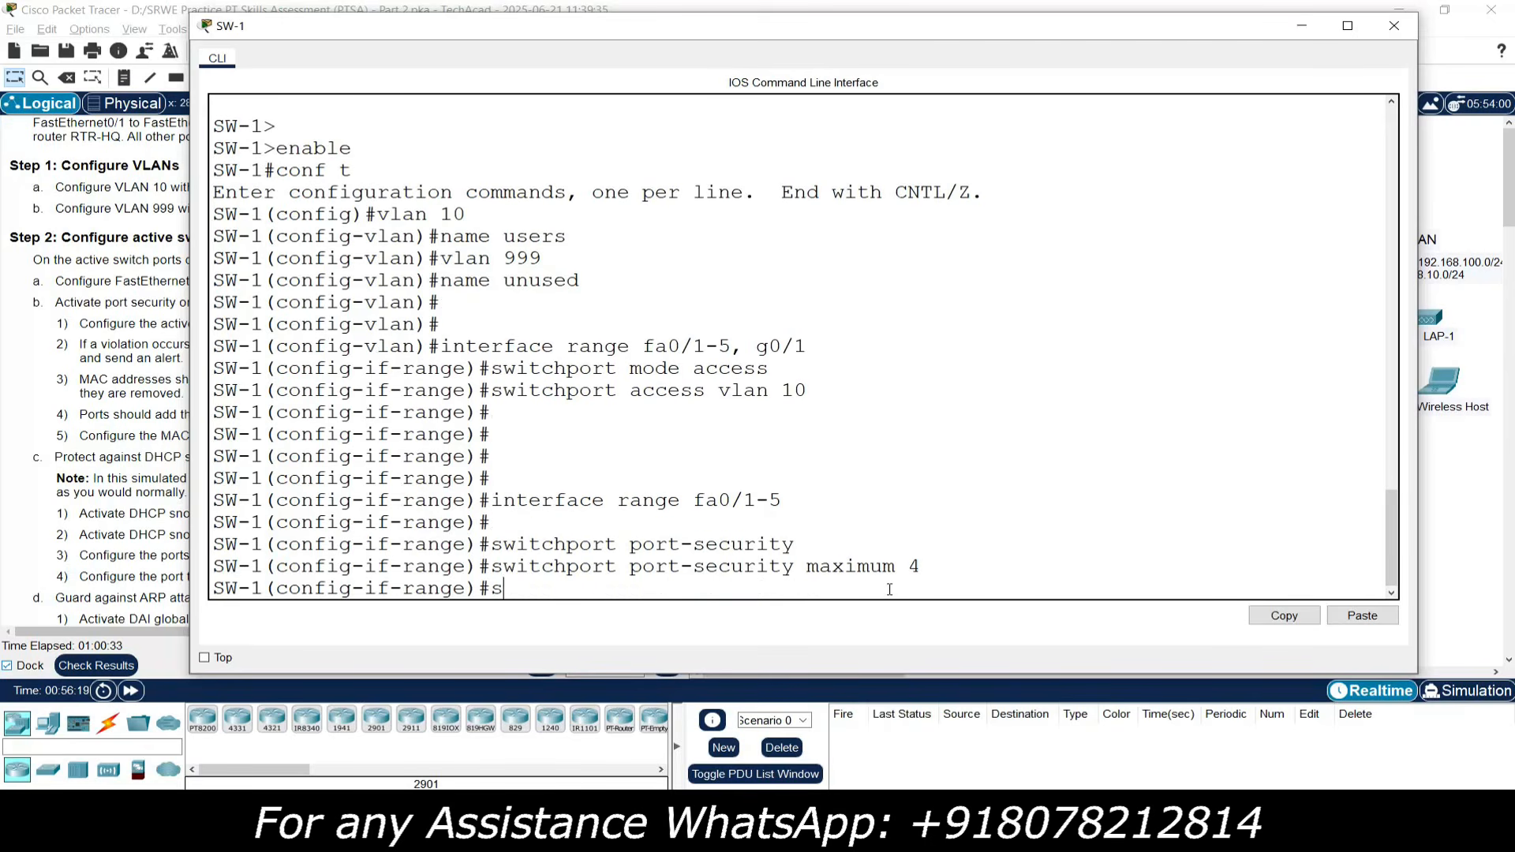
type("switchport port-security violation")
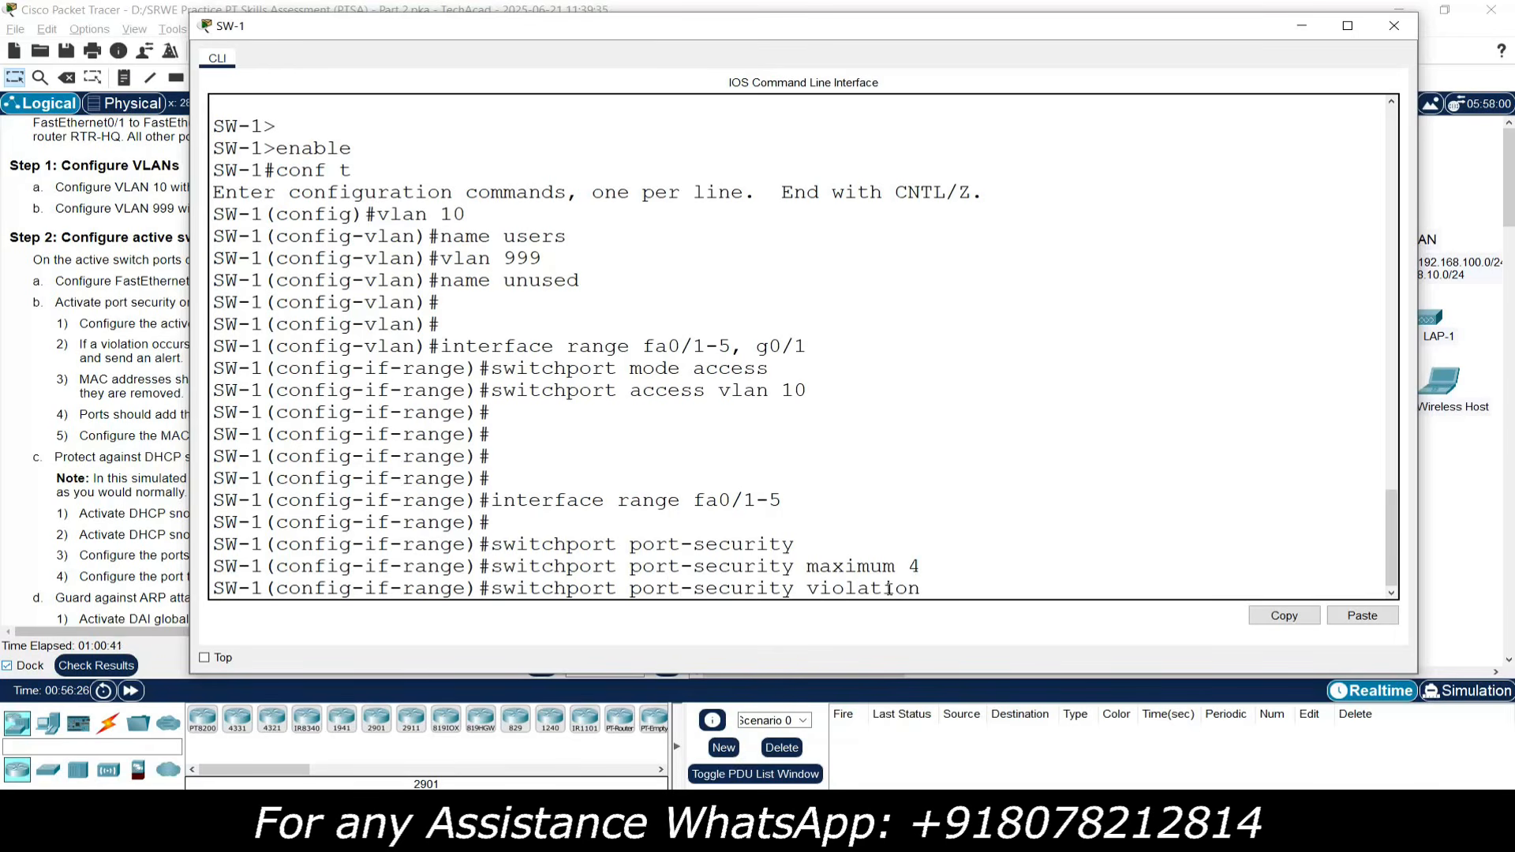
left_click(140, 359)
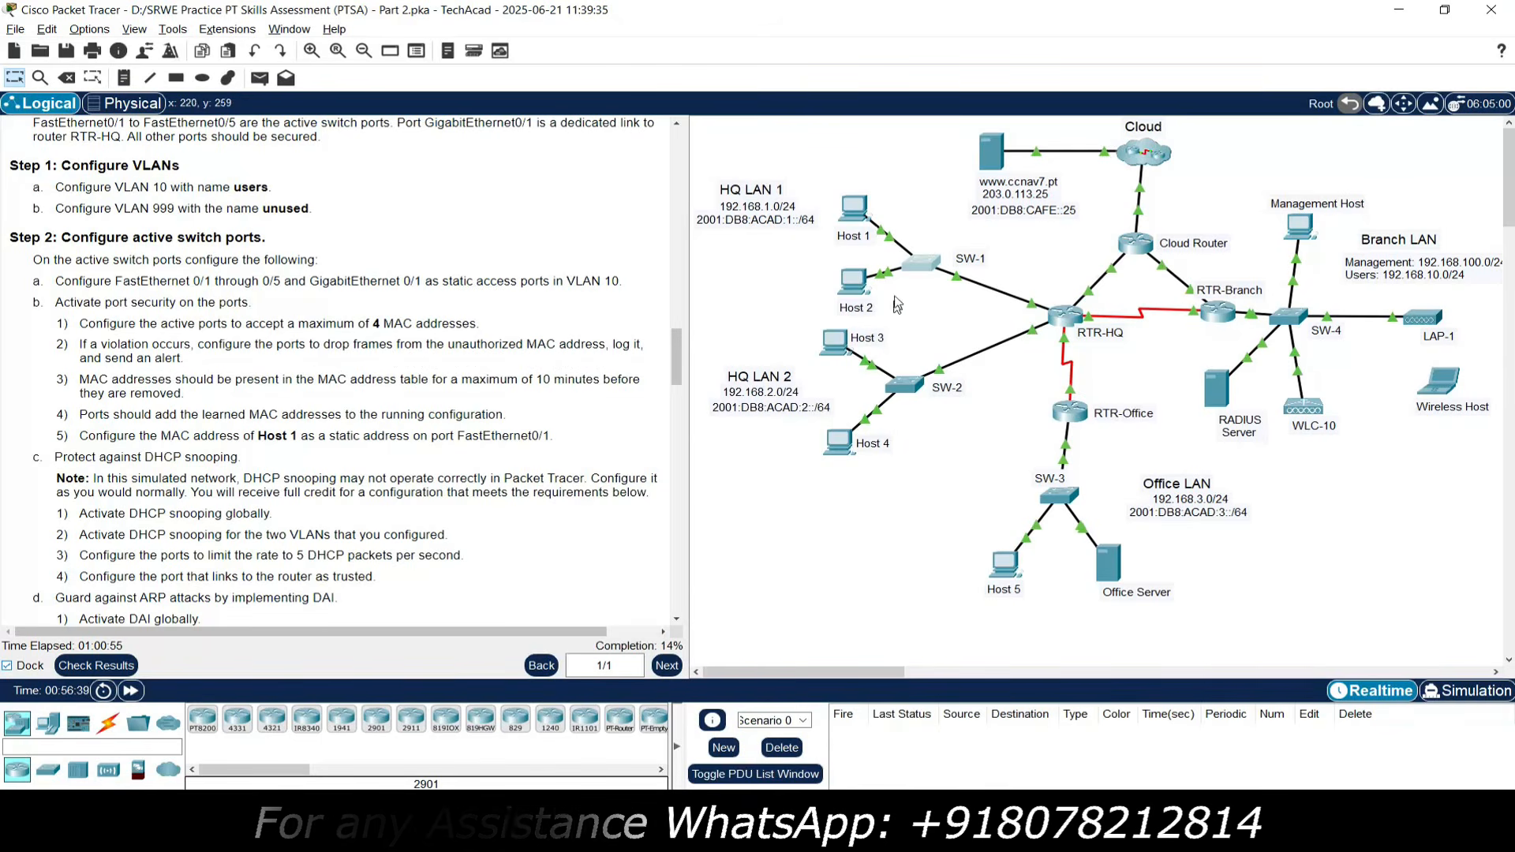
- Apply violation mode restrict, aging time 10, and sticky MAC learning on fa0/1-5
left_click(920, 266)
type("restrict")
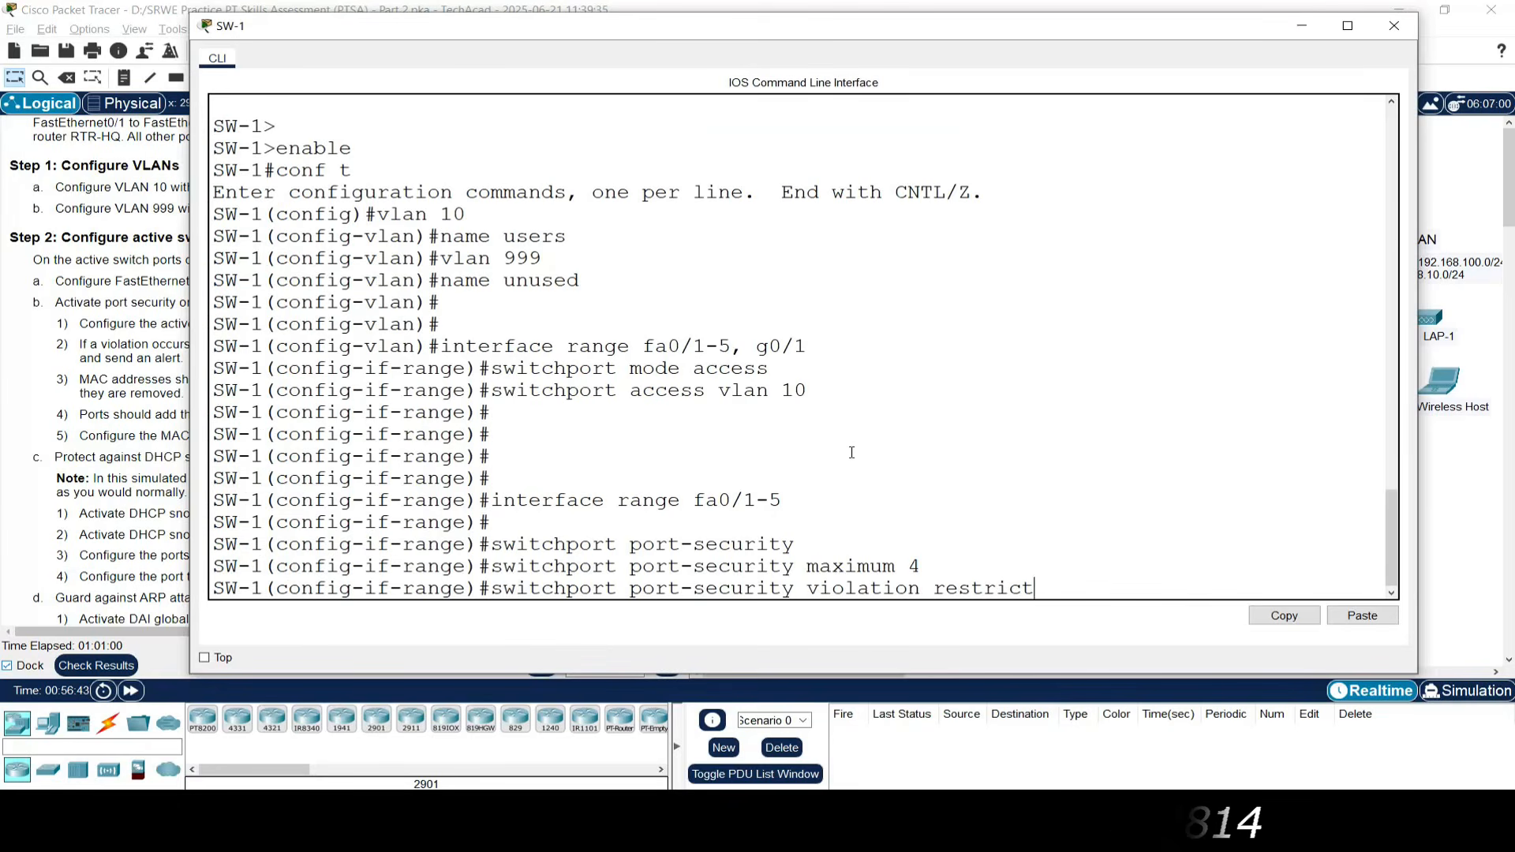
key("Return")
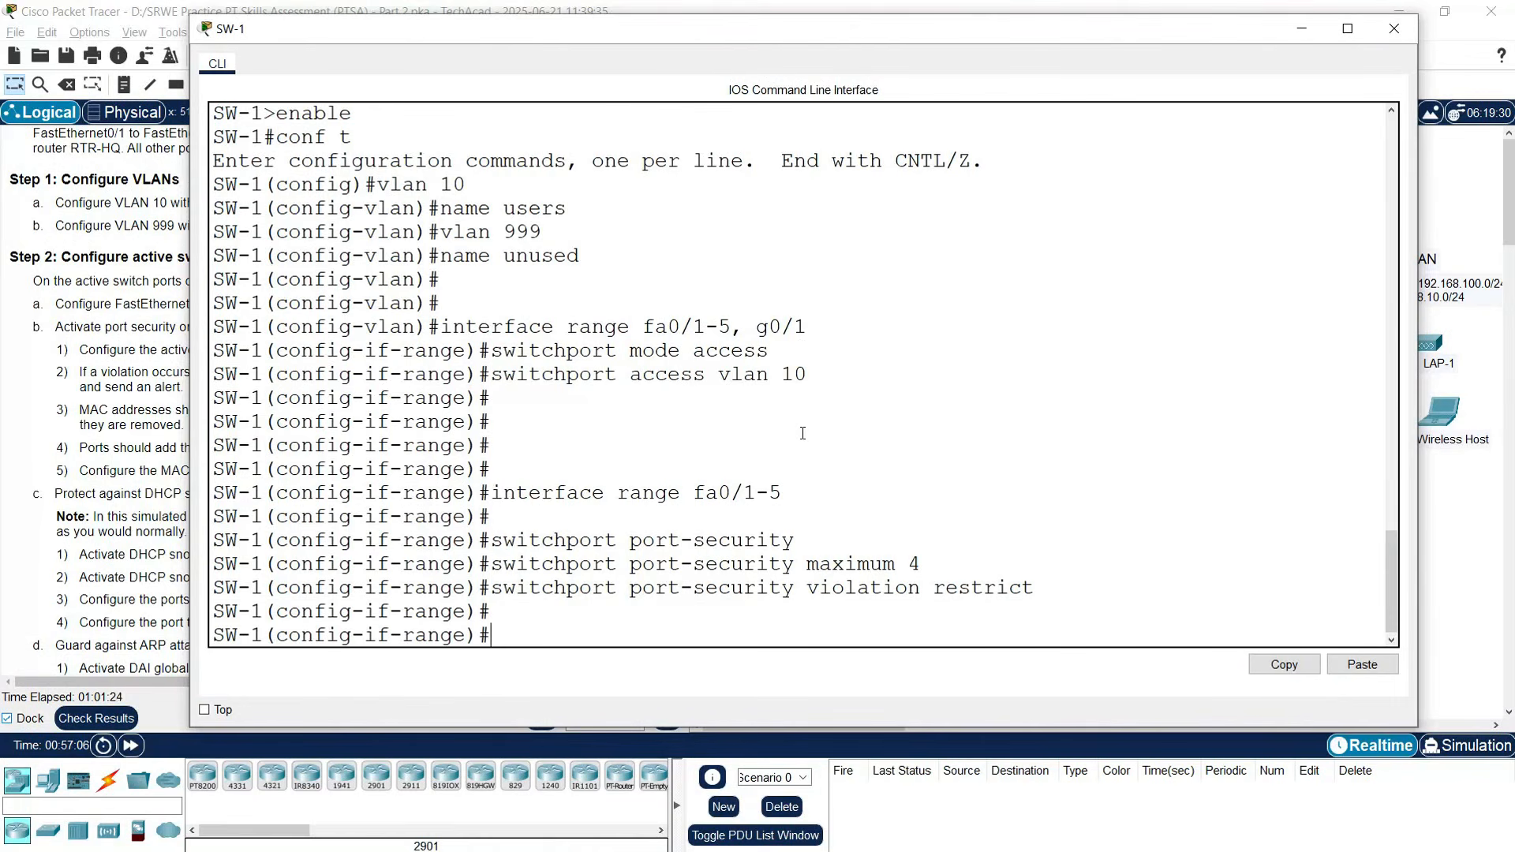
type("switchport port-secu")
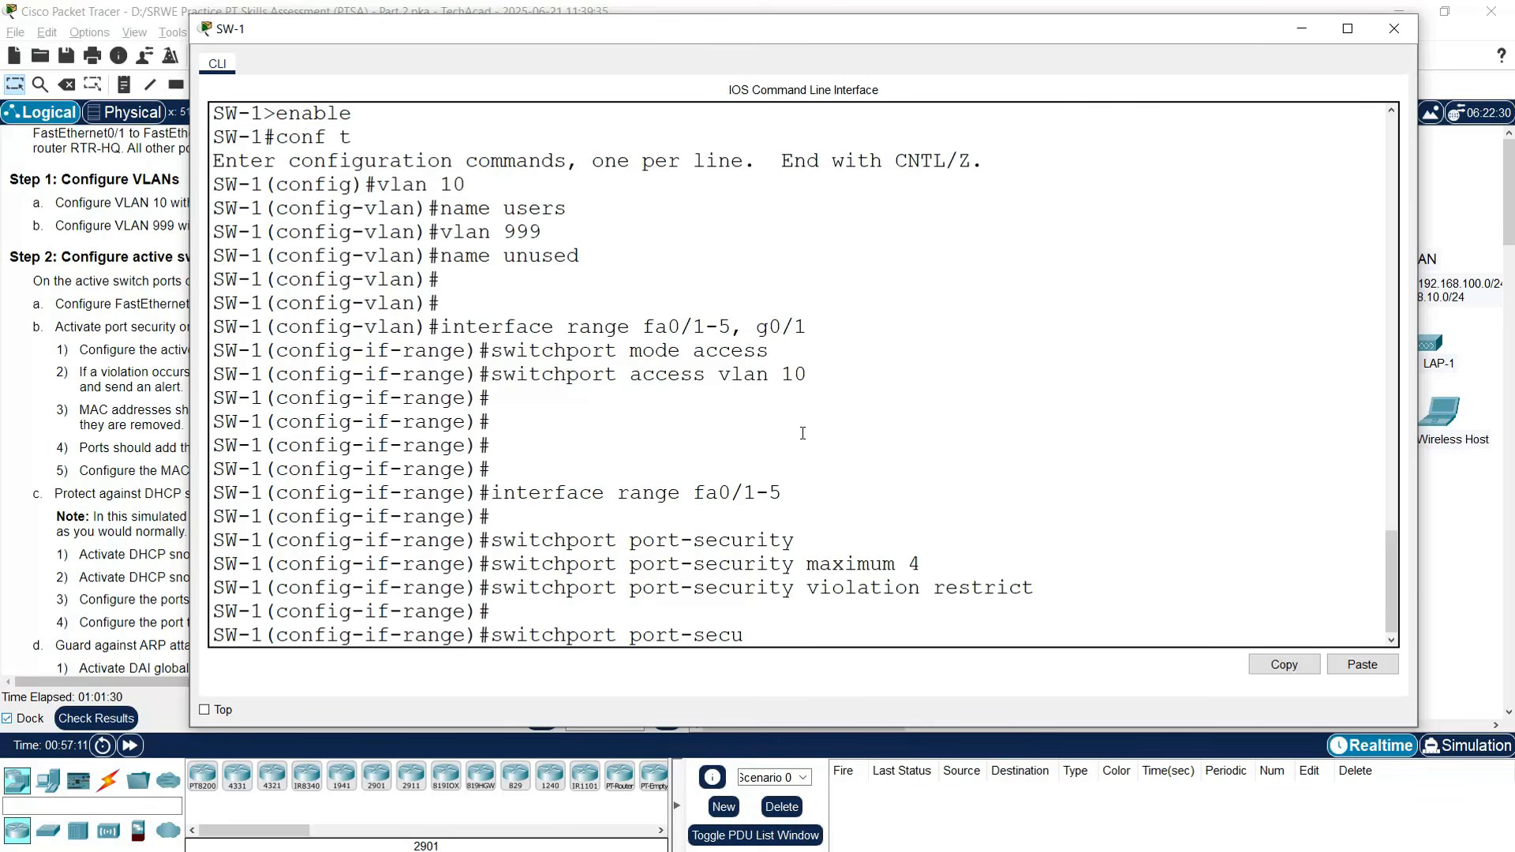
type("rity ag")
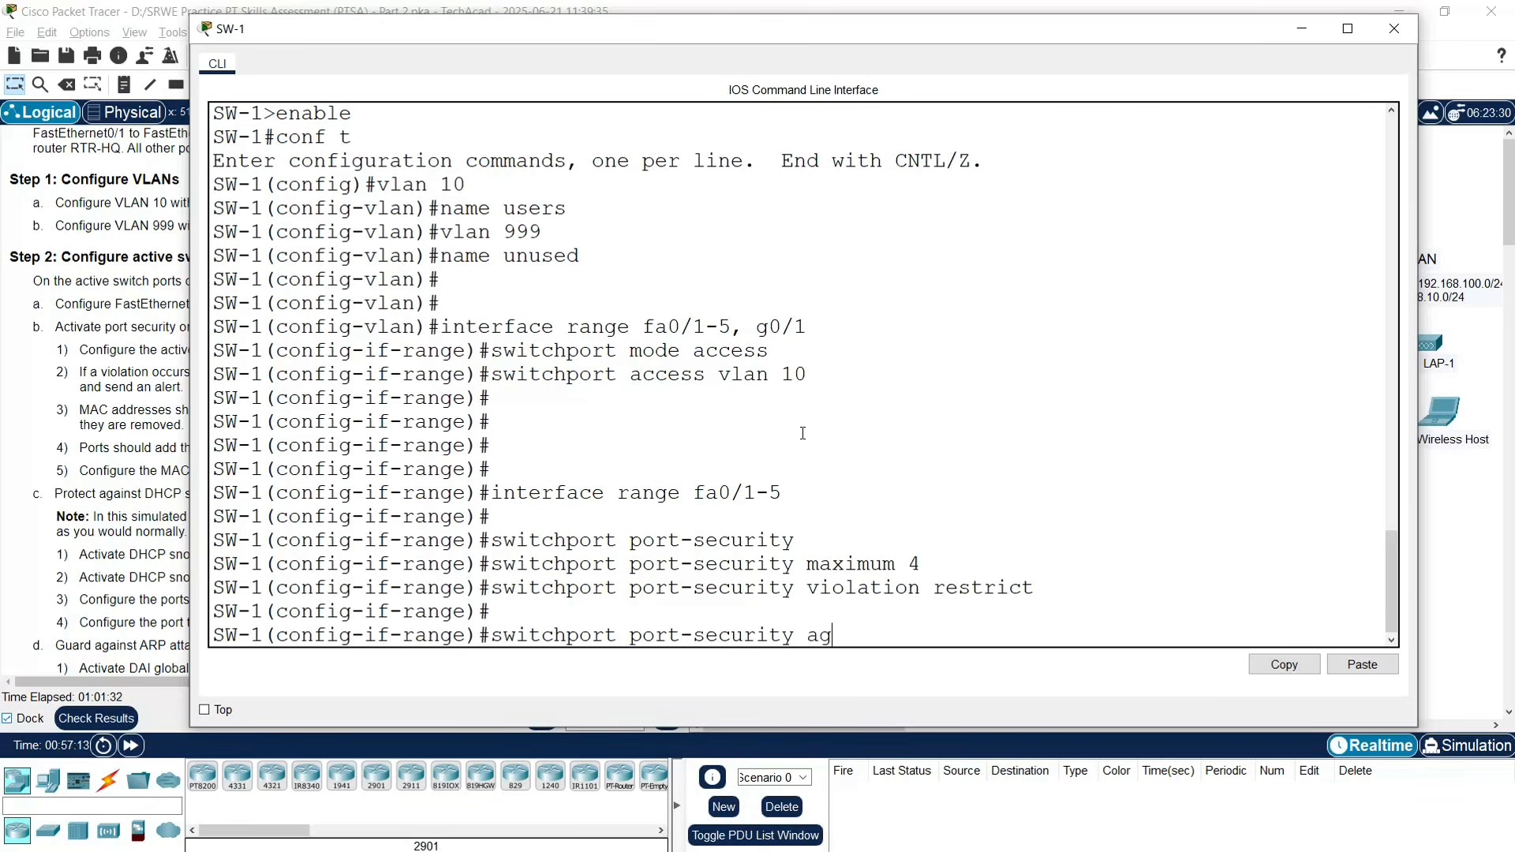
type("ing time 10")
key("Return")
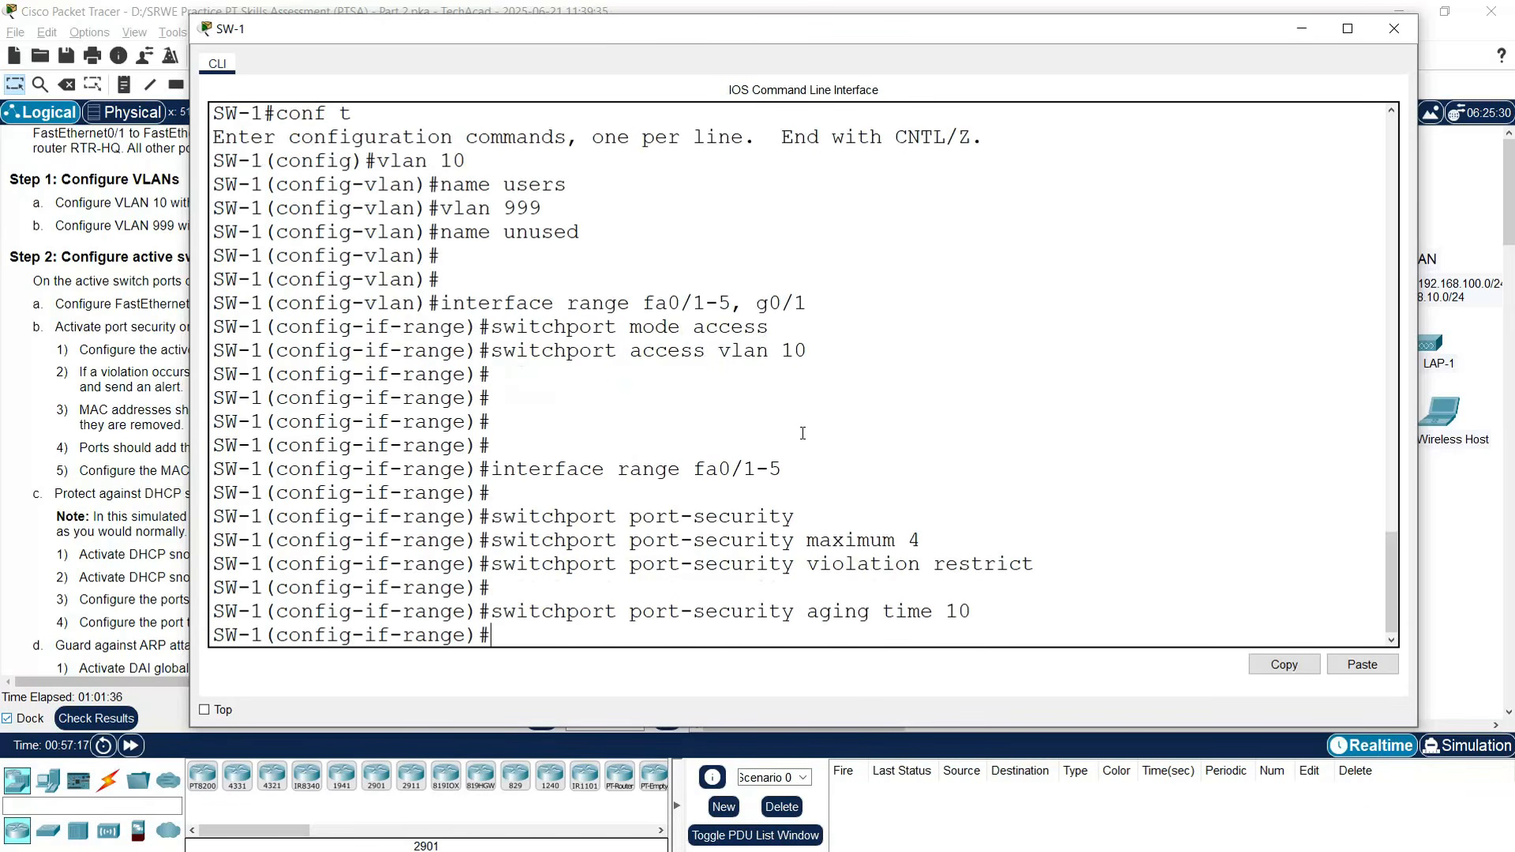
type("switchpro")
type("ort por")
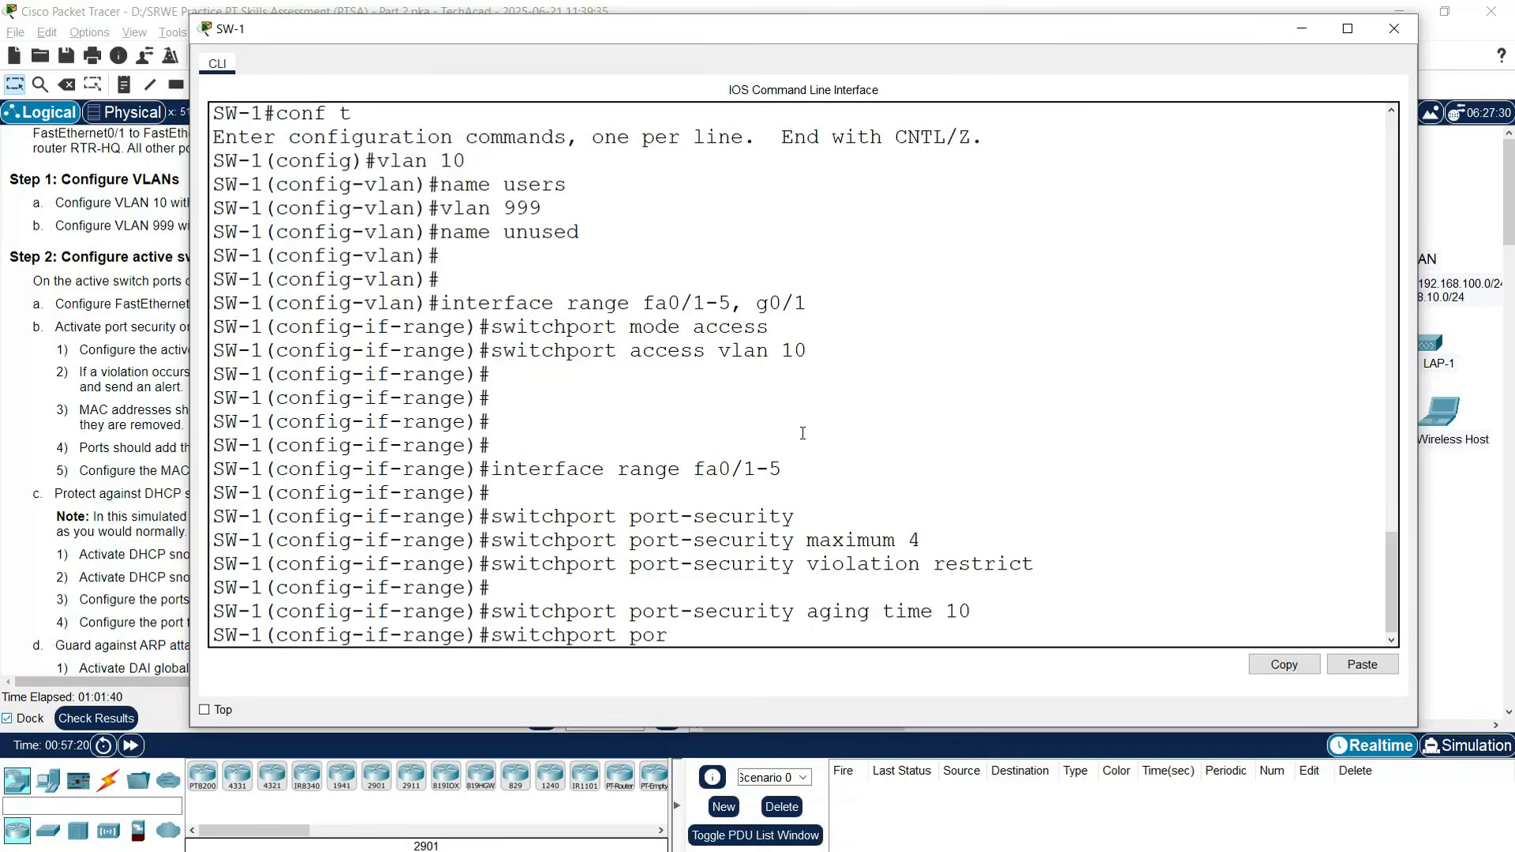
type("t-security mac")
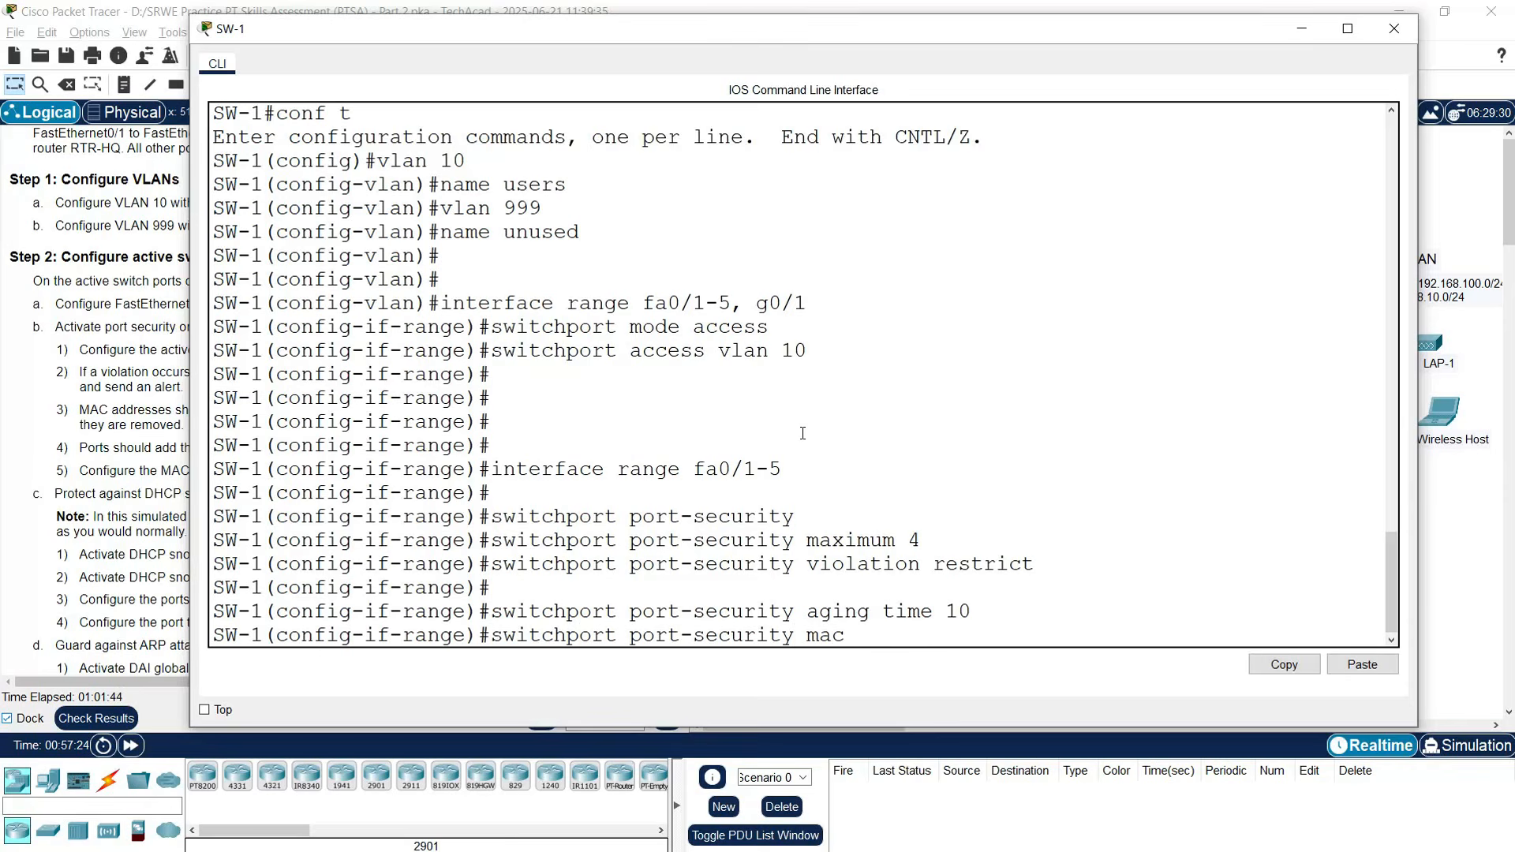
type("-address sticky")
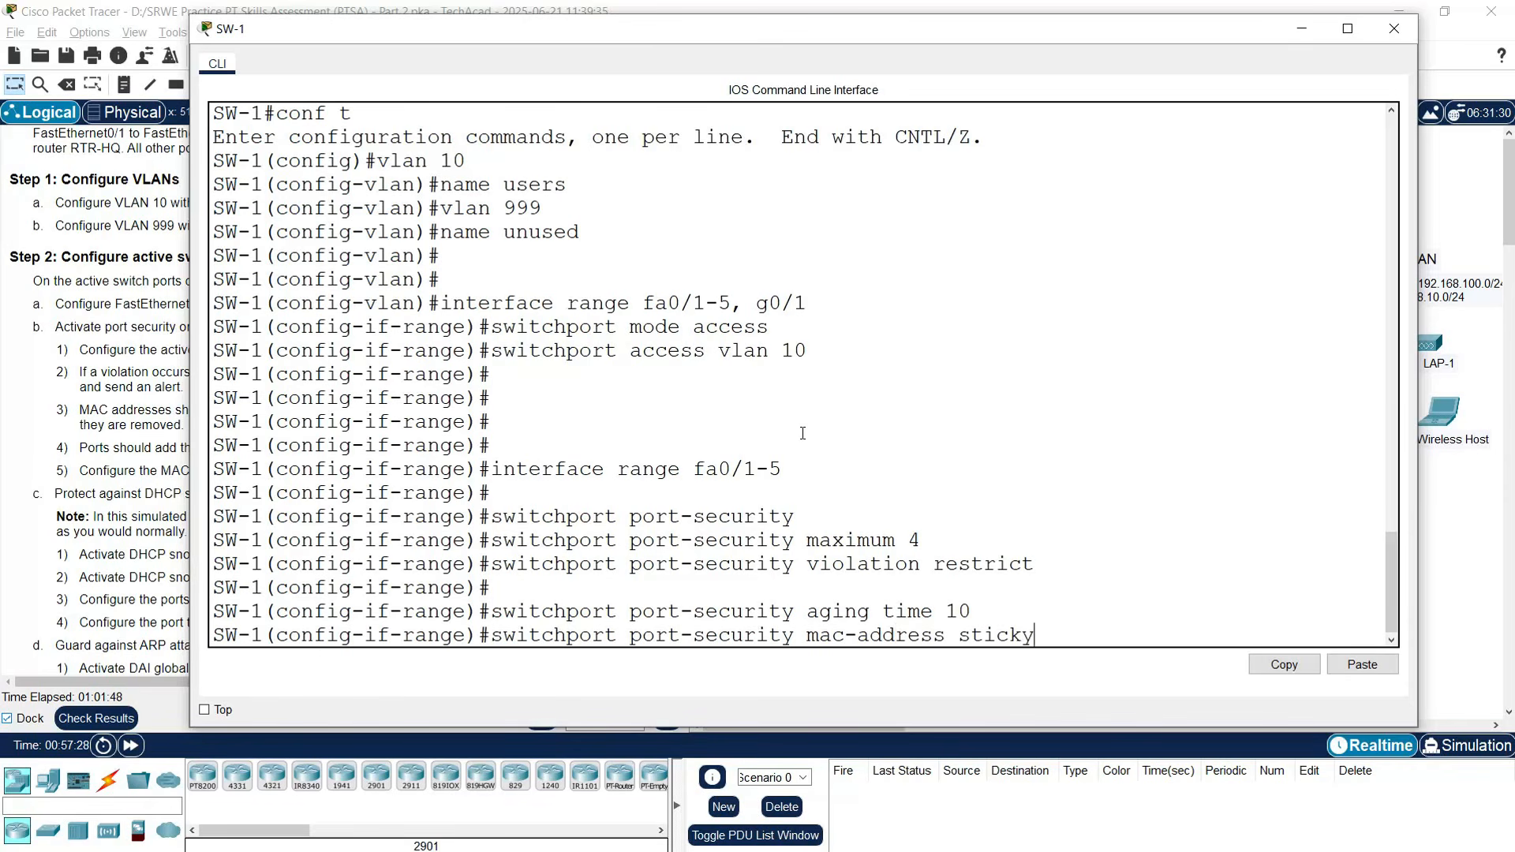
key("Return")
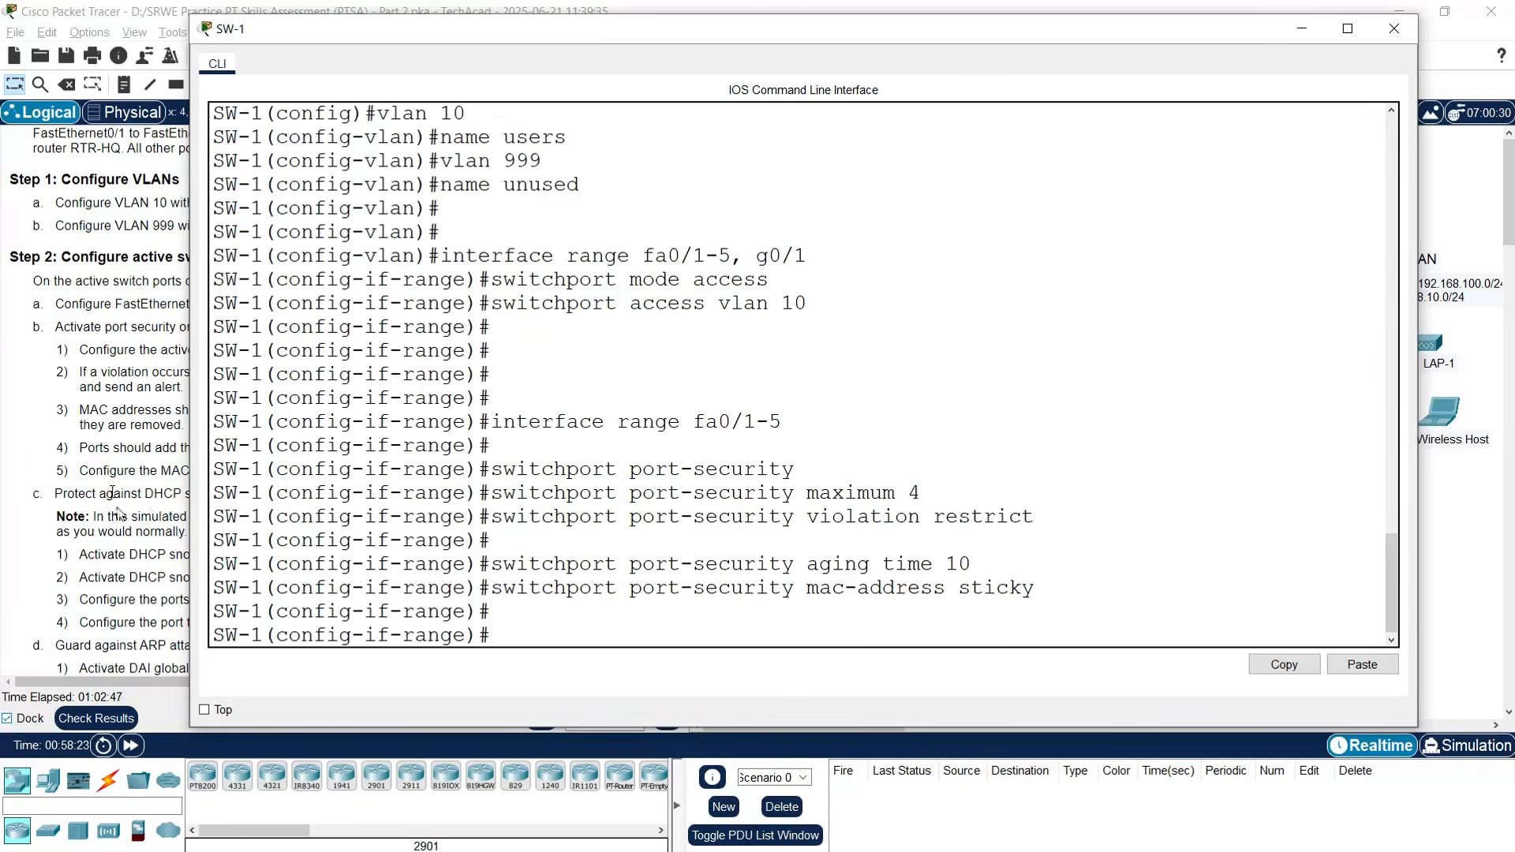
left_click(112, 493)
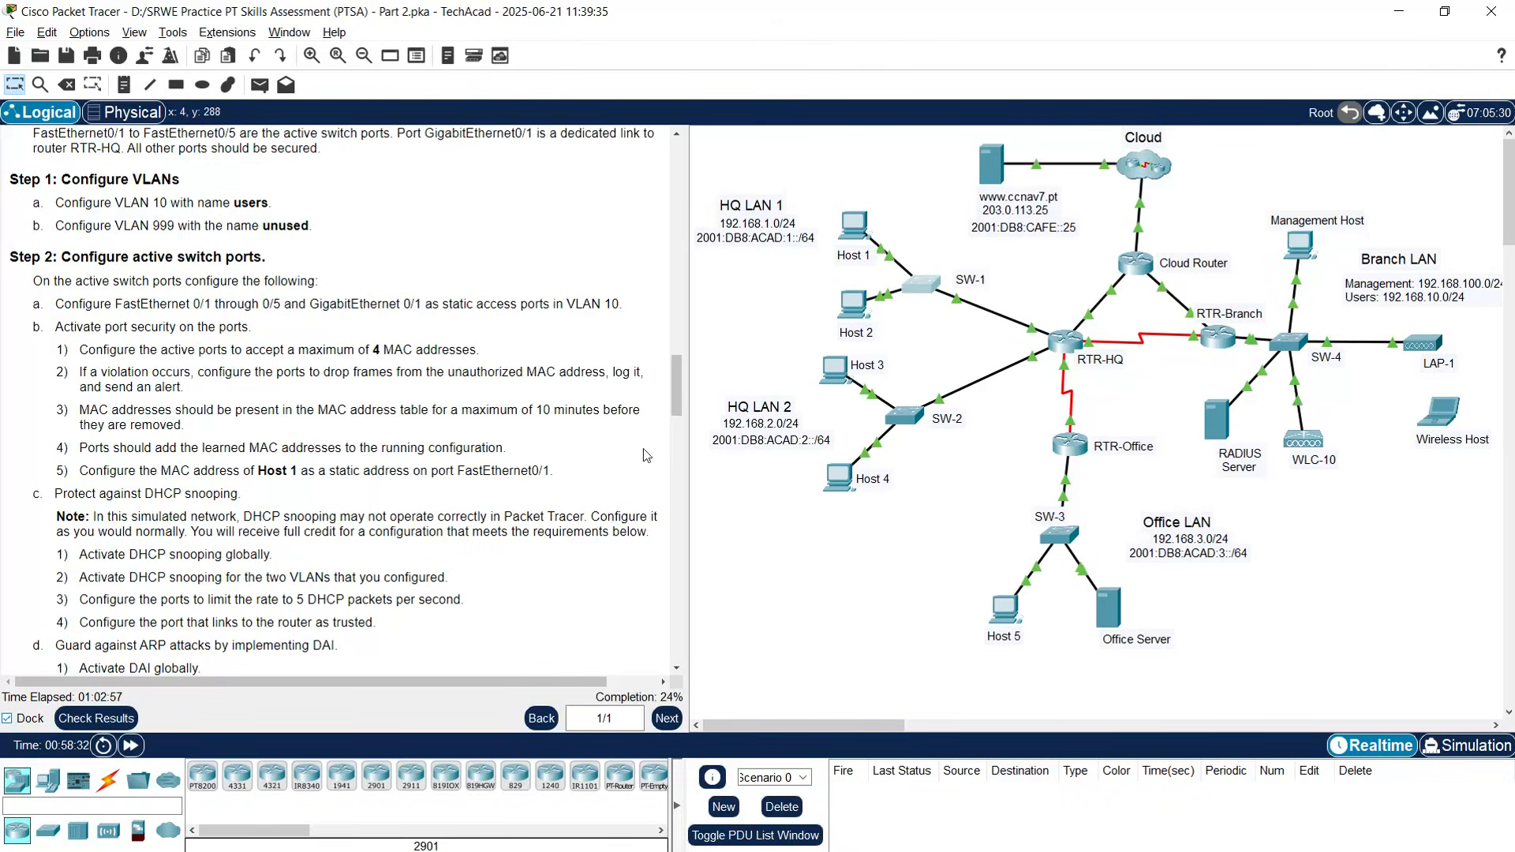
- Run ipconfig /all on Host 1 and copy its MAC address 00D0.D3DC.2825
left_click(851, 237)
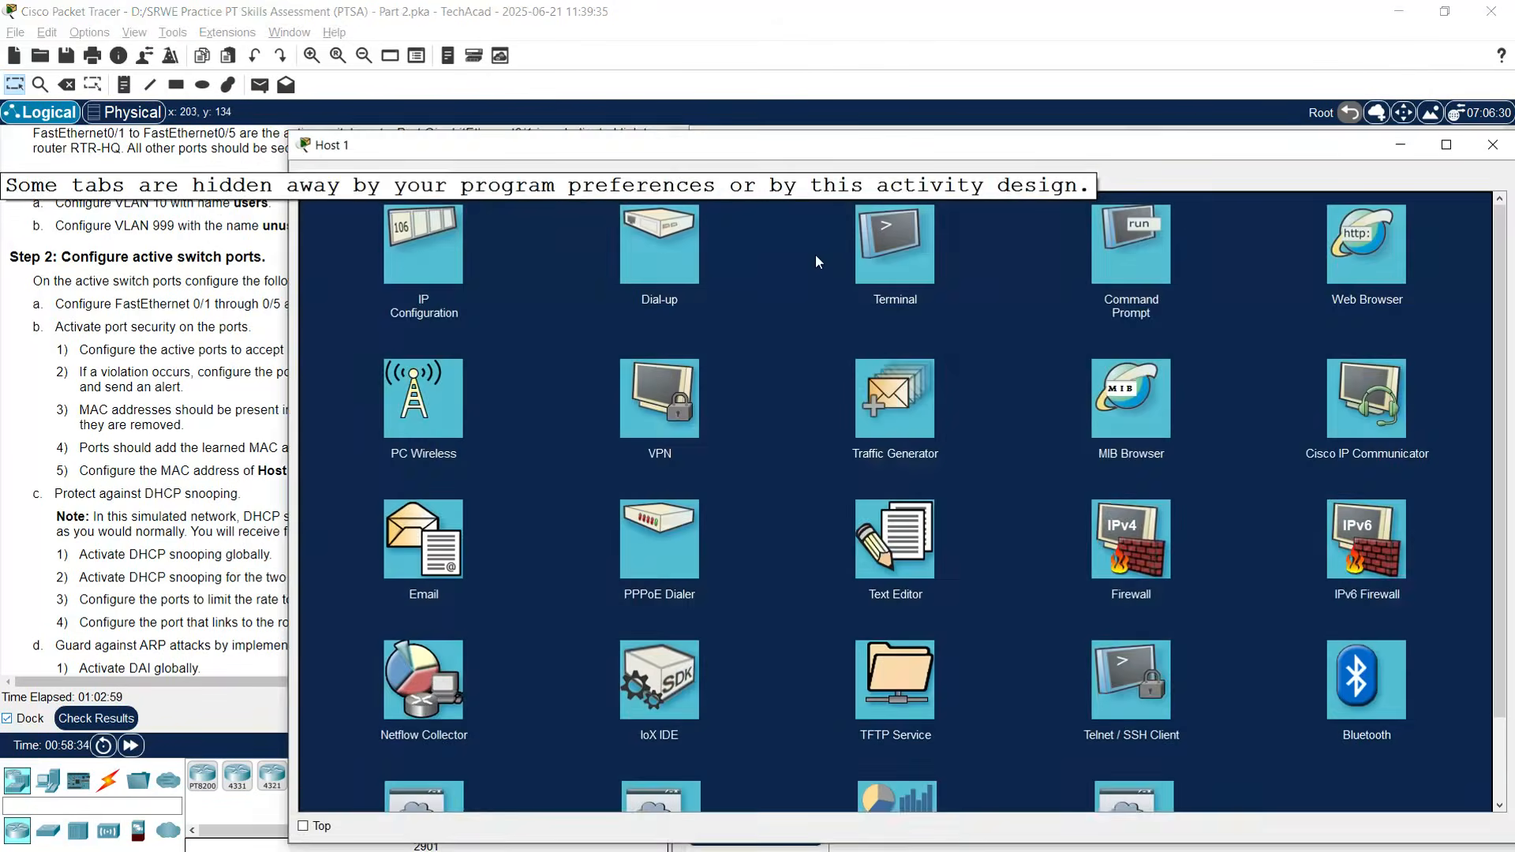
left_click(1109, 265)
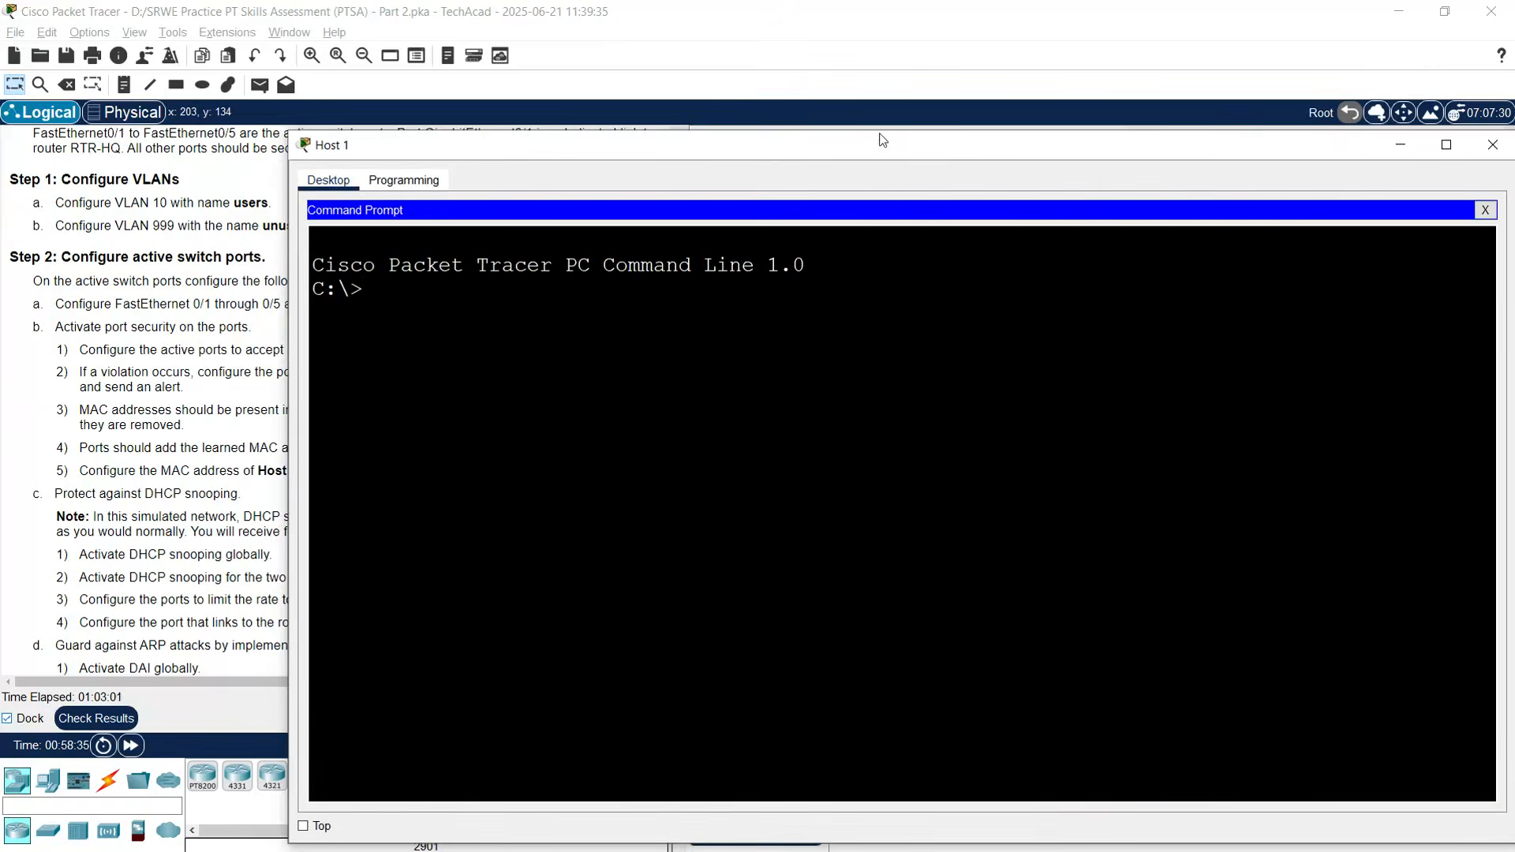
type("ipco")
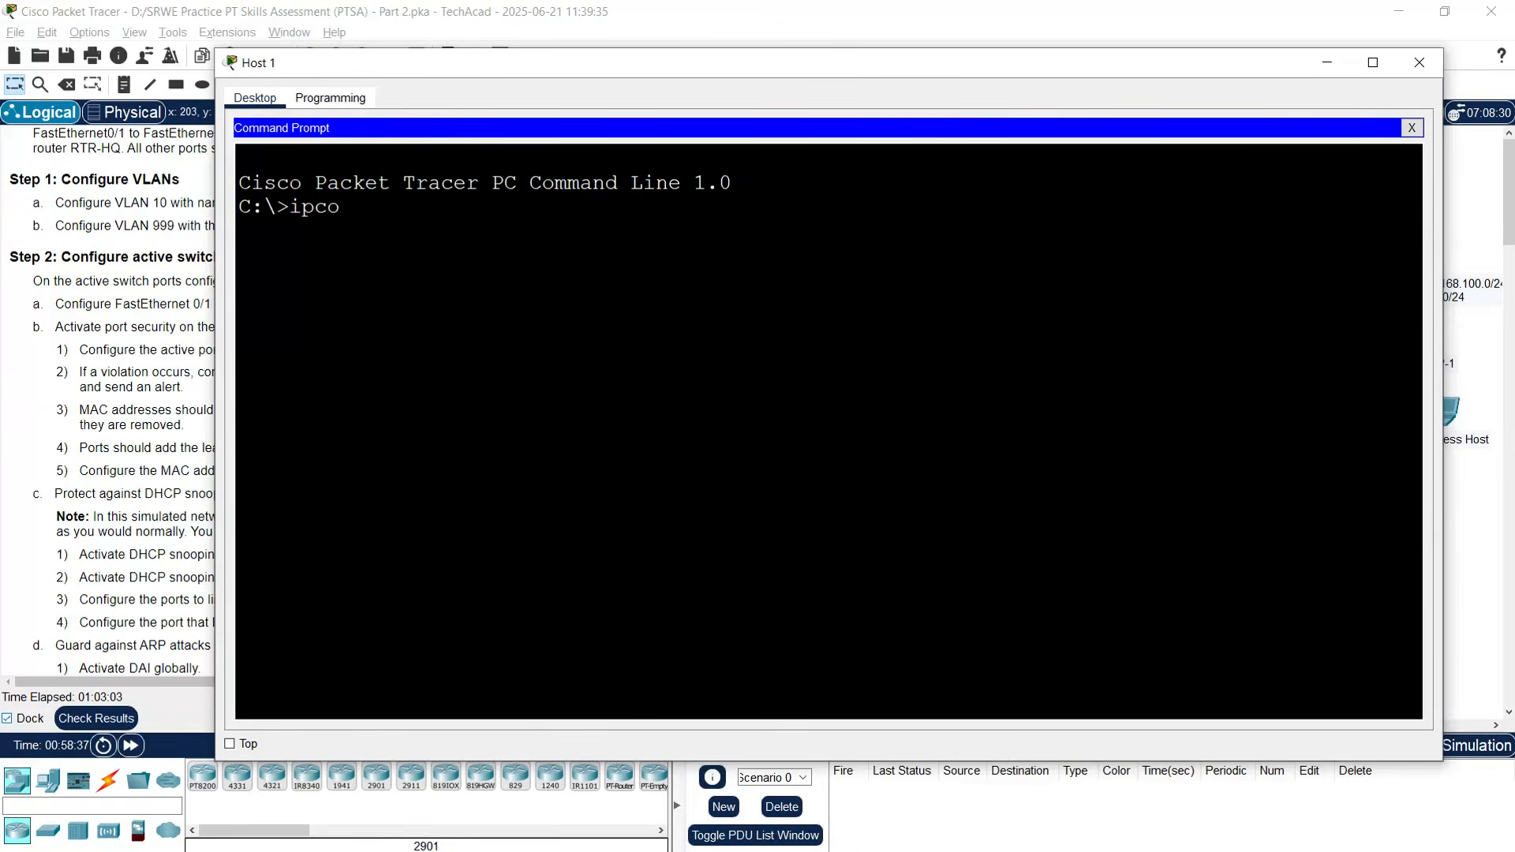
type("nfig /all")
key("Return")
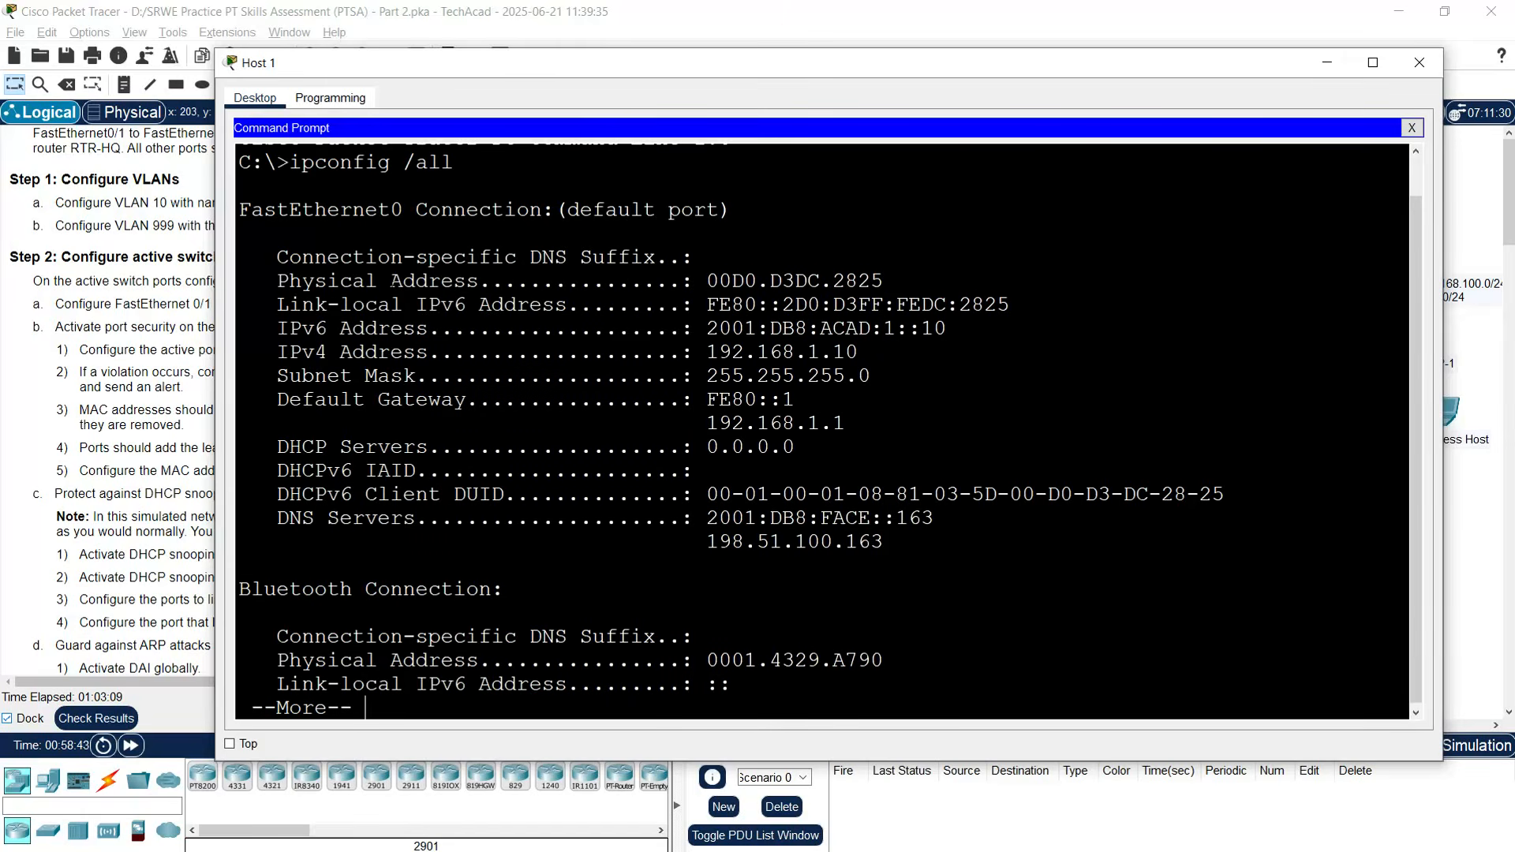
left_click_drag(707, 281, 884, 281)
key("ctrl+c")
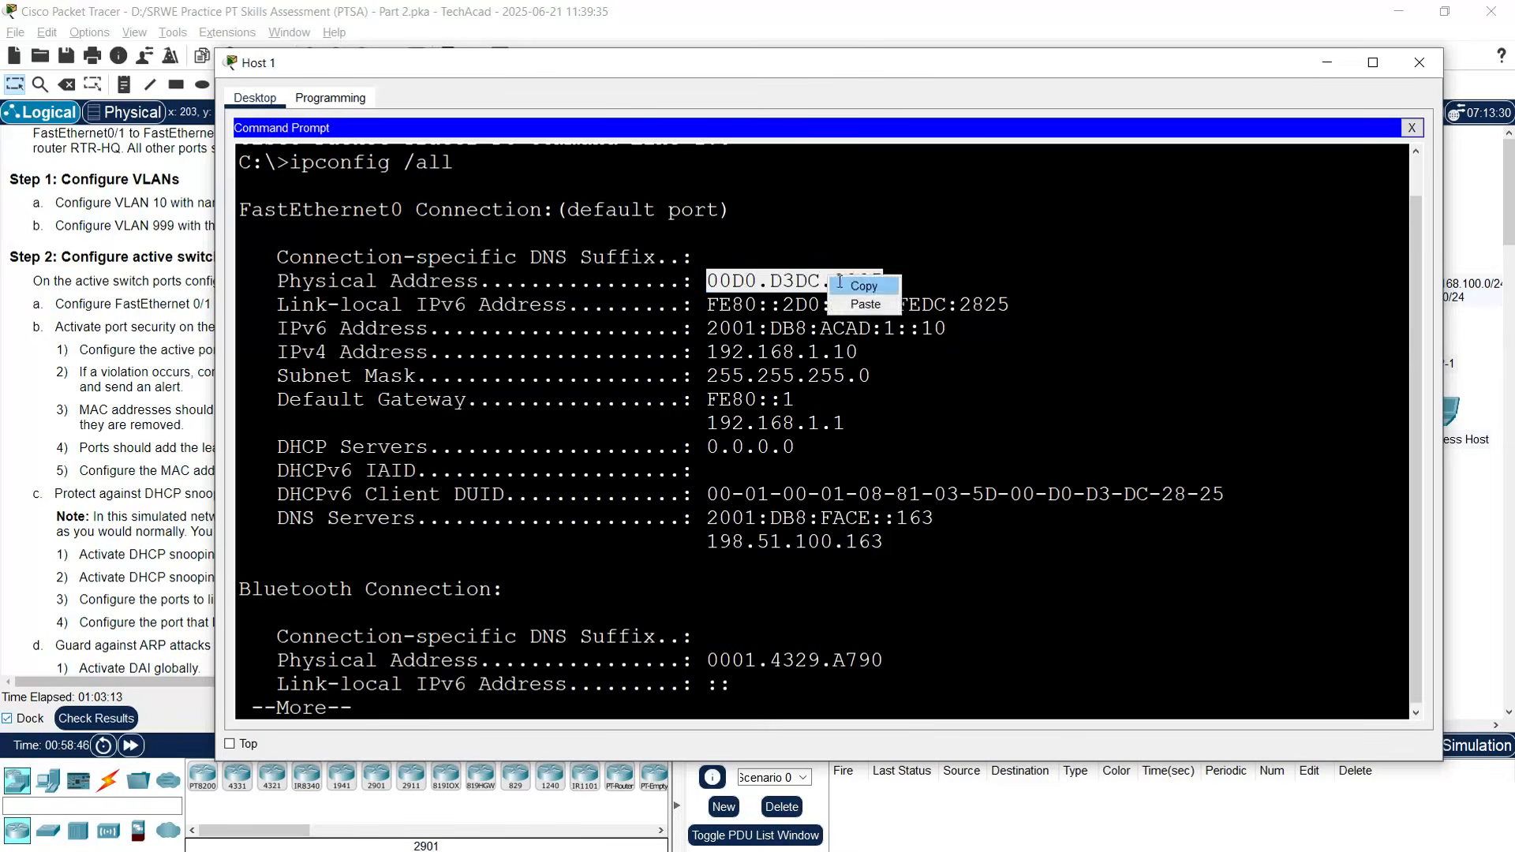
left_click(860, 285)
left_click(1408, 63)
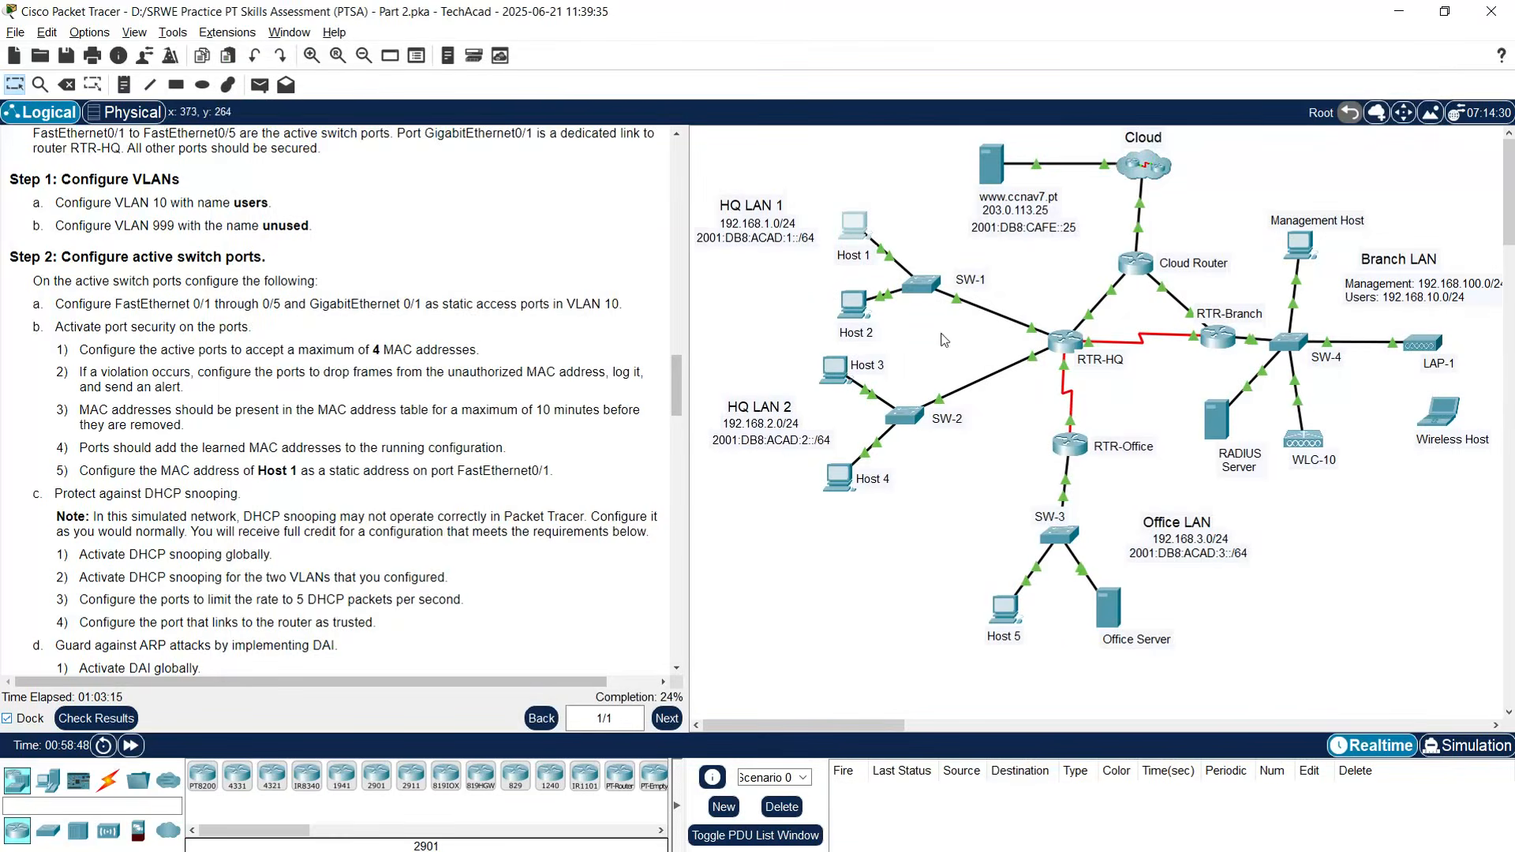
- On interface fa0/1, paste 00D0.D3DC.2825 into switchport port-security mac-address
left_click(924, 284)
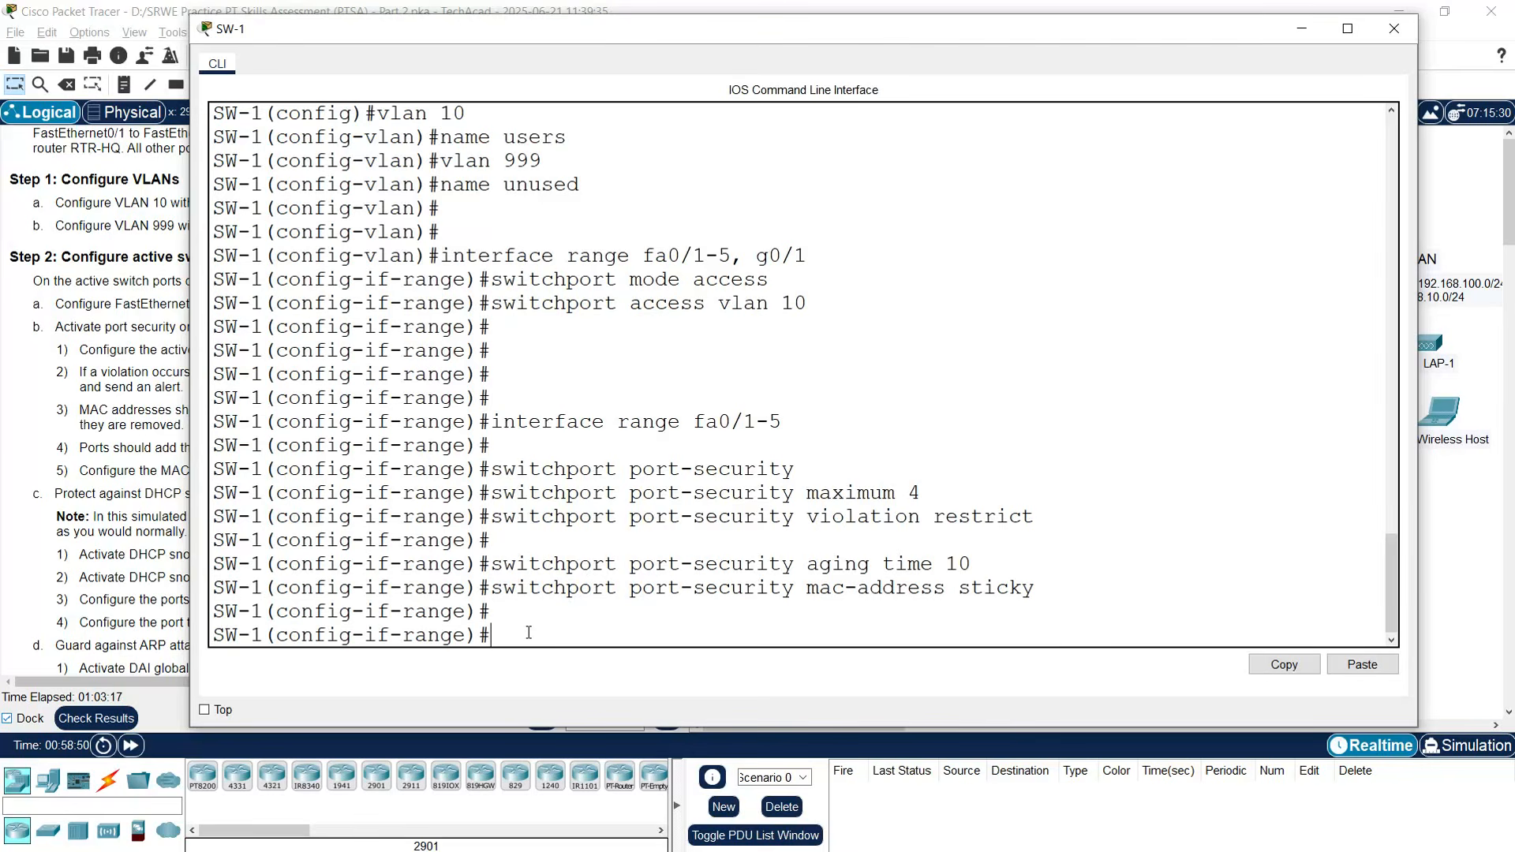
type("interface fa0/1")
key("Return")
key("Return")
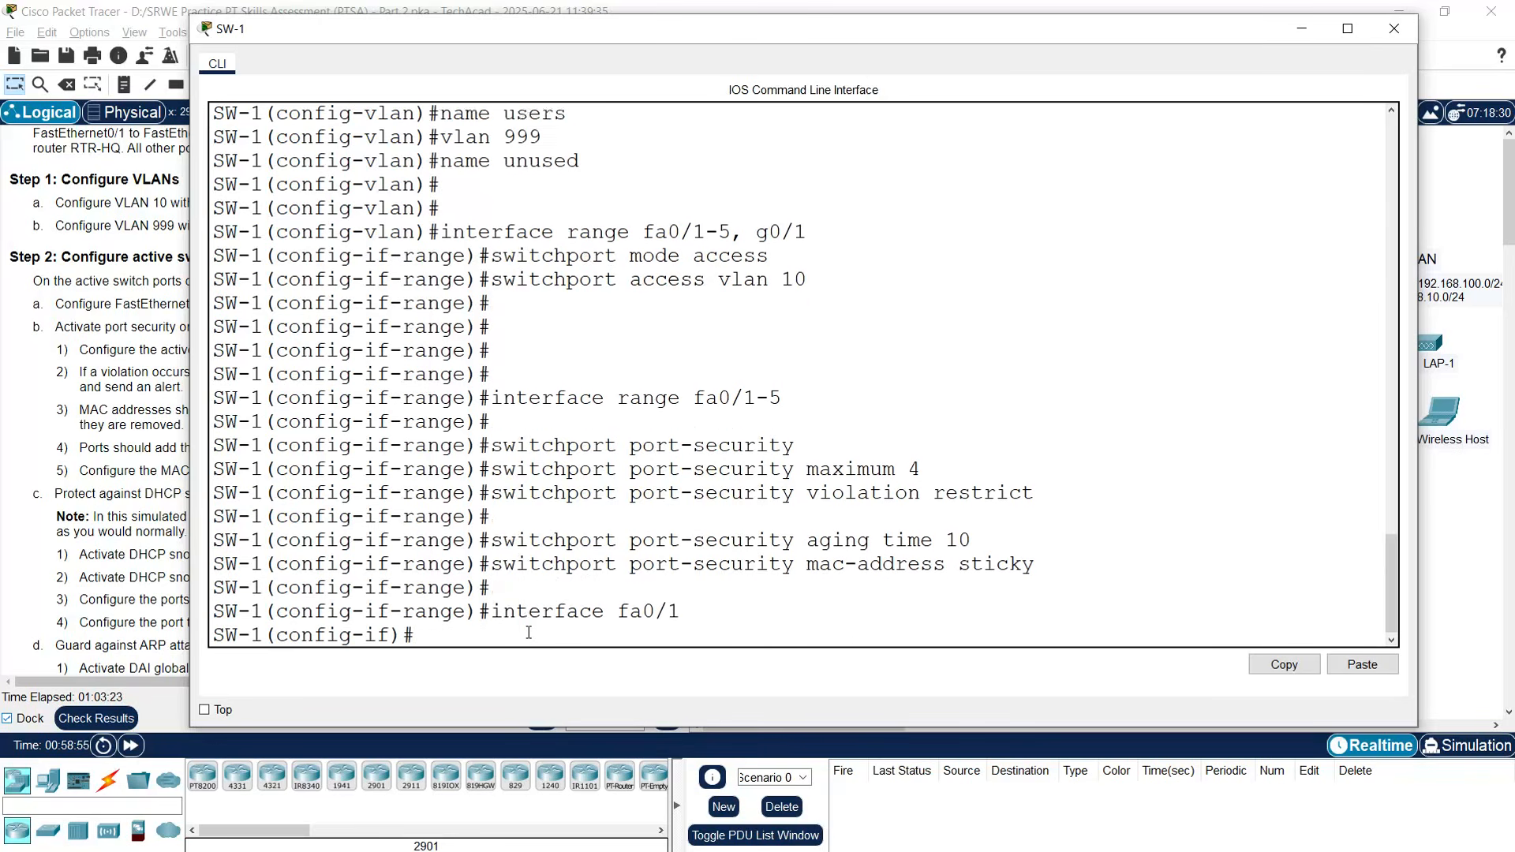
type("switc")
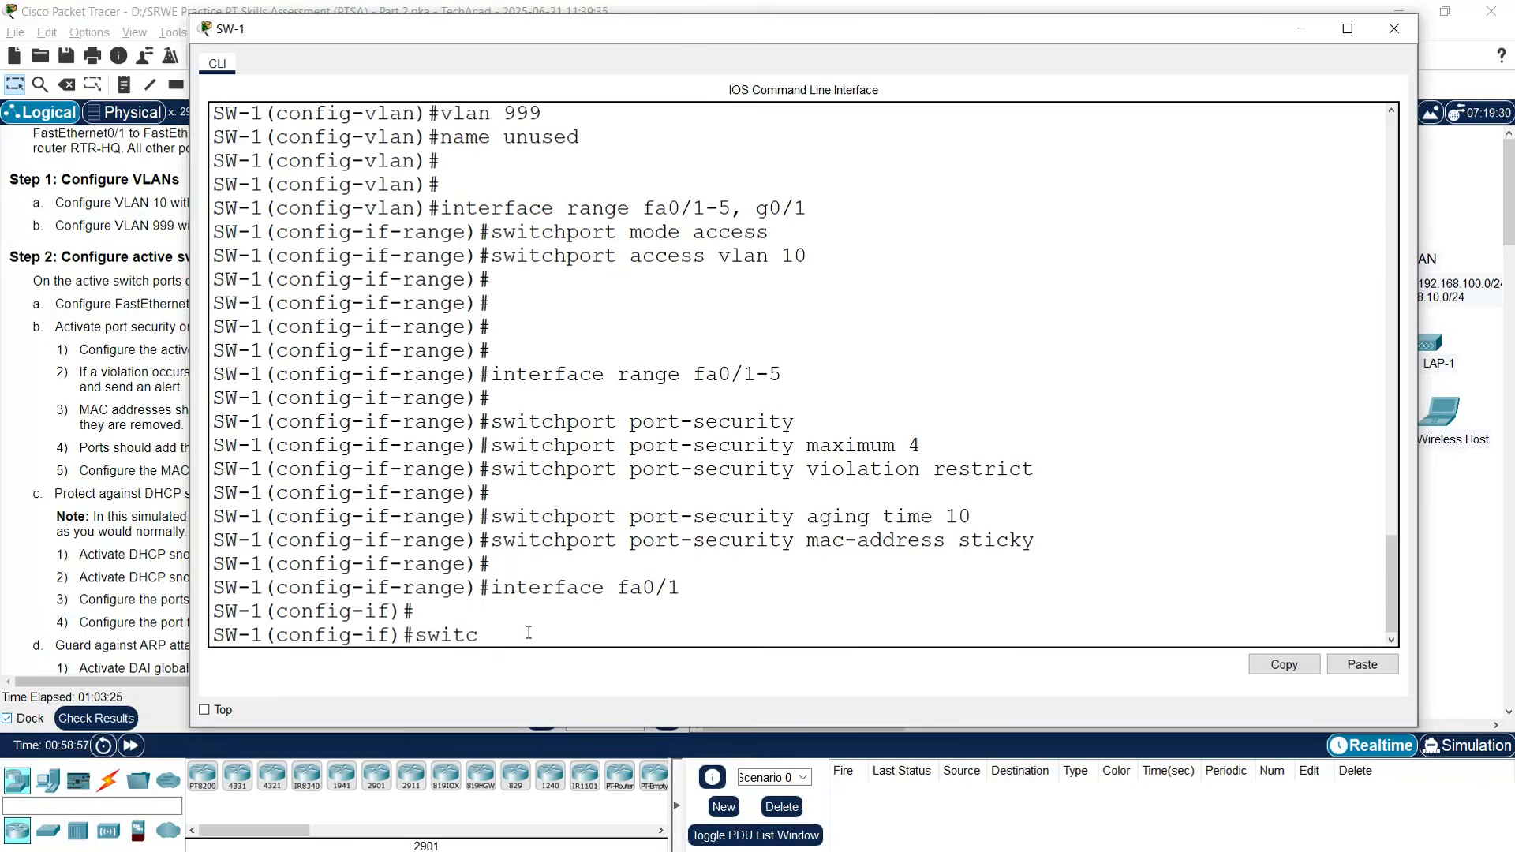
type("hport port-secur")
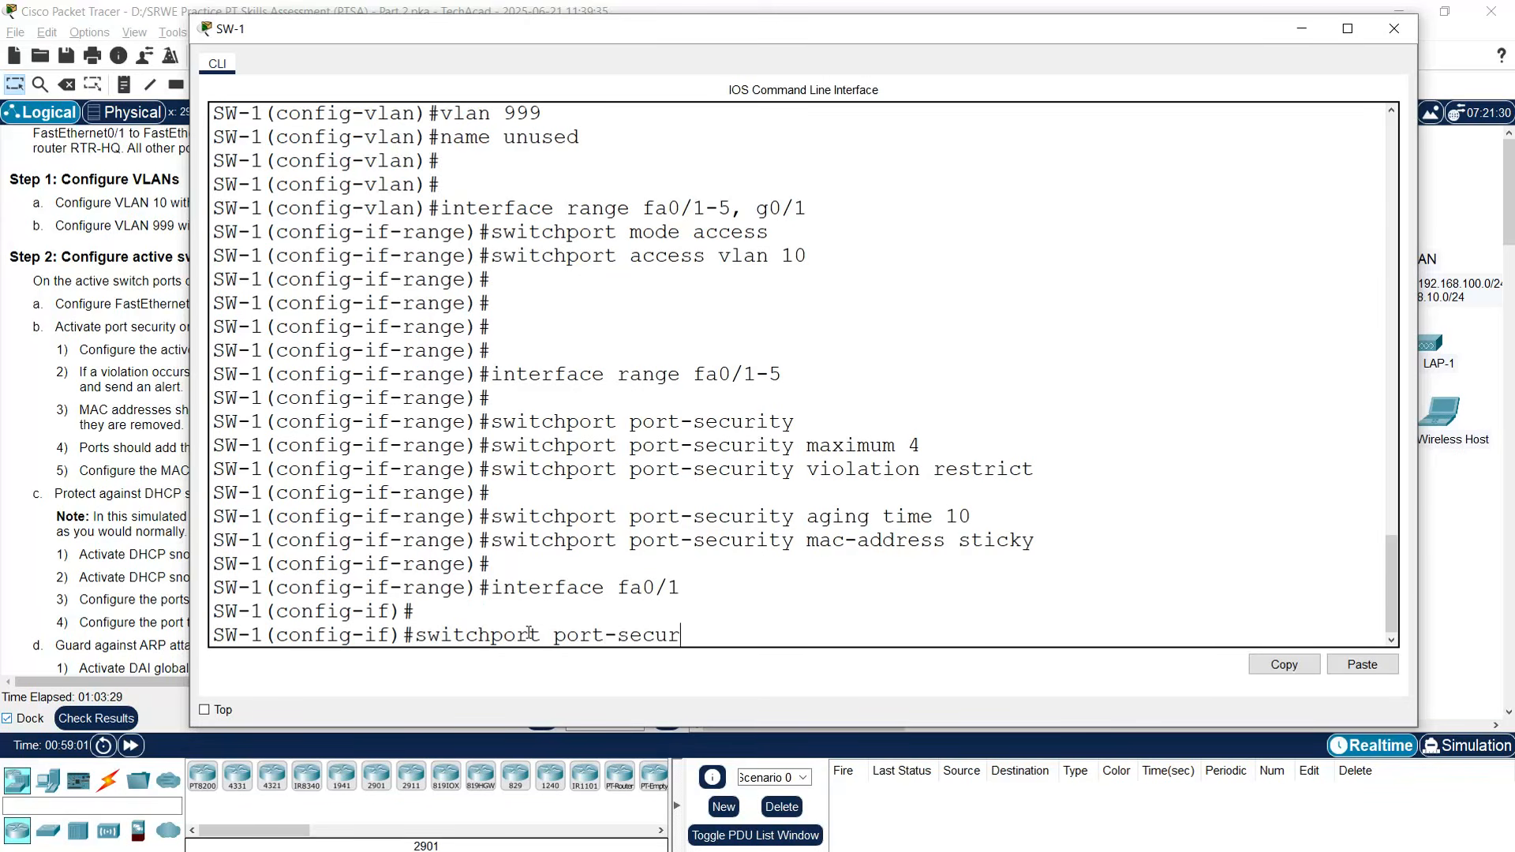
type("ity mac-address")
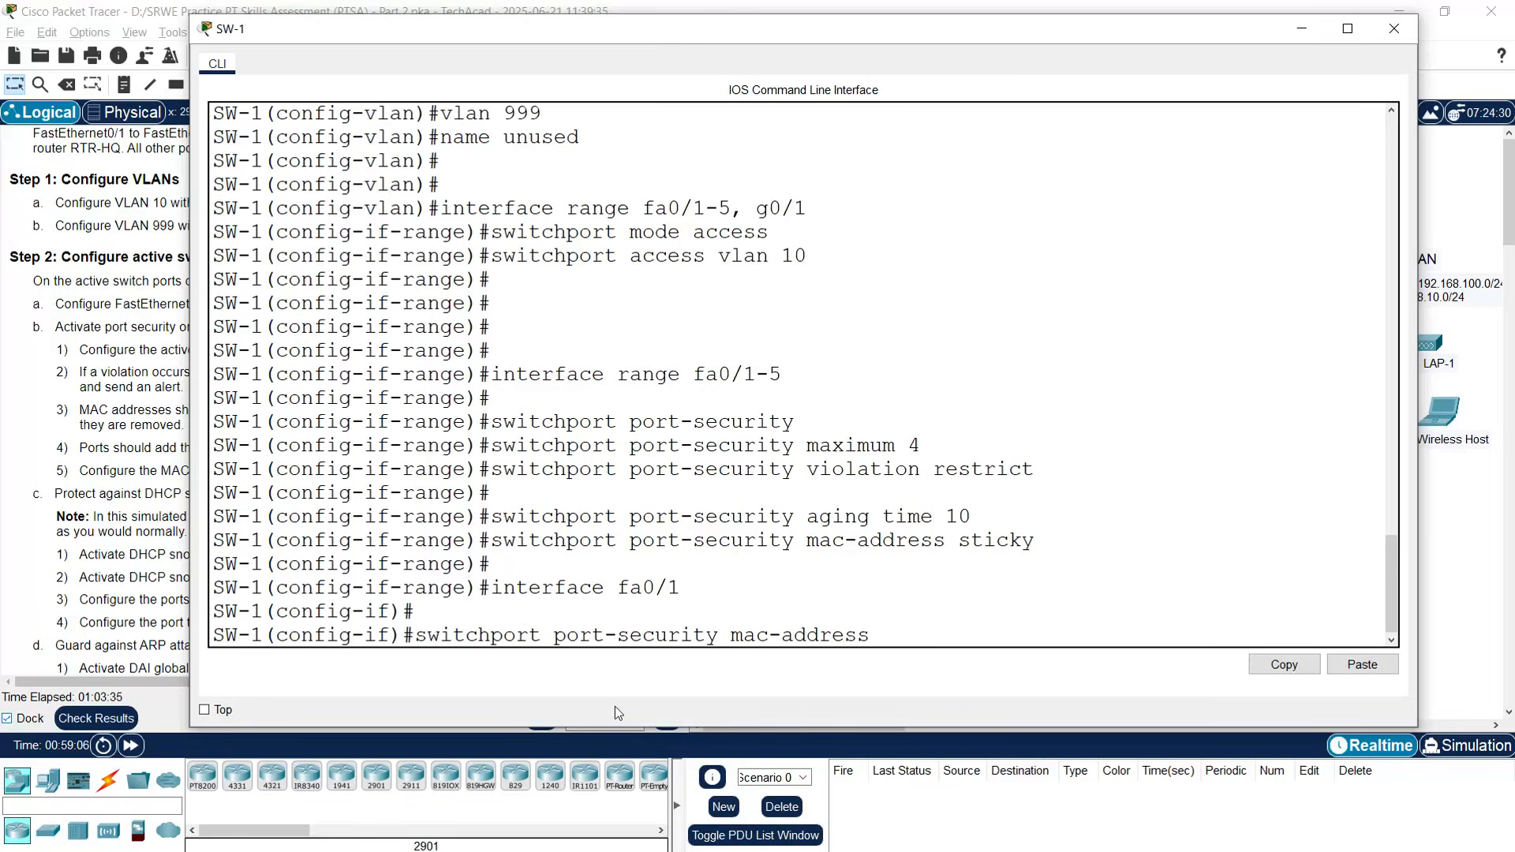
right_click(913, 628)
left_click(938, 661)
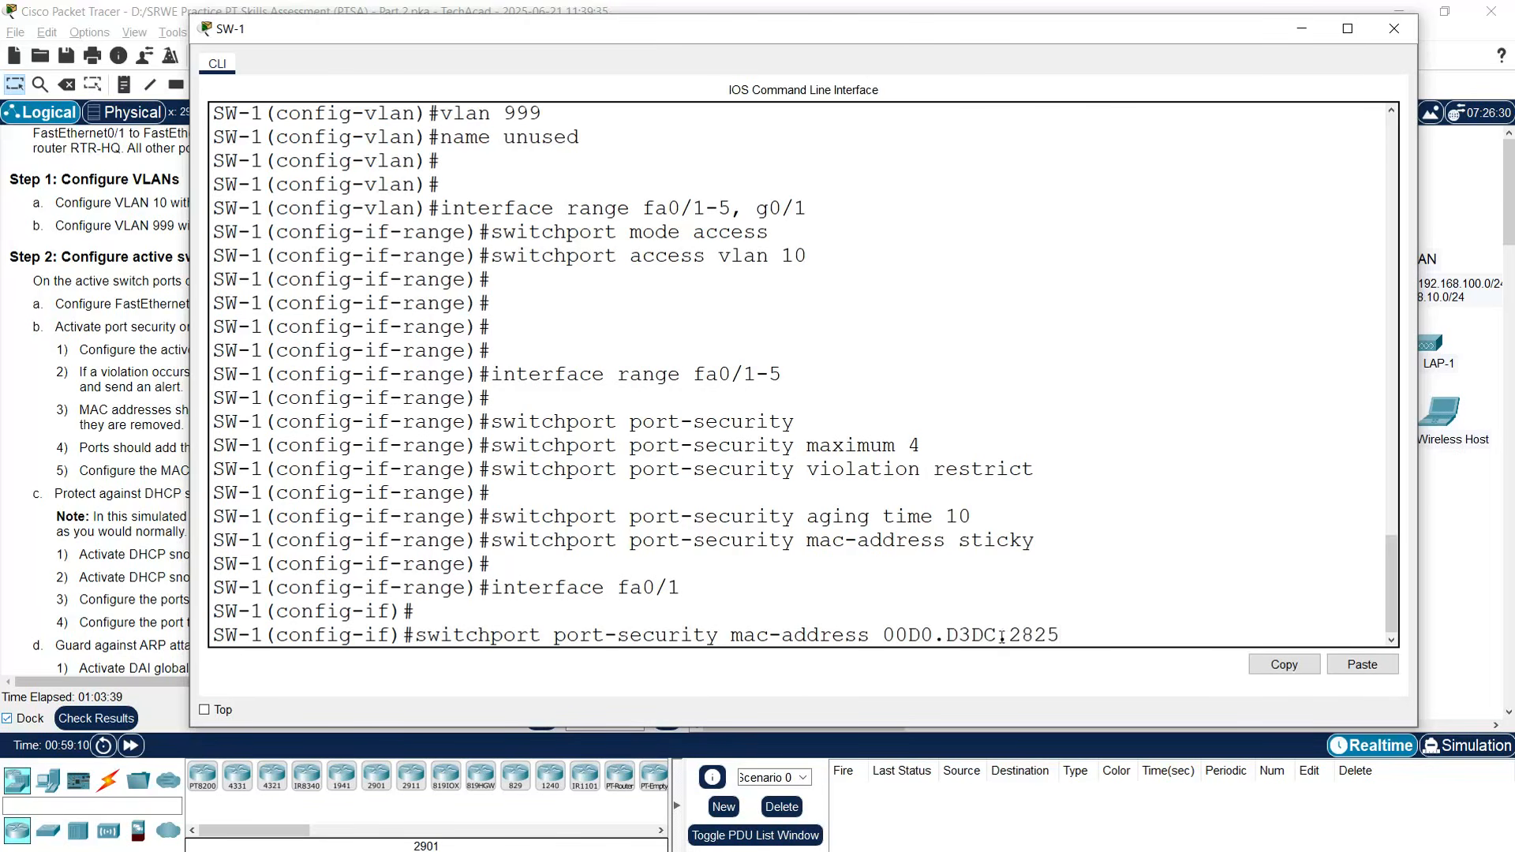
key("Return")
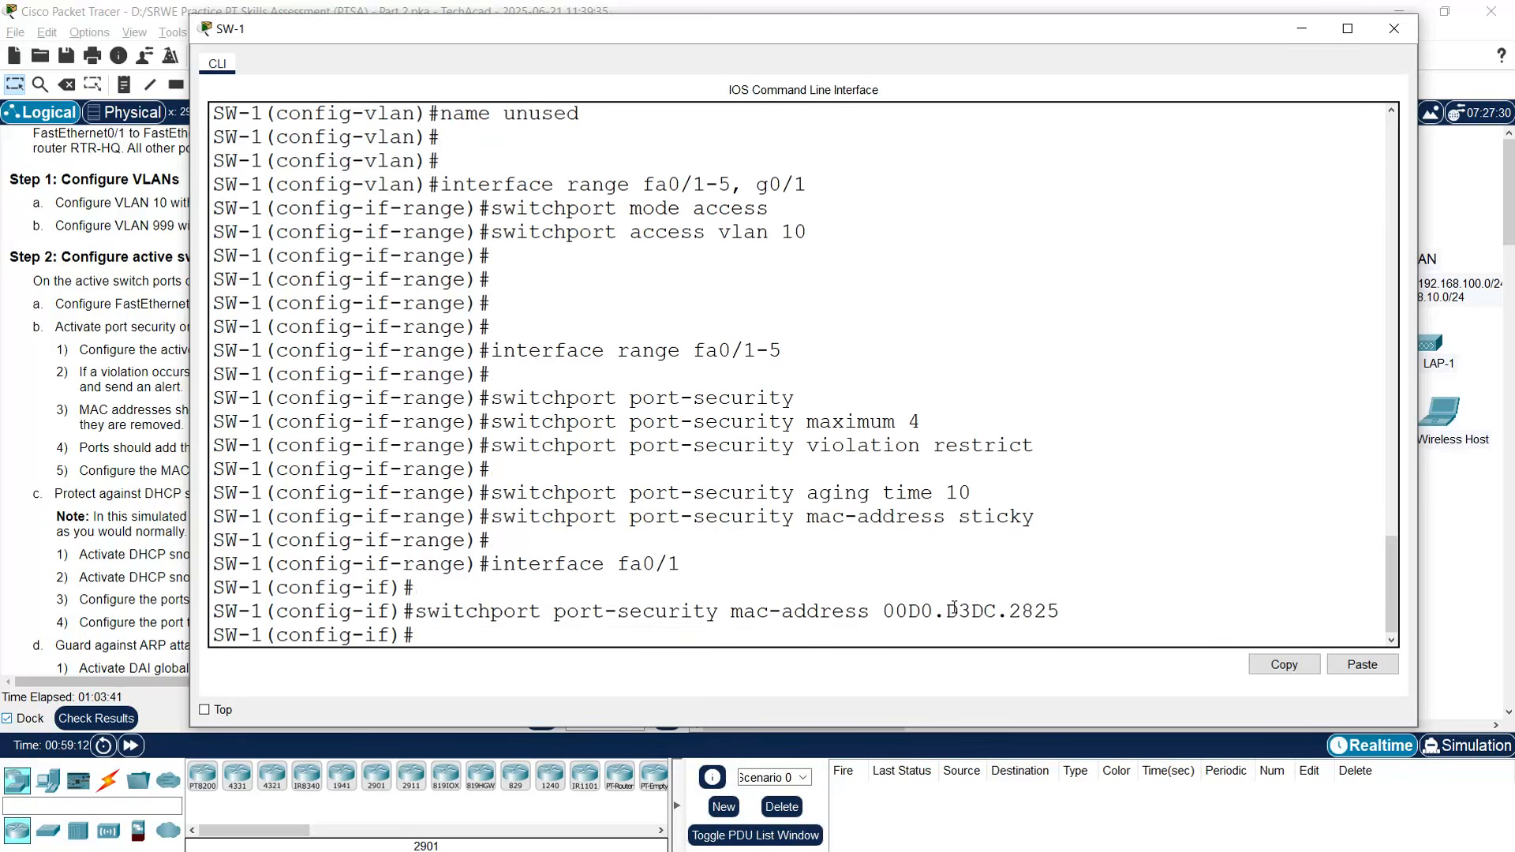
key("Return")
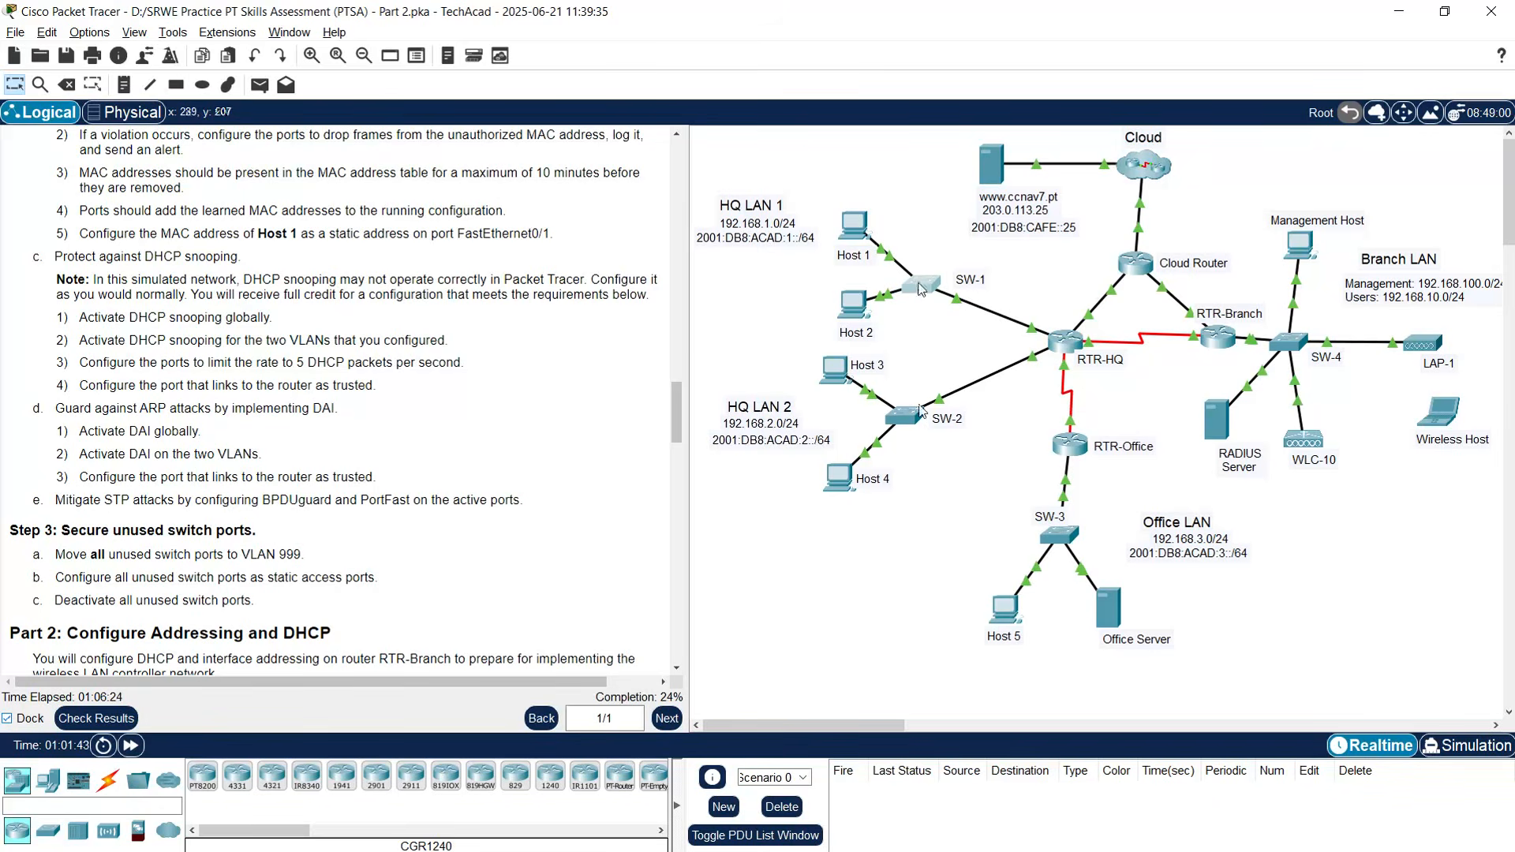
- Enable DHCP snooping globally and for VLANs 10 and 999
left_click(921, 288)
left_click(522, 636)
key("Return")
key("Return")
key("Return")
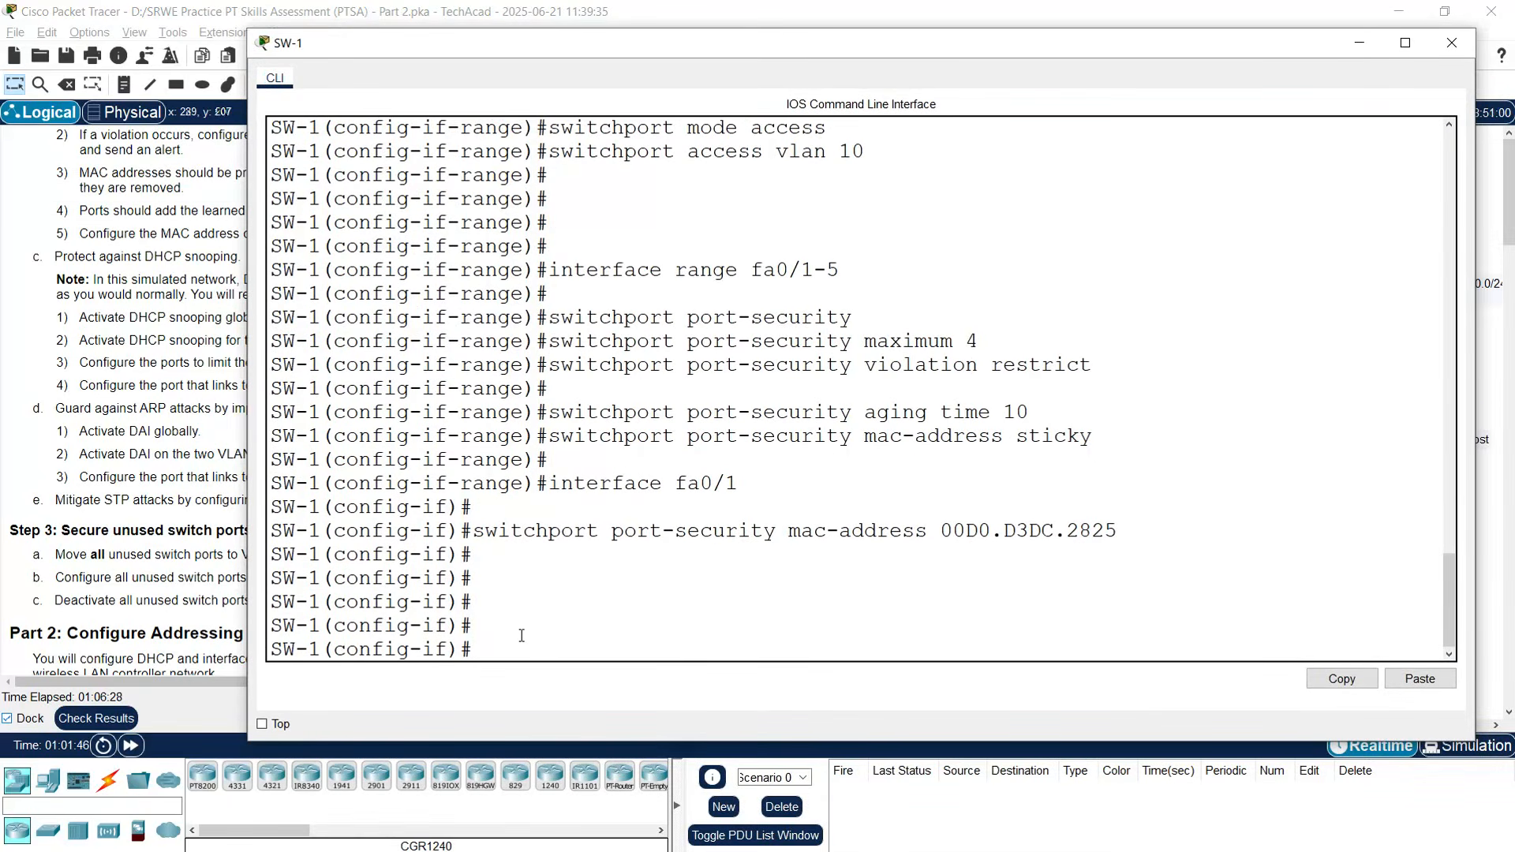
type("exit")
key("Return")
key("Return")
key("Return")
key("Return")
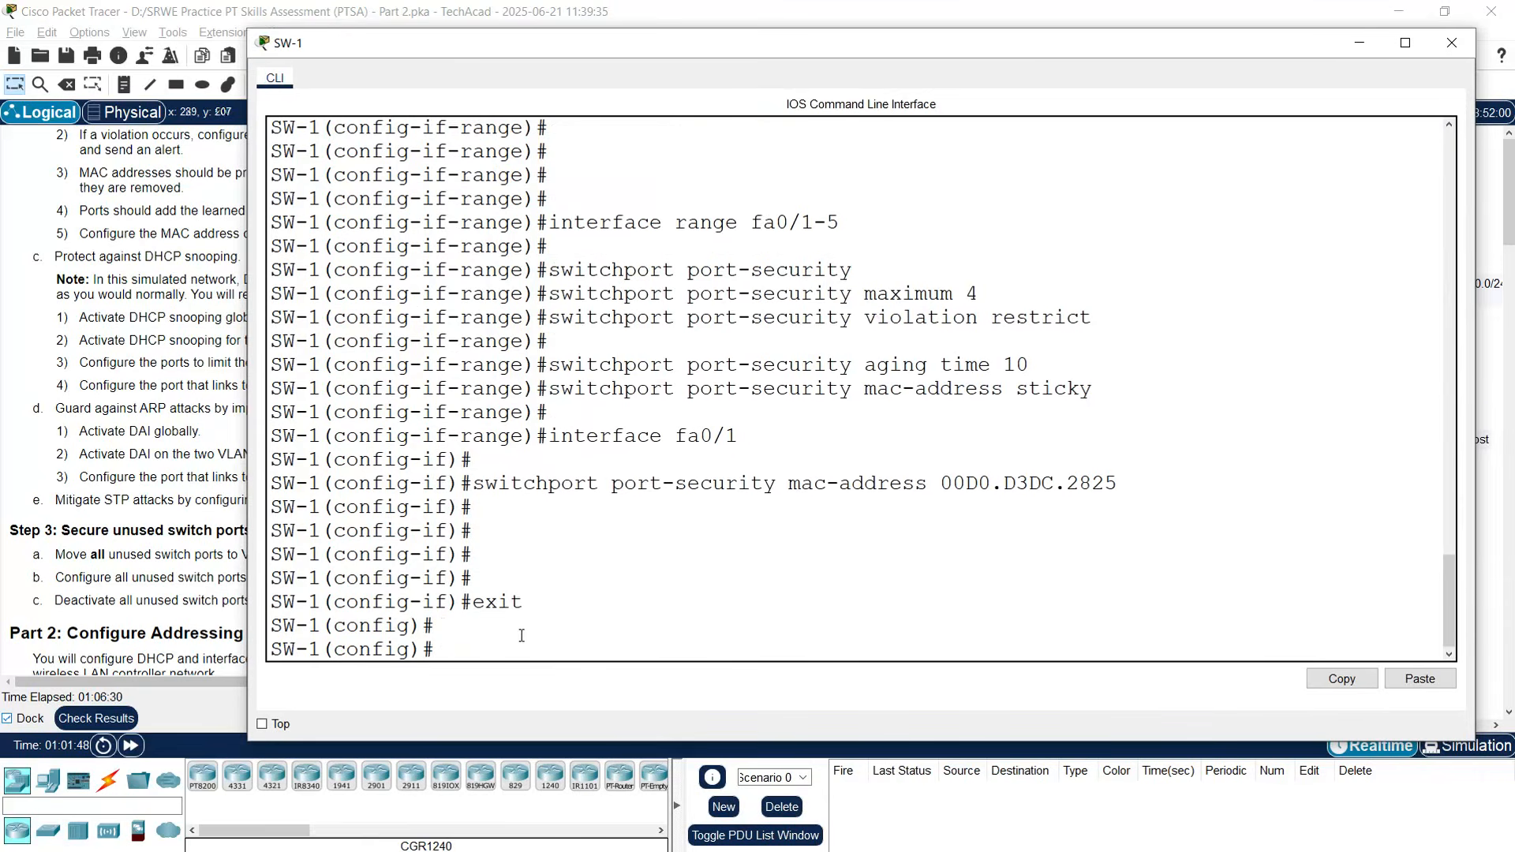
type("ip")
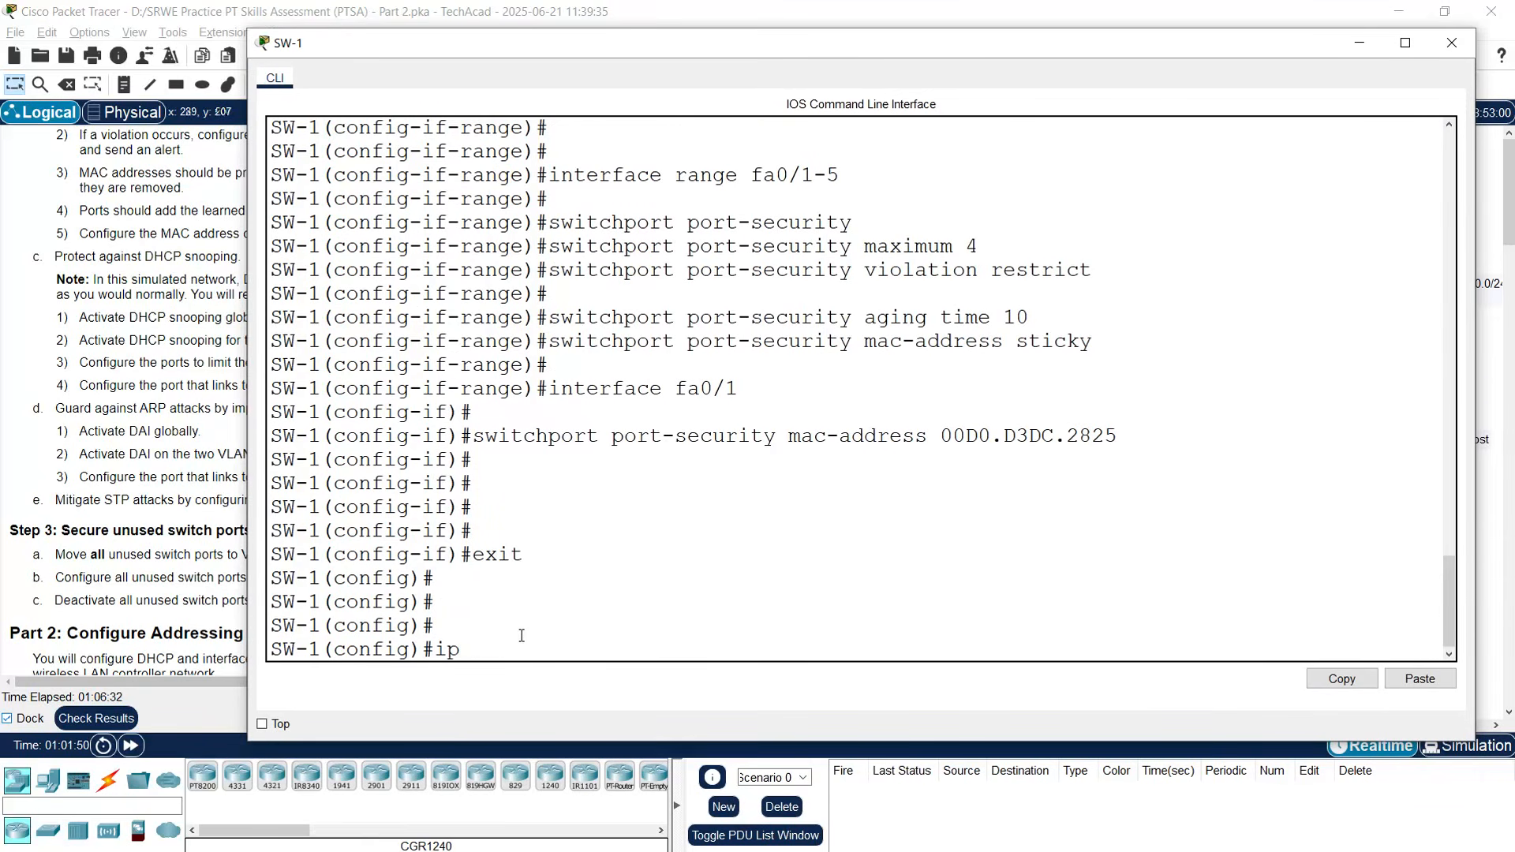
type(" dhcp snooping")
key("Return")
key("Return")
type("ip shcp")
key("BackSpace")
key("BackSpace")
type("dhcp")
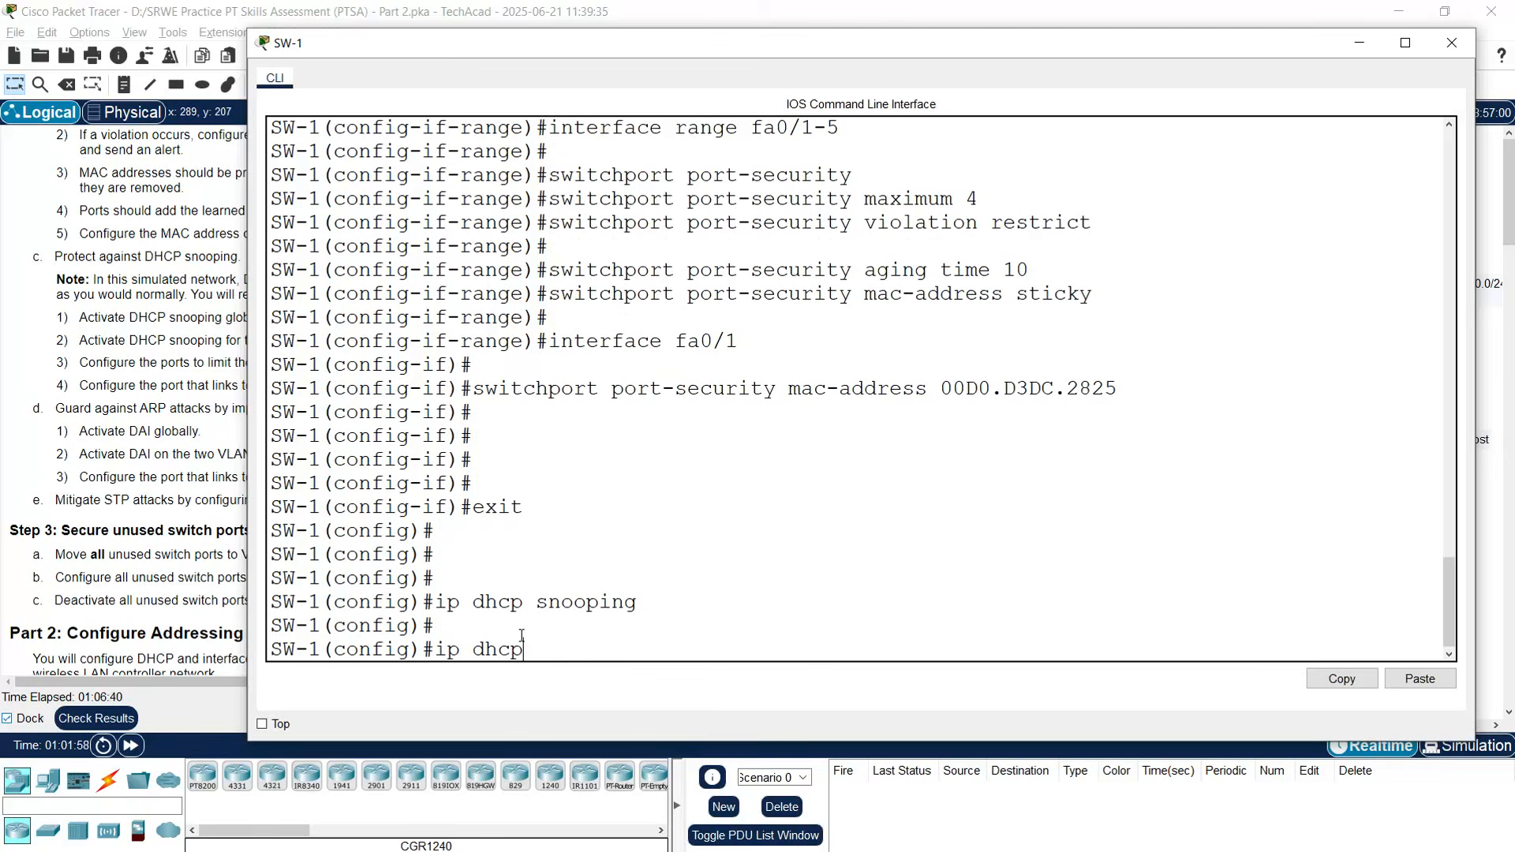
type(" snooping vlan ")
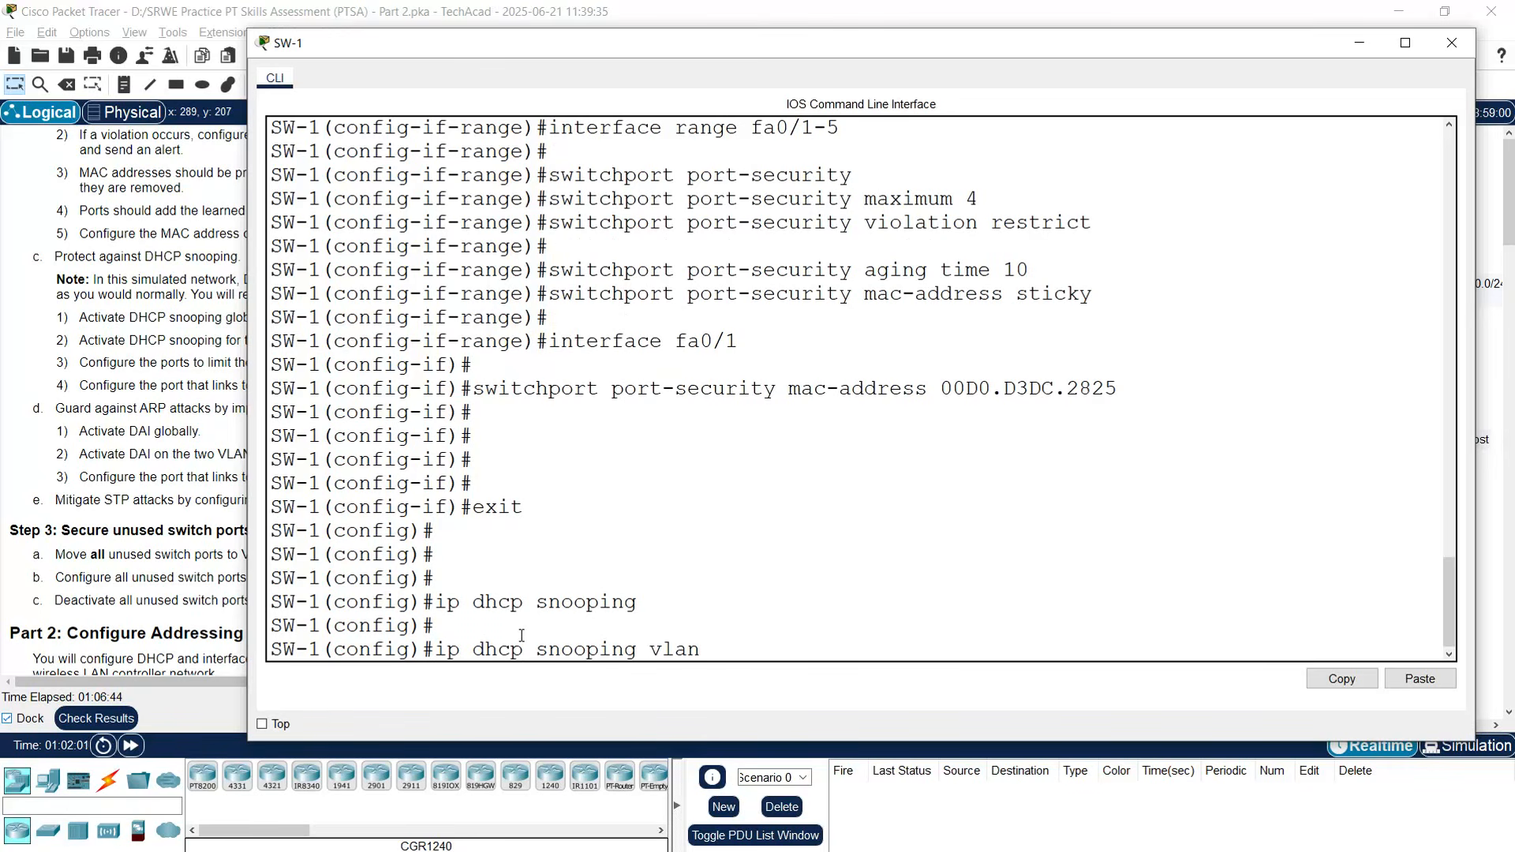
type("10,999")
key("Return")
key("Return")
- Set a DHCP snooping limit rate of 5 on ports fa0/1-5 and g0/1
type("interface ")
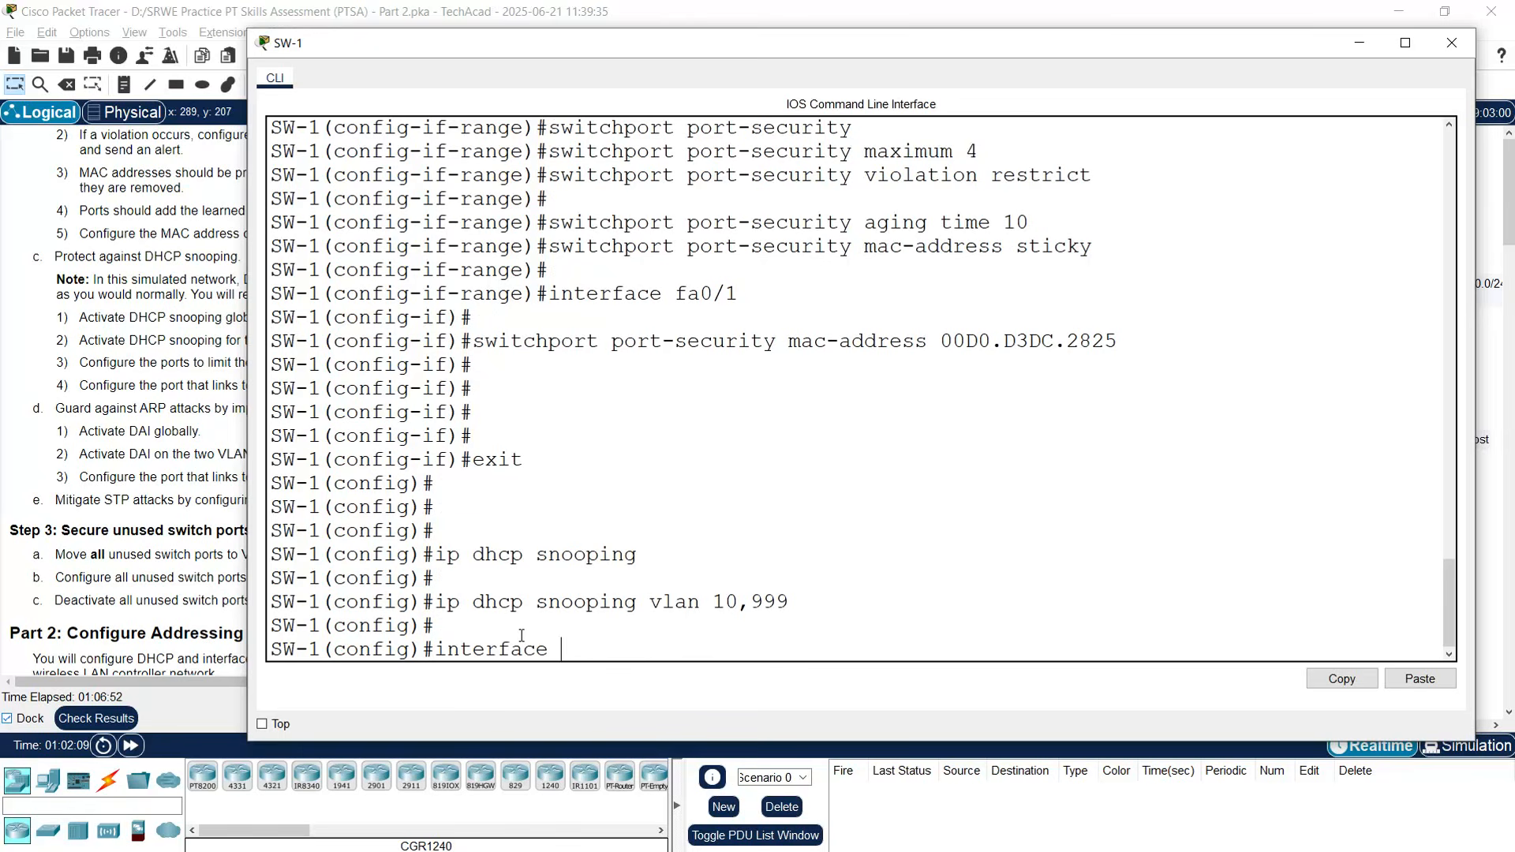
type("range fa0/1-5,")
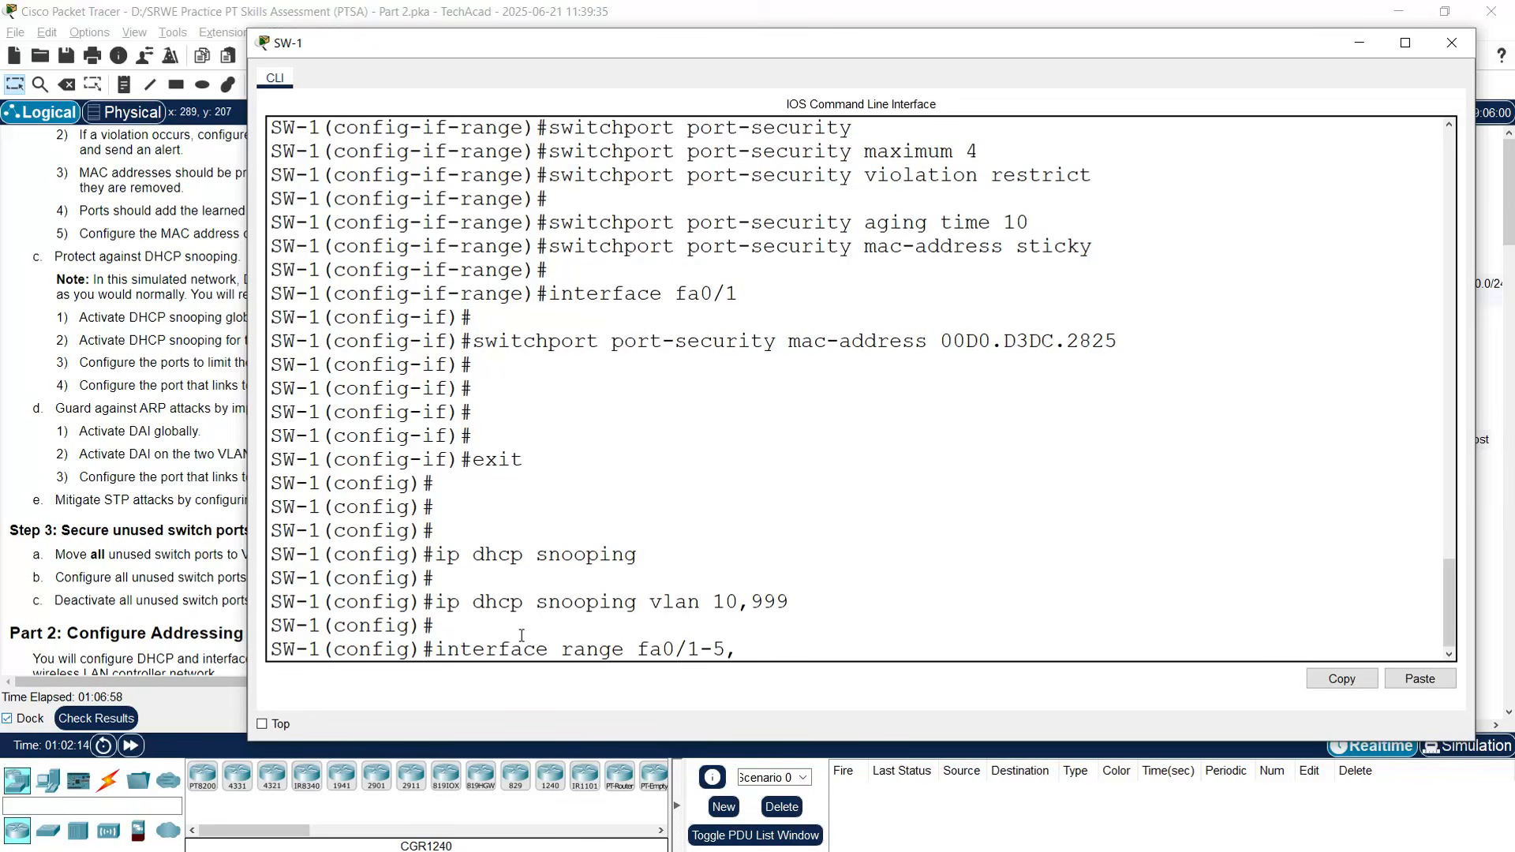
type(" g0/1")
key("Return")
key("Return")
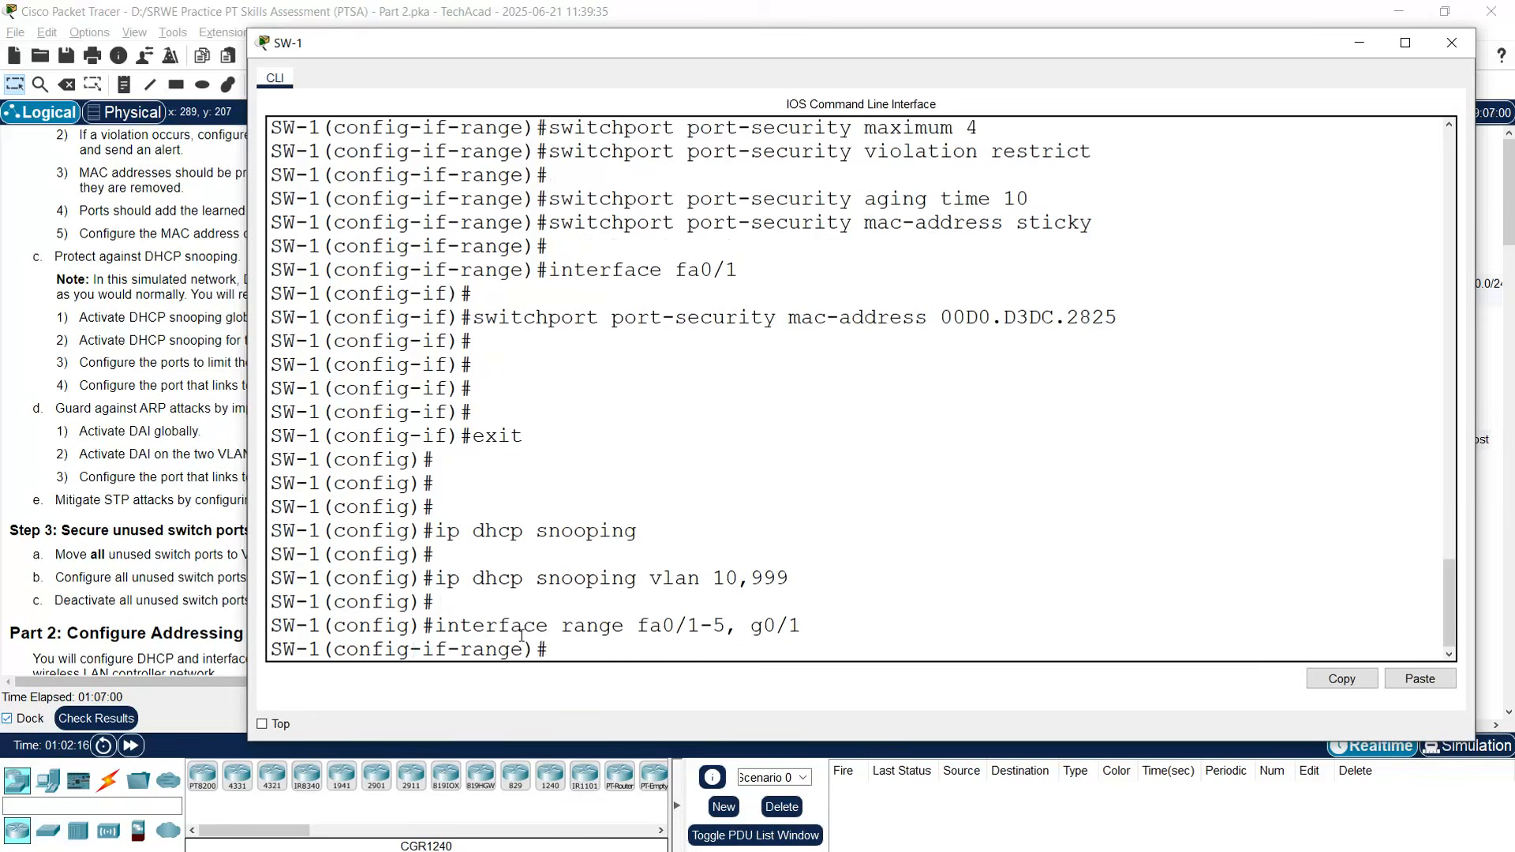
type("ip dhcnp")
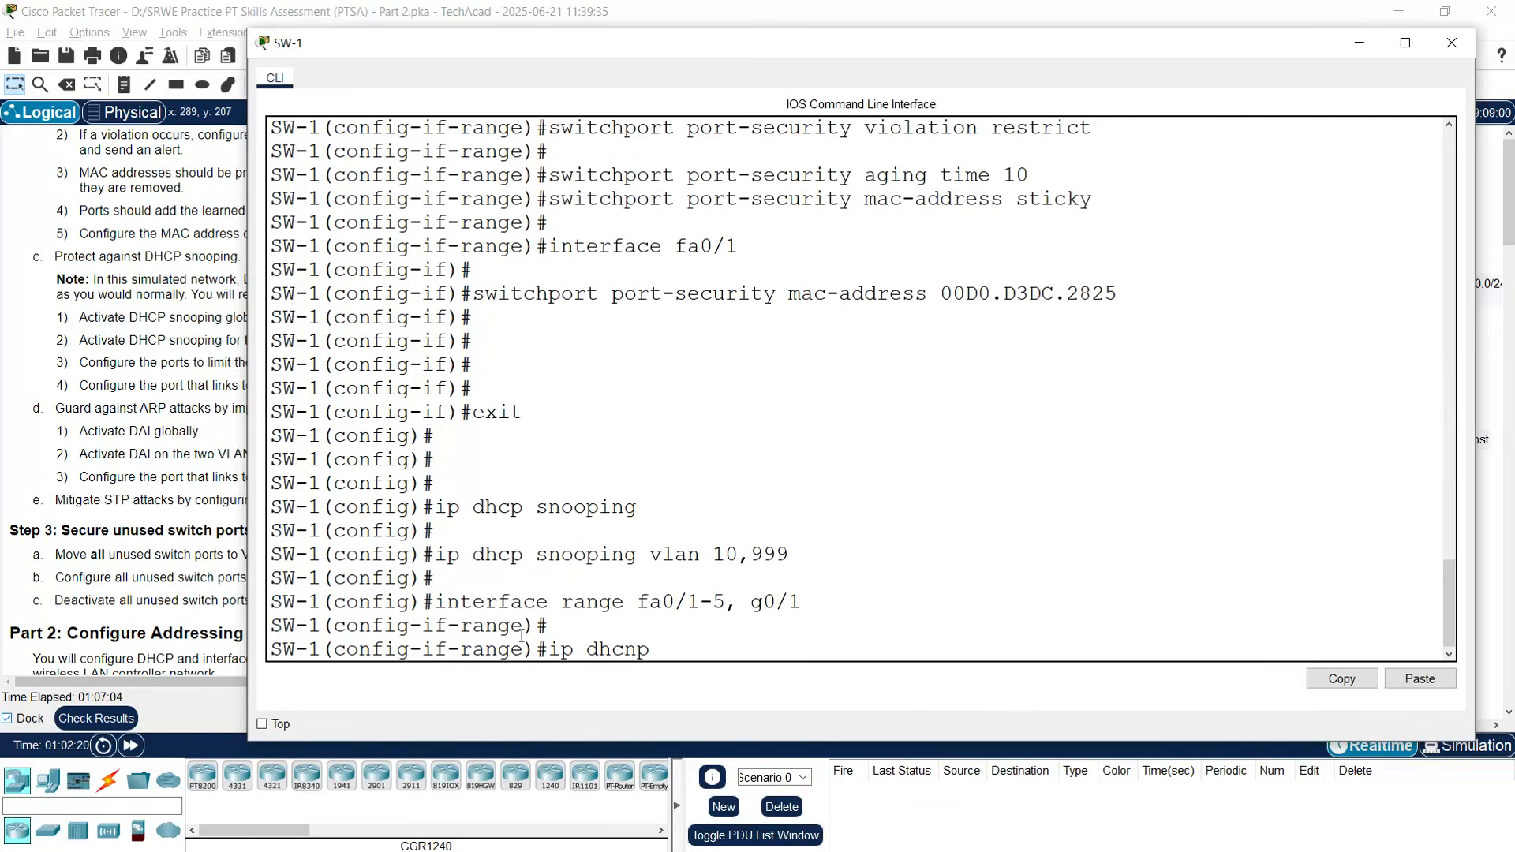
key("BackSpace")
key("BackSpace")
type("p snooping")
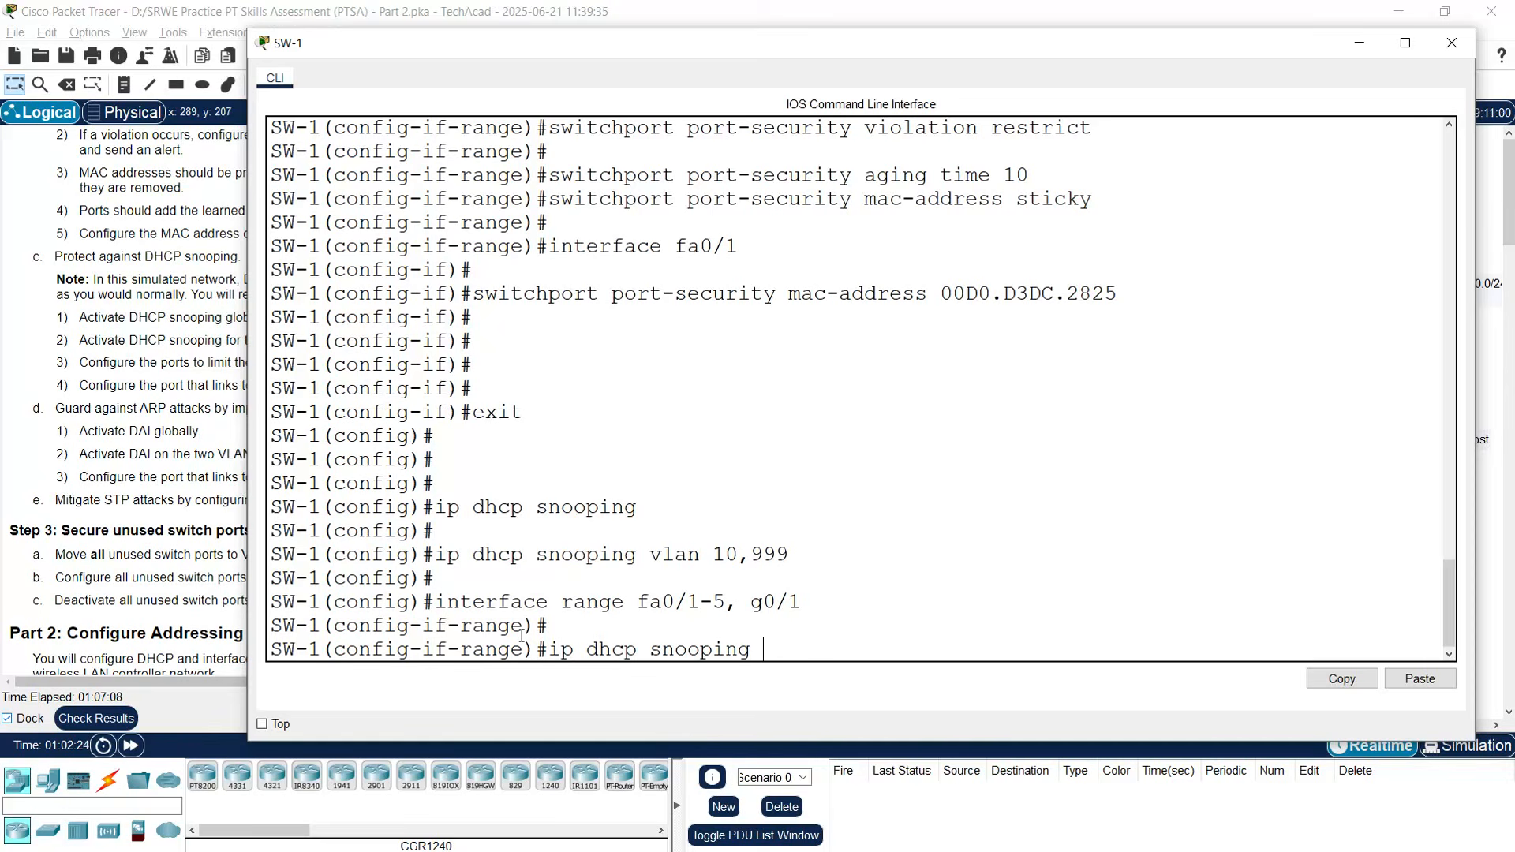
type(" limit rate 5")
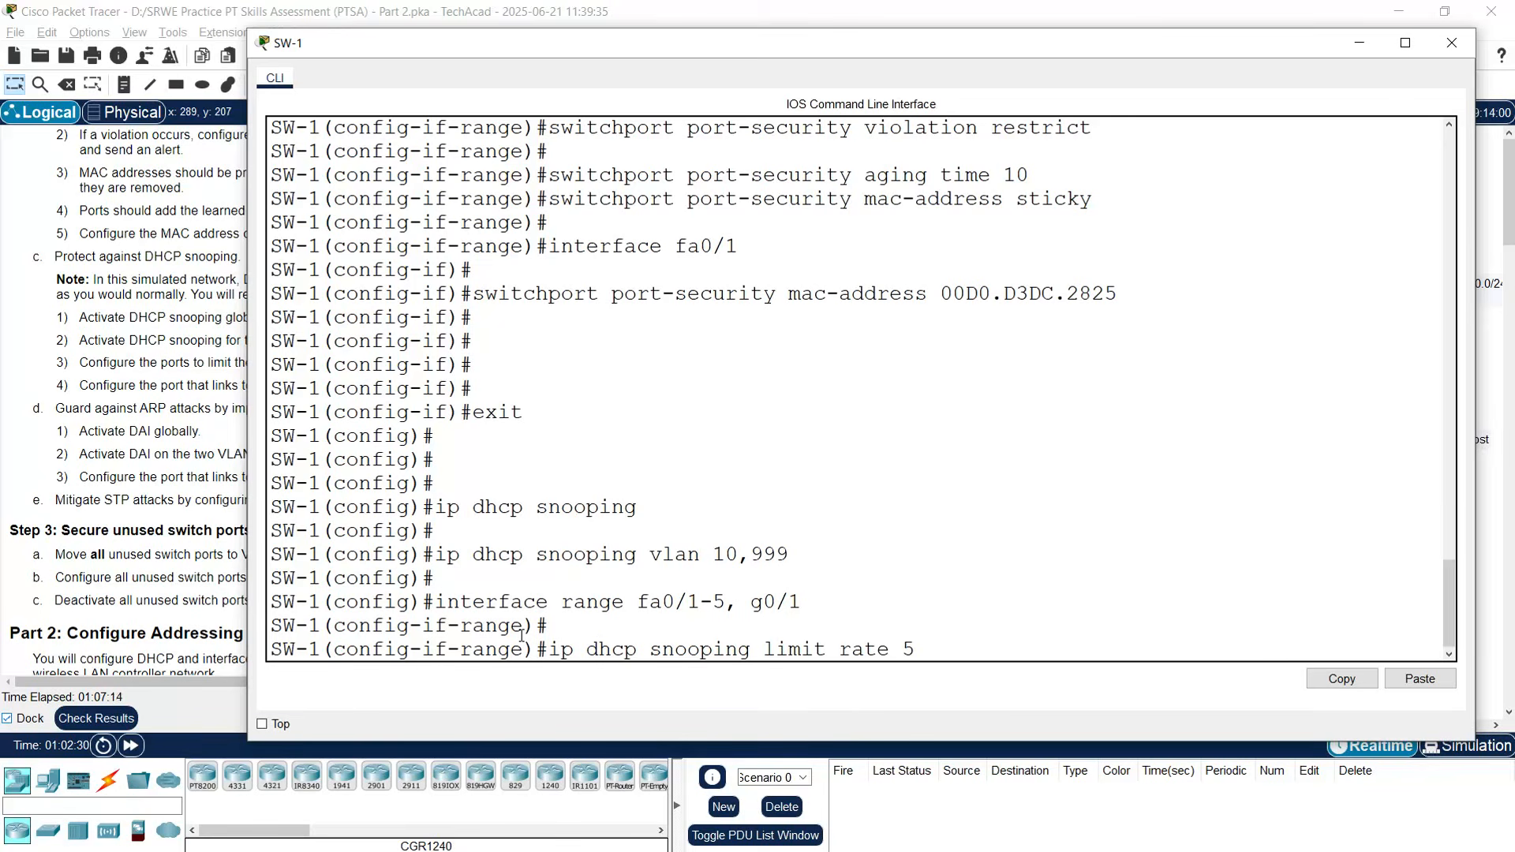
key("Return")
key("Return")
type("exit")
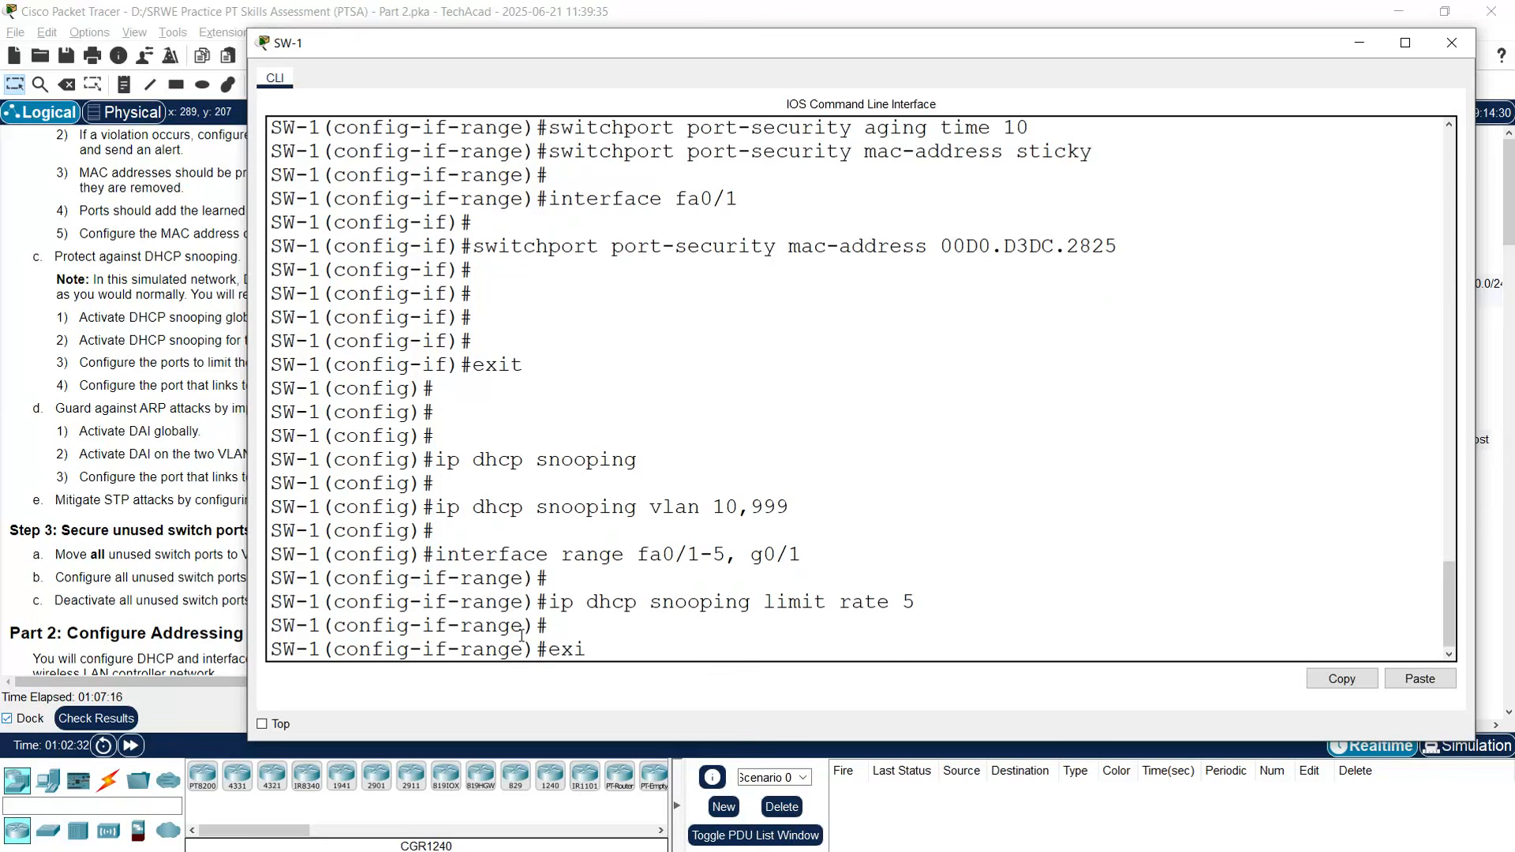
key("Return")
key("Return")
- Mark port g0/1 as trusted for DHCP snooping
type("int")
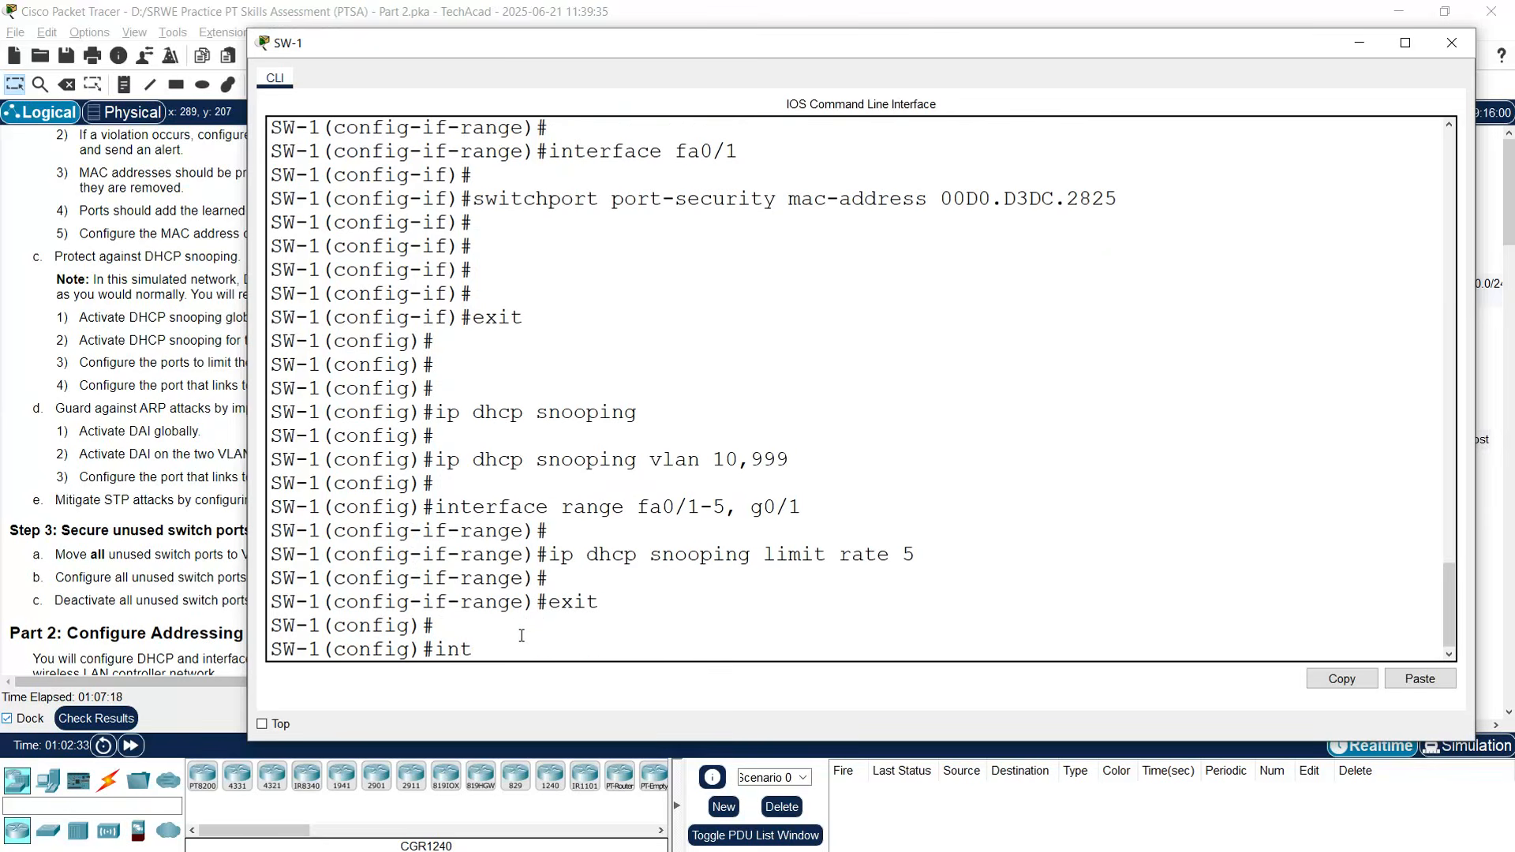
type("erface g0/1")
key("Return")
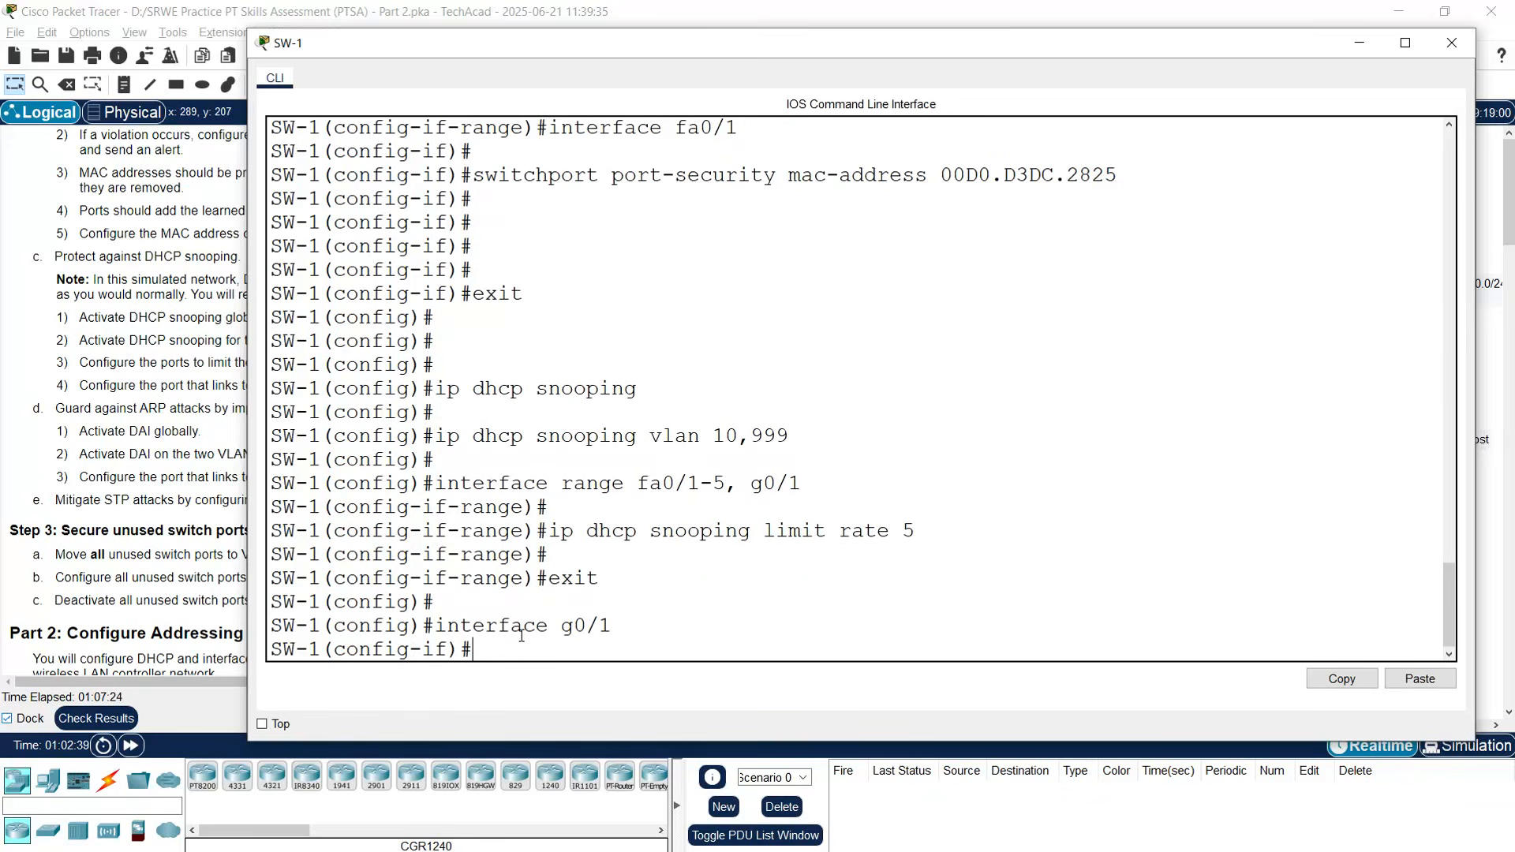
type("ip dhcp snooping trust")
key("Return")
type("exit")
key("Return")
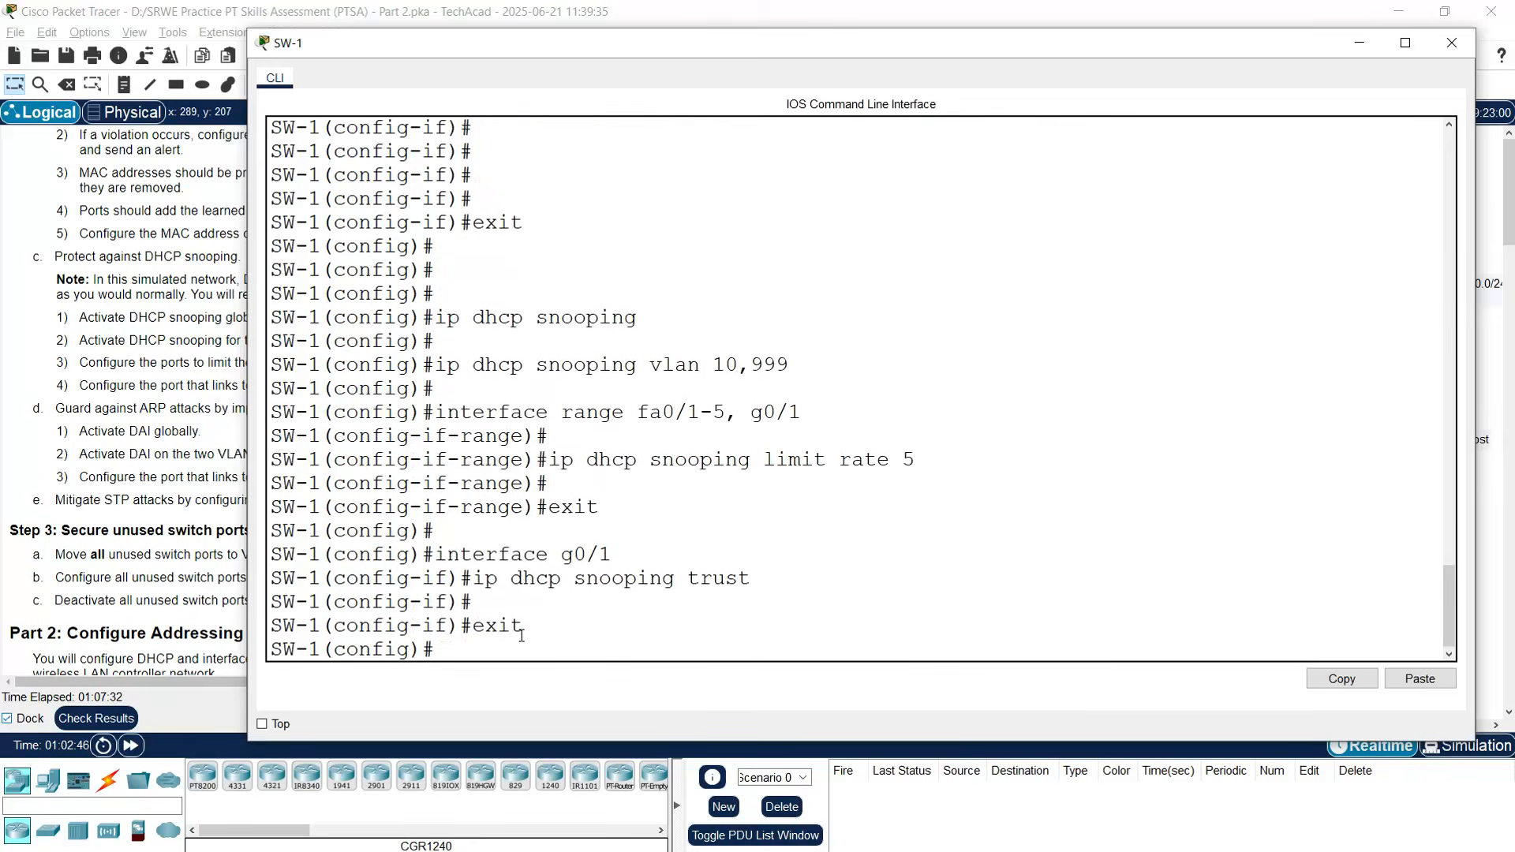
key("Return")
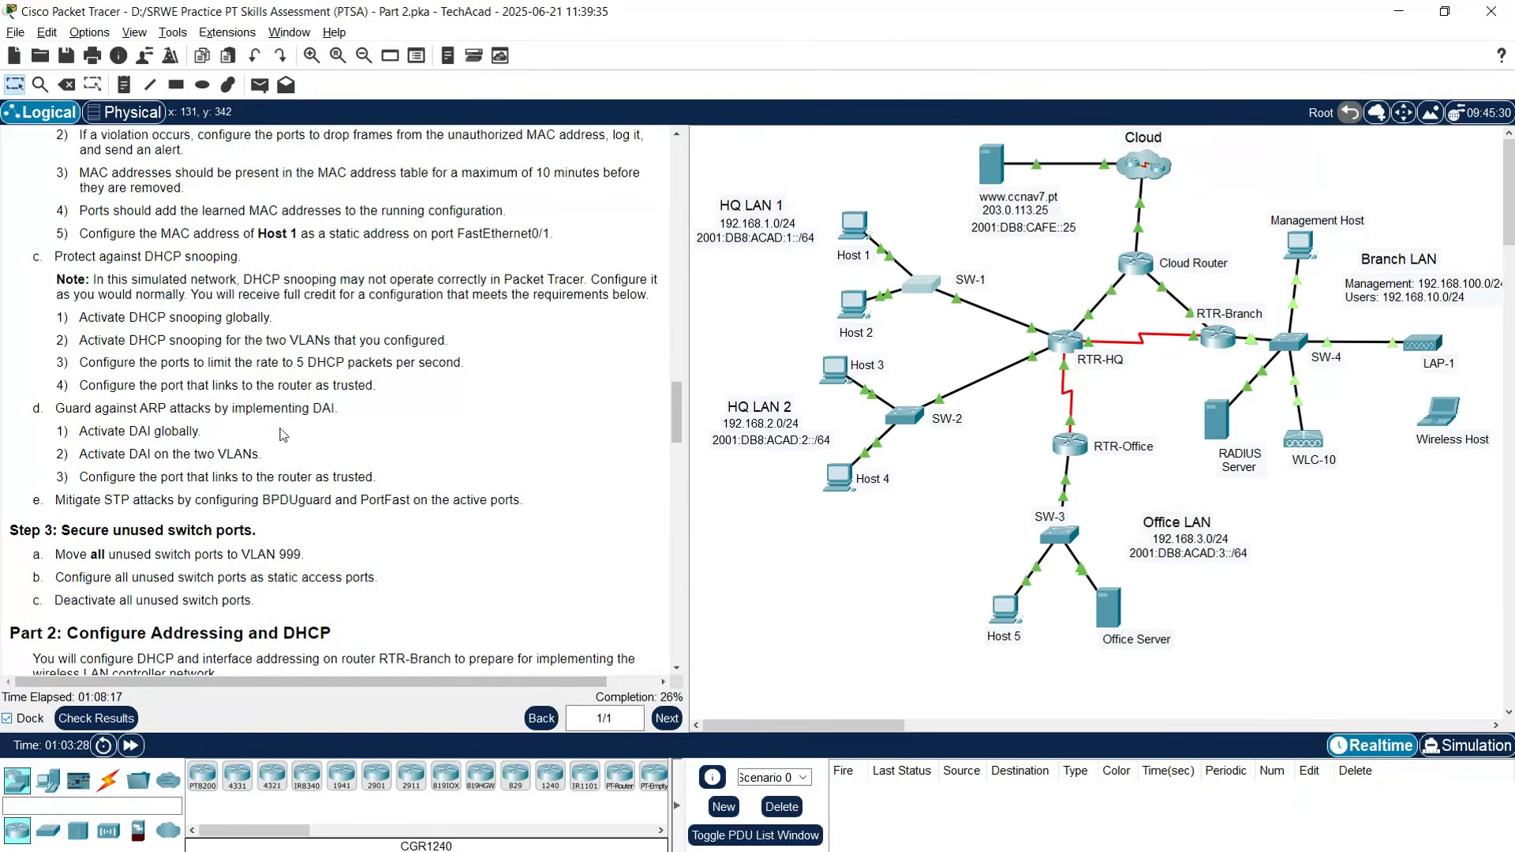
scroll(60, 441, "down", 2)
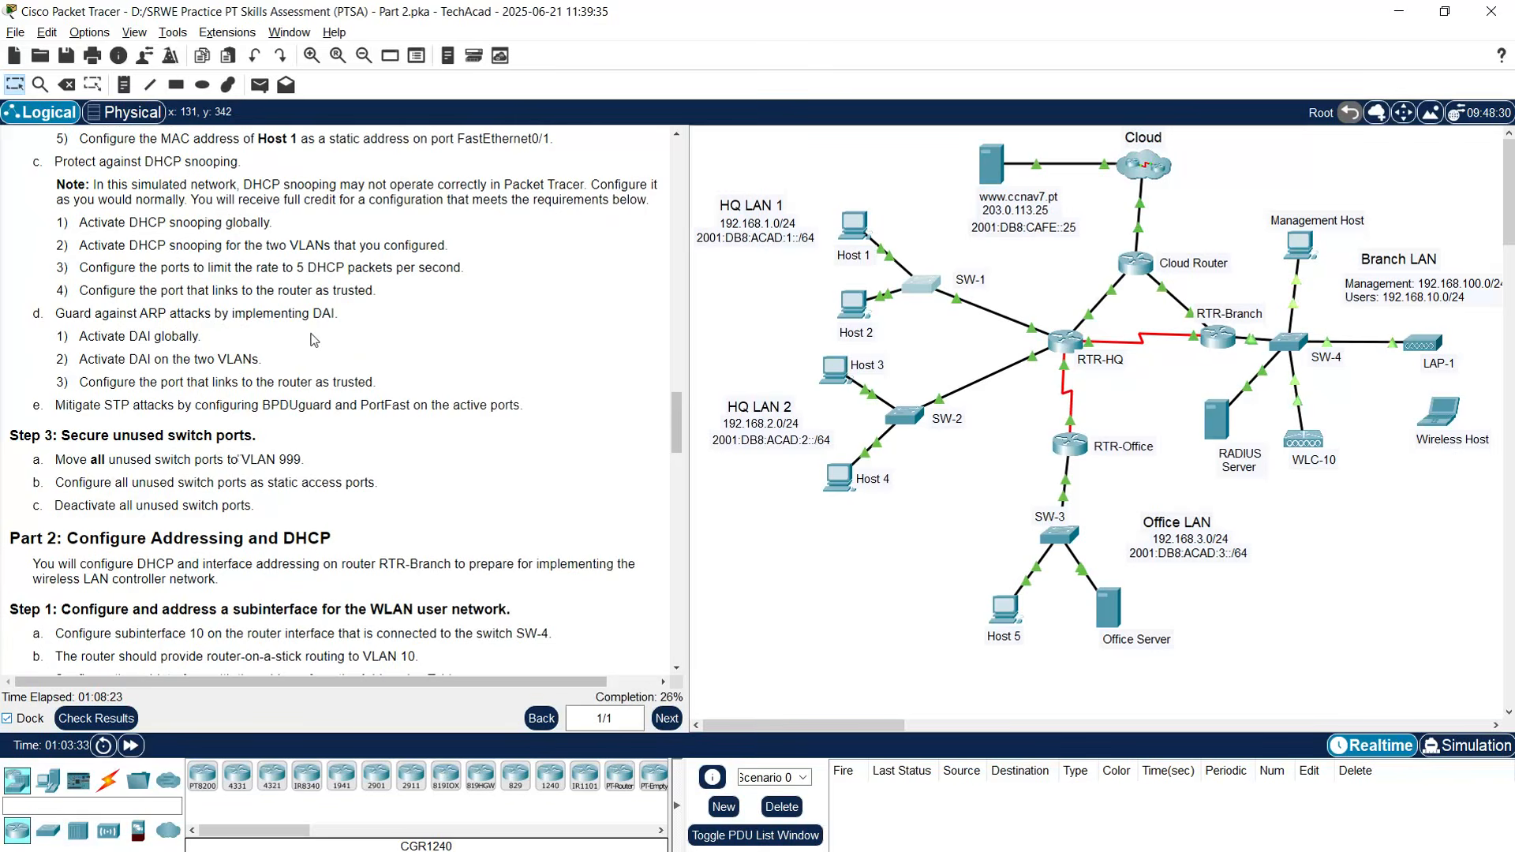
scroll(193, 363, "down", 1)
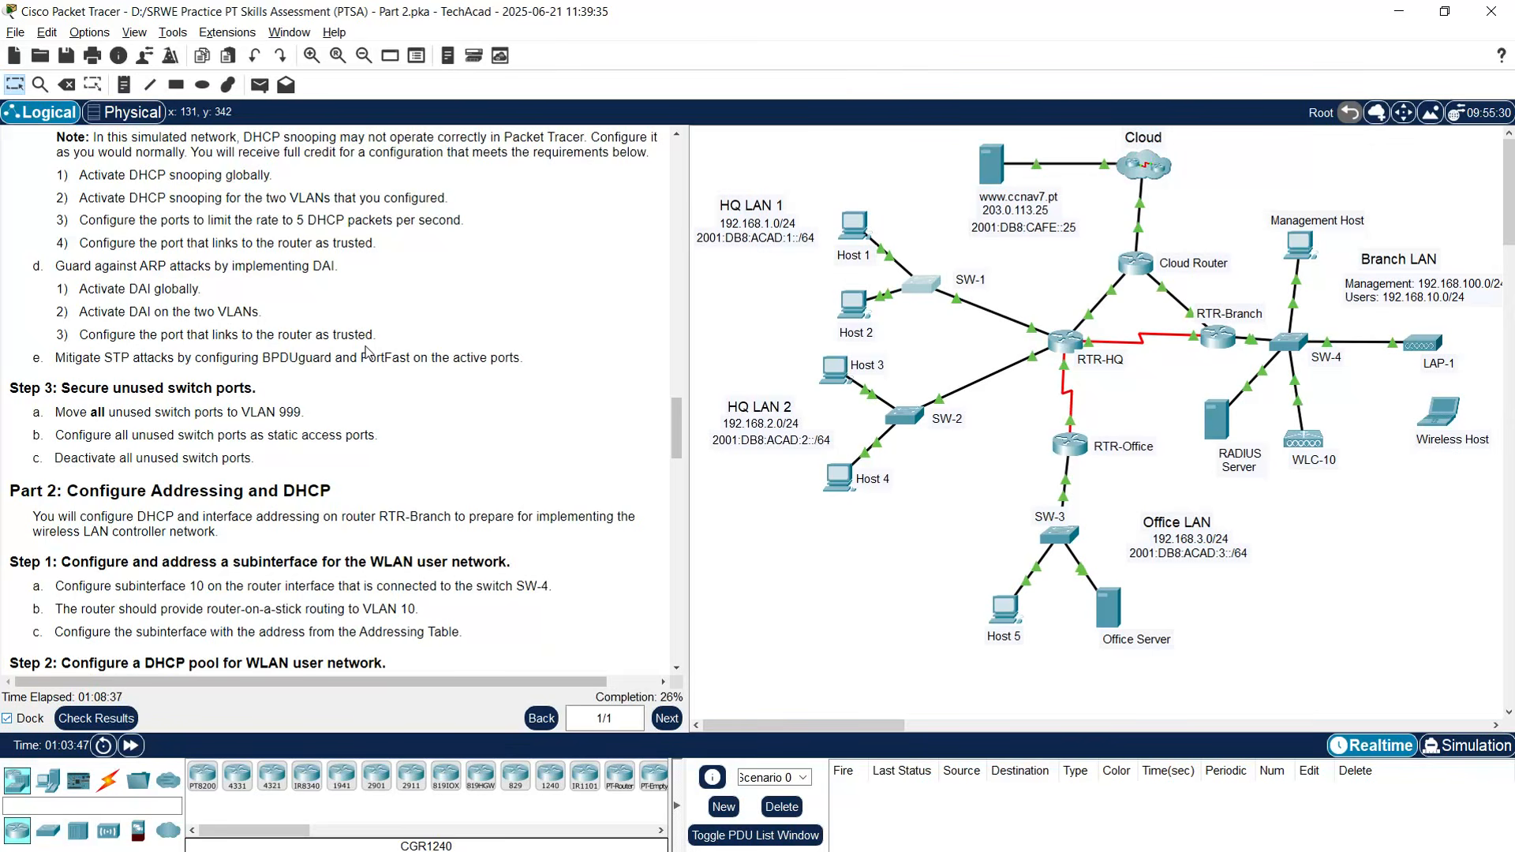
left_click(921, 290)
- Enable ARP inspection for VLANs 10,999, trust g0/1, and close SW-1's window
left_click_drag(764, 154, 727, 51)
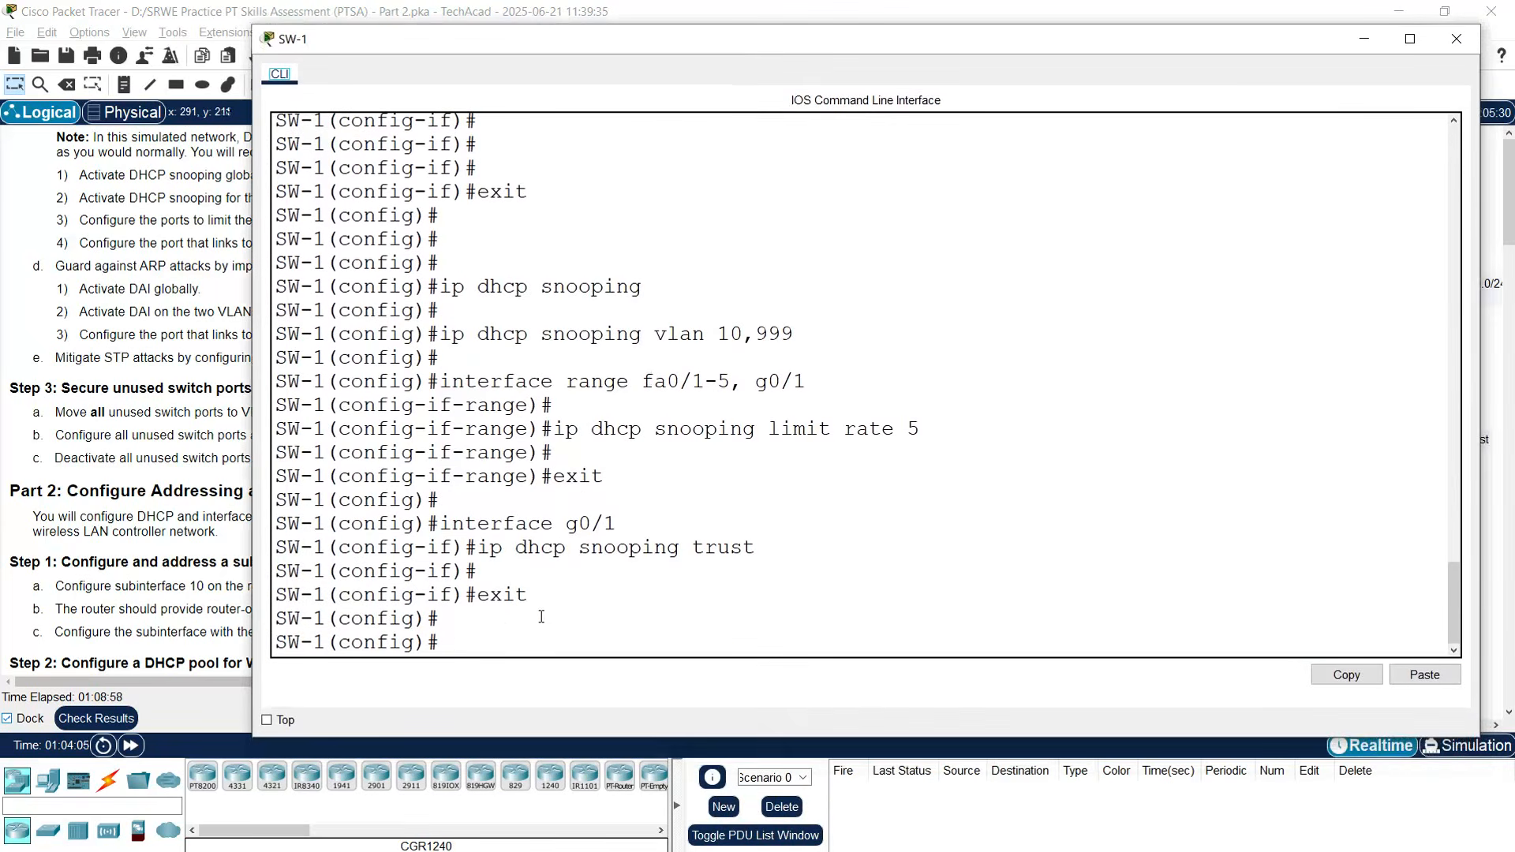
key("Return")
key("Return")
key("Return")
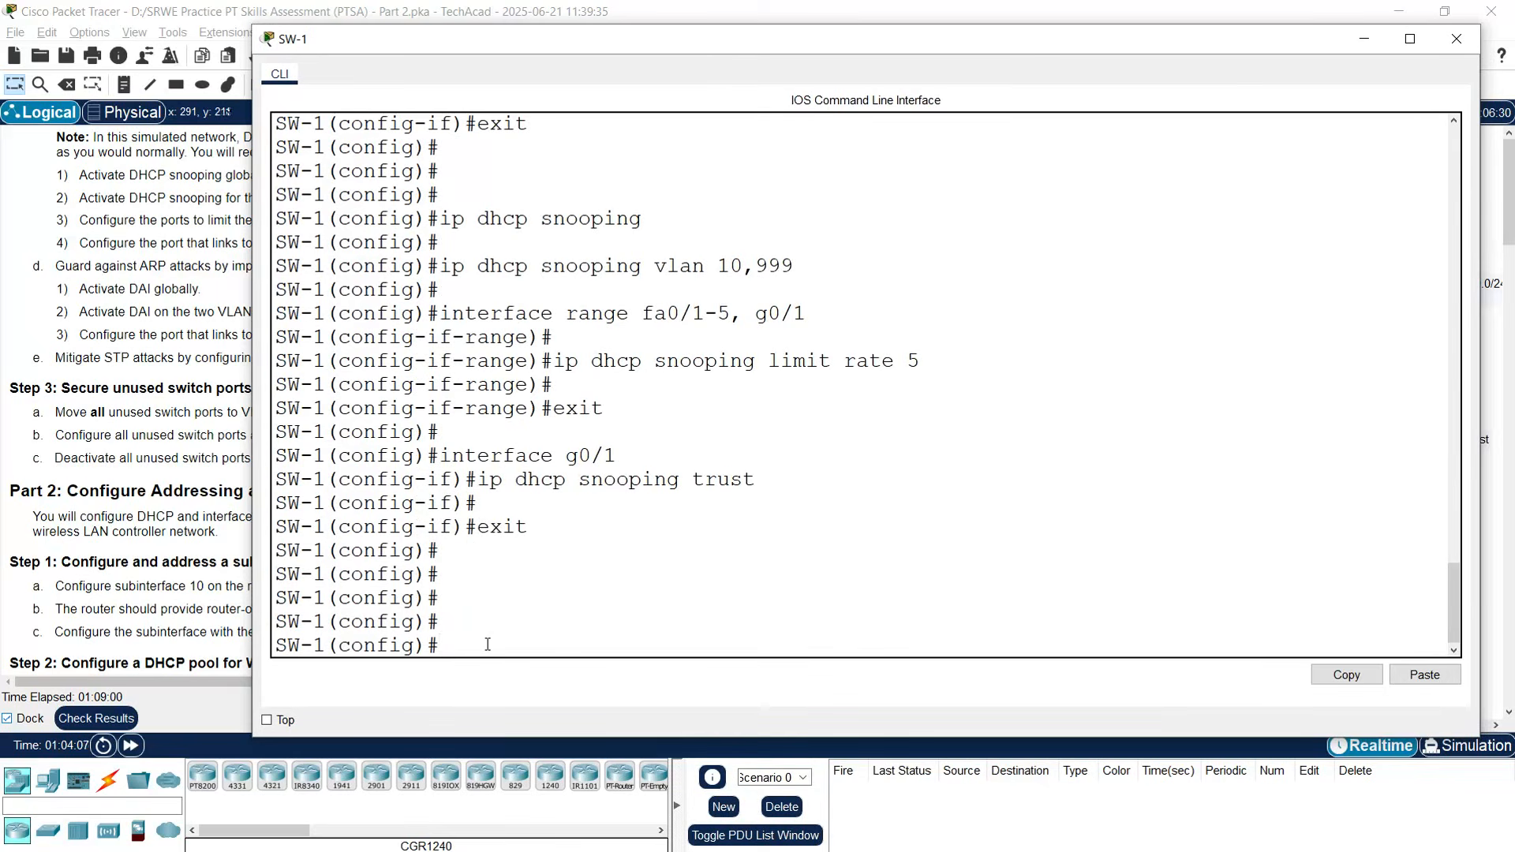
type("ip arp inspec")
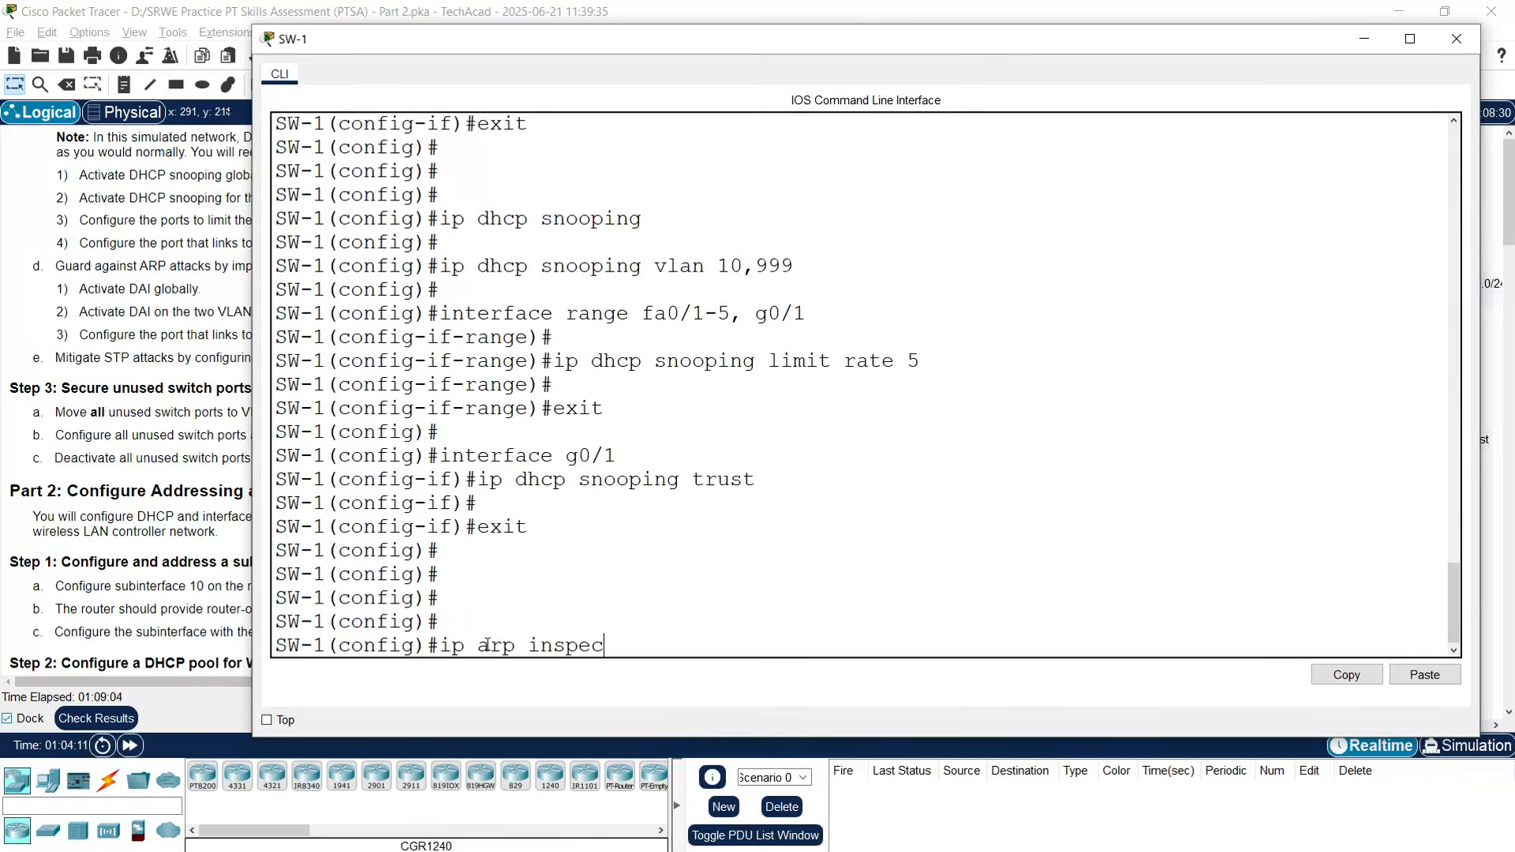
type("tion vlan ")
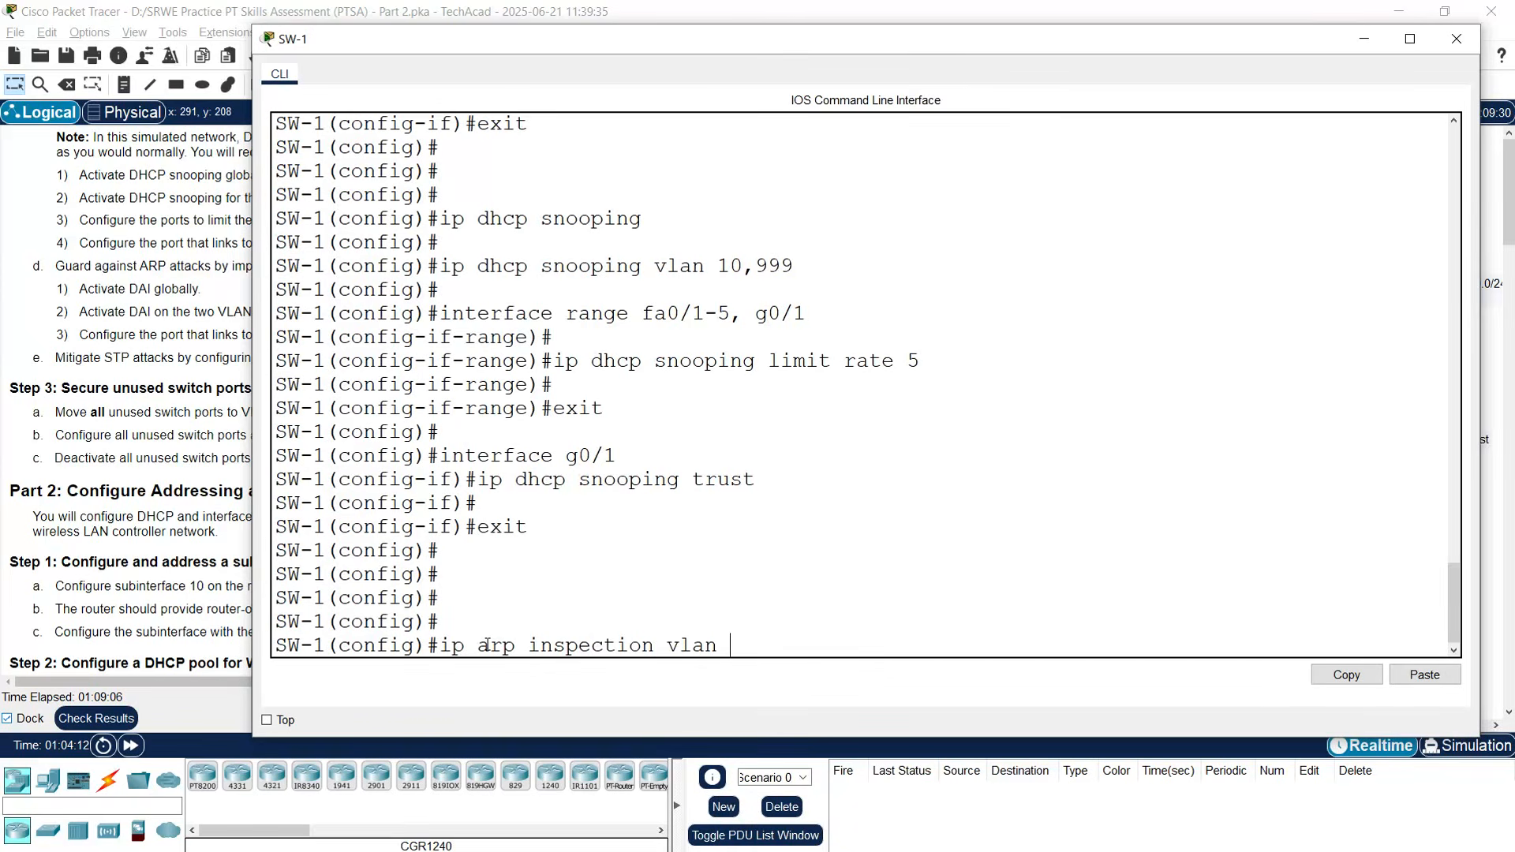
type("10,999")
key("Return")
type("interface g0/1")
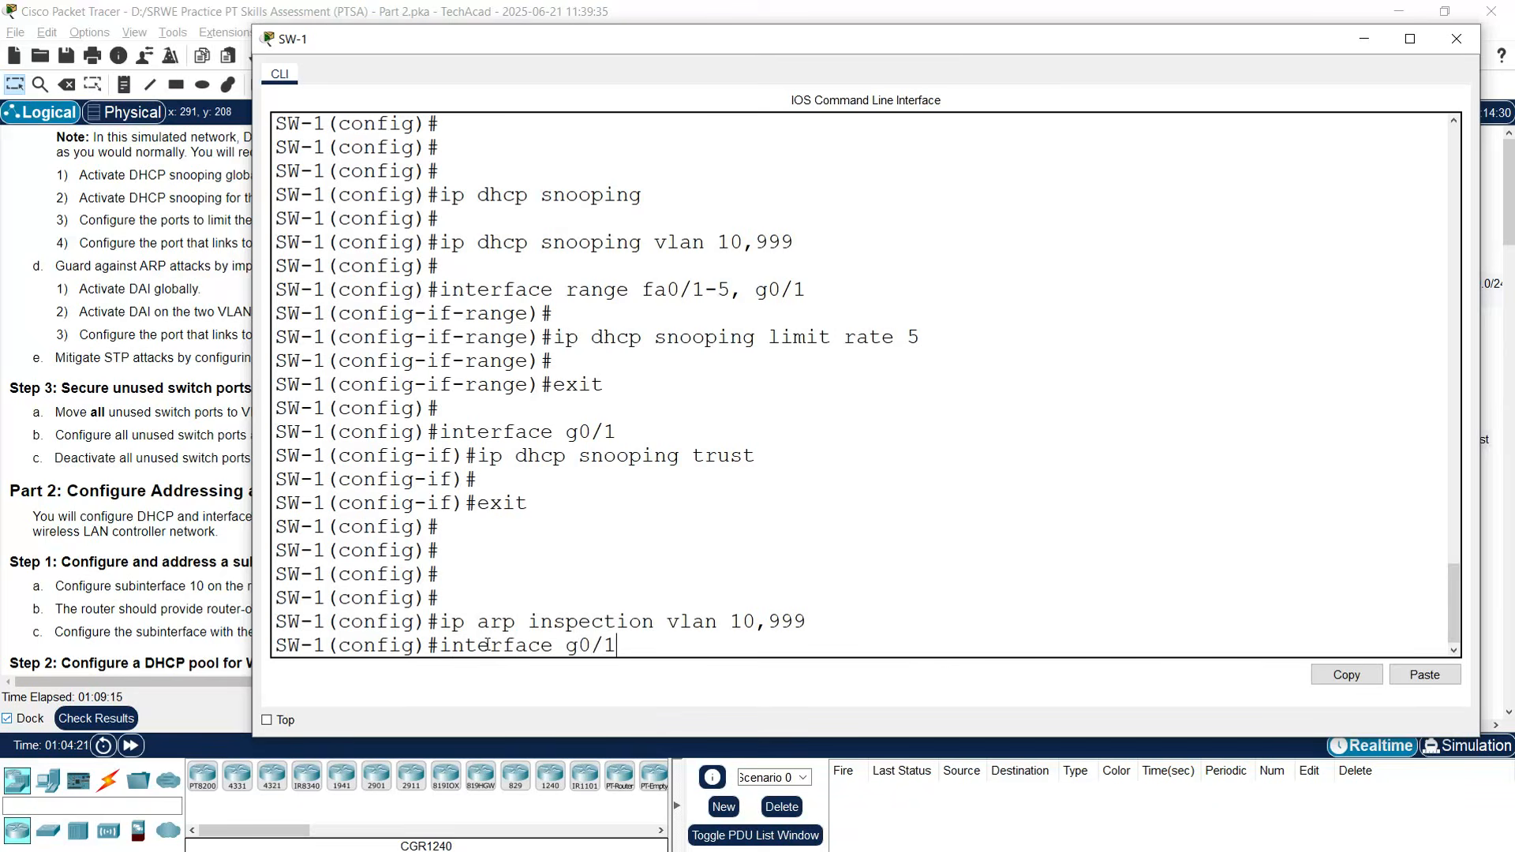
key("Return")
type("ip arp in")
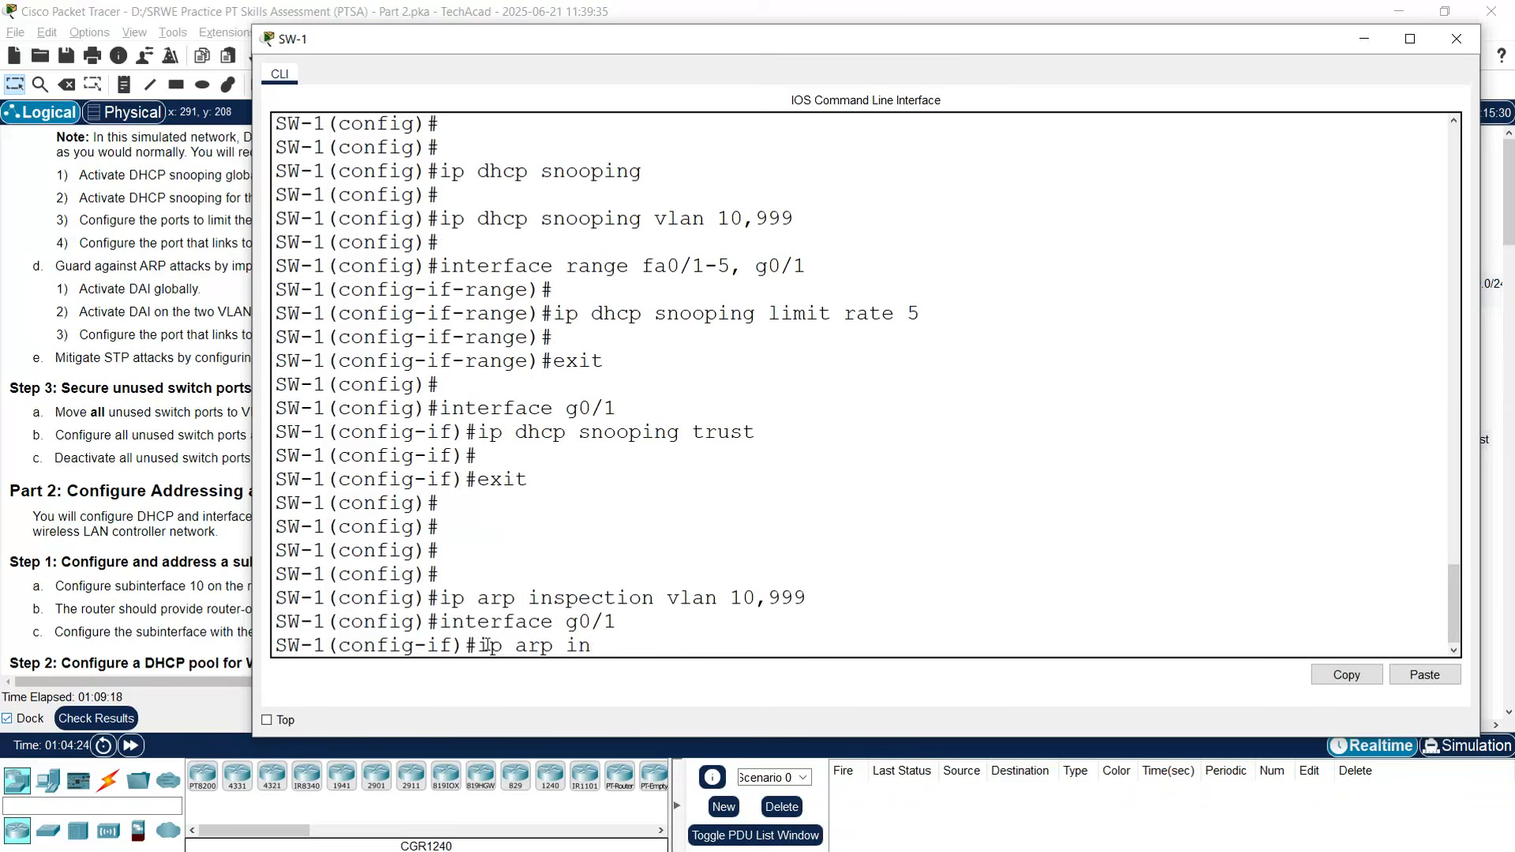
type("spection tru")
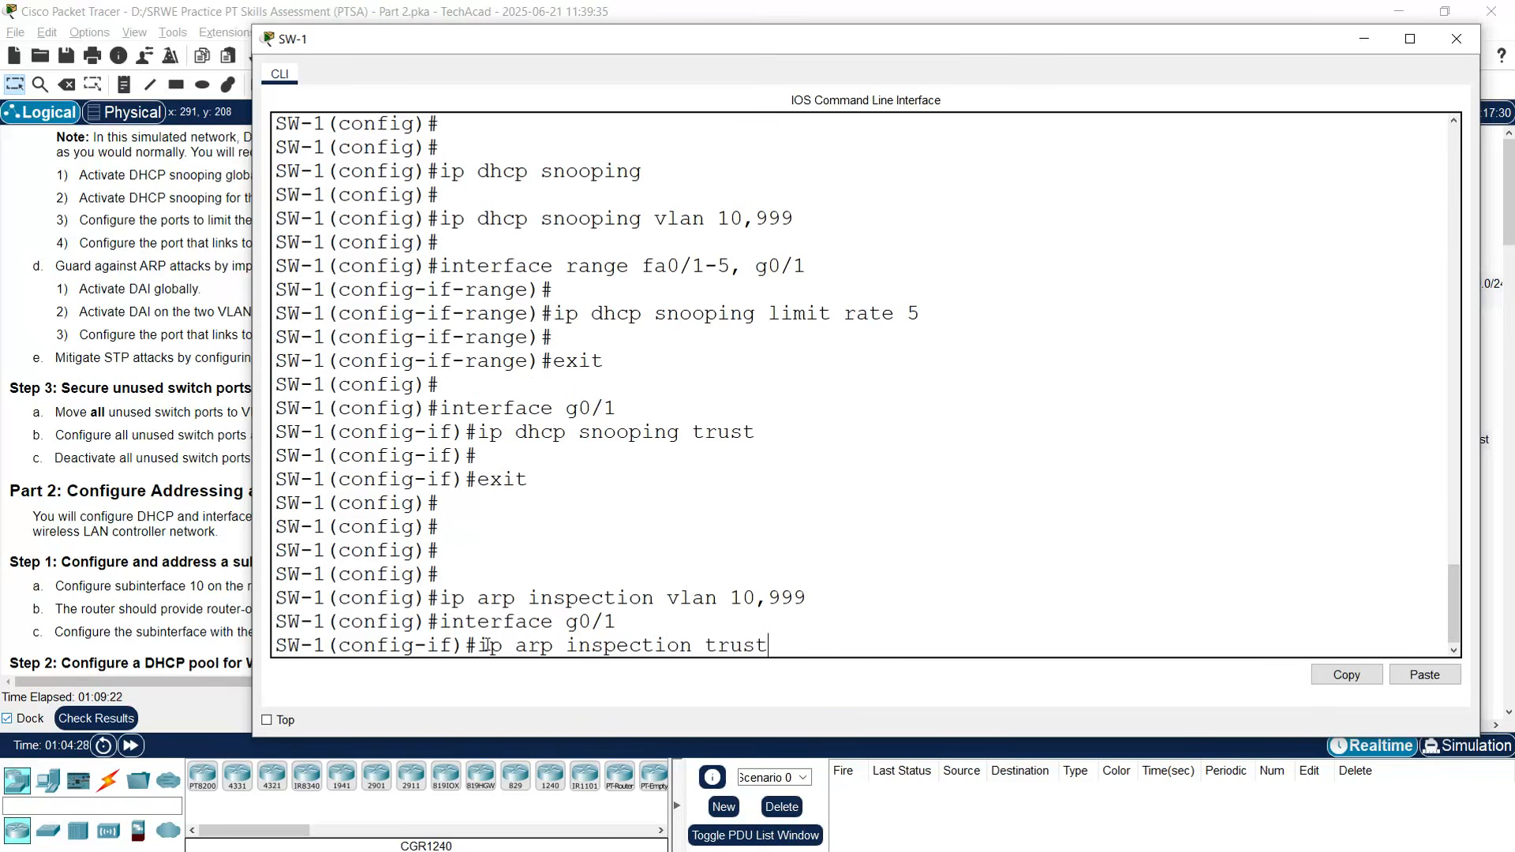
type("st")
key("Return")
key("Return")
key("Return")
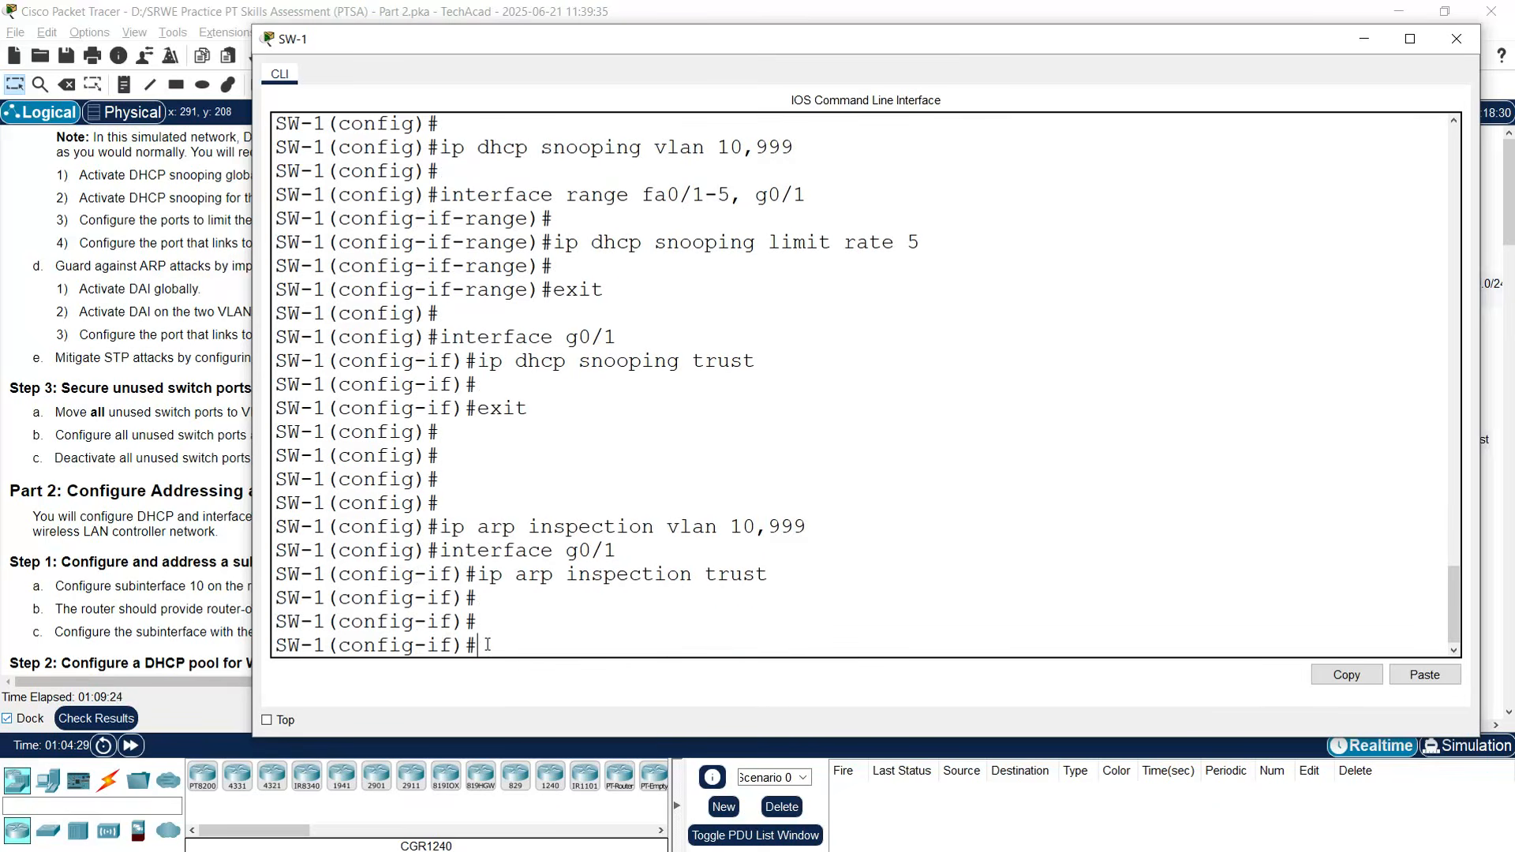
left_click(1456, 38)
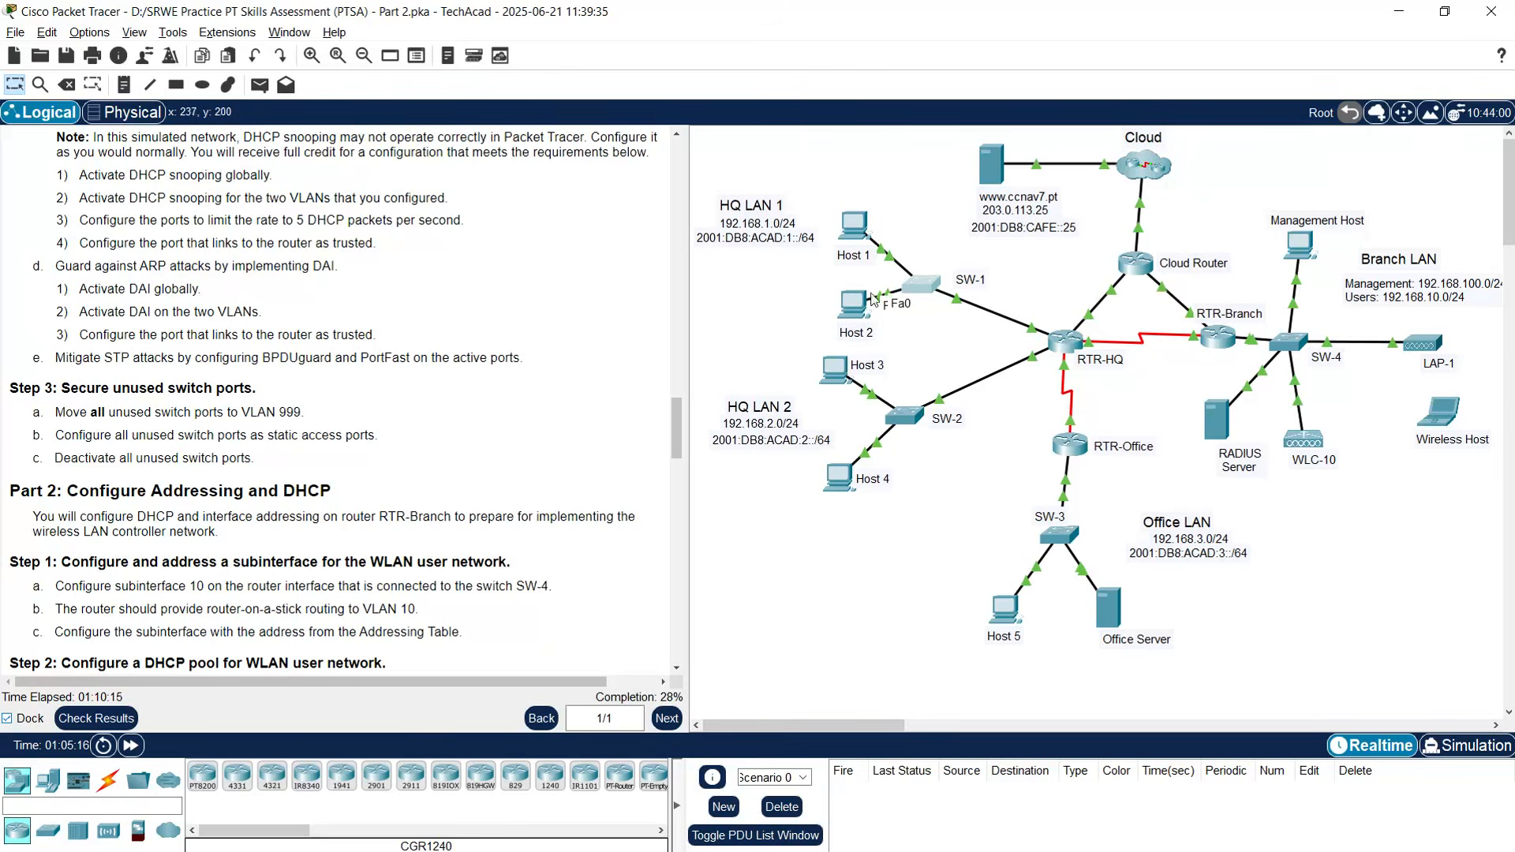
- On SW-1 ports Fa0/1–5, run spanning-tree portfast and bpduguard enable, then return to the topology
left_click(921, 284)
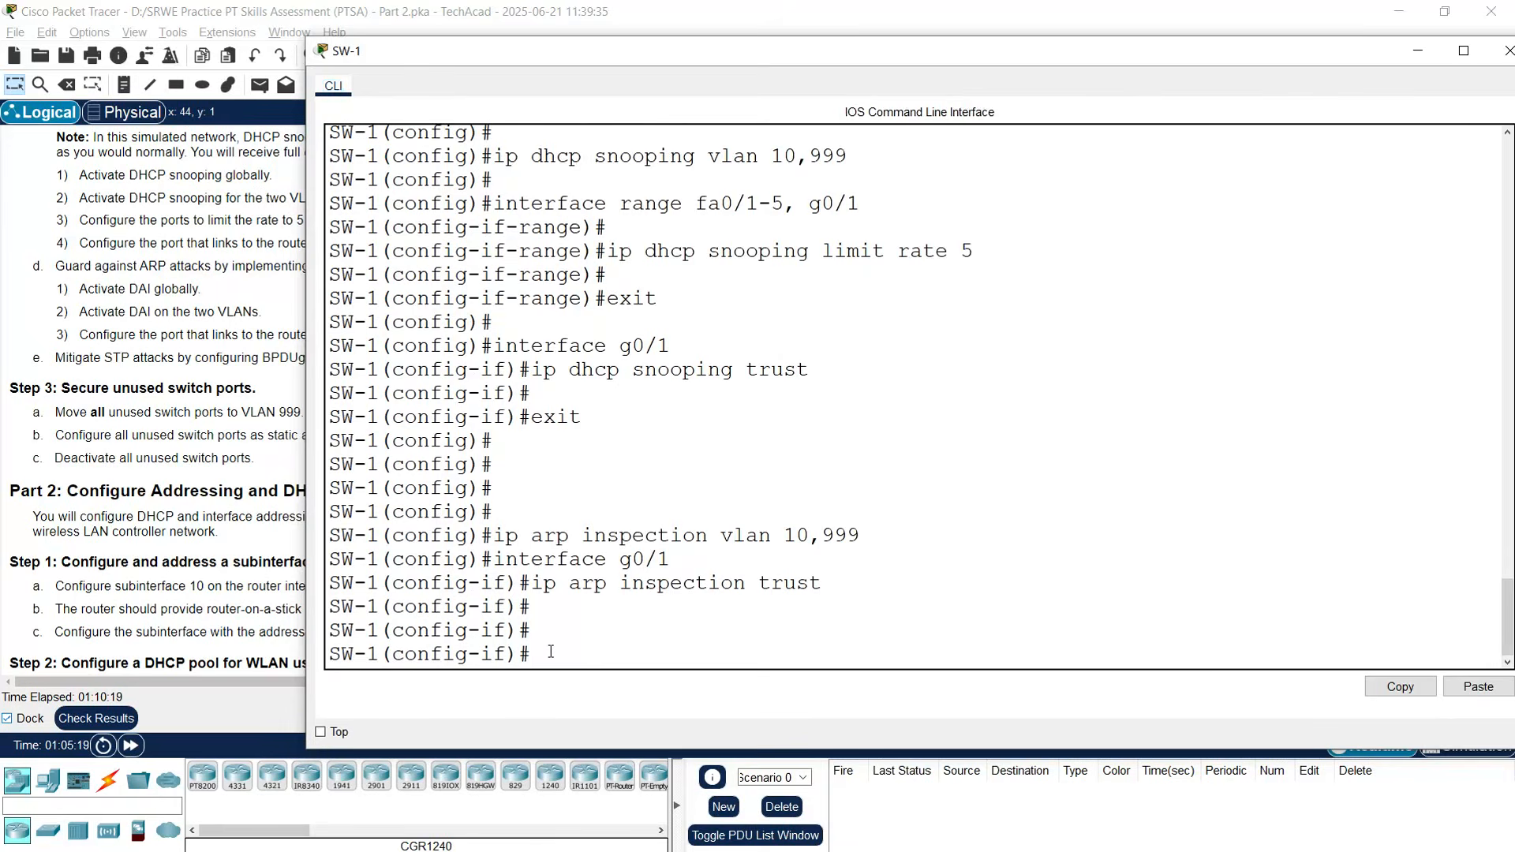
key("Return")
key("Return")
type("interface range fa")
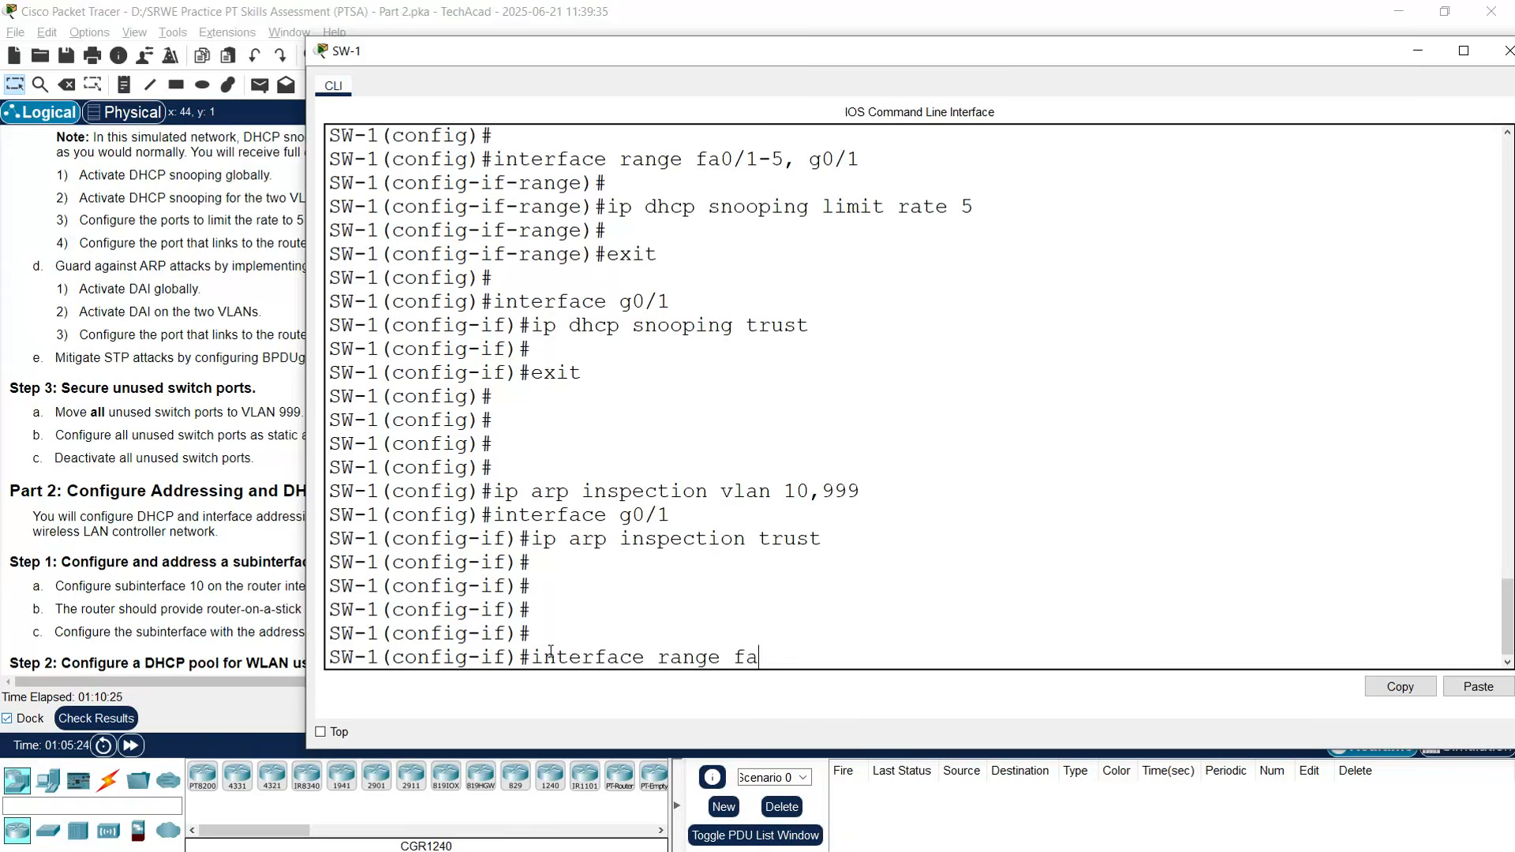
type("0/1-5")
key("Return")
type("spanning-tree portfast")
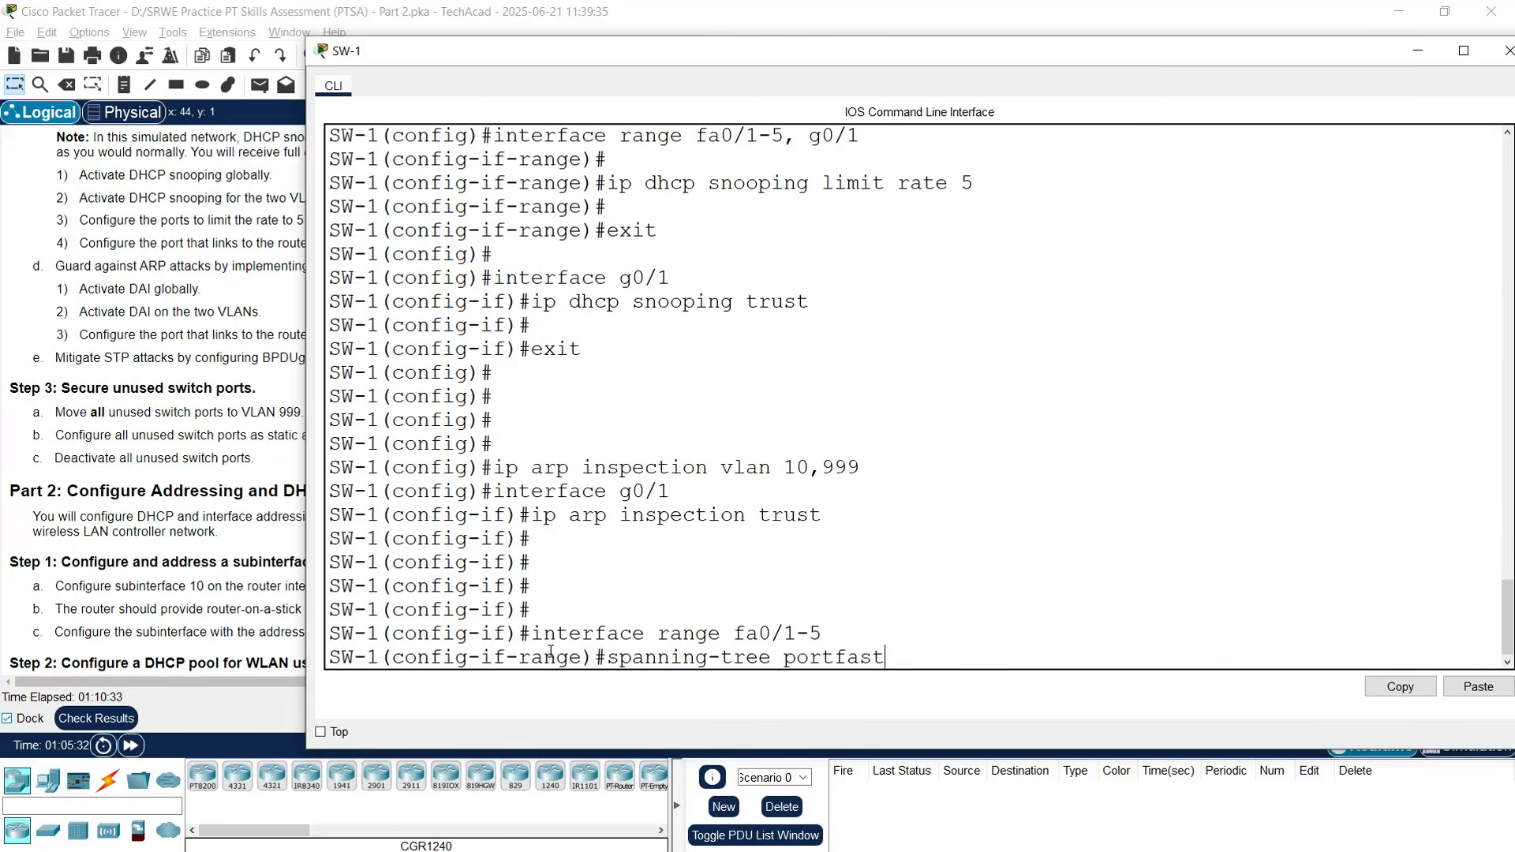
key("Return")
type("spanning-tree bpduguard")
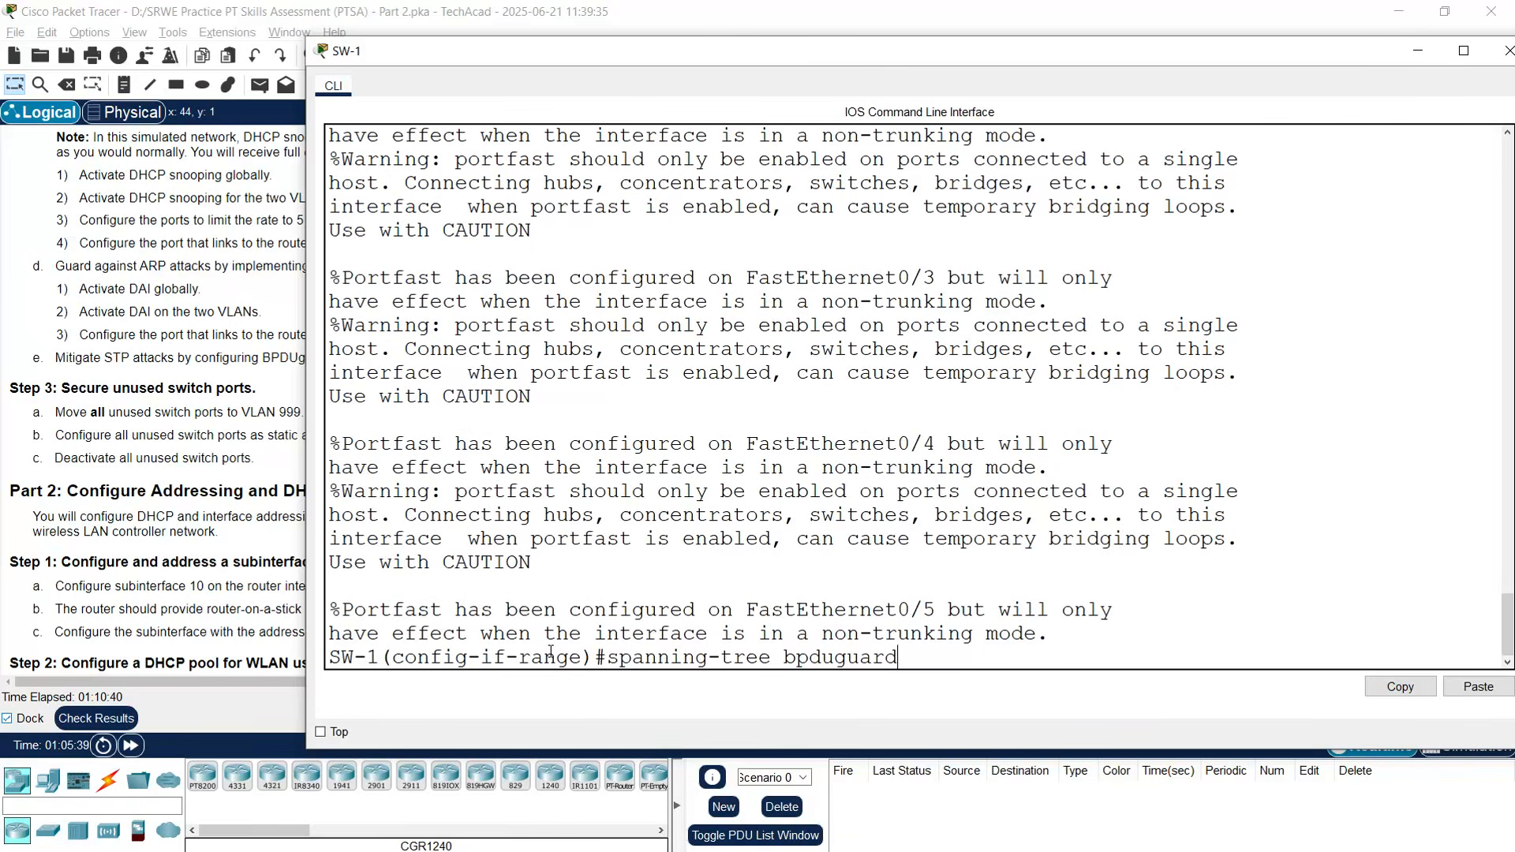
type(" enable")
key("Return")
key("Return")
key("Return")
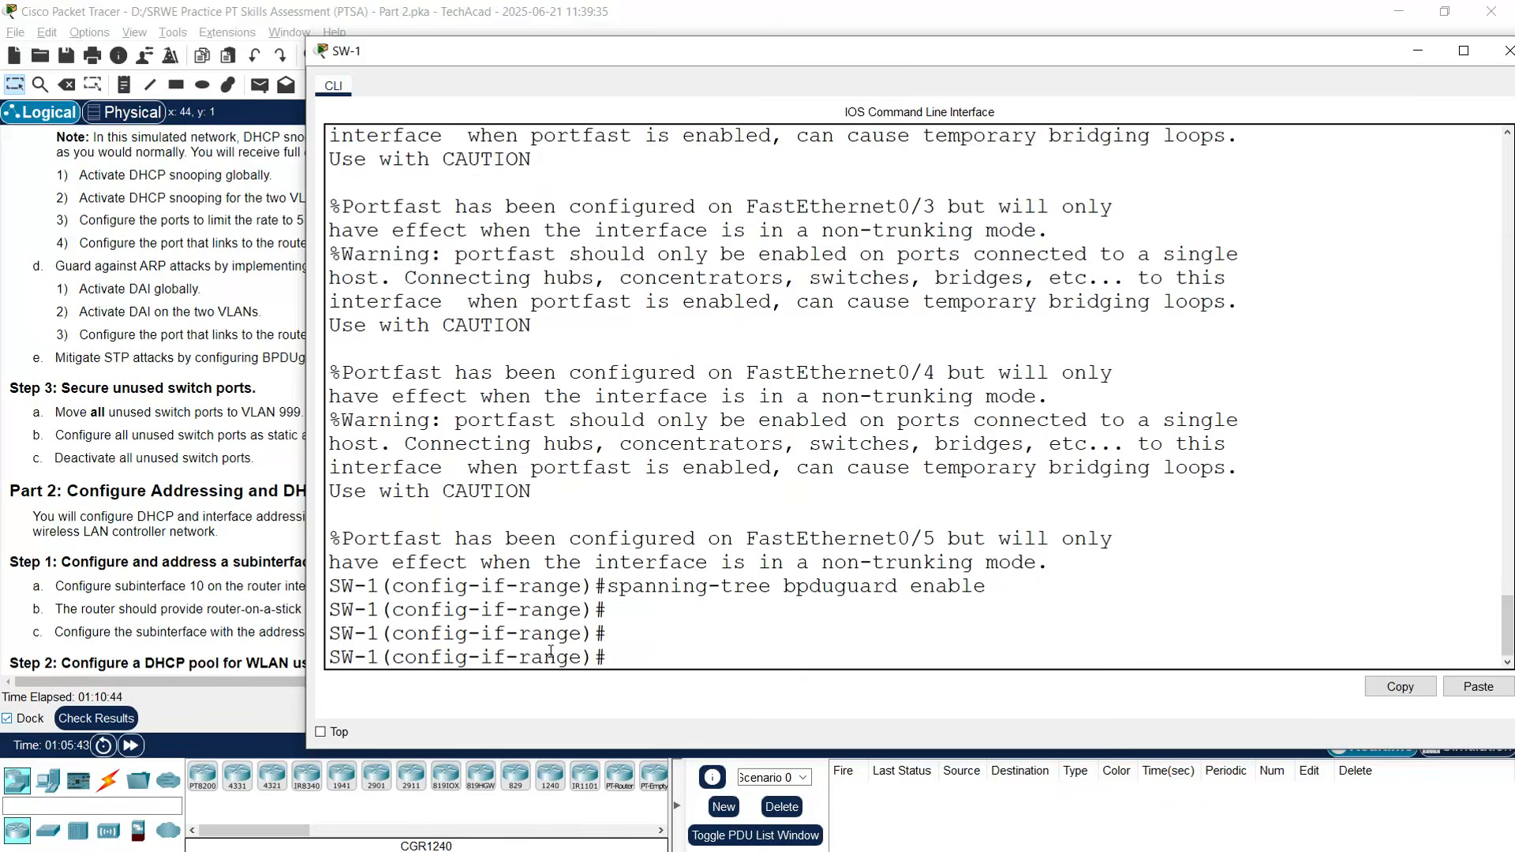
left_click(151, 454)
scroll(59, 431, "down", 3)
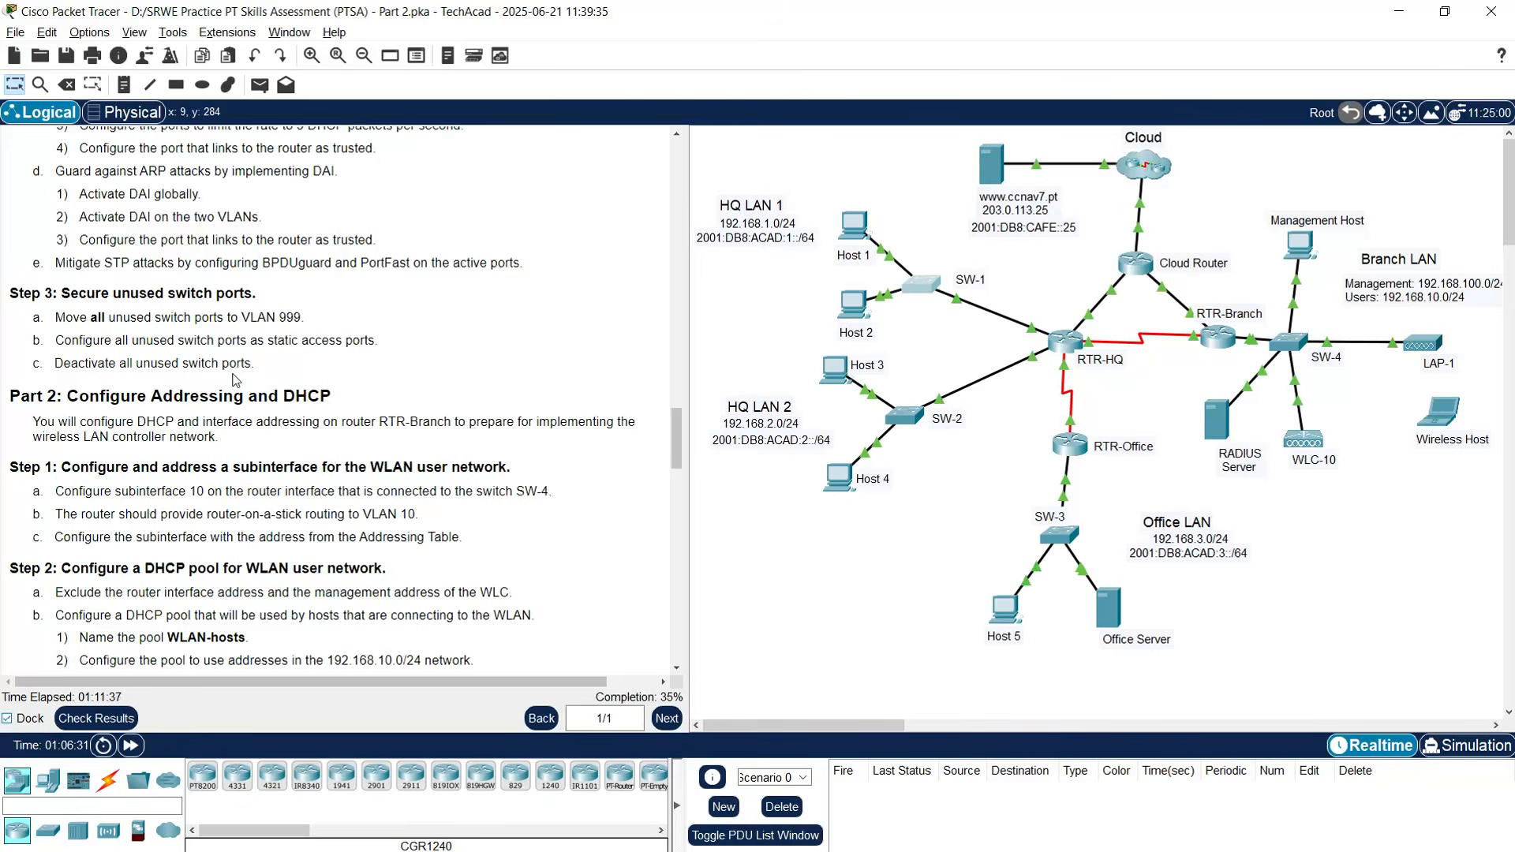
- Make SW-1's unused ports Fa0/6–24 and G0/2 static access ports in VLAN 999
left_click(919, 296)
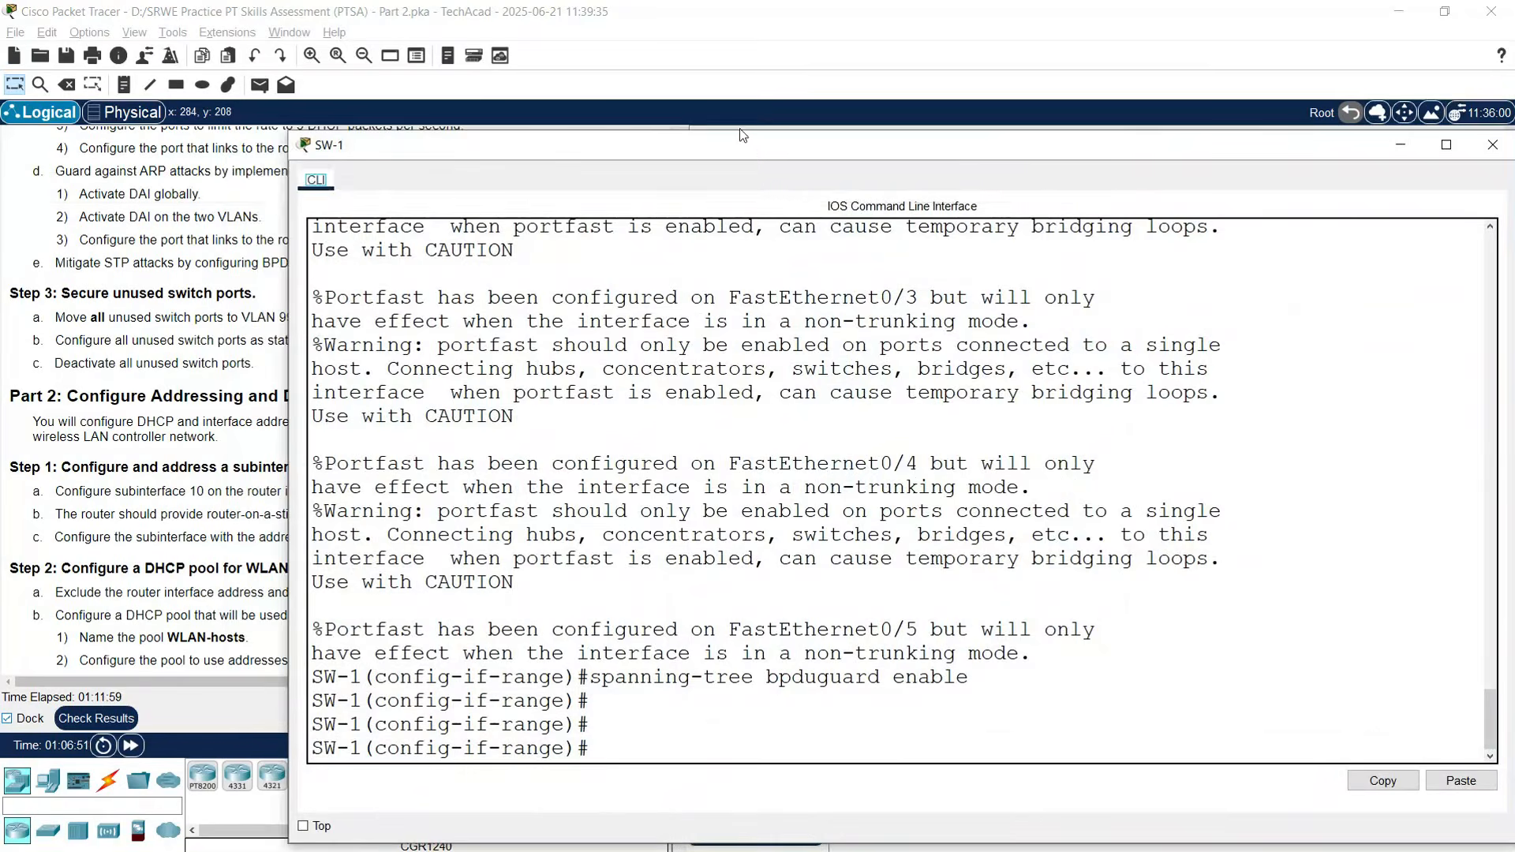
left_click_drag(742, 136, 691, 56)
key("Return")
key("Return")
type("exit")
key("Return")
key("Return")
type("int")
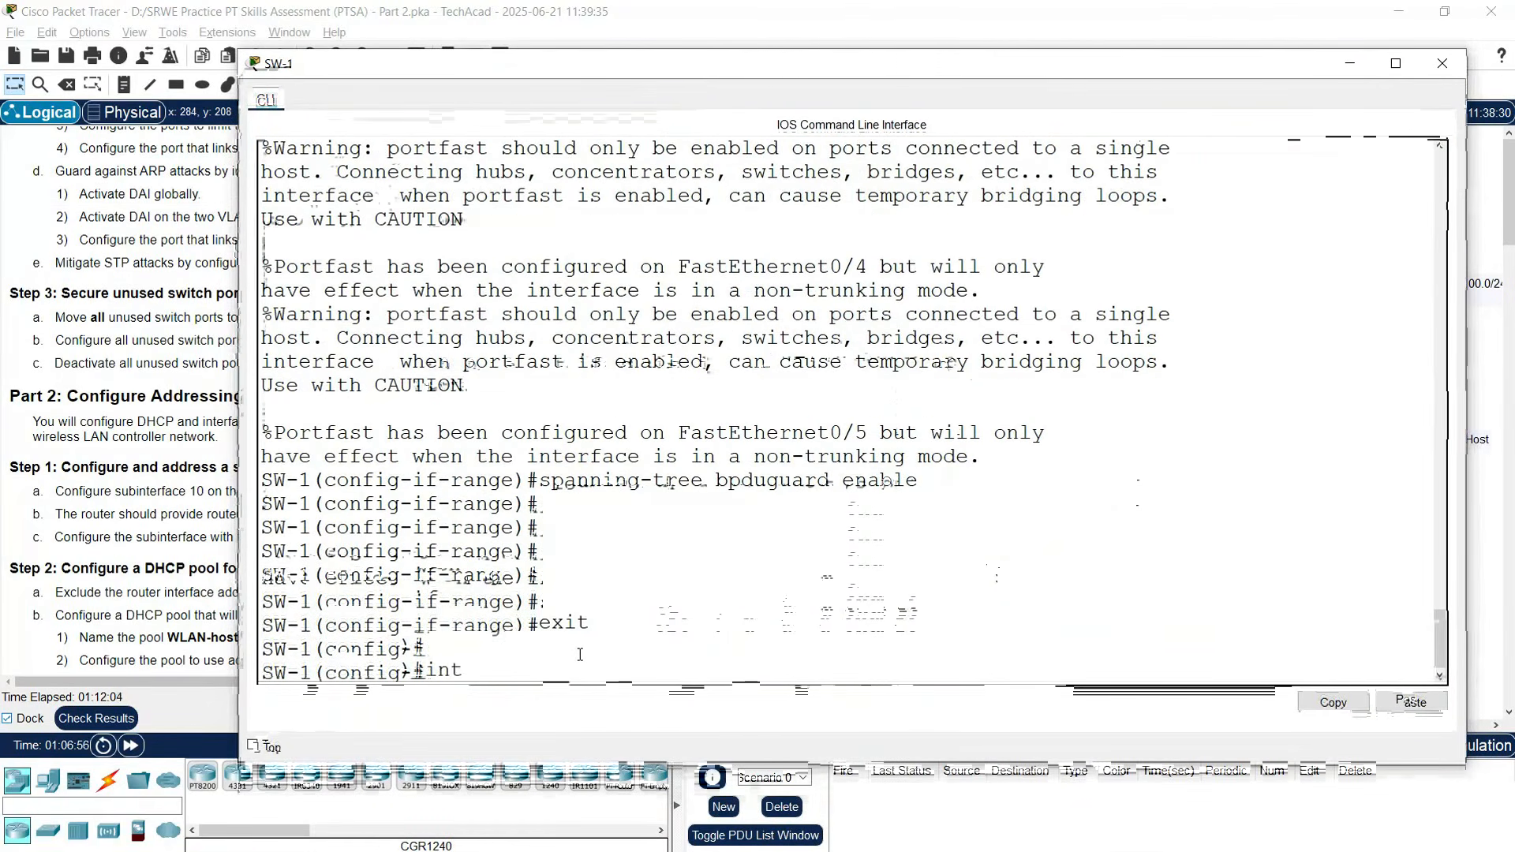
type("erface range")
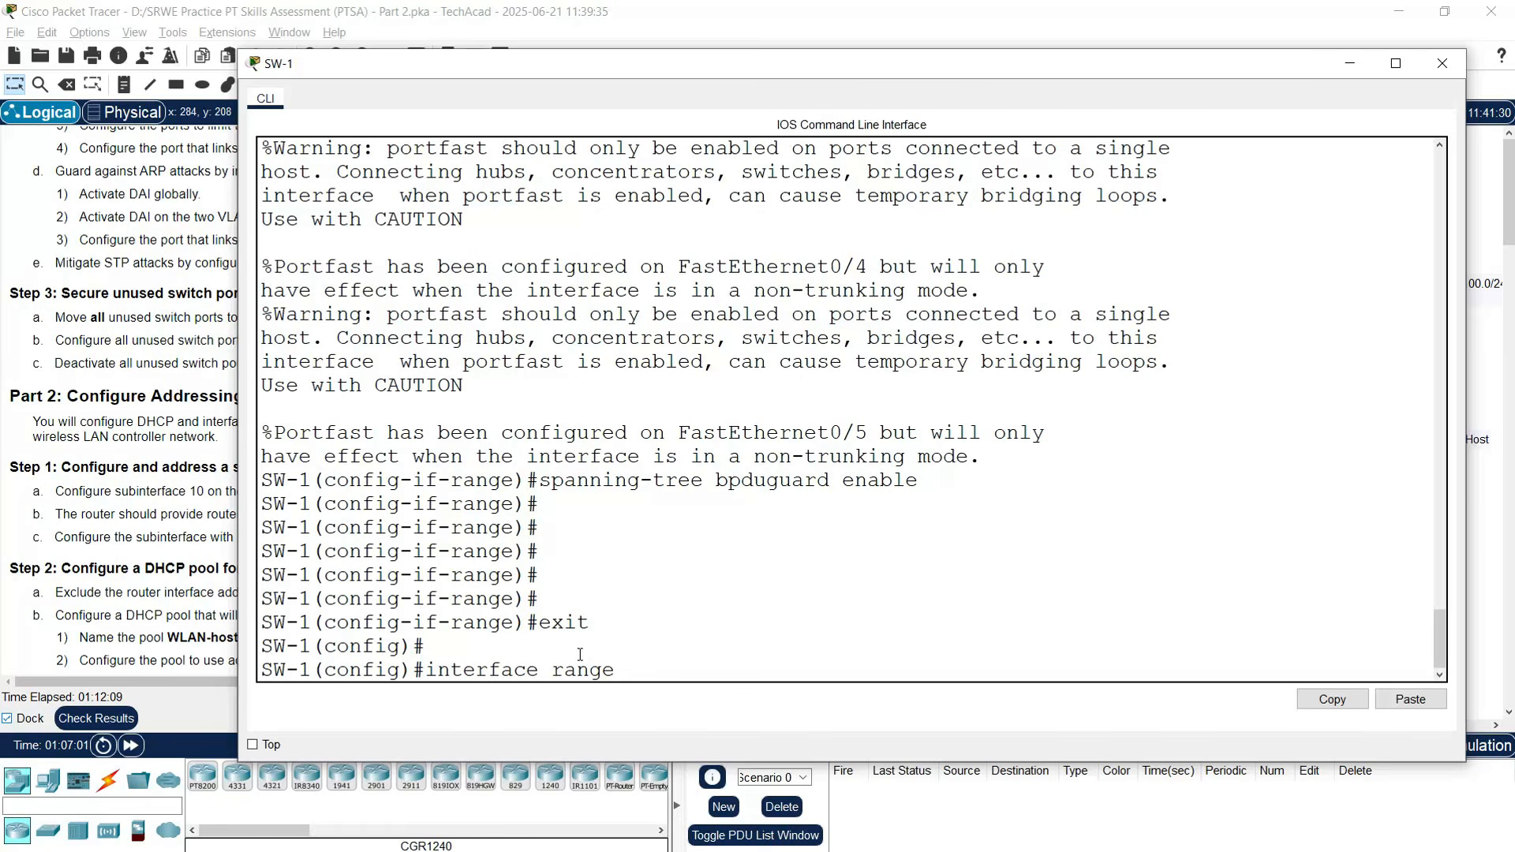
type(" fa0/6-24,g0")
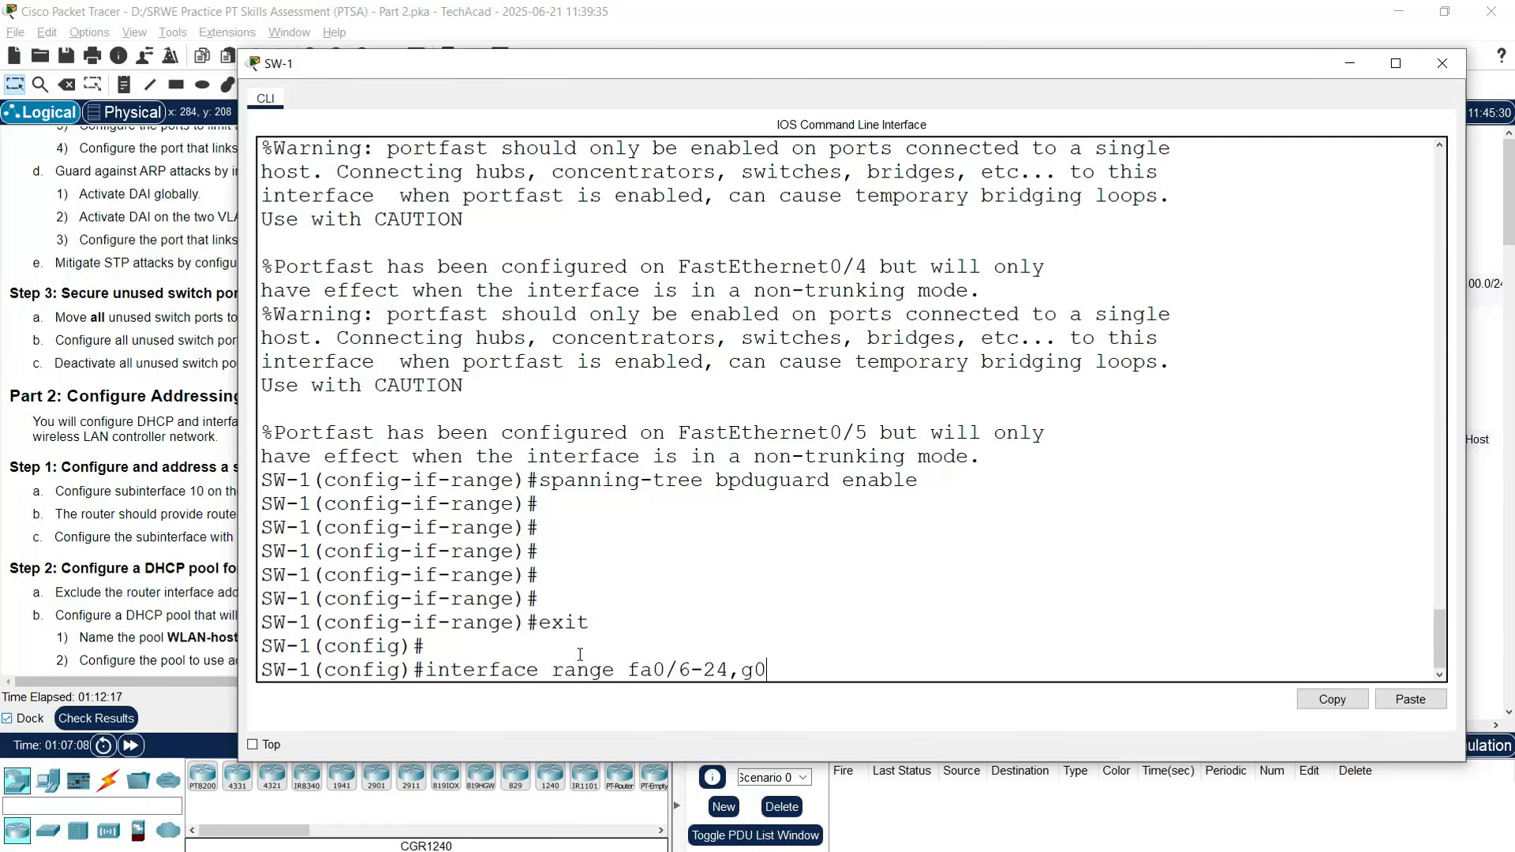
type("/2")
key("Return")
type("switchpro")
key("BackSpace")
type("ort mode access")
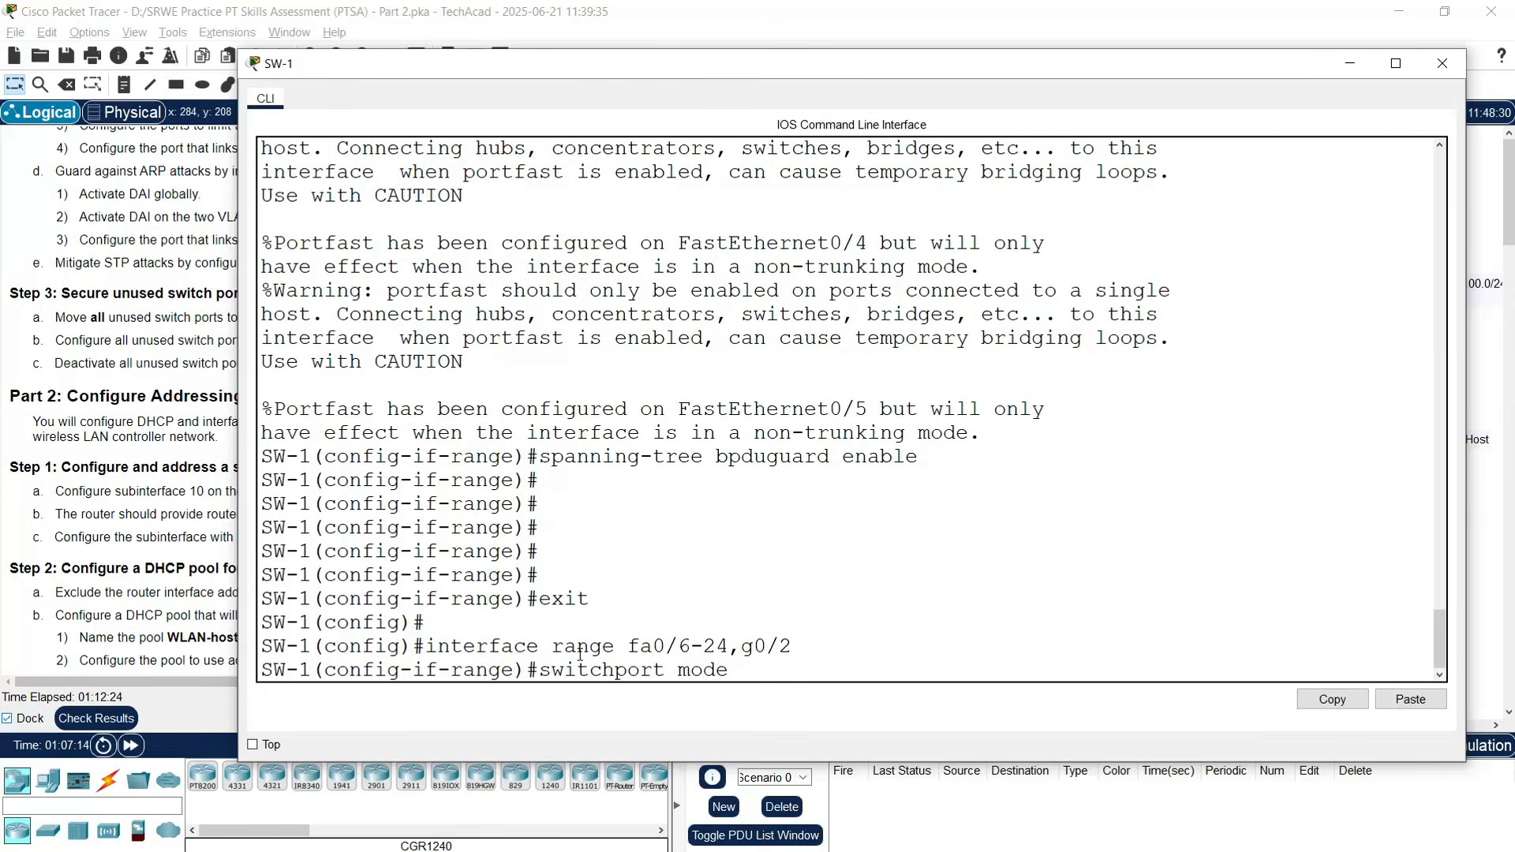
key("Return")
type("swit")
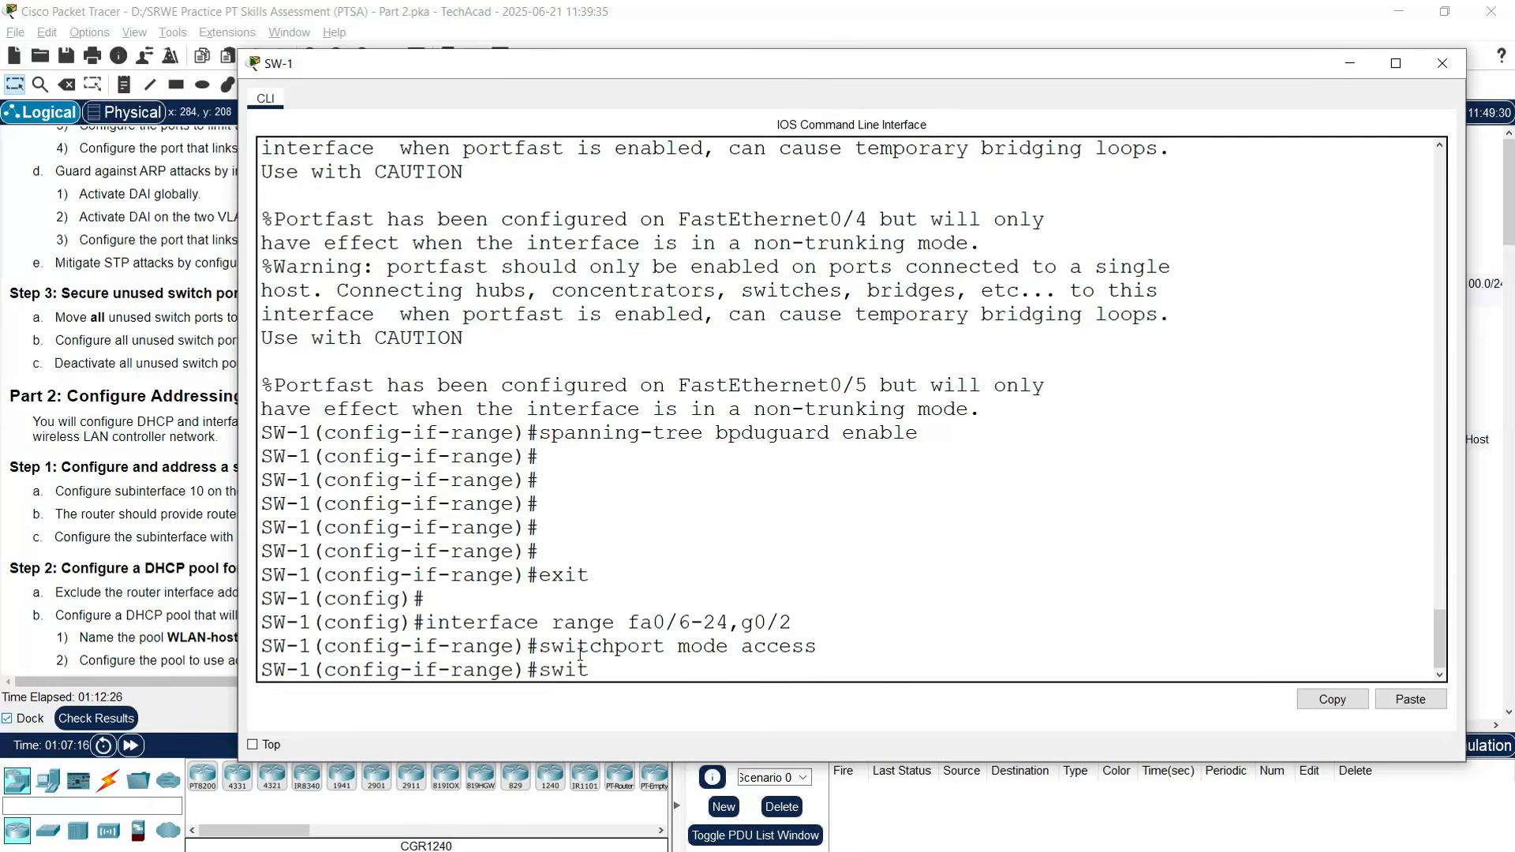
type("chport access vlan")
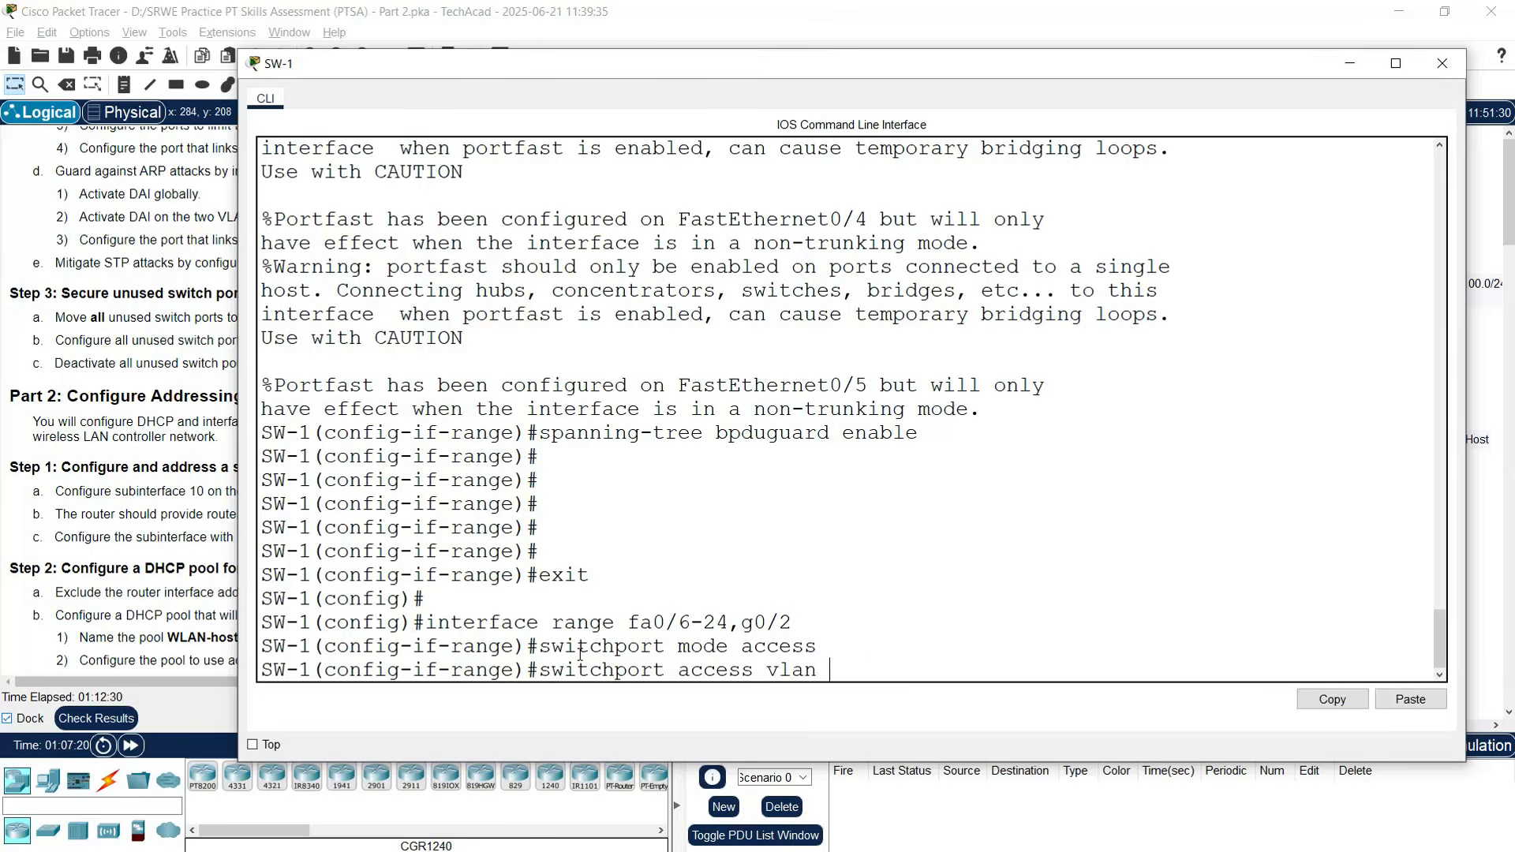
type(" 999")
key("Return")
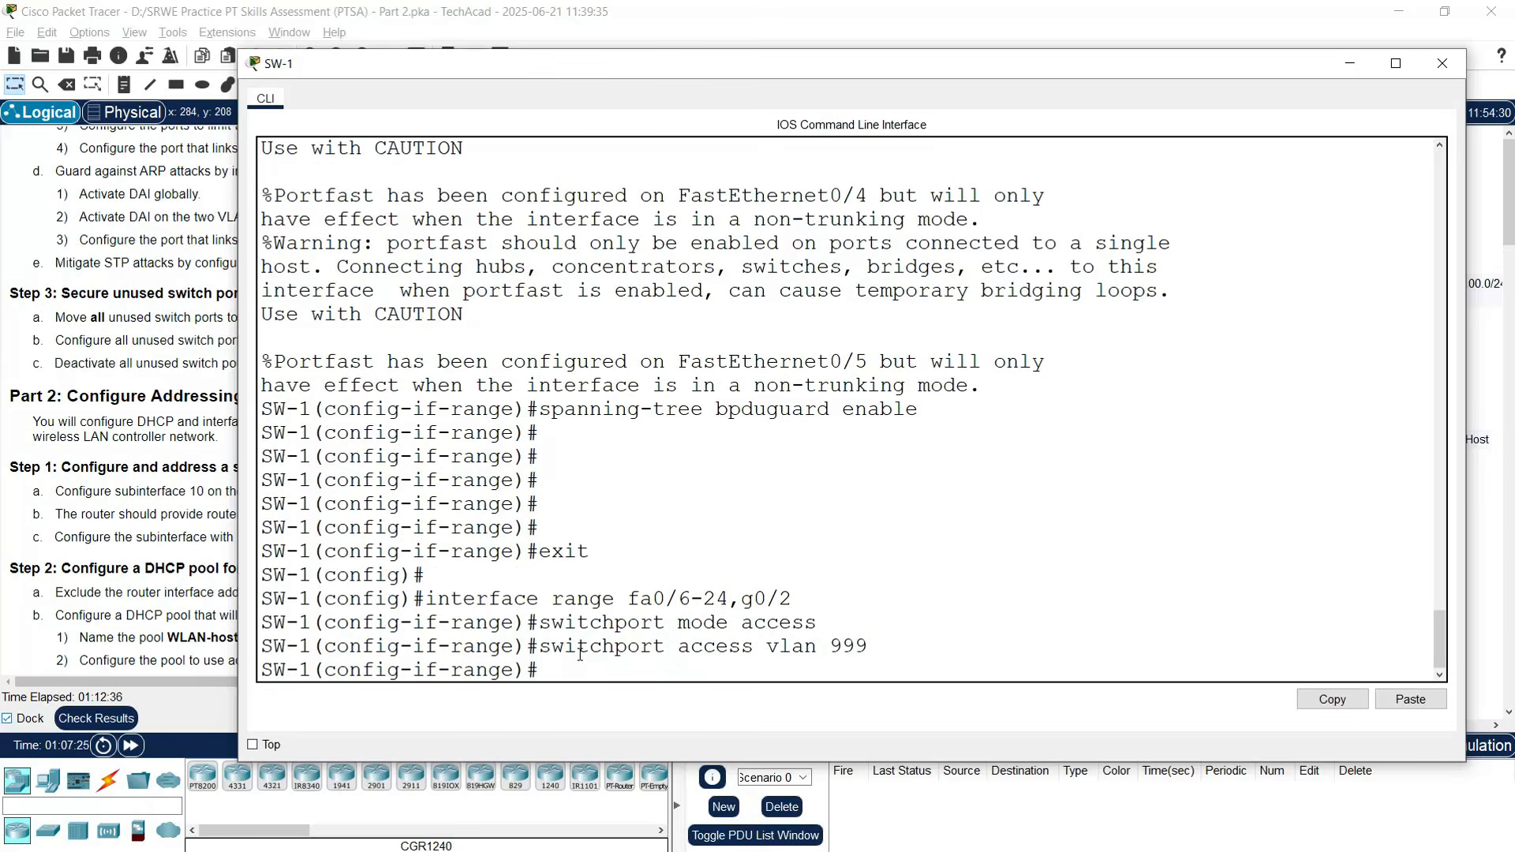
- Shut down those ports, save with copy run start, and close SW-1's console
type("shutdown")
key("Return")
key("Return")
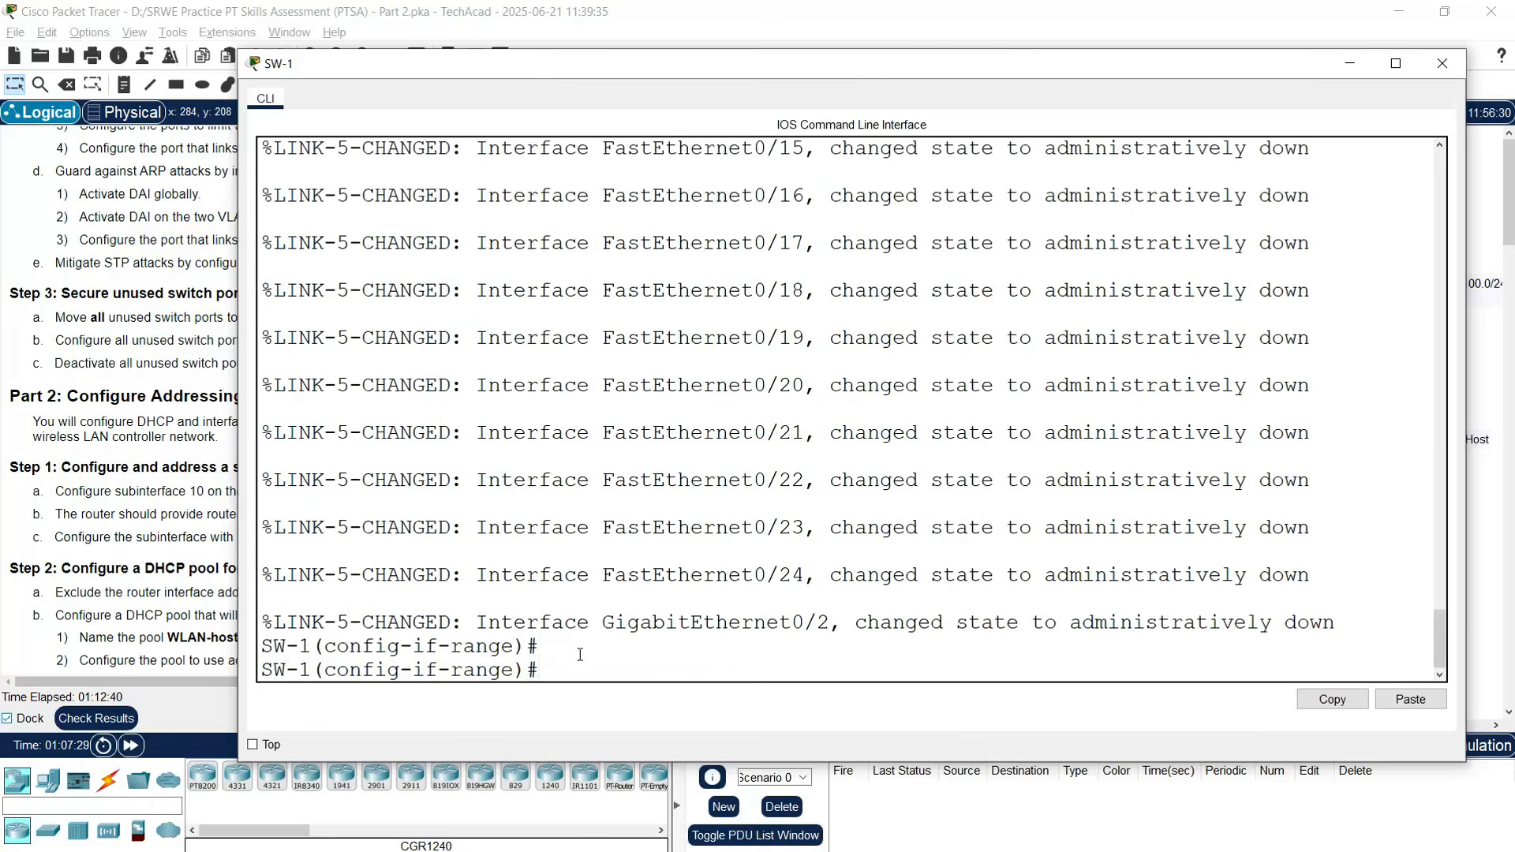
type("end")
key("Return")
type("copy run start")
key("Return")
key("Return")
key("Return")
key("Return")
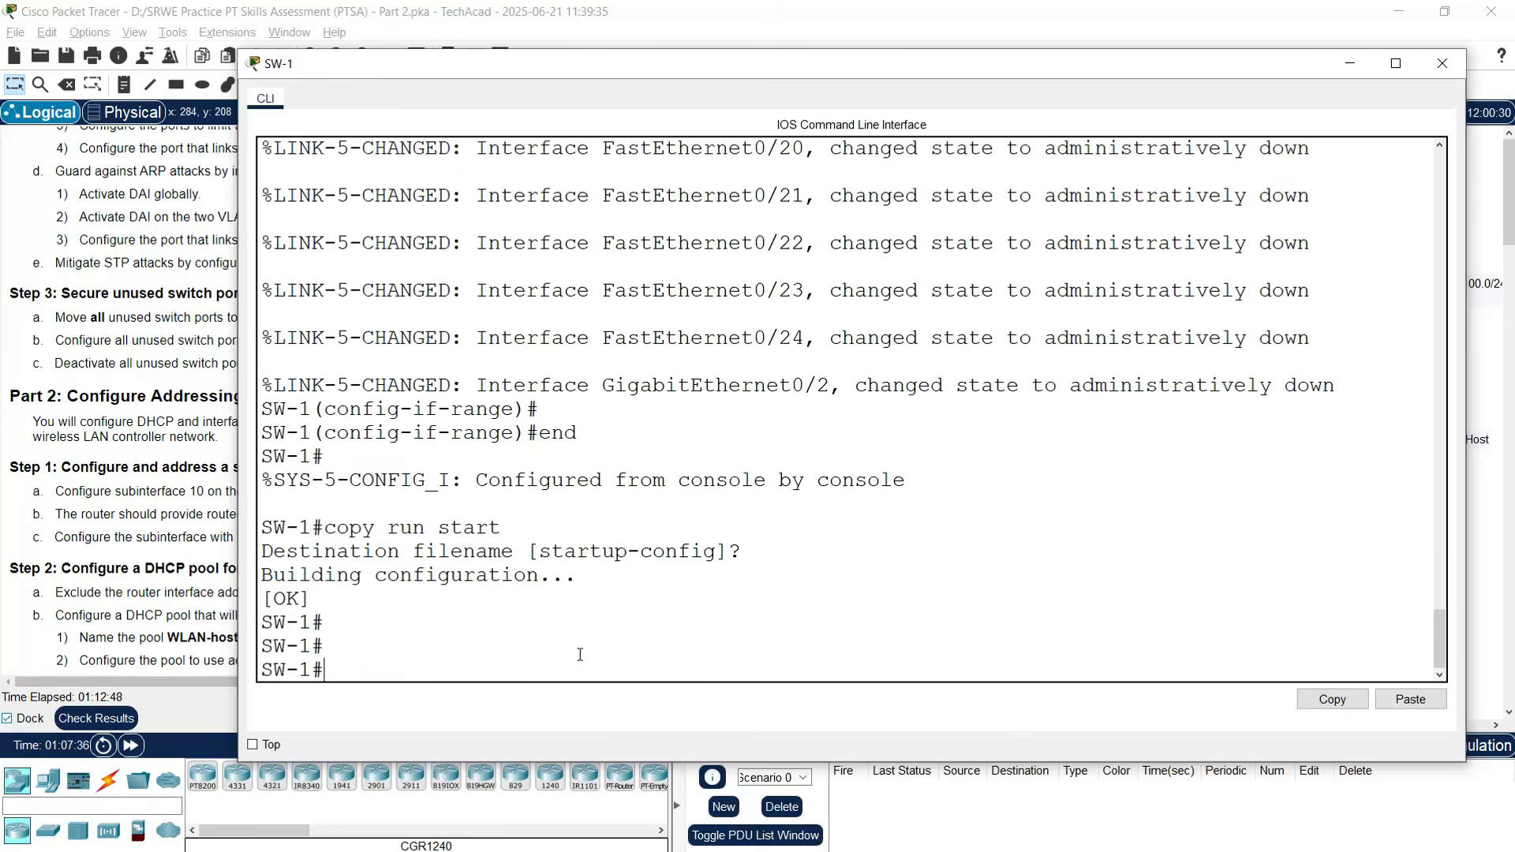
left_click(1442, 63)
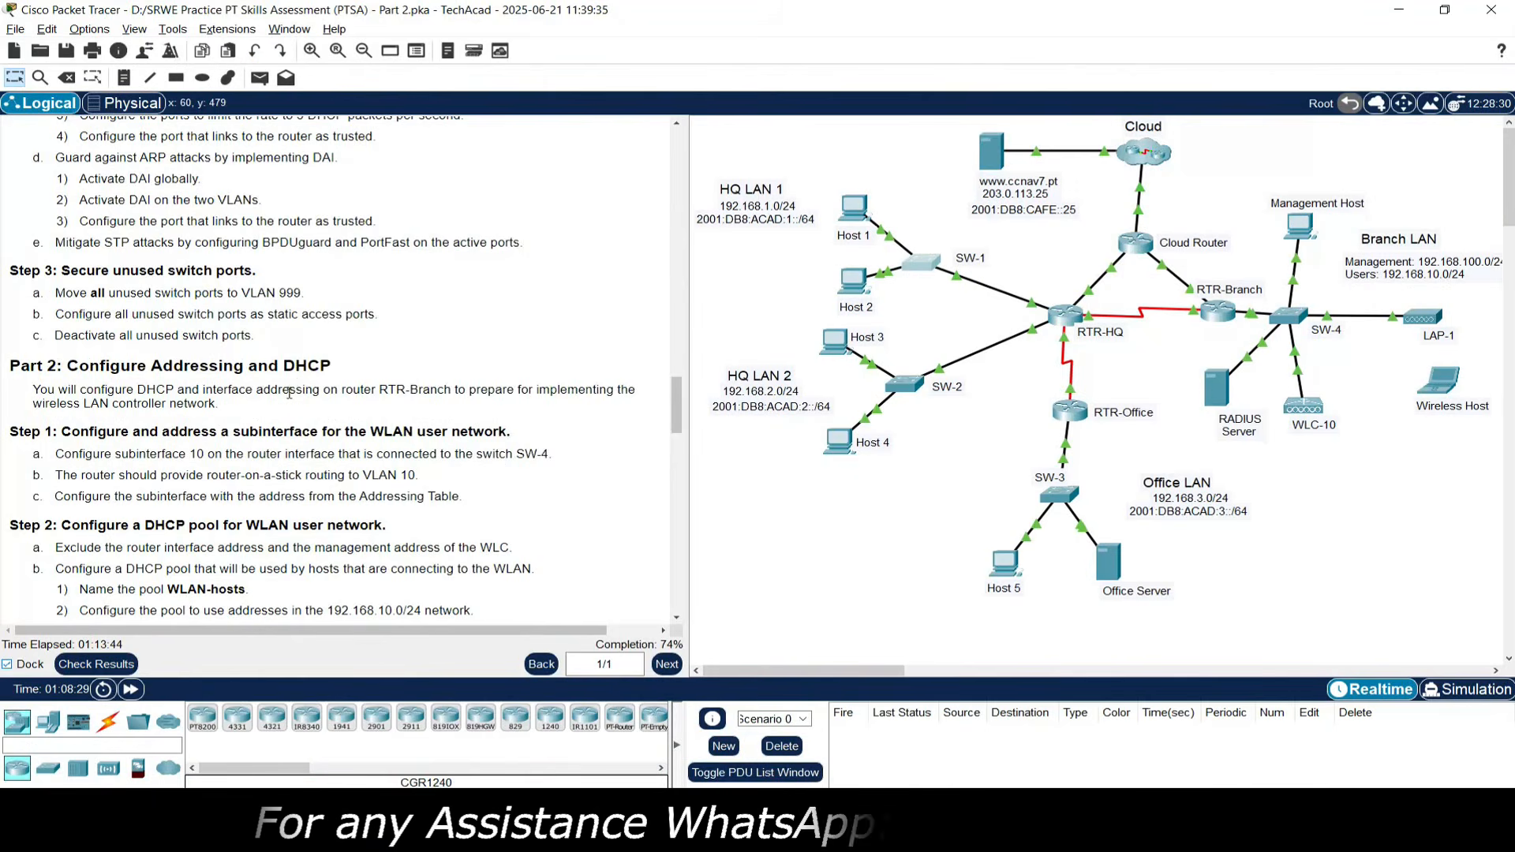
- Scroll to the Addressing Table and highlight RTR-Branch G0/0/0.10's address 192.168.10.1/24
scroll(90, 362, "down", 1)
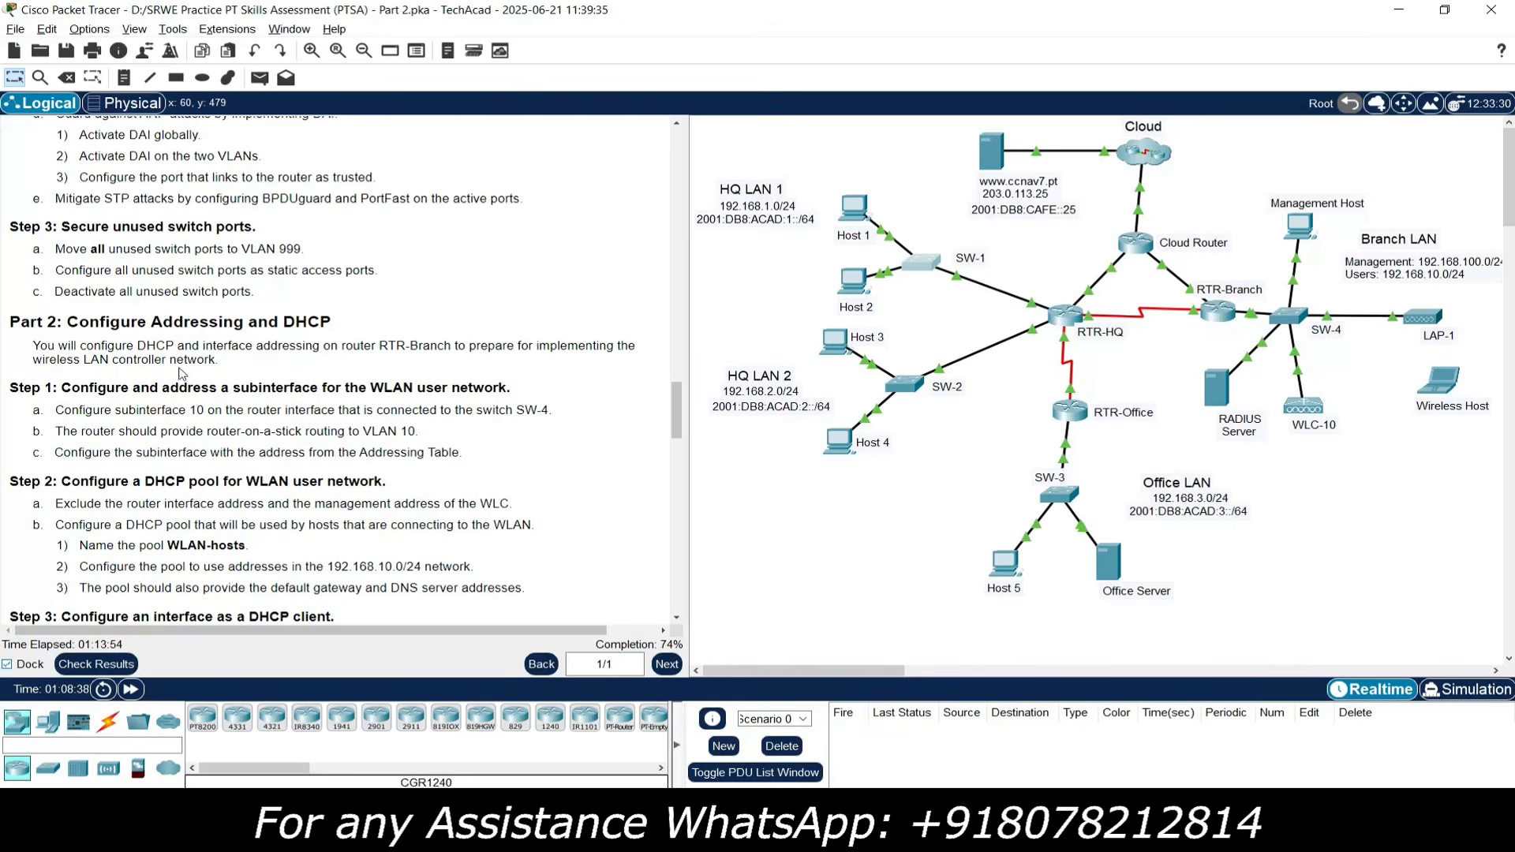
scroll(185, 371, "down", 5)
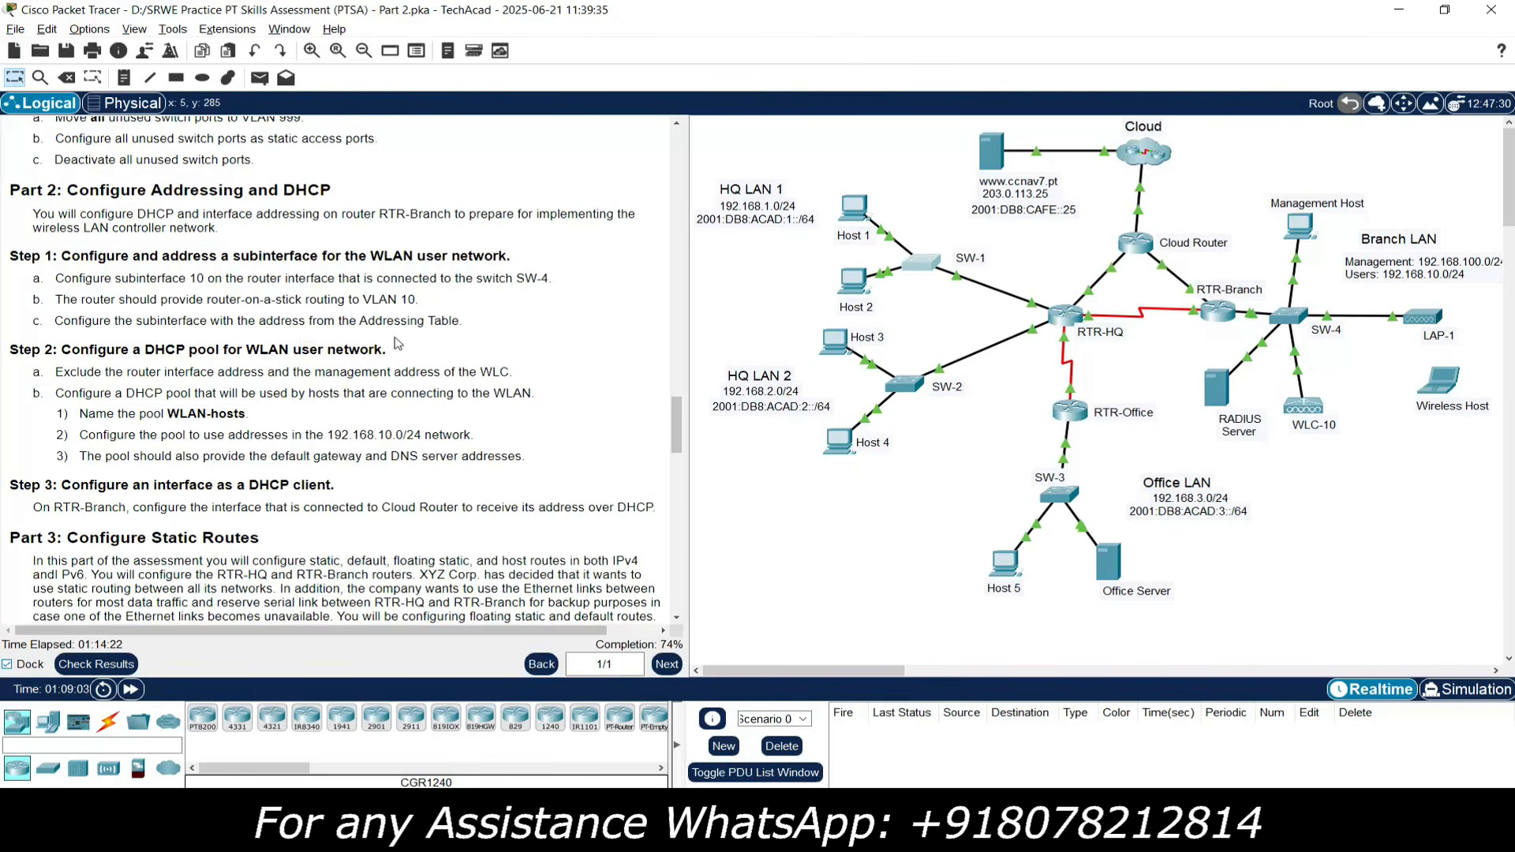
left_click_drag(679, 419, 703, 307)
left_click_drag(703, 278, 715, 221)
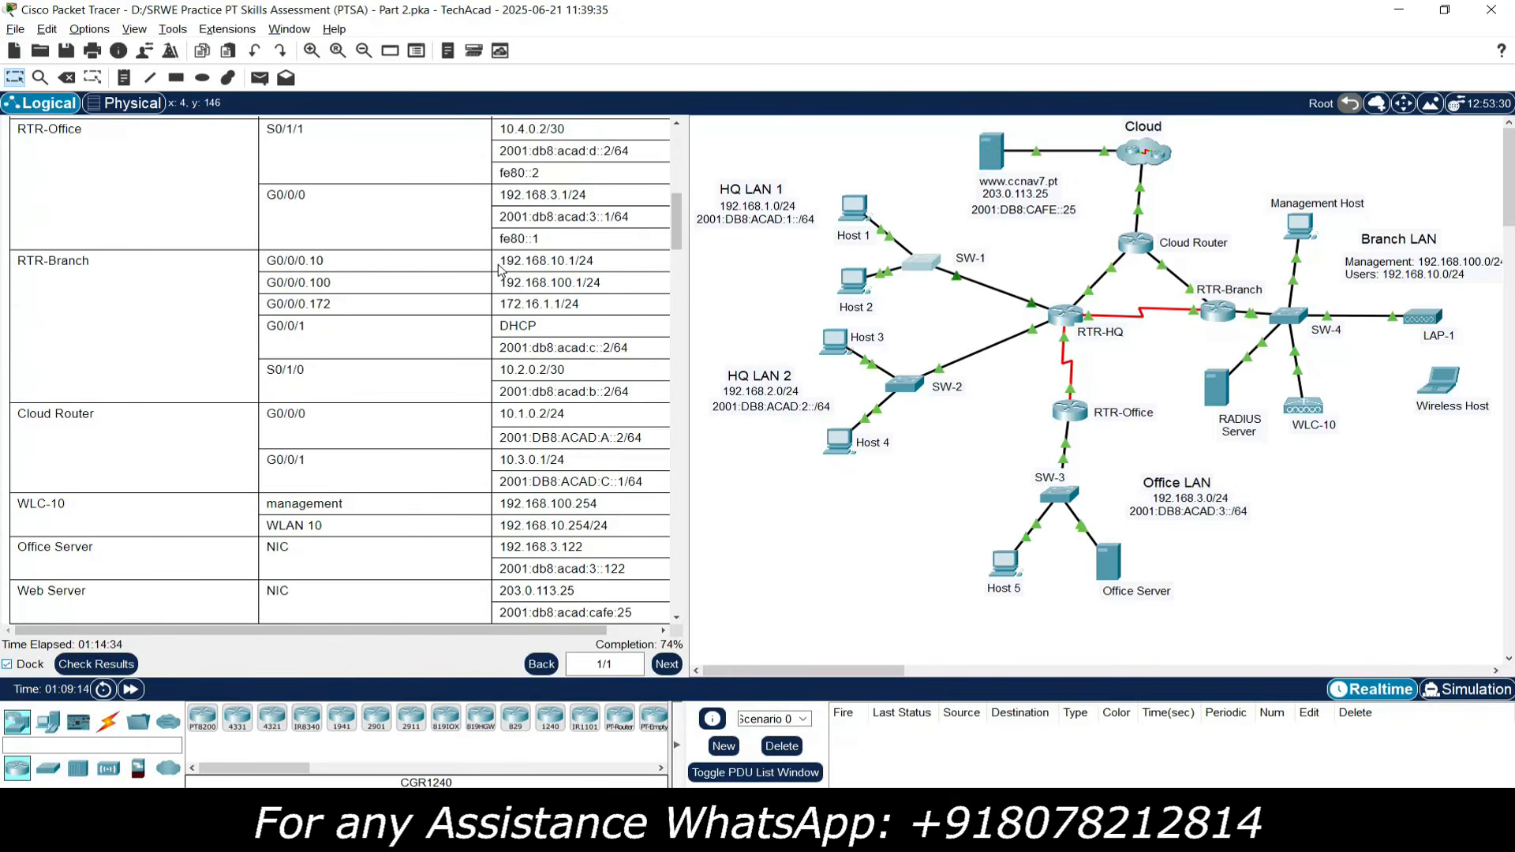
left_click_drag(537, 264, 600, 268)
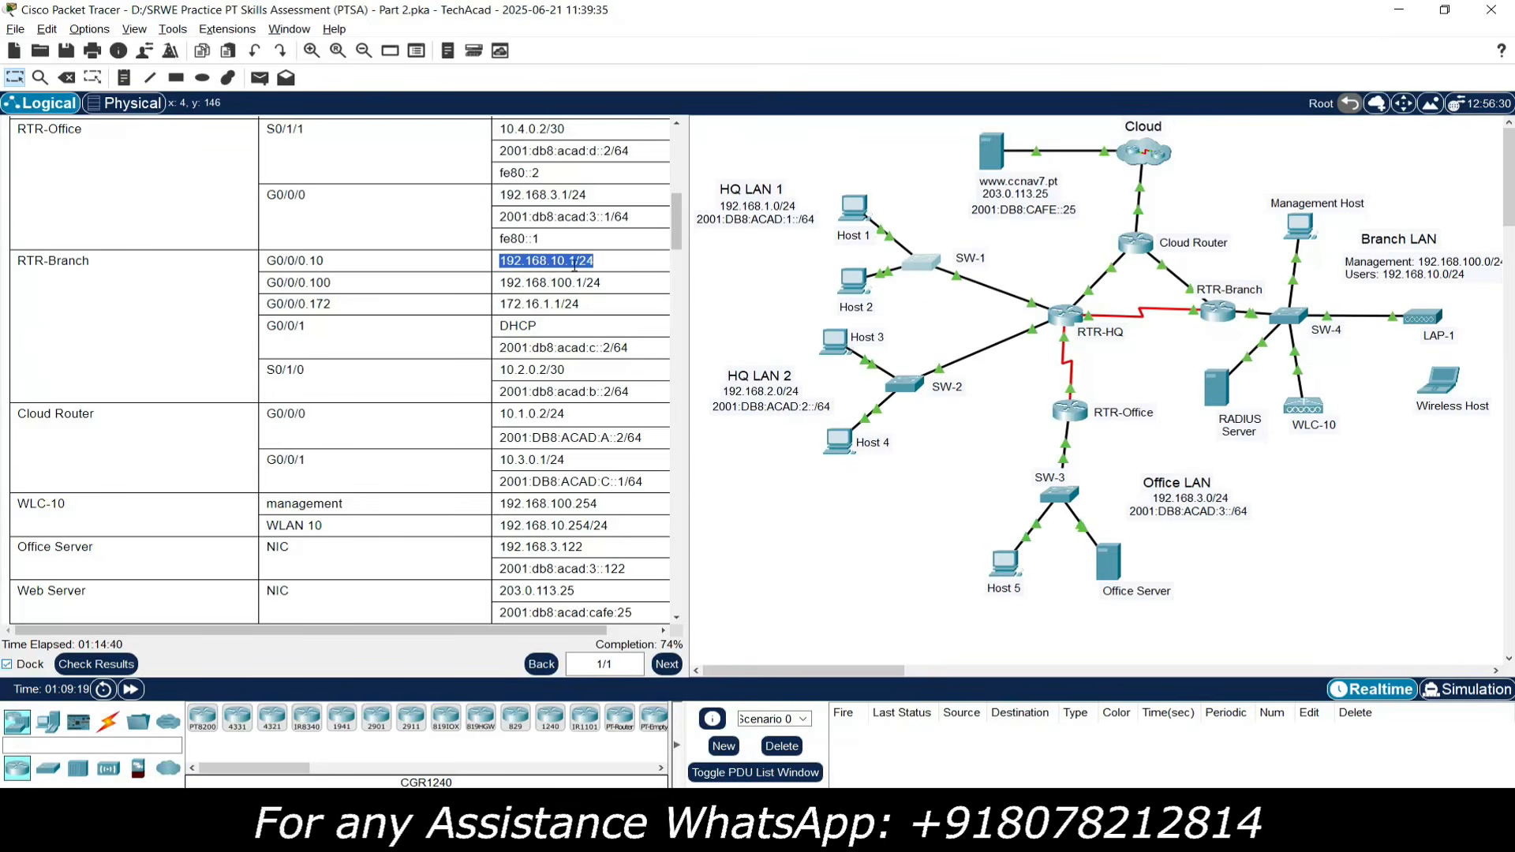
- Bring RTR-Branch into view, open its CLI, and move the console window up
left_click_drag(677, 242, 702, 418)
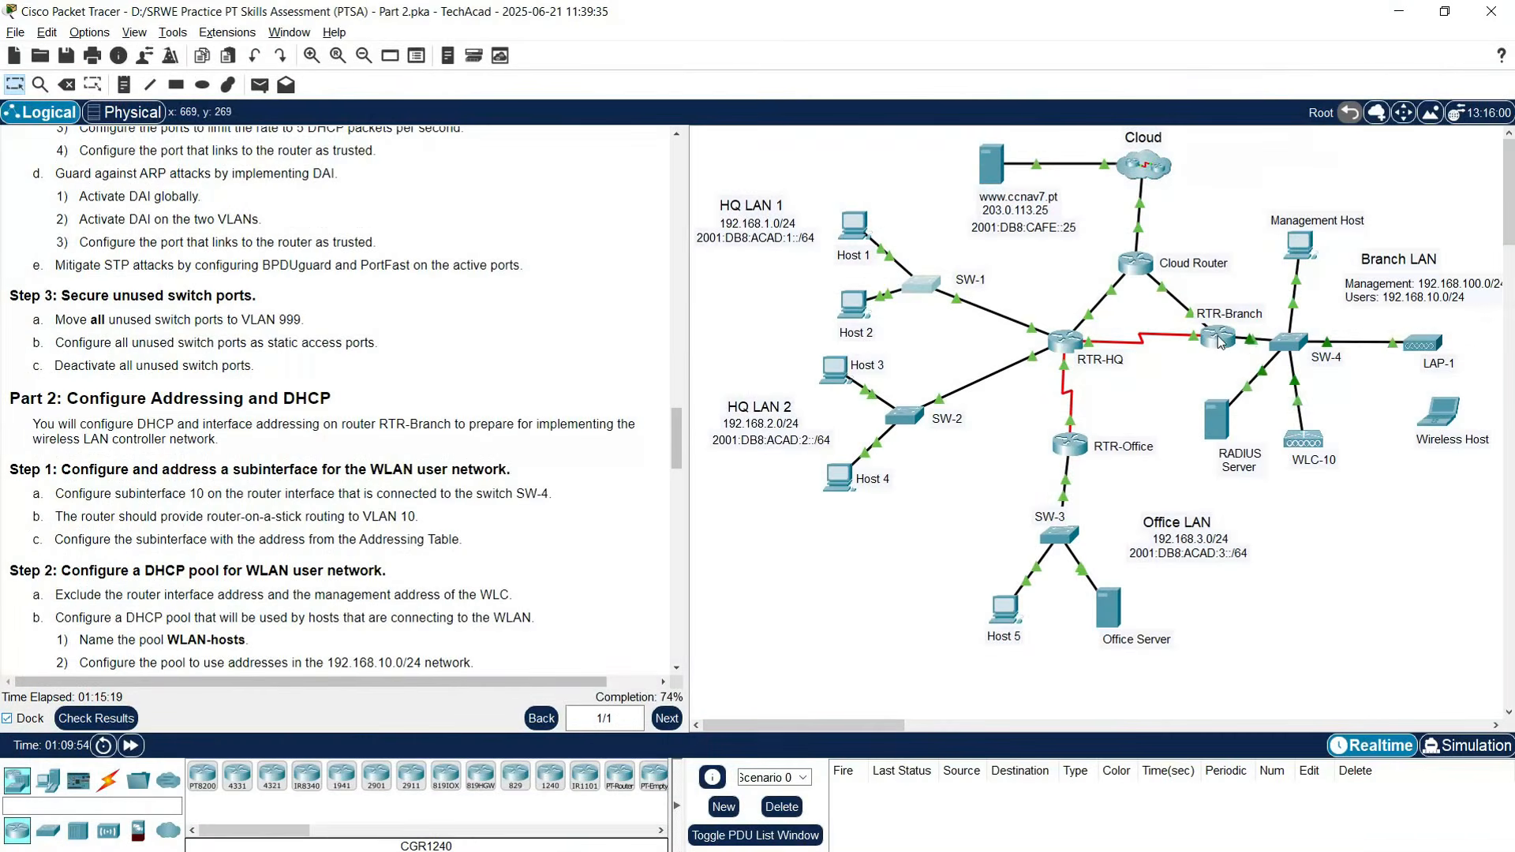
left_click(1219, 340)
left_click_drag(862, 144, 735, 42)
- Enter global configuration on RTR-Branch and create subinterface G0/0/0.10
key("Return")
key("Return")
type("enable")
key("Return")
type("conf")
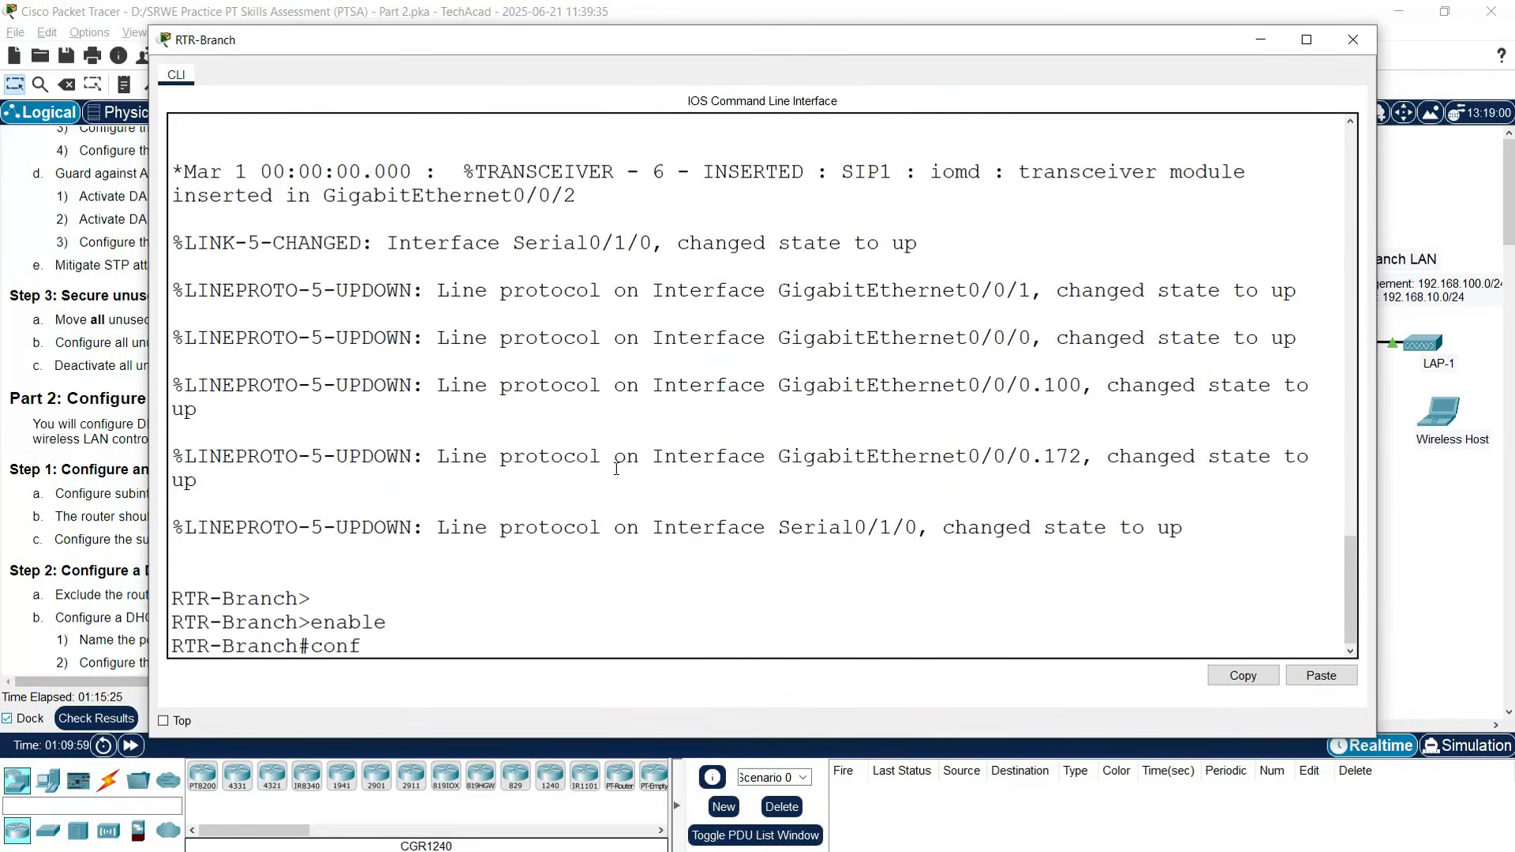
type(" t")
key("Return")
type("int")
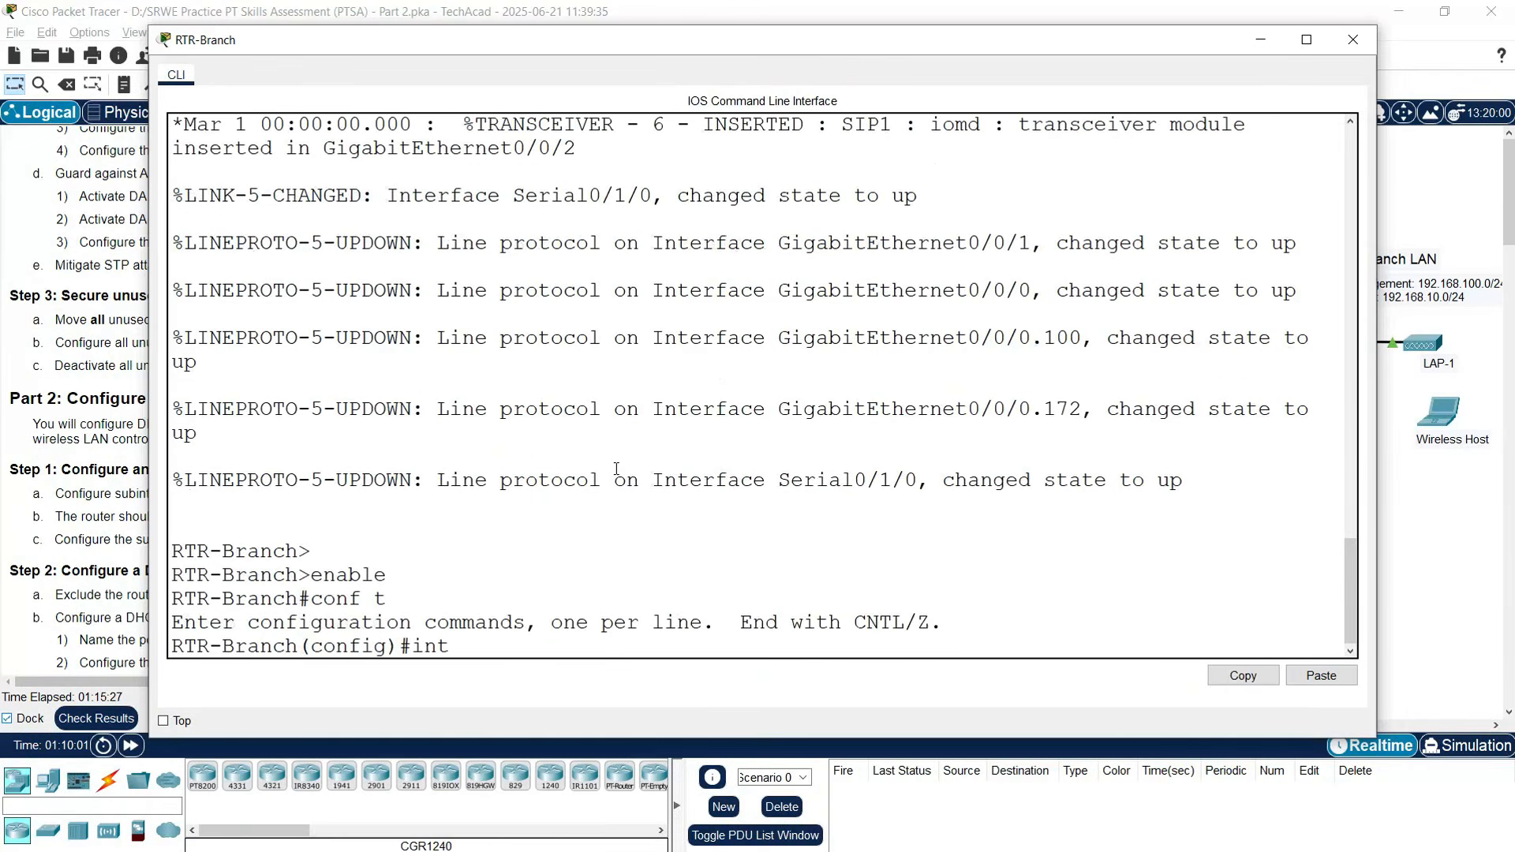
type("erface g0/0/0.10")
key("Return")
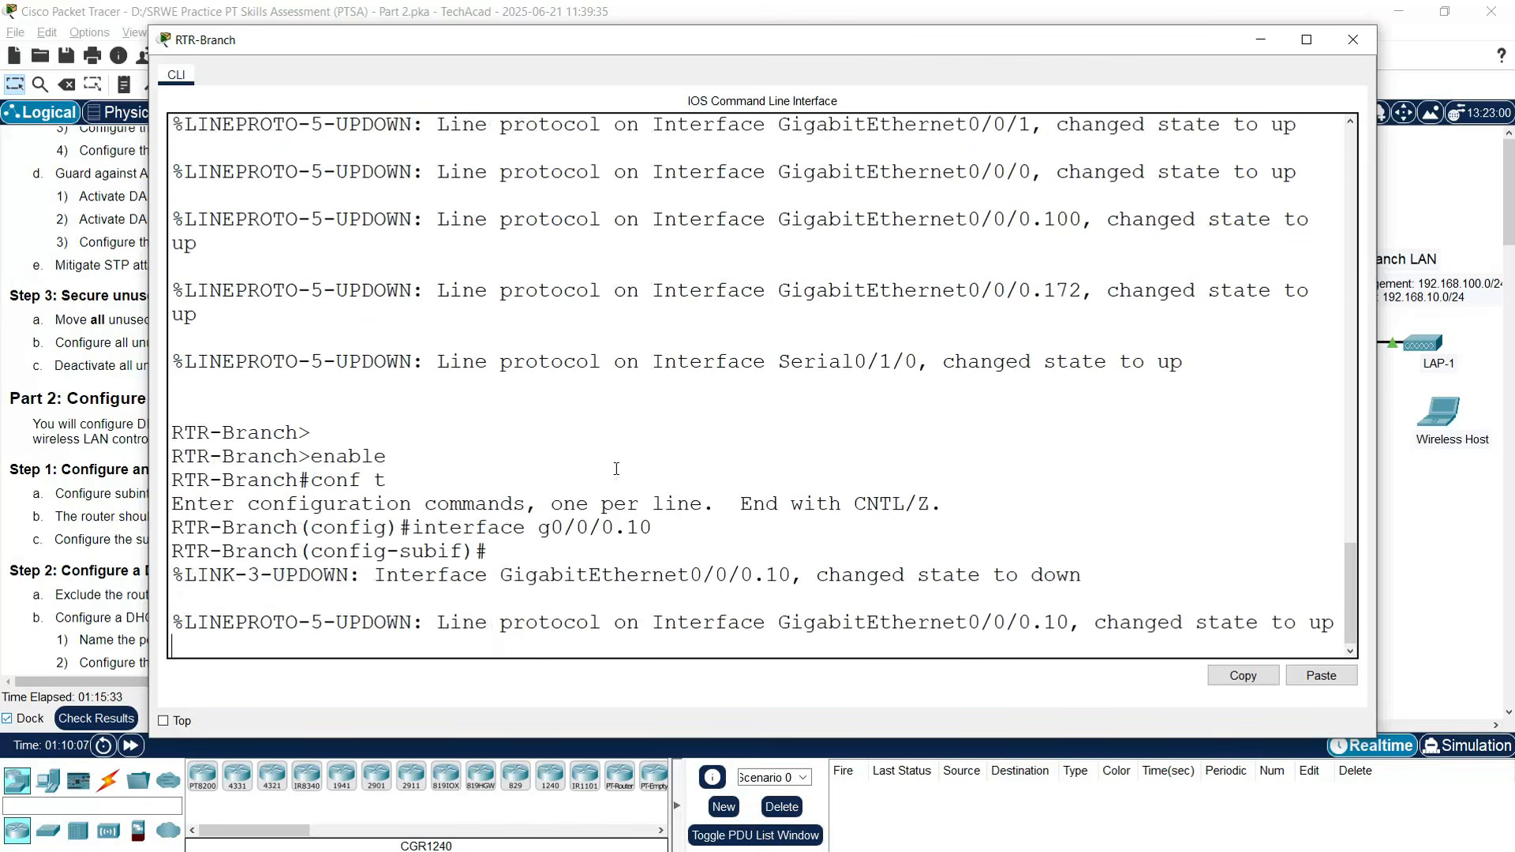
- Give G0/0/0.10 description Branch LAN, dot1q 10 encapsulation, and IP 192.168.10.1 255.255.255.0
key("Return")
key("Return")
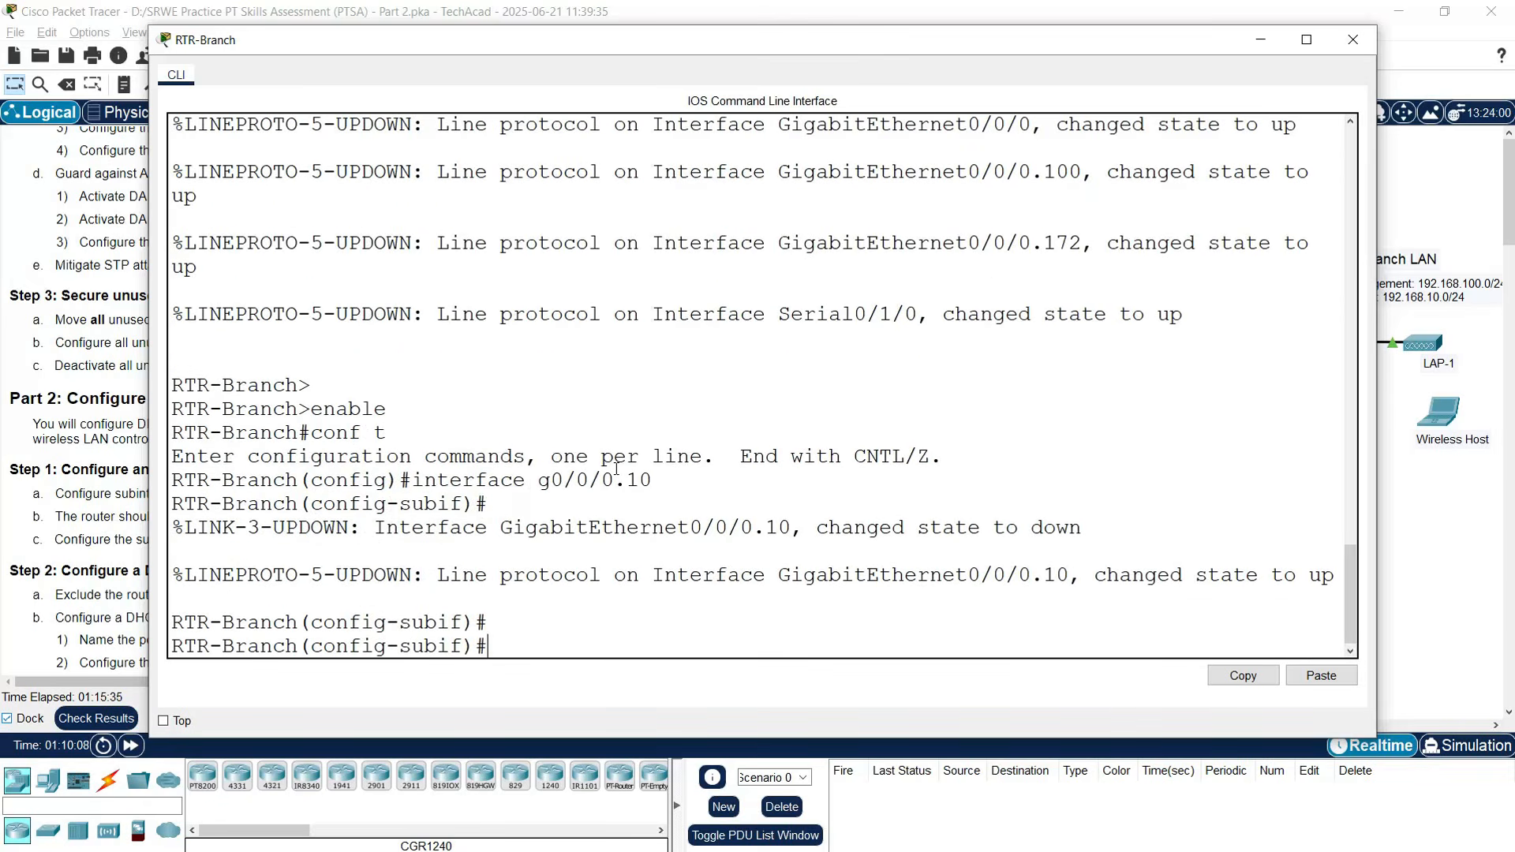
type("description B")
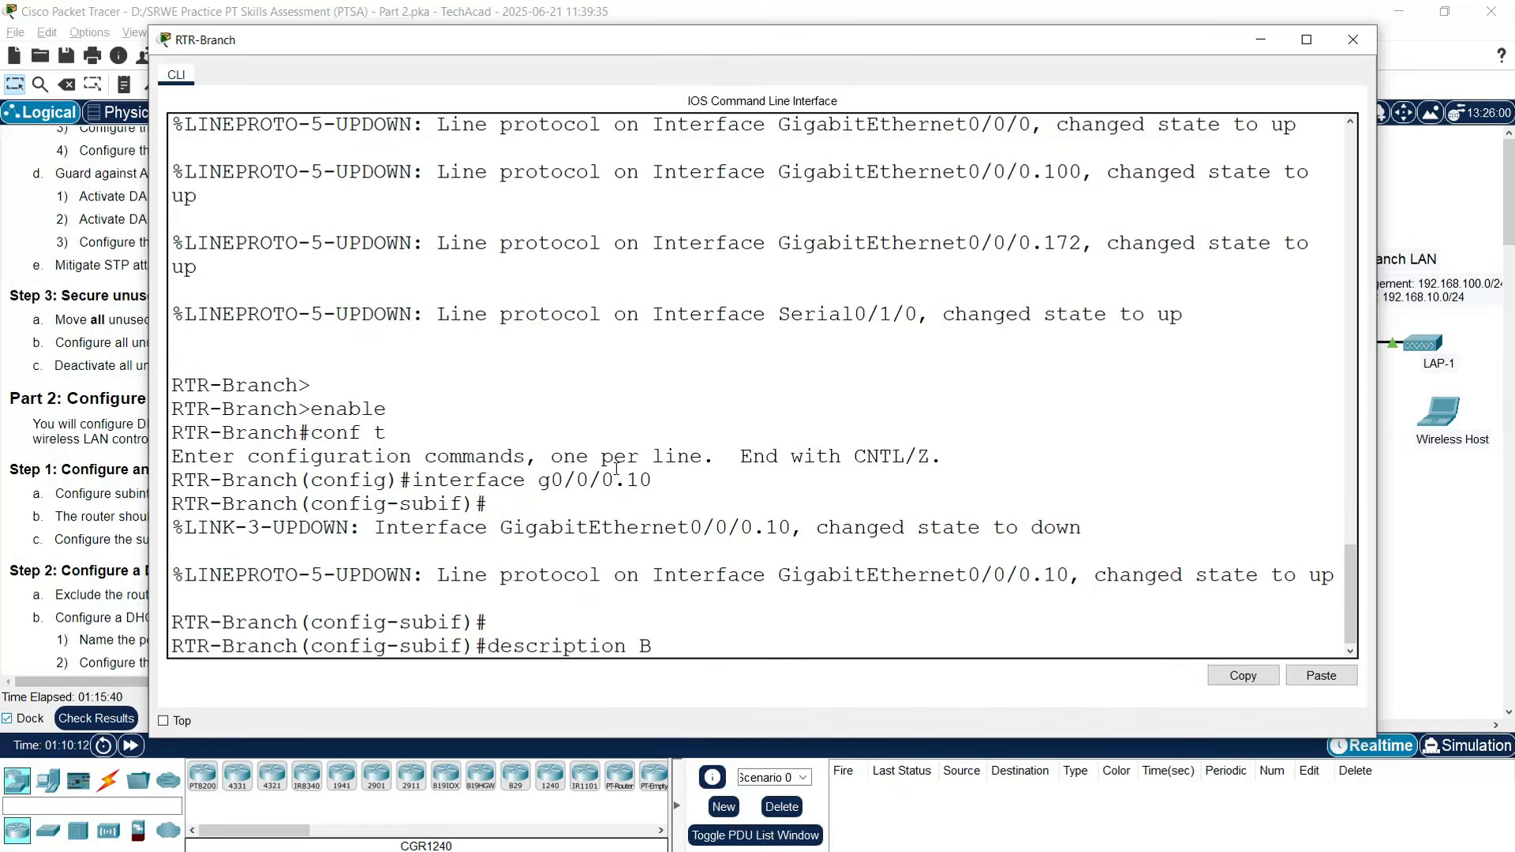
type("ranch LAN")
key("Return")
key("Return")
type("encapsulat")
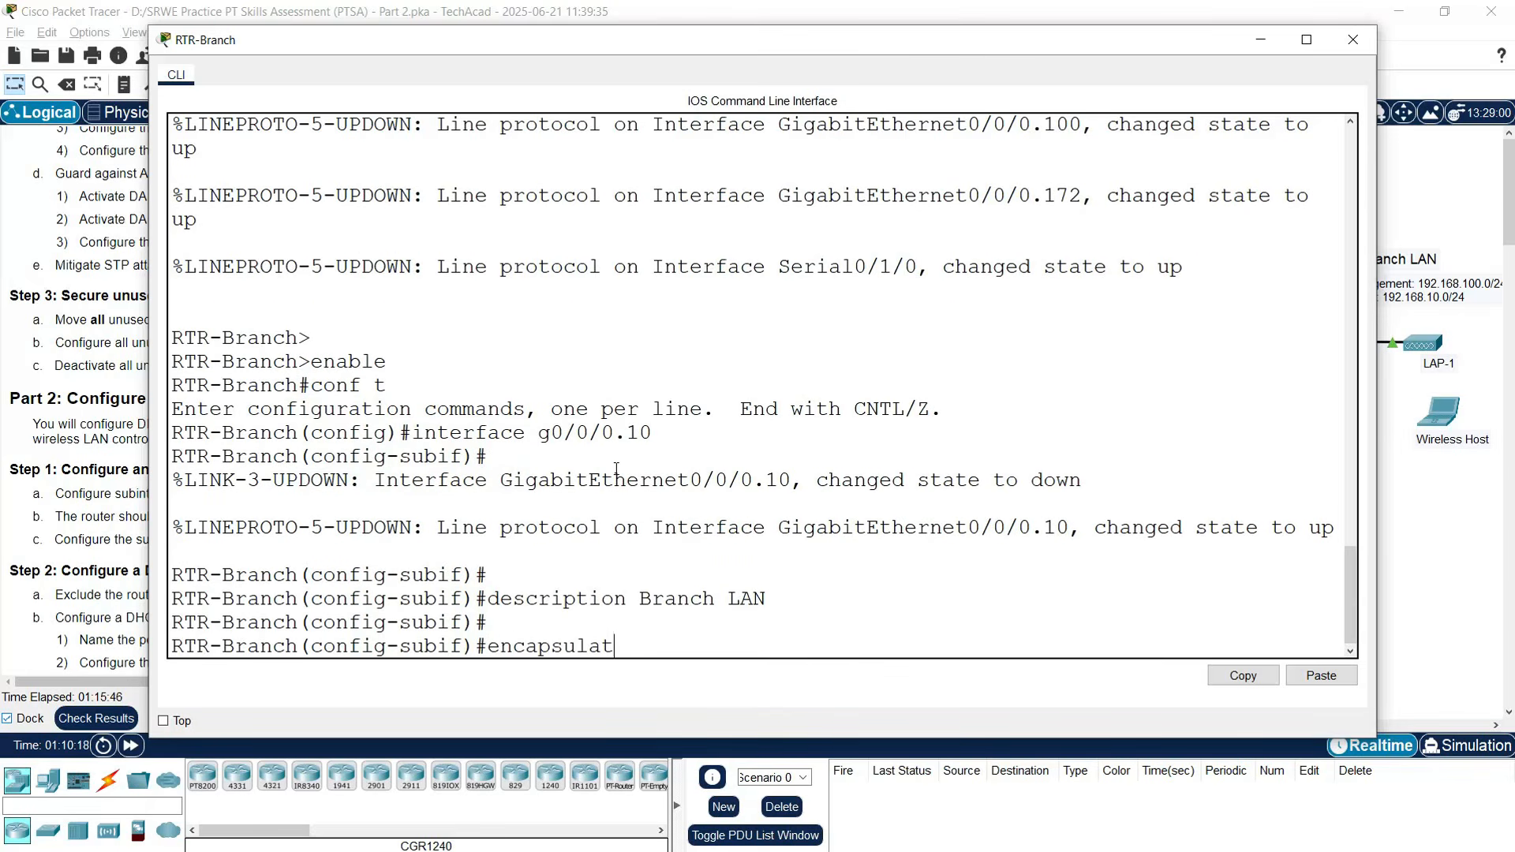
type("ion dot1q 10")
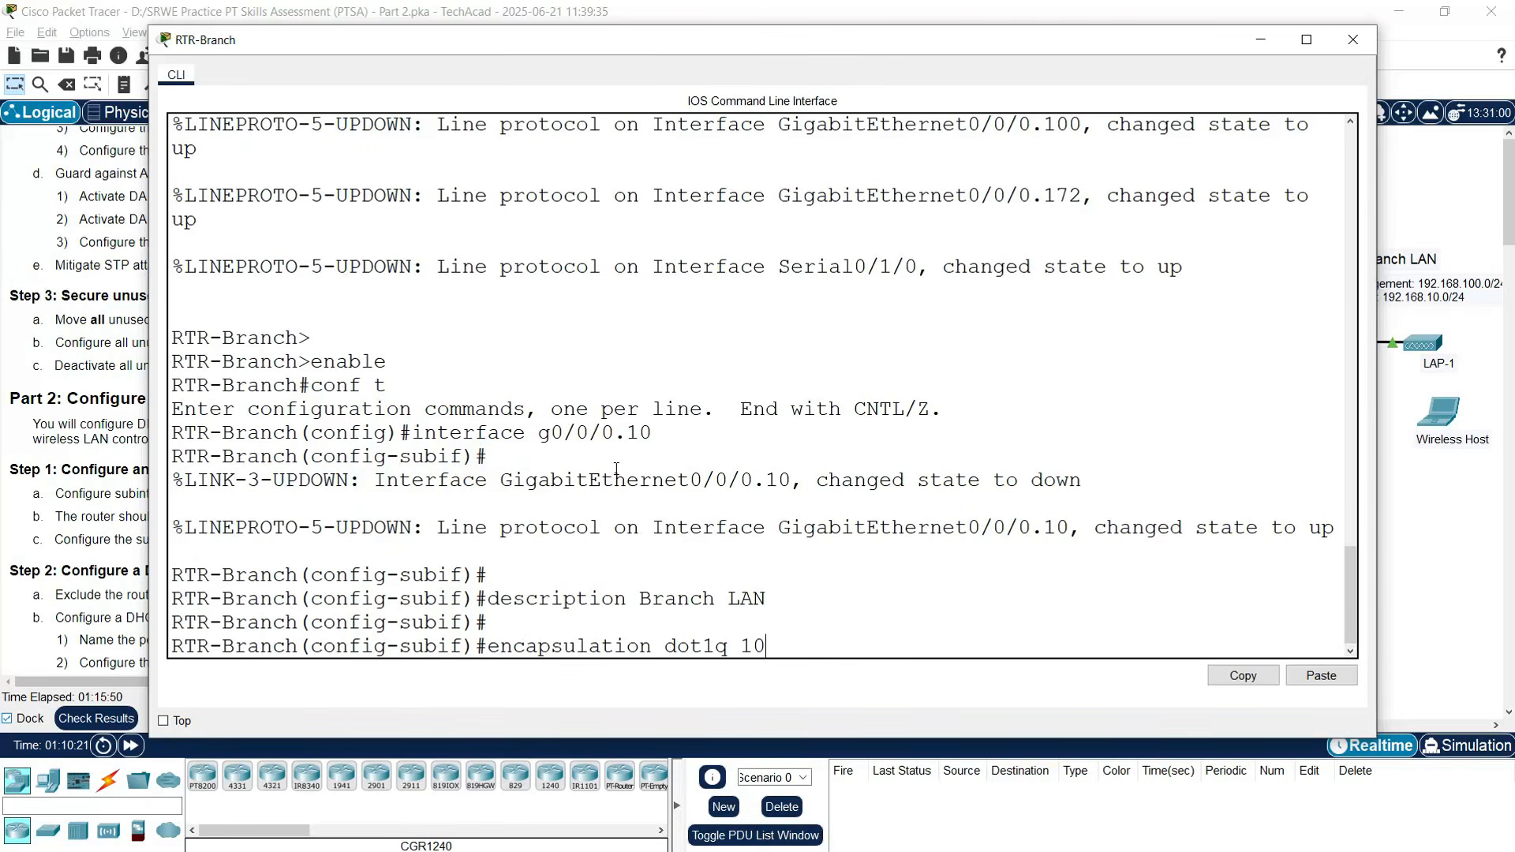
key("Return")
type("ip address")
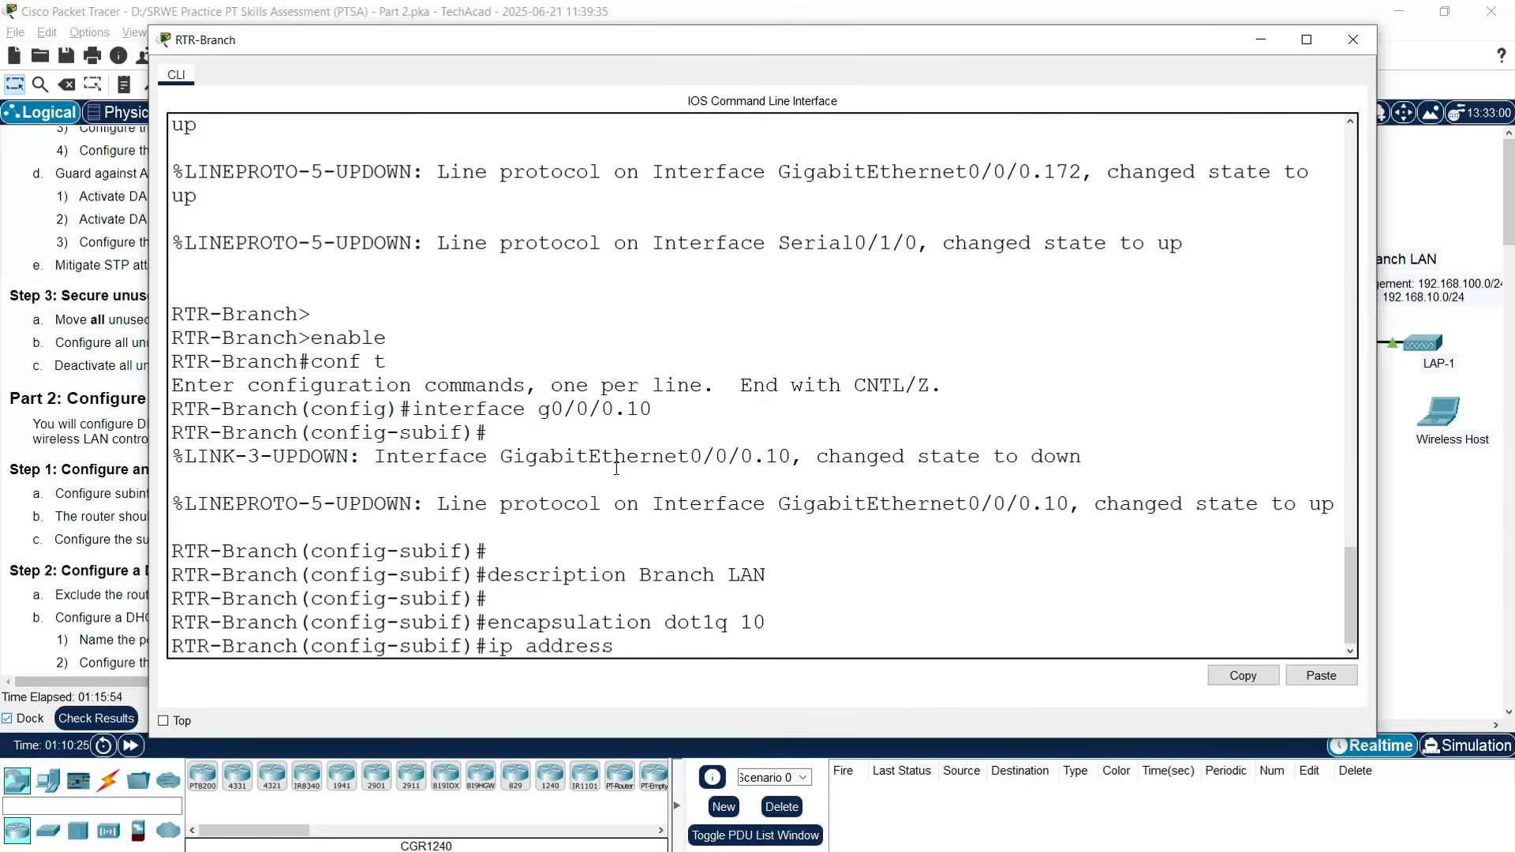
type(" 192.168.10.1 255.255.")
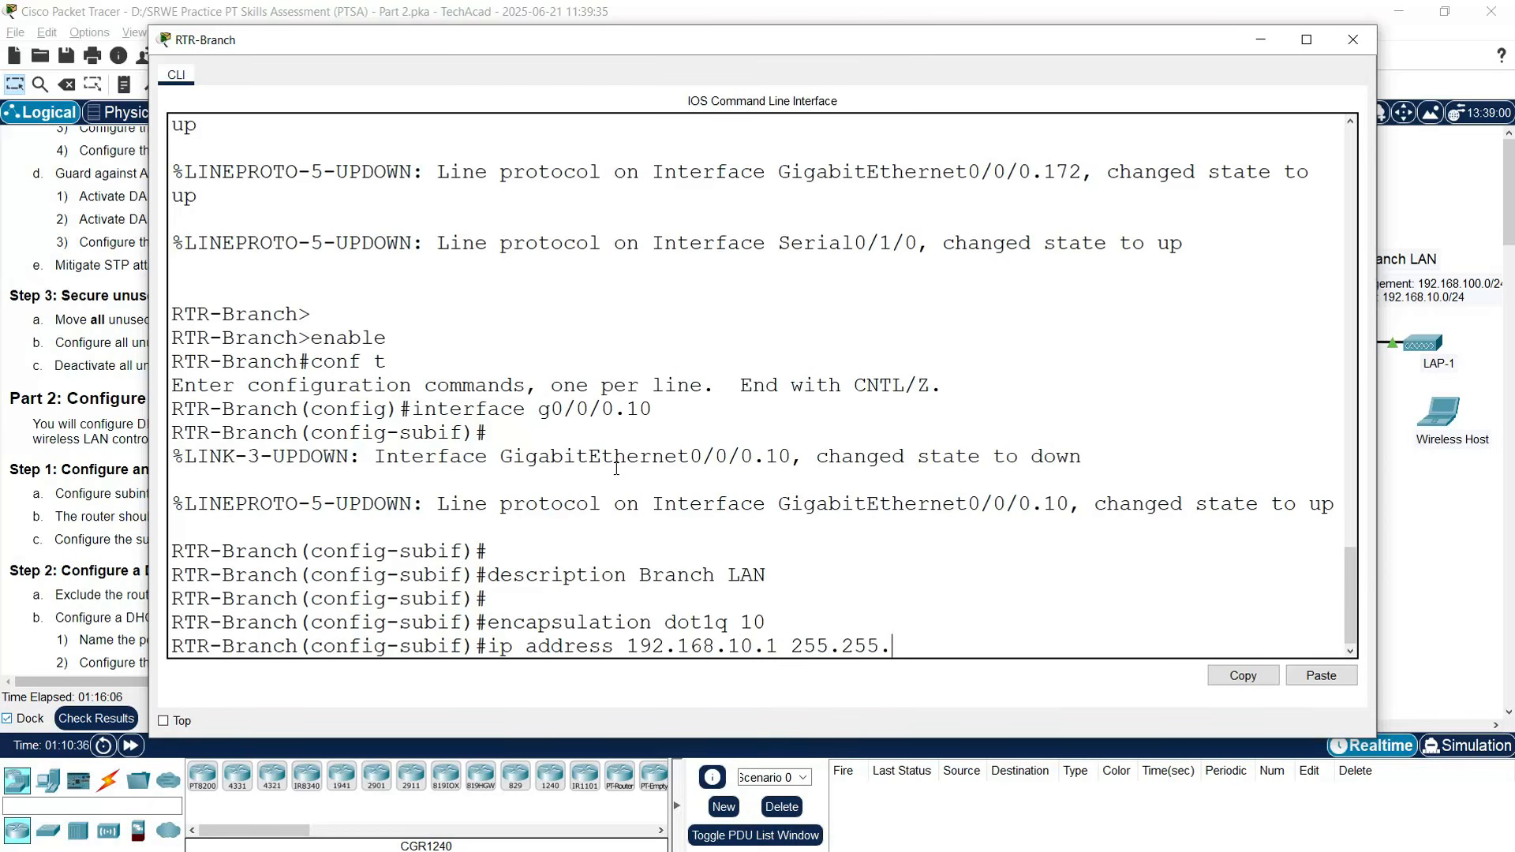
type("255.0")
key("Return")
key("Return")
key("Return")
key("Return")
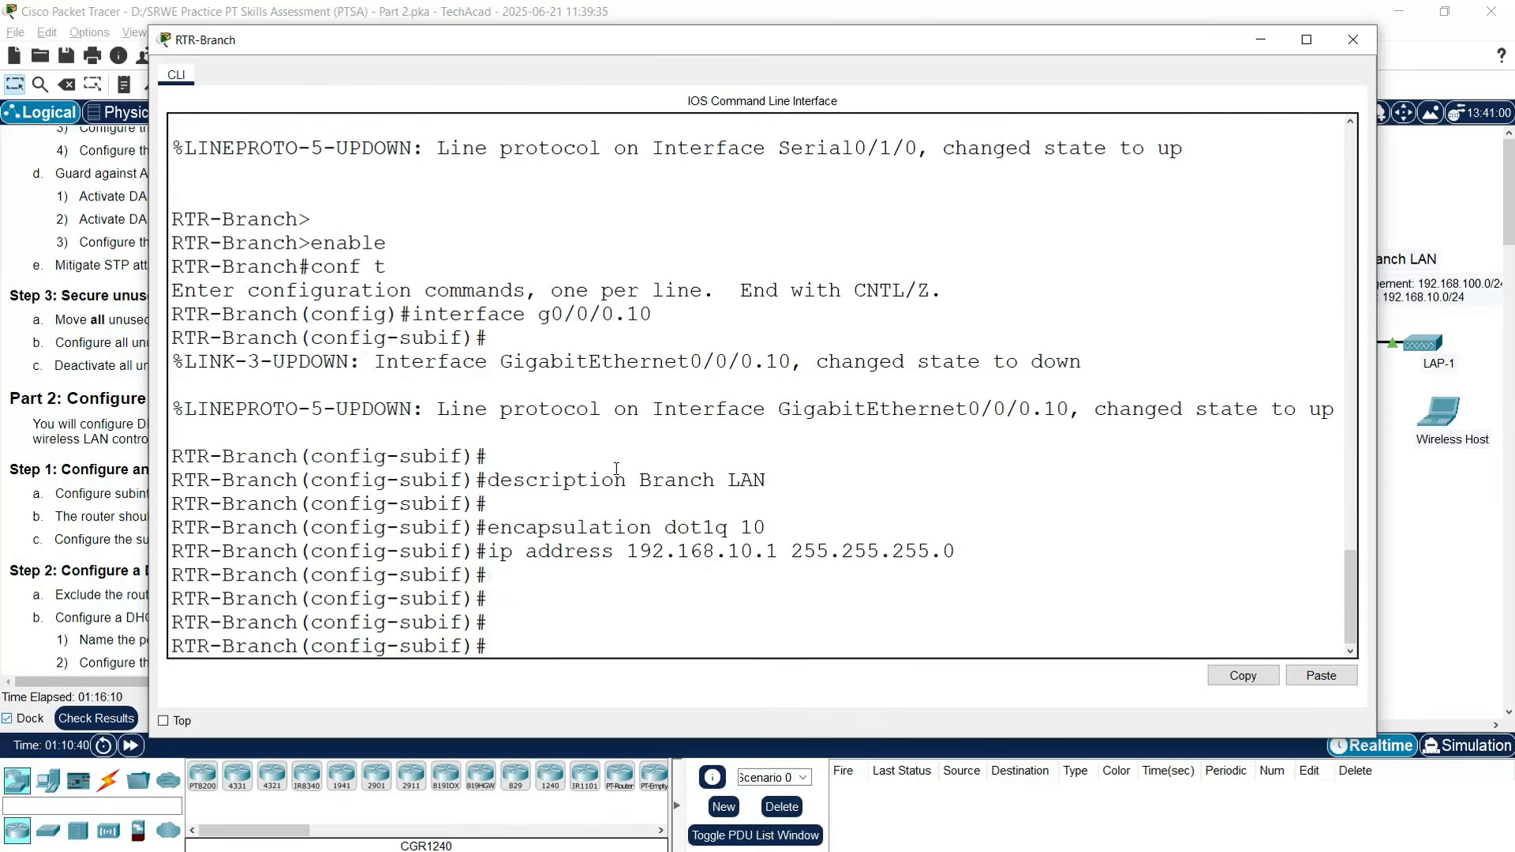
- Close the console, find the WLC's WLAN 10 address in the Addressing Table, and reopen RTR-Branch
left_click(1349, 43)
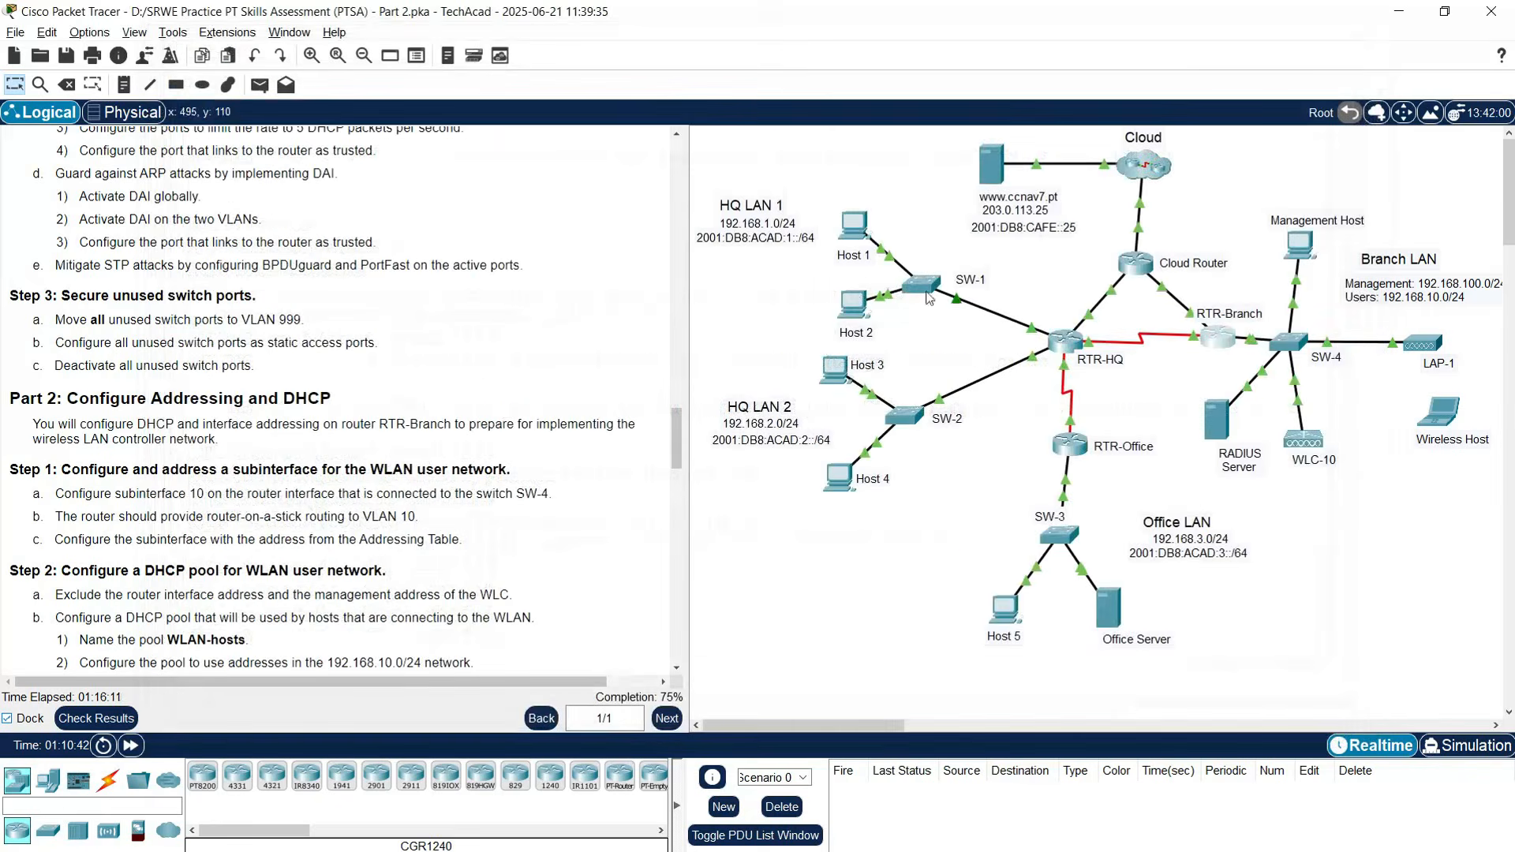
scroll(45, 333, "down", 4)
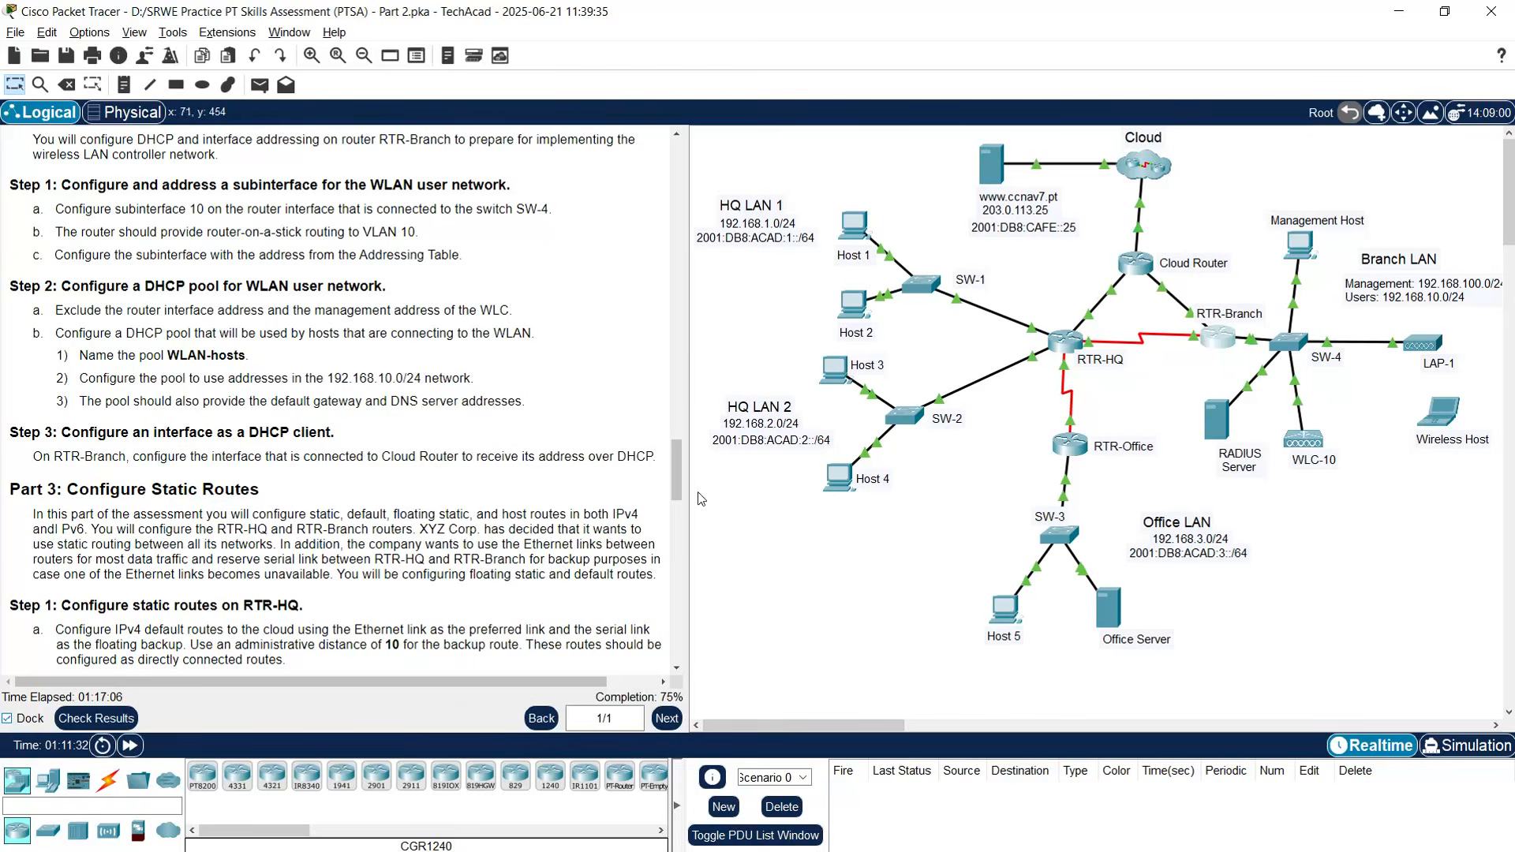
left_click_drag(675, 473, 682, 240)
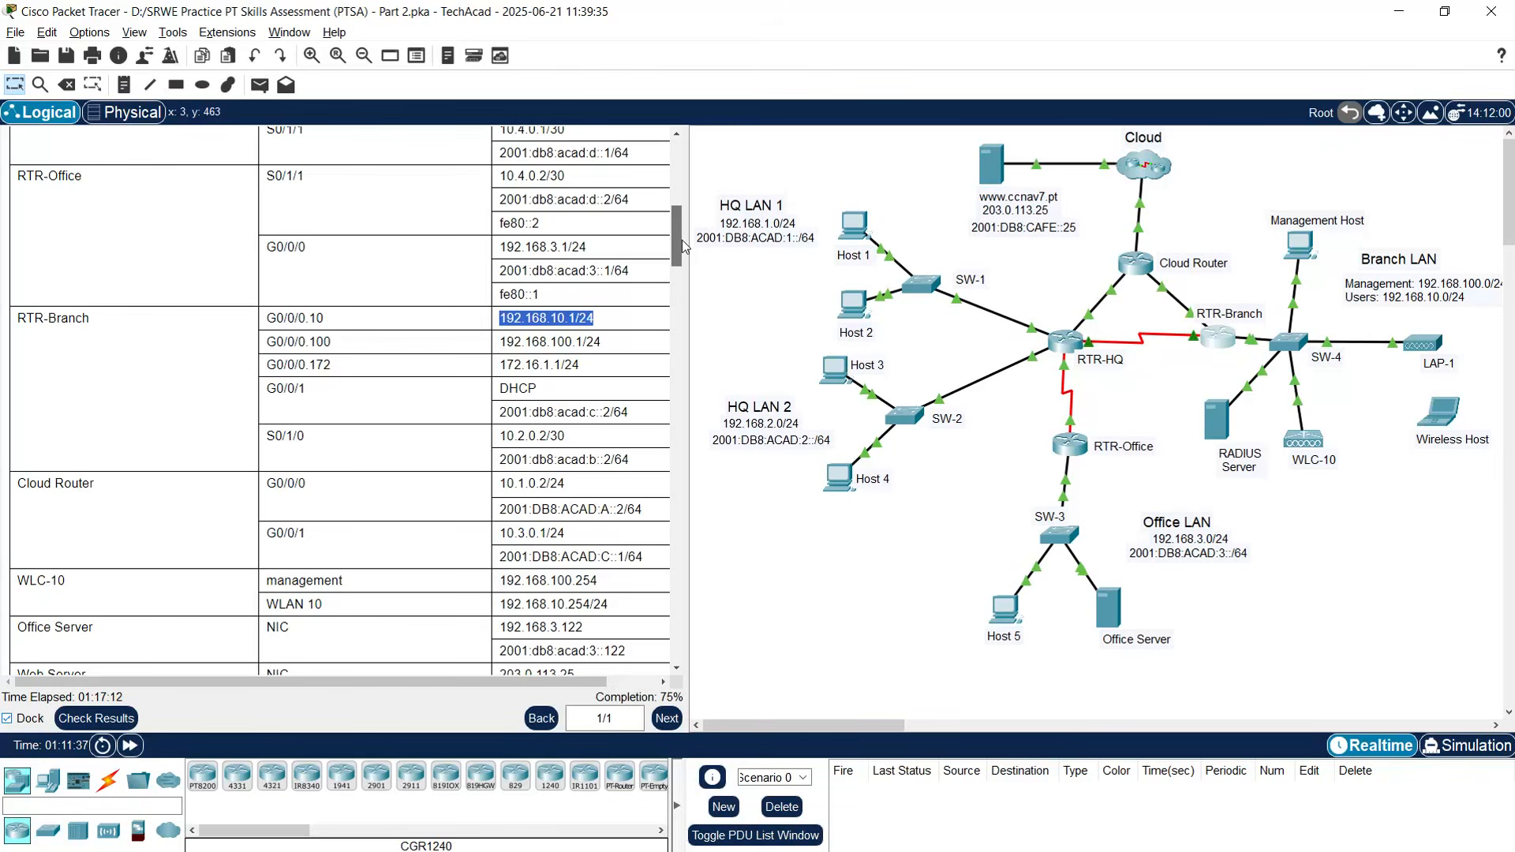
left_click_drag(681, 240, 680, 262)
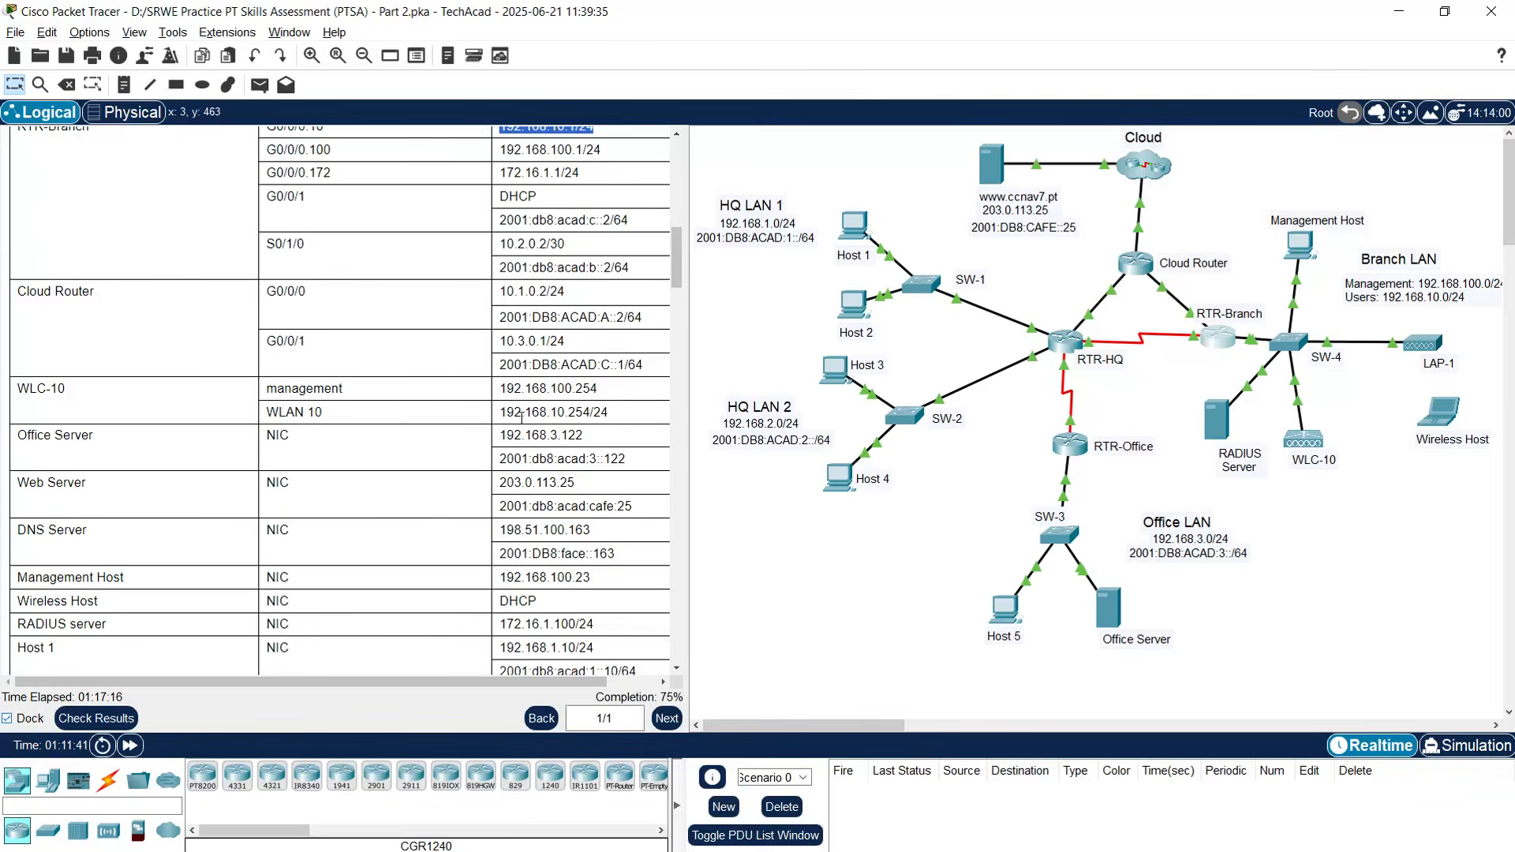
left_click_drag(500, 415, 609, 416)
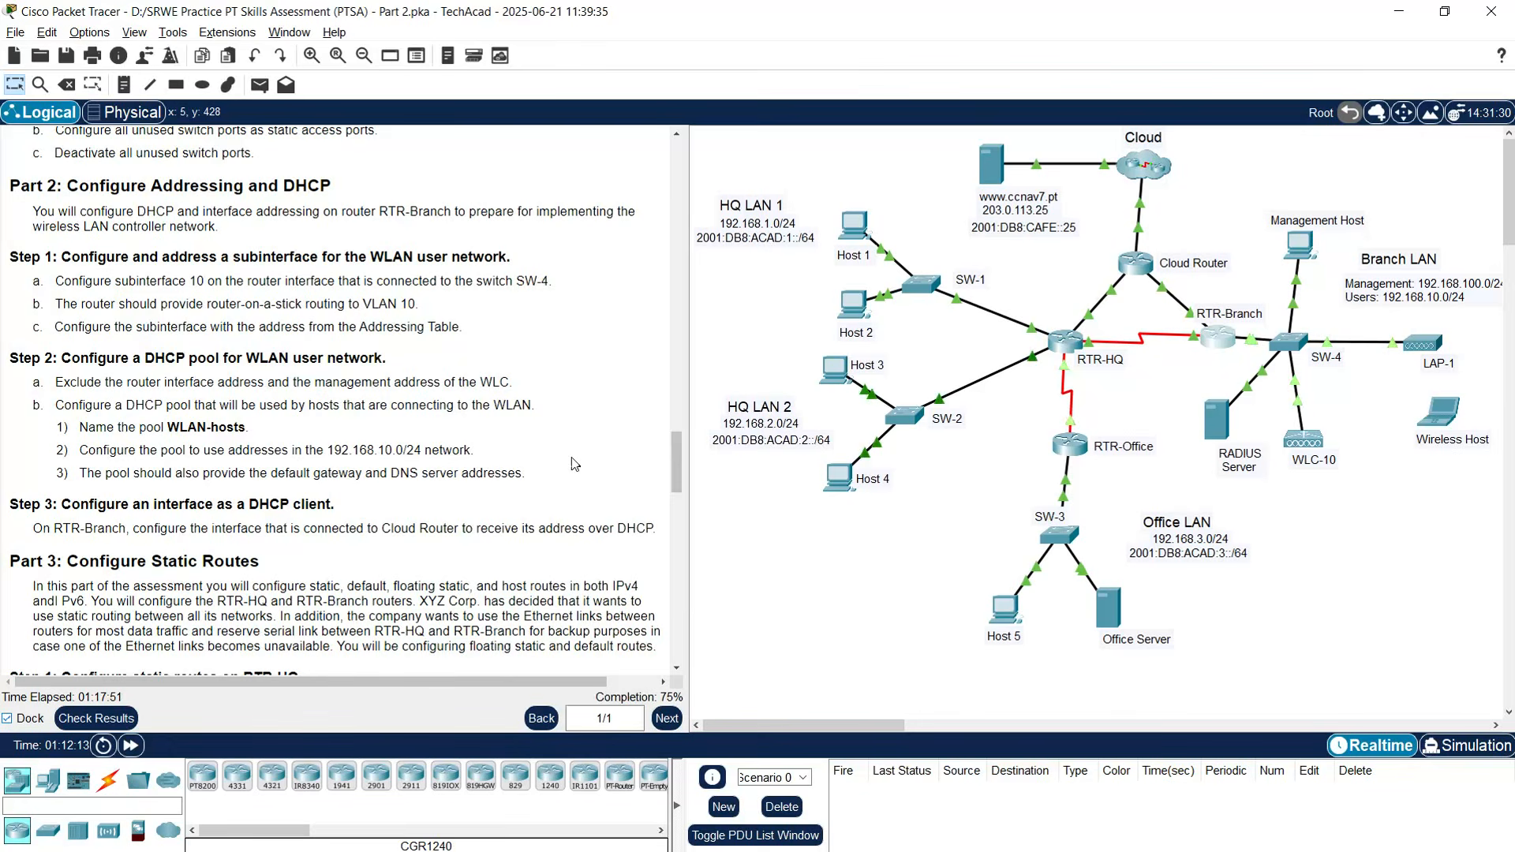
left_click(1218, 338)
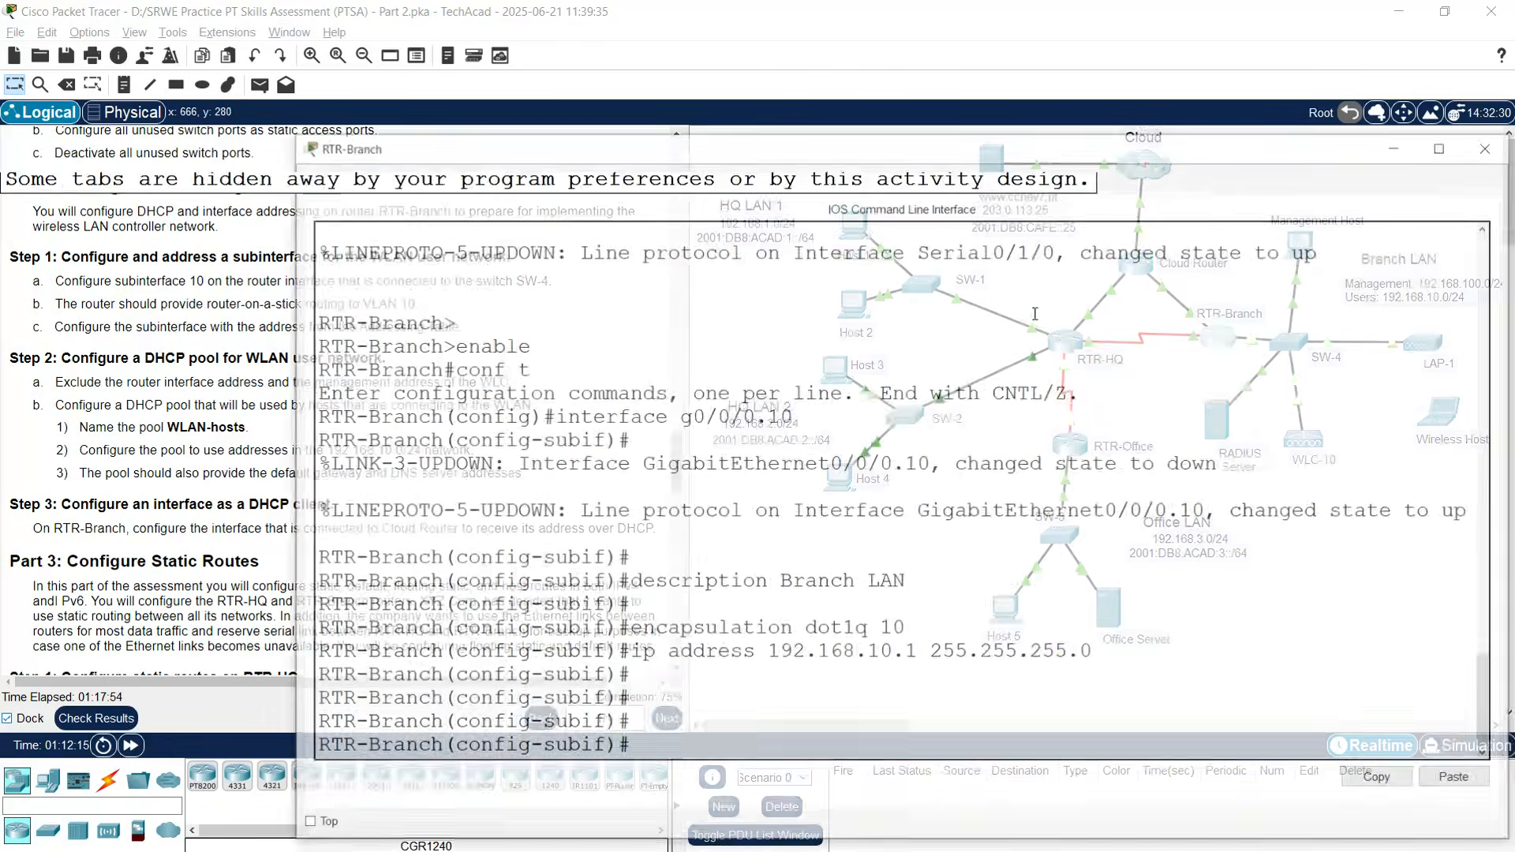
- Add DHCP excluded addresses 192.168.10.1 and 192.168.10.254 on RTR-Branch, then close its console
left_click_drag(797, 158, 696, 56)
left_click(577, 647)
key("Return")
key("Return")
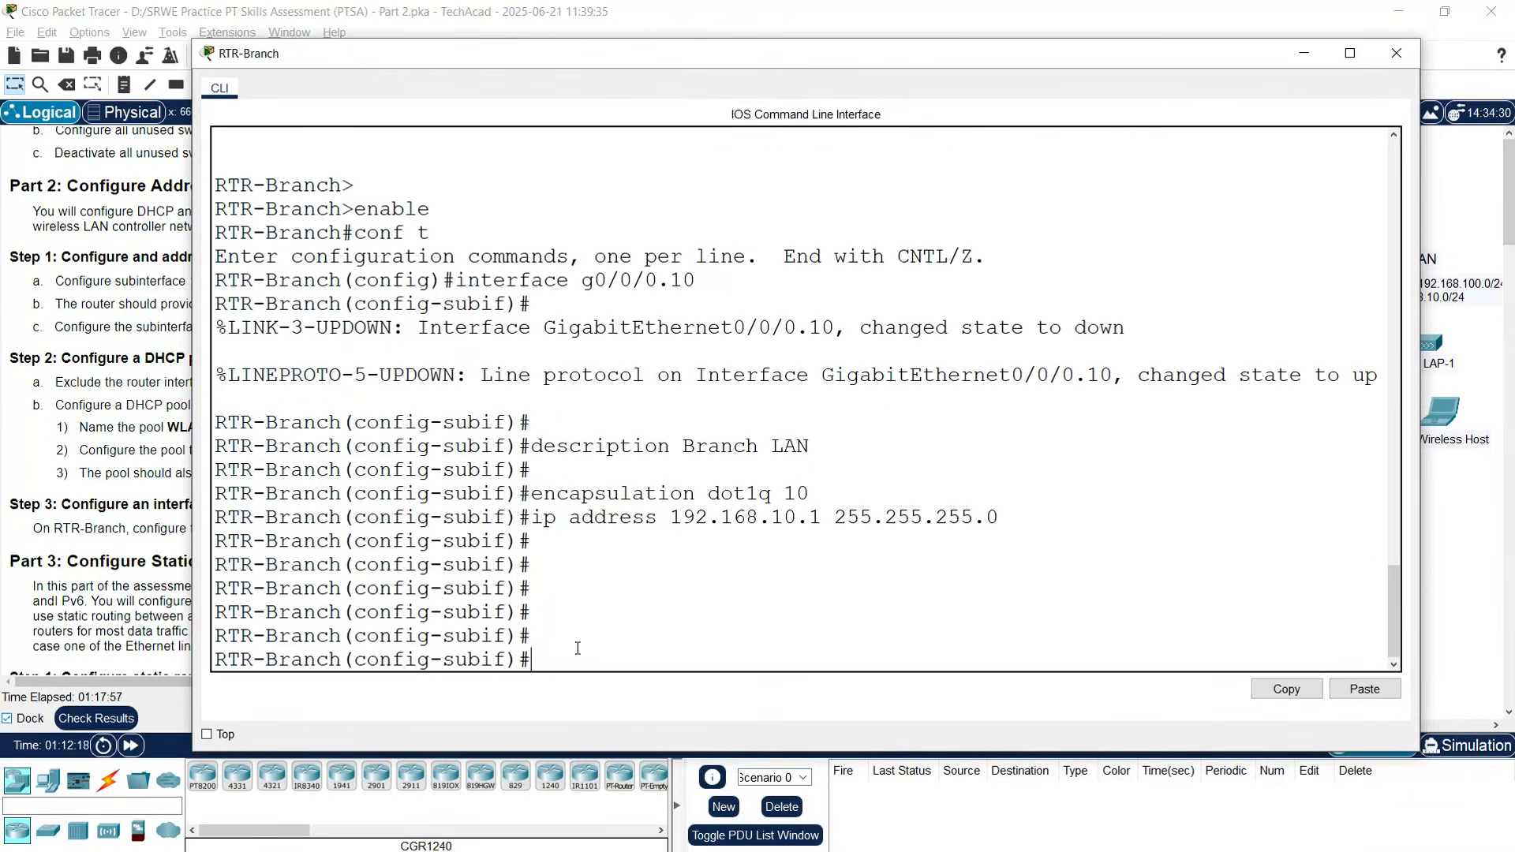
type("exit")
key("Return")
key("Return")
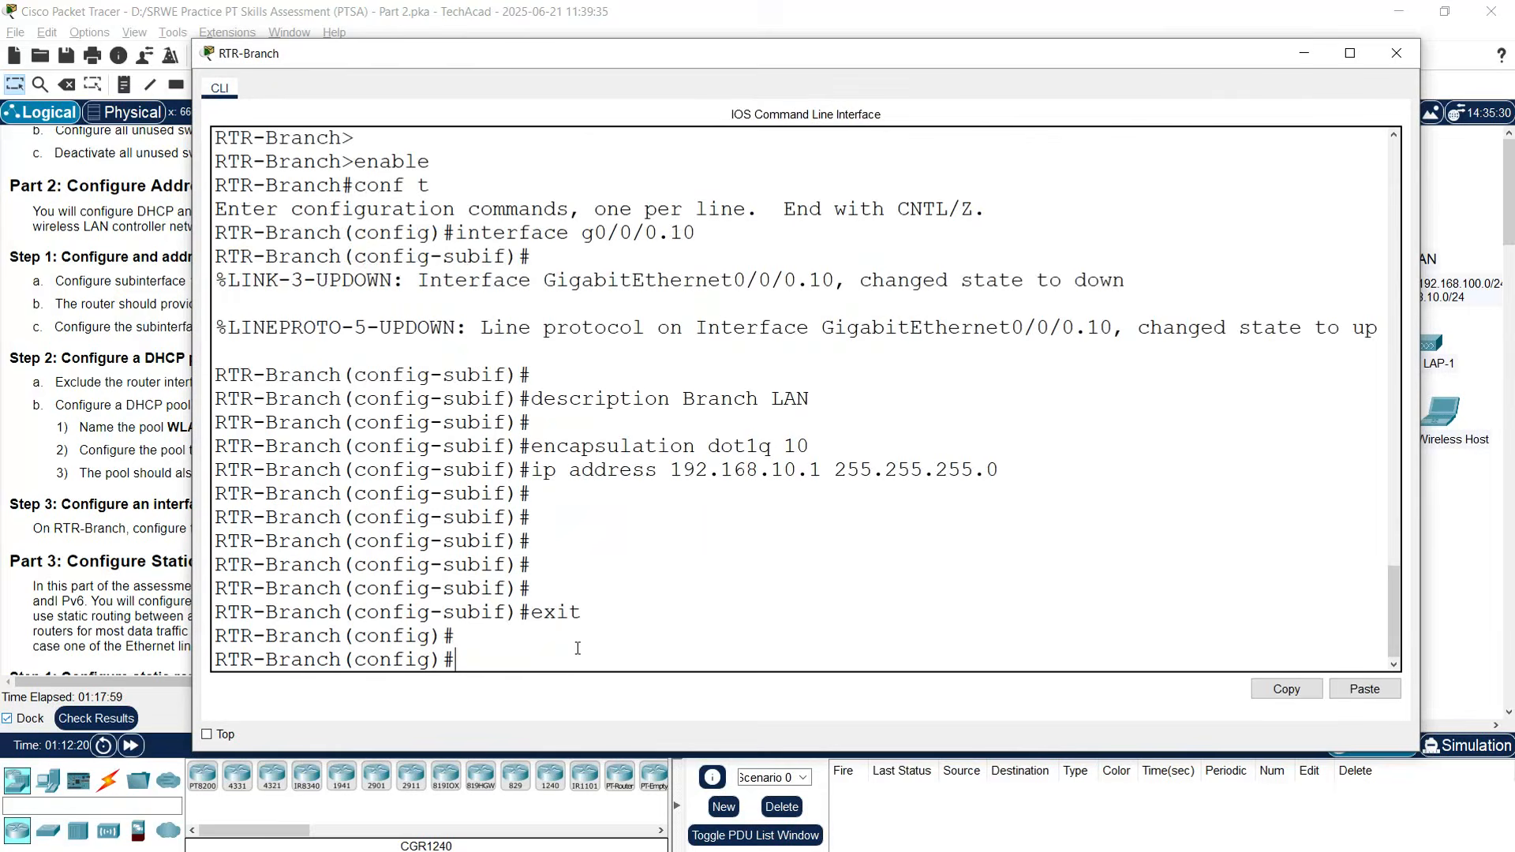
type("ip dhcp excluded-a")
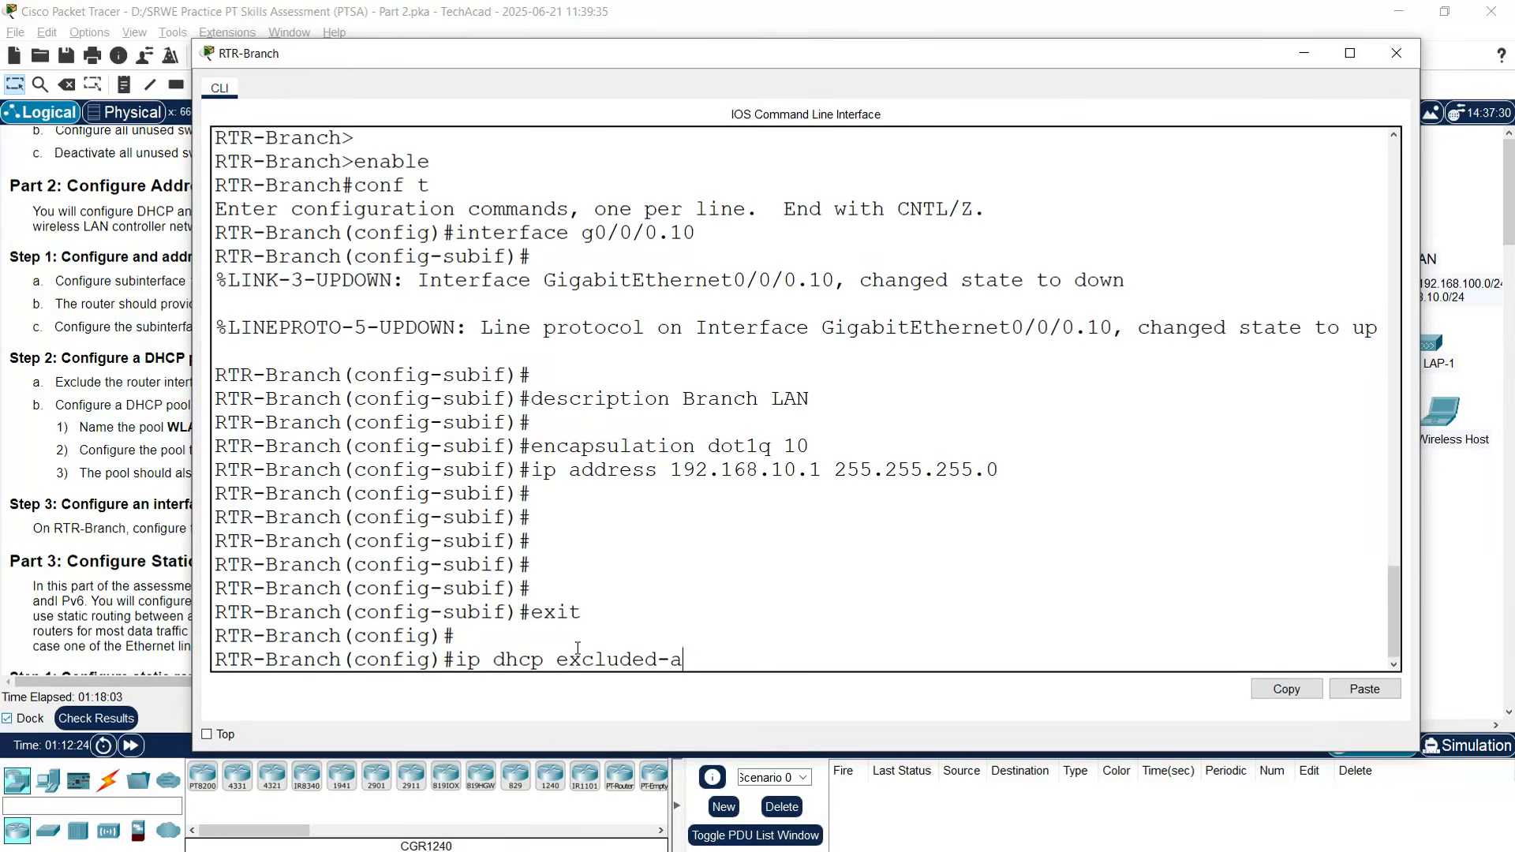
type("ddress 192.168")
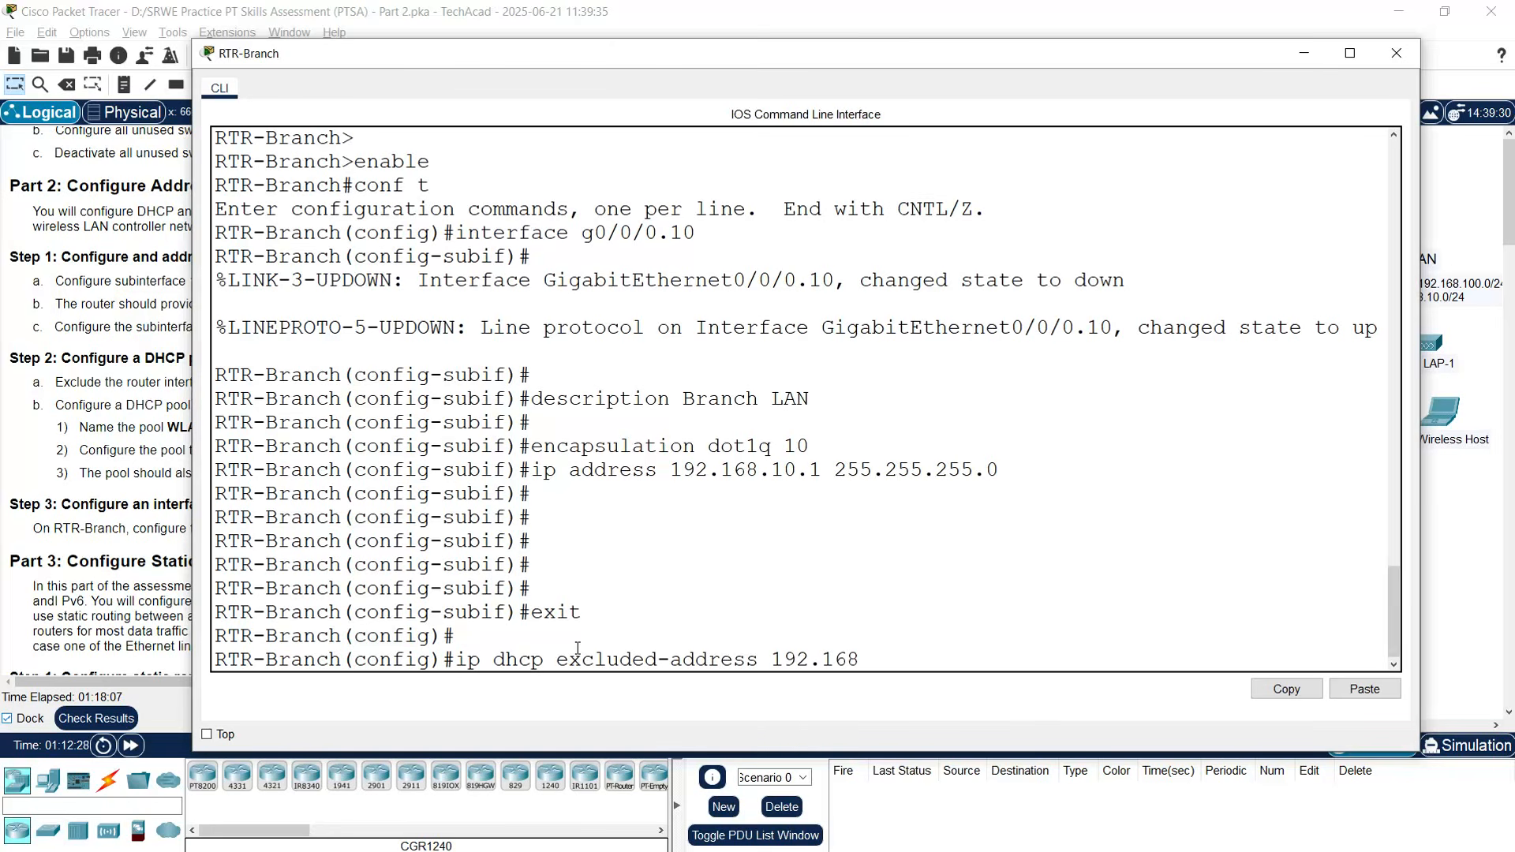
type(".10.1")
key("Return")
type("ip e")
key("BackSpace")
type("dh")
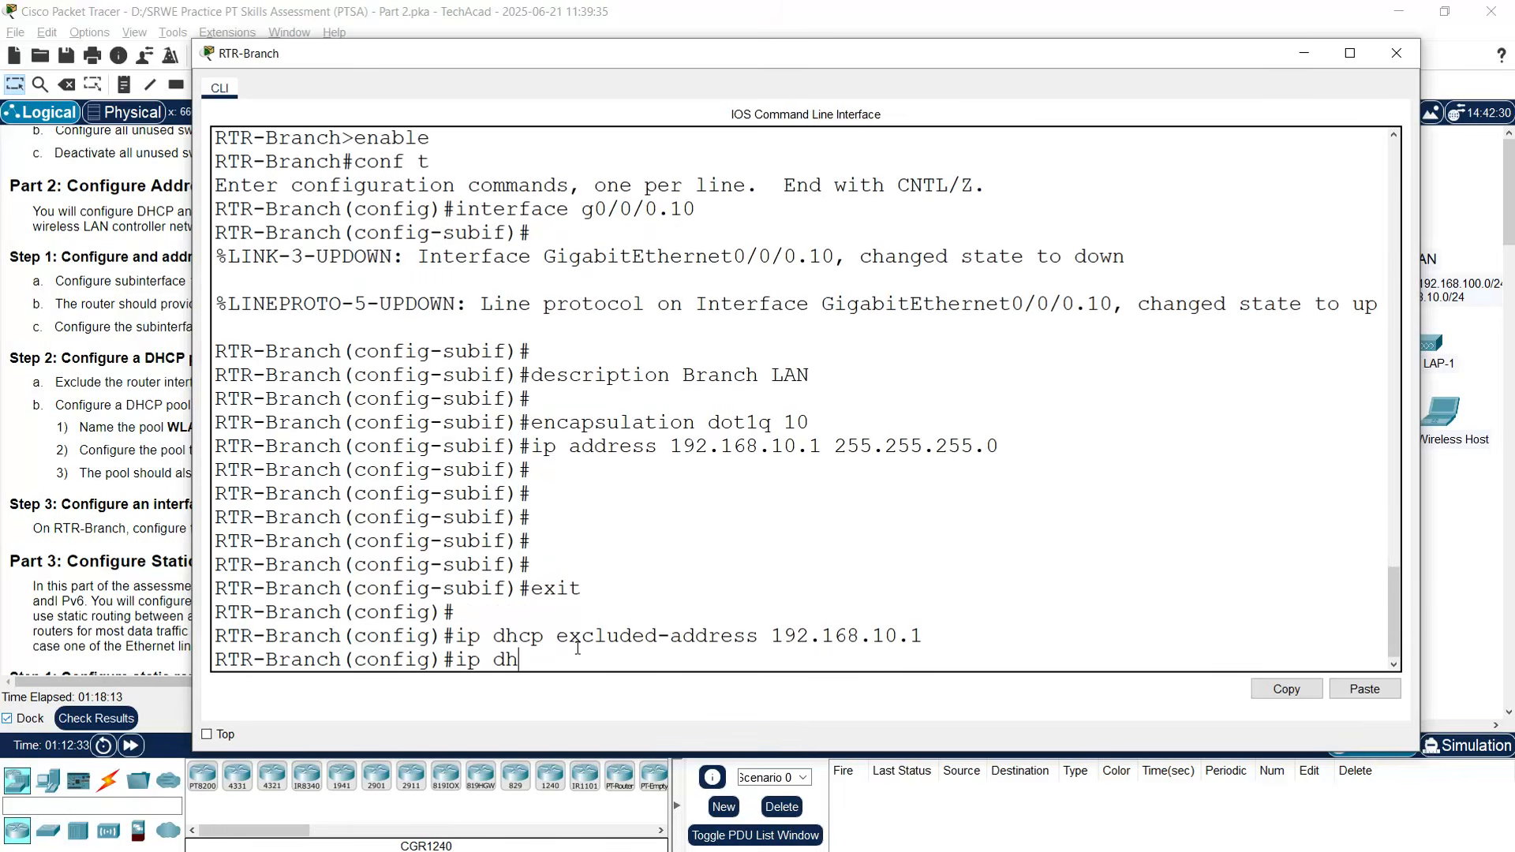
type("cp excluded-address")
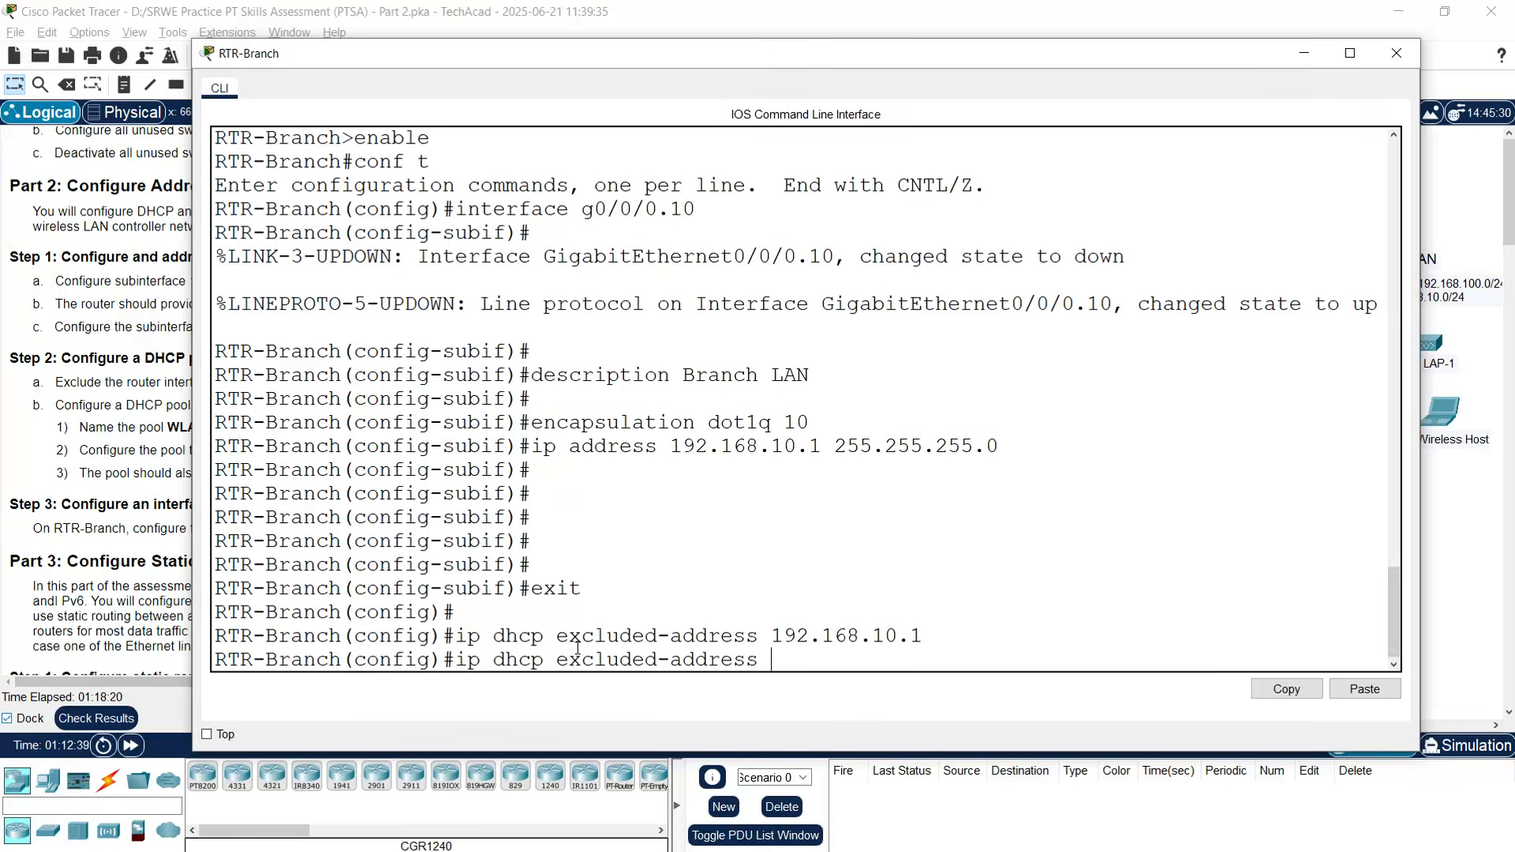
type(" 192.168.10.25")
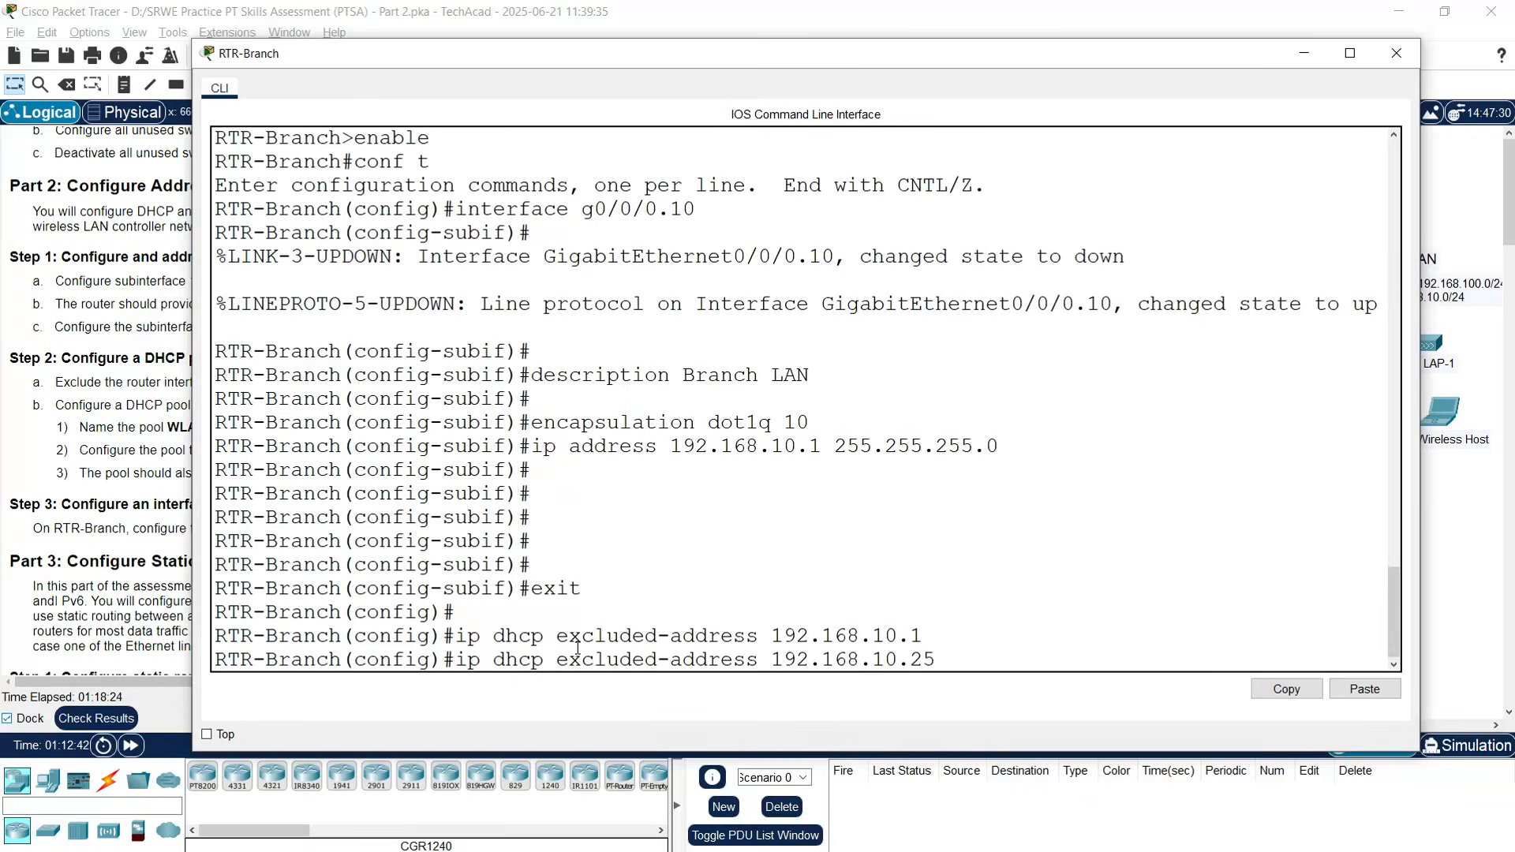
key("Return")
key("Return")
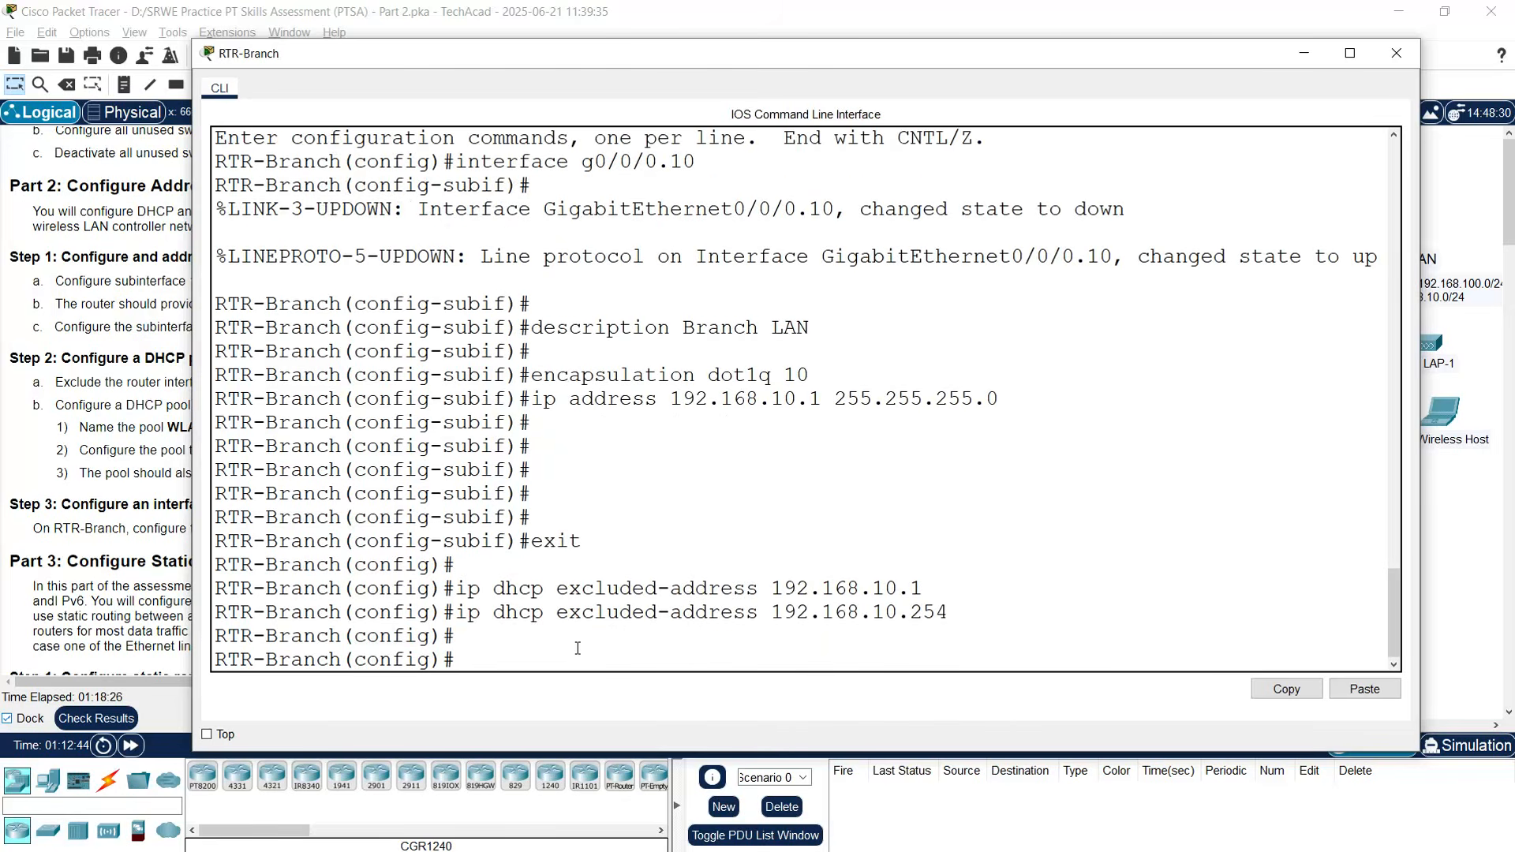
left_click(1388, 54)
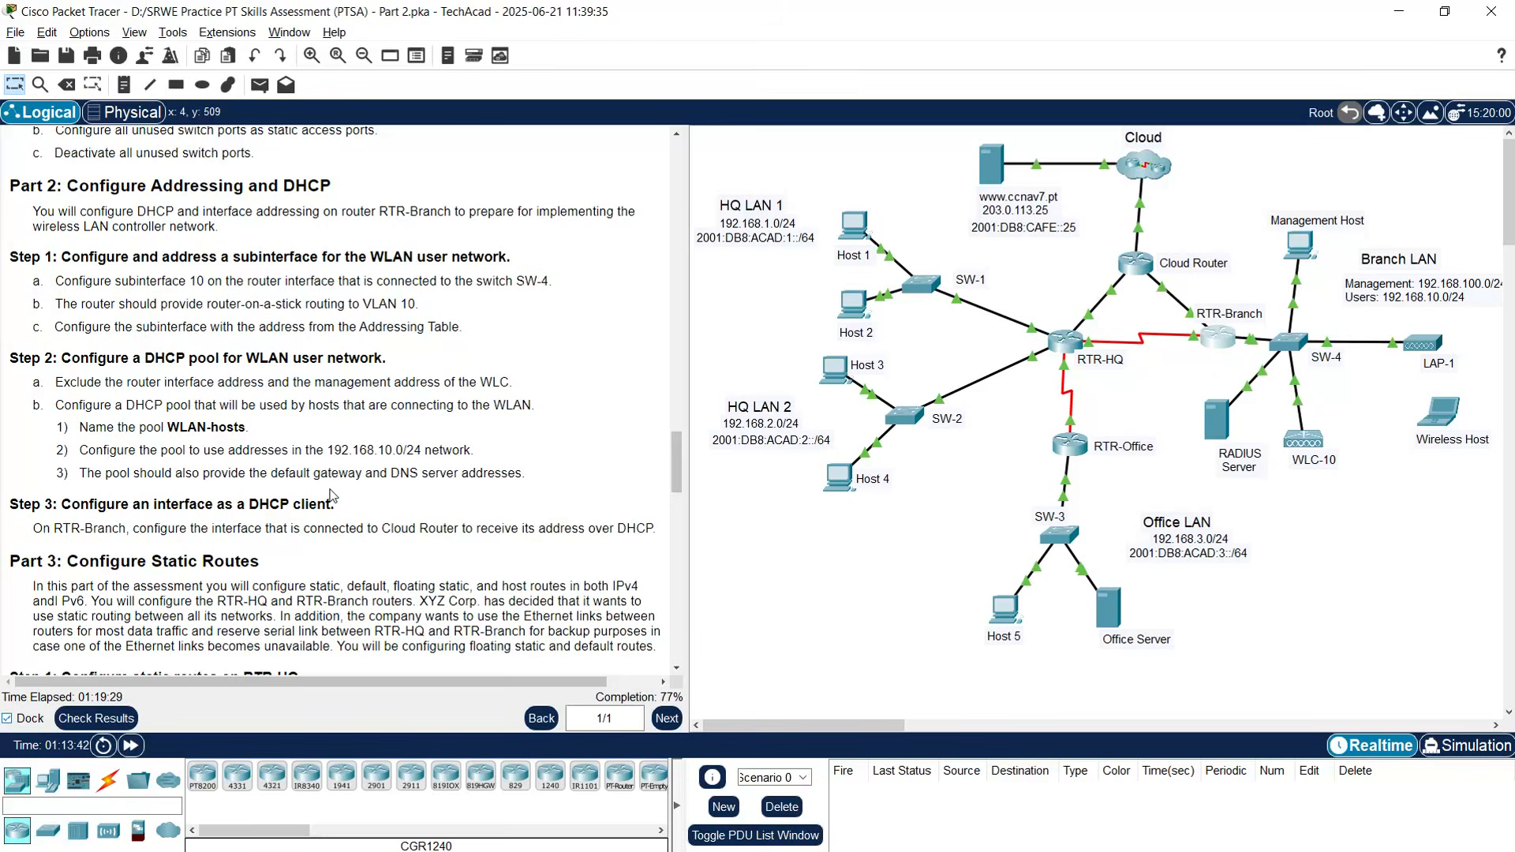
- Scroll the instructions panel to the next DHCP configuration task
left_click_drag(674, 474, 661, 296)
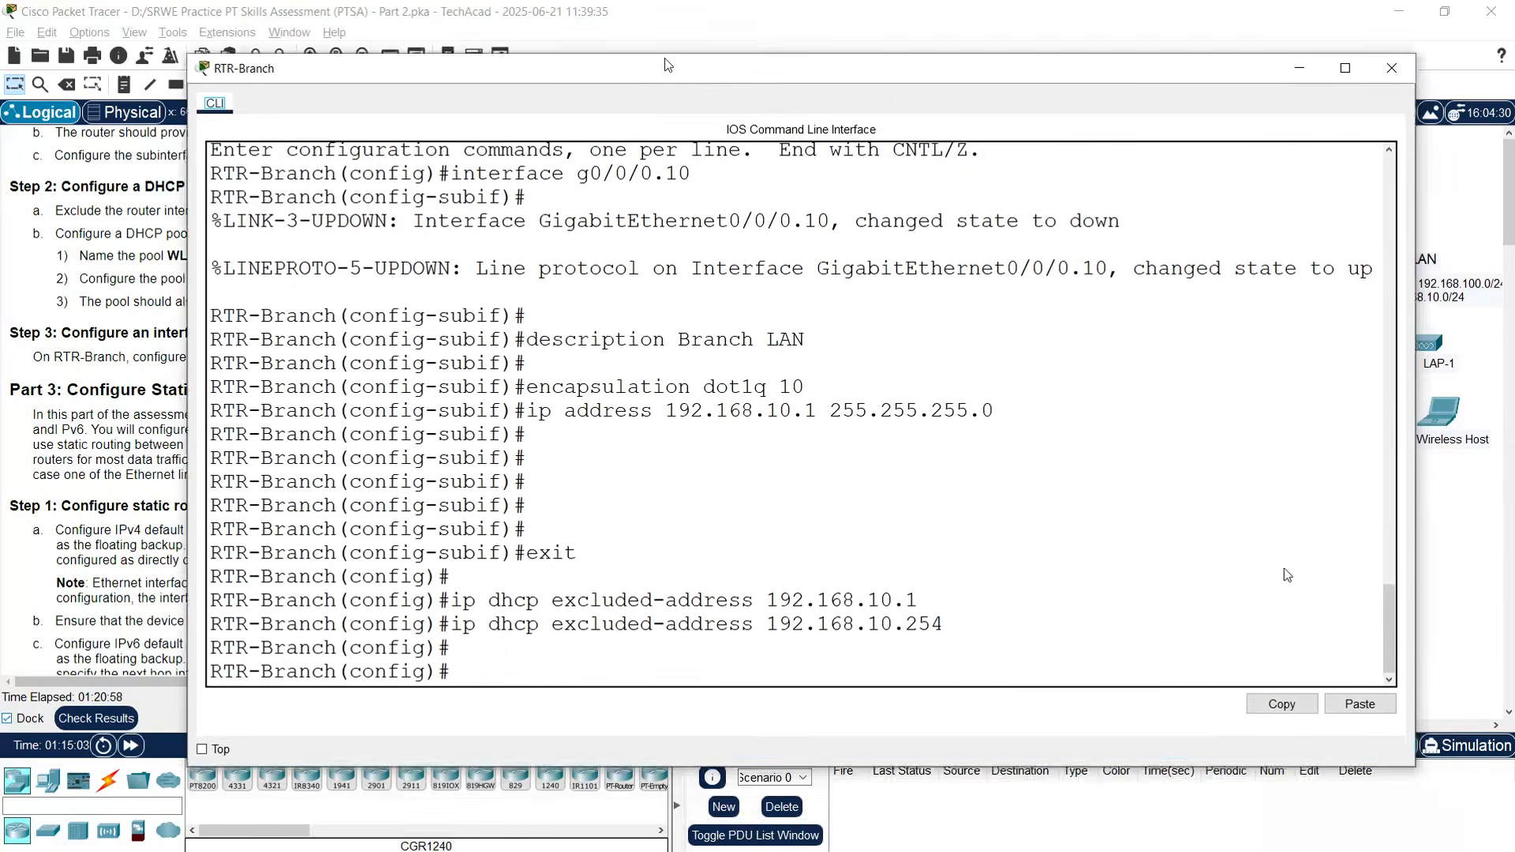
- Create pool WLAN-hosts: network 192.168.10.0/24, default router 192.168.10.1, DNS 198.51.100.163; close the console
key("Return")
key("Return")
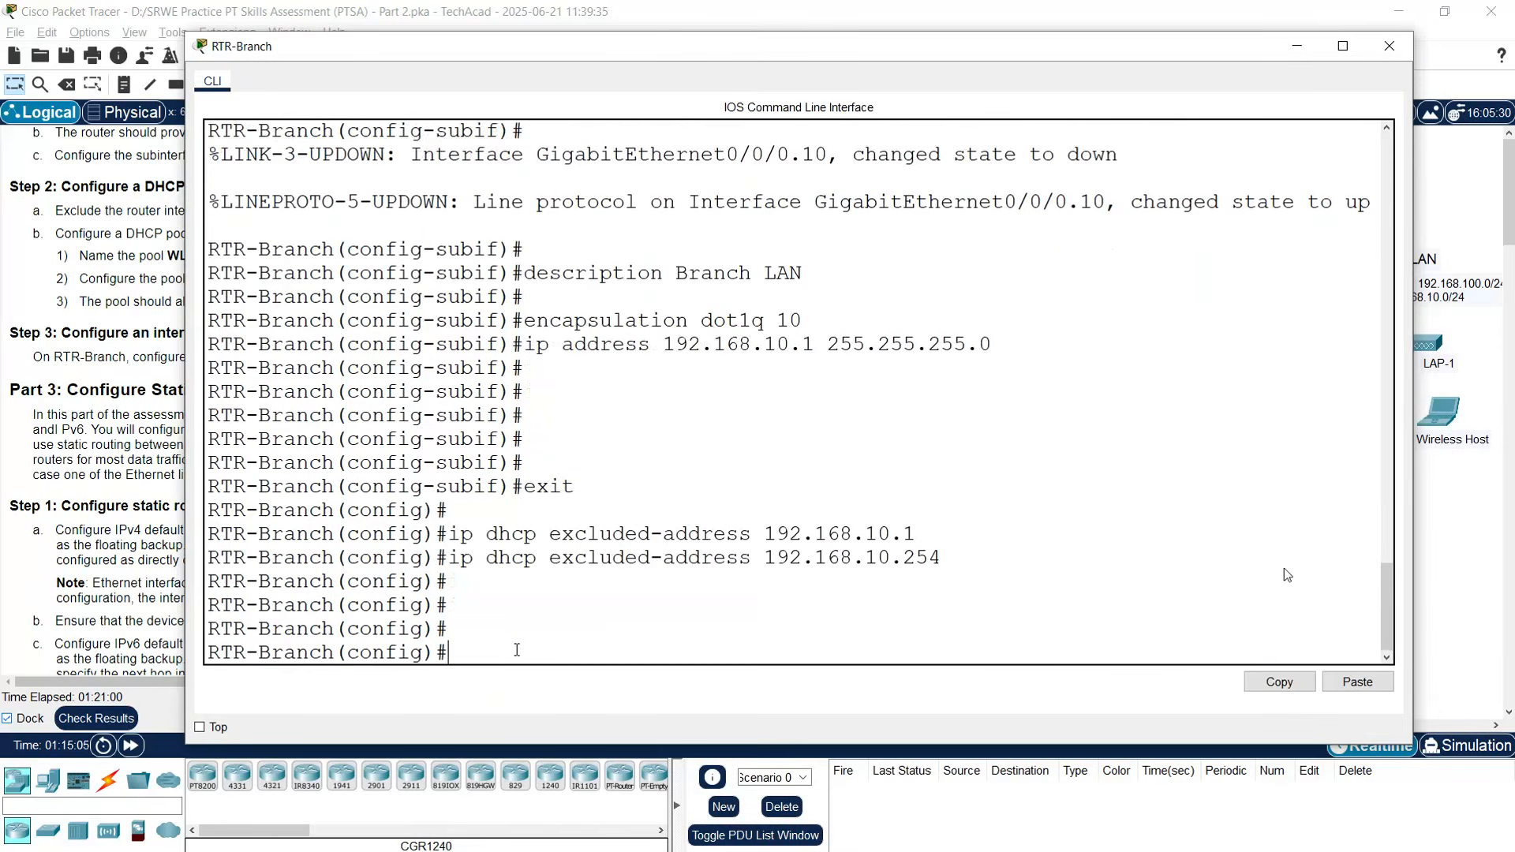
type("dhcp pool WL")
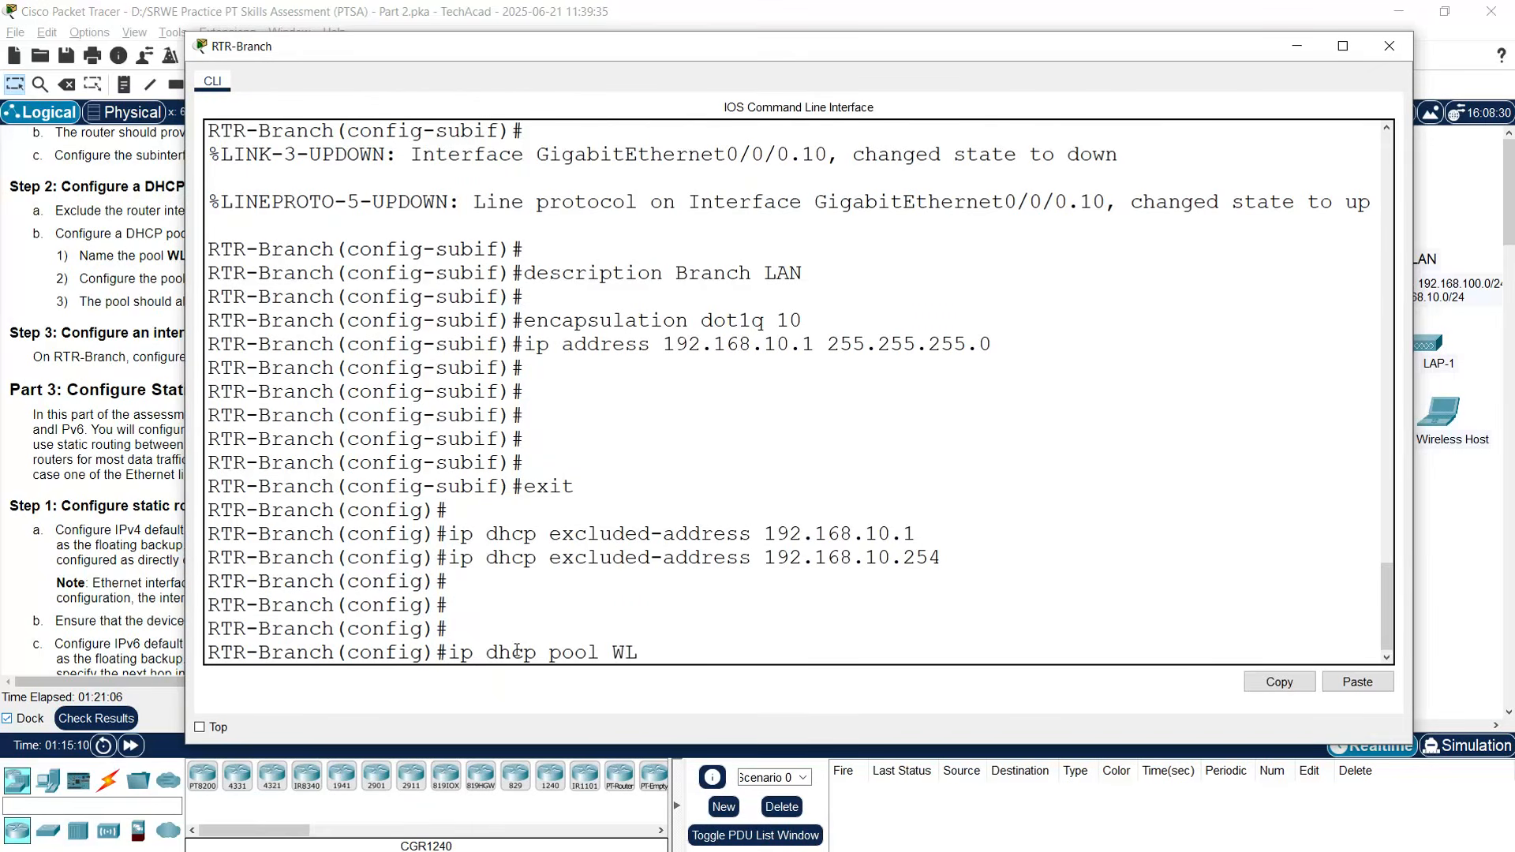
type("AN-hosts")
key("Return")
type("network ")
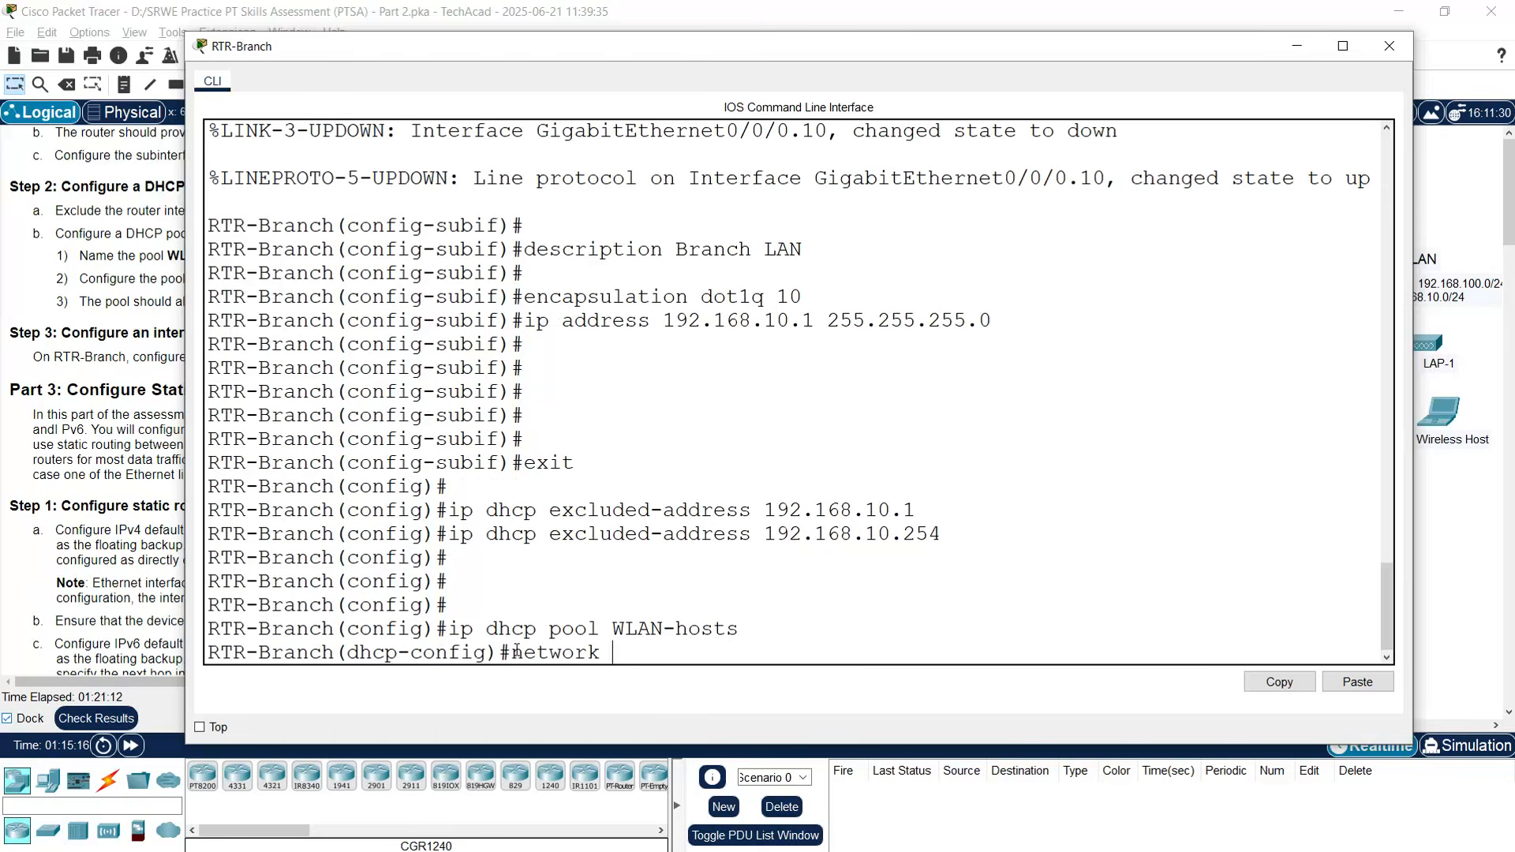
type("192.168.10")
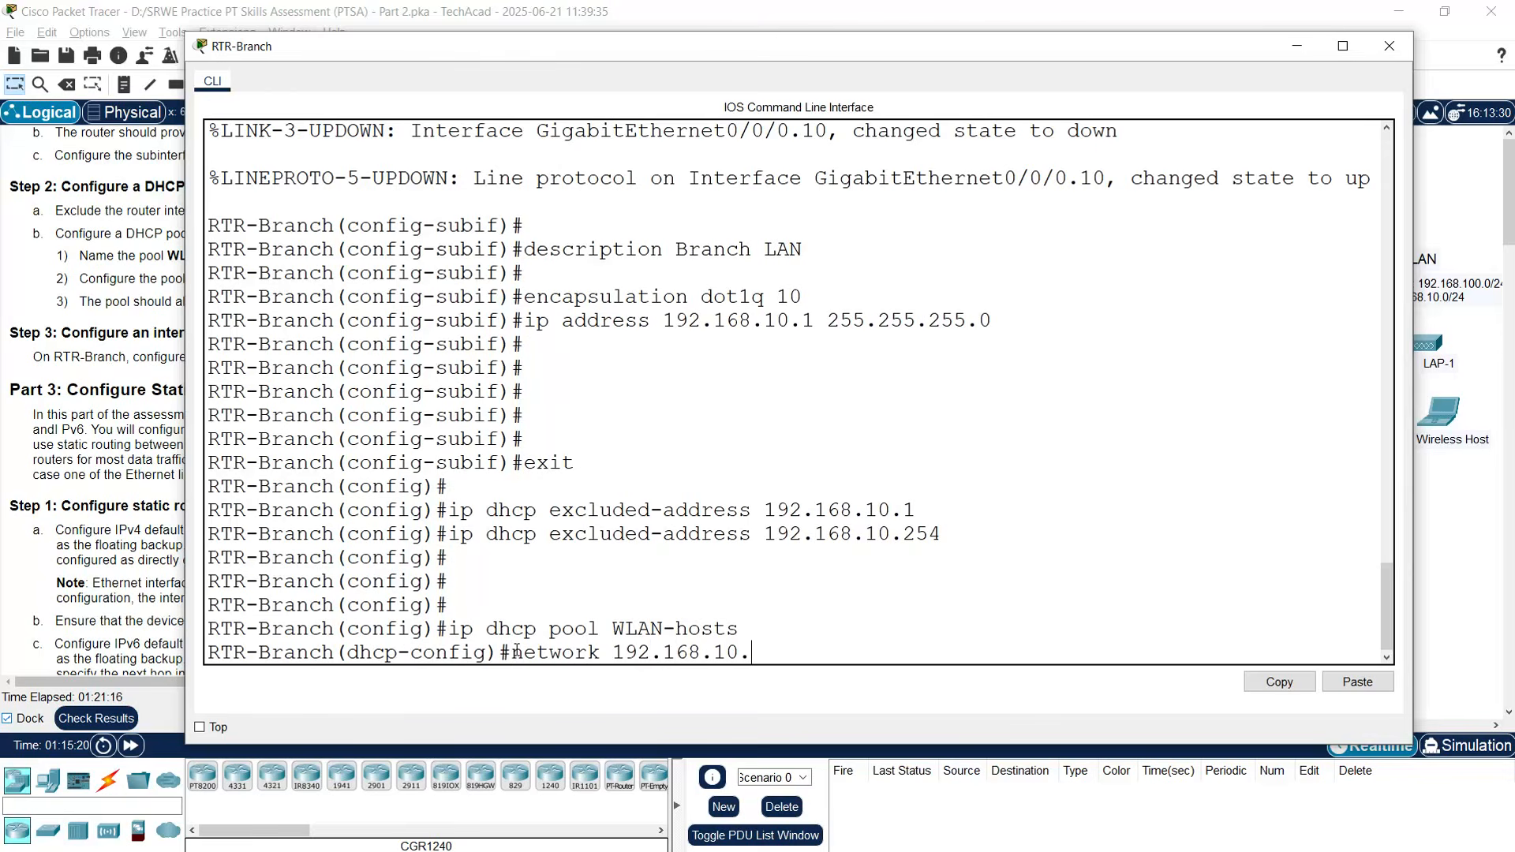
type(".0 255.255.255.0")
key("Return")
key("Return")
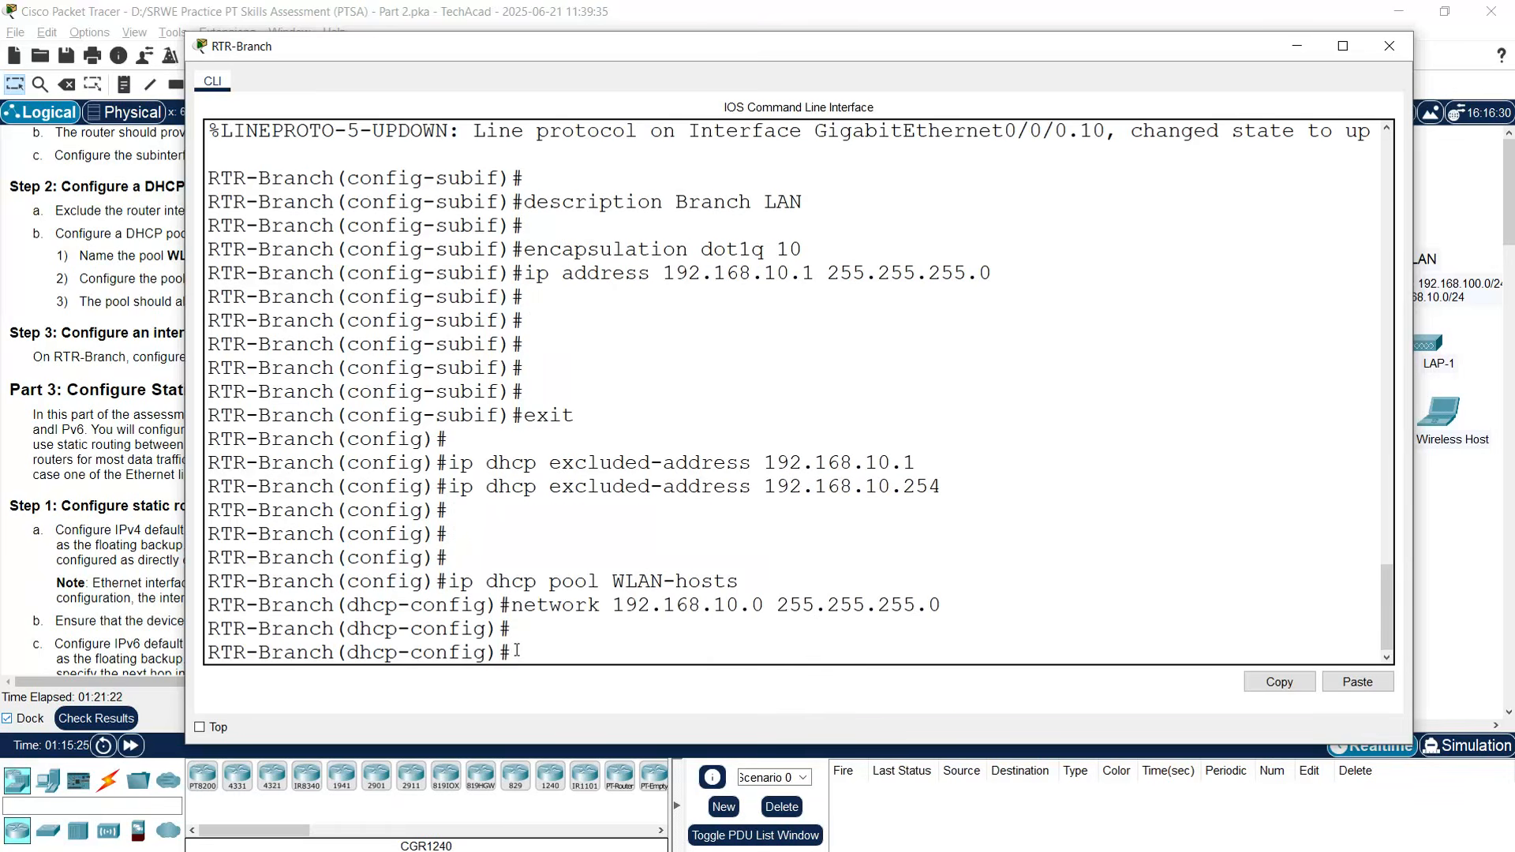
type("default-router")
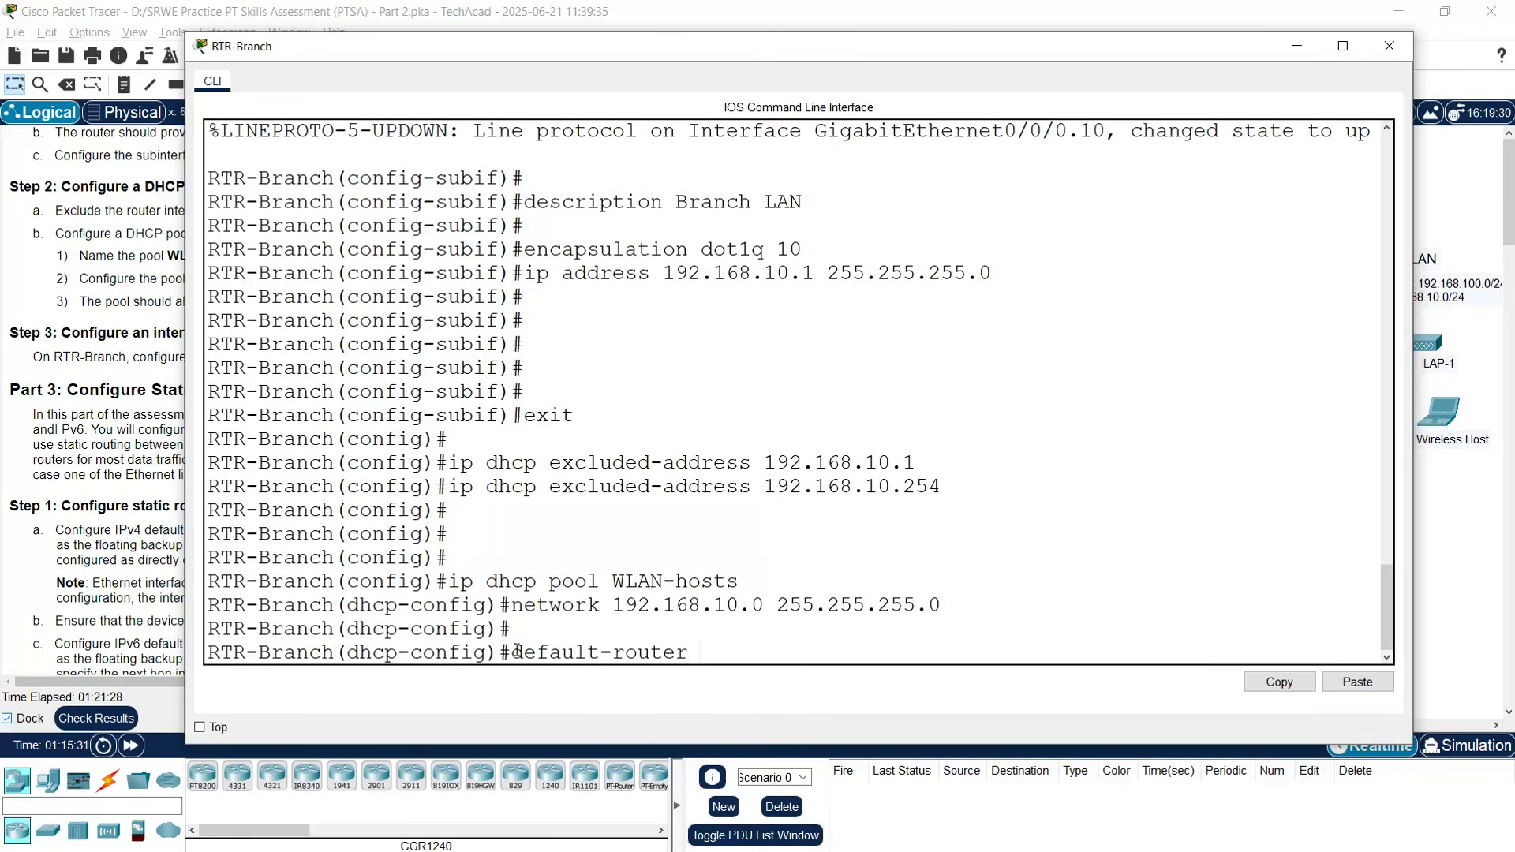
type(" 192.168.10.1")
key("Return")
type("dns-ser")
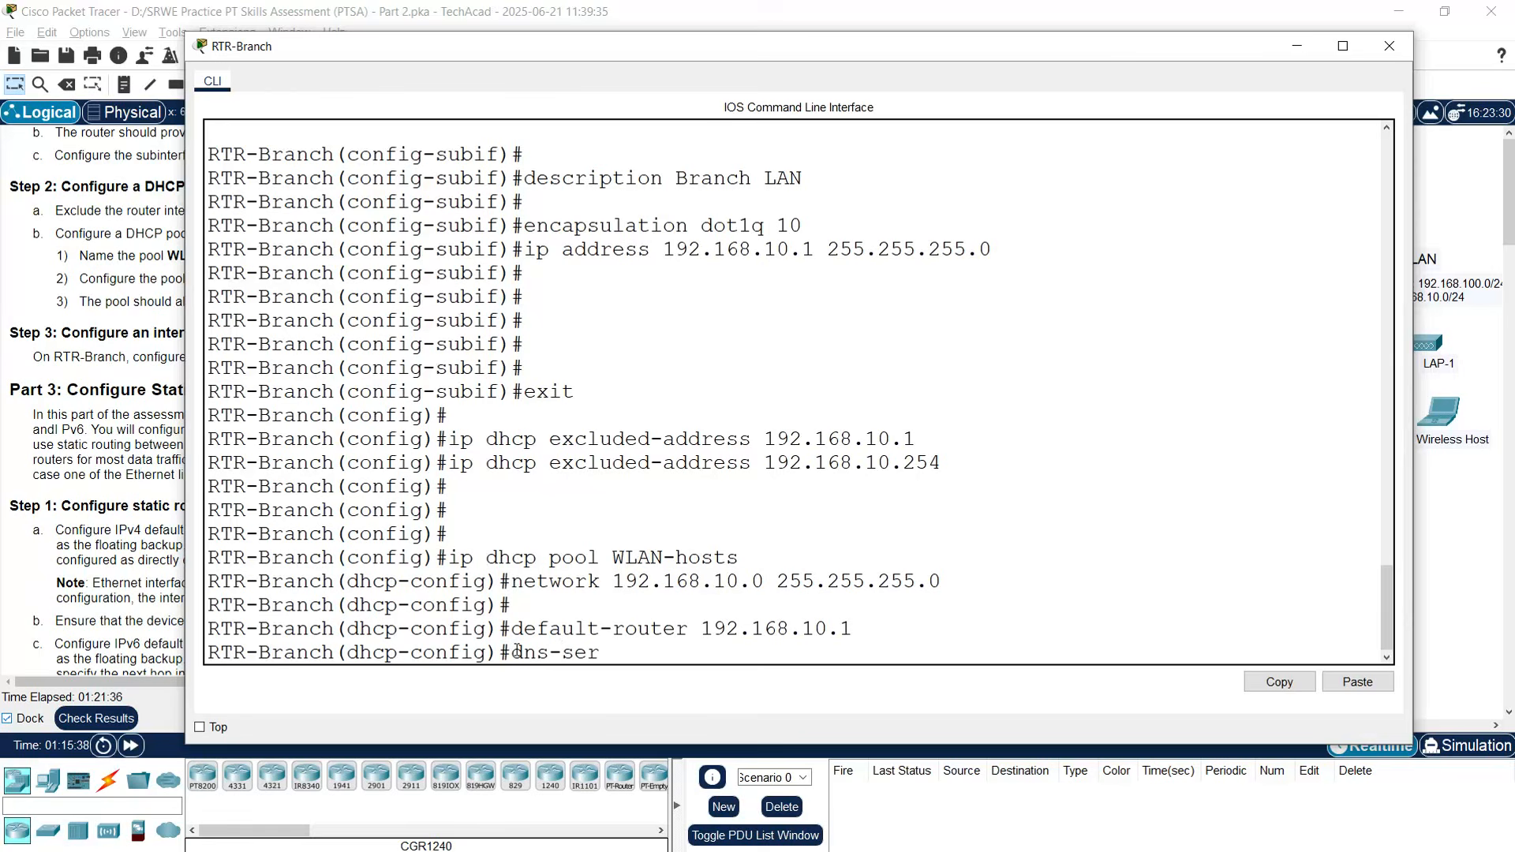
type("ver 198.51.100.1")
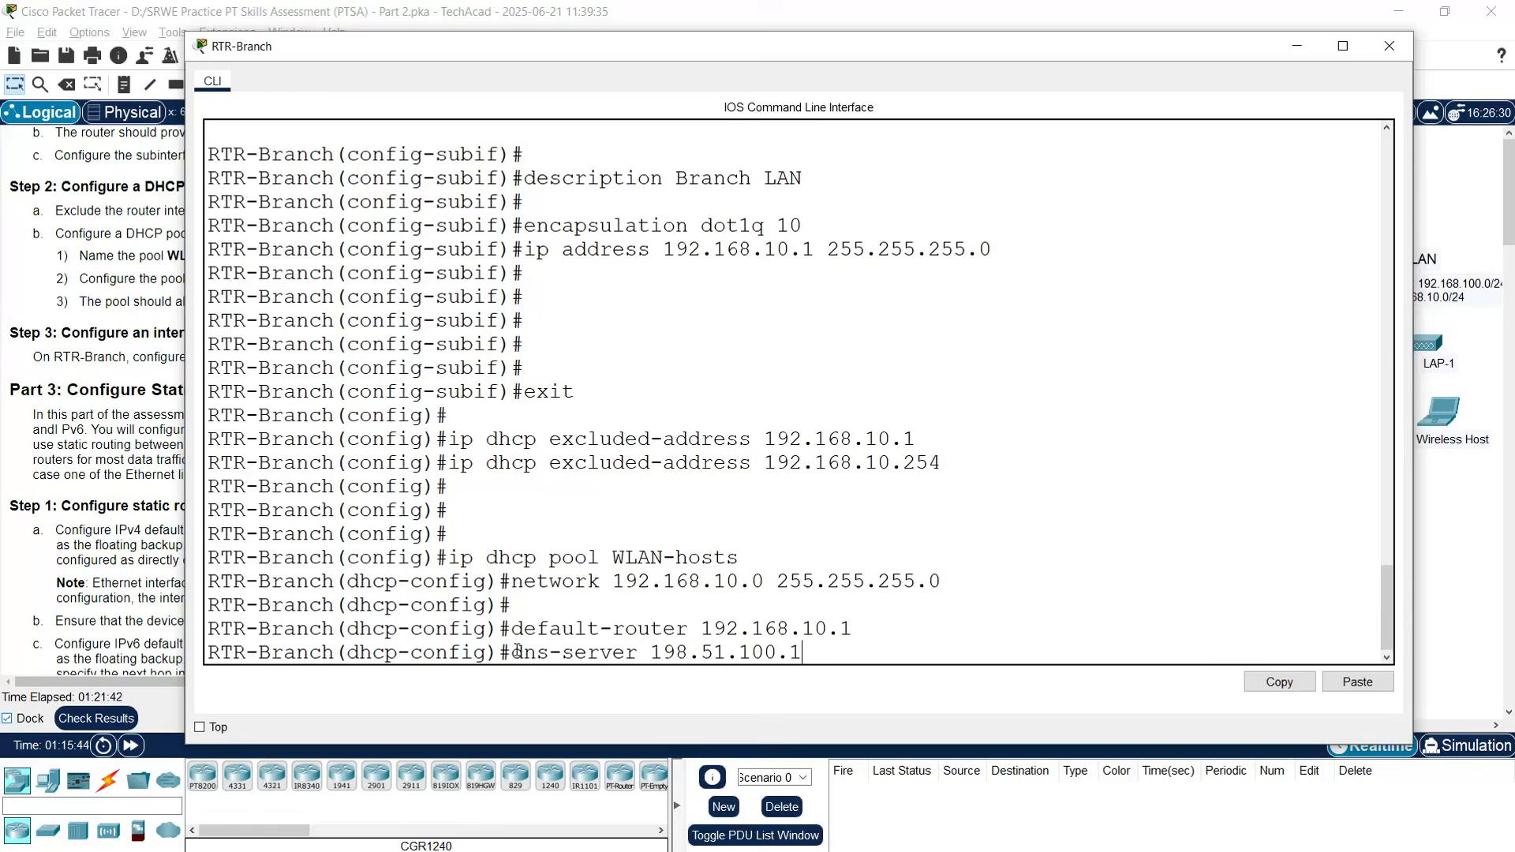
type("64")
key("BackSpace")
type("3")
key("Return")
key("Return")
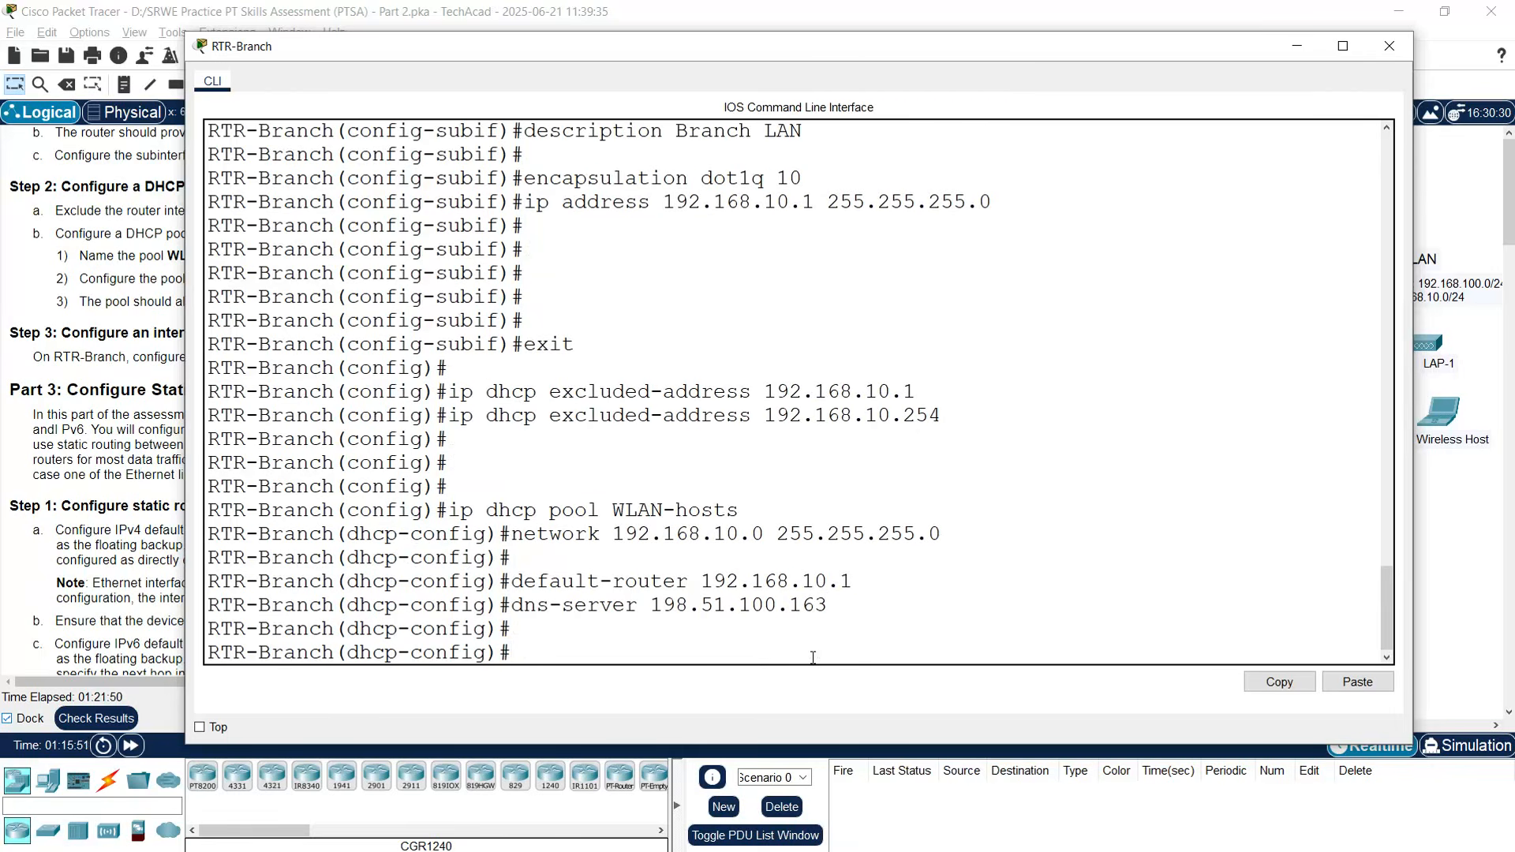
left_click(1387, 48)
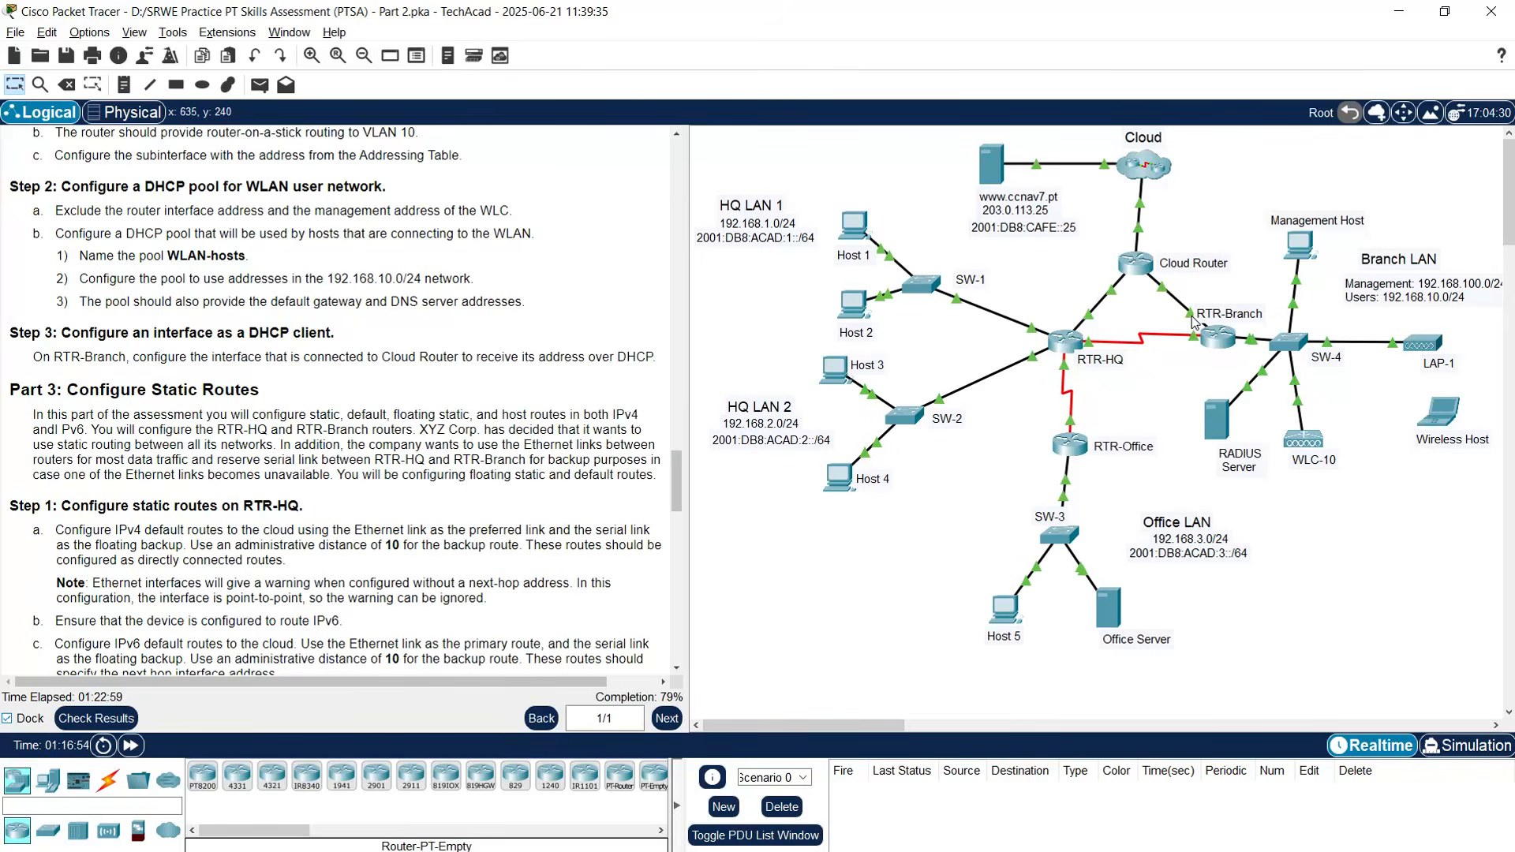
mouse_move(1195, 318)
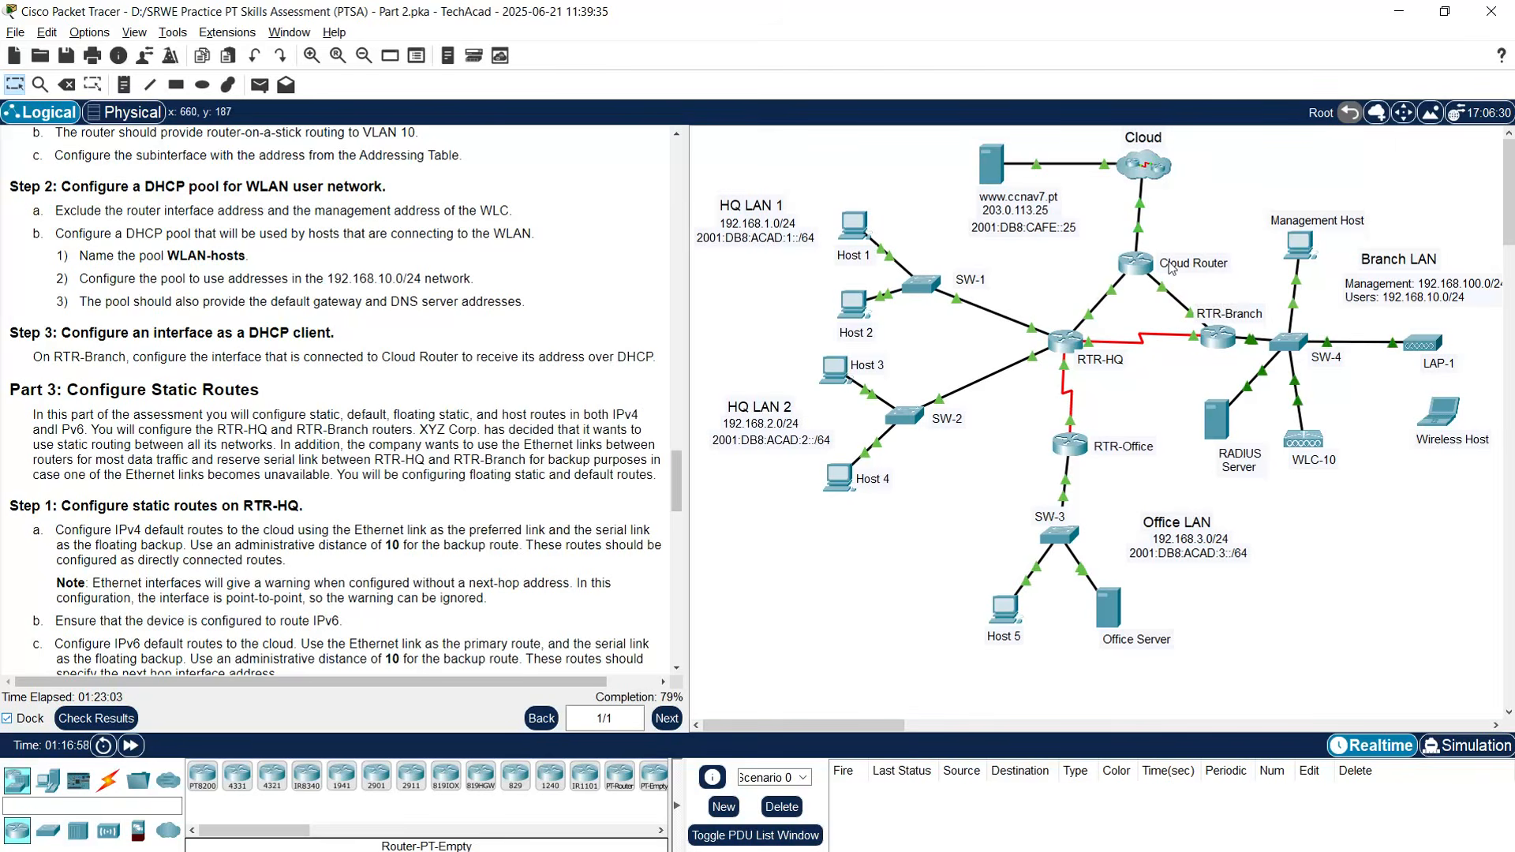
- Set RTR-Branch G0/0/1 to ip address dhcp and highlight its assigned address 10.3.0.2/255.255.255.252
left_click(1219, 337)
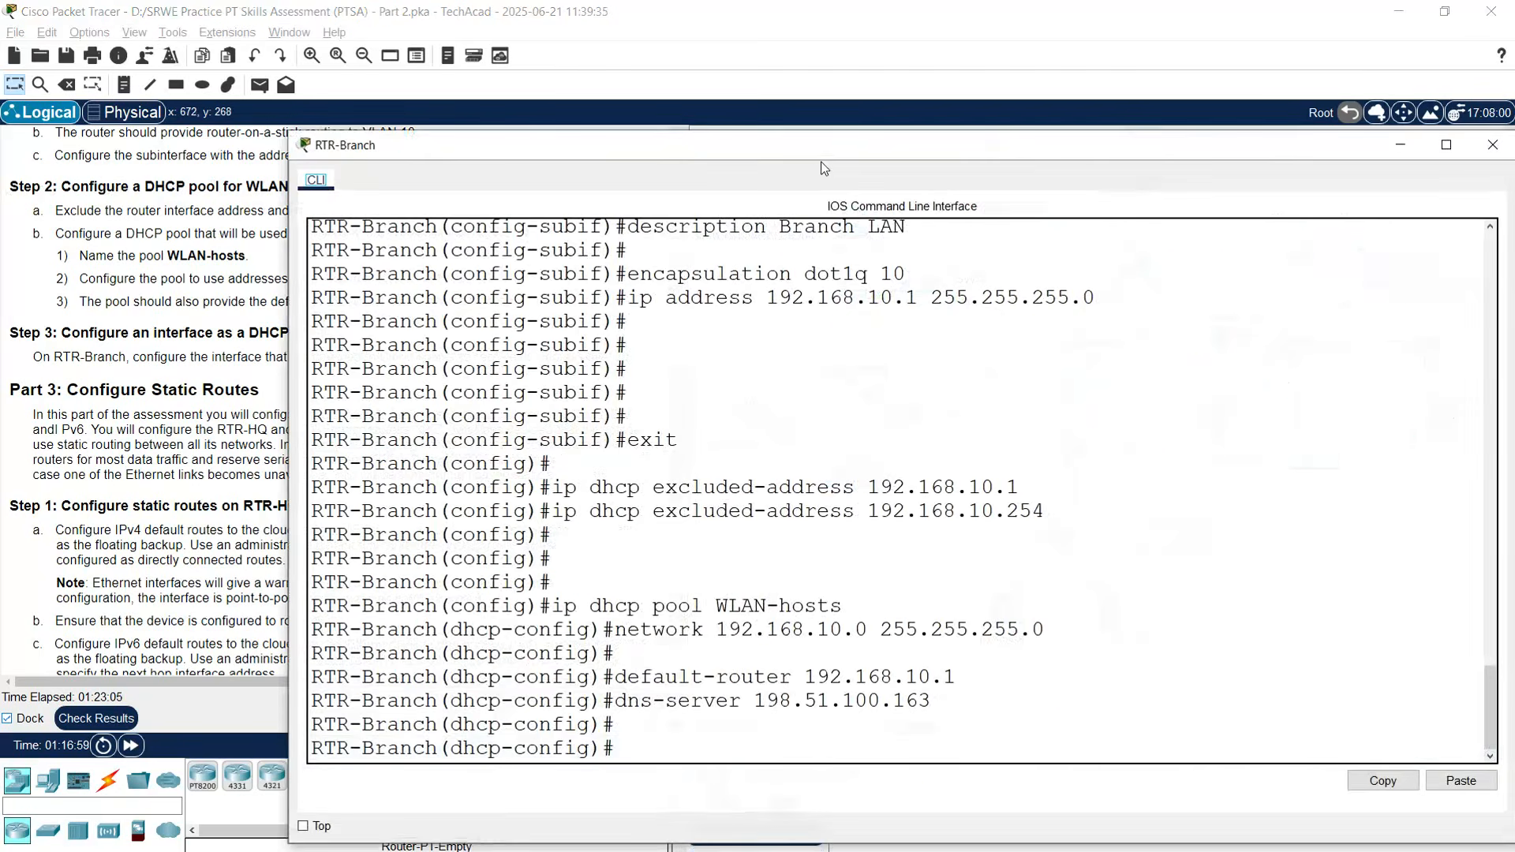
left_click(551, 652)
key("Return")
key("Return")
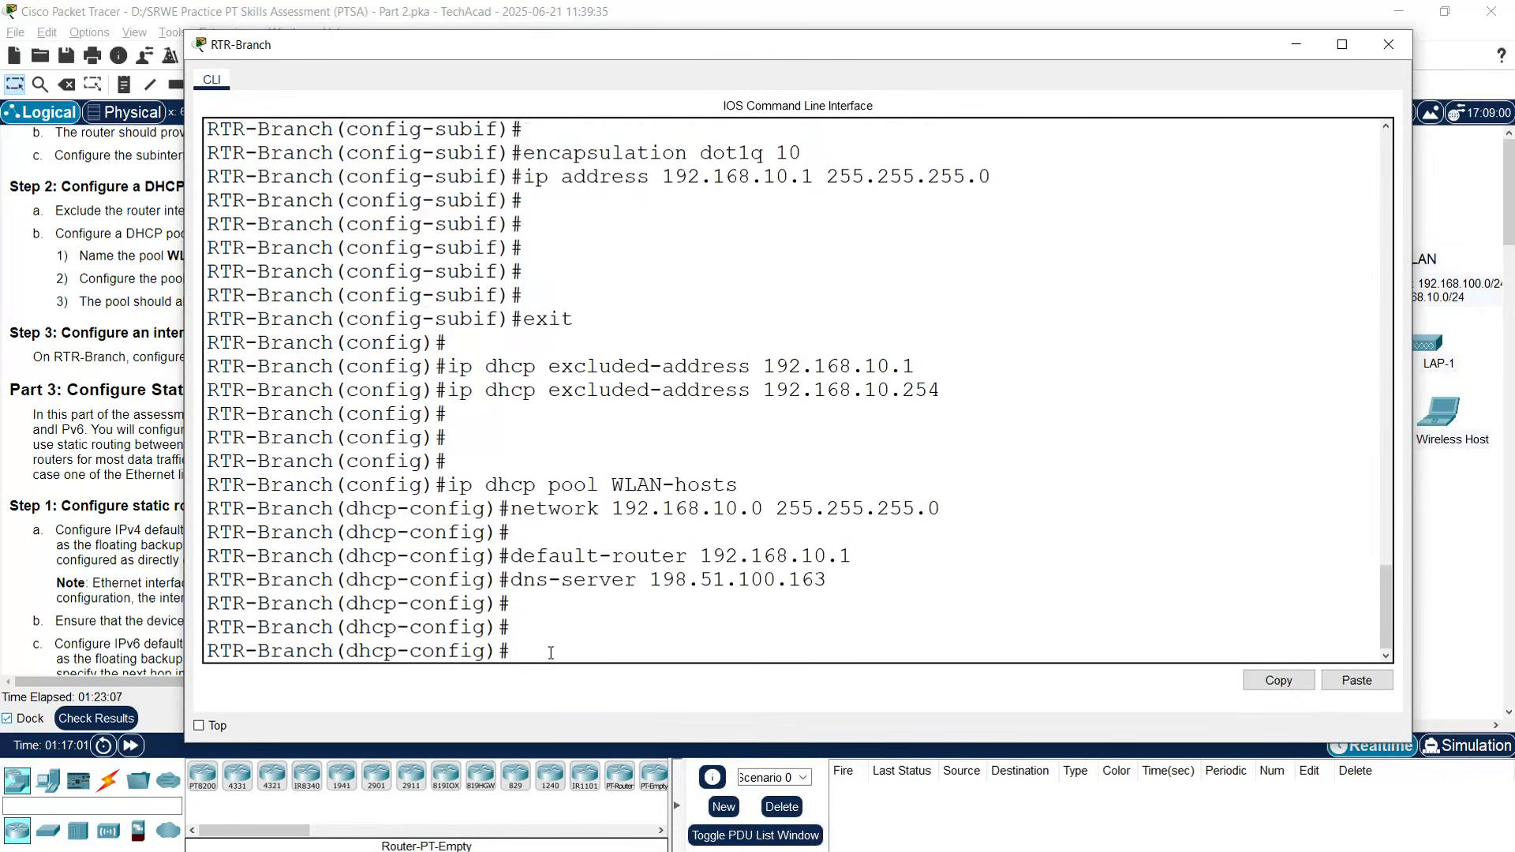
type("interfa")
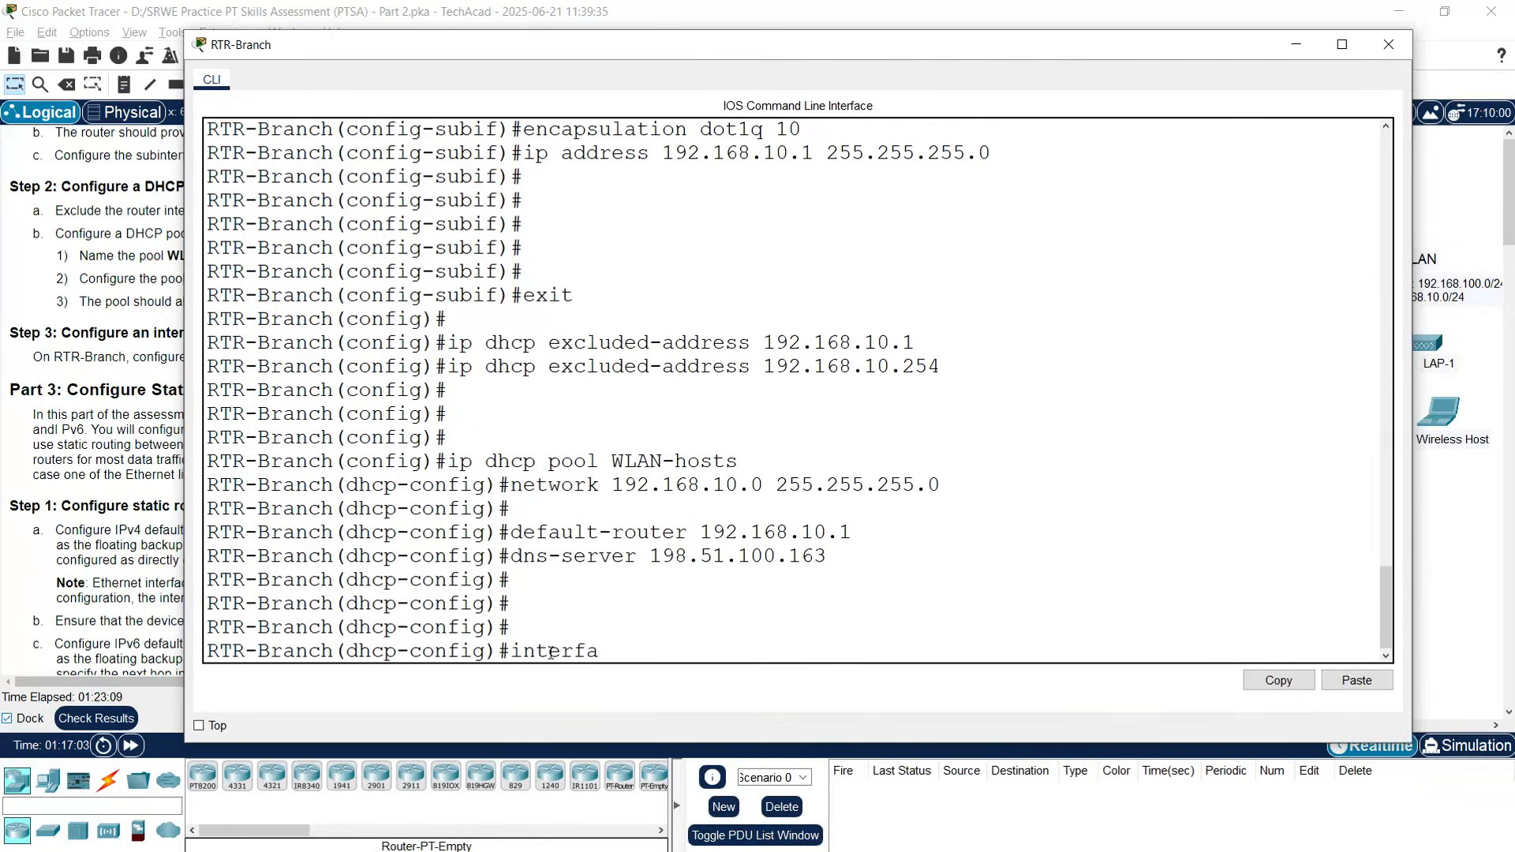
type("ce g0/0/1")
key("Return")
key("Return")
type("ii")
key("BackSpace")
type("p ad")
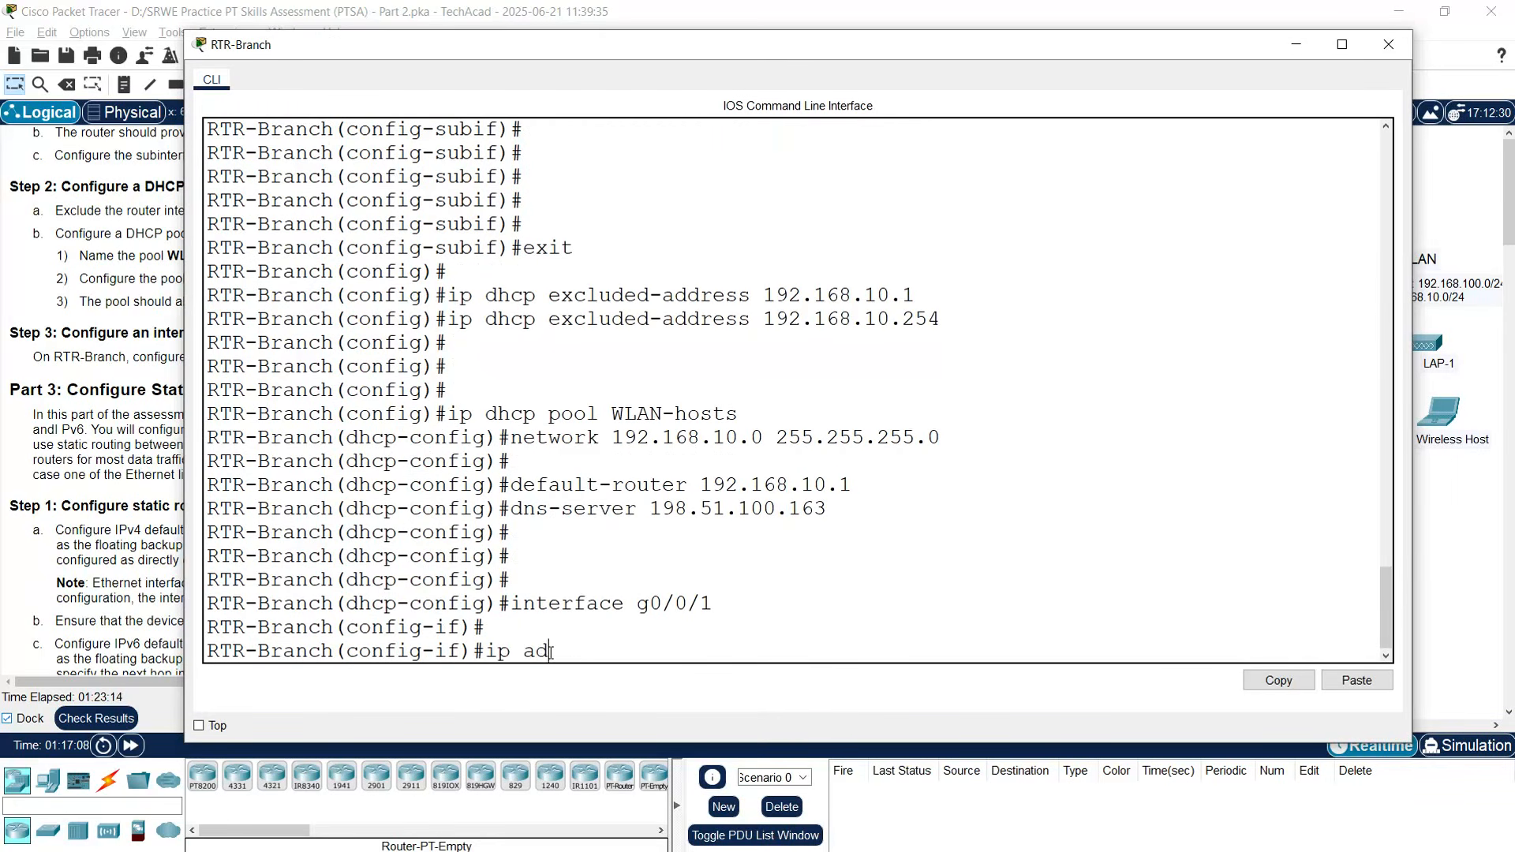
type("dress shc")
key("BackSpace")
type("dhcp")
key("Return")
key("Return")
key("Return")
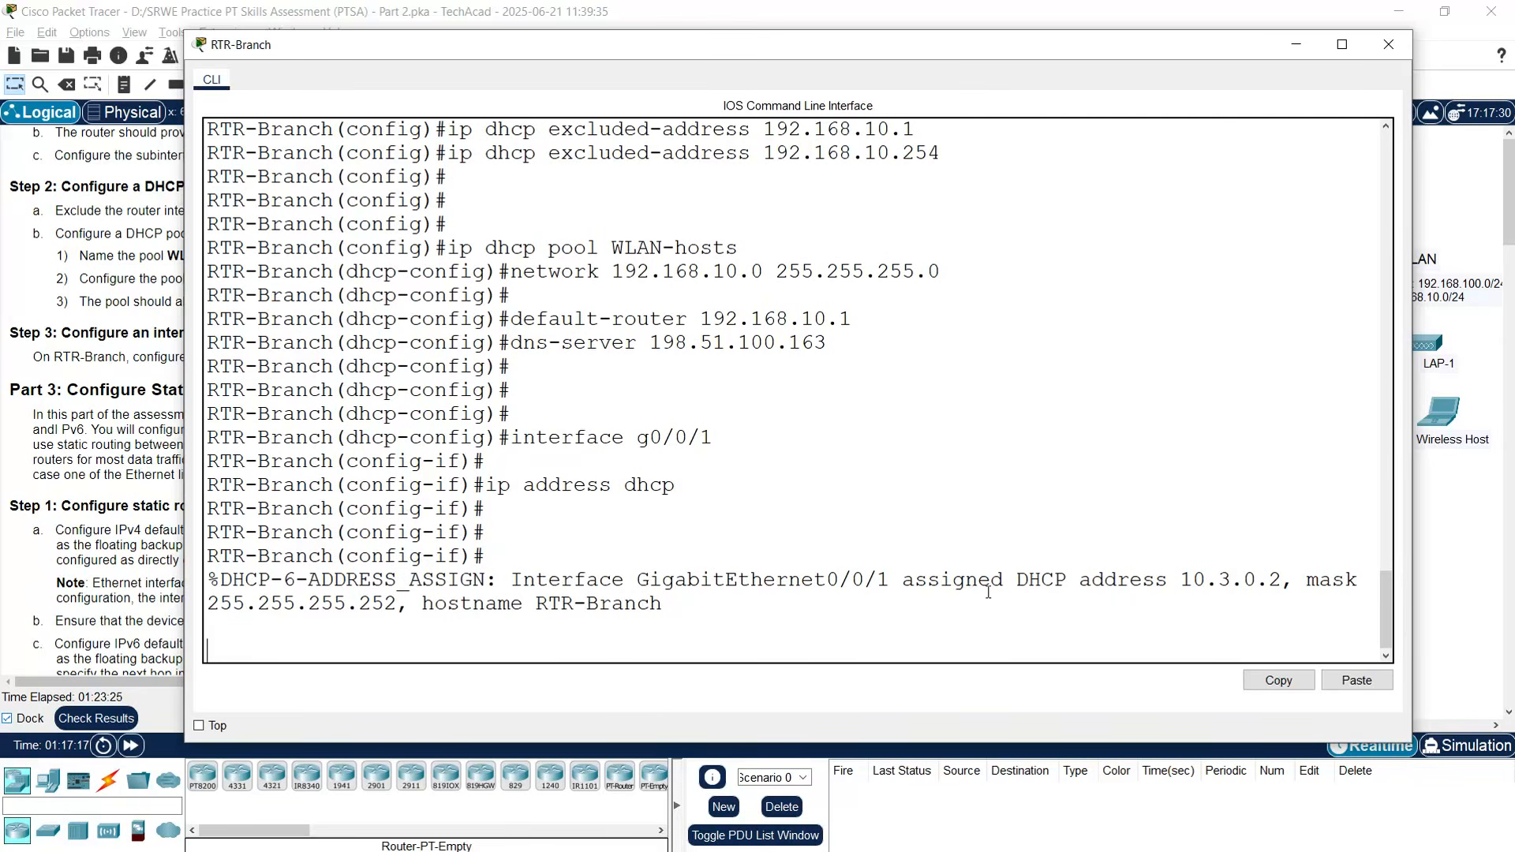
left_click_drag(1187, 588, 1280, 583)
- Highlight the assigned subnet mask 255.255.255.252 in RTR-Branch's CLI output
left_click_drag(212, 604, 443, 603)
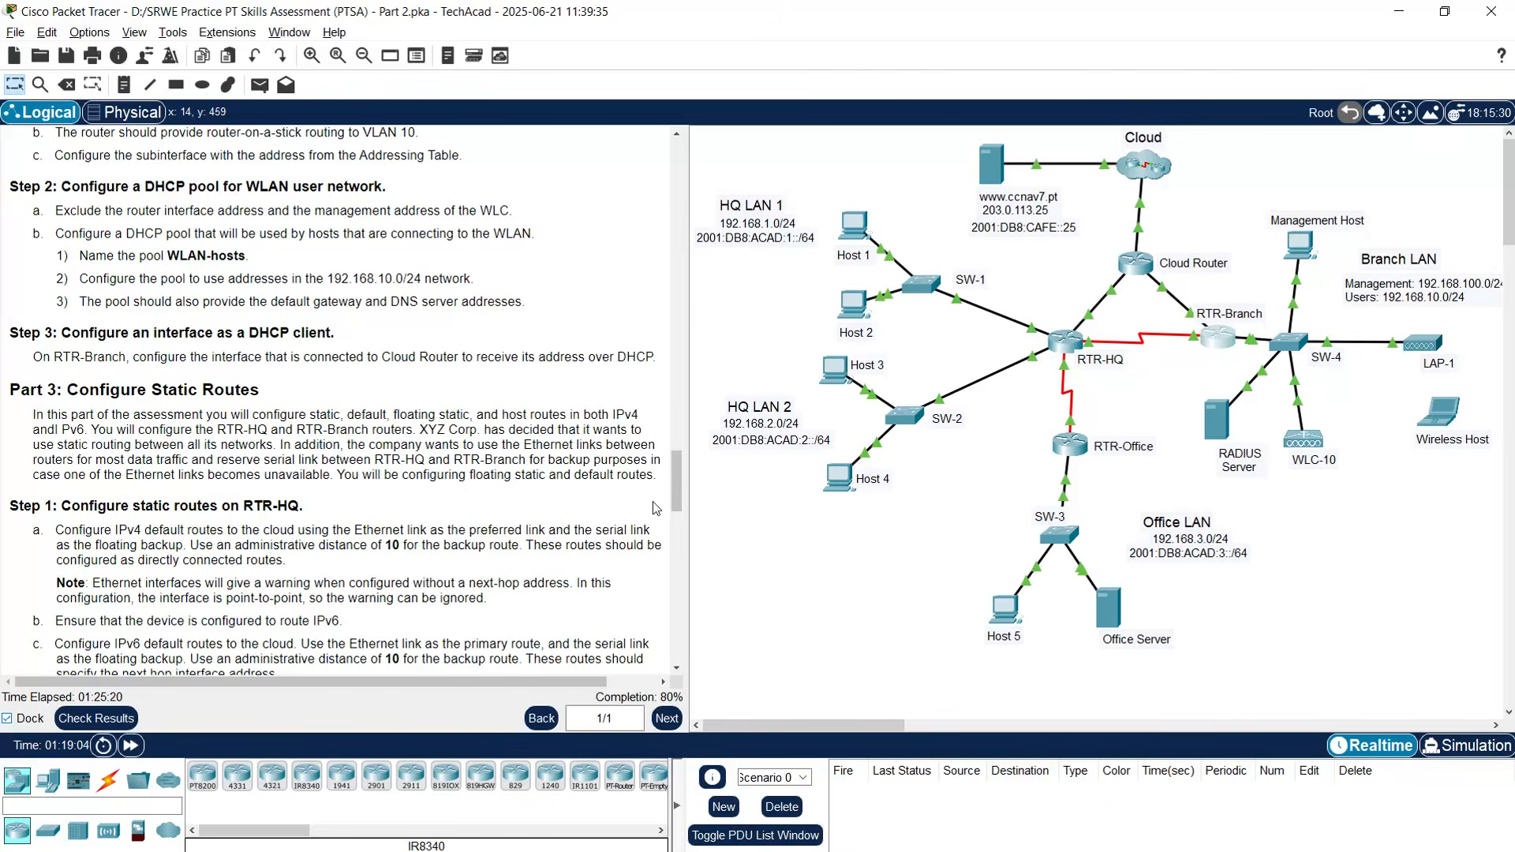
- Scroll the instructions down to Part 3 Steps 1d–1e and Step 2
scroll(264, 524, "down", 3)
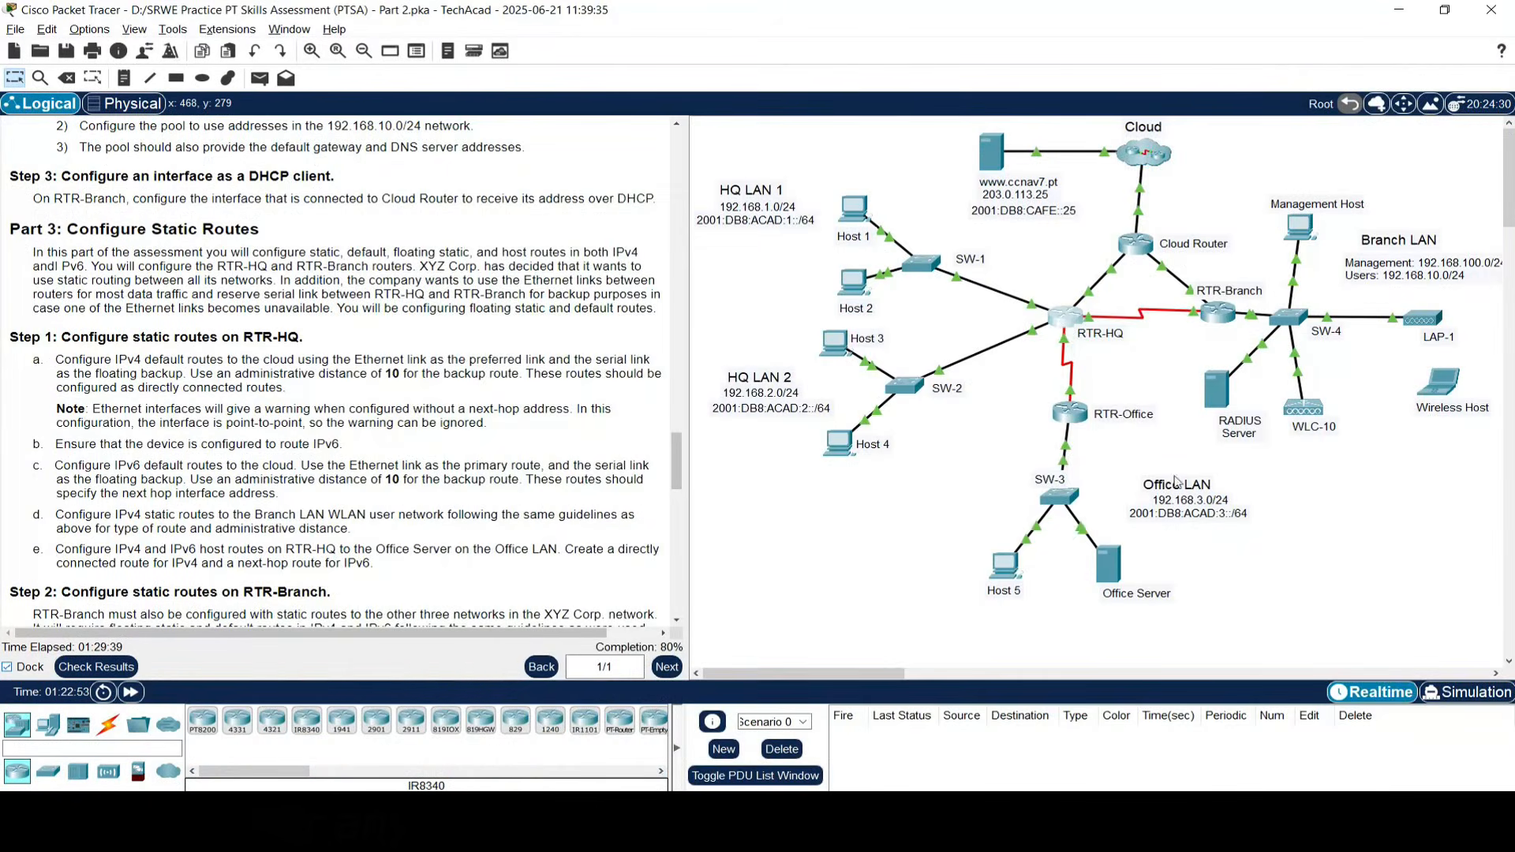
- Open RTR-HQ's command line and enter global configuration mode with enable and conf t
left_click(1065, 319)
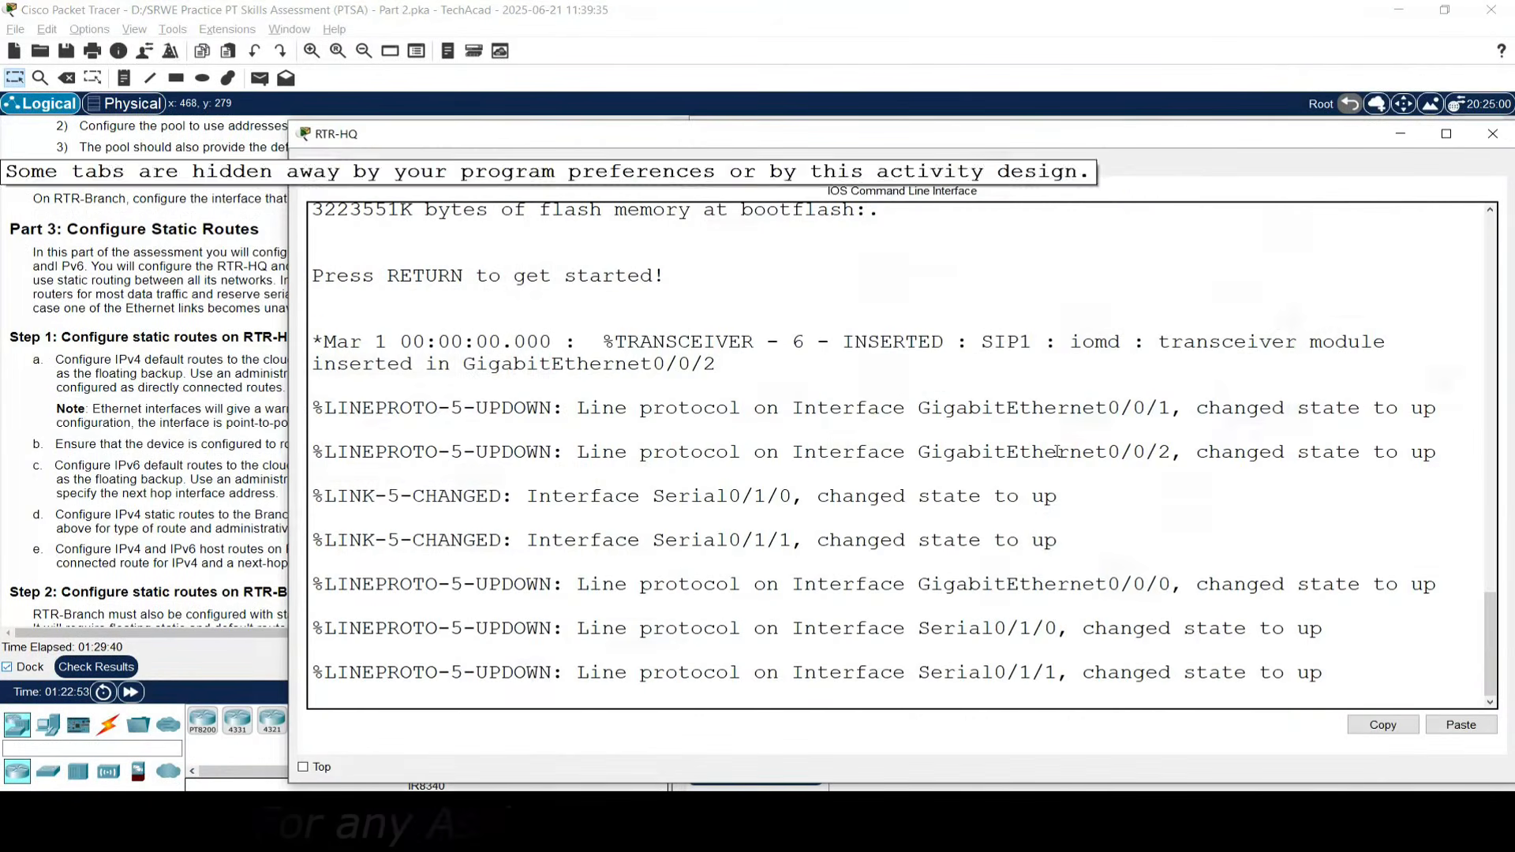
left_click_drag(874, 142, 760, 51)
left_click(638, 423)
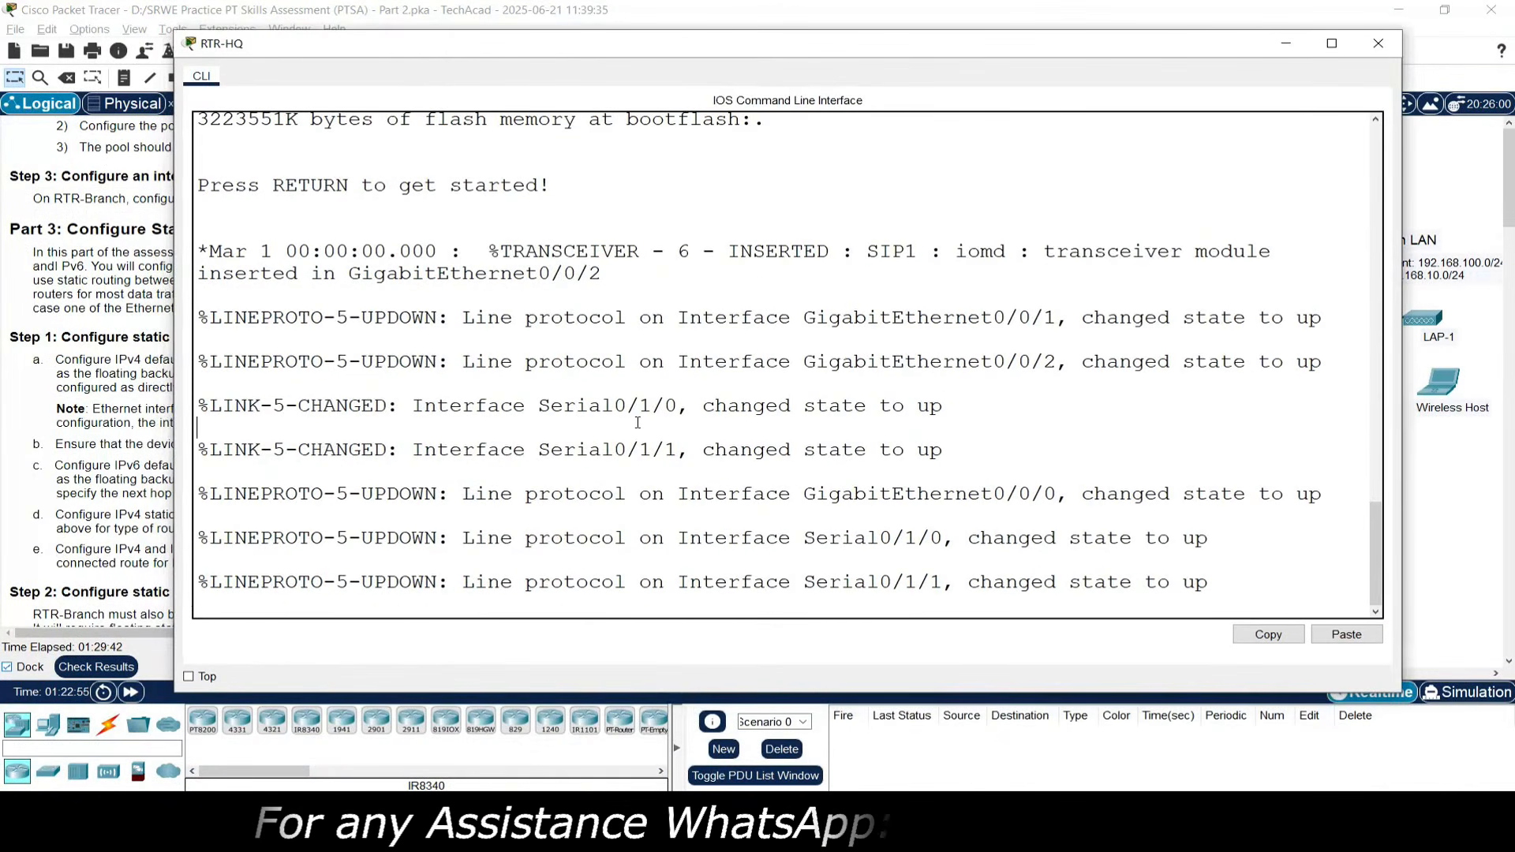
key("Return")
key("Return")
type("enable")
key("Return")
type("conf t")
key("Return")
- Add IPv4 default route 0.0.0.0/0 via g0/0/2 and a floating backup via s0/1/0 at distance 10
type("ip route ")
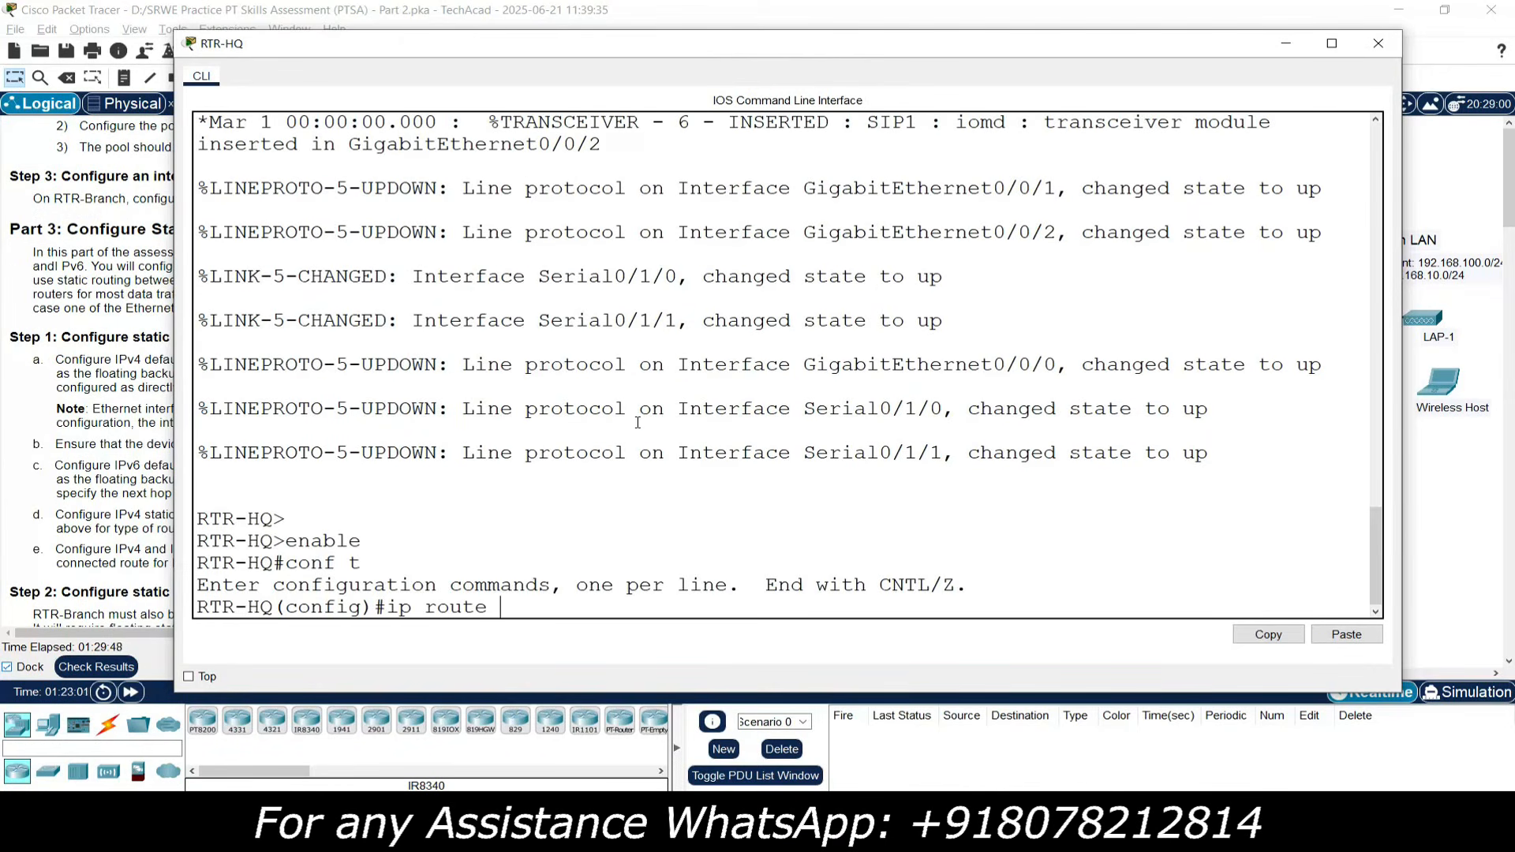
type("0.0.0.0 0.0.0.0 g0/0/2")
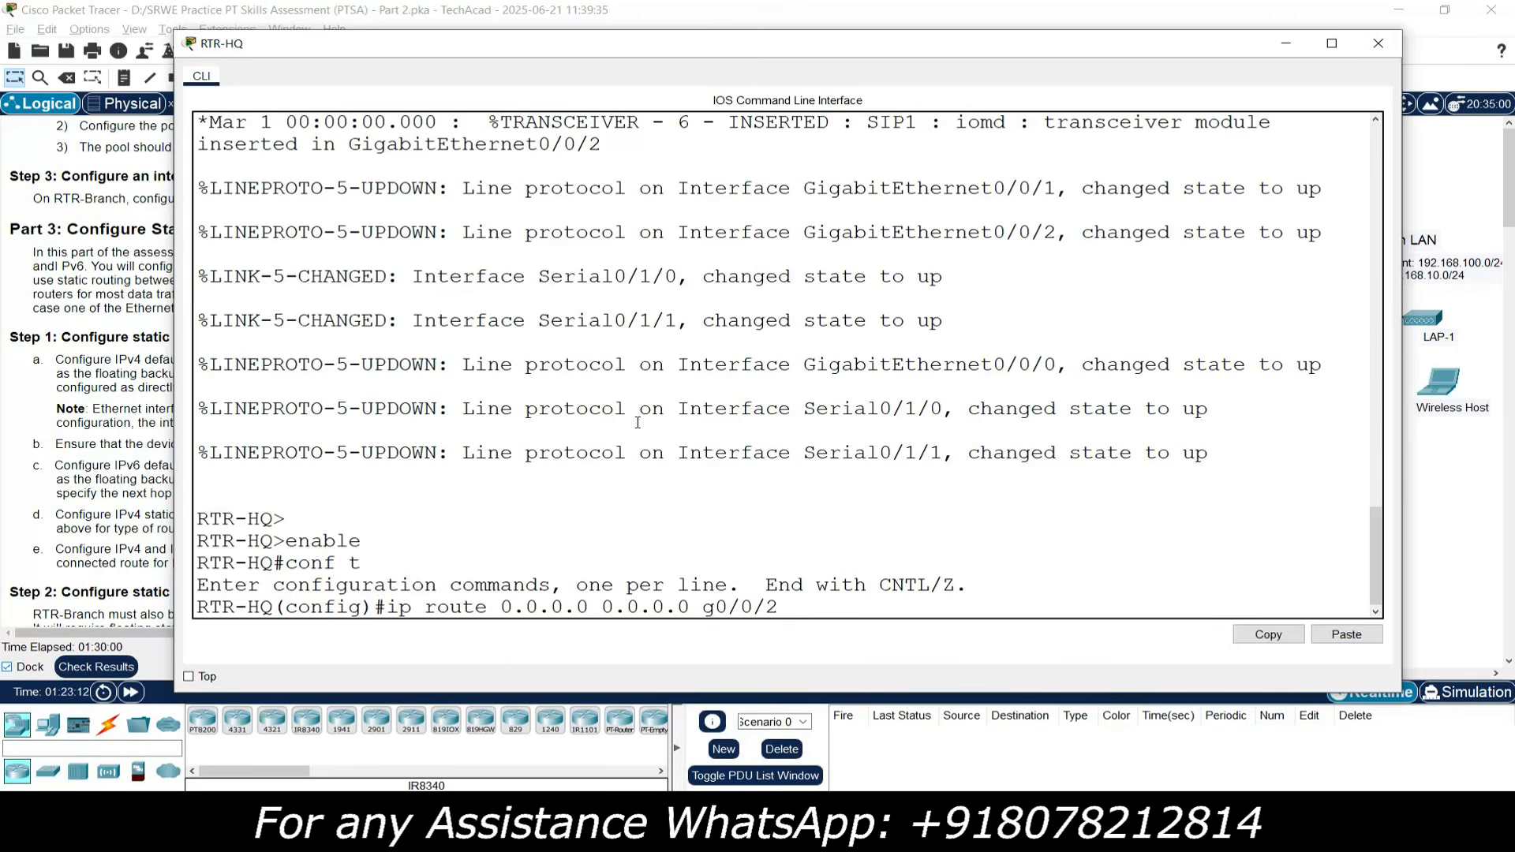
key("Return")
key("Return")
key("Return")
key("Return")
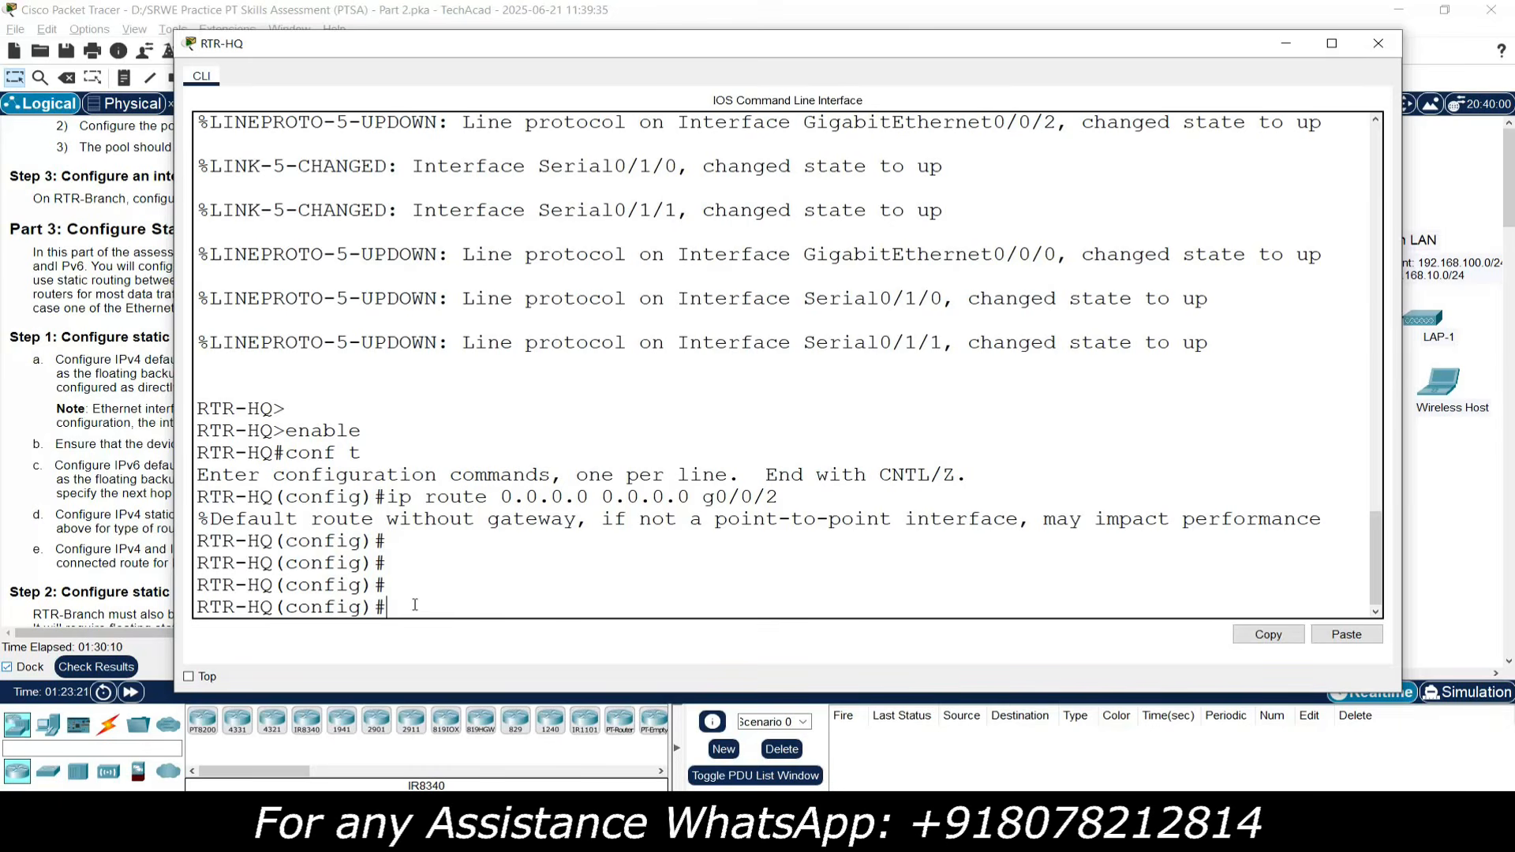
type("ip route 0.0.0.0 0.0.0.0")
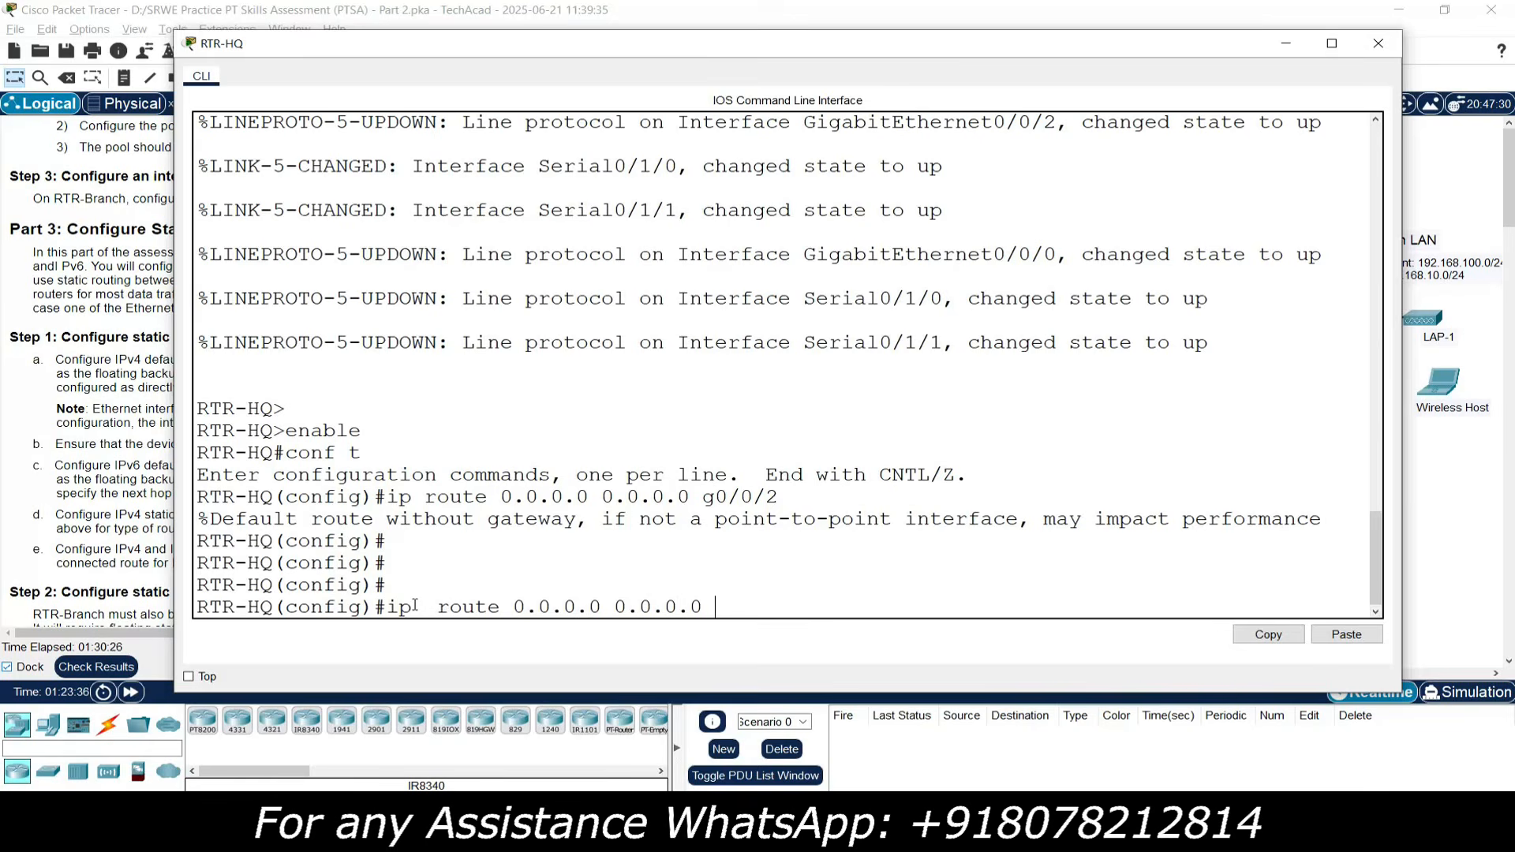
type(" s0/1/0")
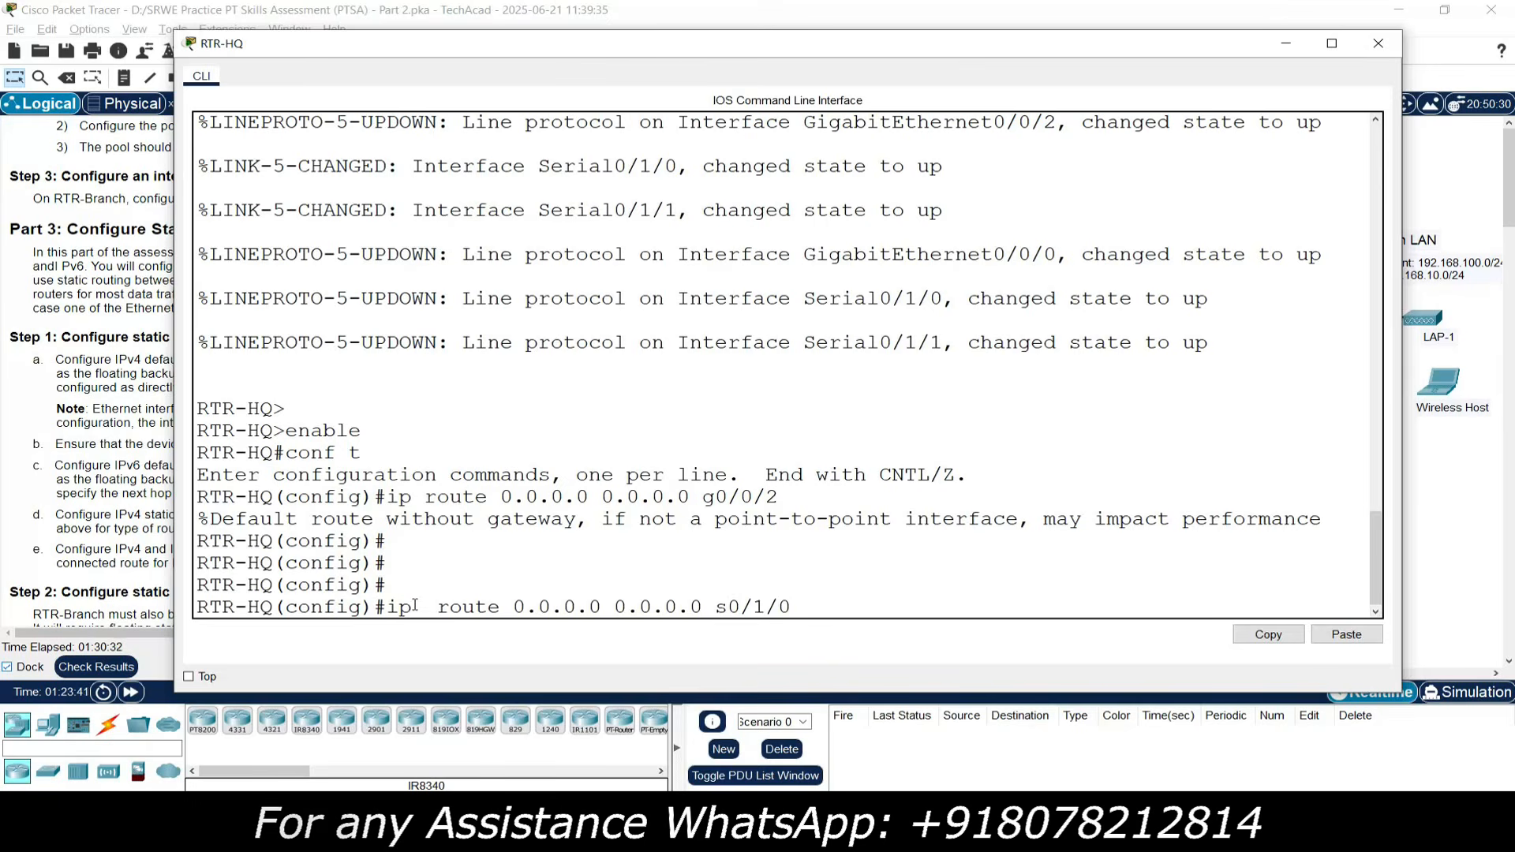
type(" 10")
key("Return")
key("Return")
key("Return")
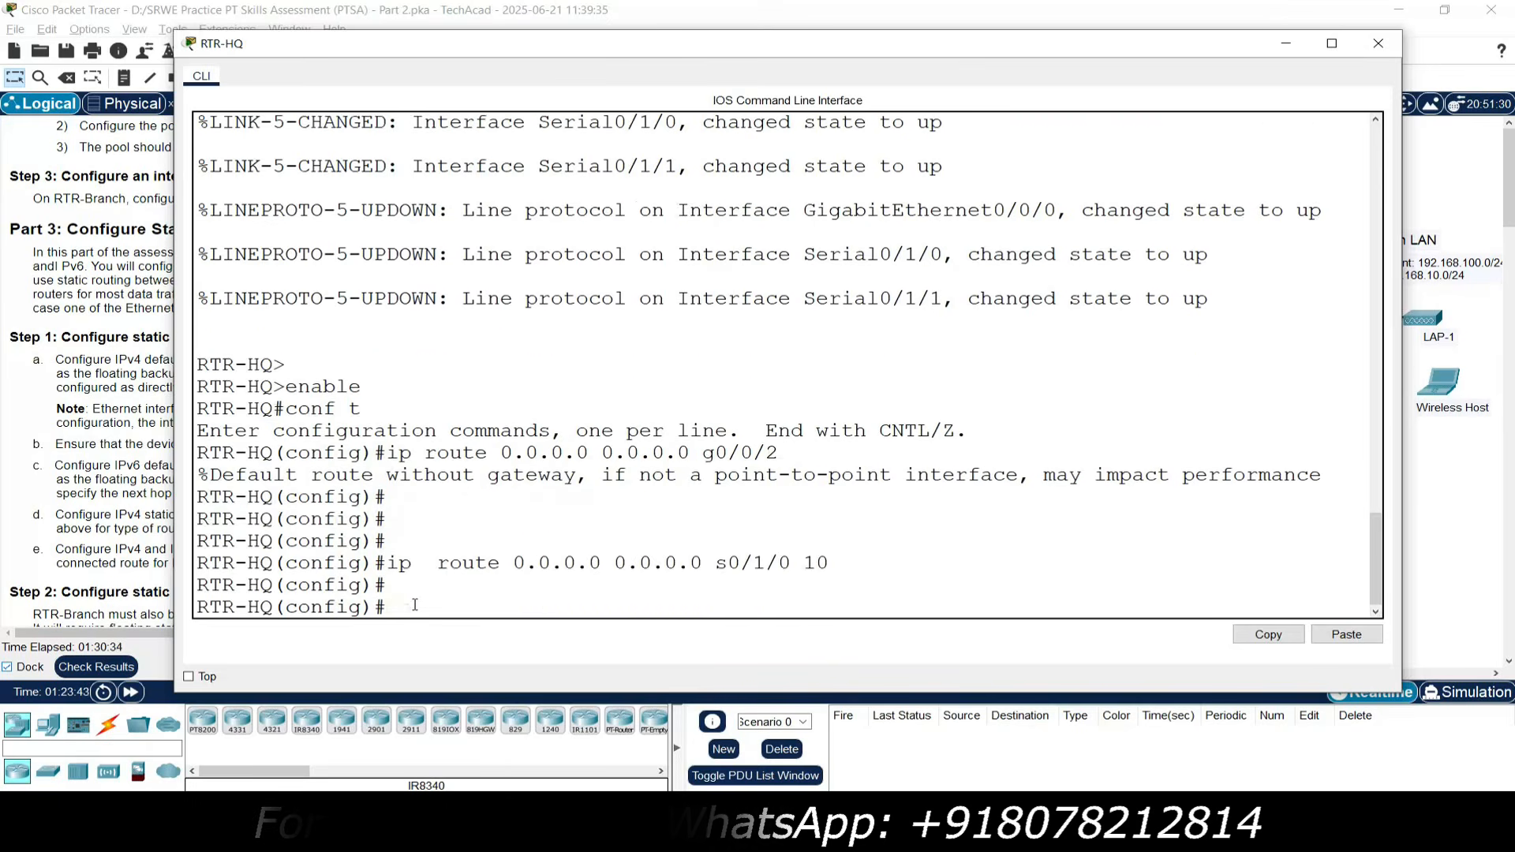
left_click(1378, 43)
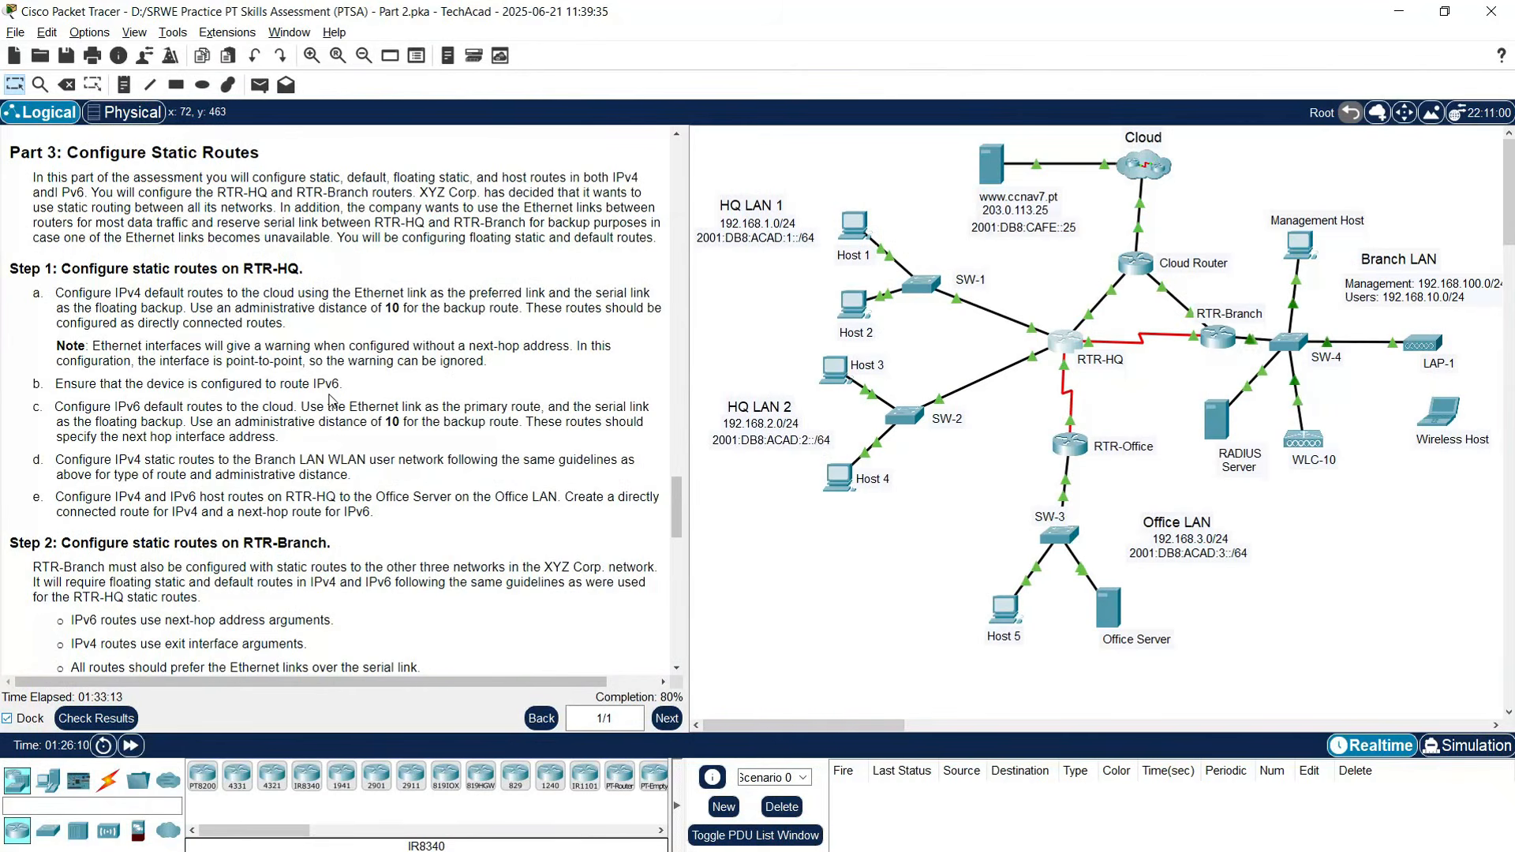
- Run ipv6 unicast-routing in RTR-HQ's configuration mode
left_click(1052, 349)
left_click_drag(742, 141, 596, 29)
left_click(408, 638)
key("Return")
type("ipv6")
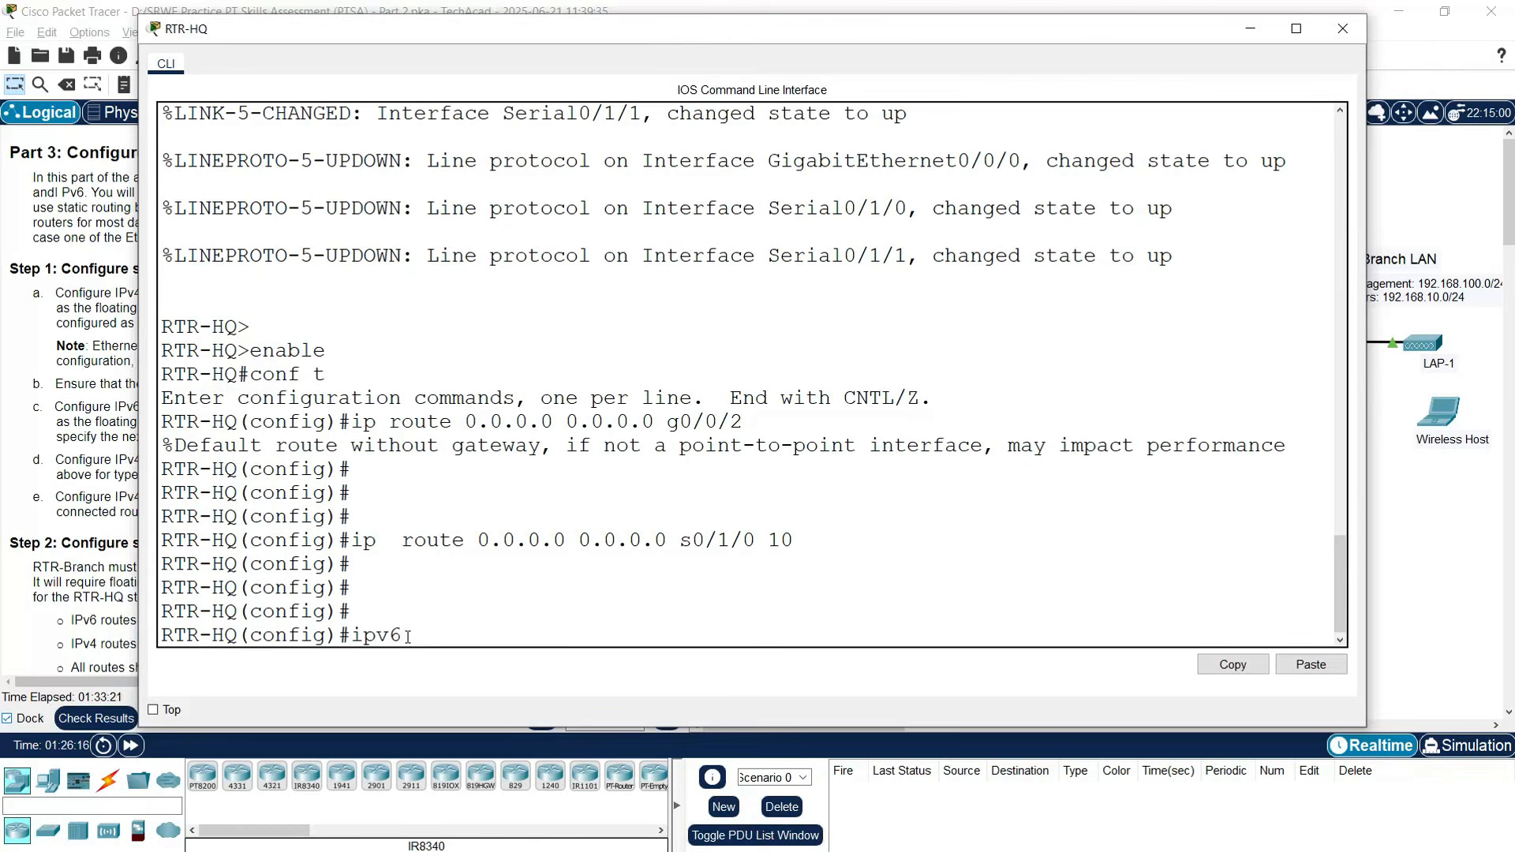
type(" unicast-routing")
key("Return")
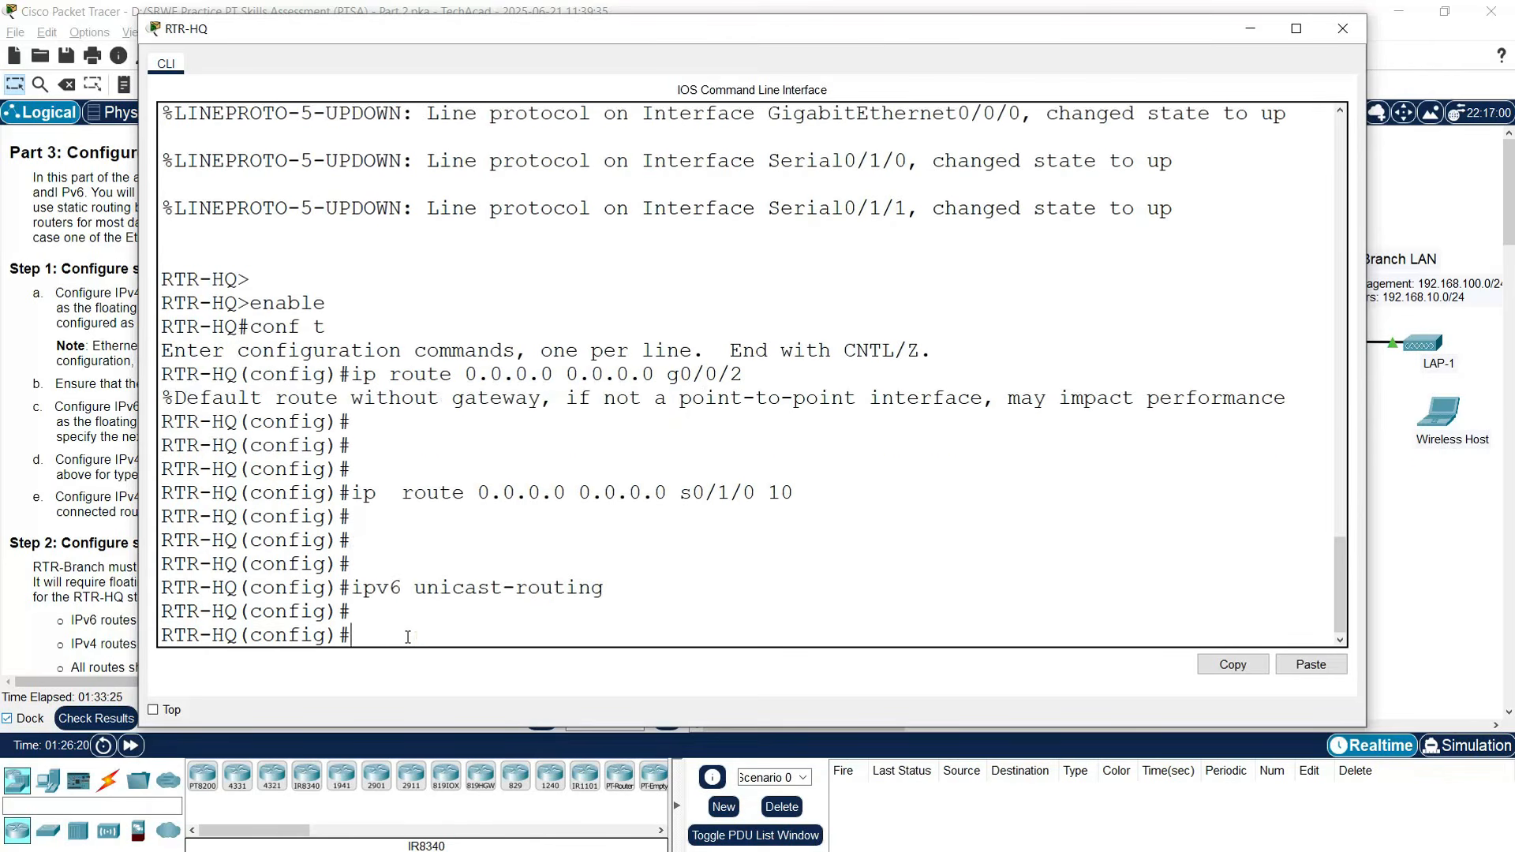
left_click(1342, 28)
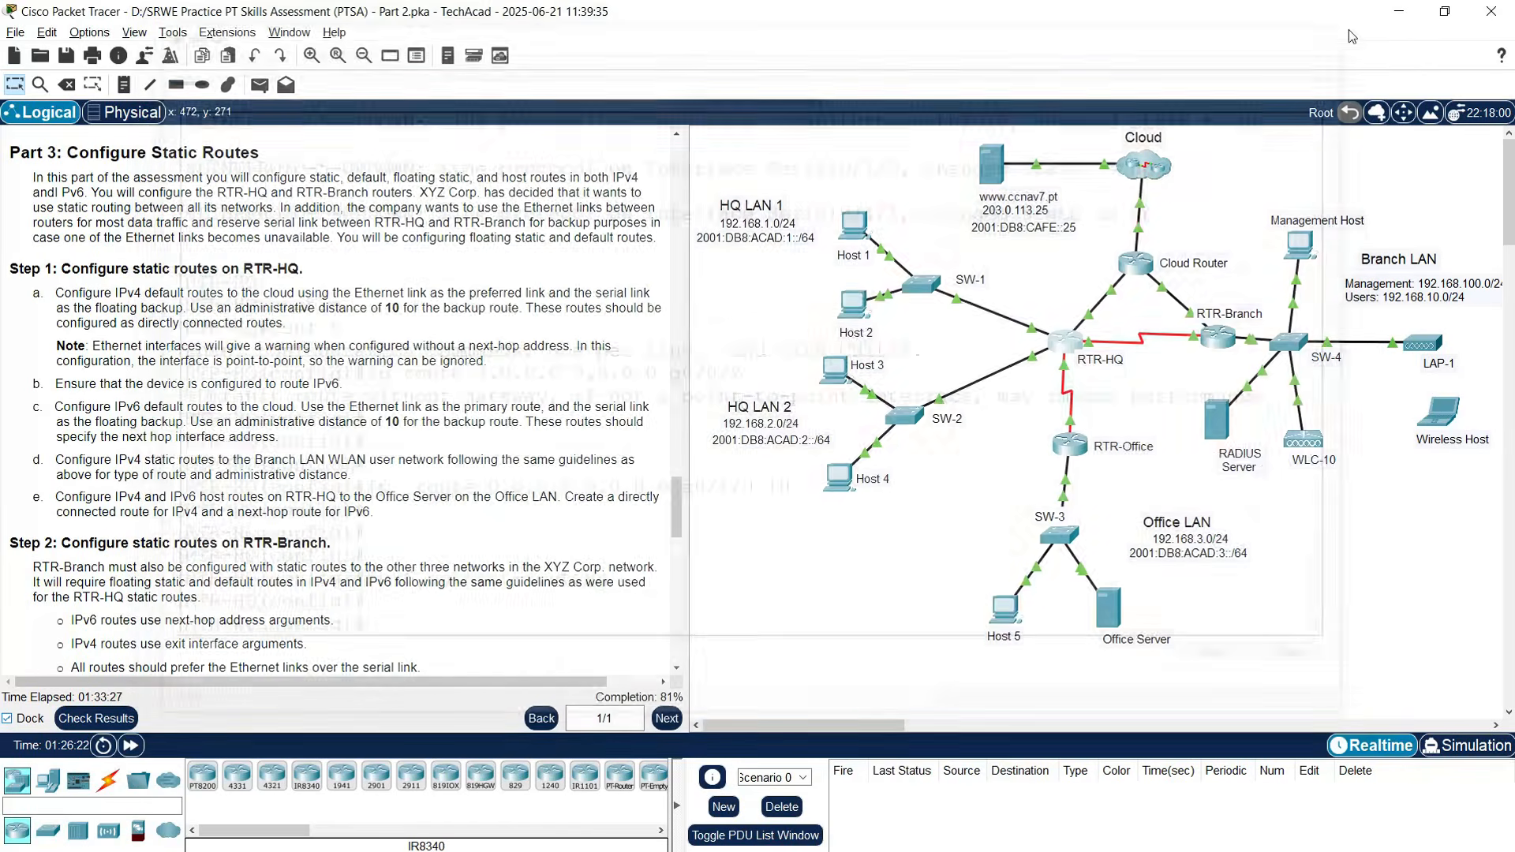
scroll(185, 405, "down", 1)
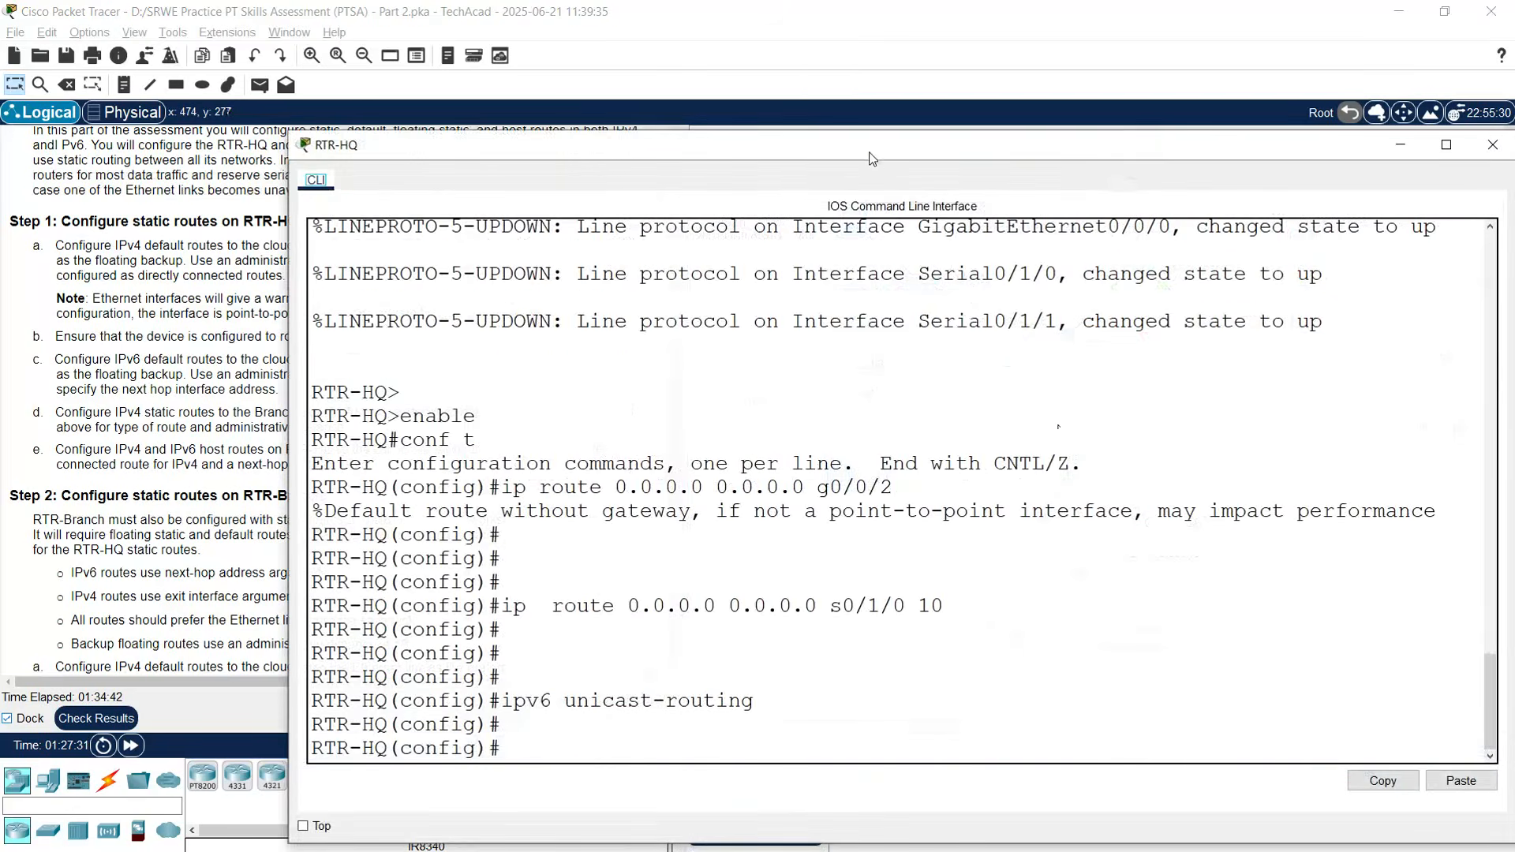
- Add IPv6 default route ::/0 via 2001:DB8:ACAD:A::2, copied from the addressing table
left_click_drag(872, 159, 778, 75)
key("Return")
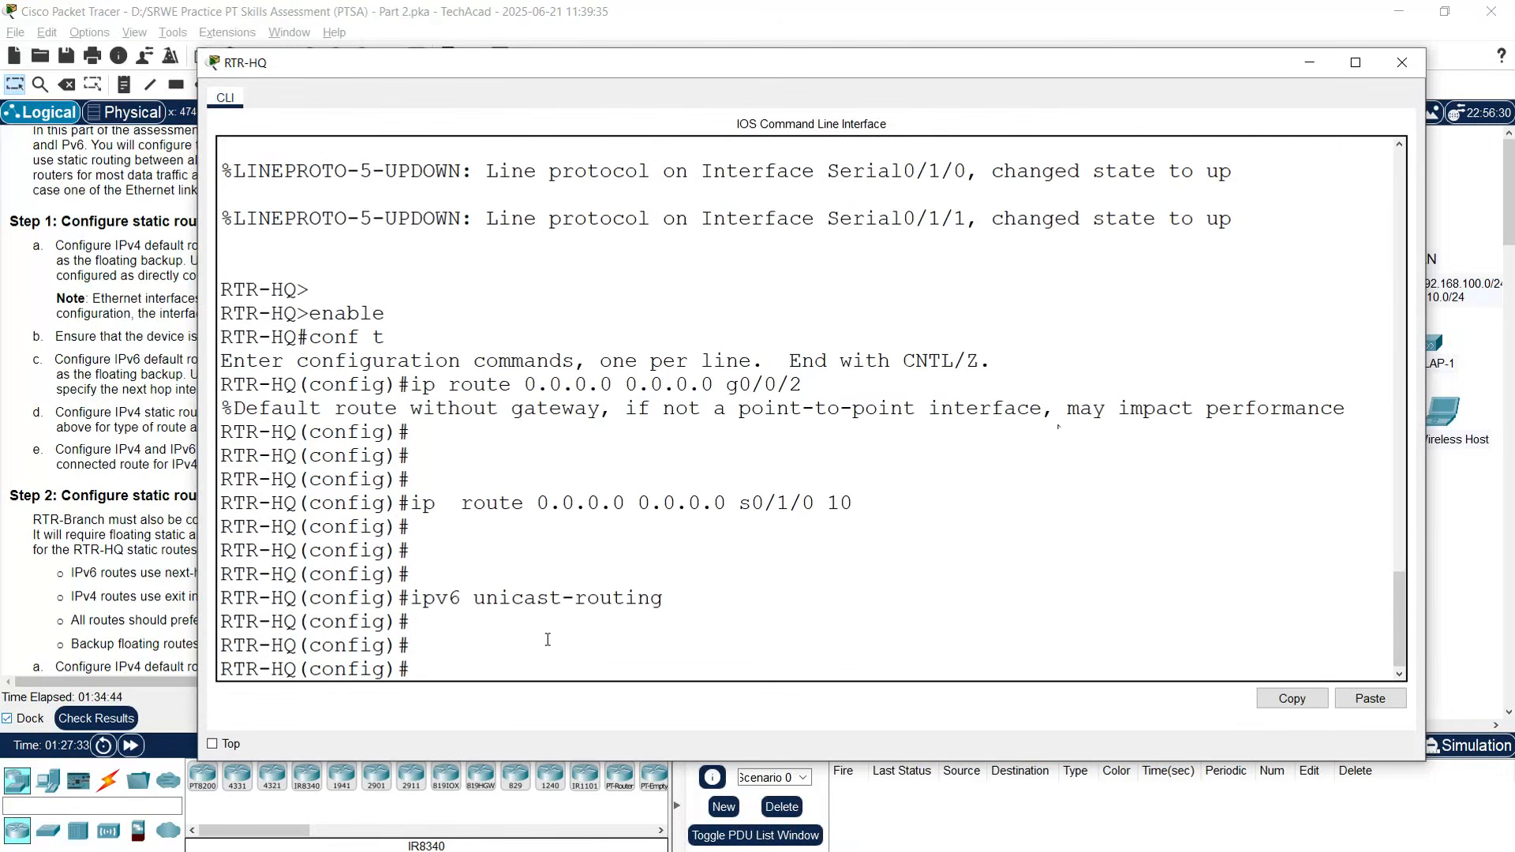
type("ipv6 route ::/0")
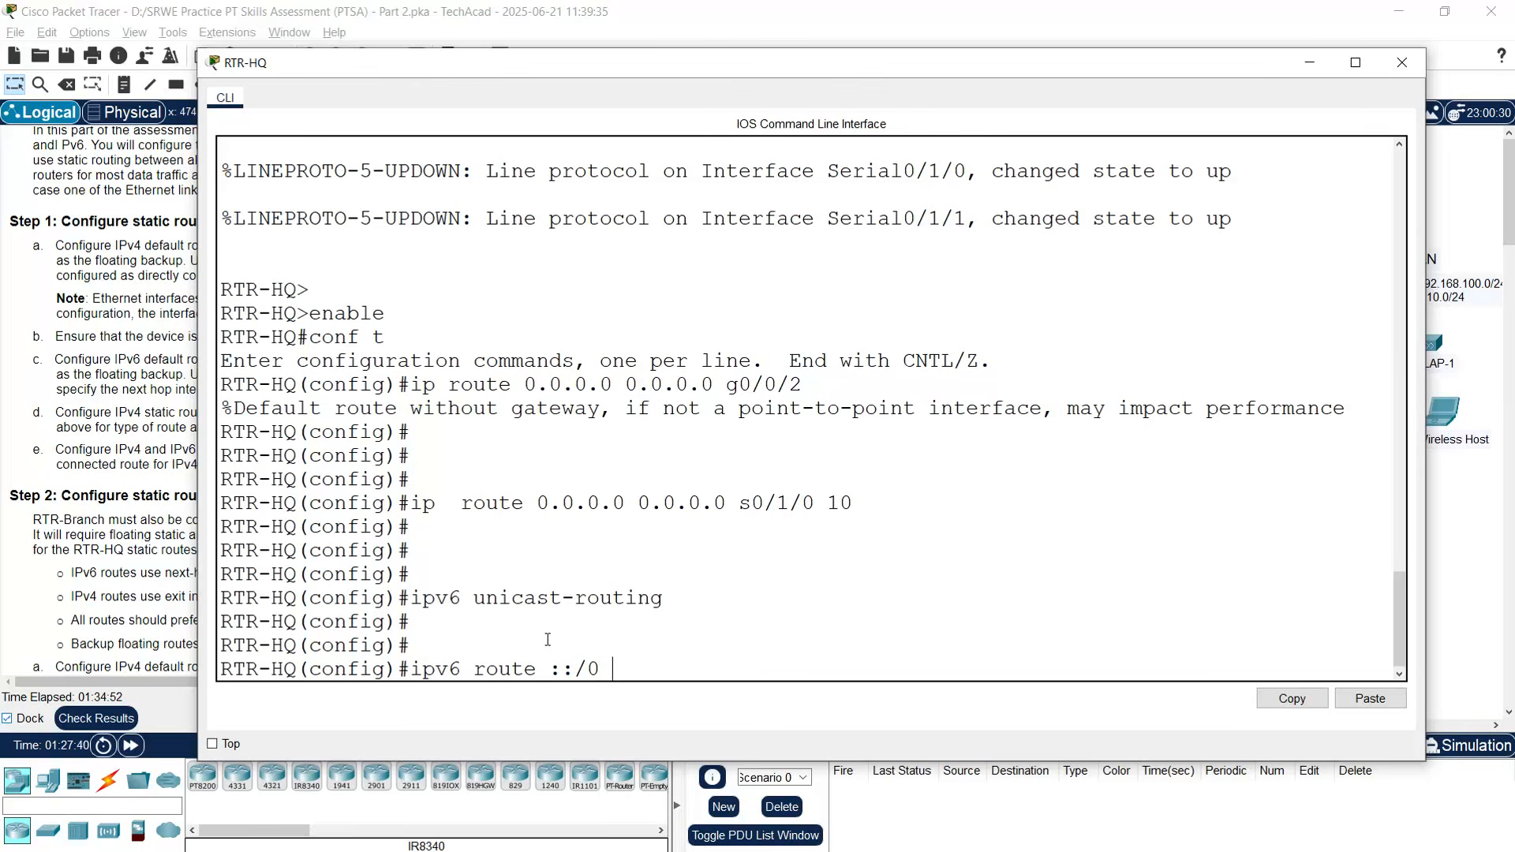
left_click(158, 472)
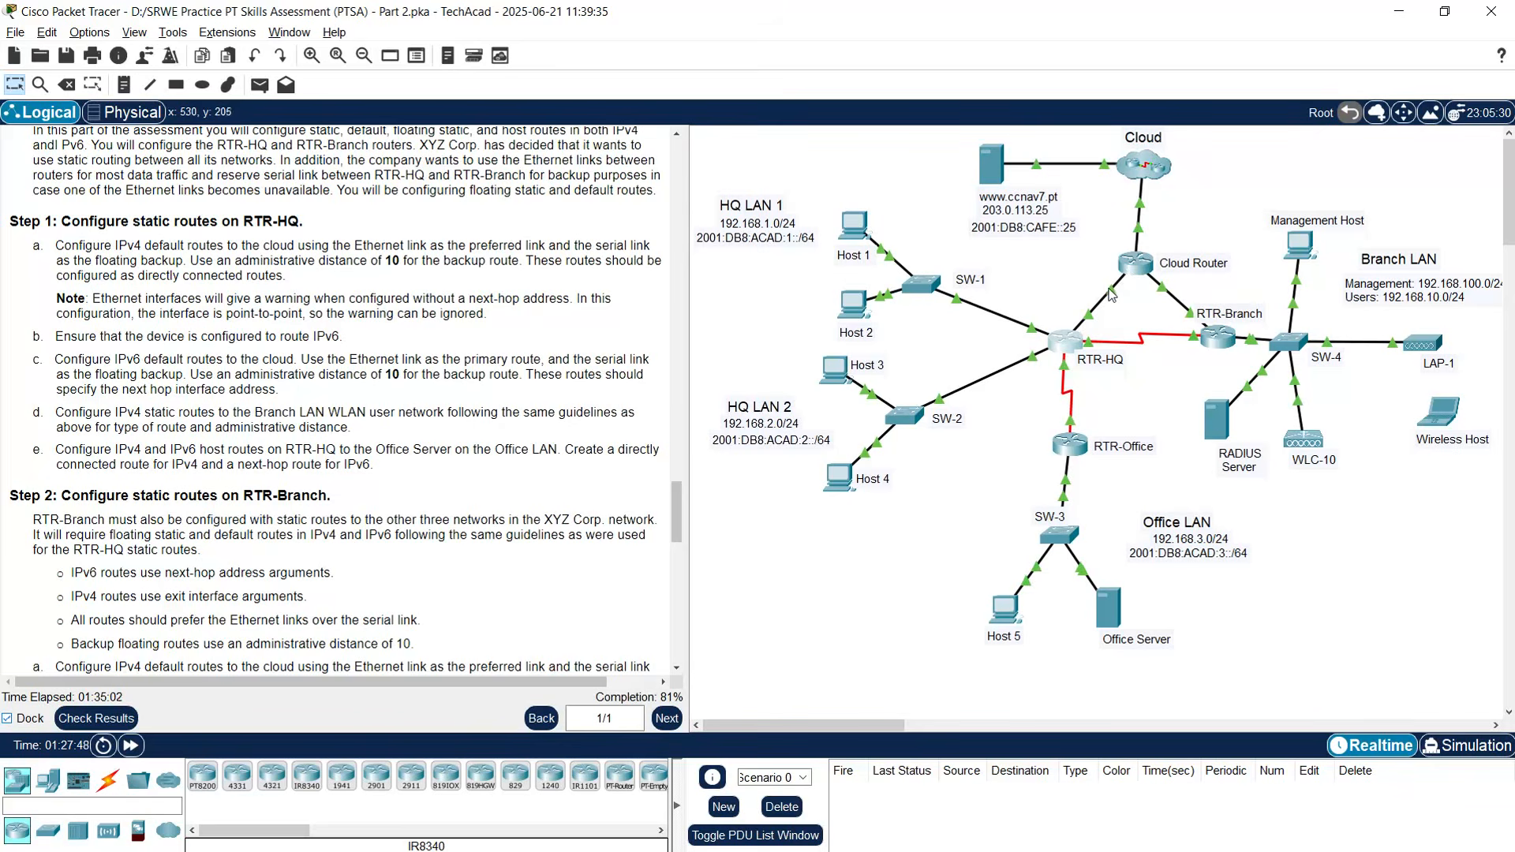
mouse_move(1113, 294)
left_click_drag(675, 503, 696, 258)
scroll(699, 258, "up", 1)
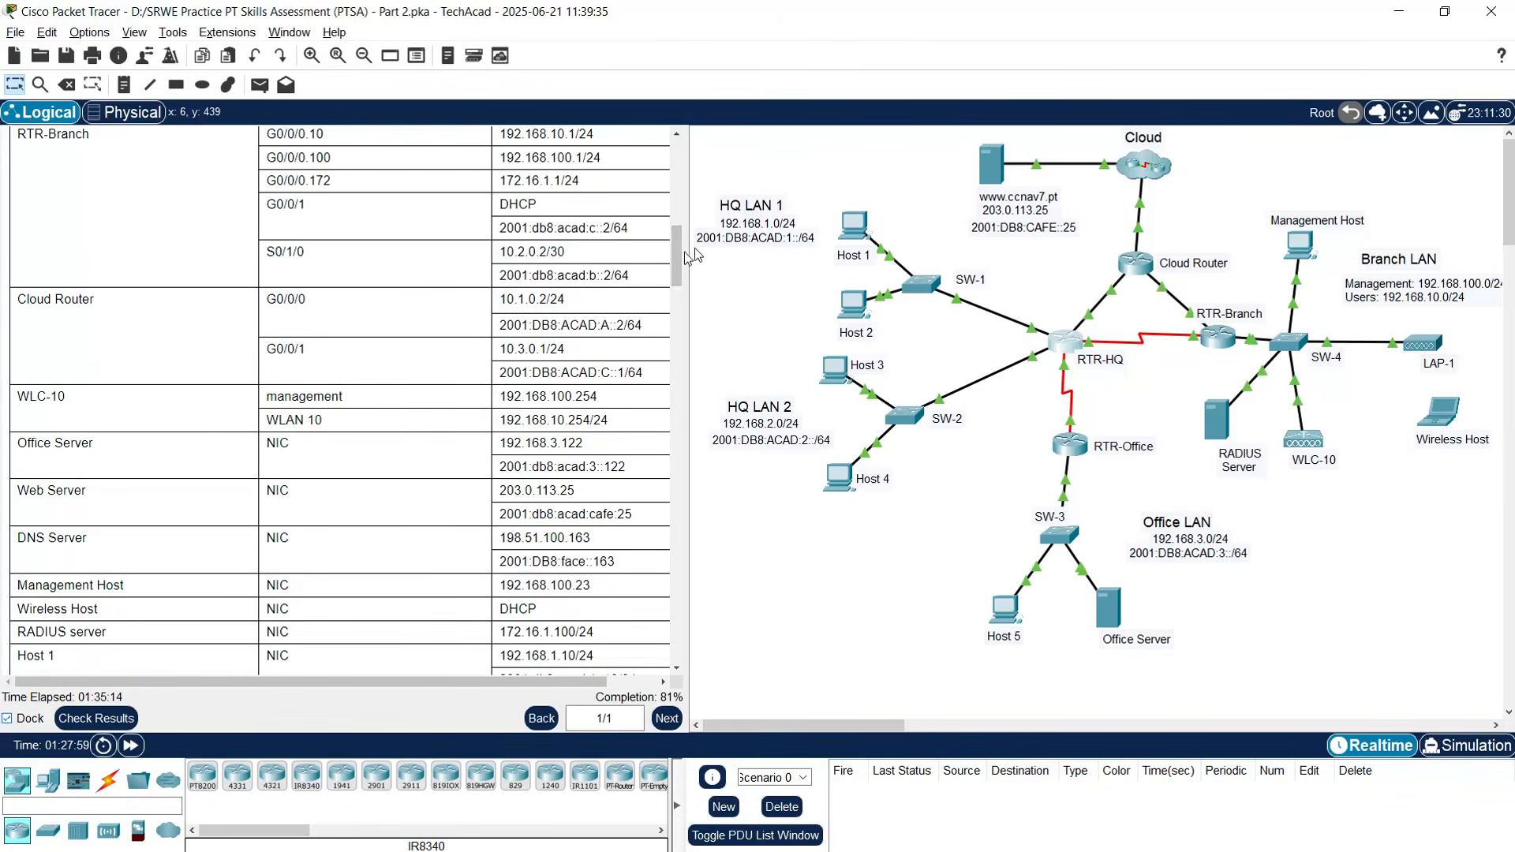
left_click_drag(501, 327, 625, 326)
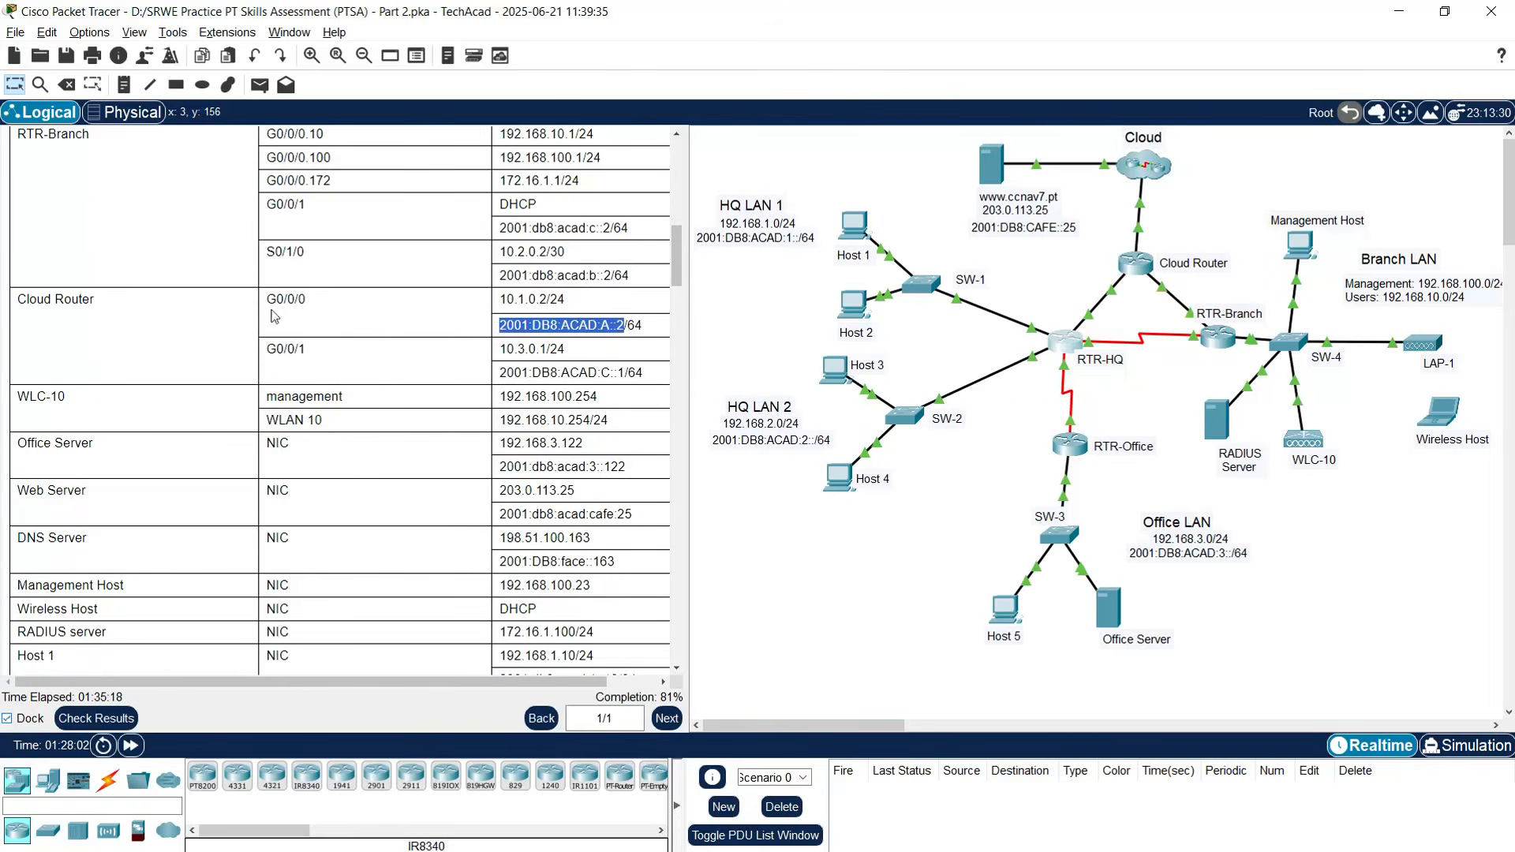
right_click(540, 329)
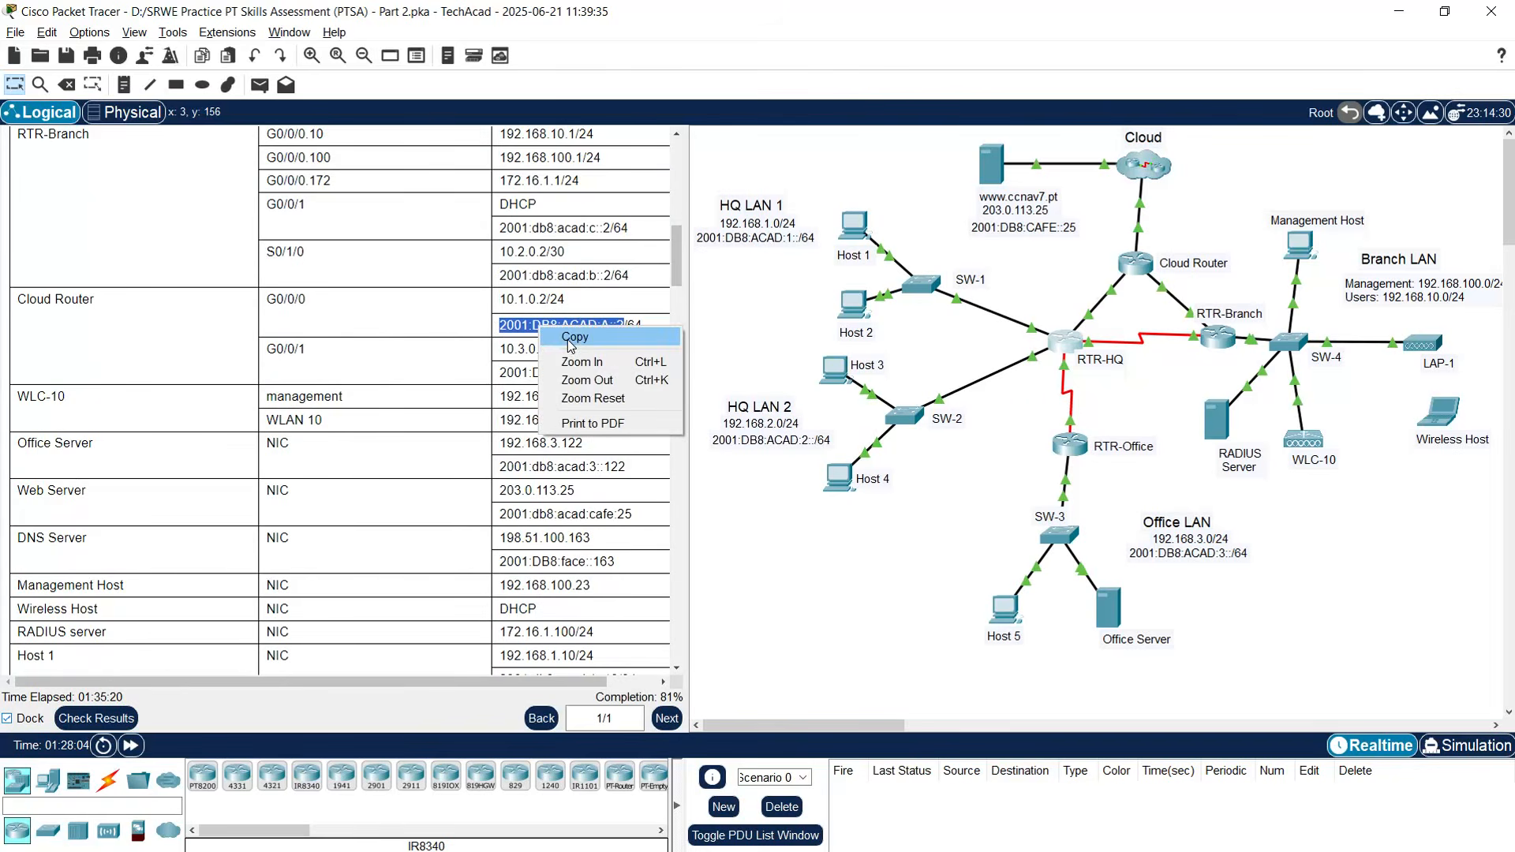
left_click(570, 338)
left_click(1066, 357)
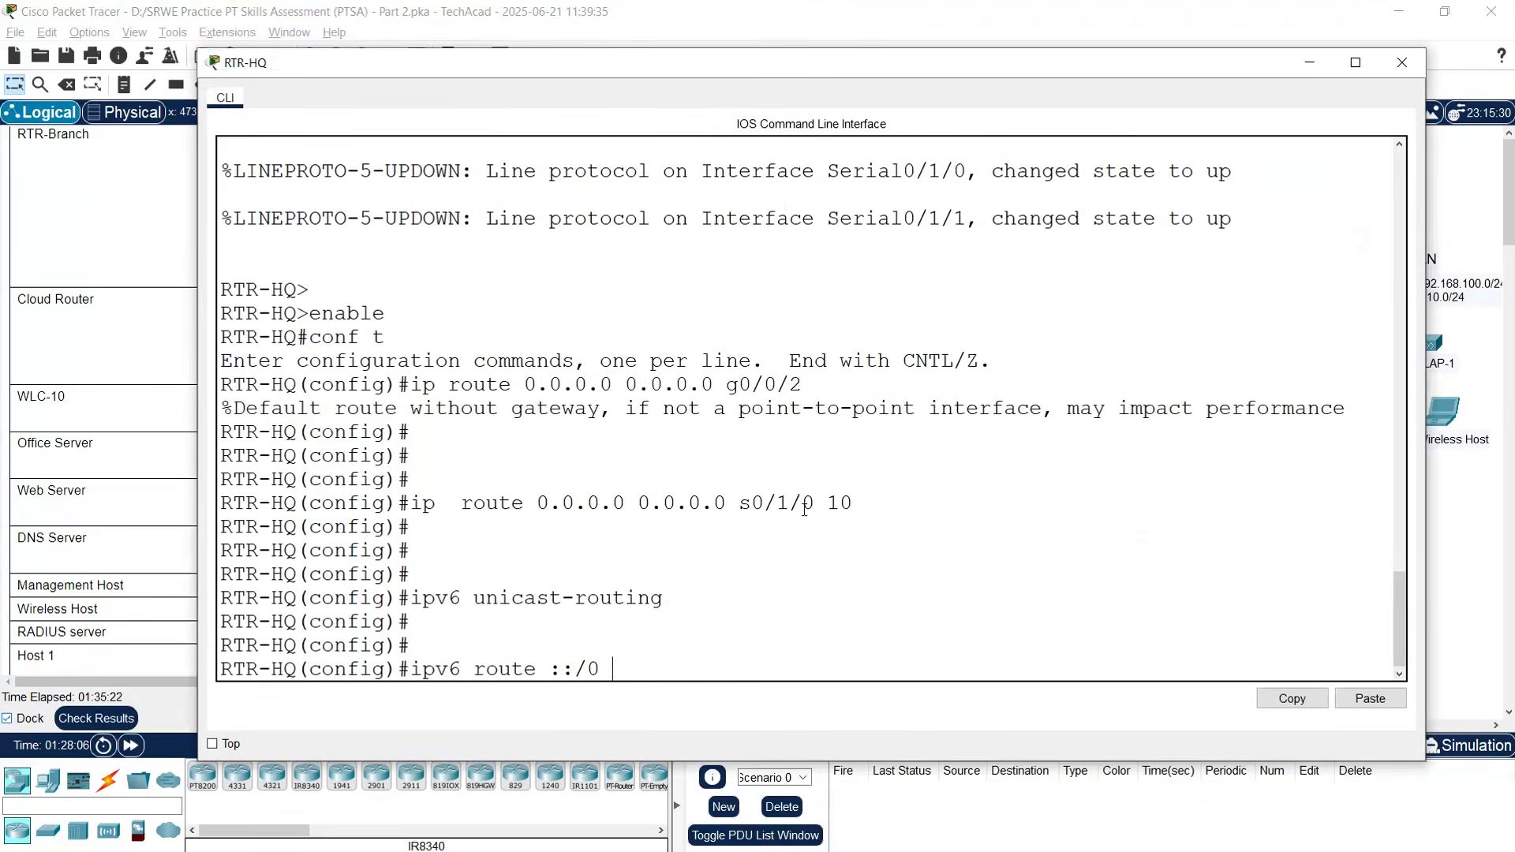
right_click(646, 657)
left_click(678, 689)
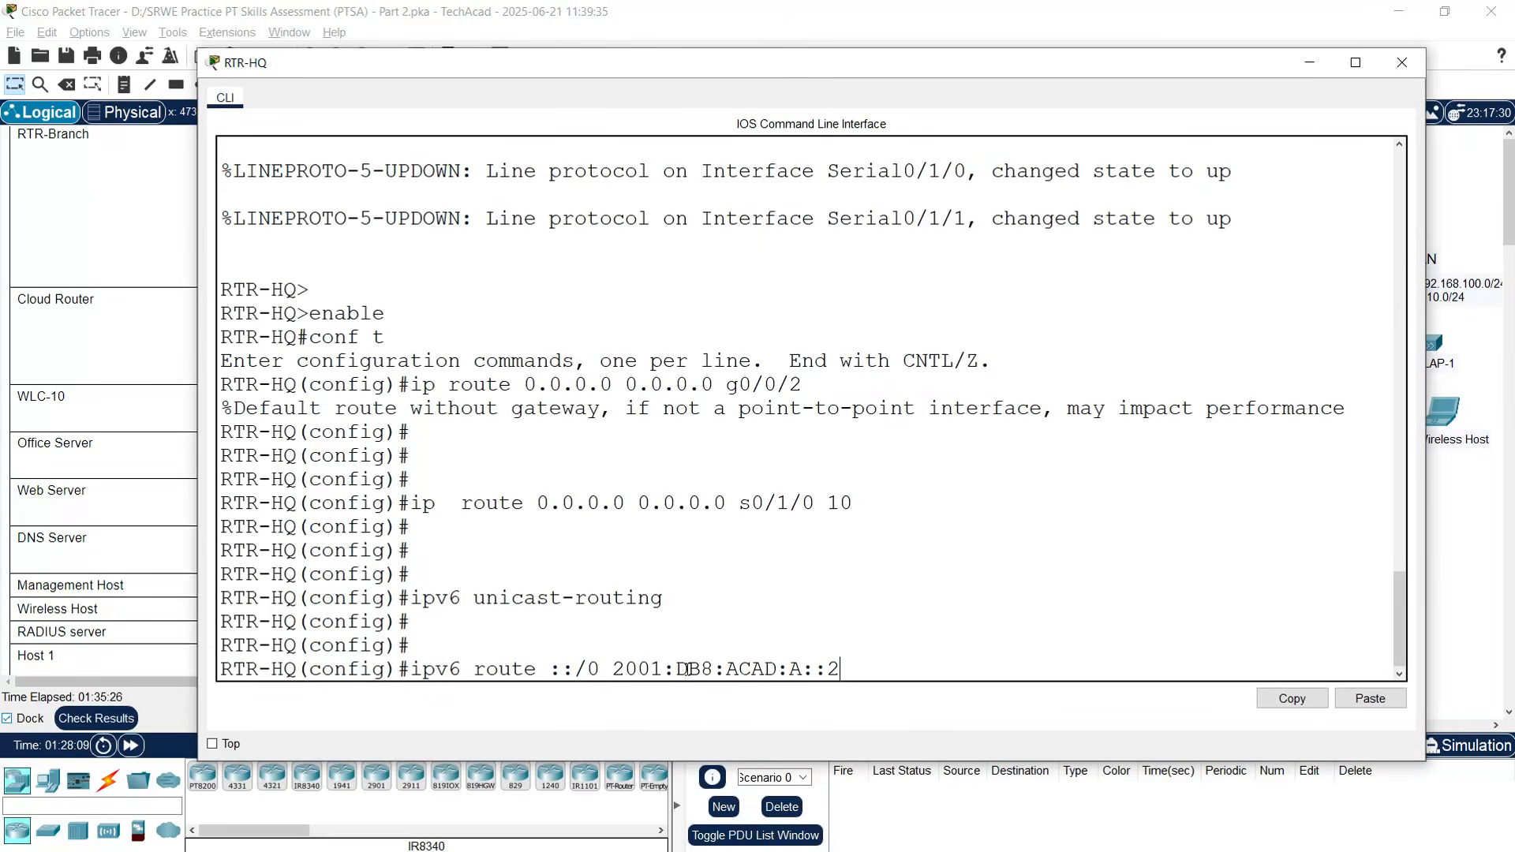
key("Return")
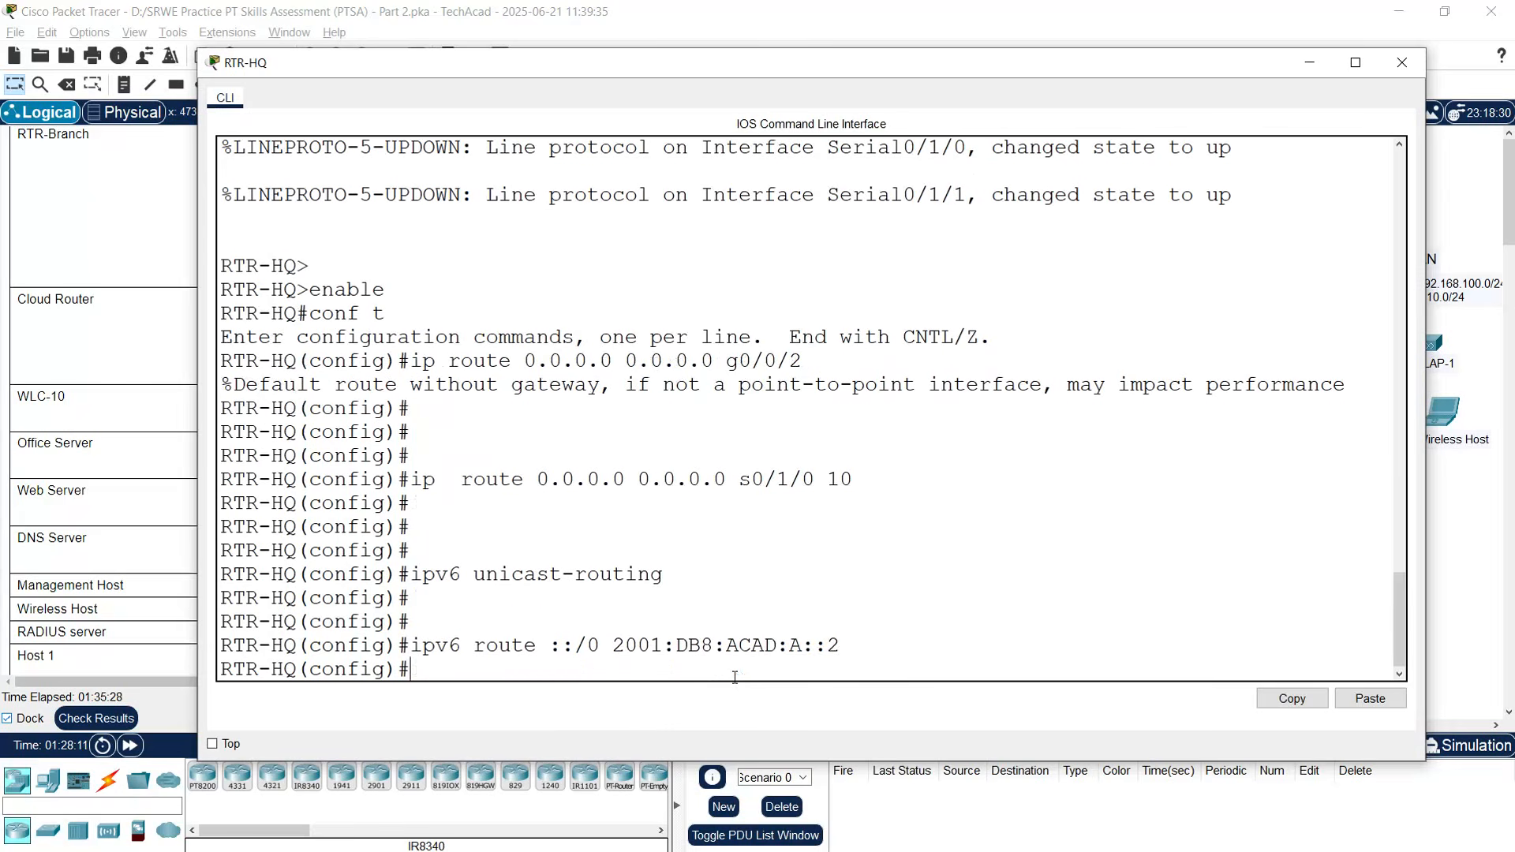
- Add floating IPv6 default route ::/0 via 2001:db8:acad:b::2 with distance 10
type("ipv6 route ::")
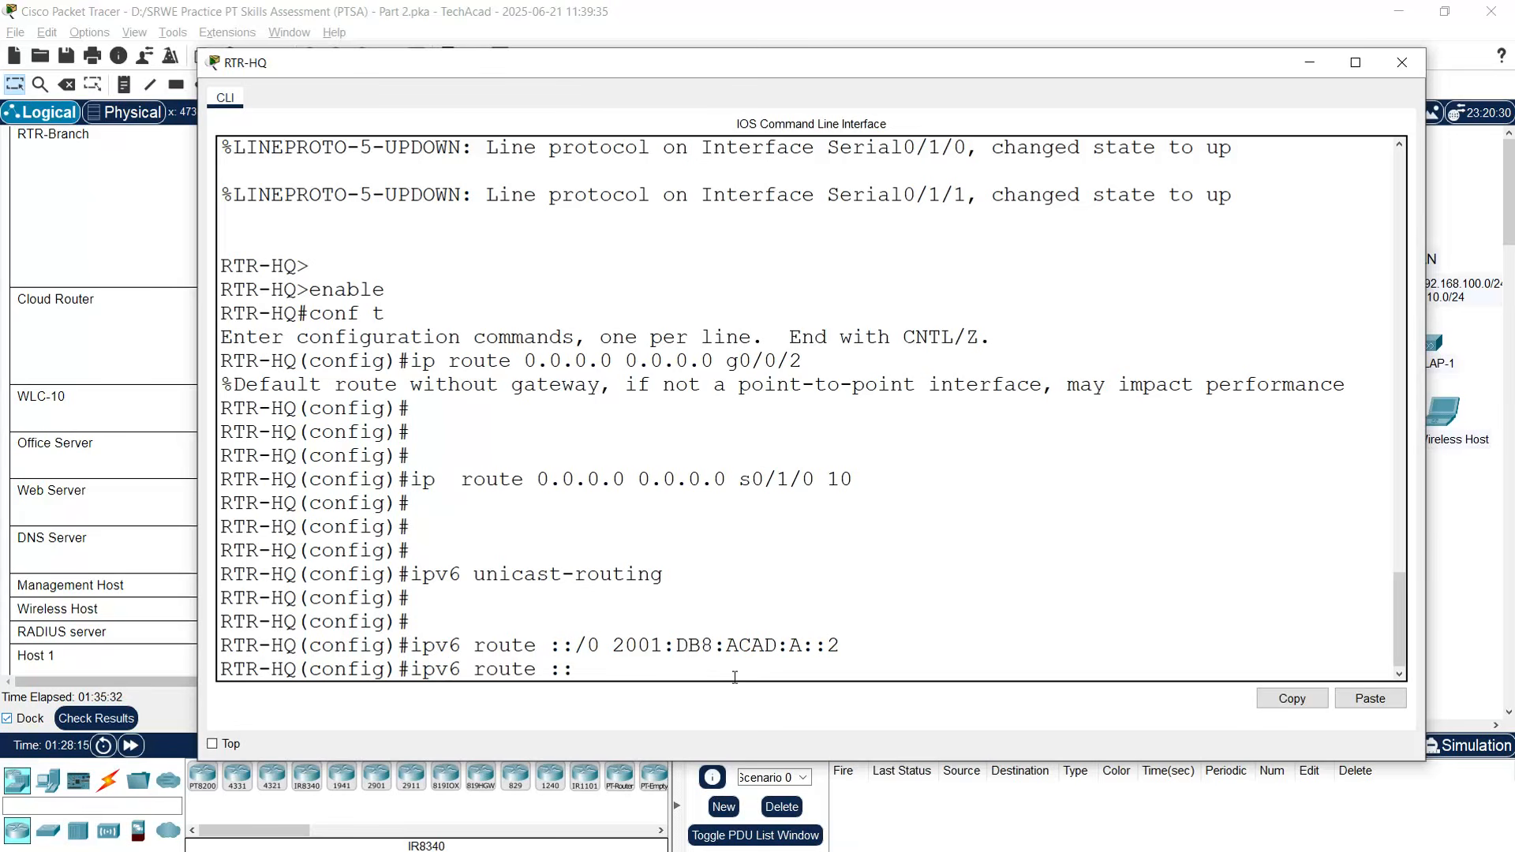
type("/0")
left_click(1401, 62)
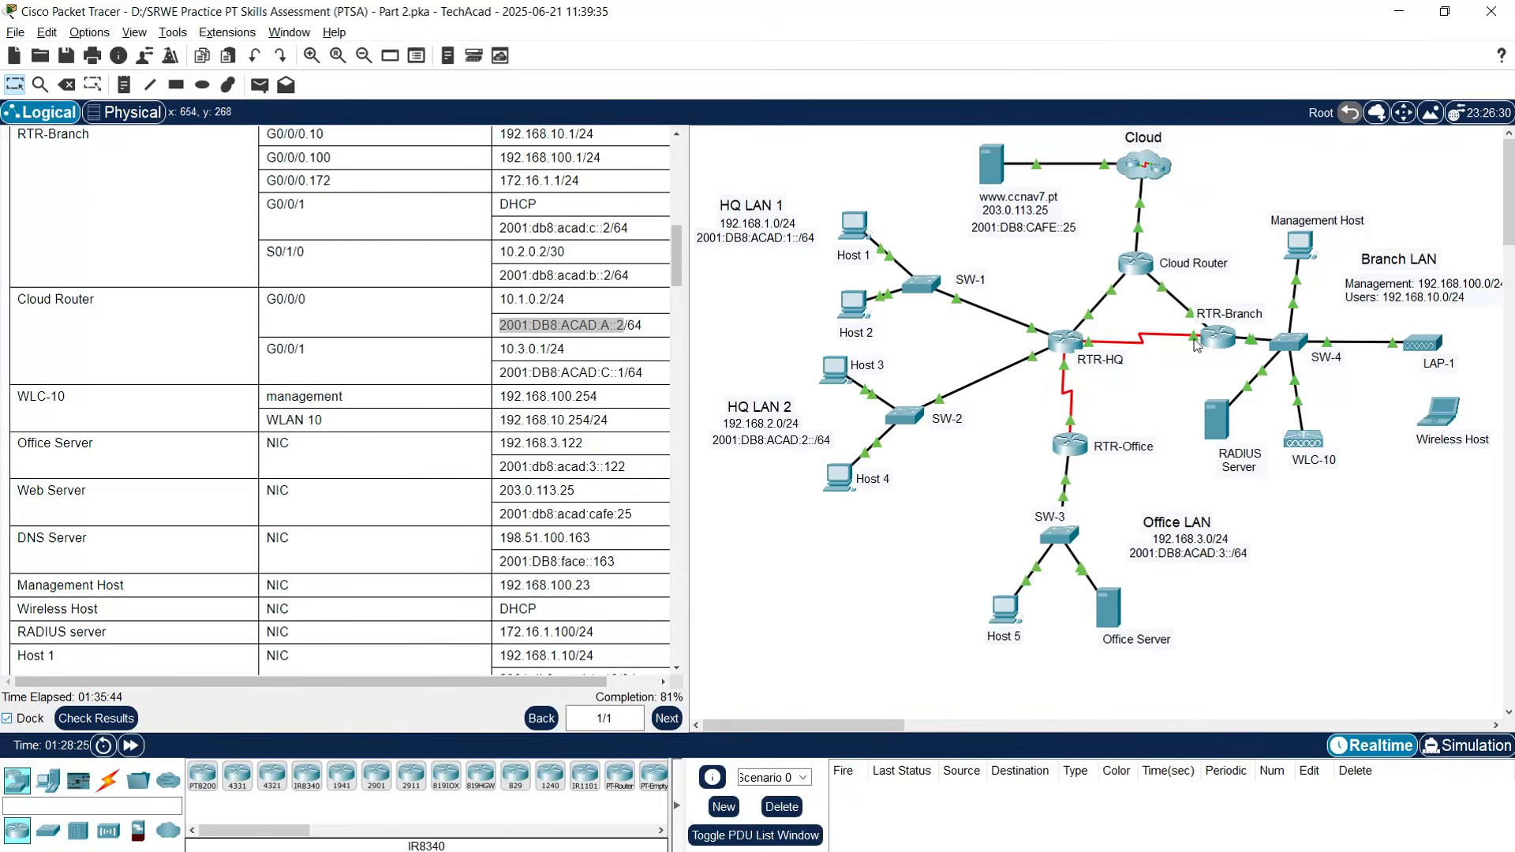
mouse_move(1185, 339)
scroll(190, 377, "up", 1)
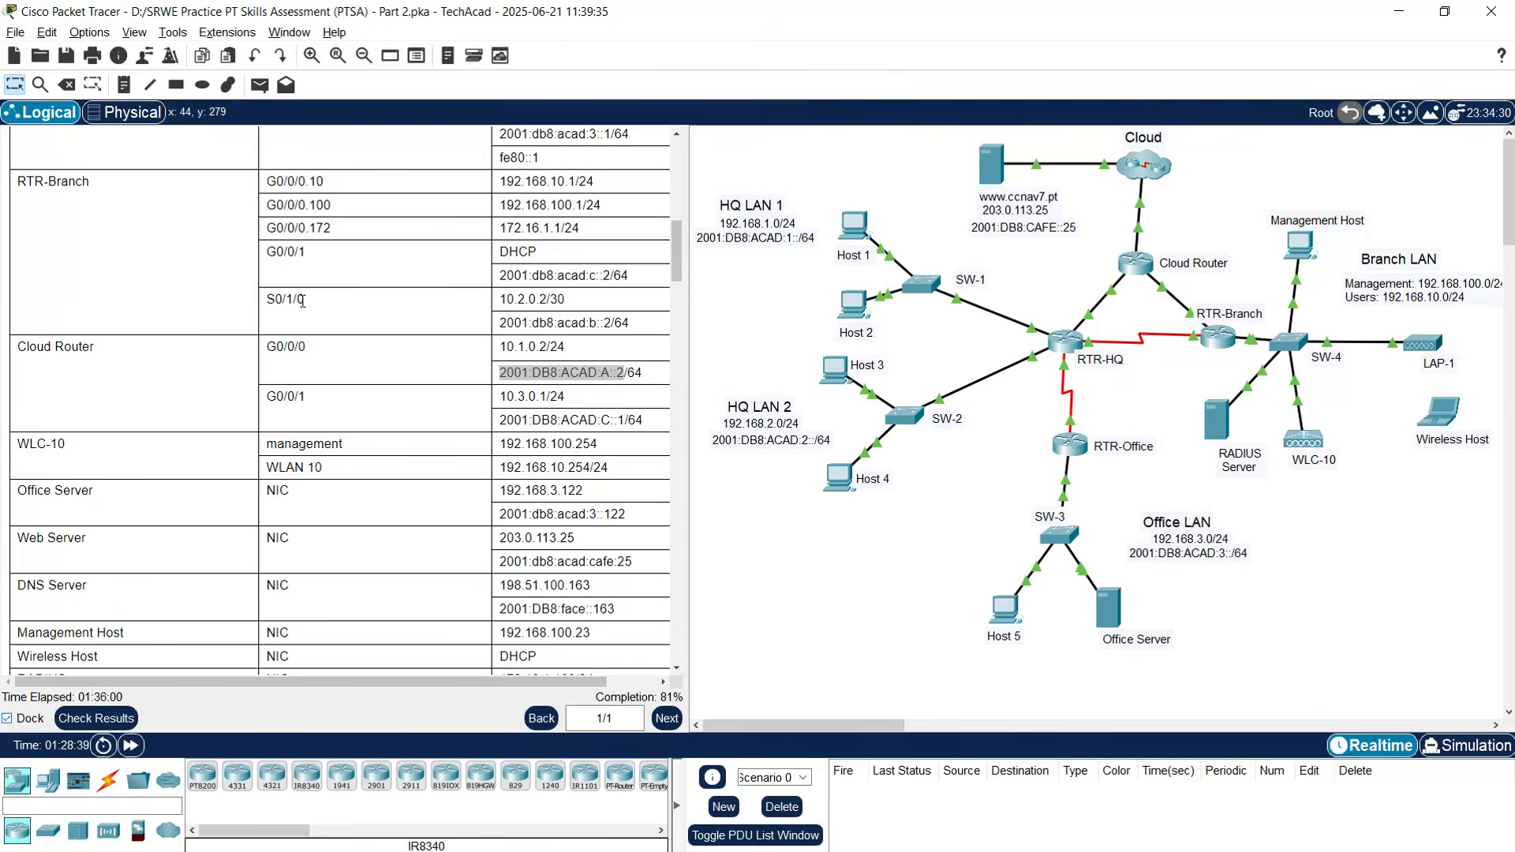
left_click_drag(499, 323, 612, 322)
right_click(612, 323)
left_click(627, 374)
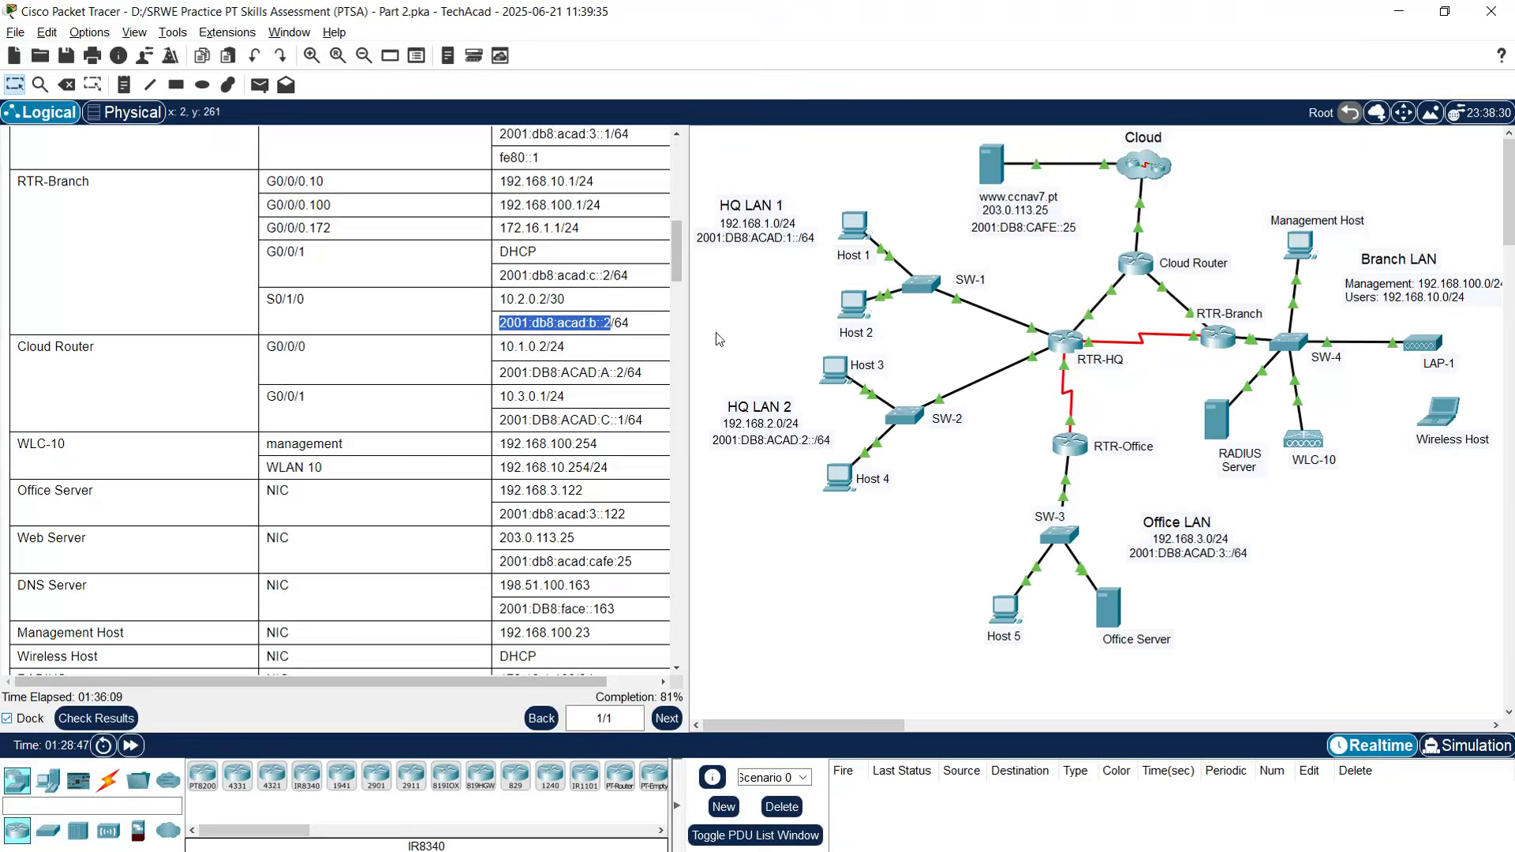
left_click(1065, 341)
right_click(663, 667)
left_click(678, 689)
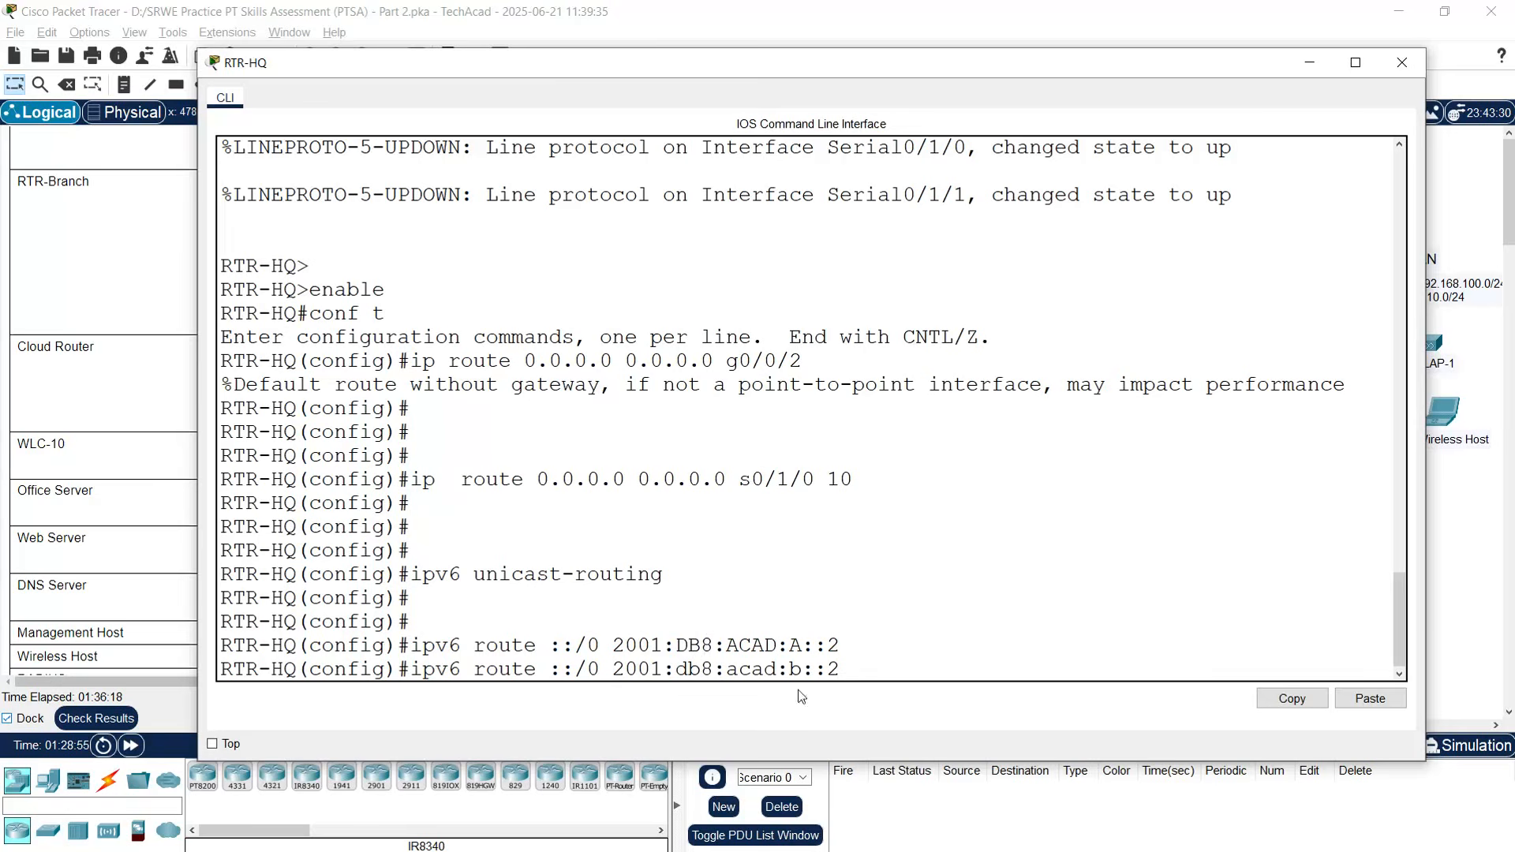
type("10")
key("Return")
key("Return")
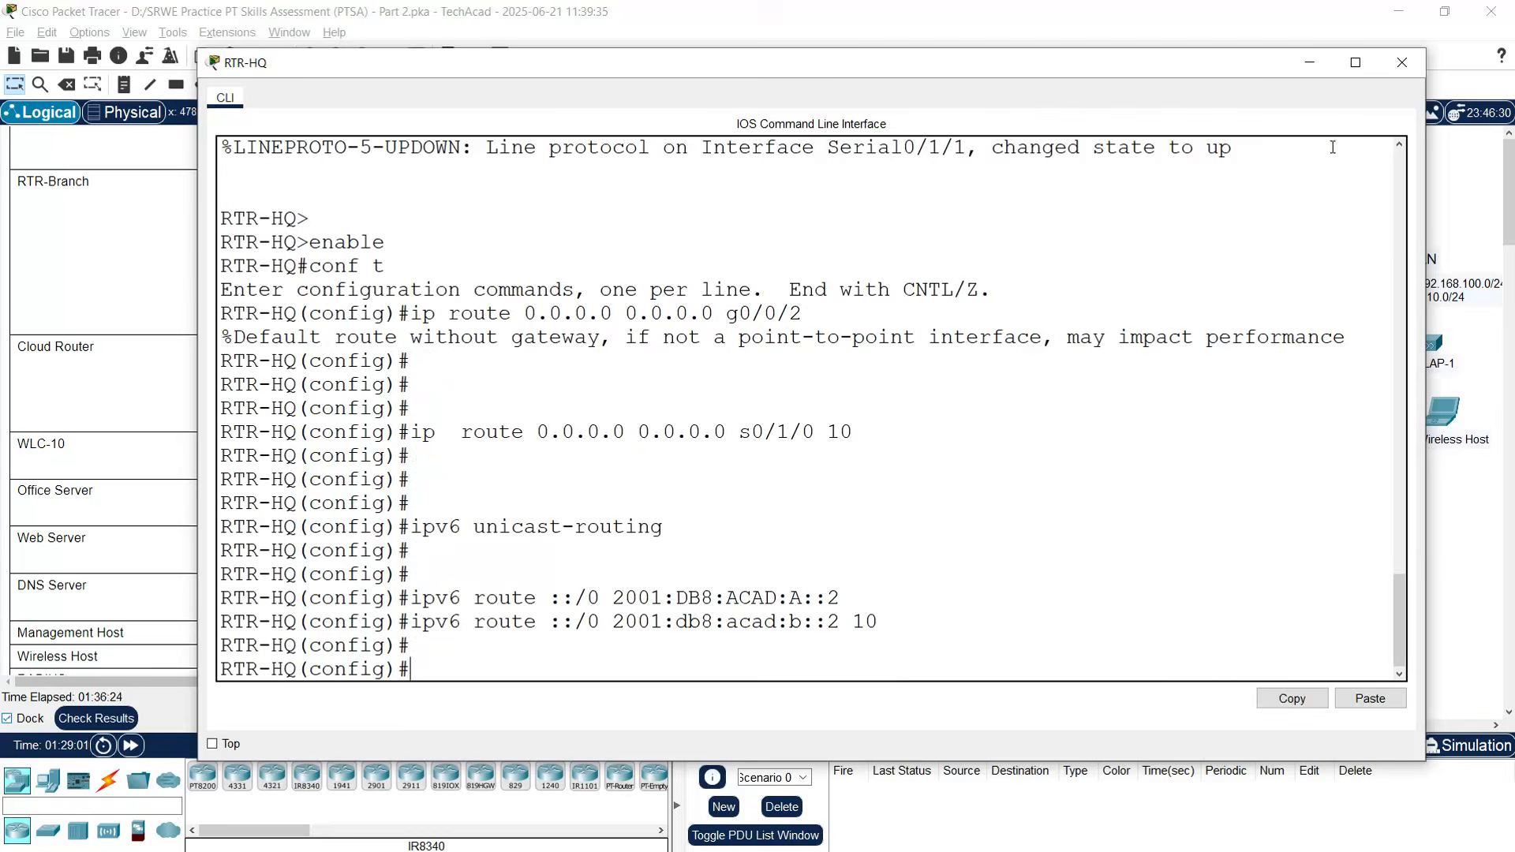
left_click(1400, 64)
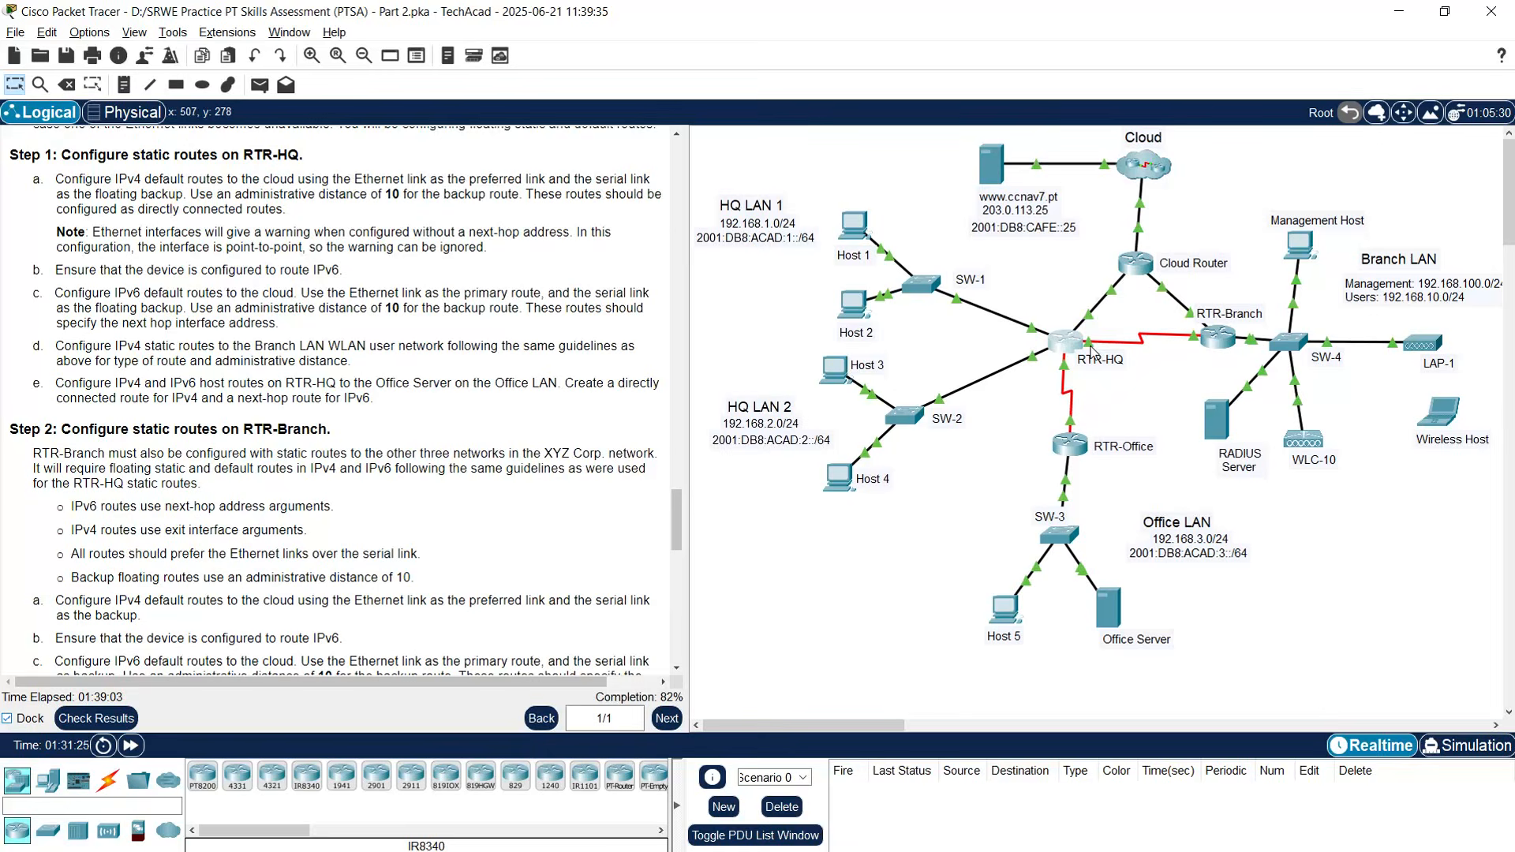
- Bring up RTR-HQ's command line and start an 'ip route' command at the config prompt
left_click(1072, 351)
left_click_drag(845, 157, 739, 53)
left_click(587, 474)
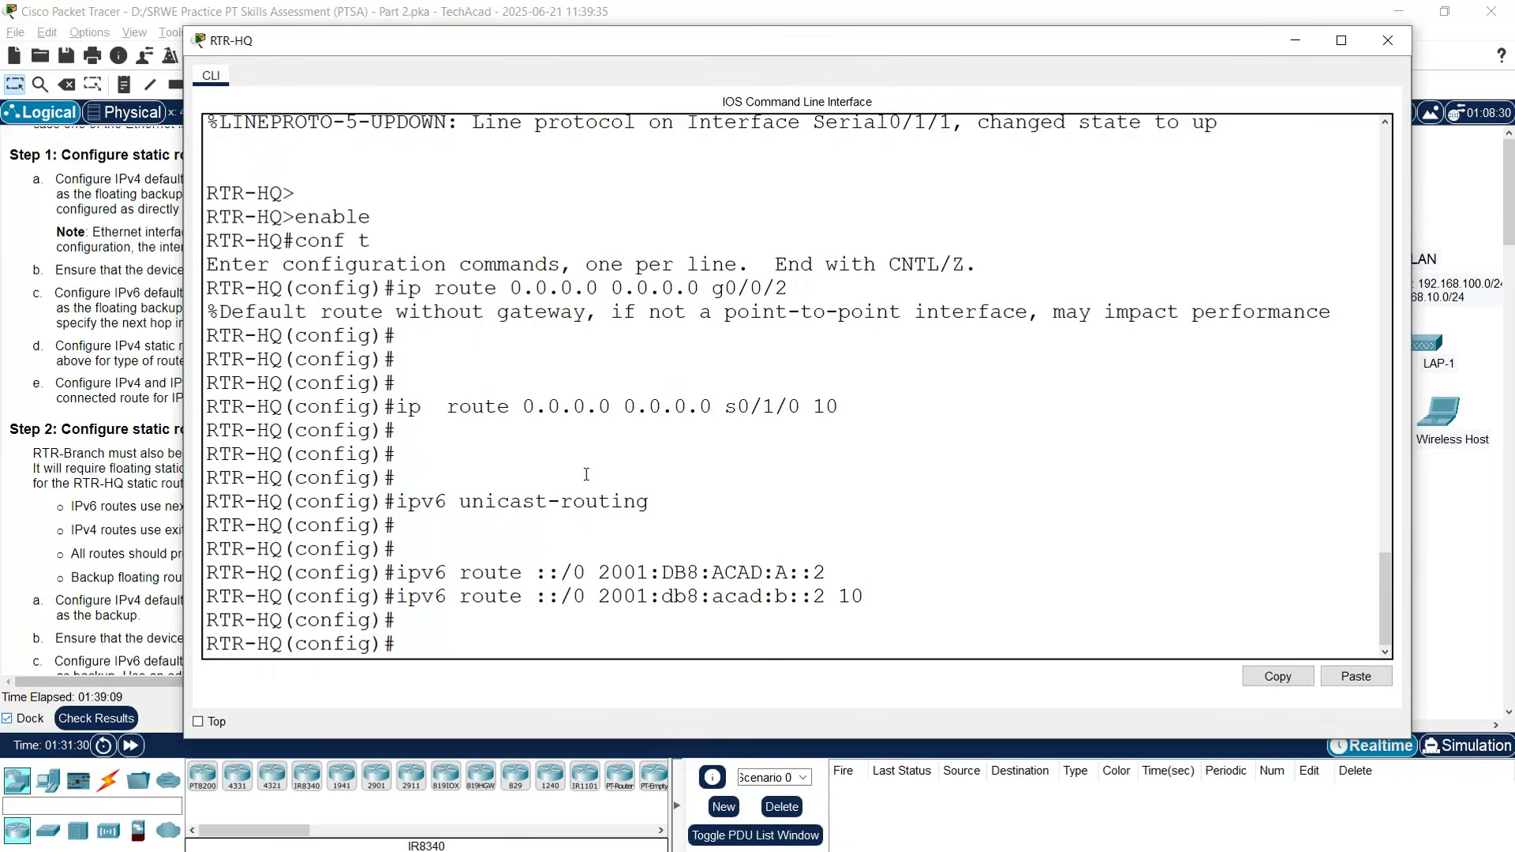
key("Return")
key("Return")
key("Return")
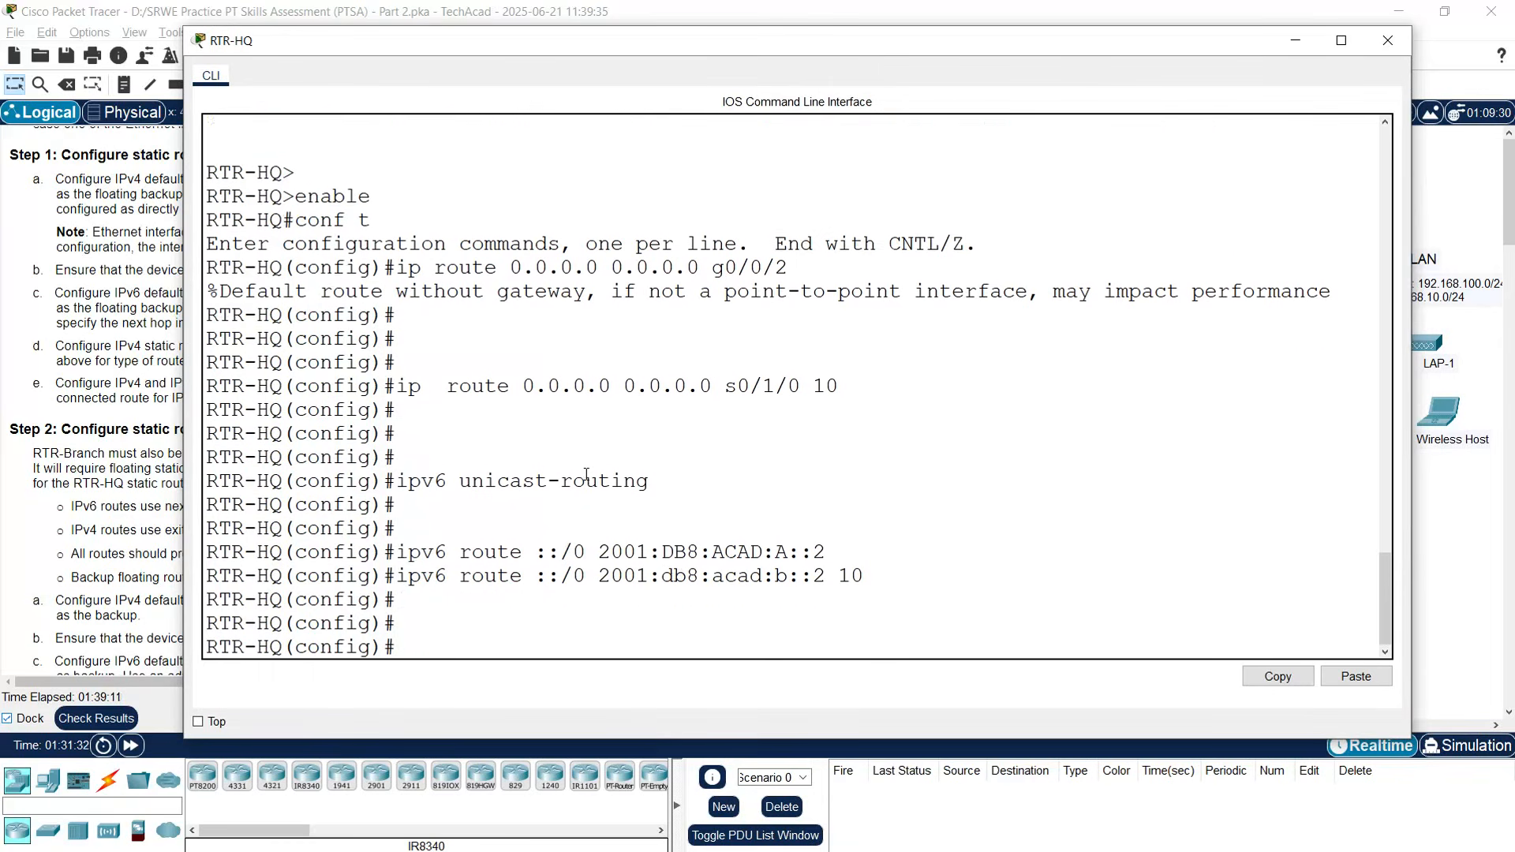
type("ip route")
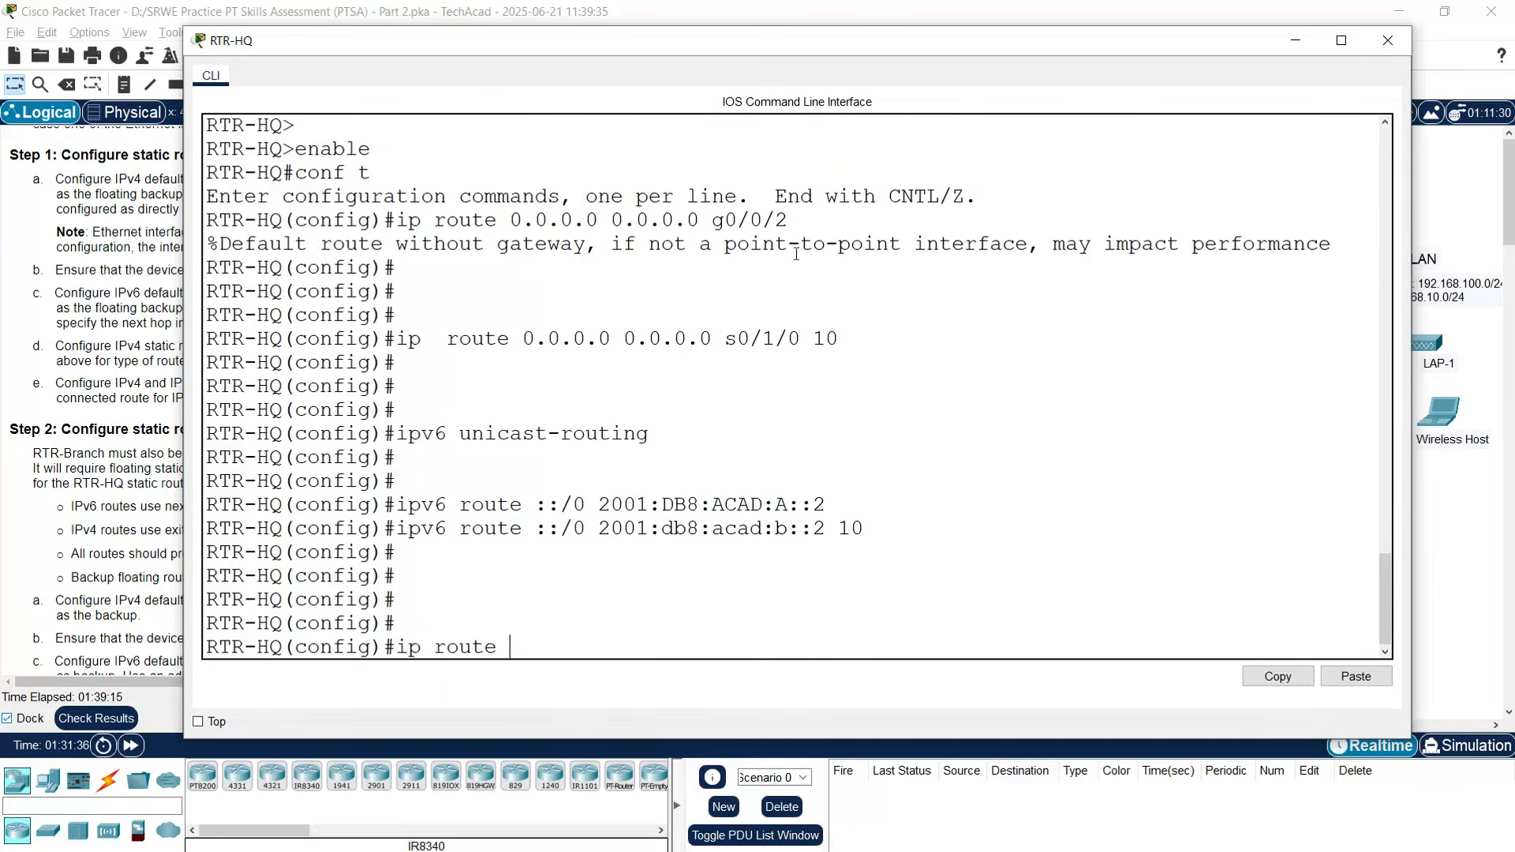
- Add RTR-HQ route 192.168.10.0 255.255.255.0 via g0/0/2
left_click_drag(900, 41, 802, 43)
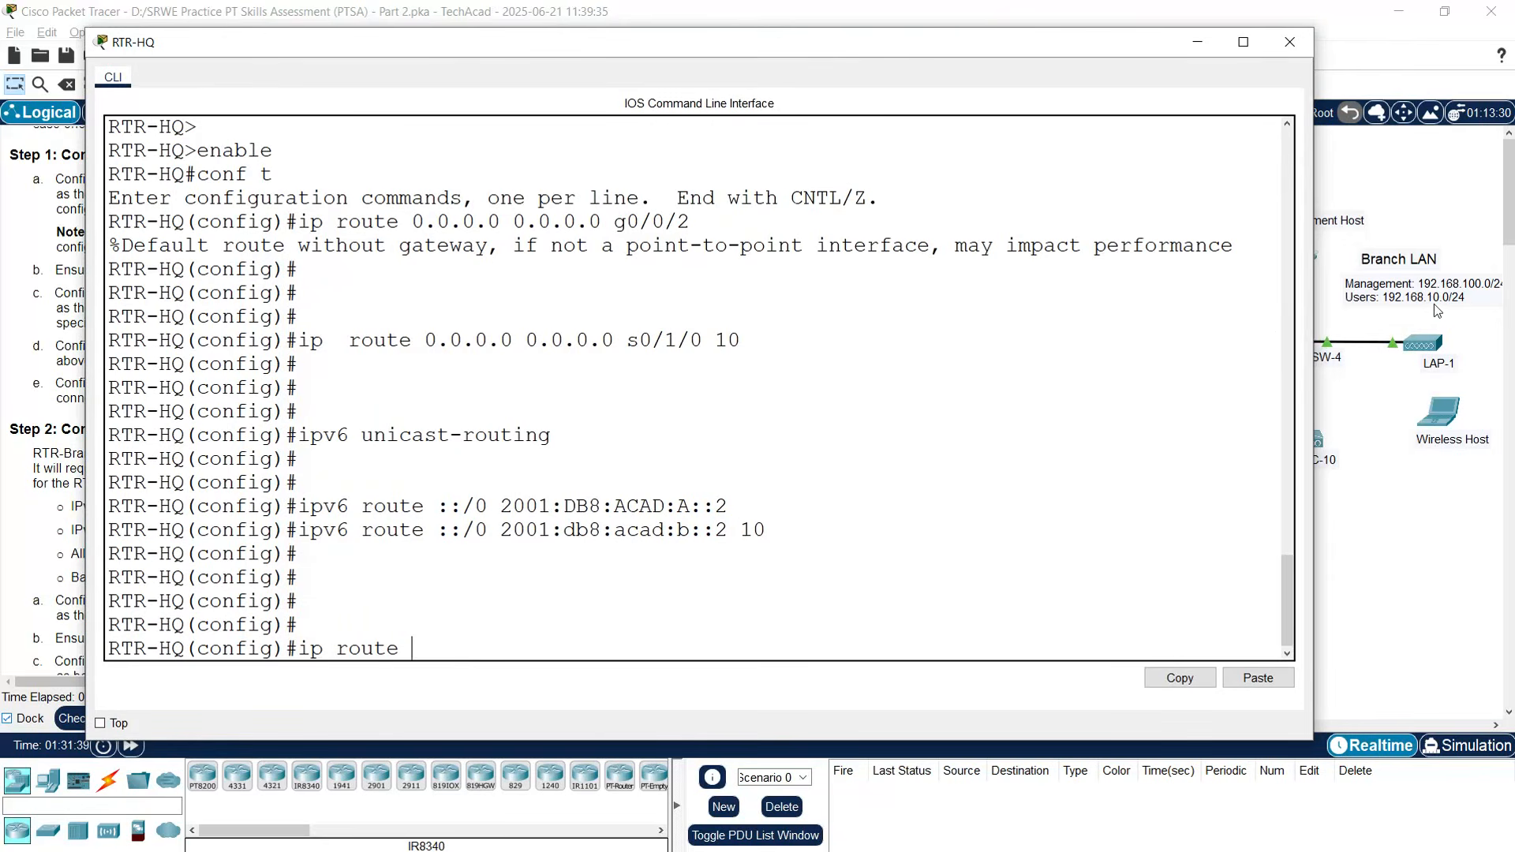
type("192.168.10.0 255.255.")
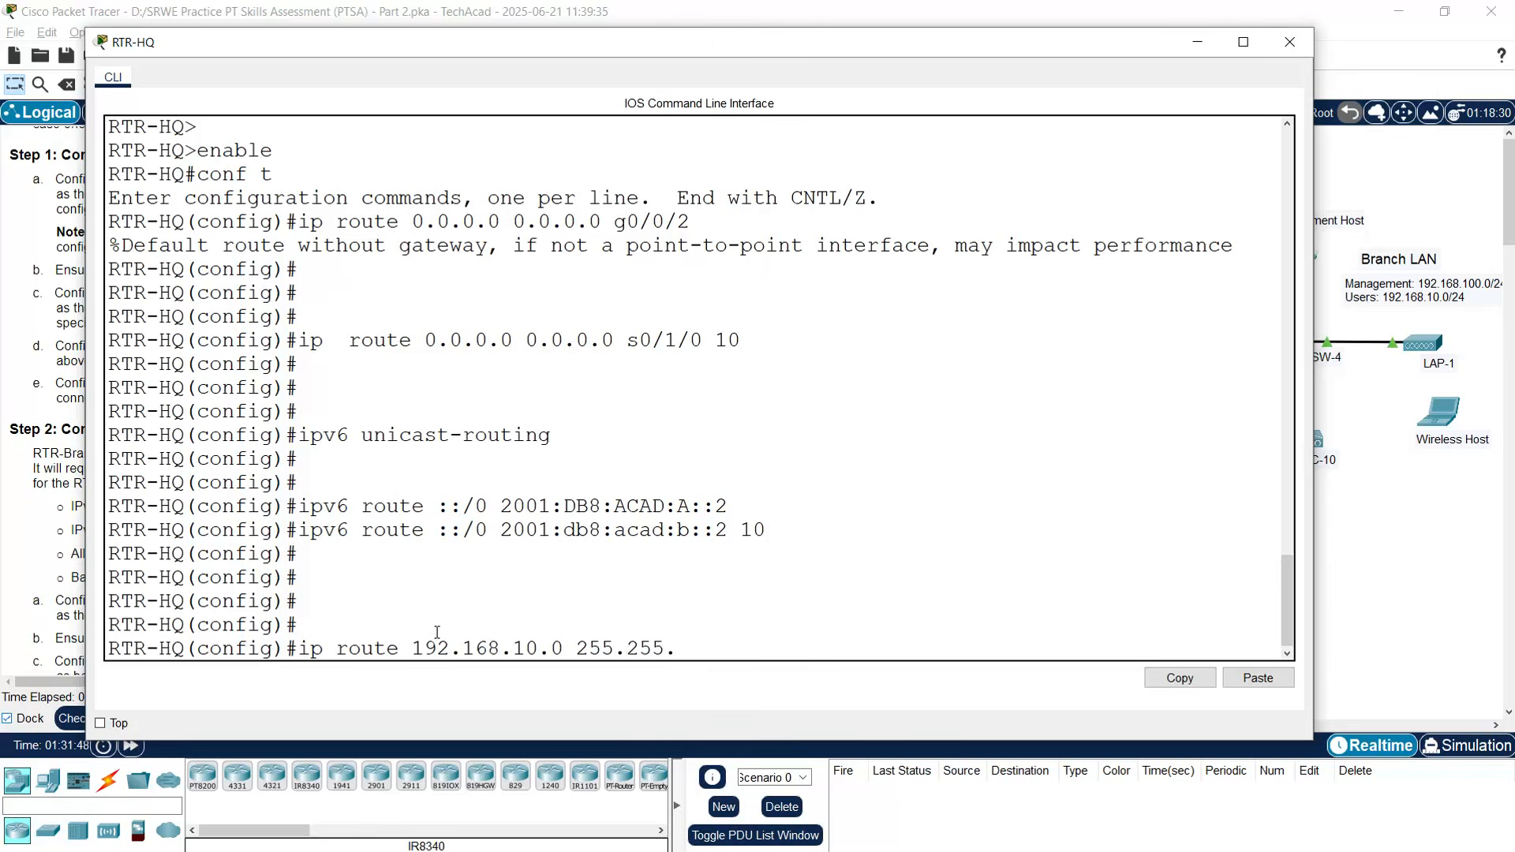
type("255.0 g0/0/")
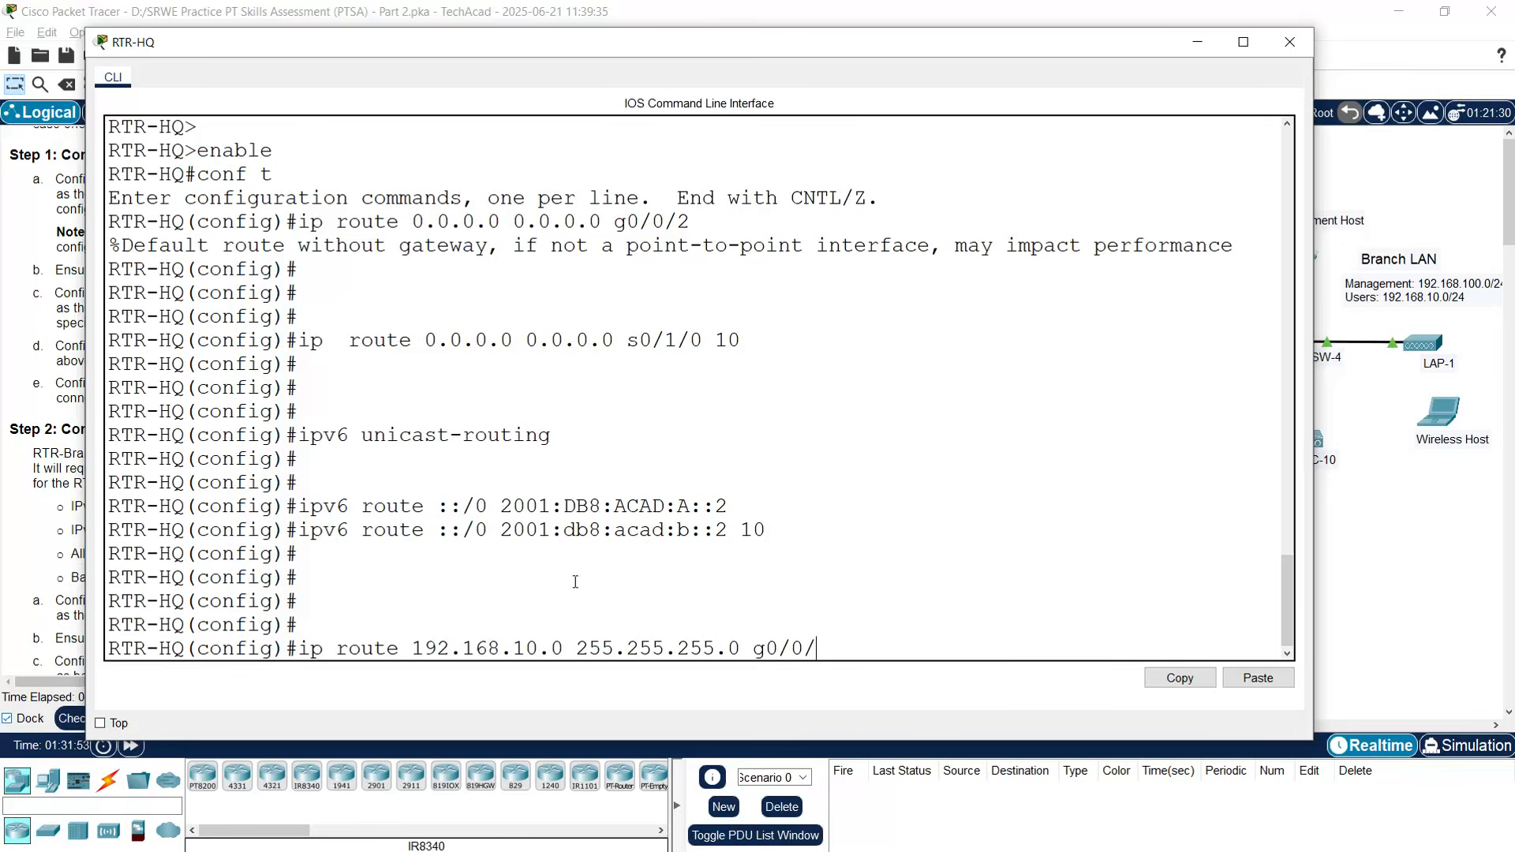
left_click(1438, 622)
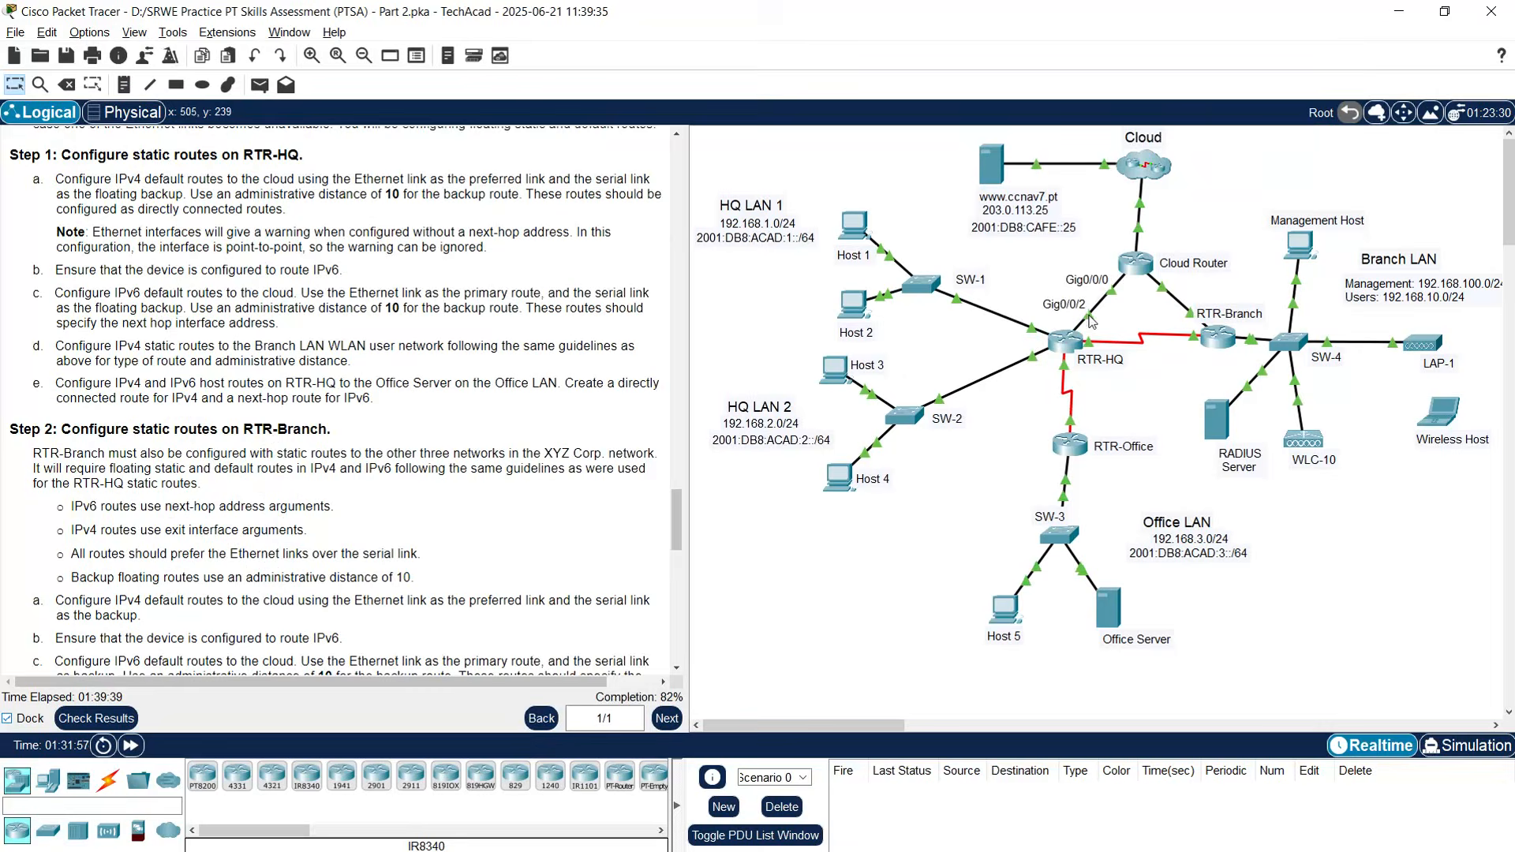
left_click(1065, 343)
type("2.168.10.0 255.255.255.0 g0/0/2")
key("Return")
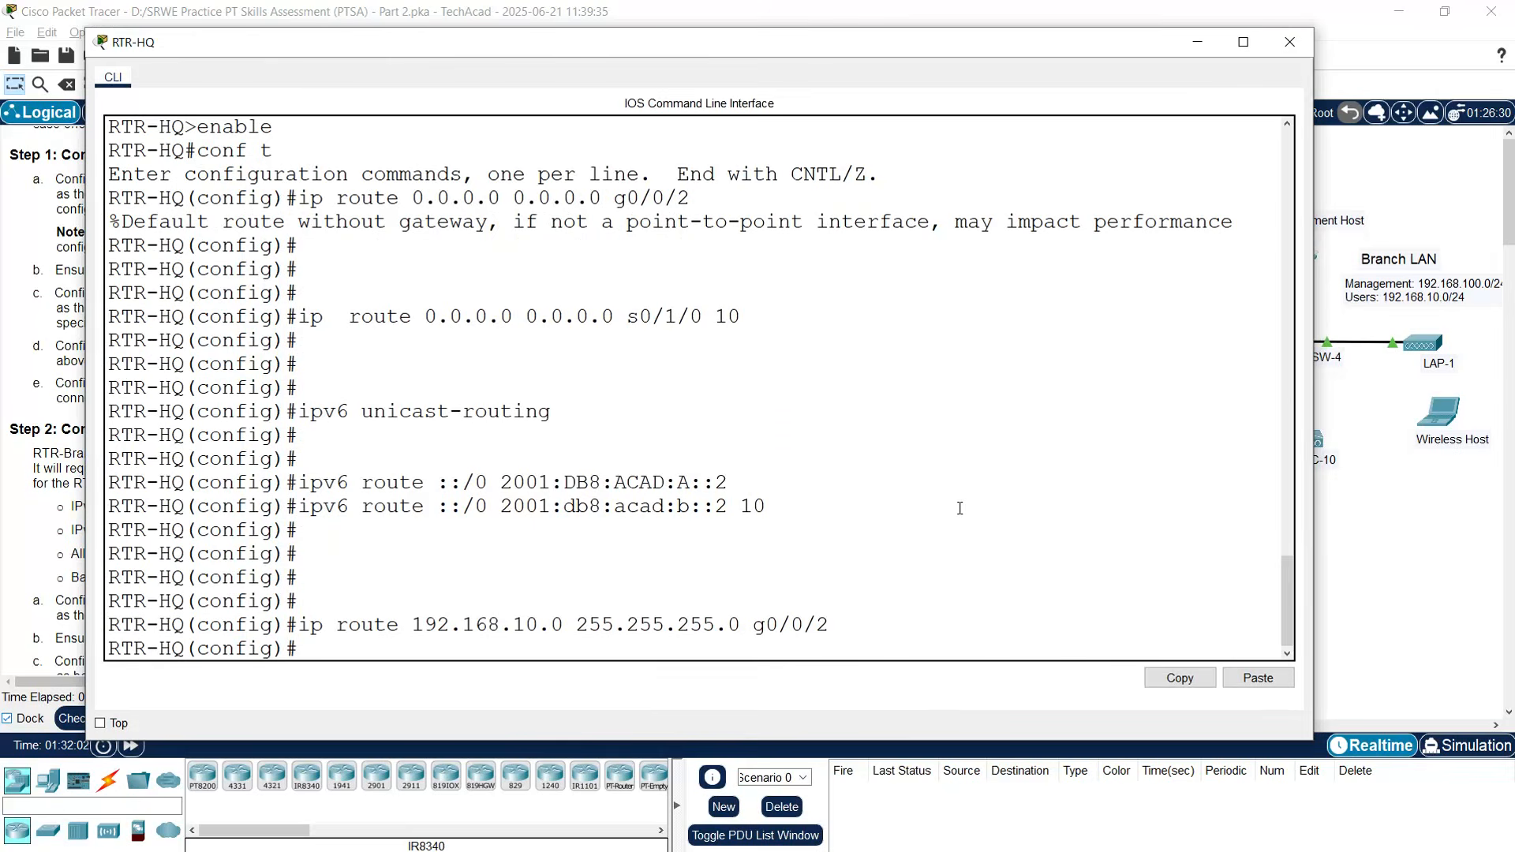
- Add backup route 192.168.10.0 255.255.255.0 via s0/1/0 with distance 10, then close RTR-HQ
type("ip route 192.168.10.0")
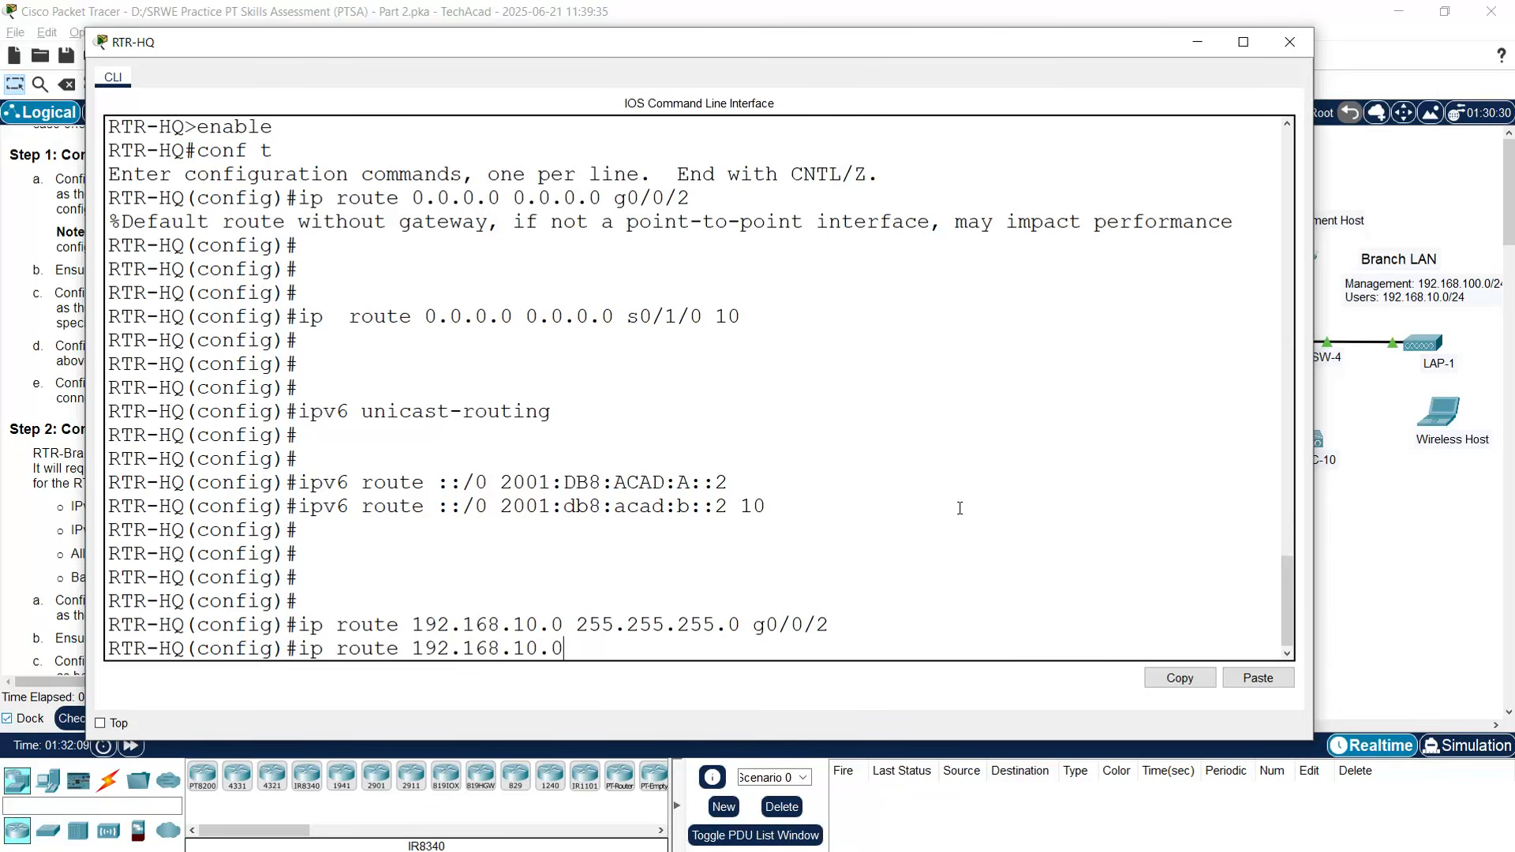
type(" 255.255.255.0")
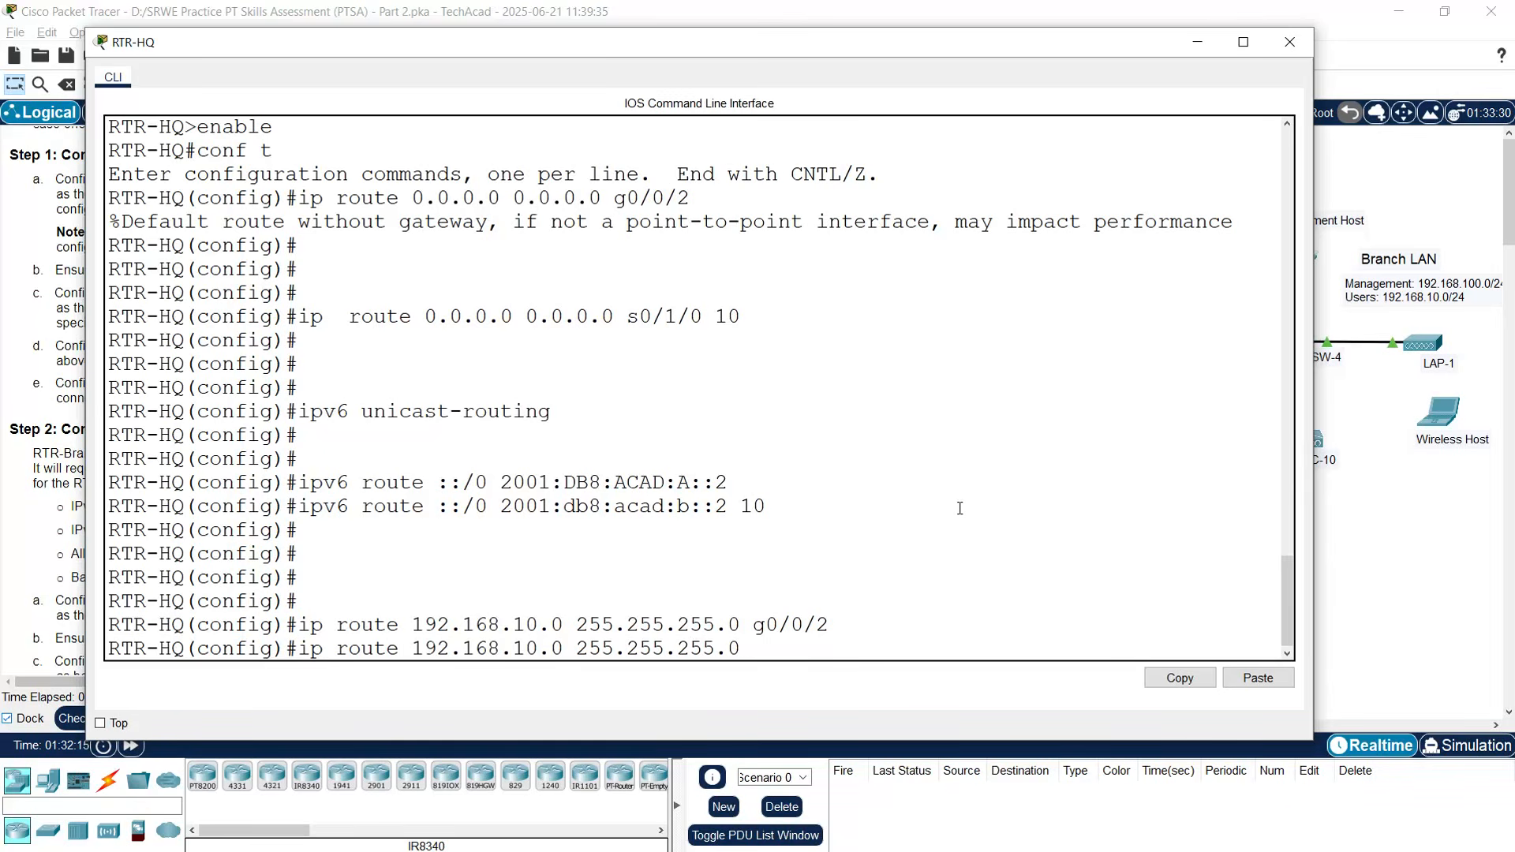
left_click(1401, 544)
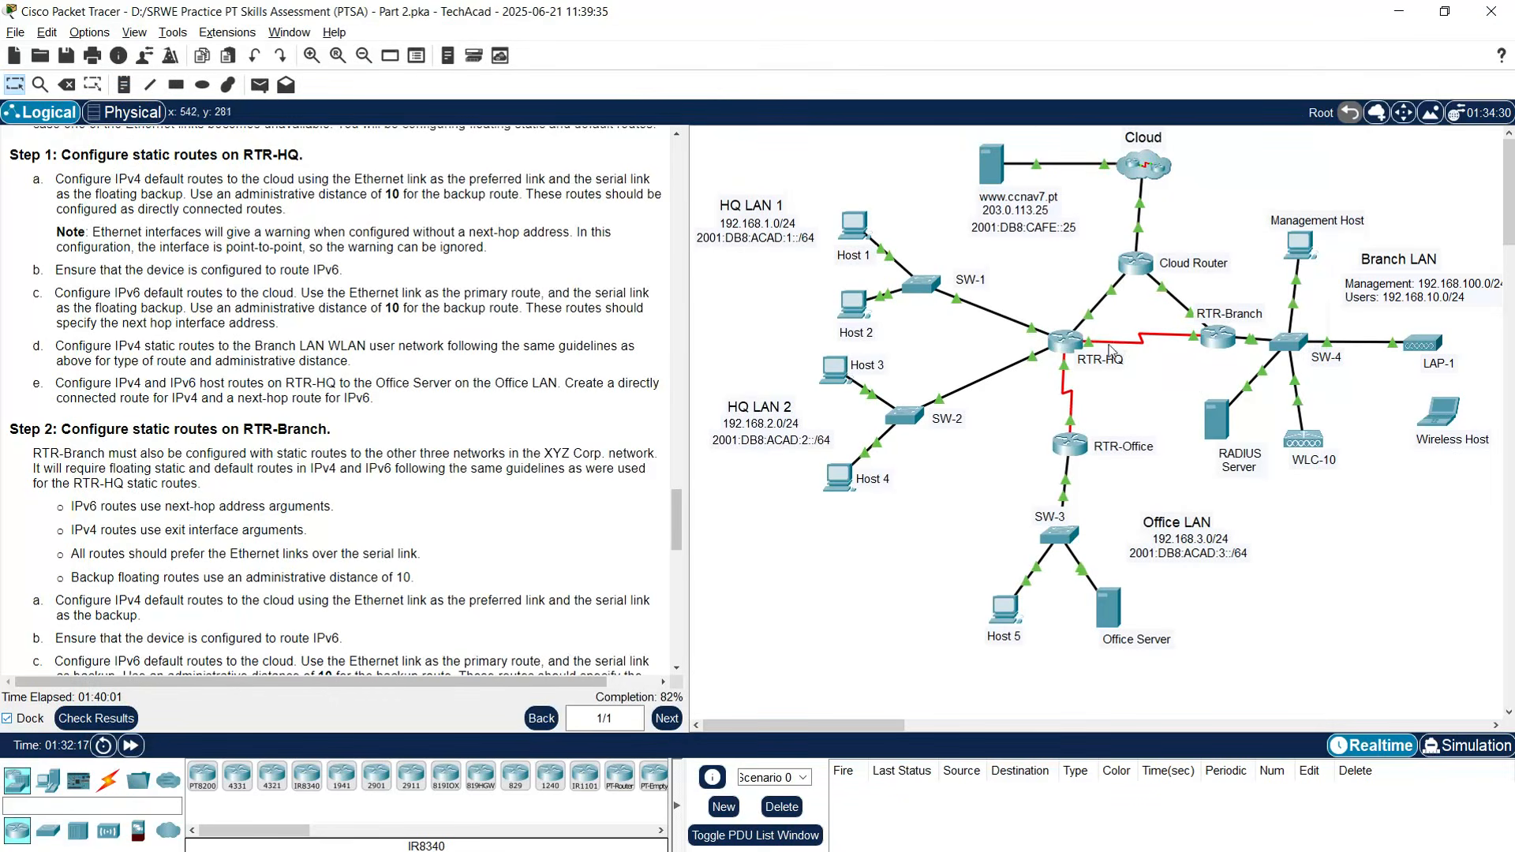
mouse_move(1090, 343)
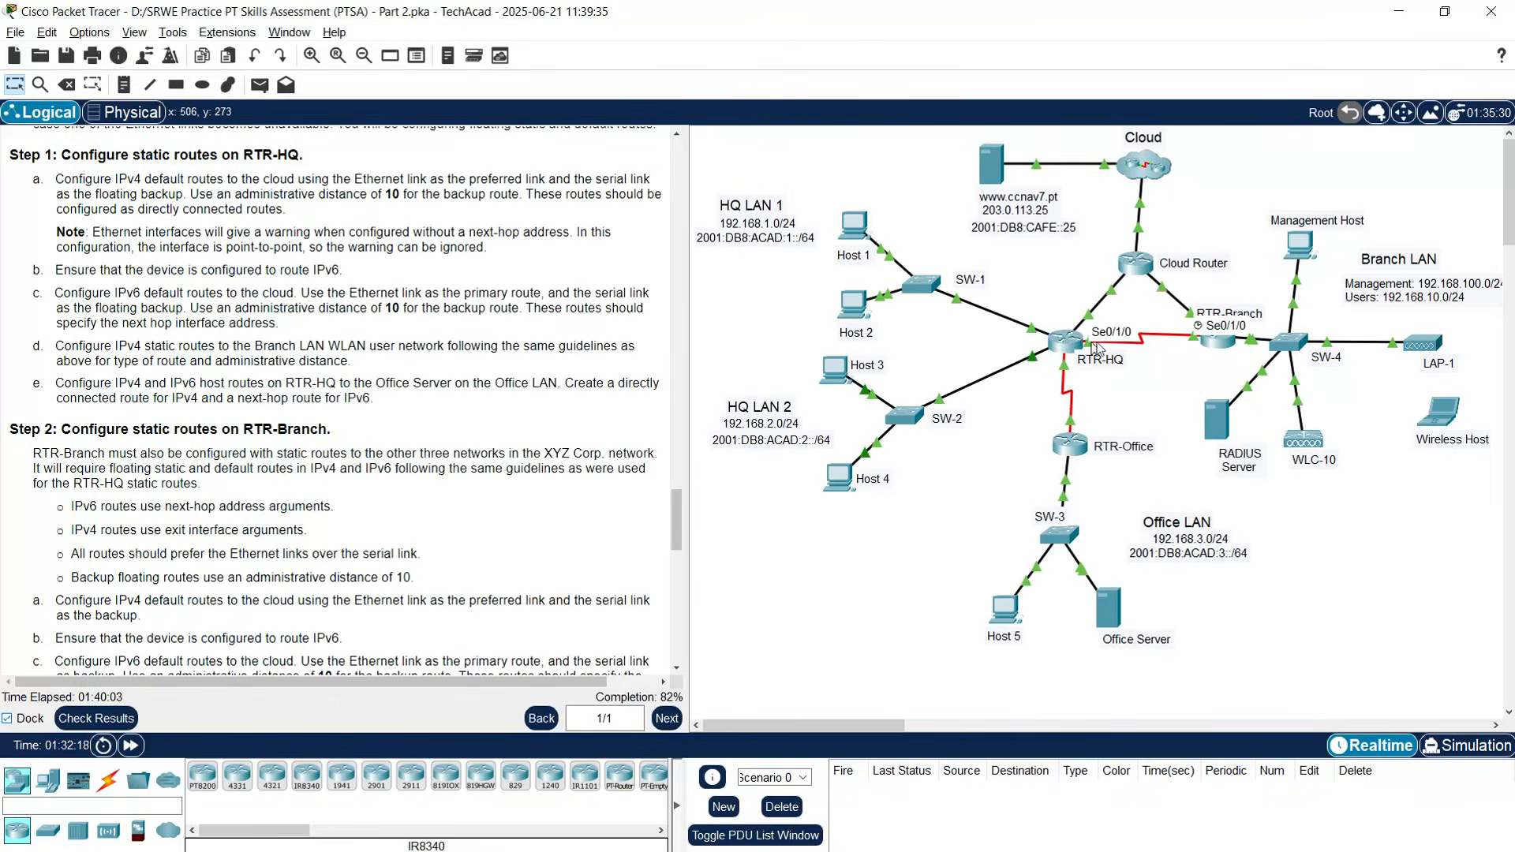
left_click(1070, 347)
type("s0/1/")
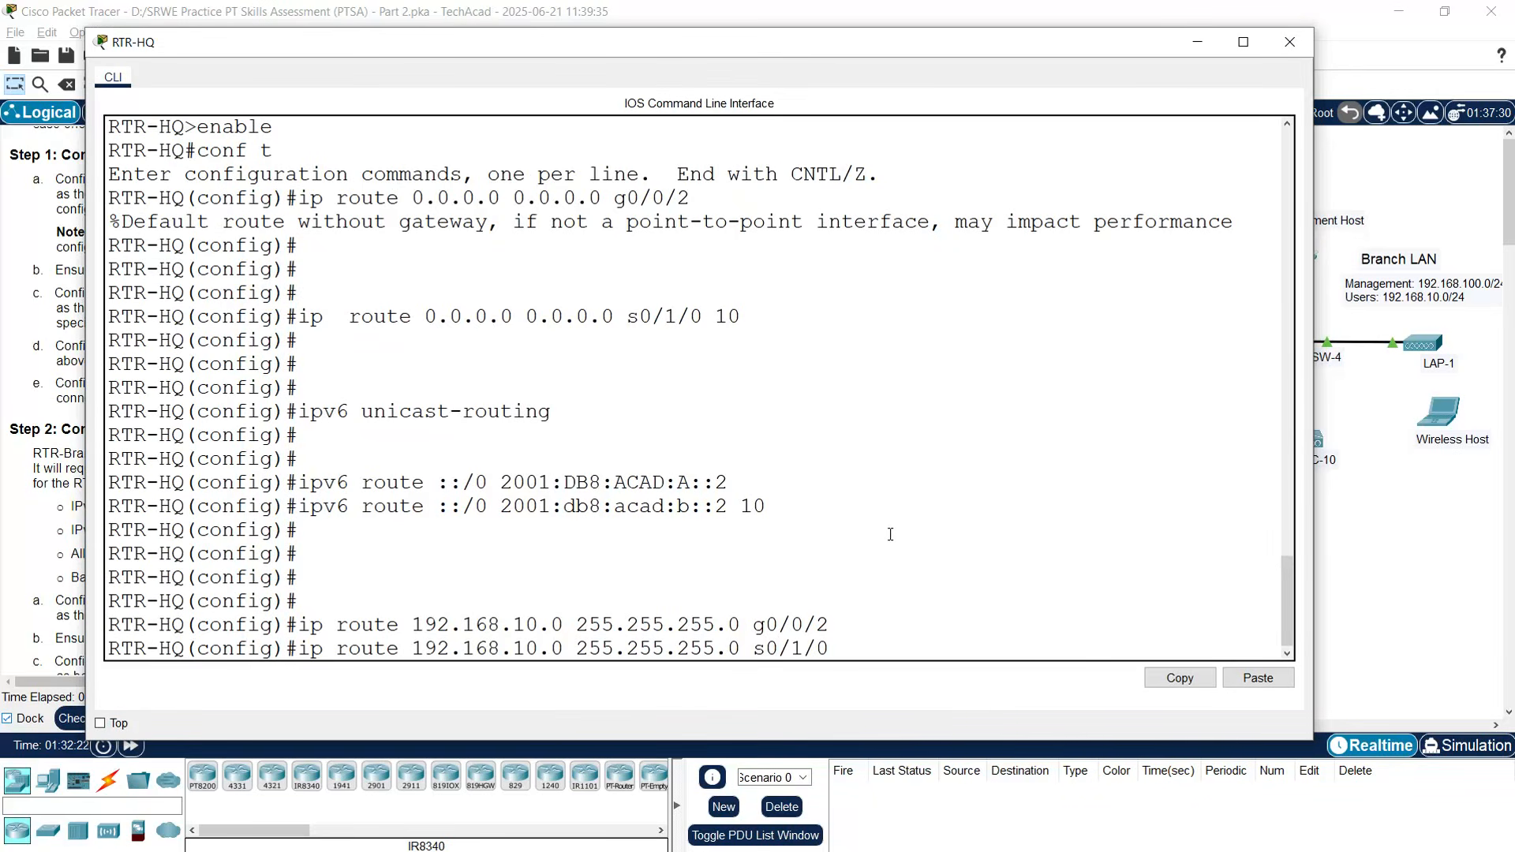
type("0 10")
key("Return")
key("Return")
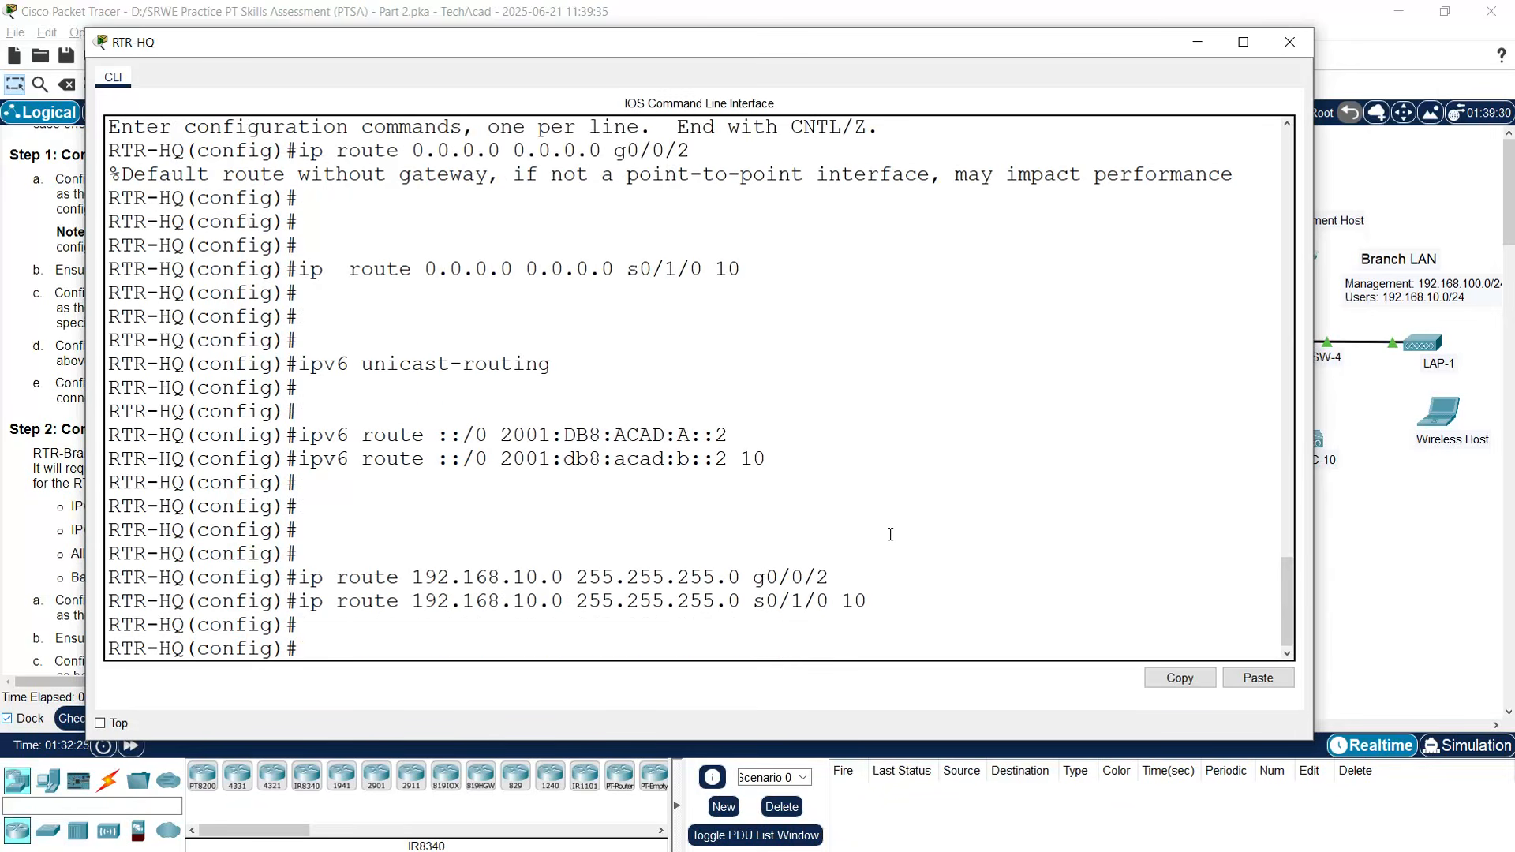
left_click(1289, 42)
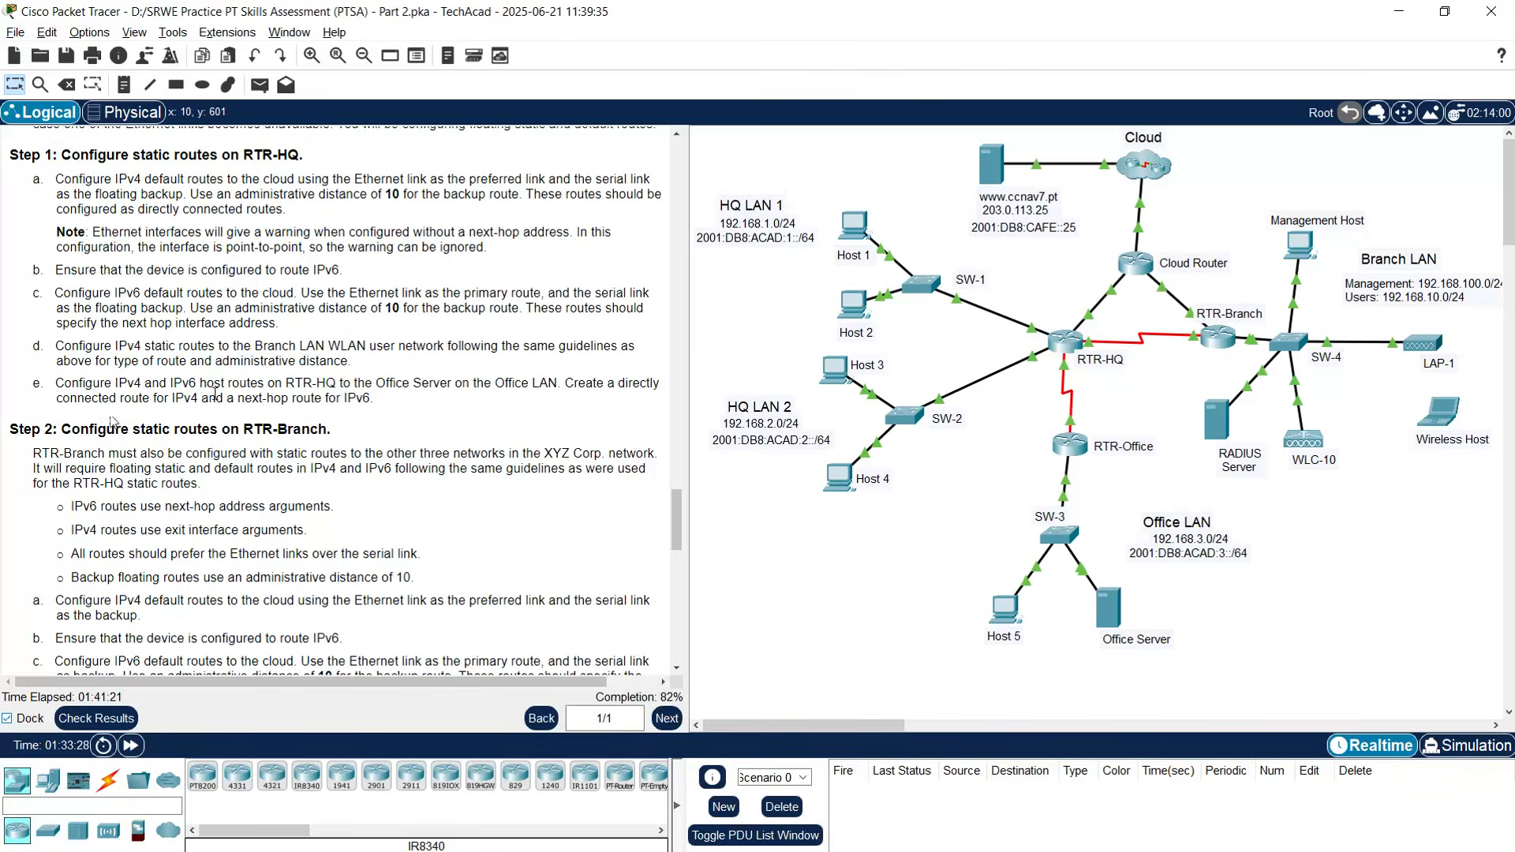
- Copy the Office Server's IPv4 address 192.168.3.122 from its IP Configuration
left_click_drag(168, 382, 261, 384)
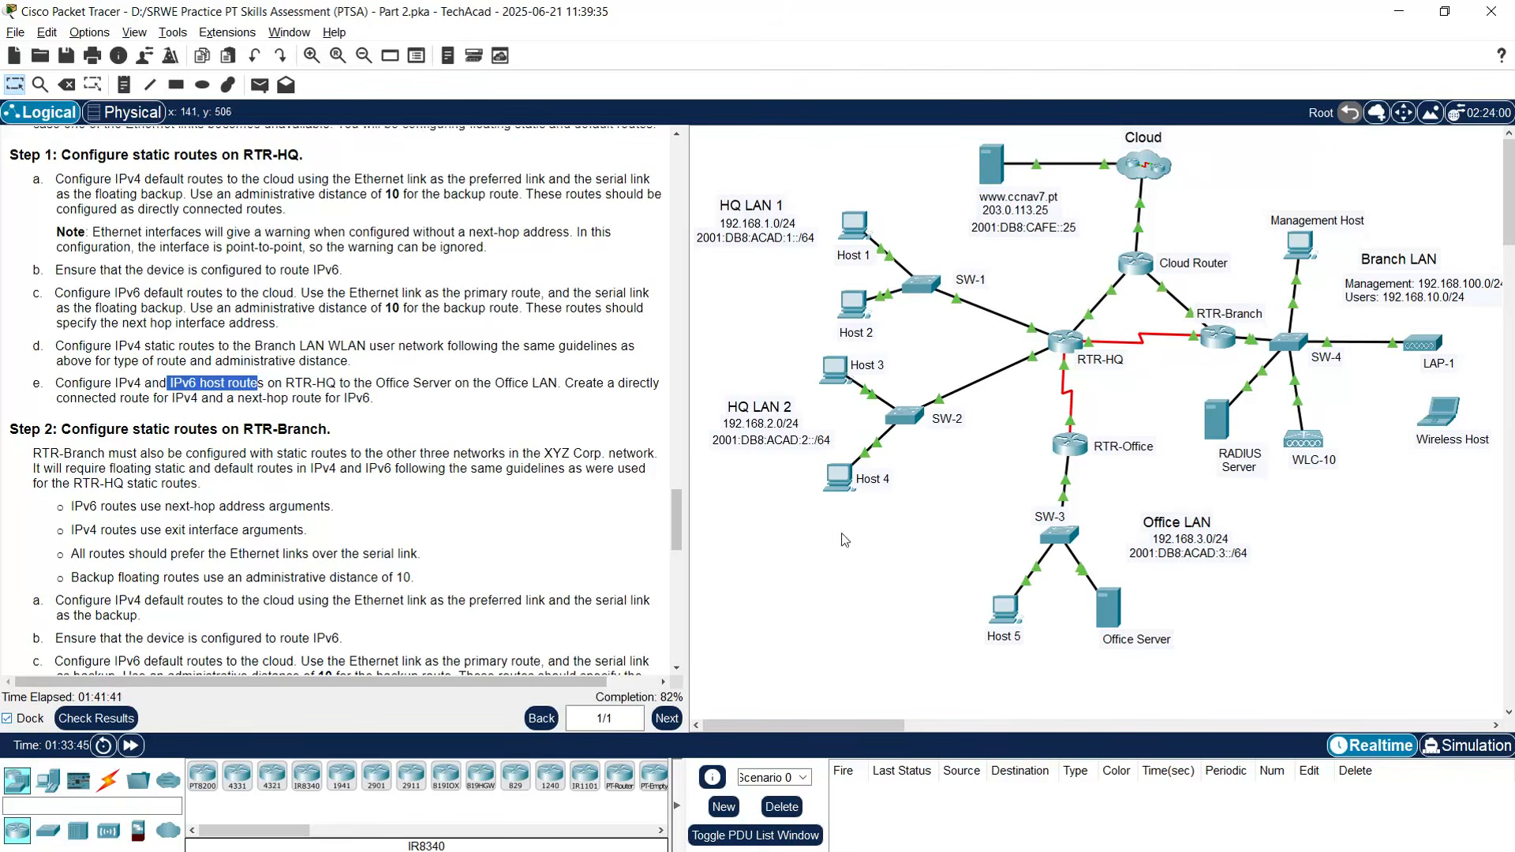
left_click(1108, 608)
left_click(459, 278)
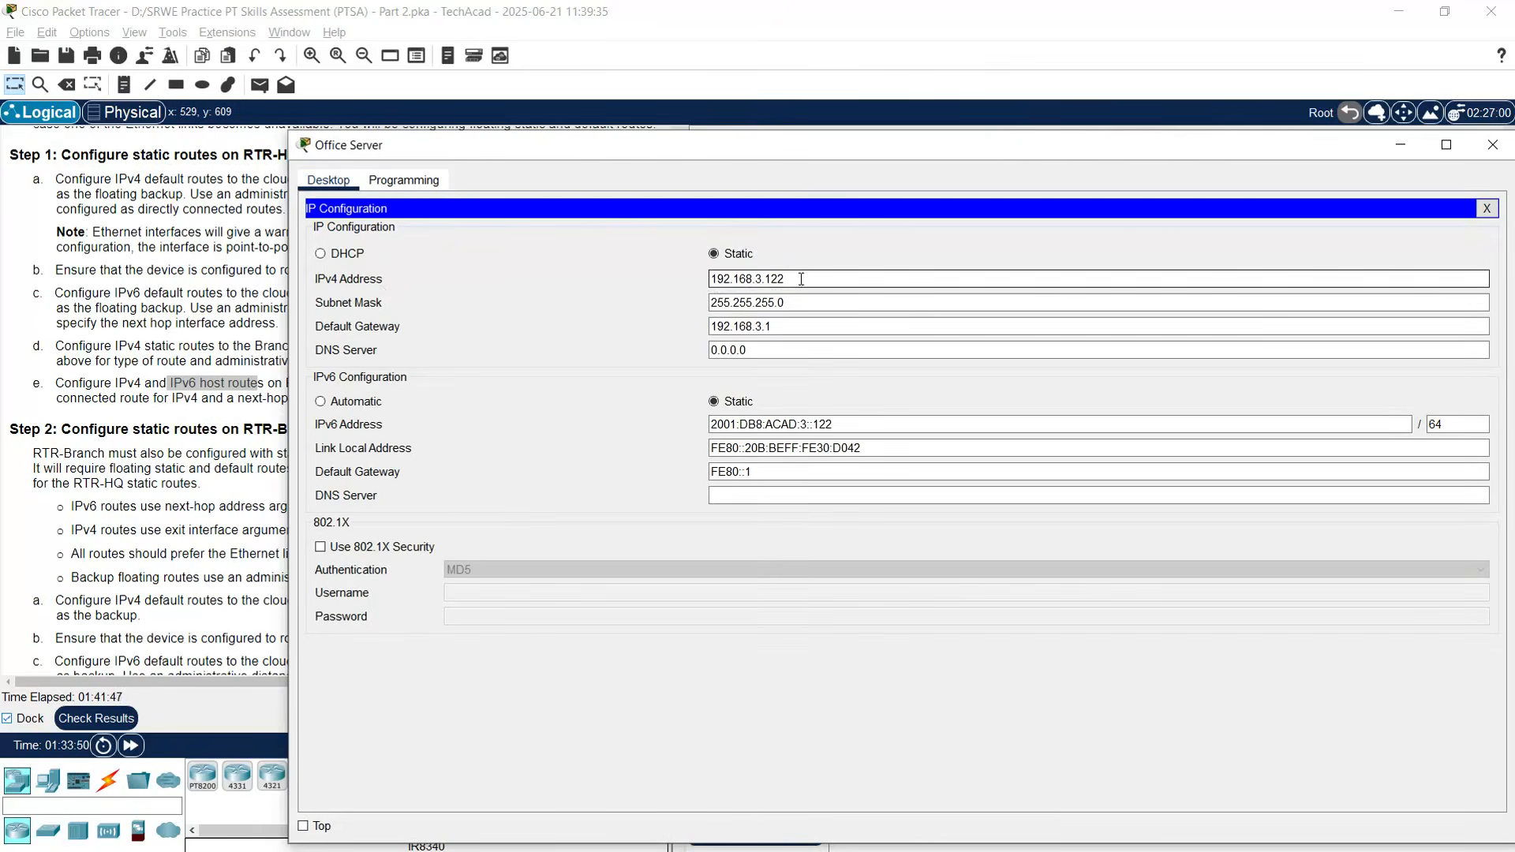
left_click_drag(786, 279, 714, 281)
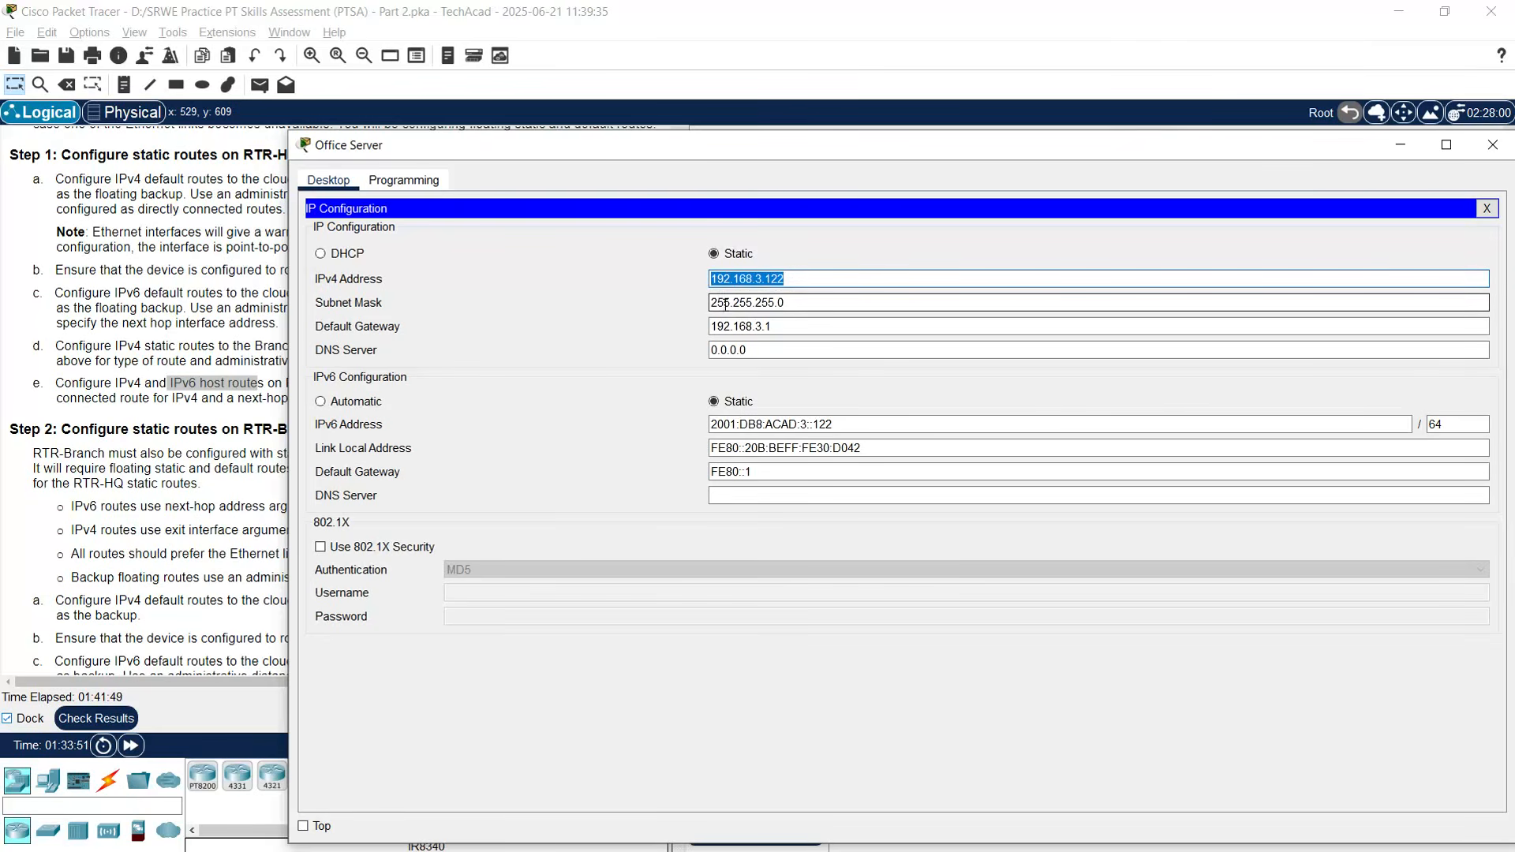
right_click(769, 280)
left_click(837, 352)
left_click(1492, 144)
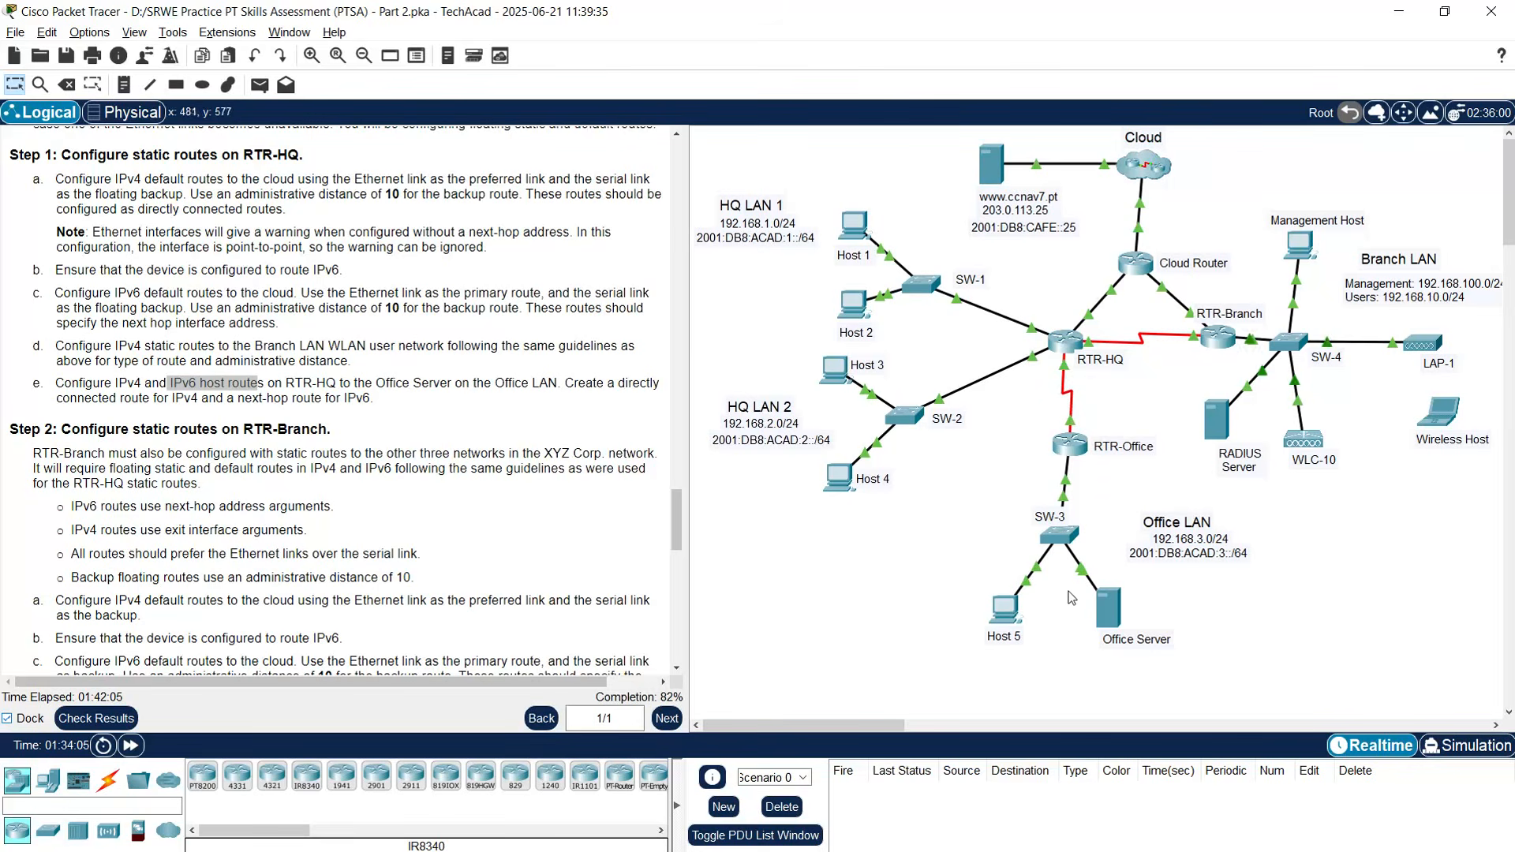
- Add RTR-HQ host route 192.168.3.122 255.255.255.255 via s0/1/1, then begin an 'ipv6 route' command
left_click(1065, 340)
left_click_drag(730, 151, 591, 37)
key("Return")
type("ip route")
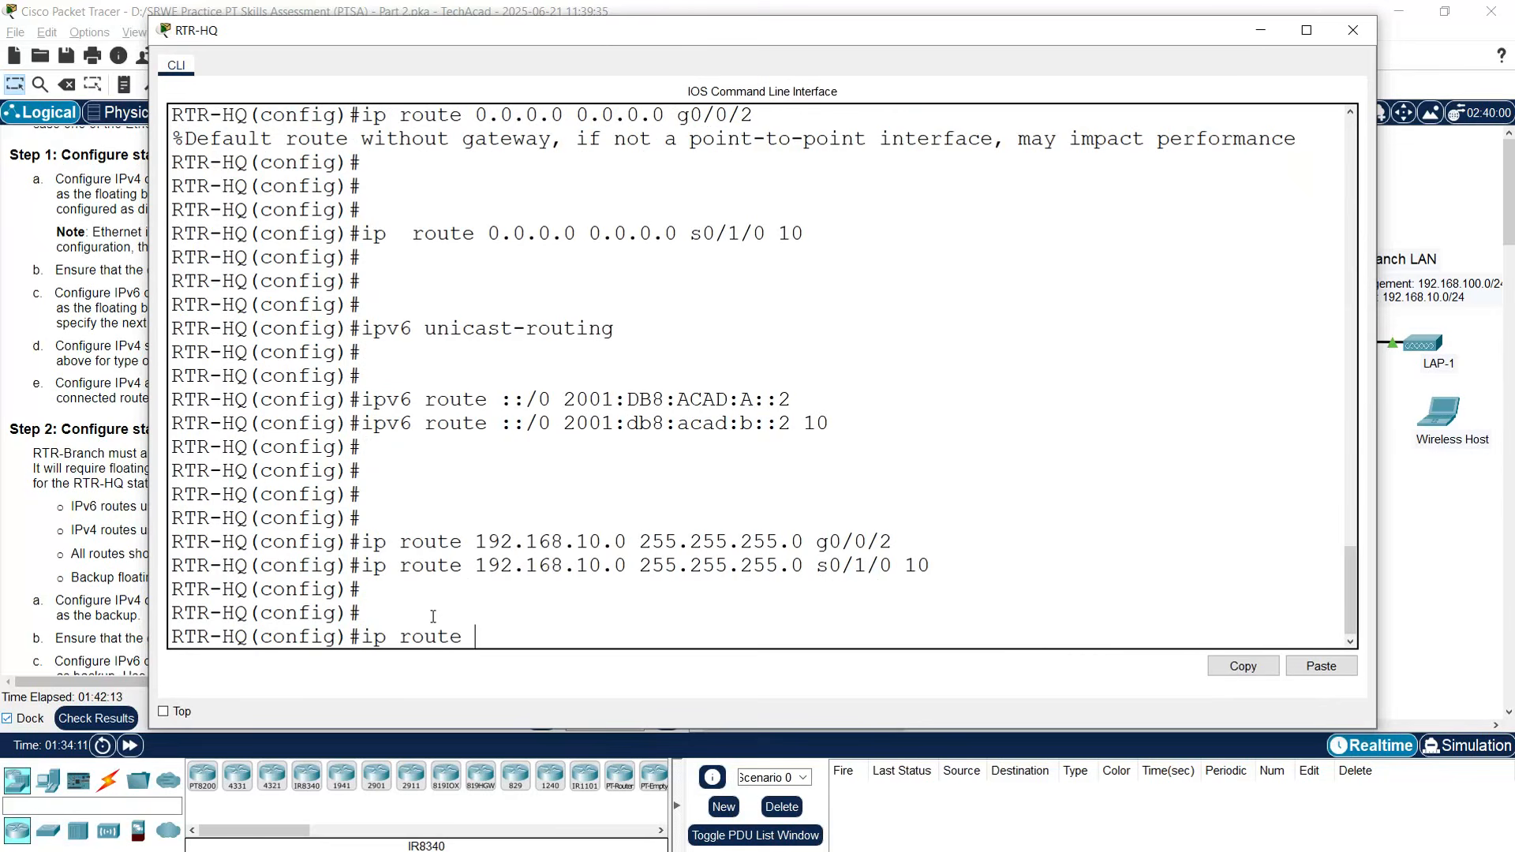
right_click(497, 635)
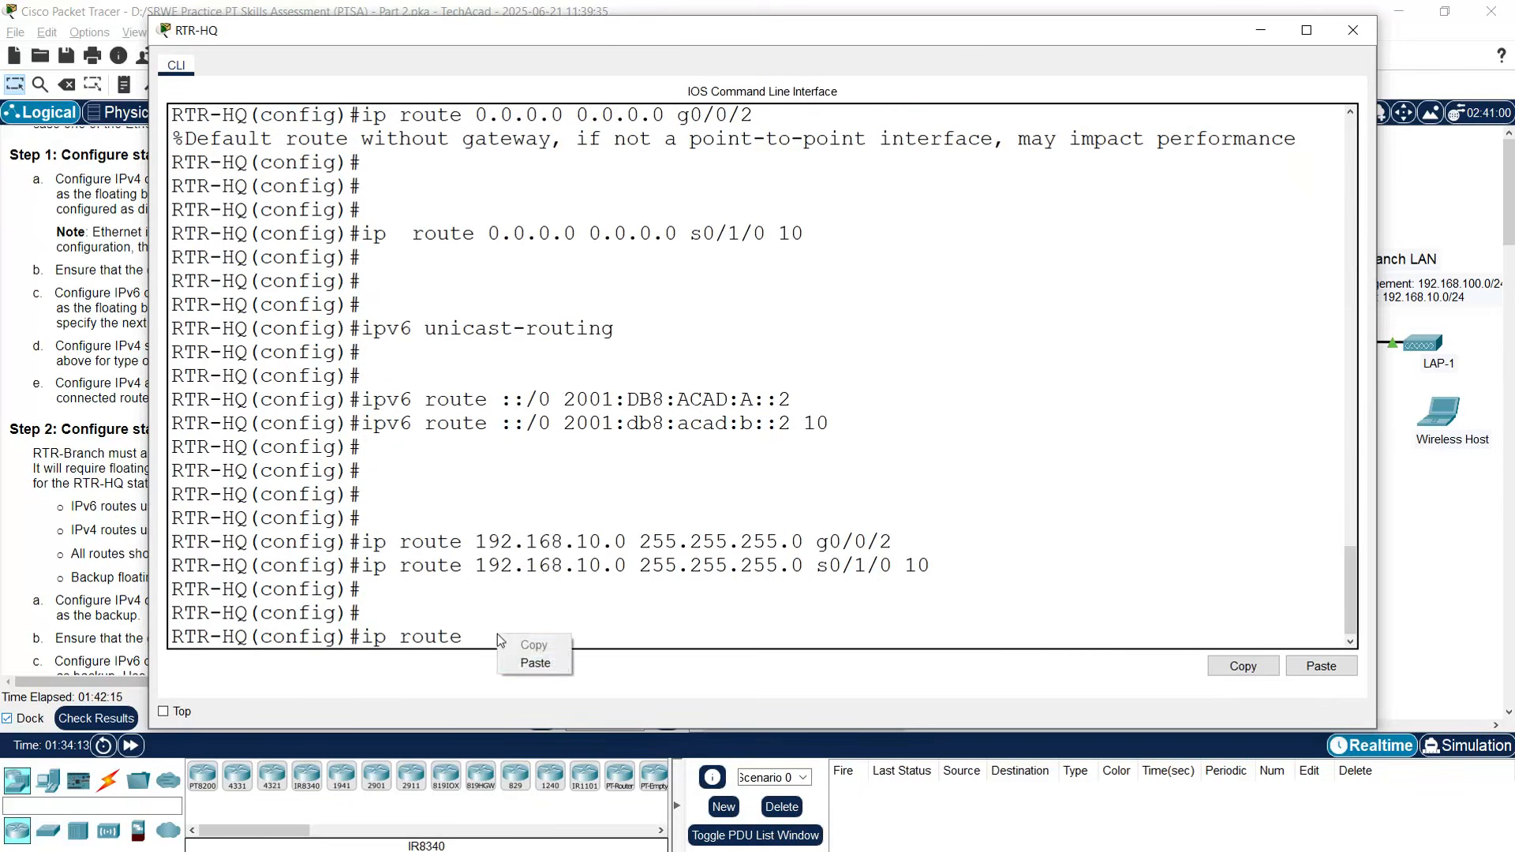
left_click(520, 664)
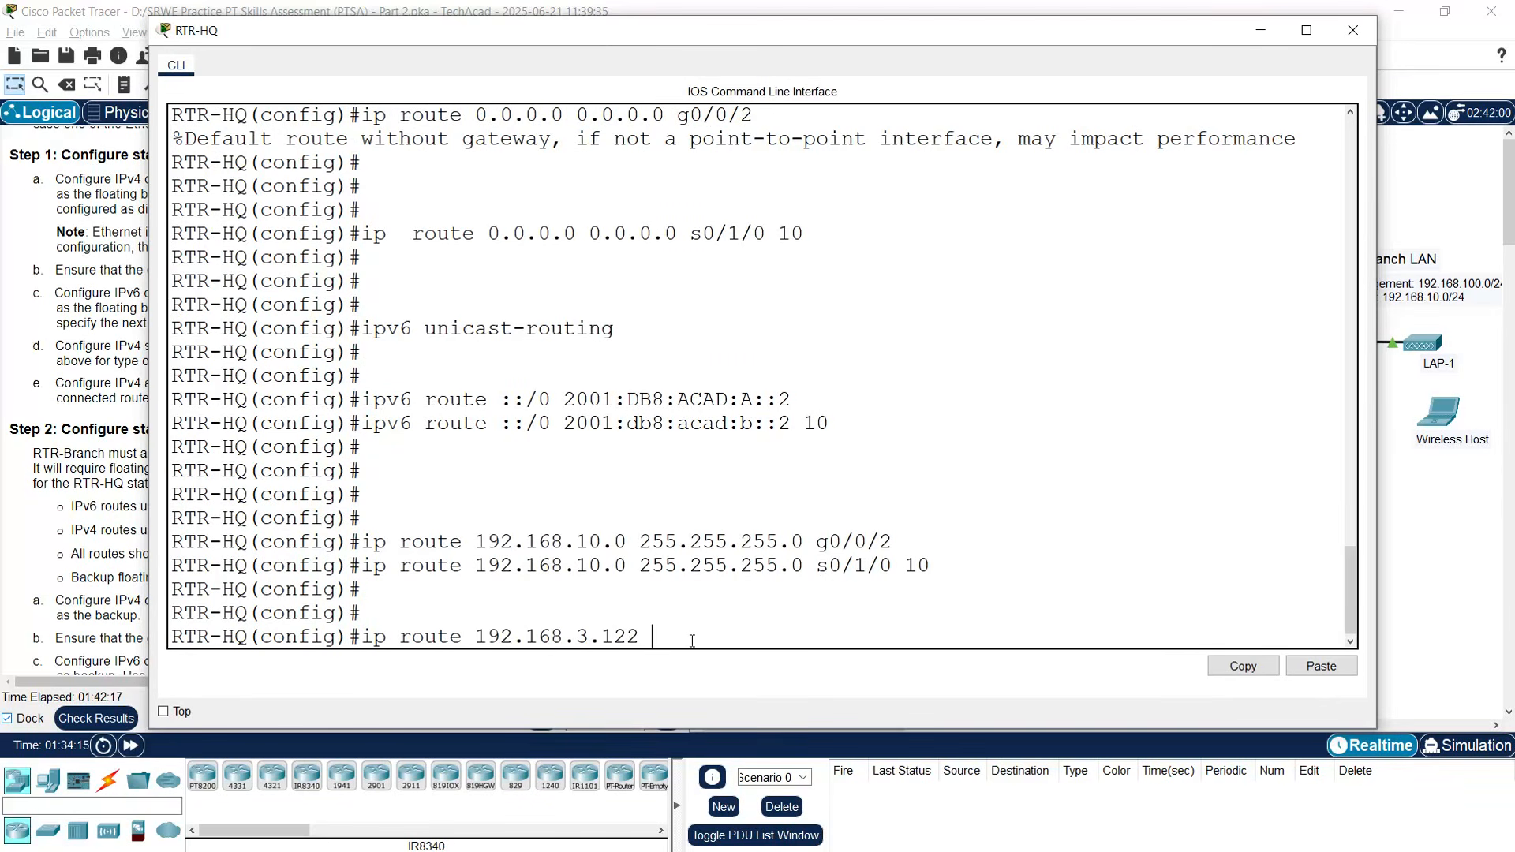
type("255.255.255.255")
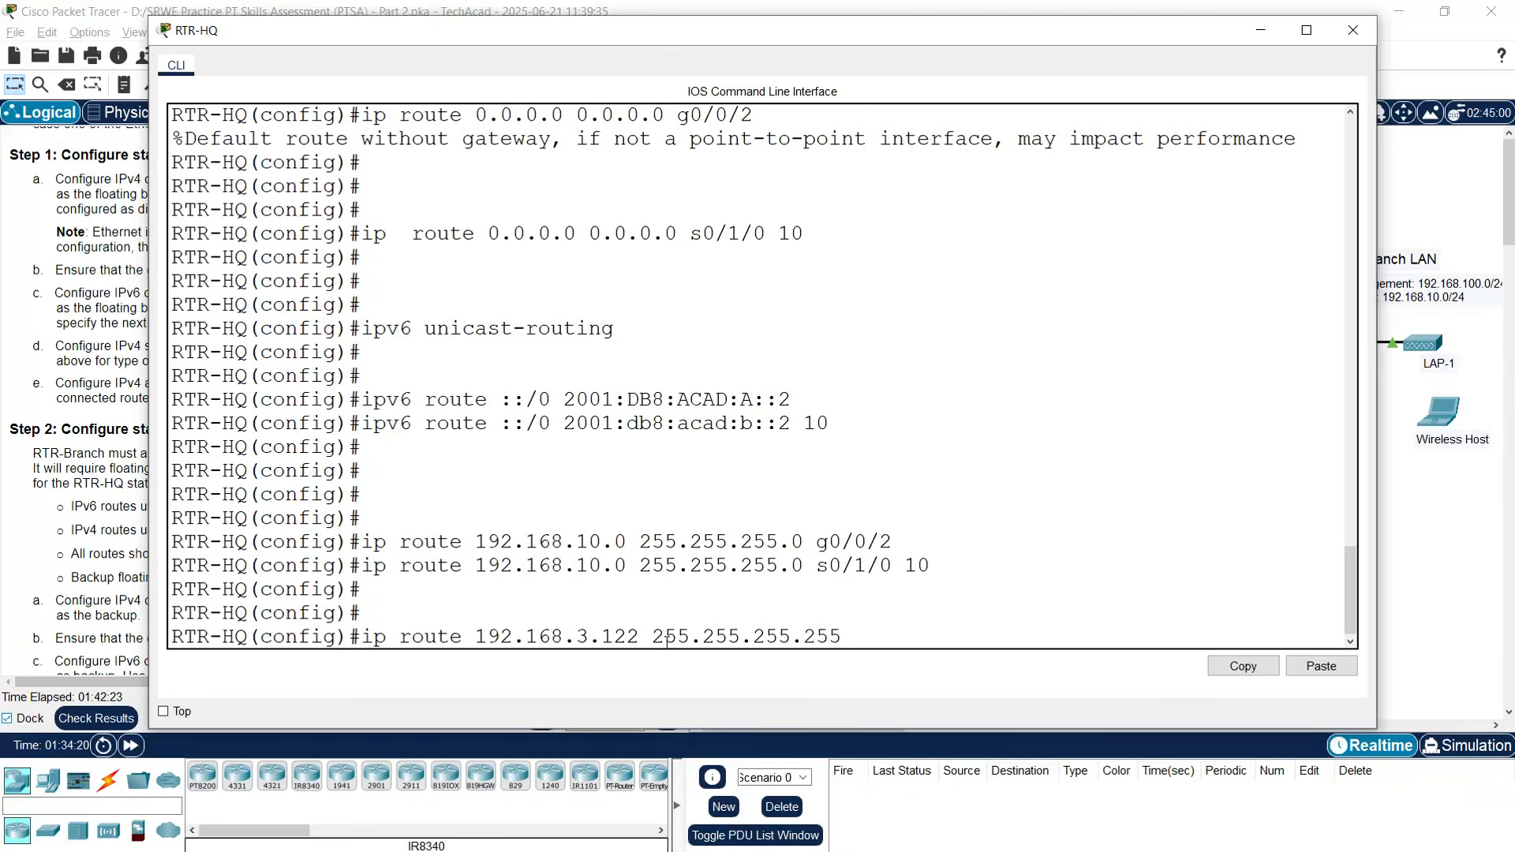
left_click_drag(641, 636, 478, 636)
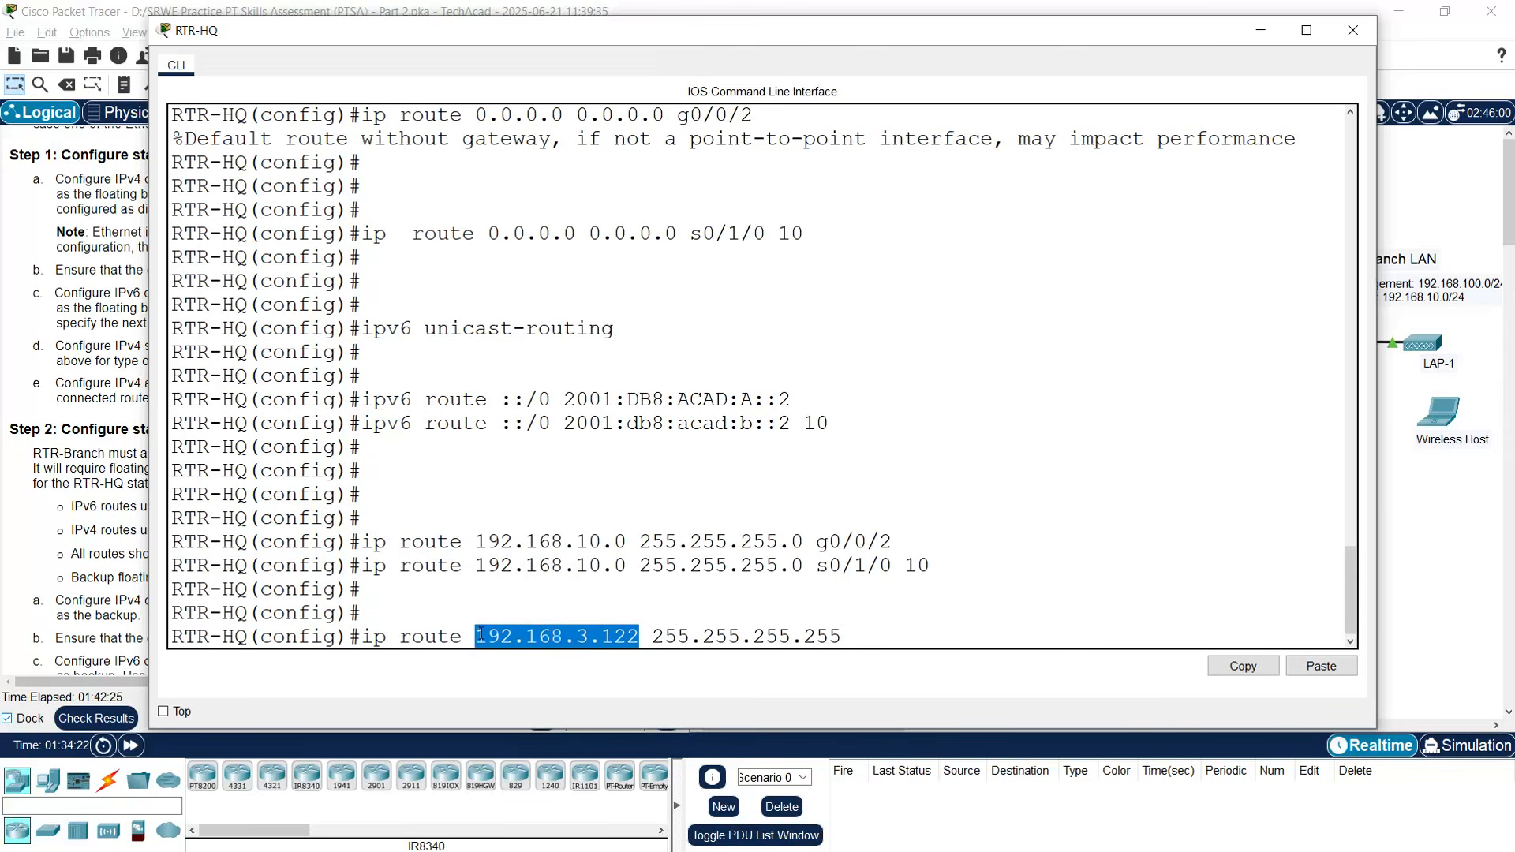
left_click(870, 636)
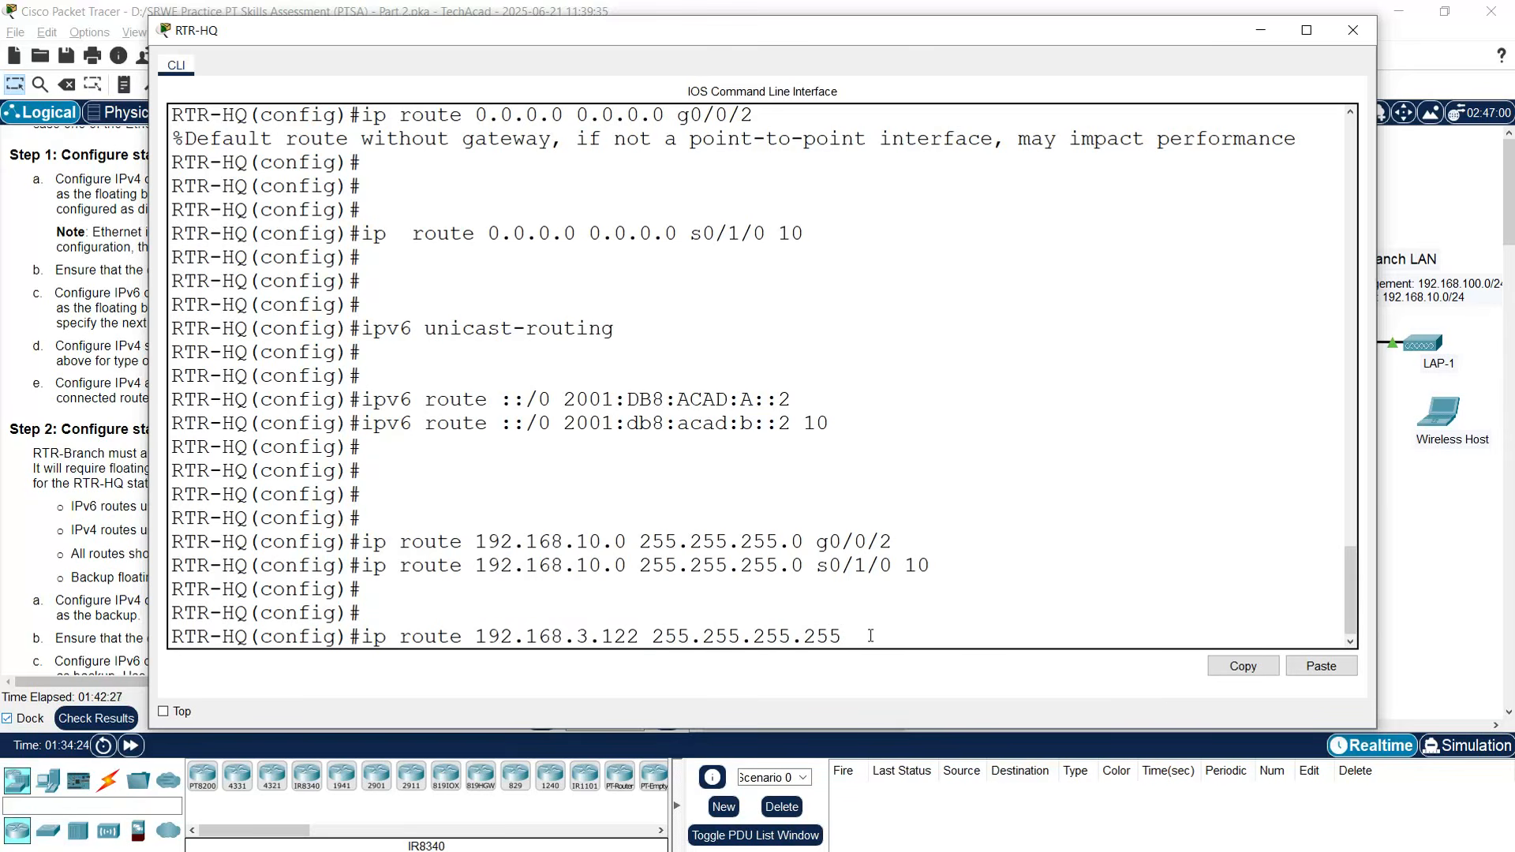
type("s0/1/1")
key("Return")
key("Return")
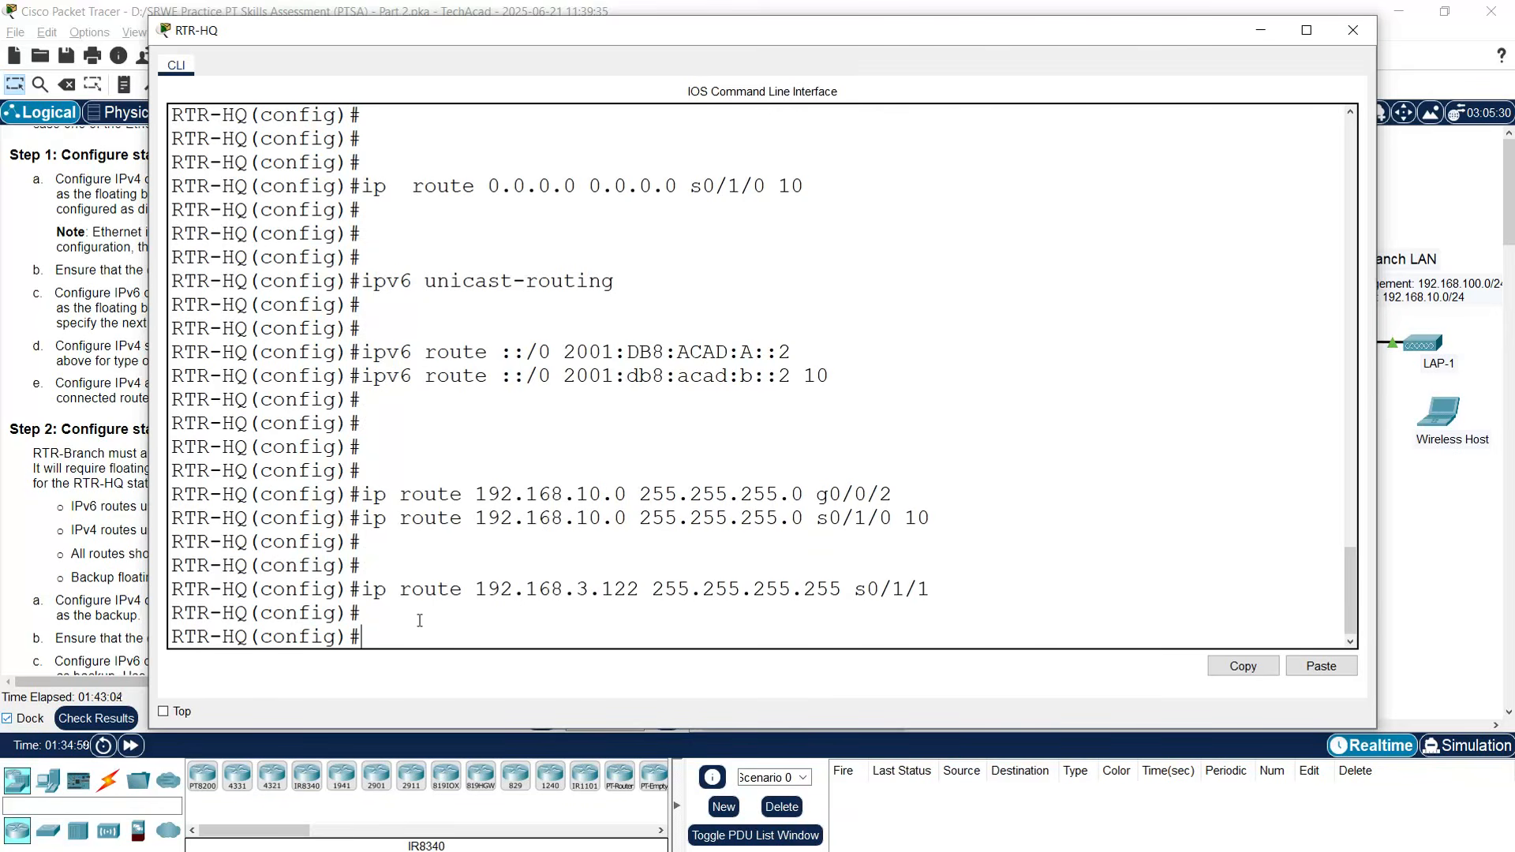
type("ipv6 route")
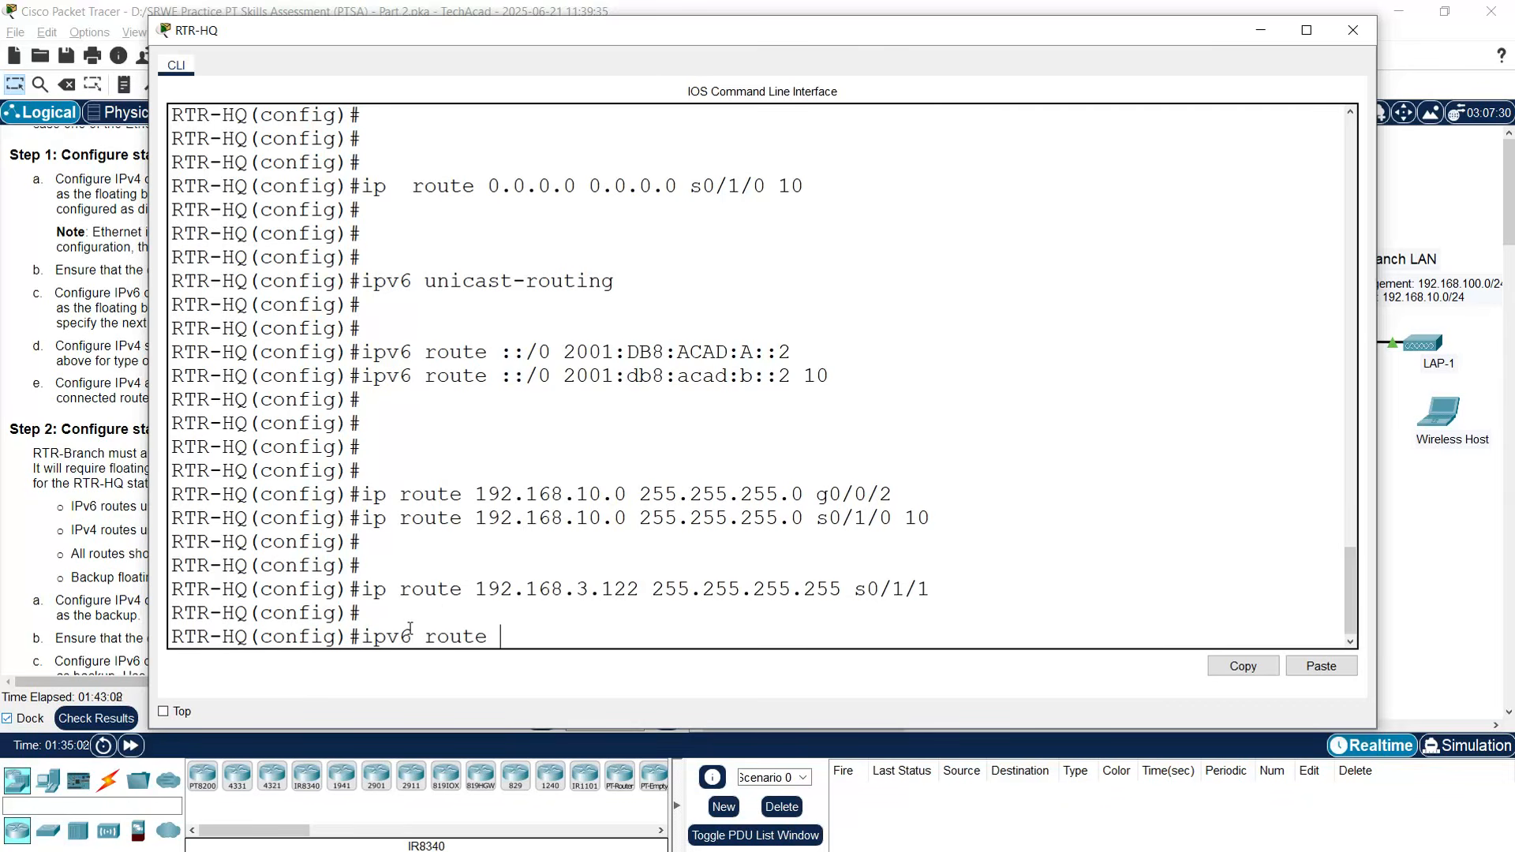
- Select the Office Server's IPv6 address in its IP Configuration
left_click(1438, 588)
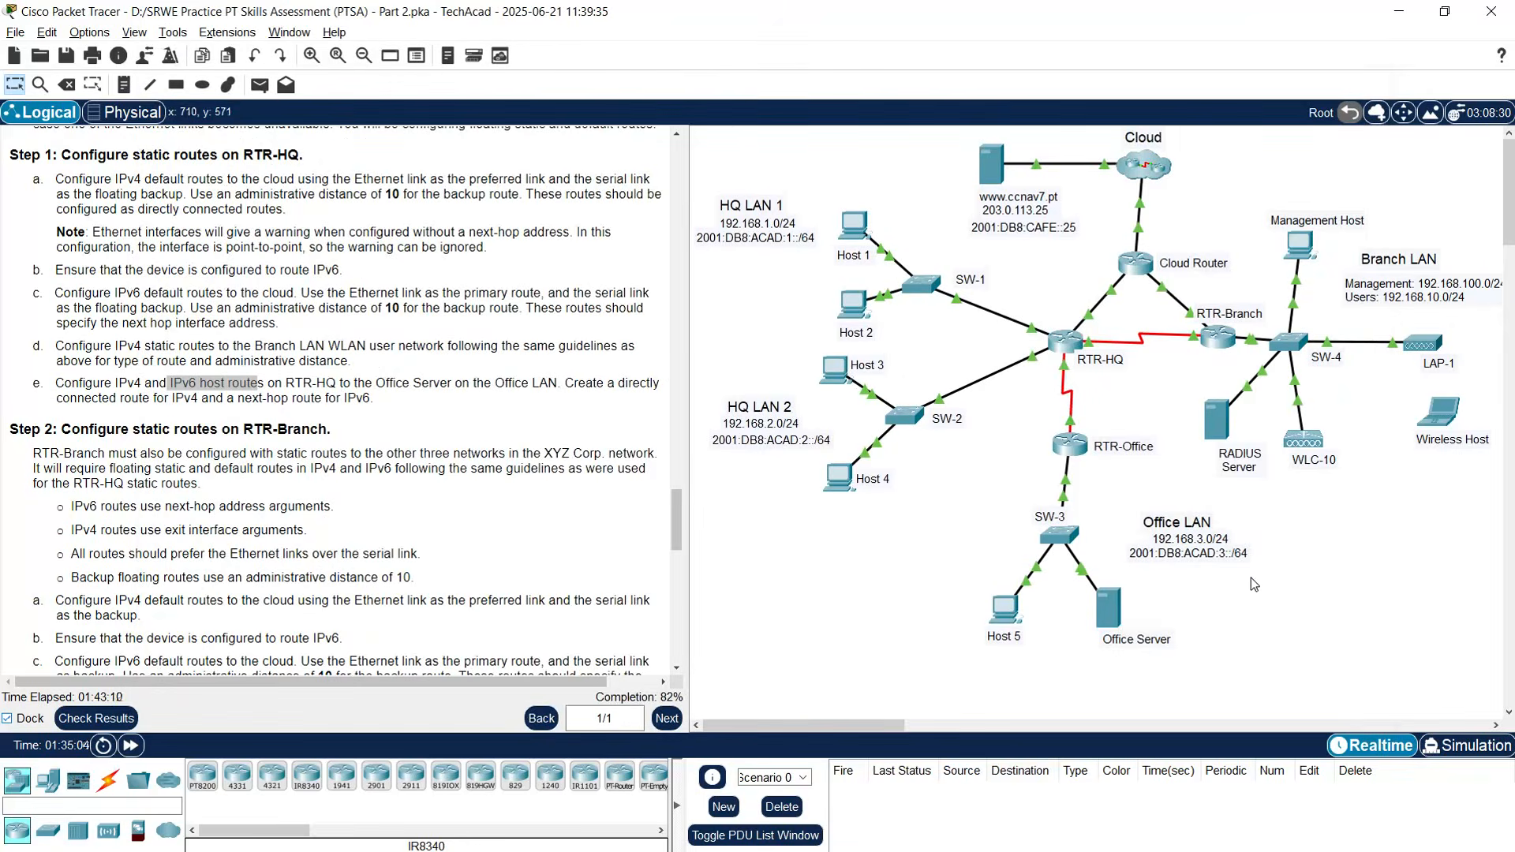
left_click(1114, 618)
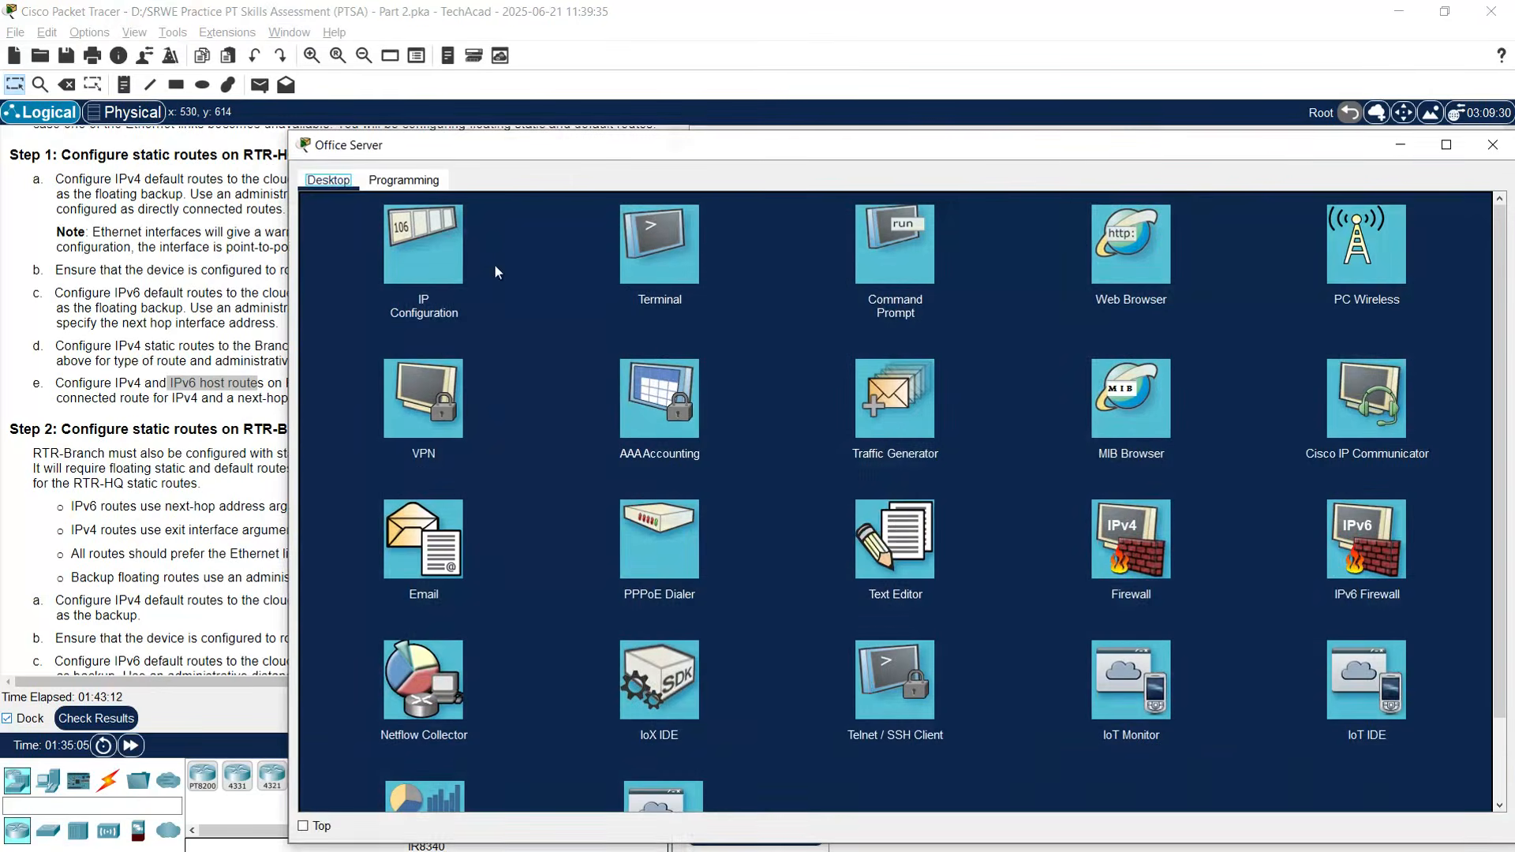
left_click(407, 265)
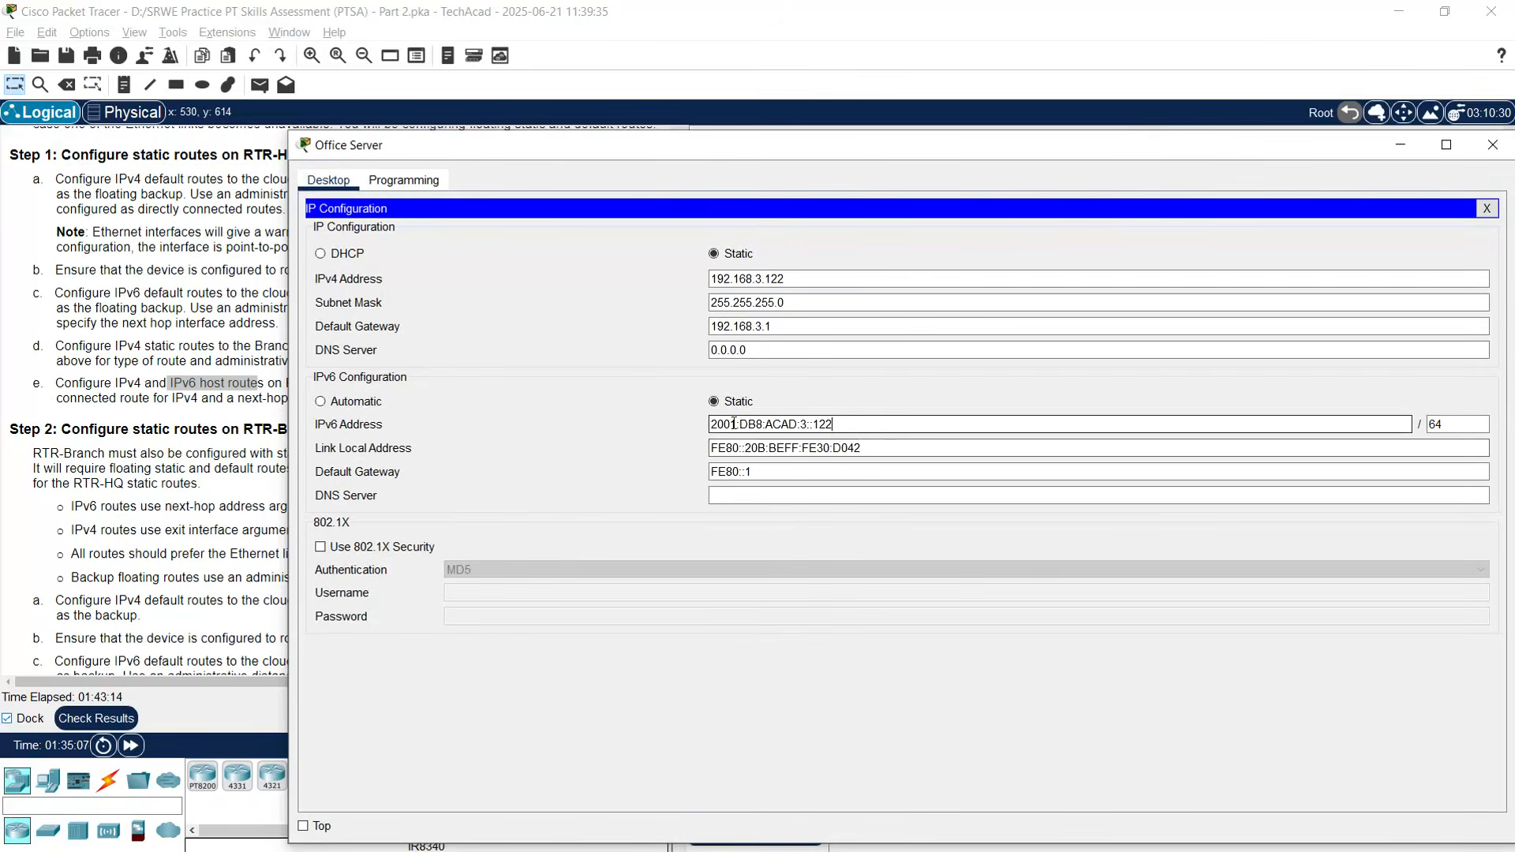
left_click_drag(844, 425, 670, 429)
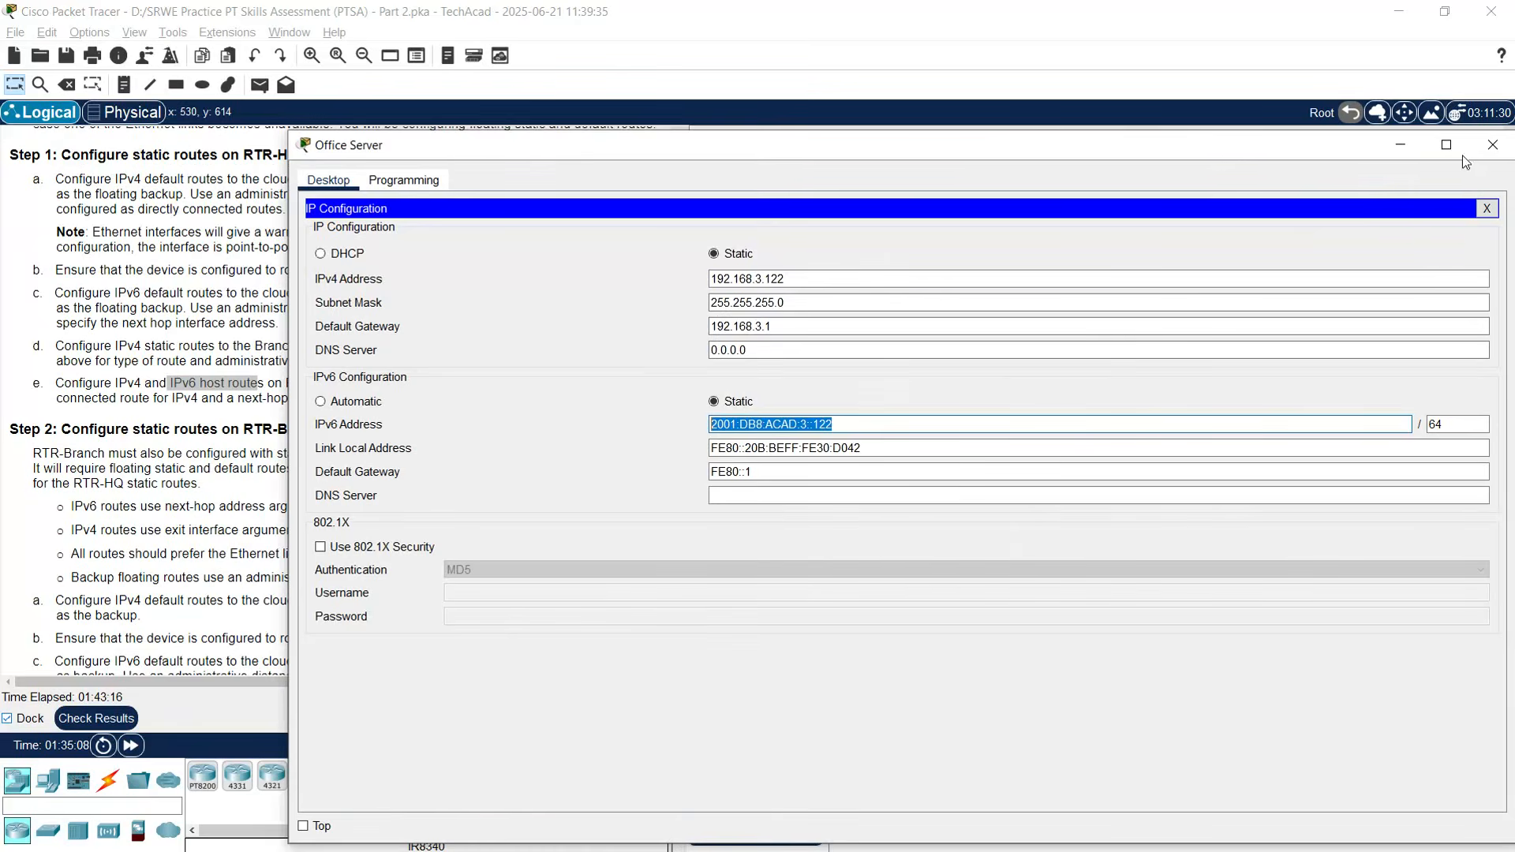
left_click(1492, 145)
- Paste 2001:DB8:ACAD:3::122 after 'ipv6 route' in RTR-HQ and append /128
left_click(1066, 341)
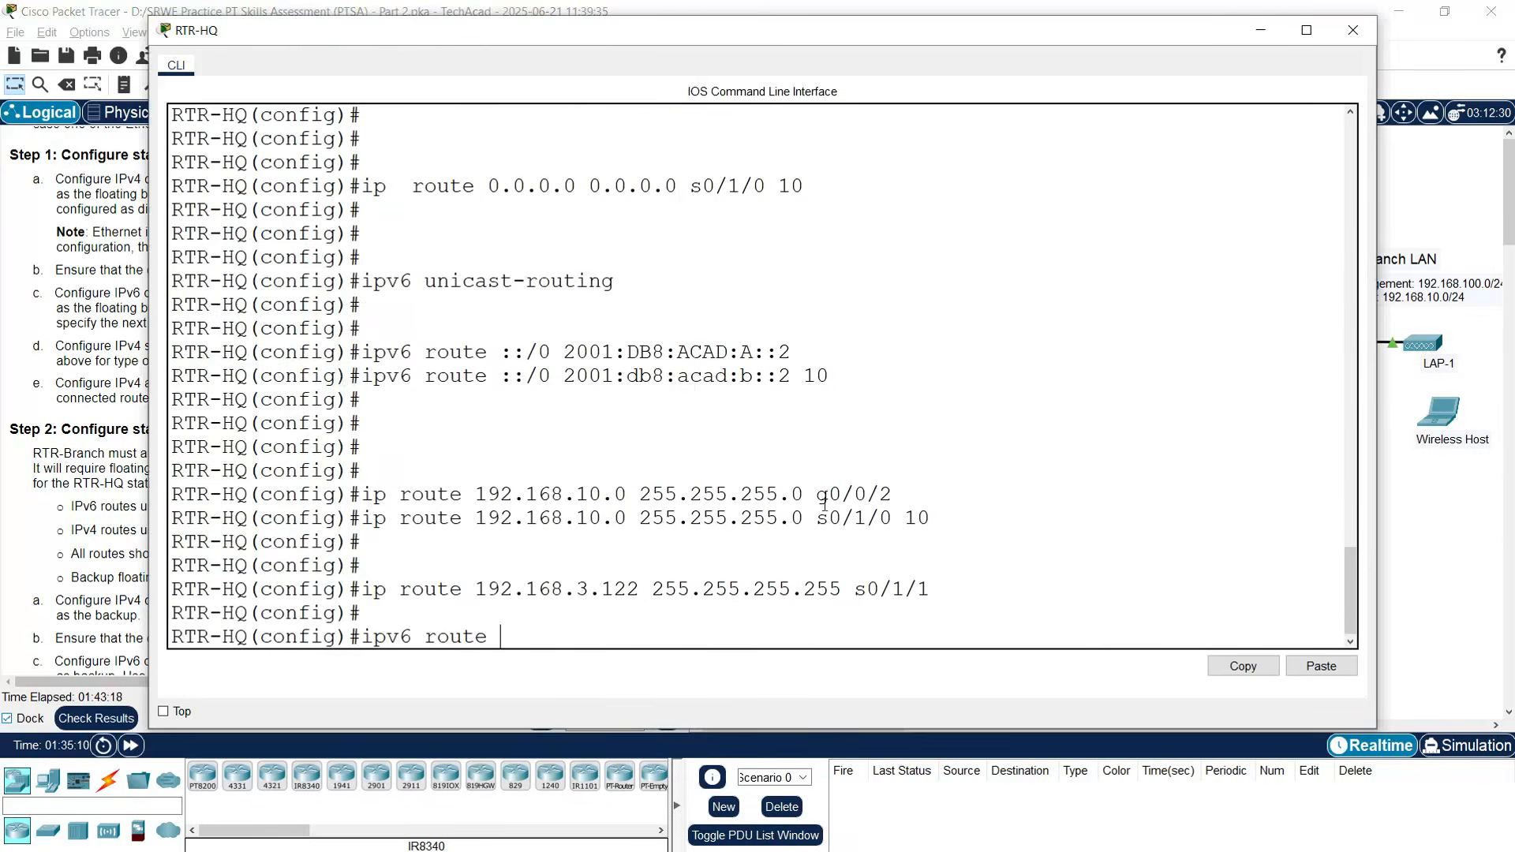
right_click(569, 621)
left_click(601, 652)
type("/128")
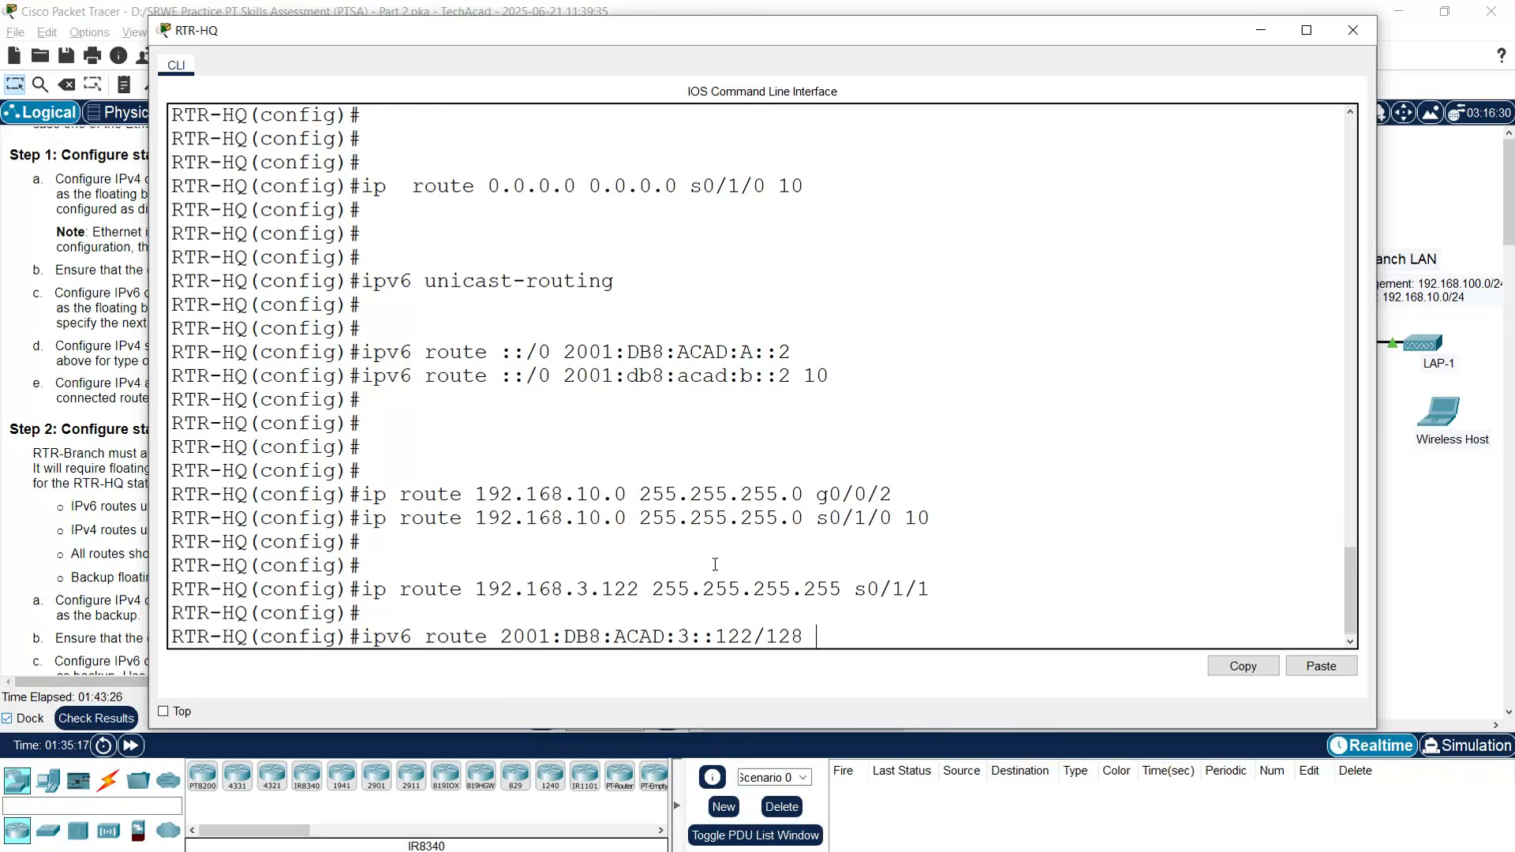
left_click(1260, 31)
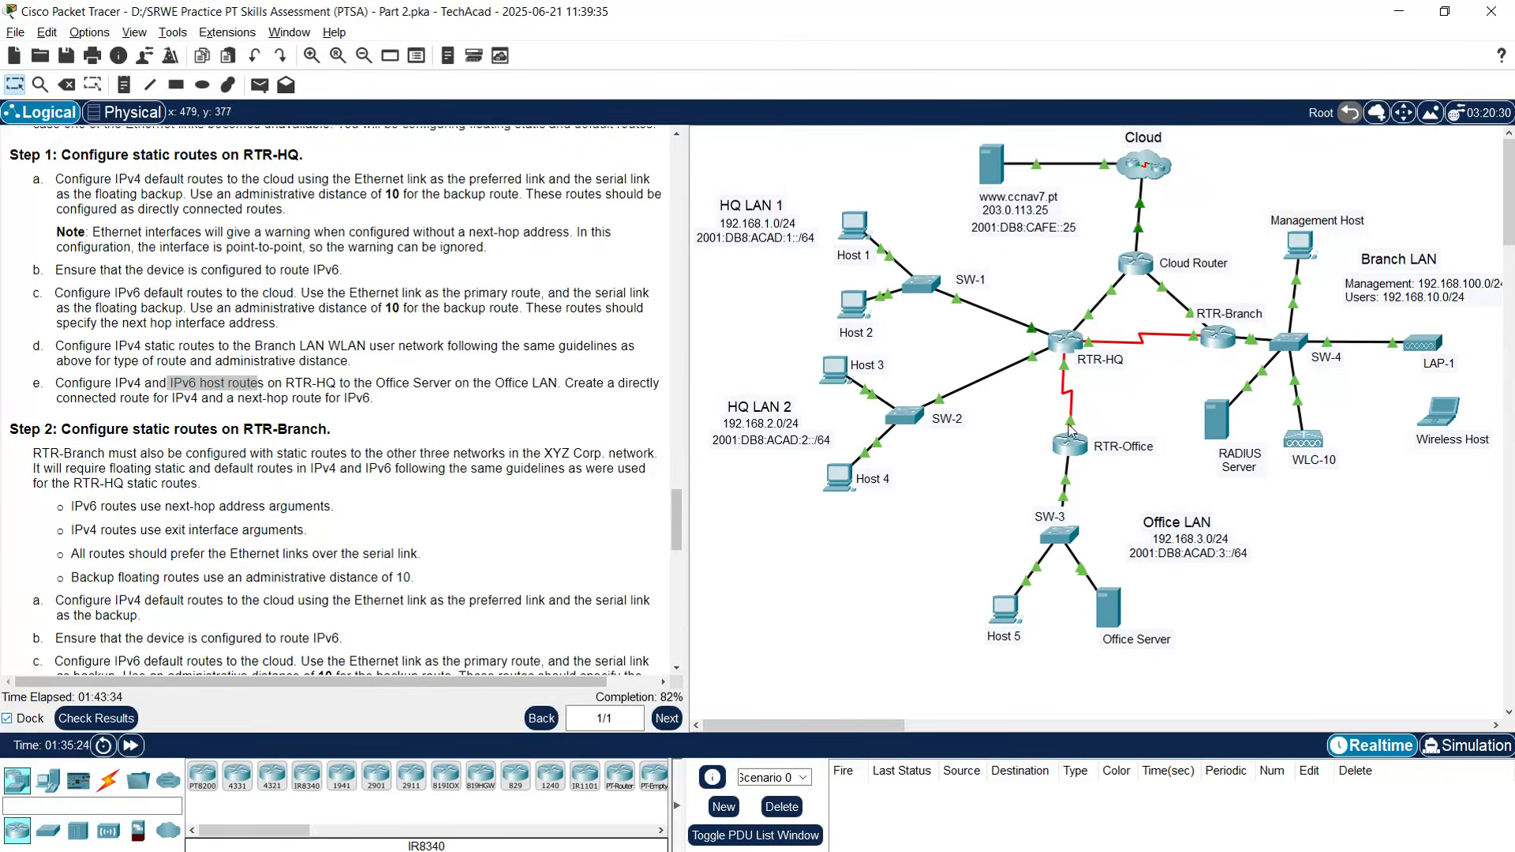
- Copy RTR-Office's S0/1/1 IPv6 address 2001:db8:acad:d::2 from the addressing table
mouse_move(1069, 426)
left_click_drag(677, 514, 696, 208)
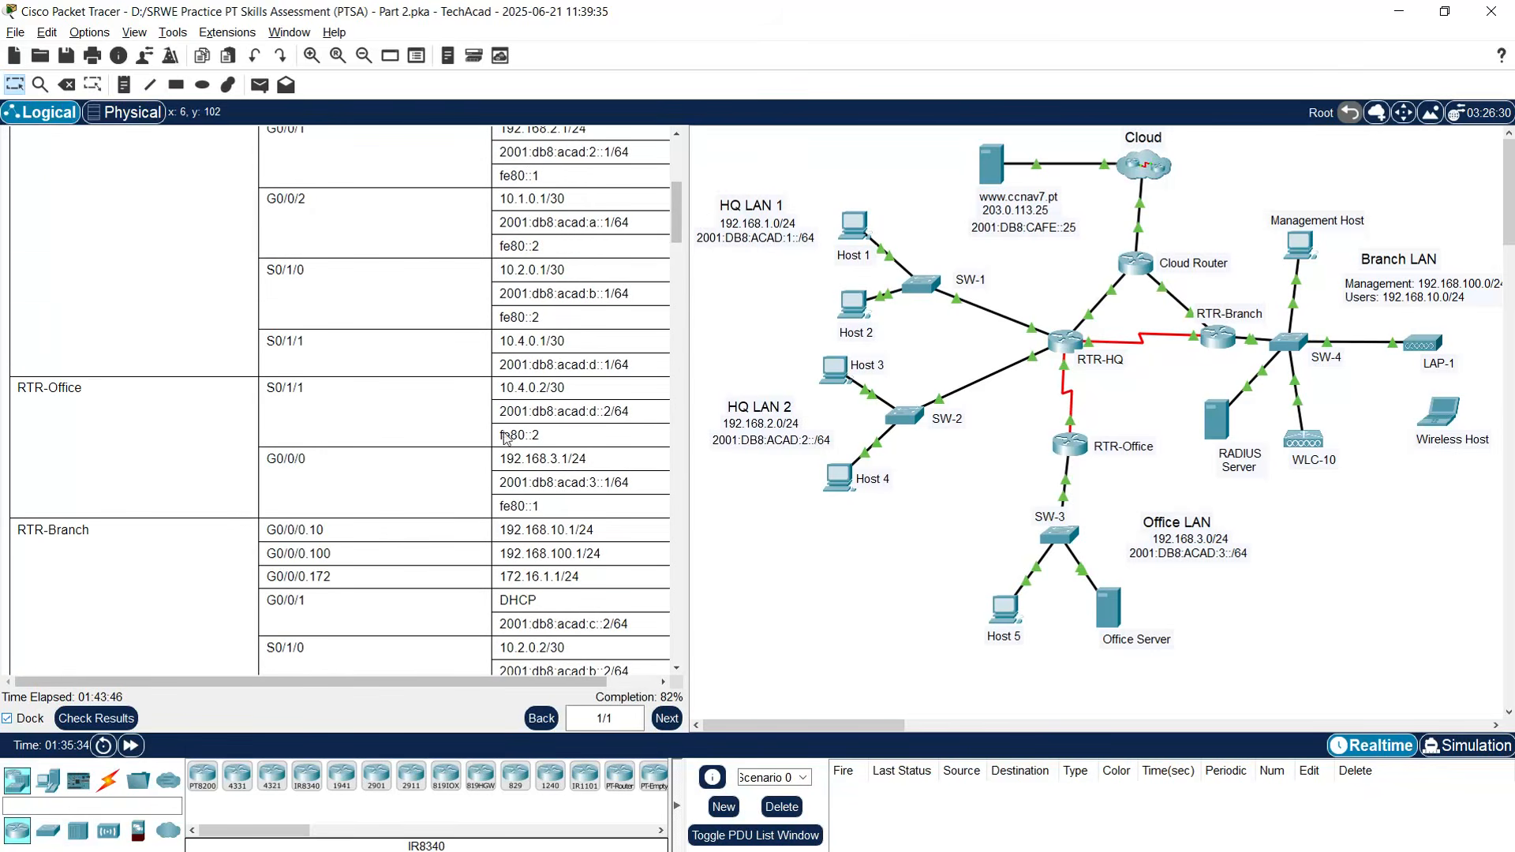
left_click_drag(499, 411, 608, 414)
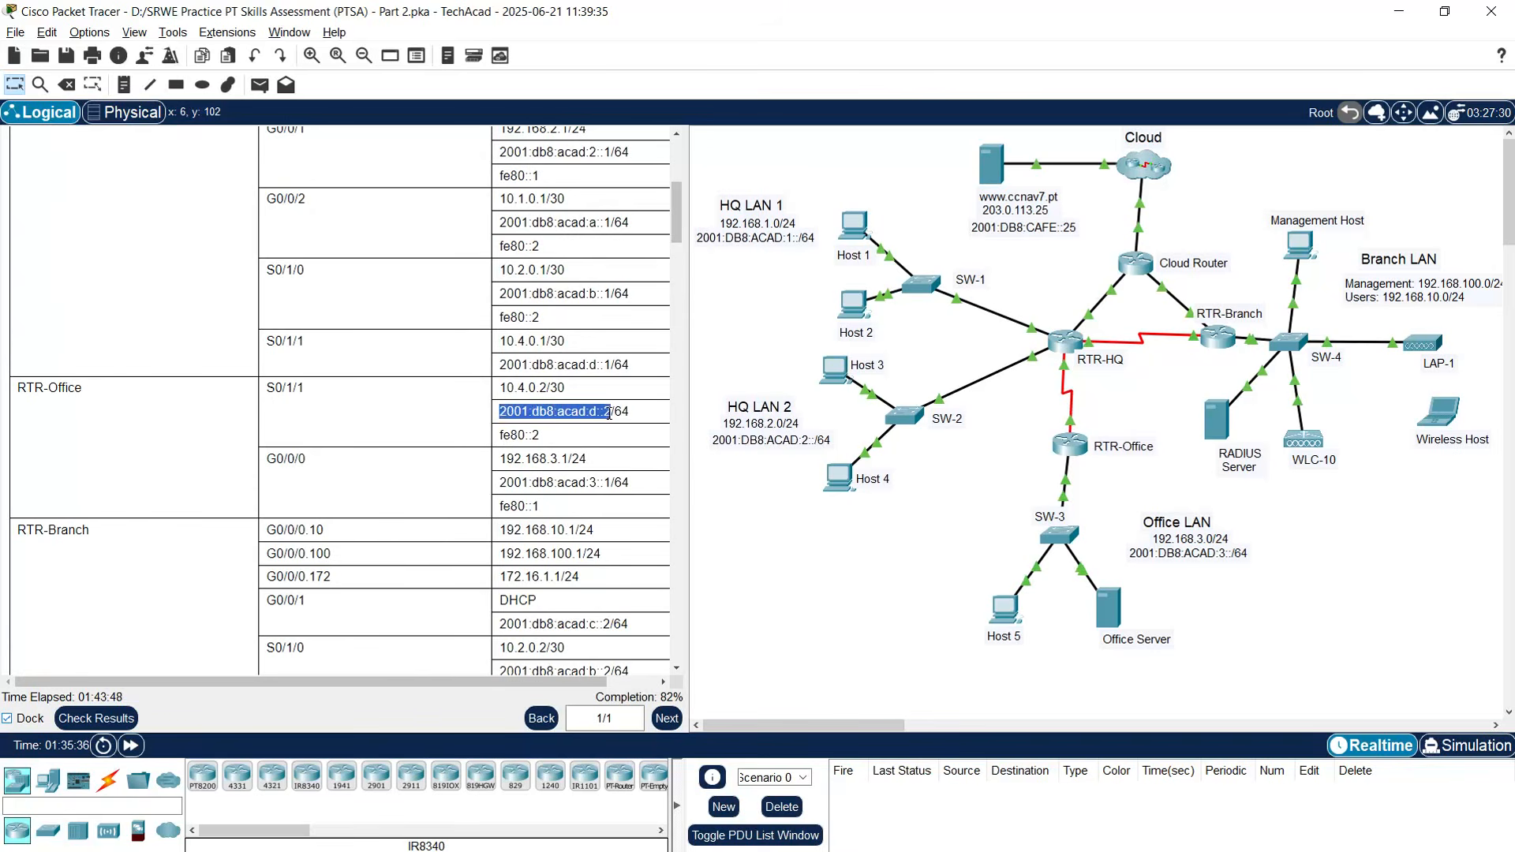
right_click(599, 415)
left_click(615, 432)
- Paste 2001:db8:acad:d::2 as the next hop and submit RTR-HQ's IPv6 host route
left_click(1065, 345)
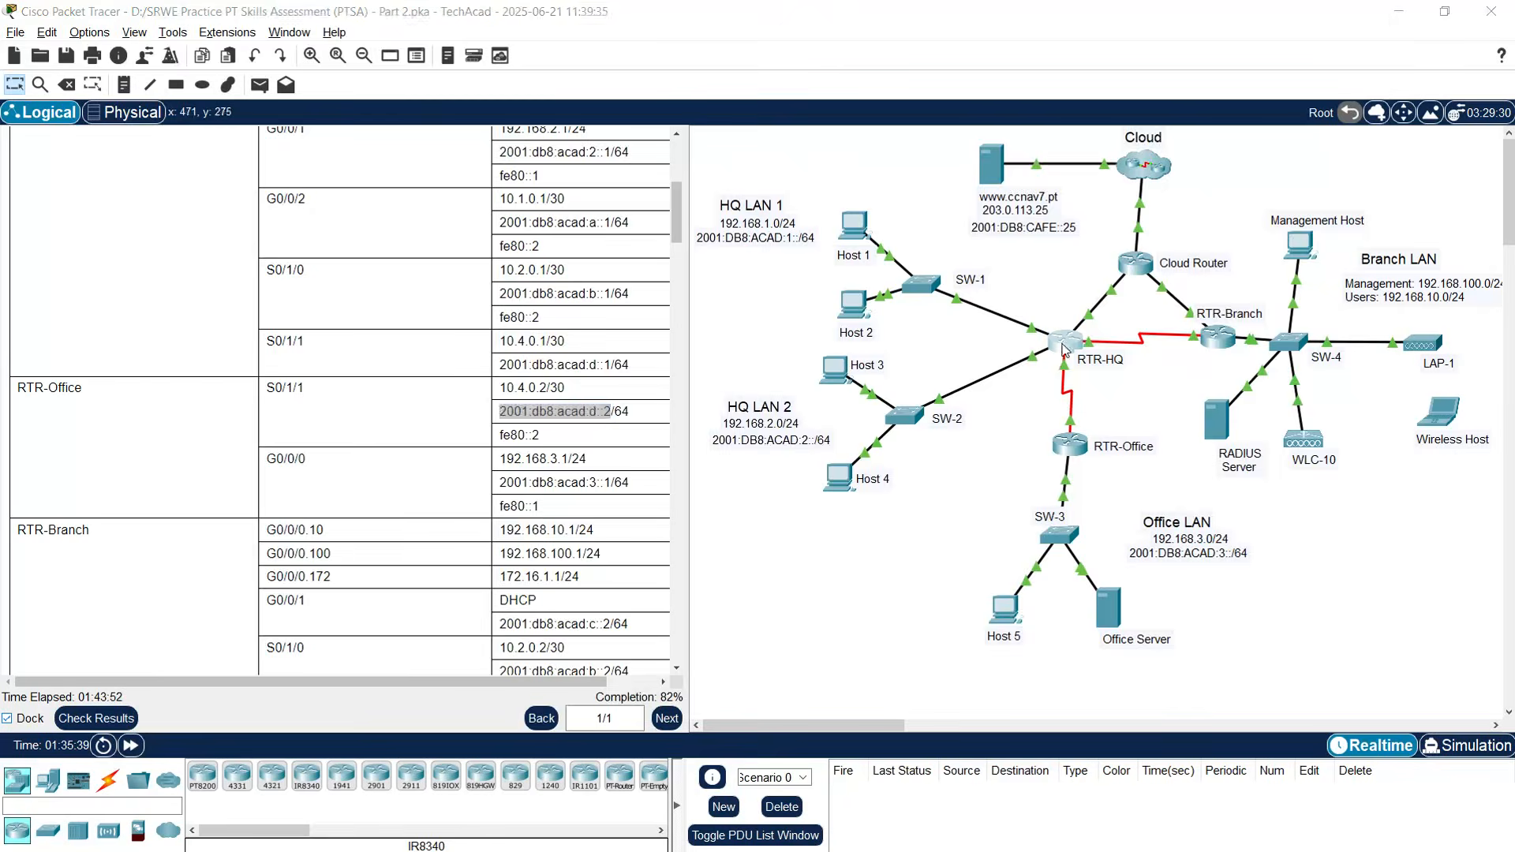
right_click(855, 631)
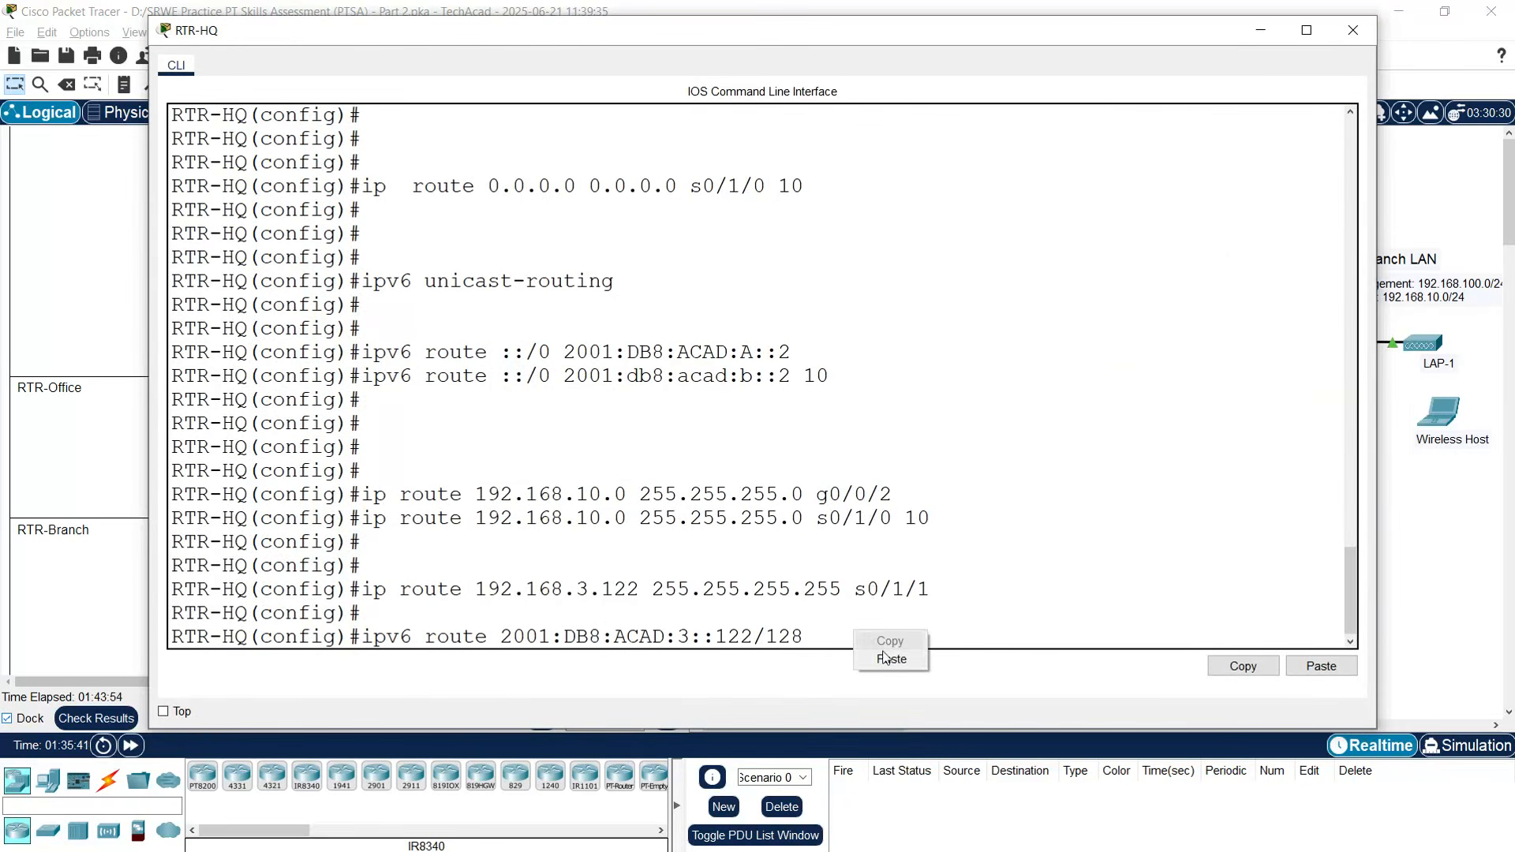
left_click(893, 659)
left_click_drag(822, 640, 1044, 636)
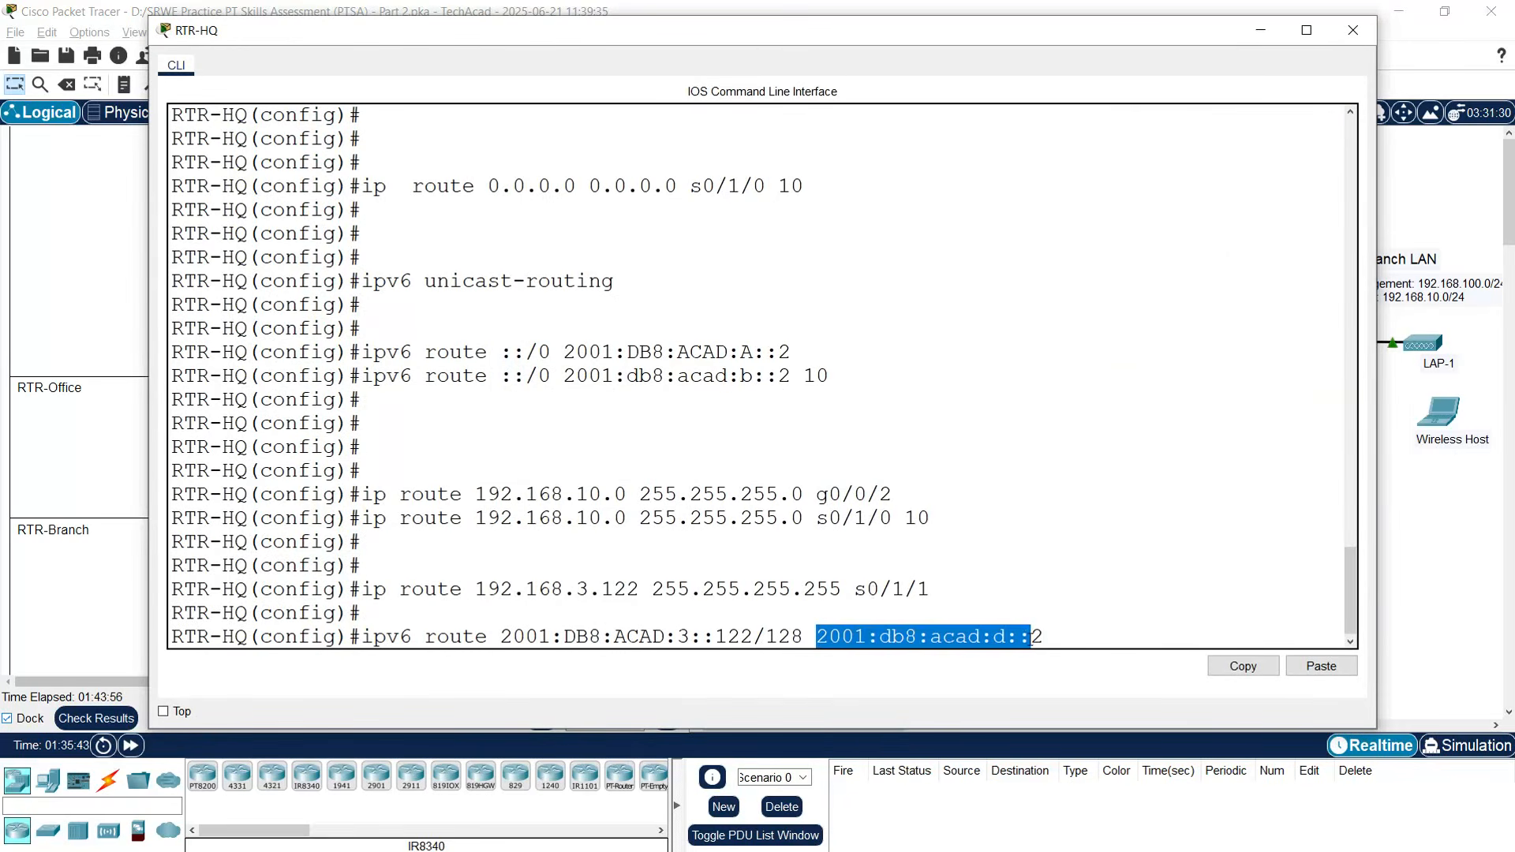
left_click(1069, 634)
key("Return")
key("Return")
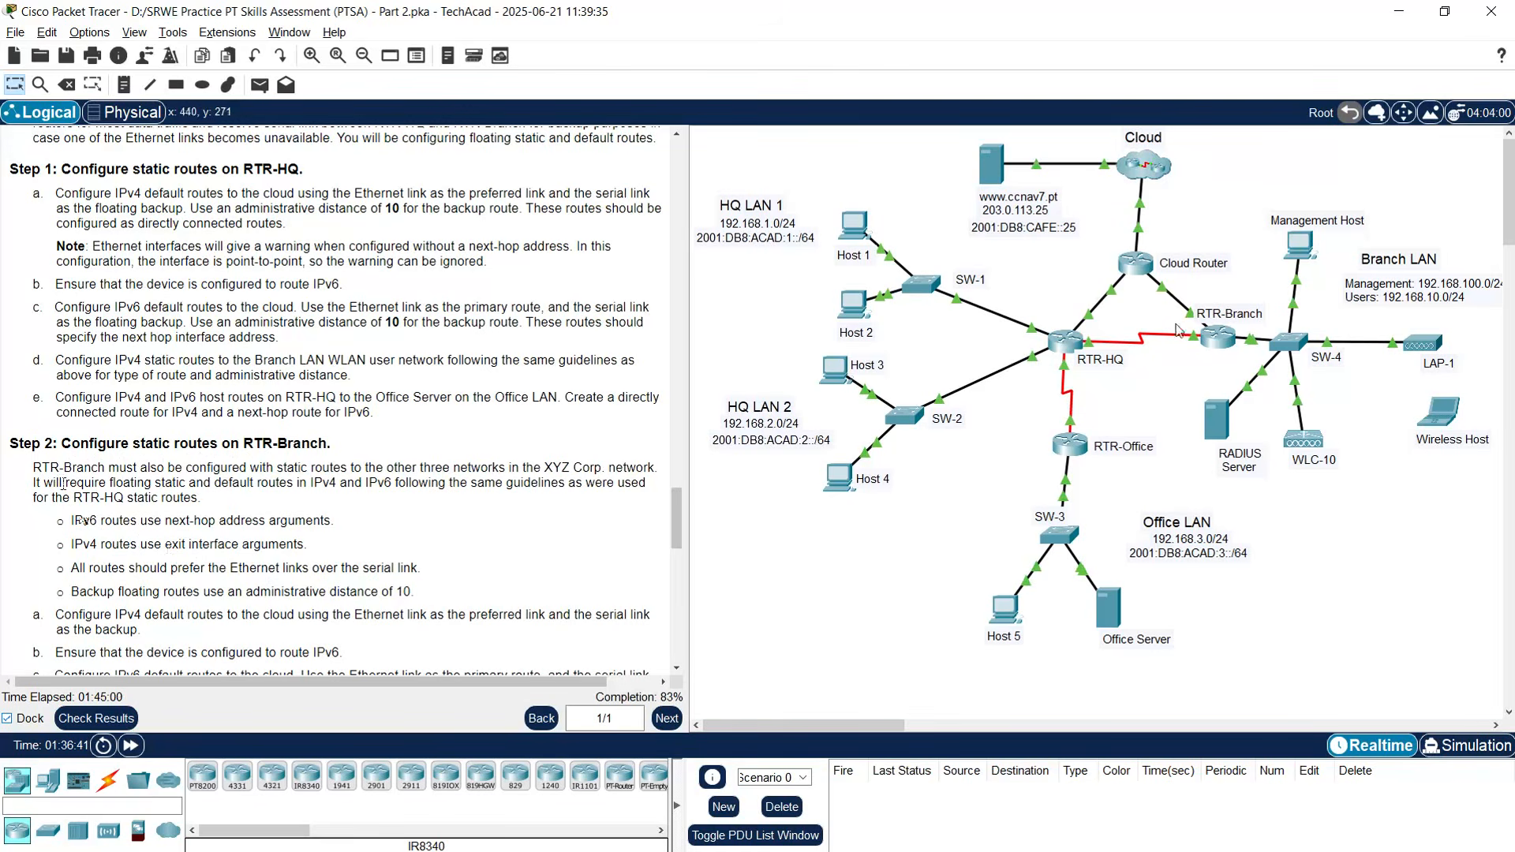
scroll(98, 527, "down", 3)
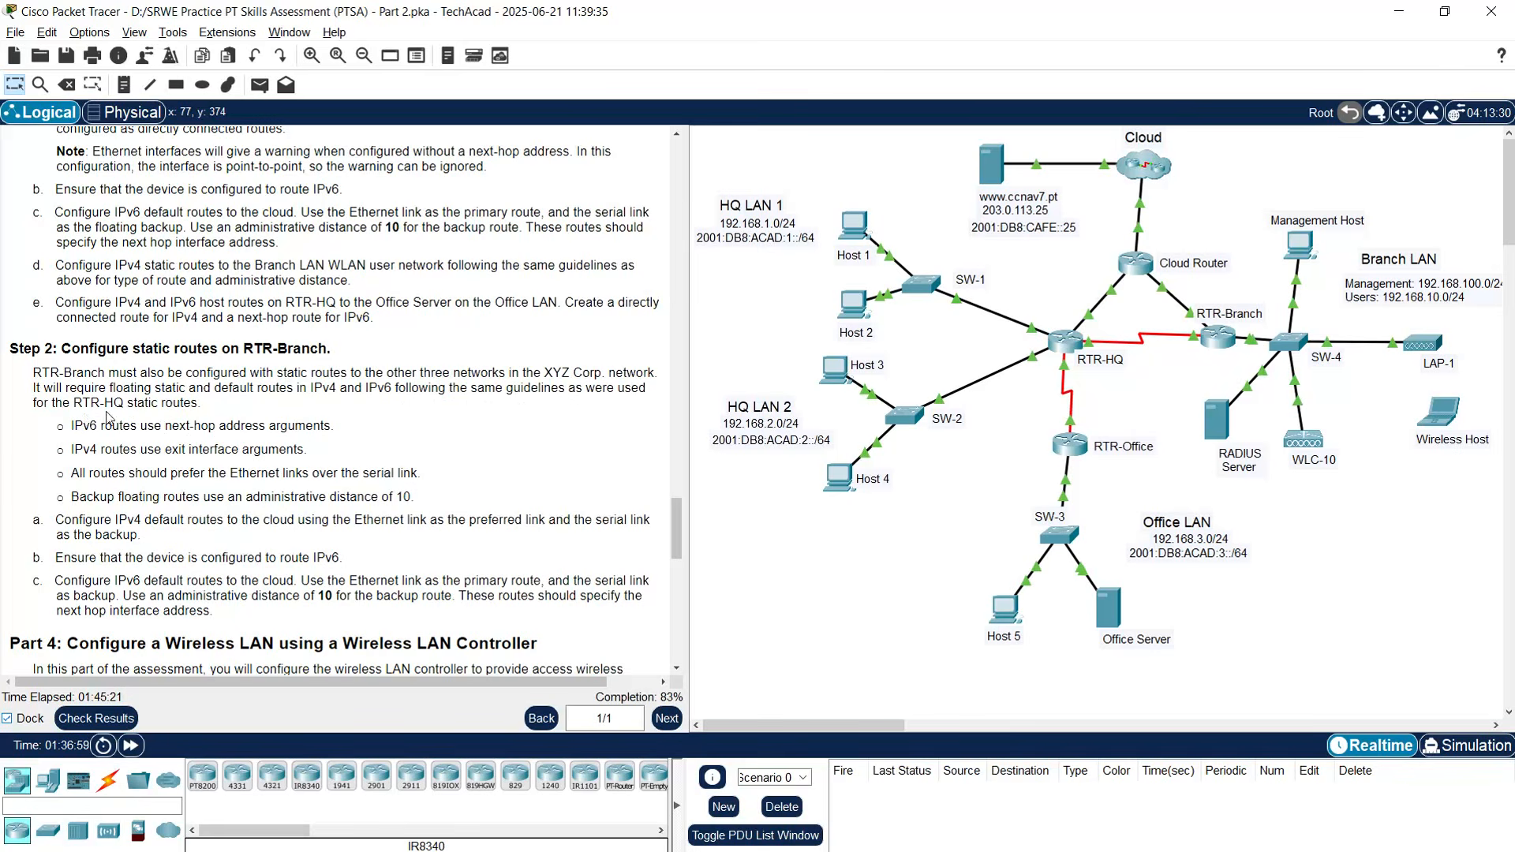
scroll(178, 440, "down", 1)
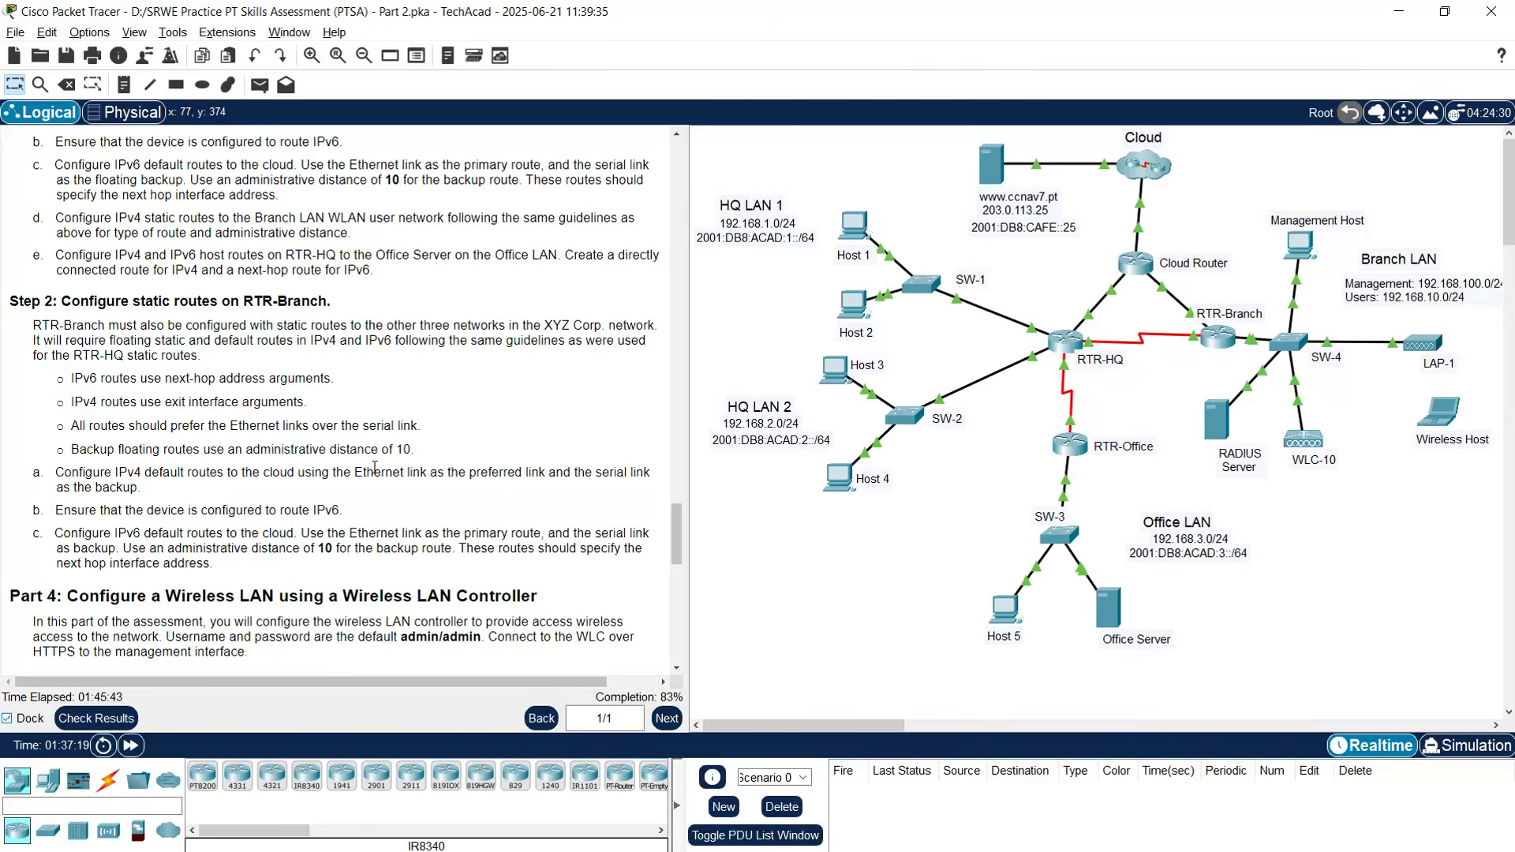
scroll(307, 446, "down", 1)
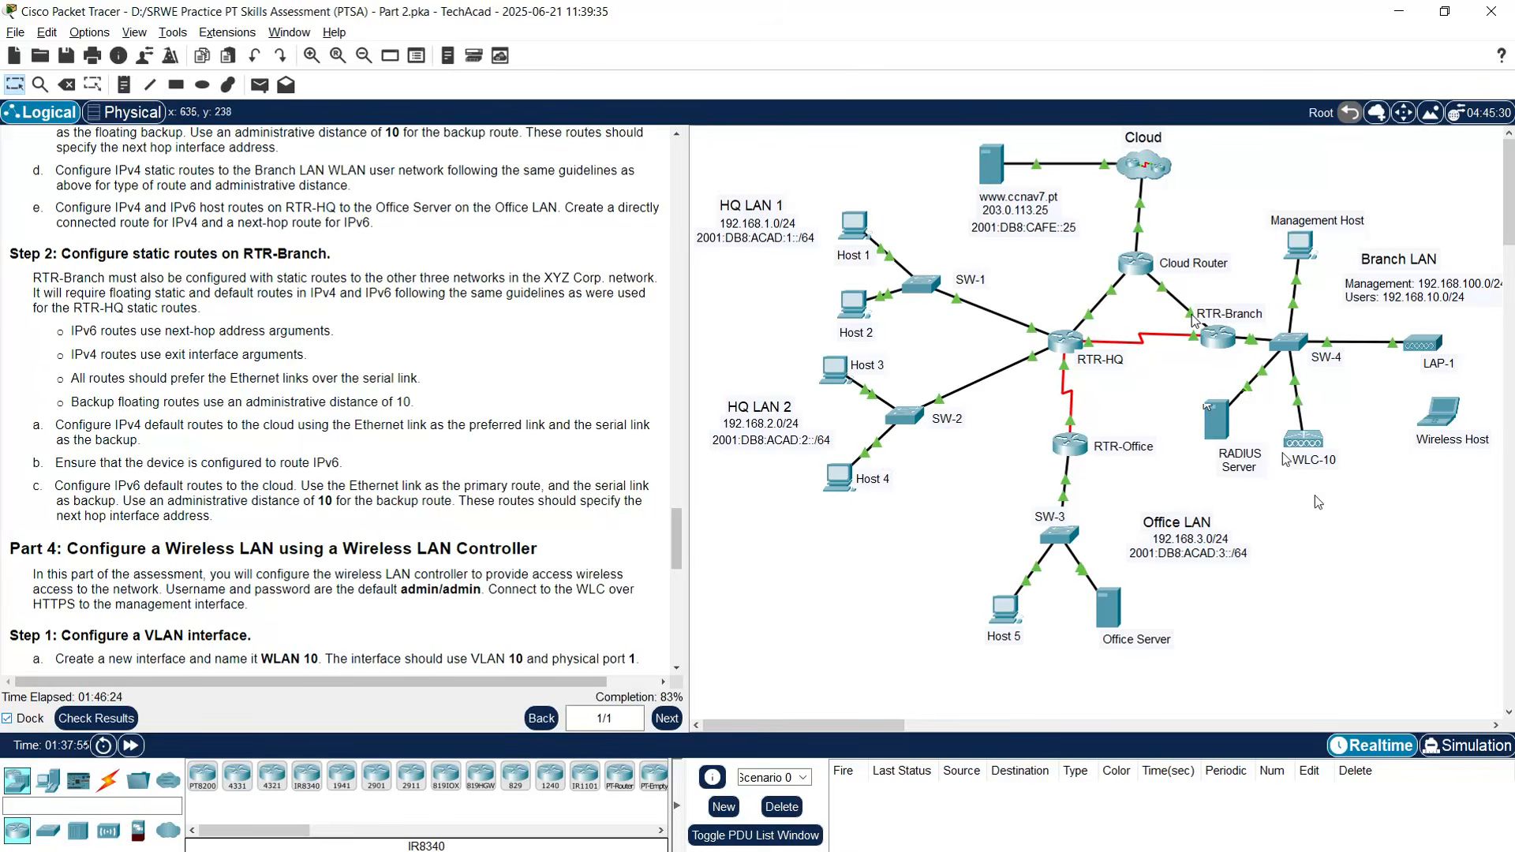
mouse_move(1202, 314)
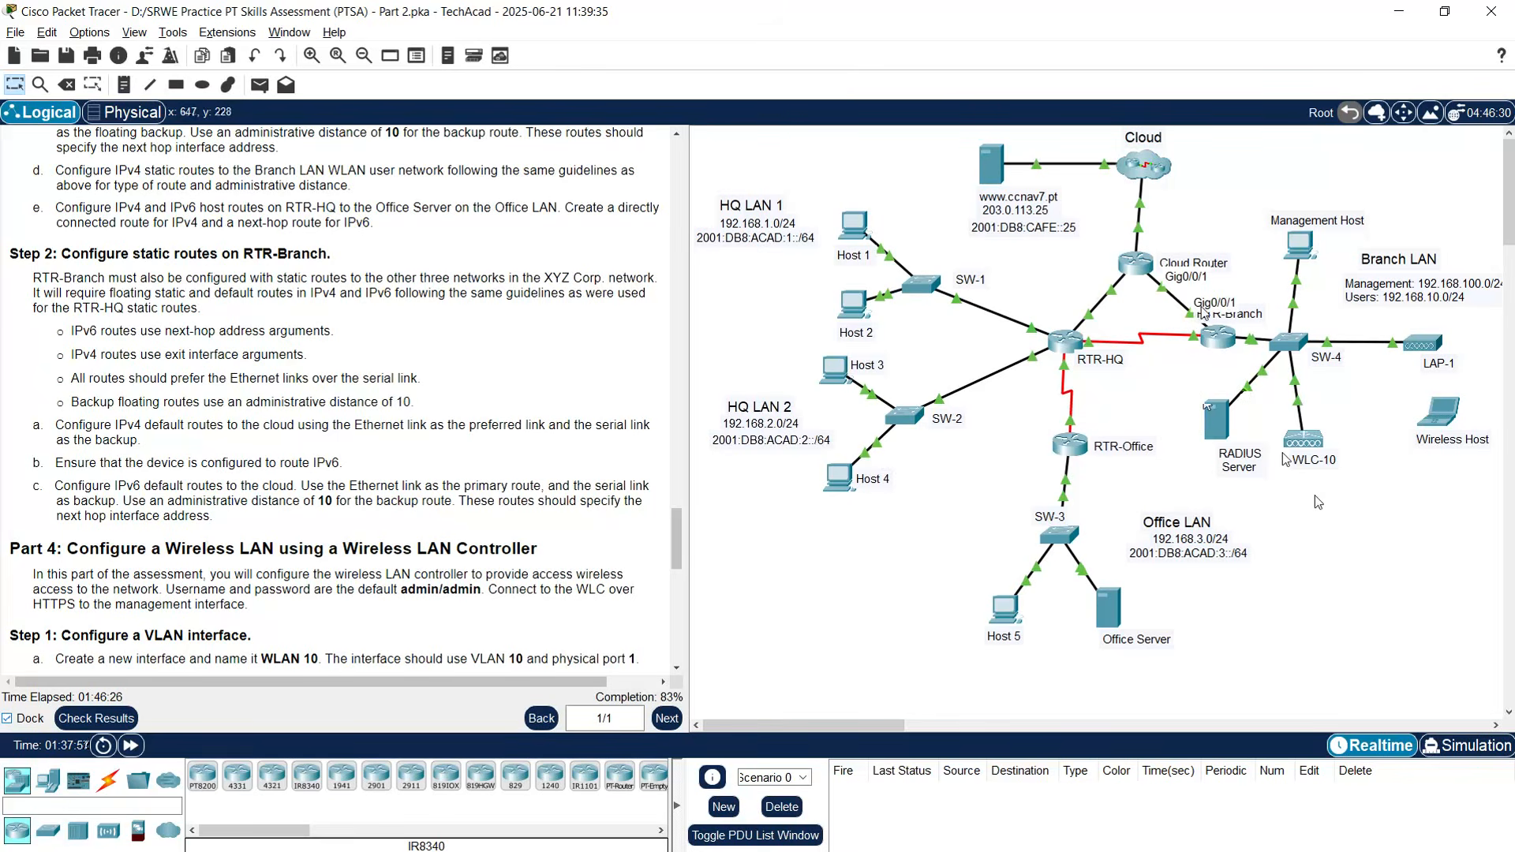
mouse_move(1195, 342)
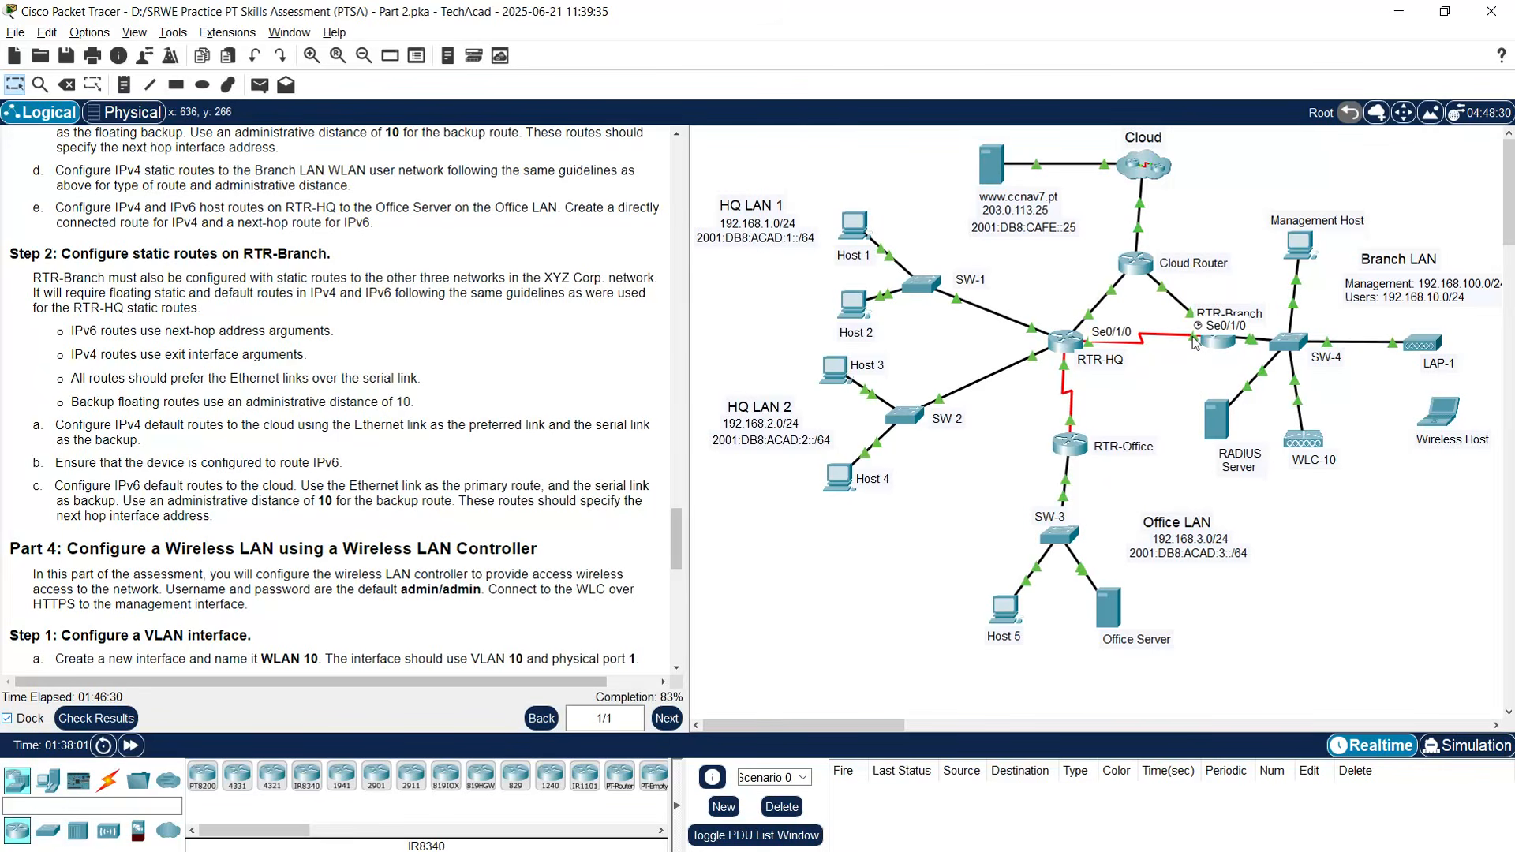
- On RTR-Branch, run enable and conf t, then add default route 0.0.0.0 0.0.0.0 via g0/0/1
left_click(1220, 350)
left_click_drag(767, 148, 661, 44)
key("Return")
key("Return")
type("enable")
key("Return")
type("conf t")
key("Return")
type("ip rou")
type("0.0.0.0")
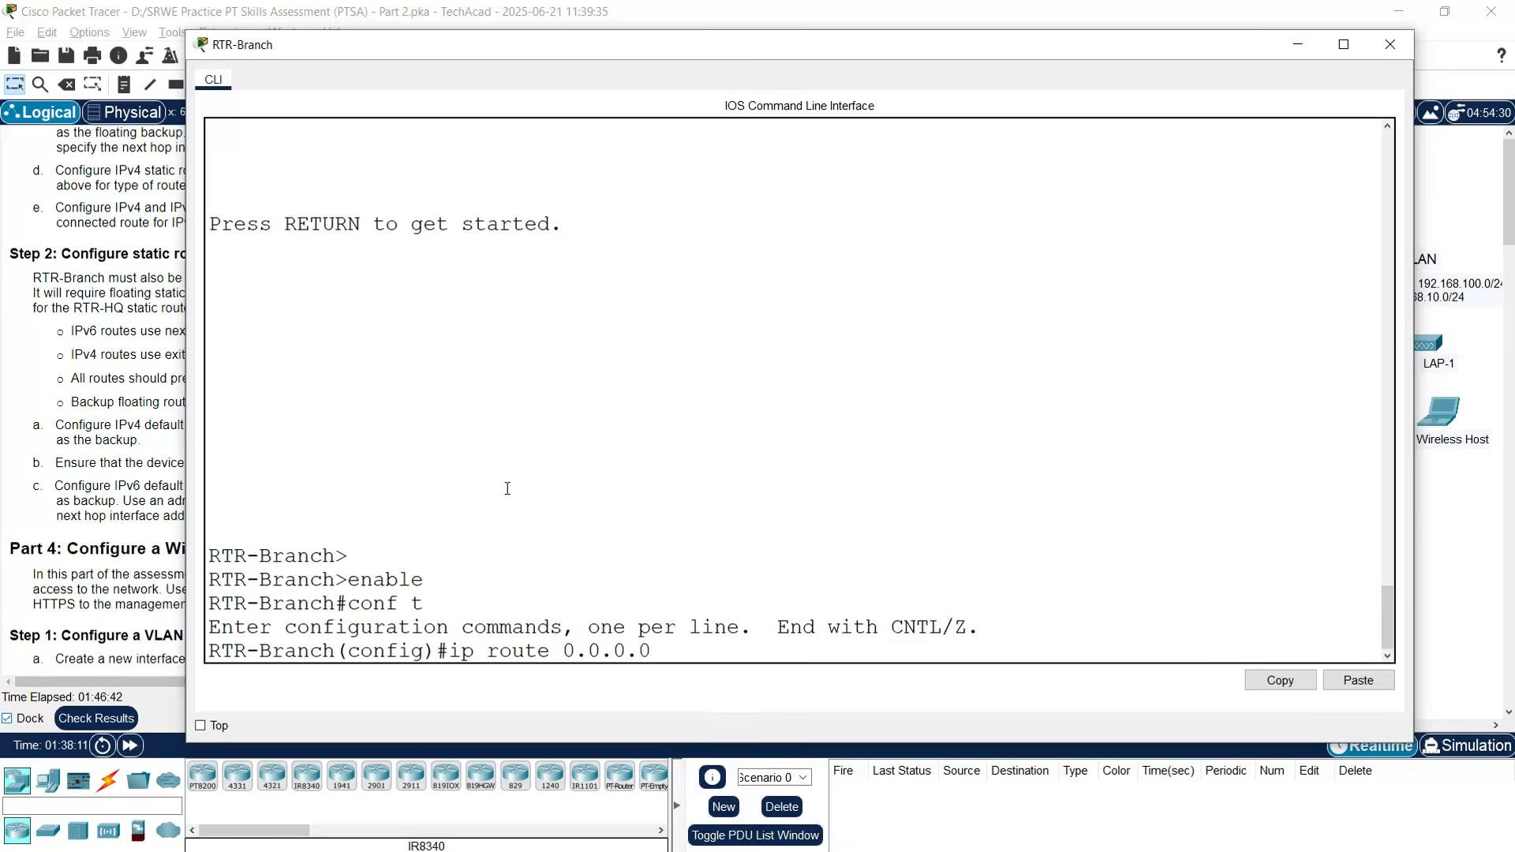
type(" 0.0.0.0 g0/0/")
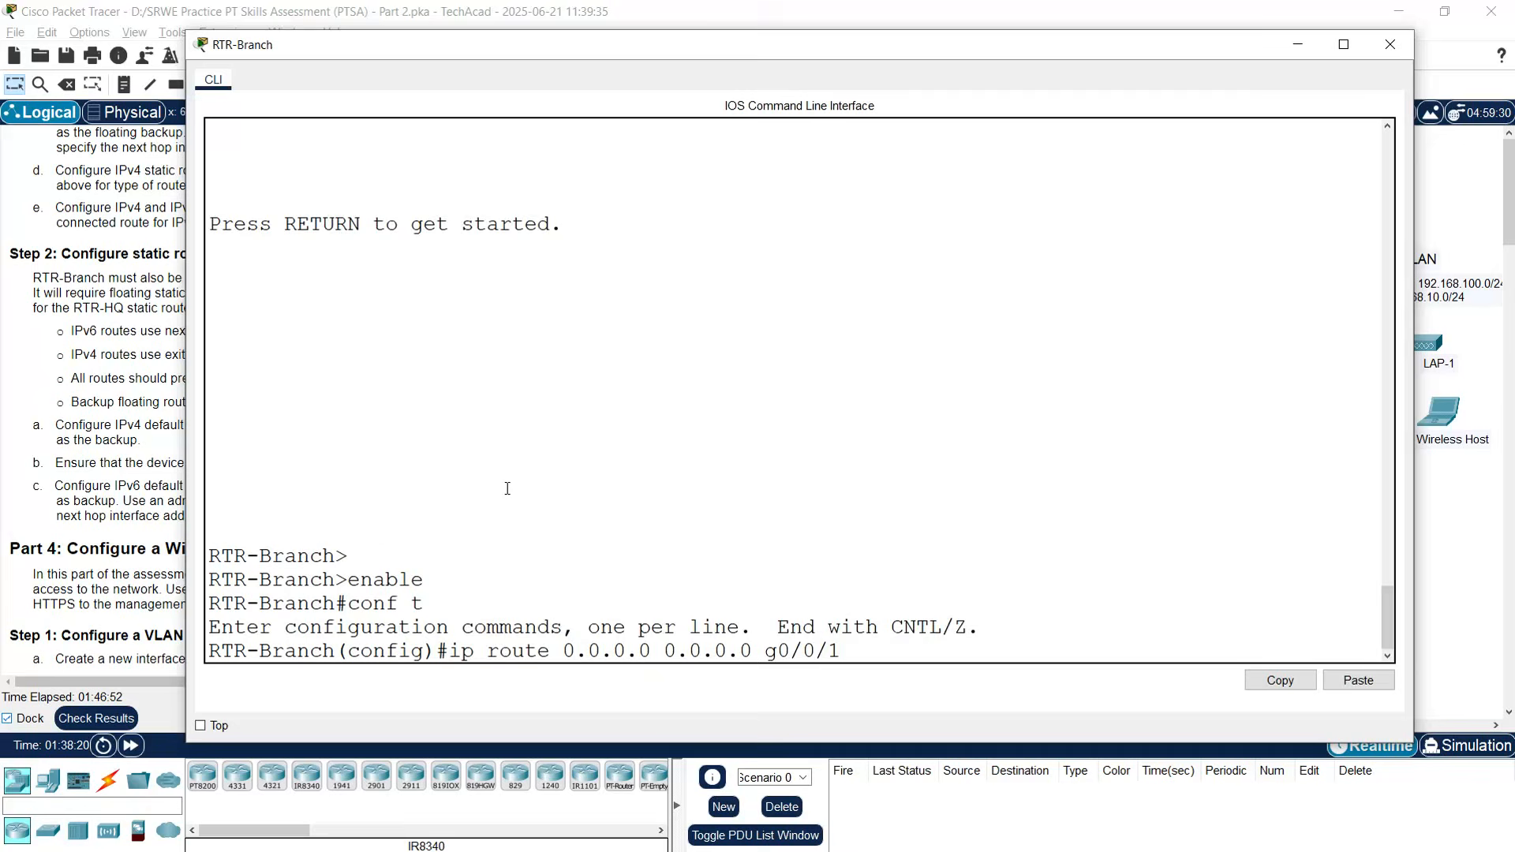
type("1")
key("Return")
key("Return")
- Add floating default route 0.0.0.0 0.0.0.0 via s0/1/0 with distance 10
type("ip route ")
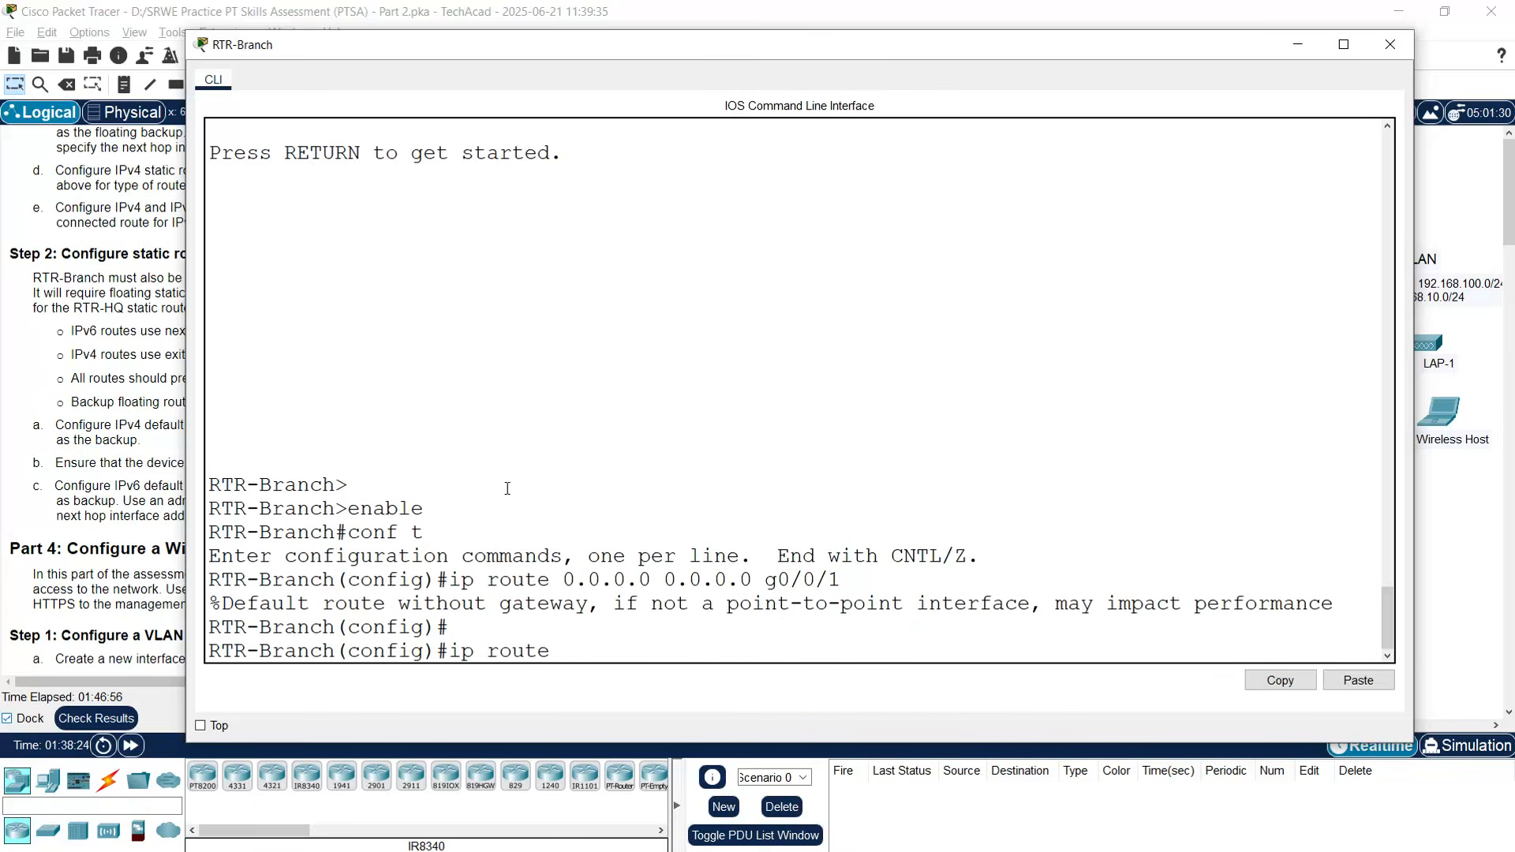
type("0.0.0.0 0.0.0.0")
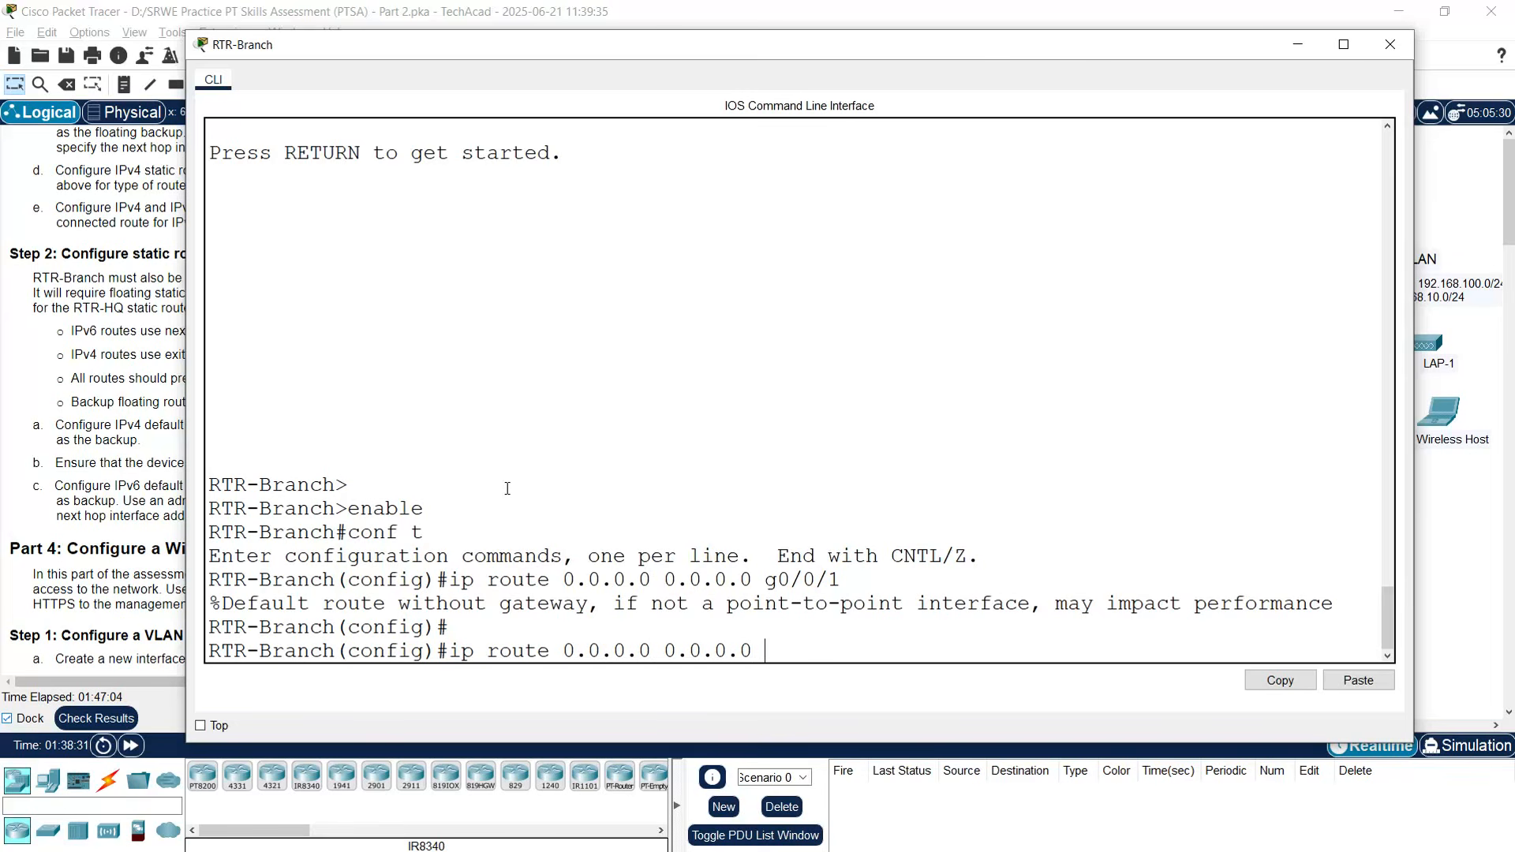
type("s0/1/0 10")
key("Return")
key("Return")
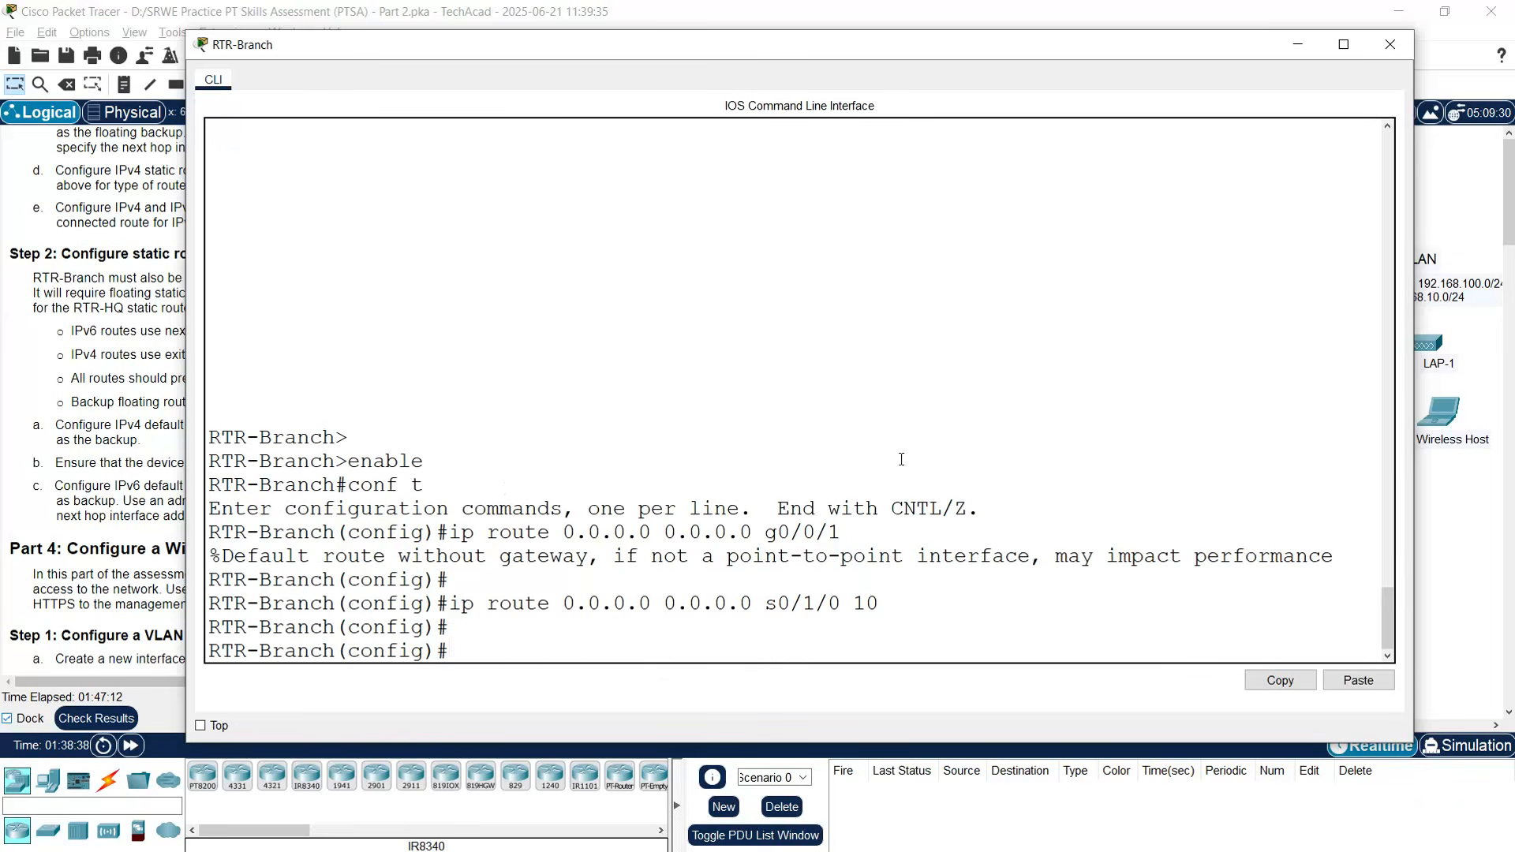
left_click(1390, 45)
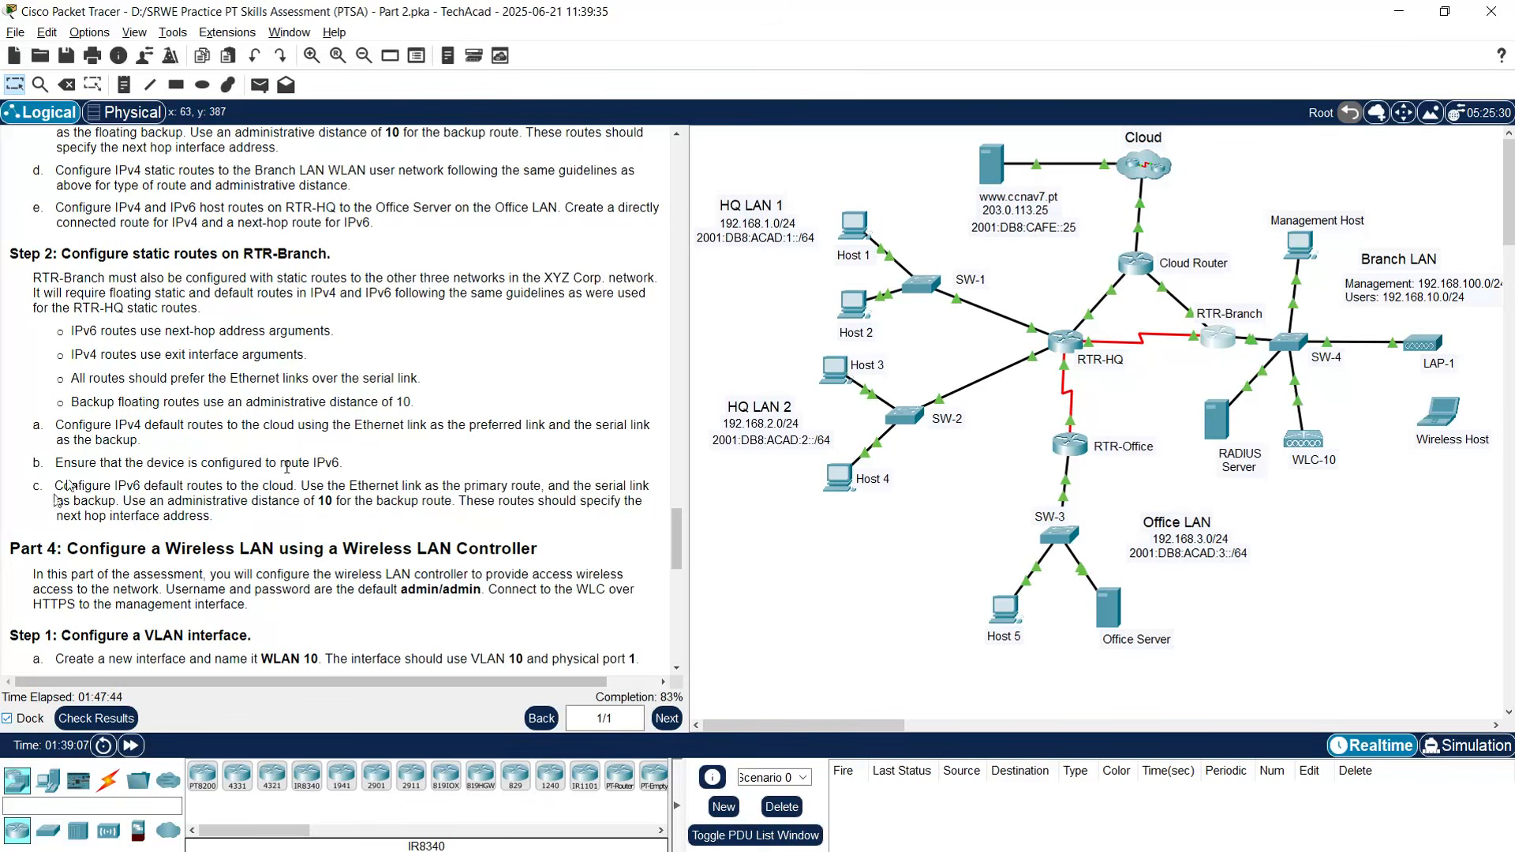
- Run ipv6 unicast-routing on RTR-Branch and start typing 'ipv6 route ::/0'
left_click(1213, 344)
left_click(561, 580)
key("Return")
key("Return")
type("ipv")
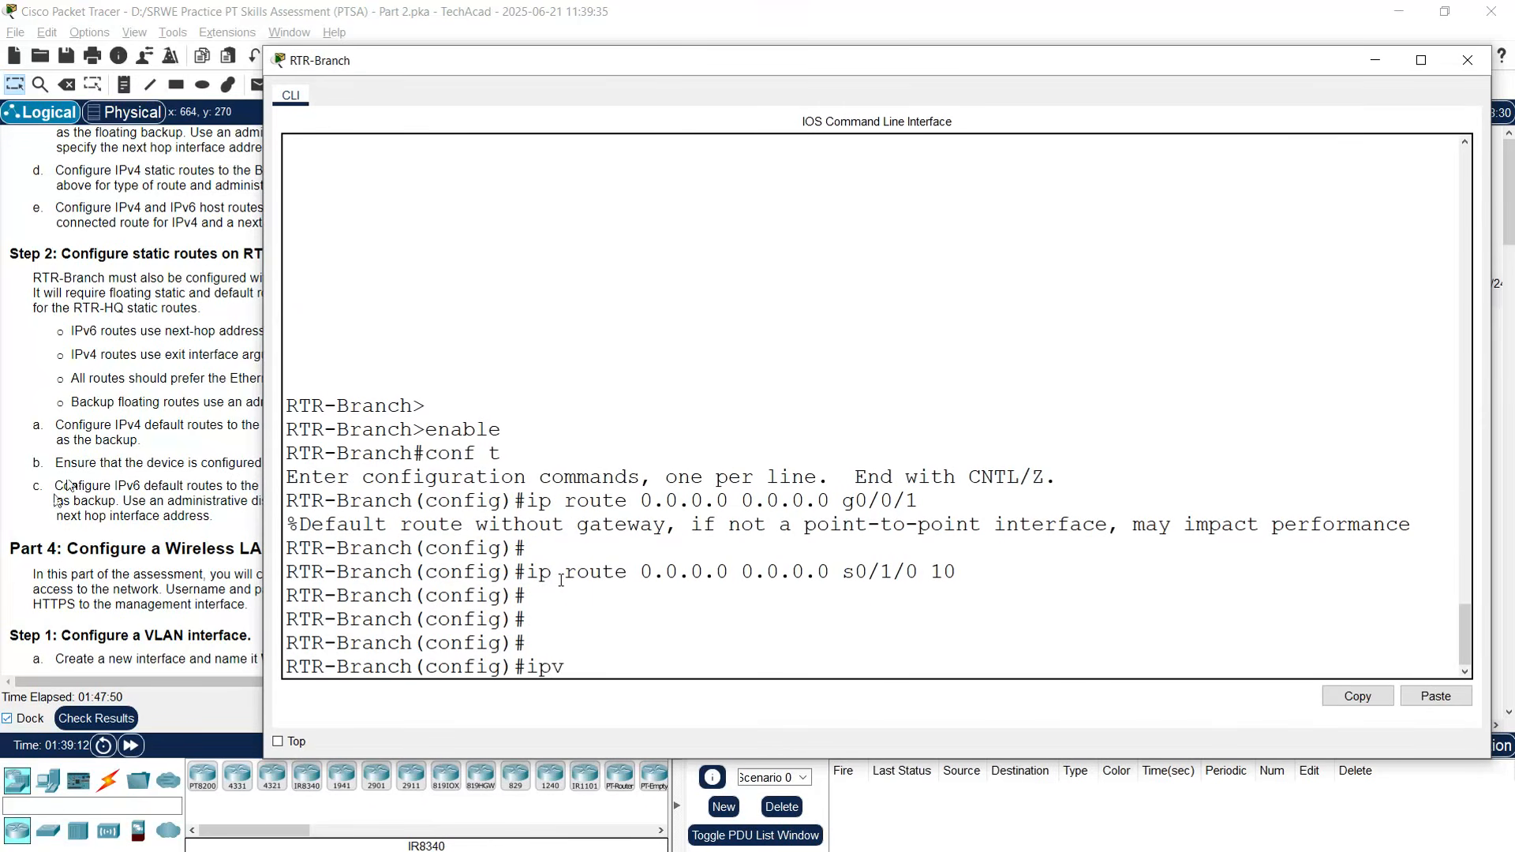
type("6 unicast-routin")
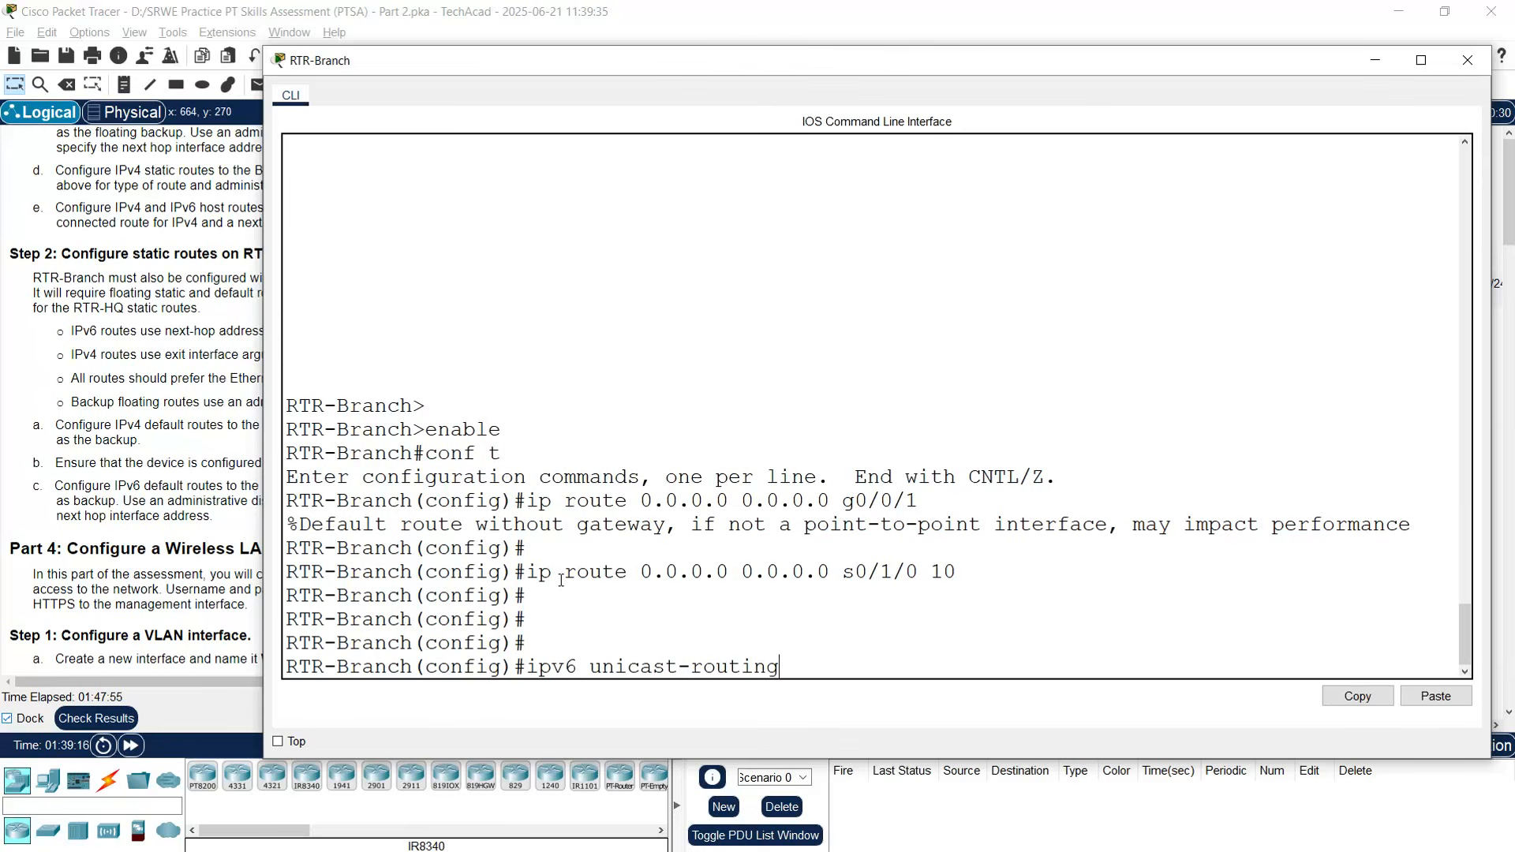
type("g")
key("Return")
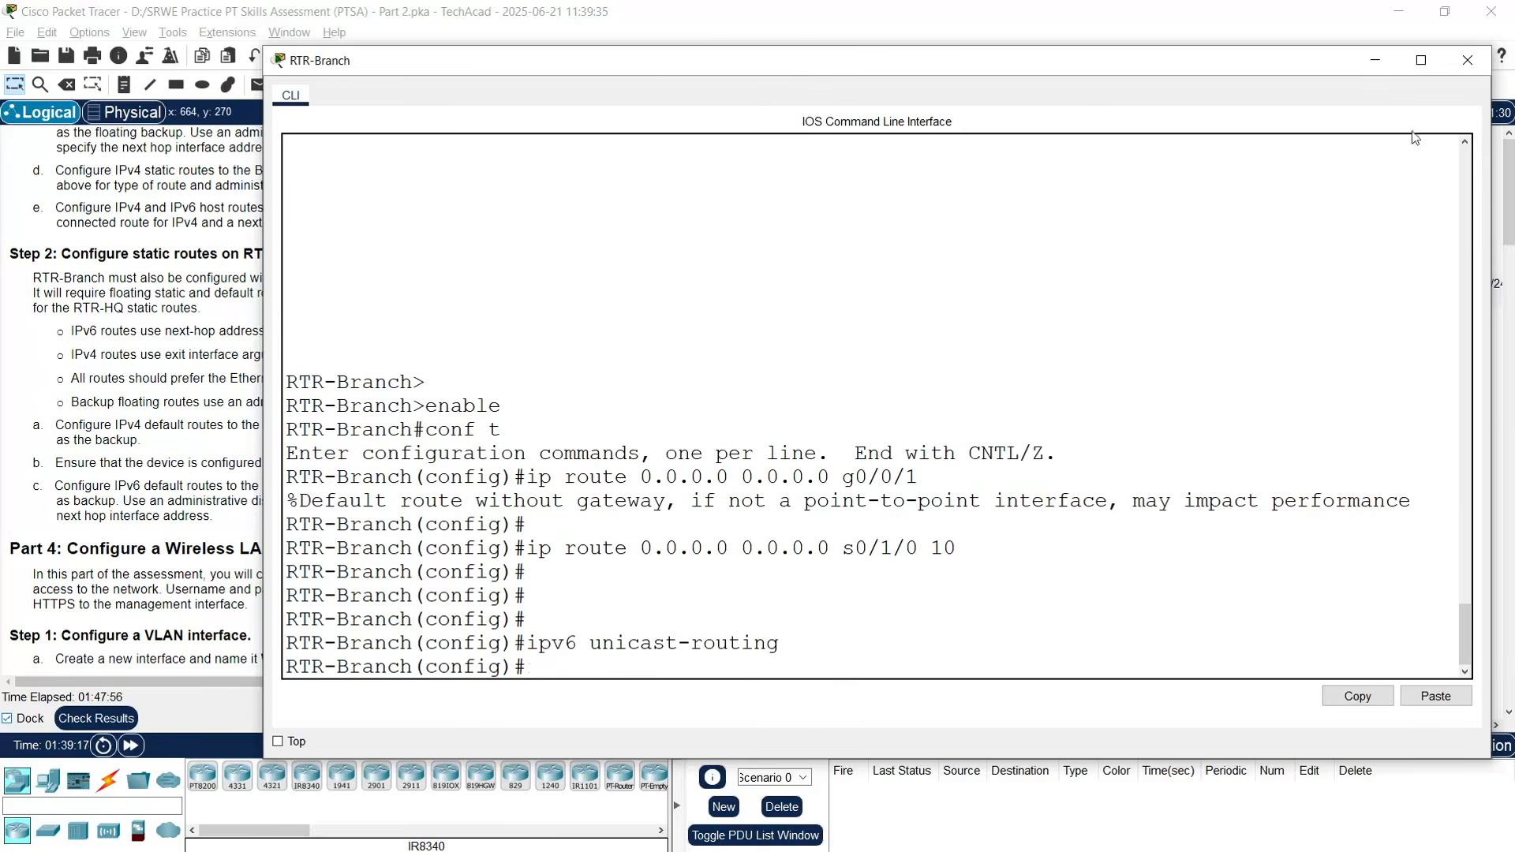
left_click(1467, 60)
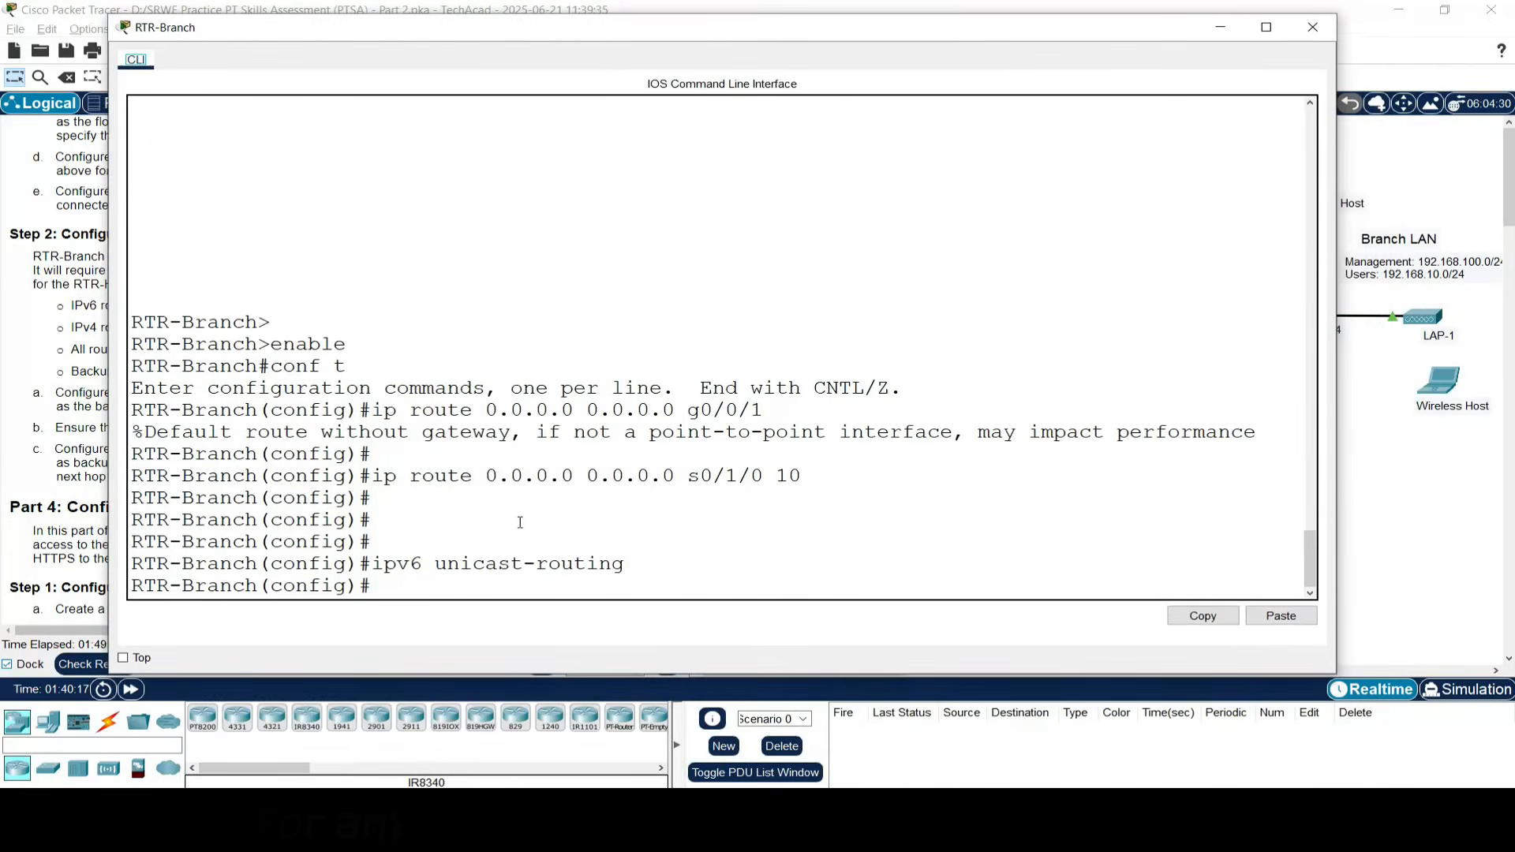
key("Return")
key("Return")
key("Return")
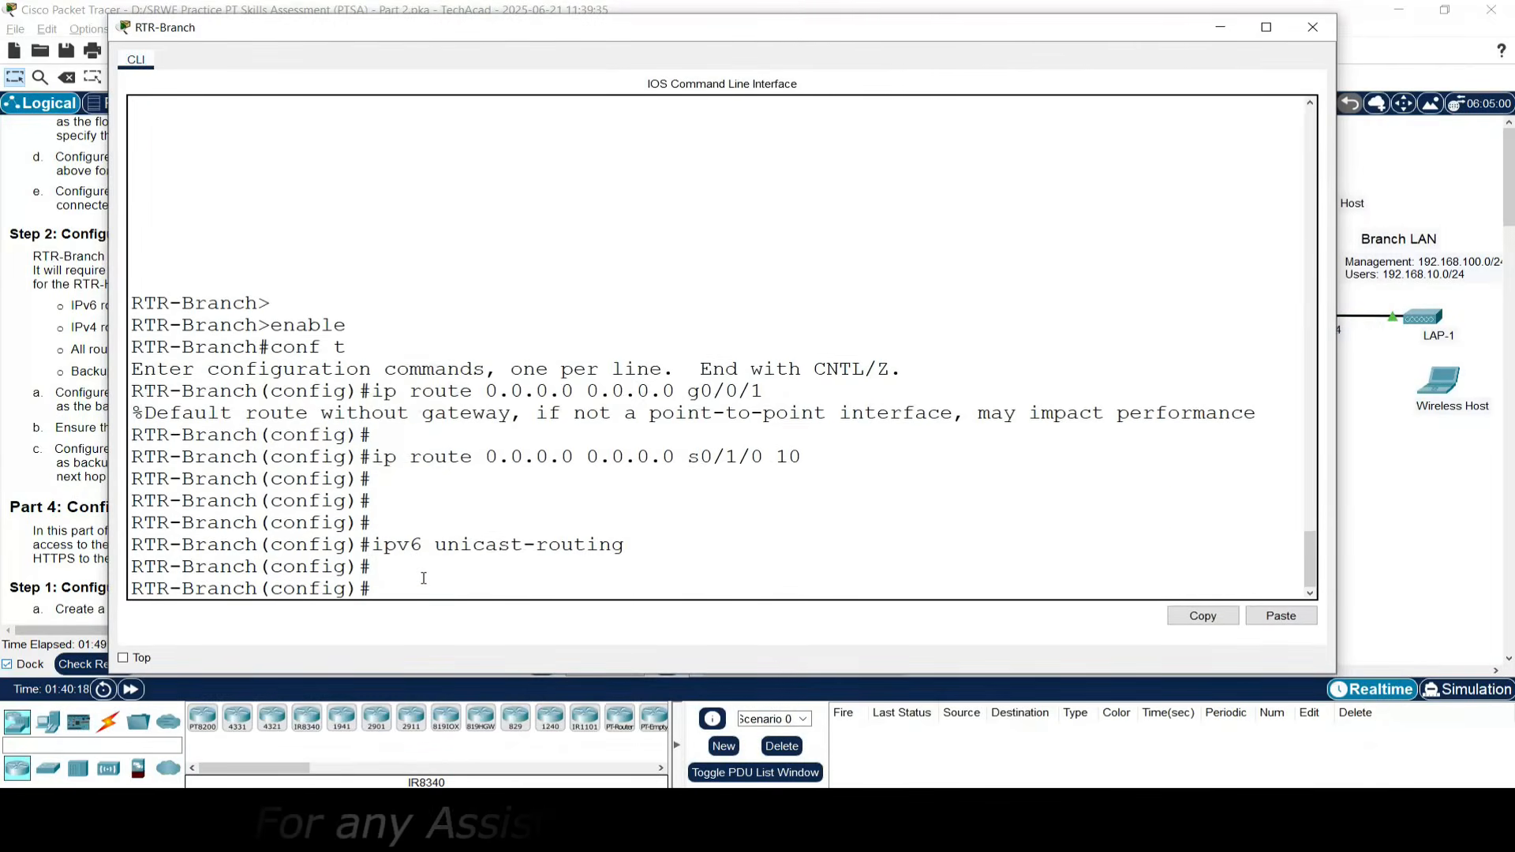
type("ip")
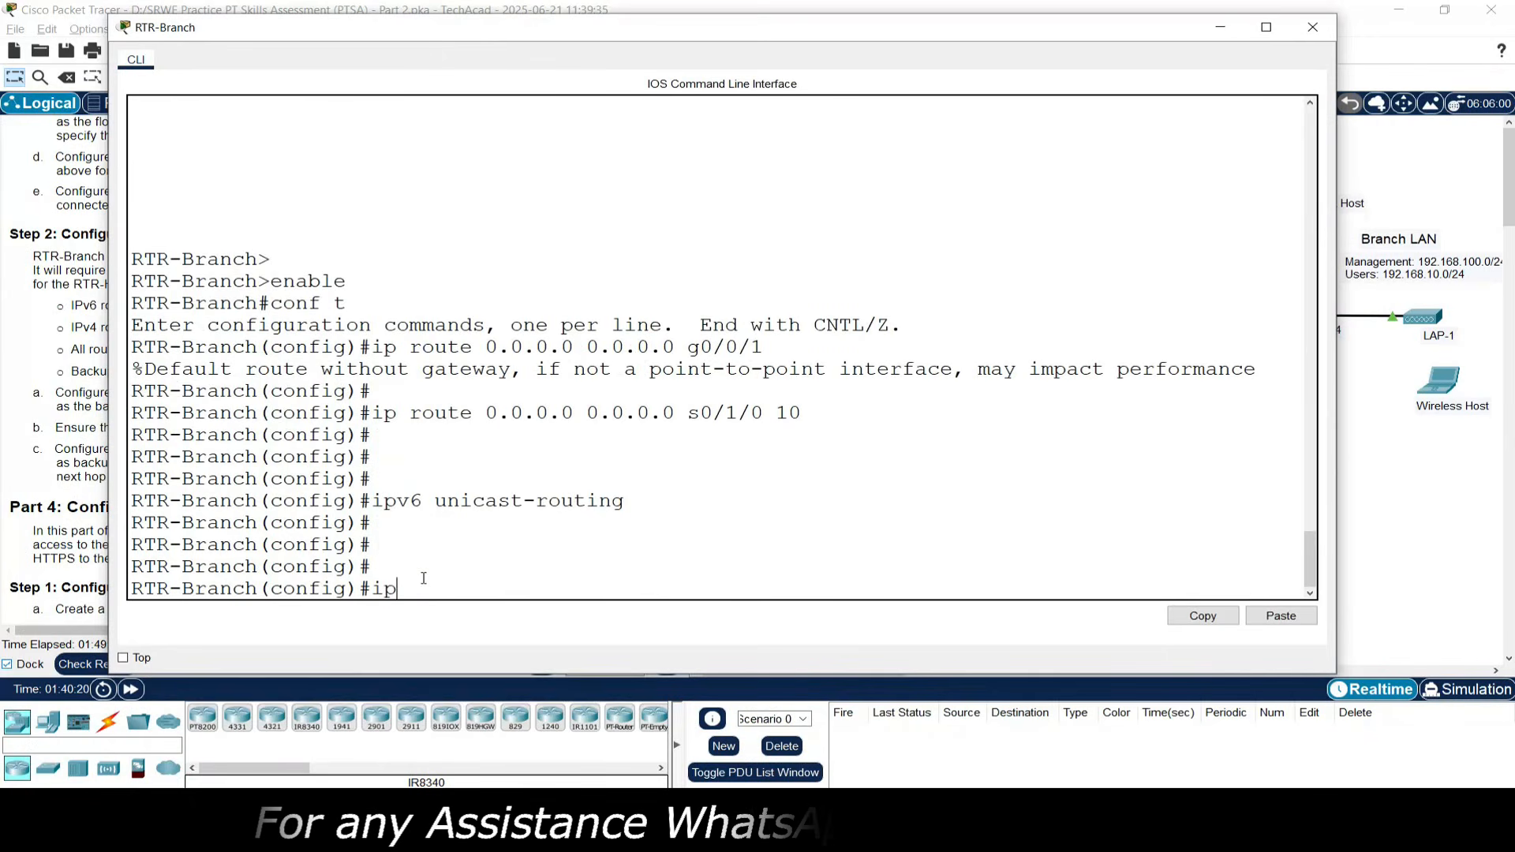
type("v6 route ")
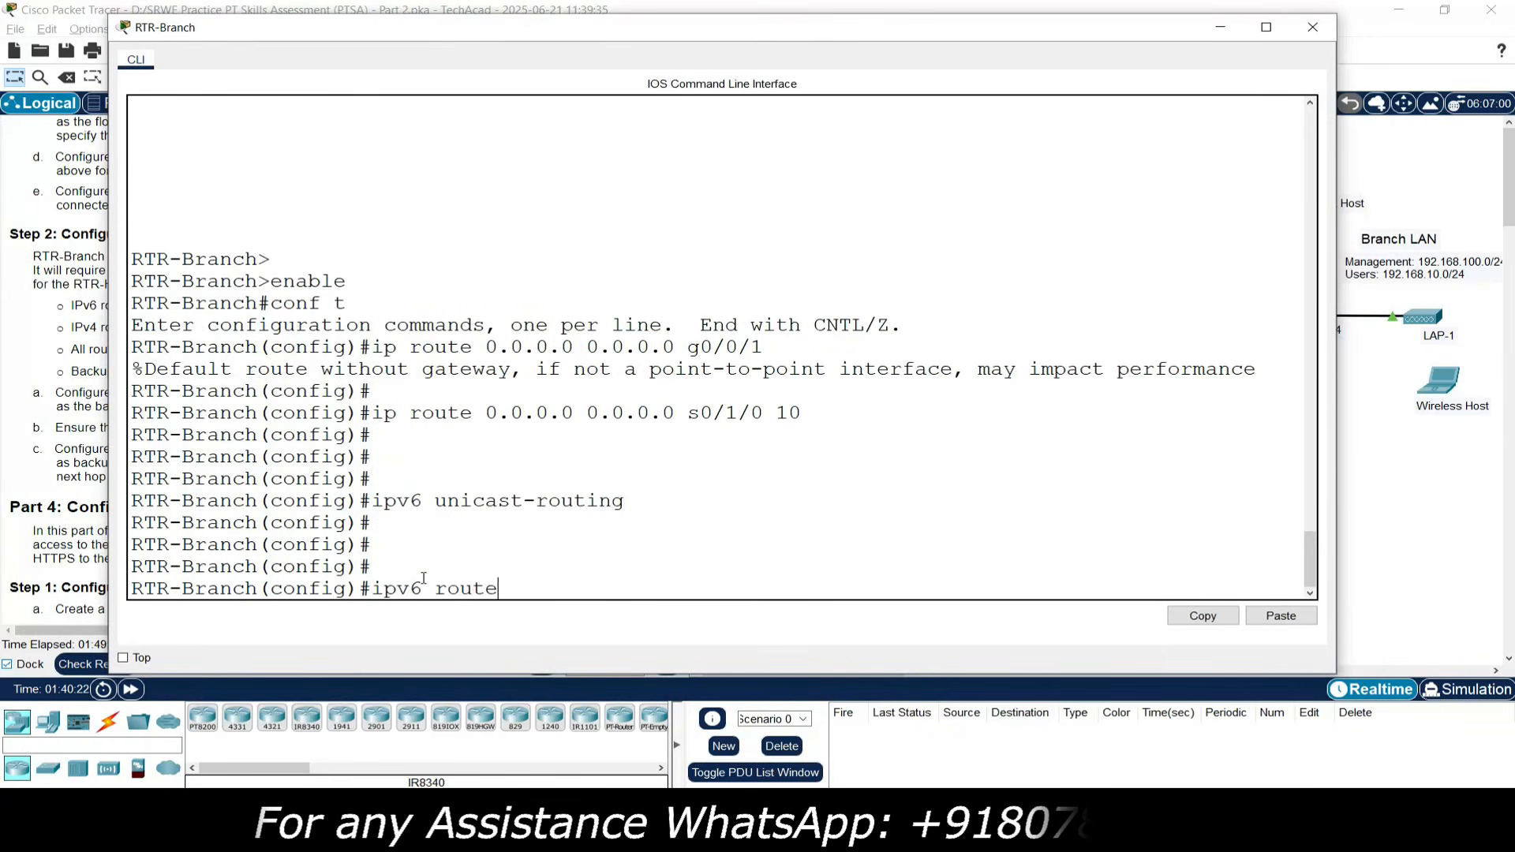
type("::/")
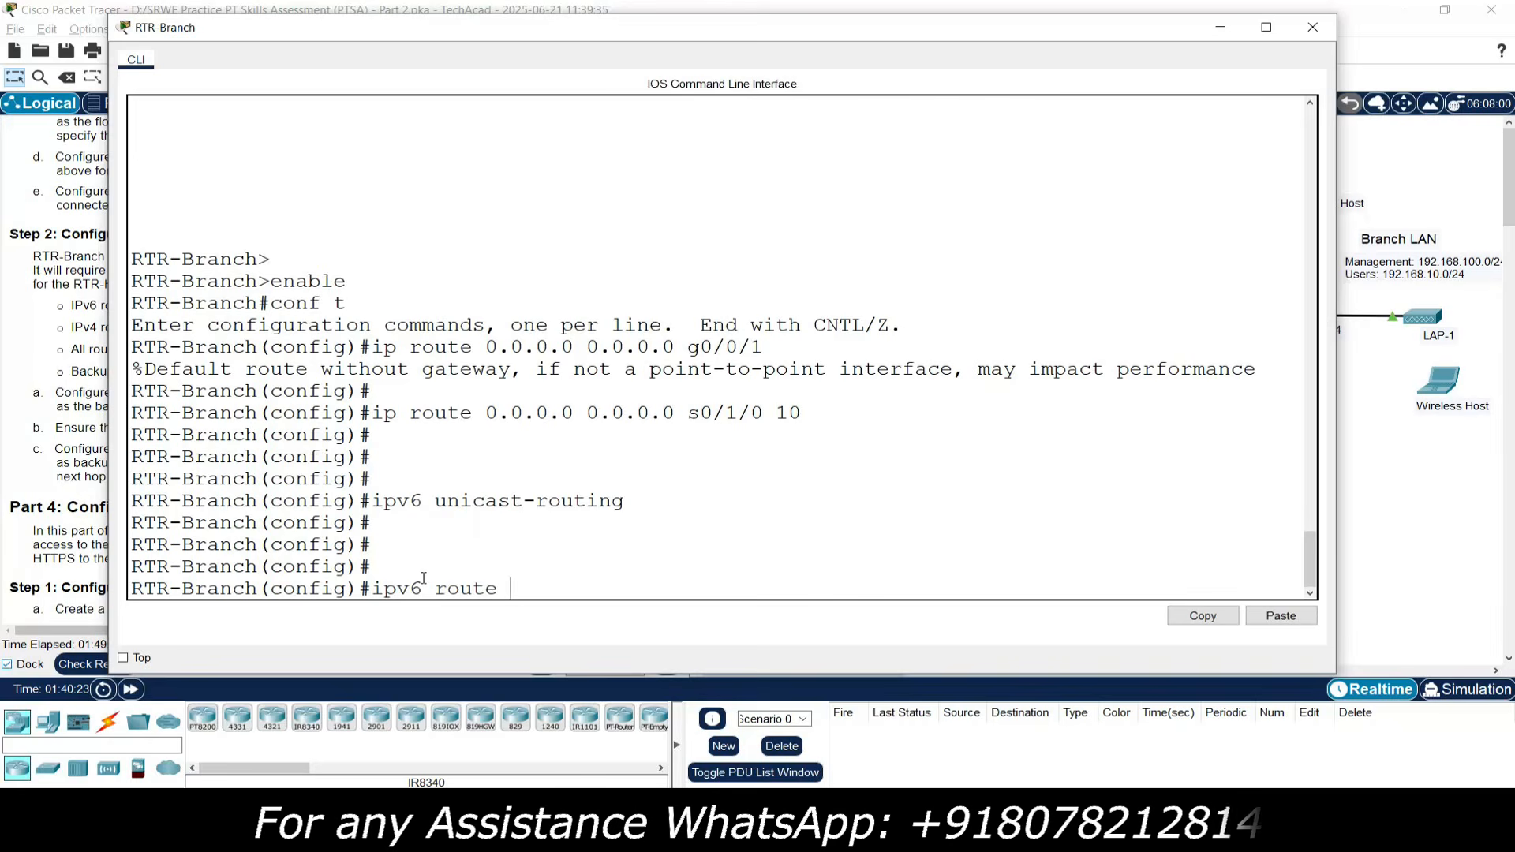
type("0")
- Copy the Cloud Router G0/0/1 IPv6 address from the addressing table
left_click(1379, 544)
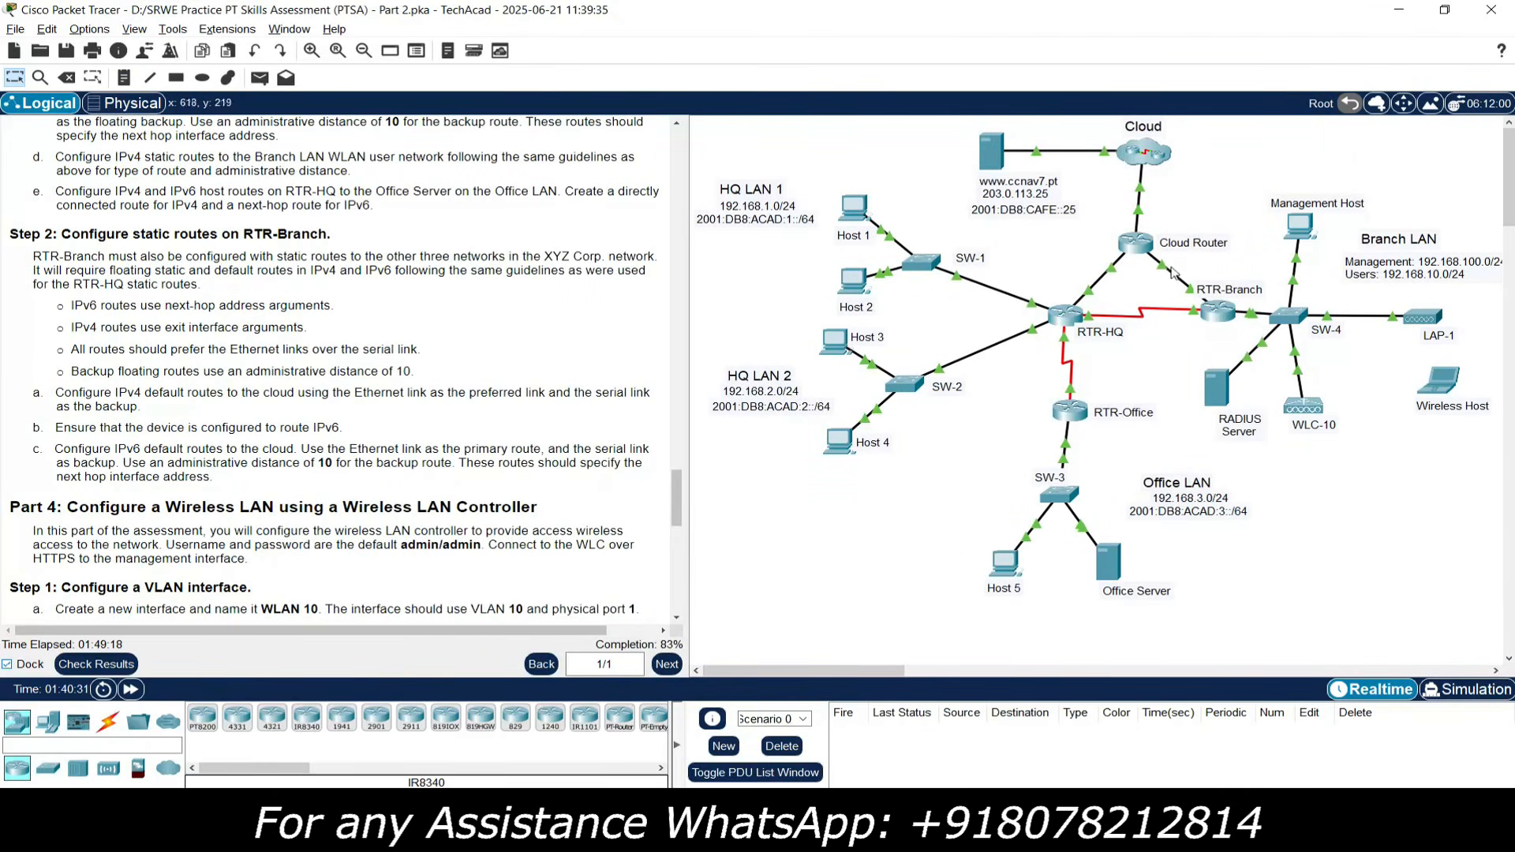
mouse_move(1164, 271)
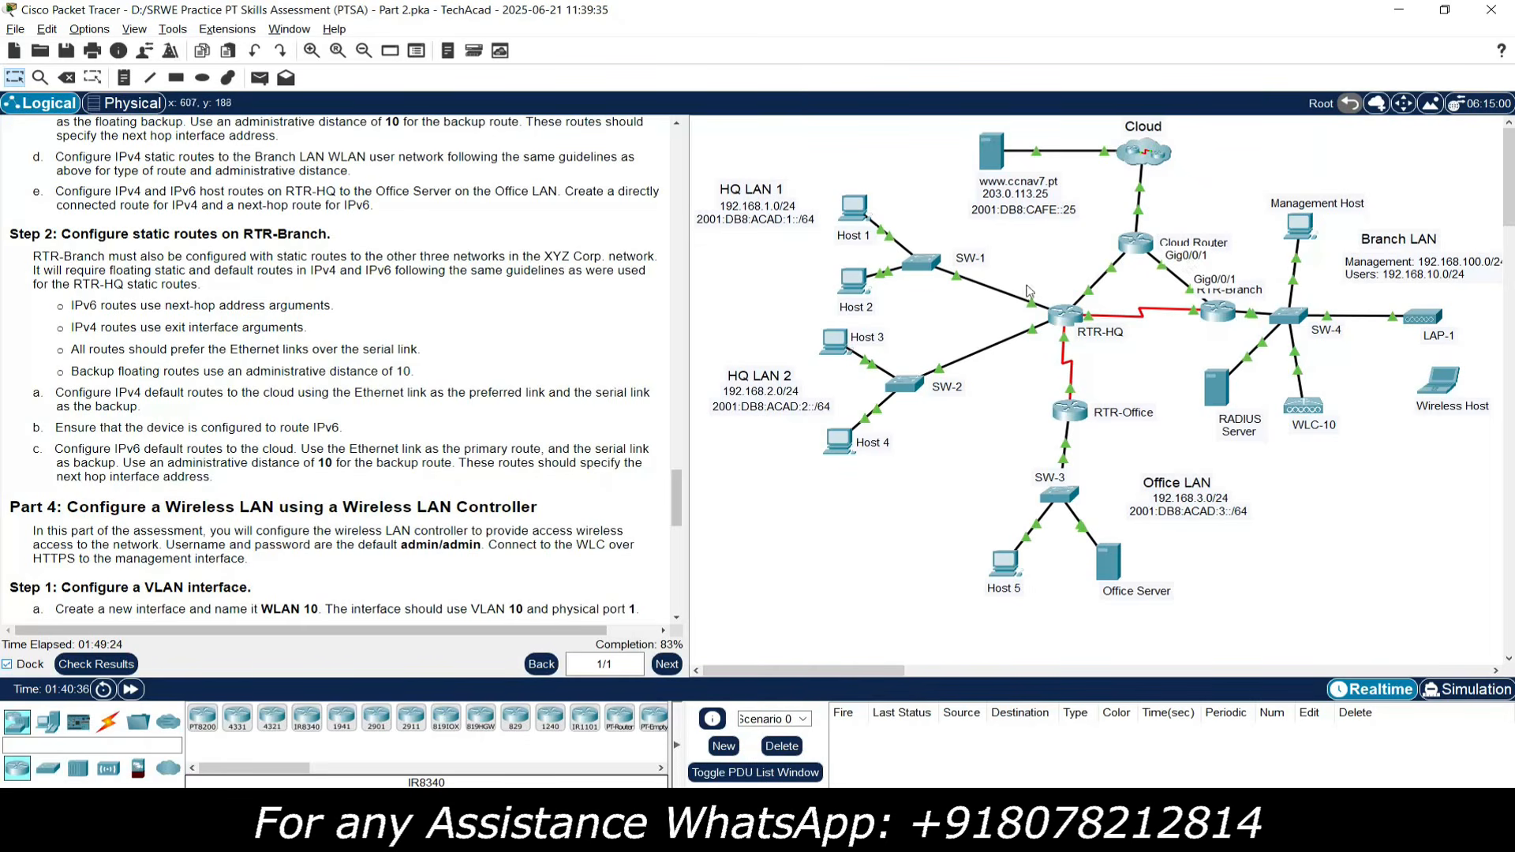
left_click_drag(678, 481, 682, 219)
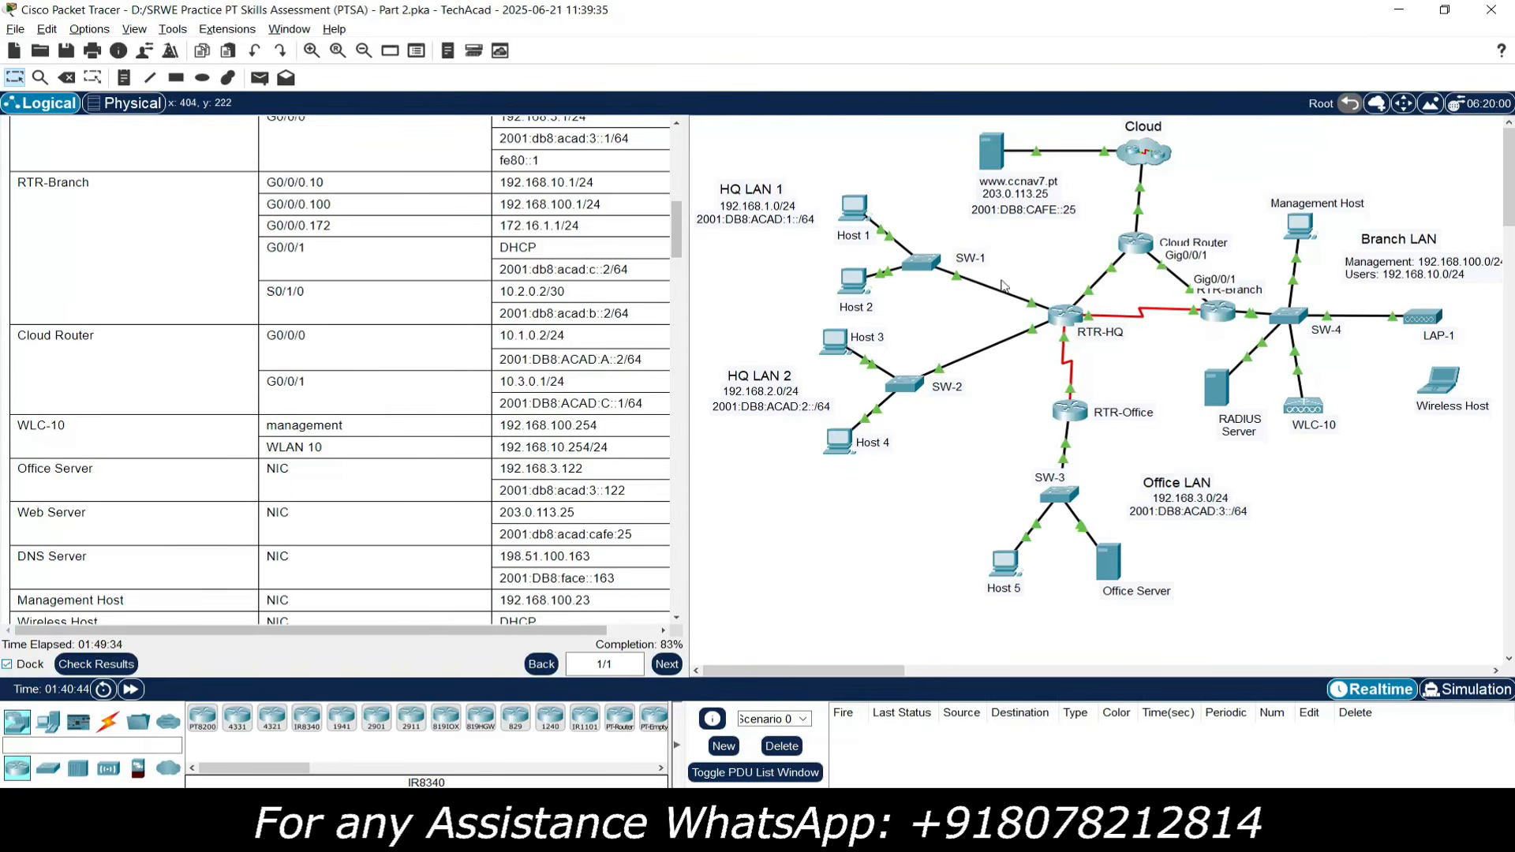
left_click_drag(502, 403, 618, 403)
right_click(616, 404)
left_click(651, 414)
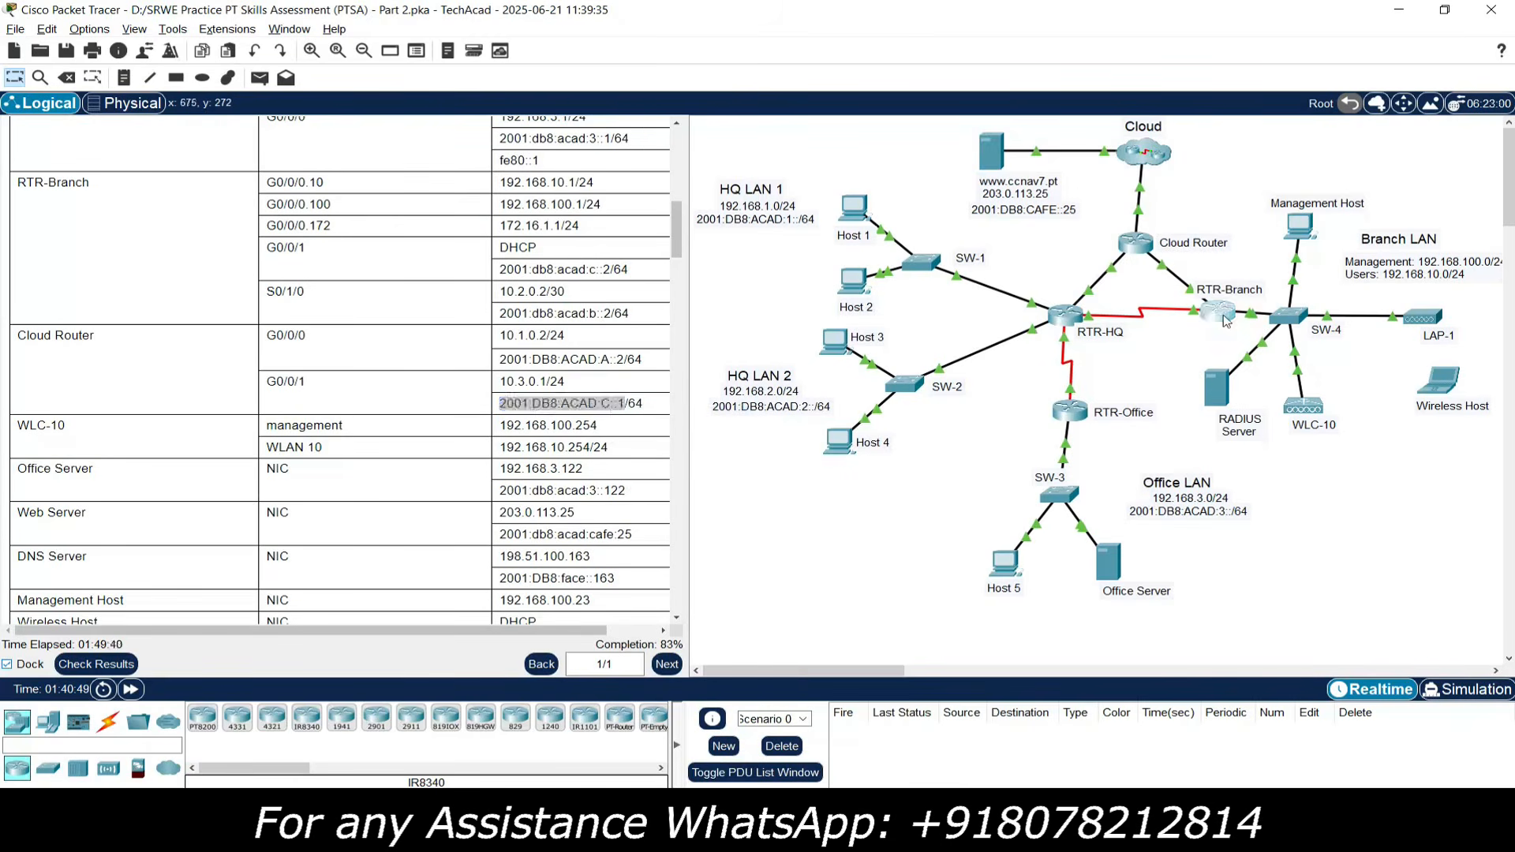
left_click(1224, 319)
- Complete RTR-Branch's IPv6 default route ::/0 via 2001:DB8:ACAD:C::1 and begin another 'ipv6 route ::/0'
right_click(621, 572)
left_click(658, 595)
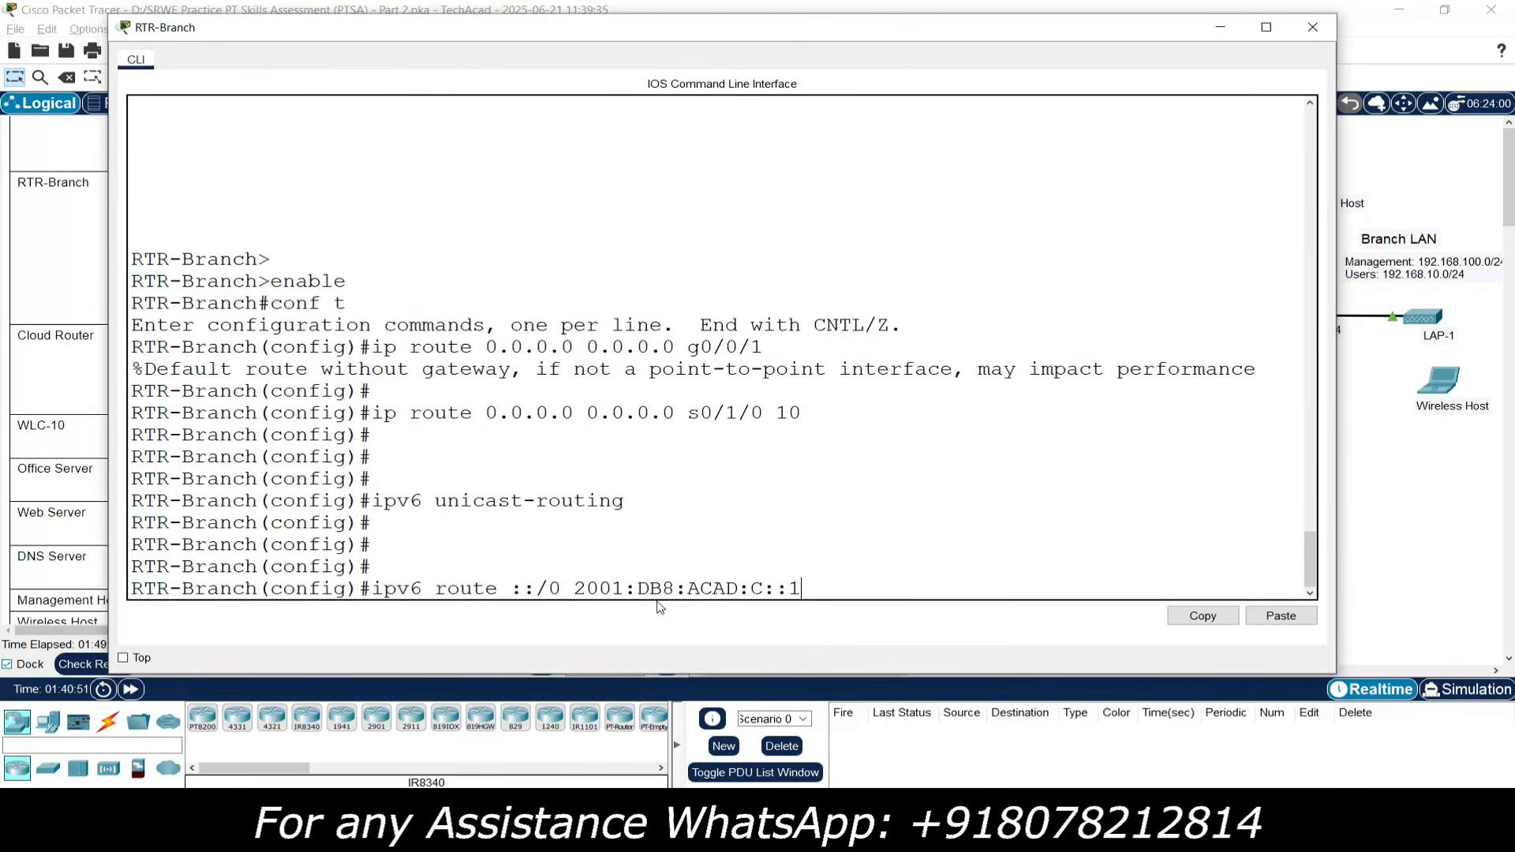
left_click_drag(574, 589, 802, 591)
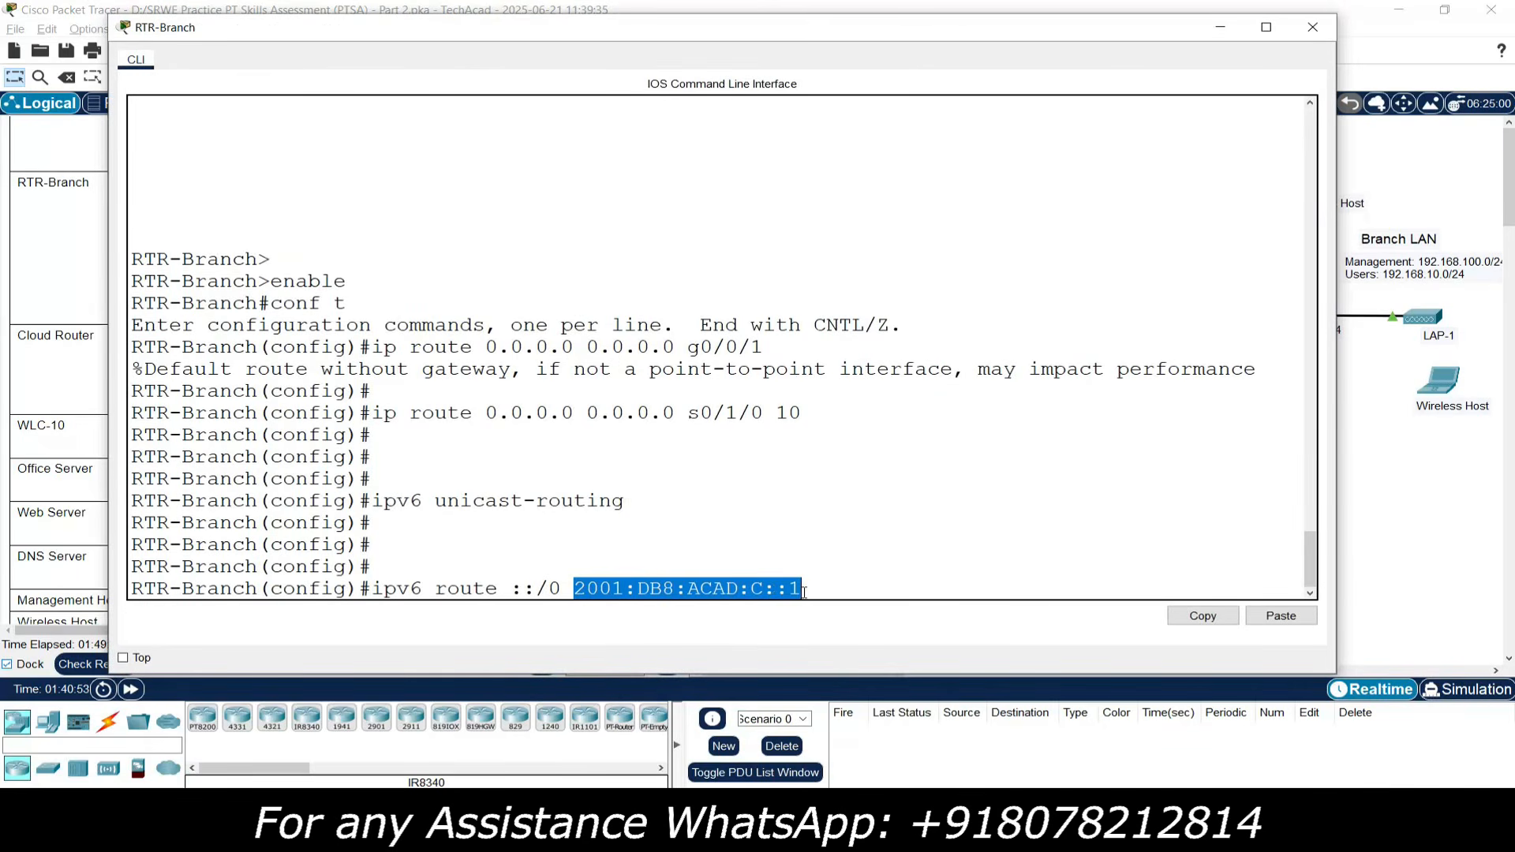
key("Return")
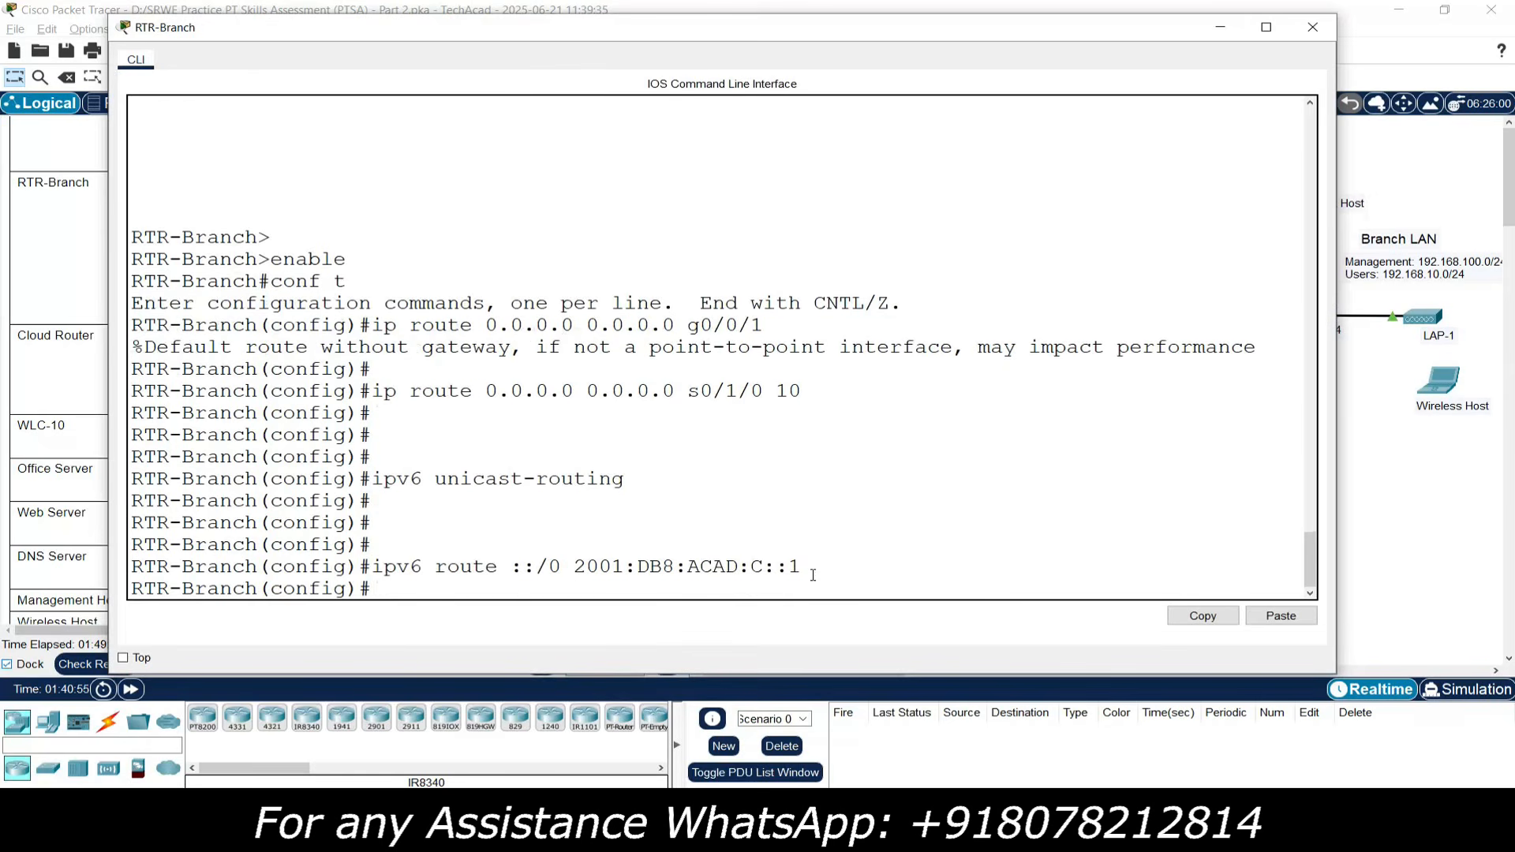
type("ipv6 route ::/0")
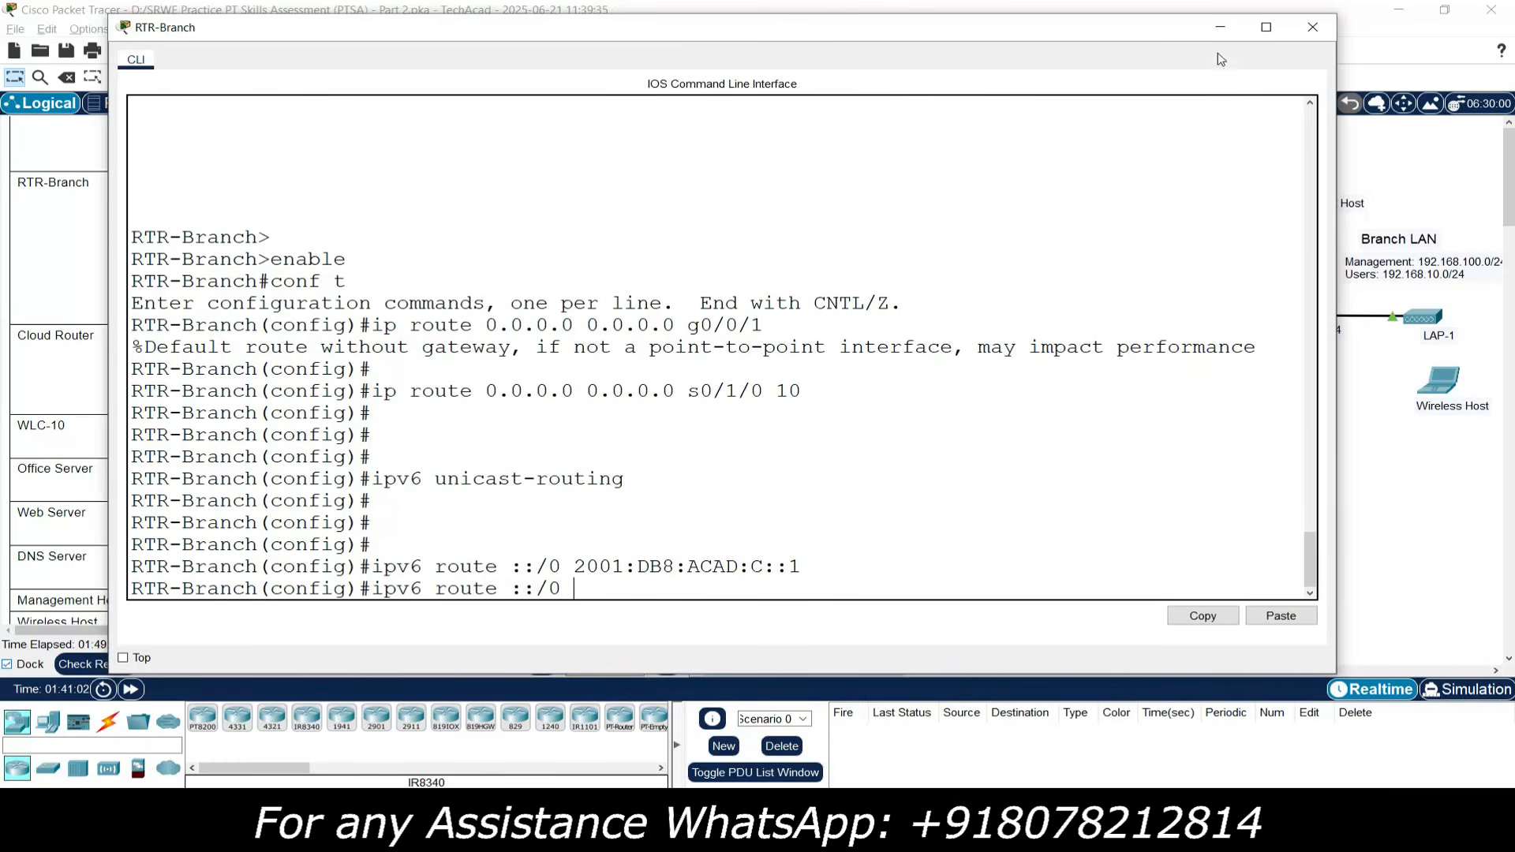
left_click(1220, 29)
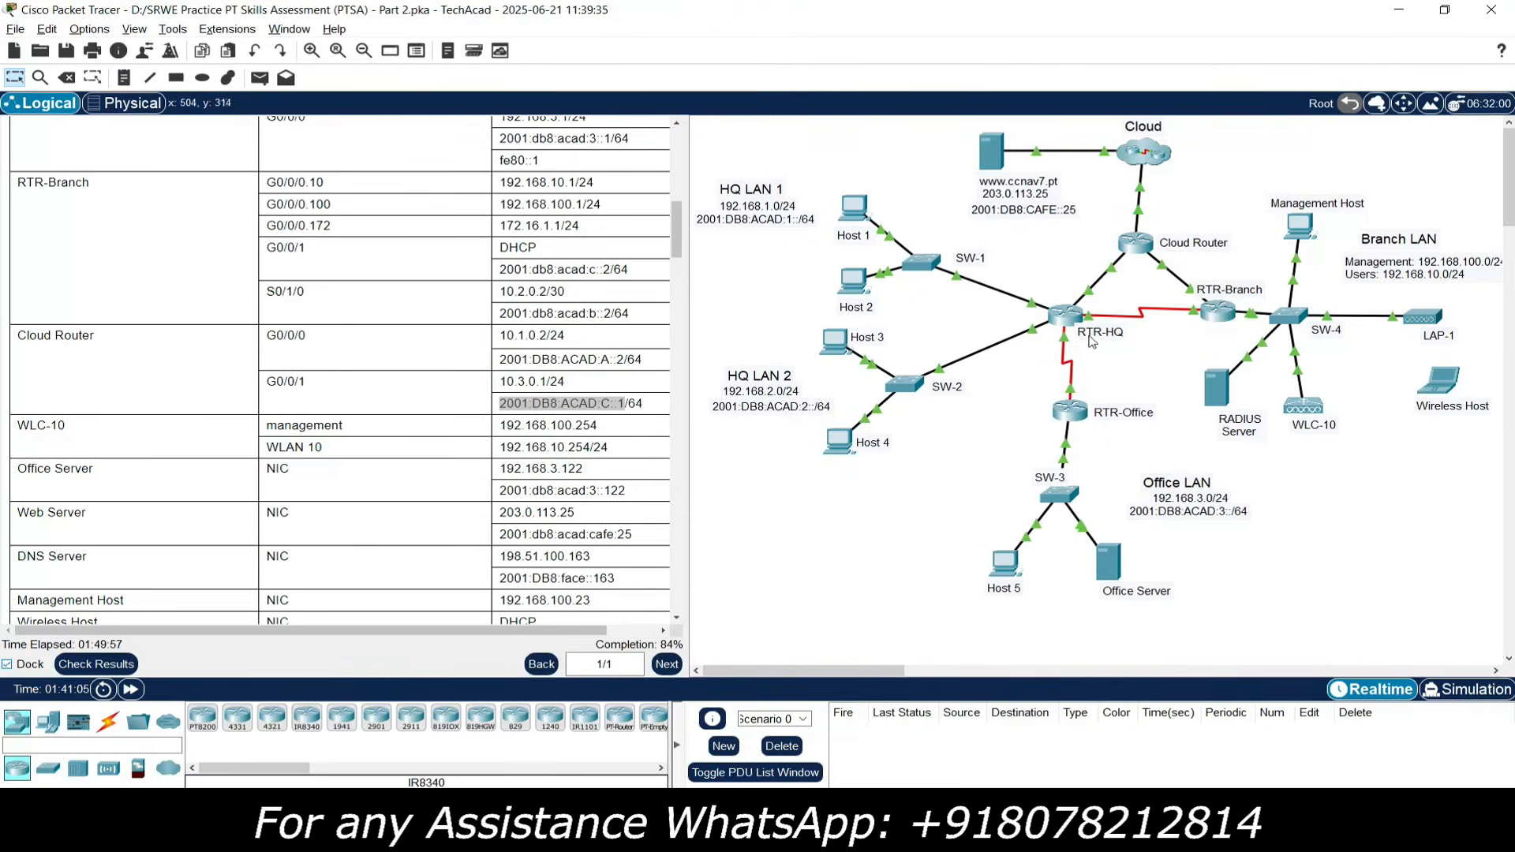
- Copy 2001:db8:acad:b::1 from the RTR-HQ S0/1/0 row and return to RTR-Branch's command line
mouse_move(1093, 320)
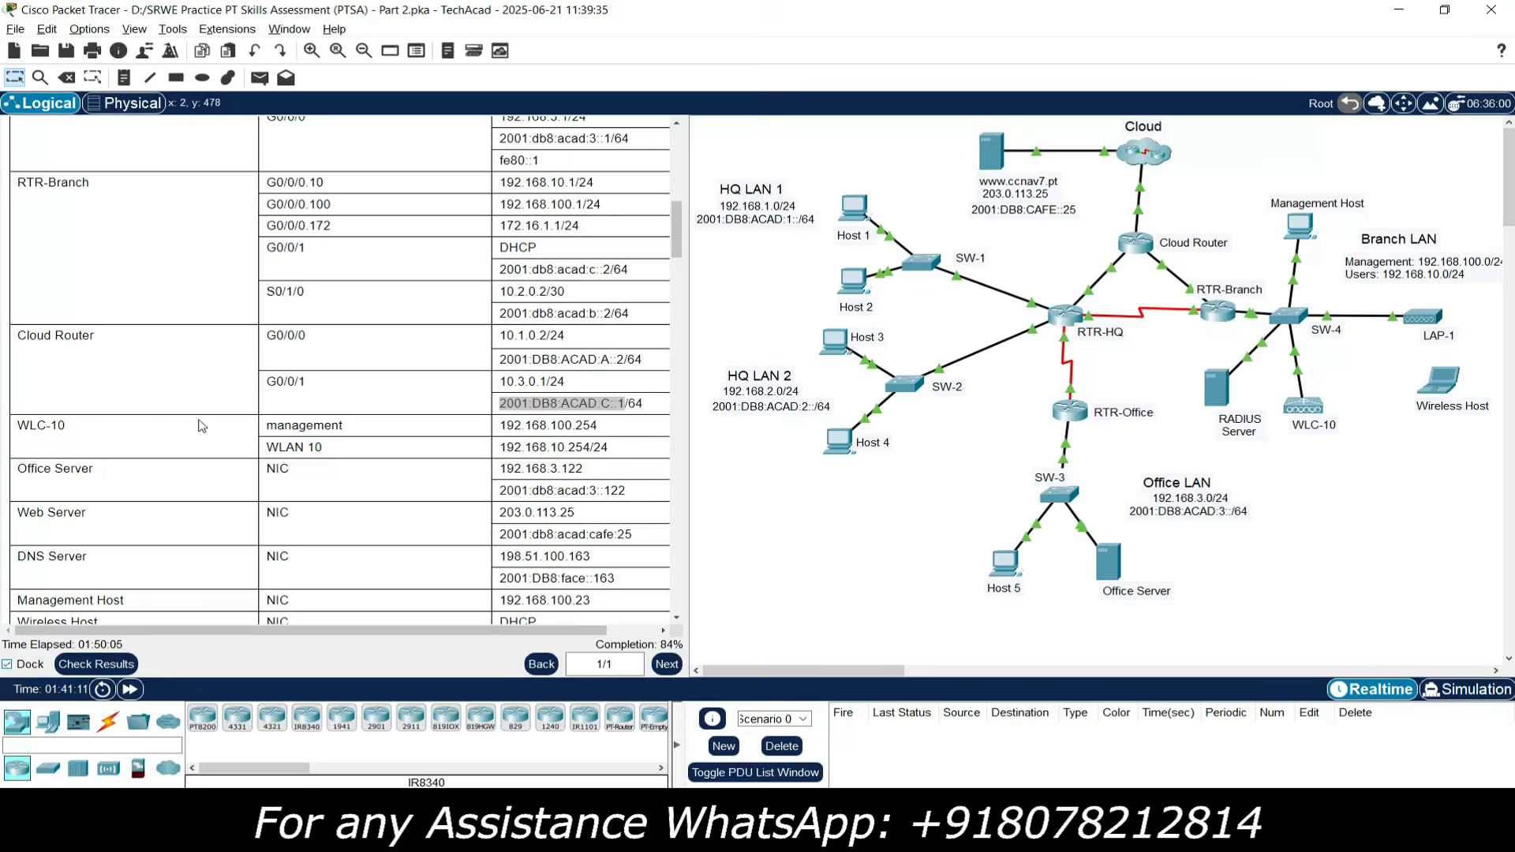
scroll(132, 264, "up", 1)
scroll(131, 265, "up", 10)
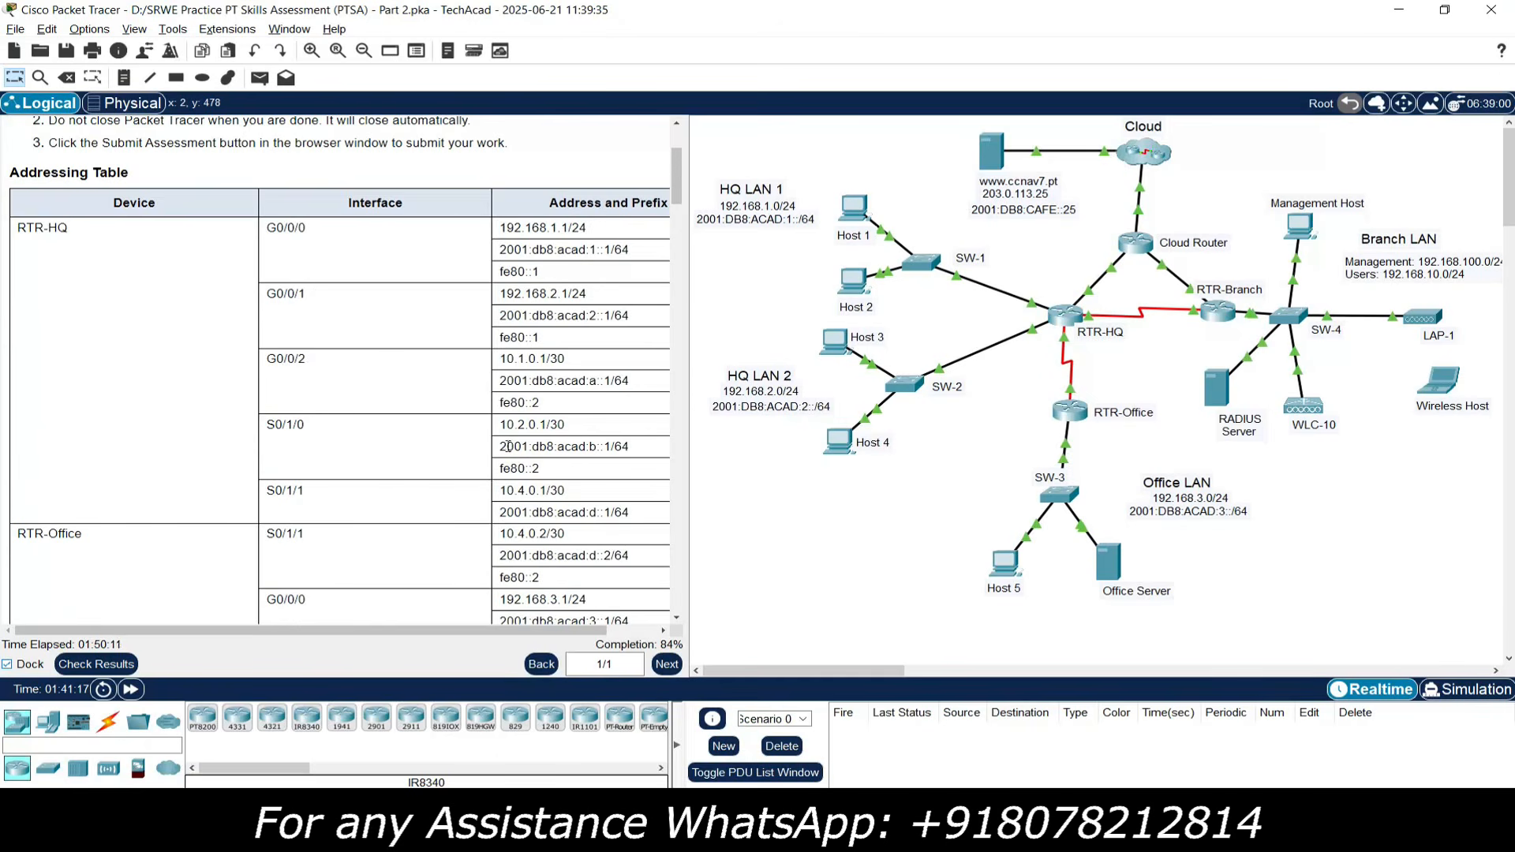
left_click_drag(501, 446, 609, 447)
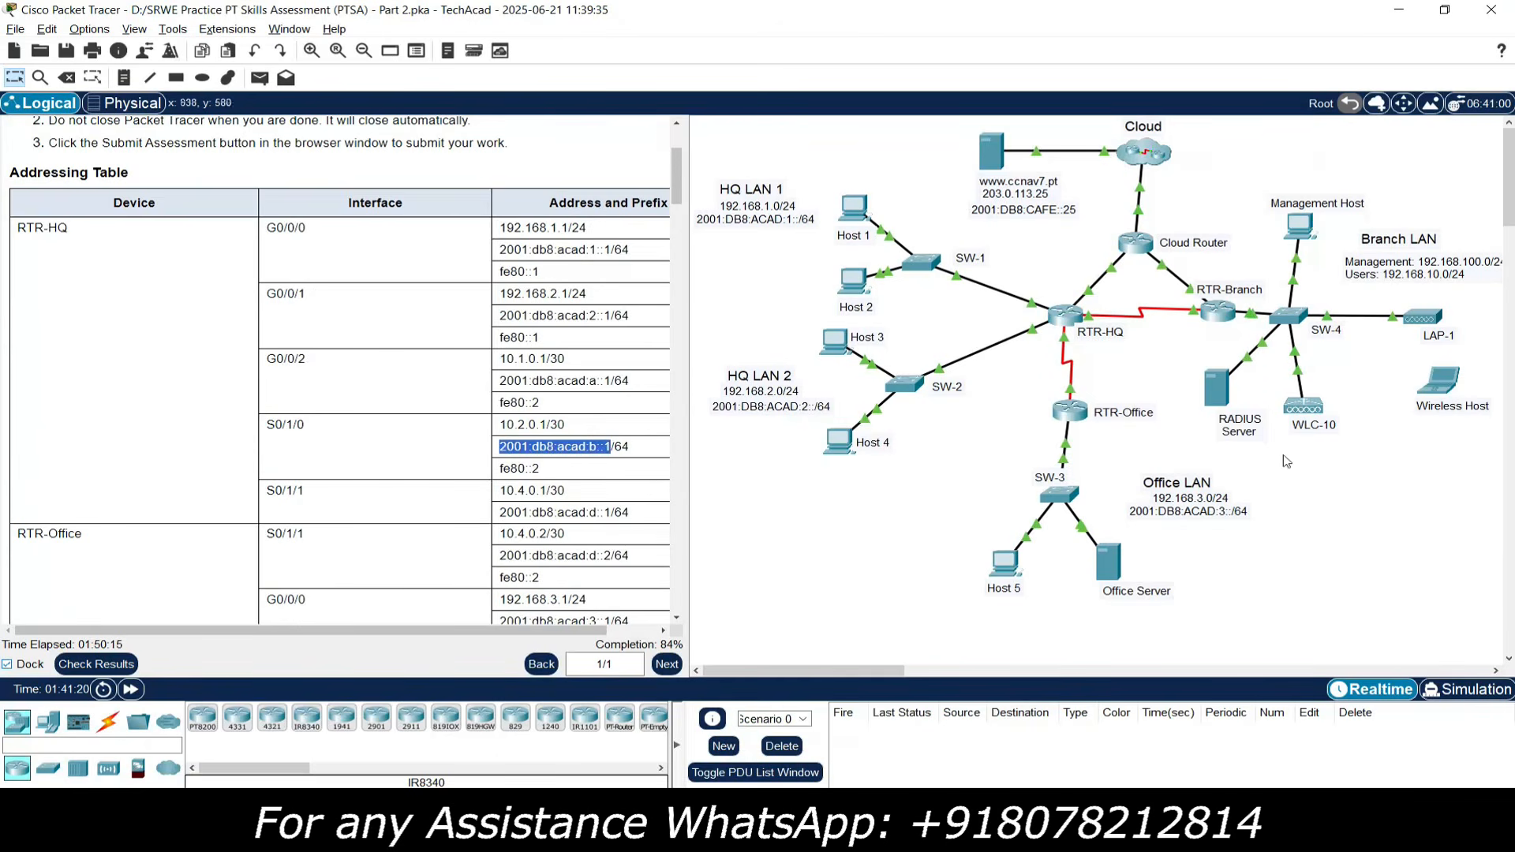
left_click(1223, 316)
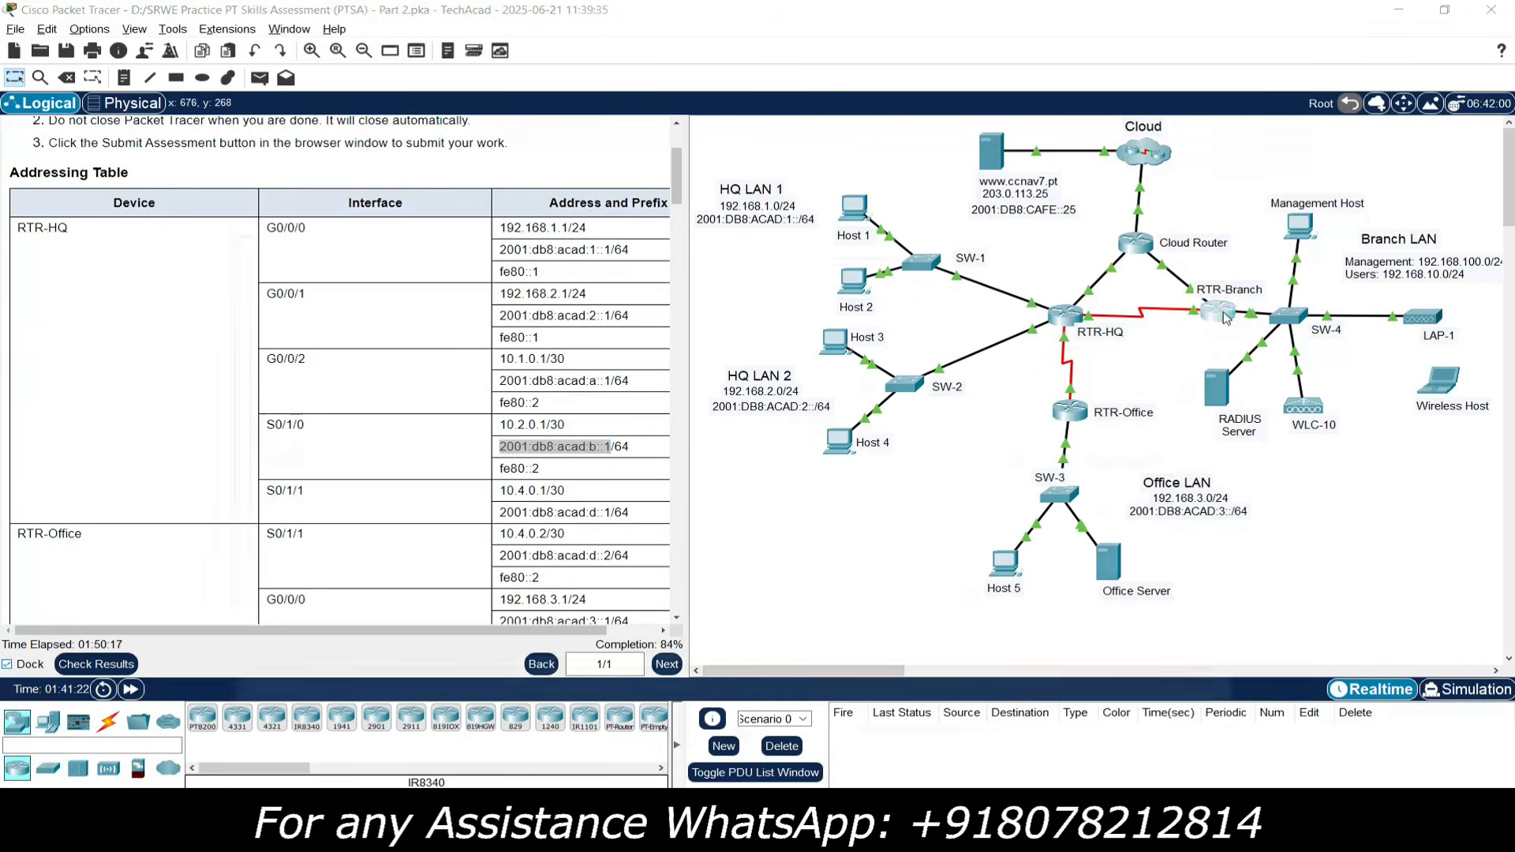
right_click(637, 594)
- Enter 'ipv6 route ::/0 2001:db8:acad:b::1 10' on RTR-Branch as the backup default route
left_click(670, 613)
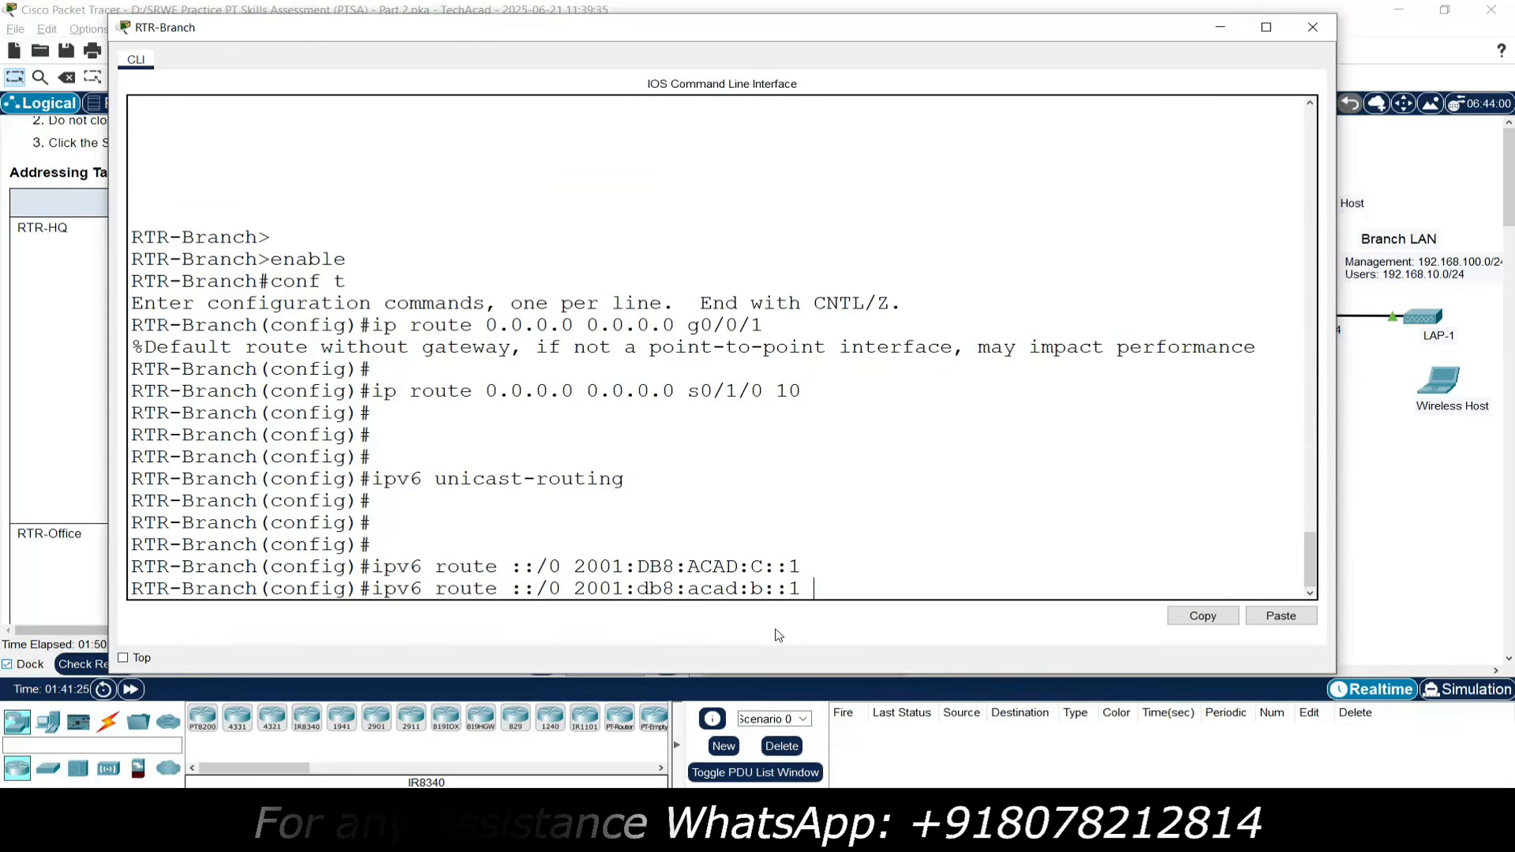
type("10")
key("Return")
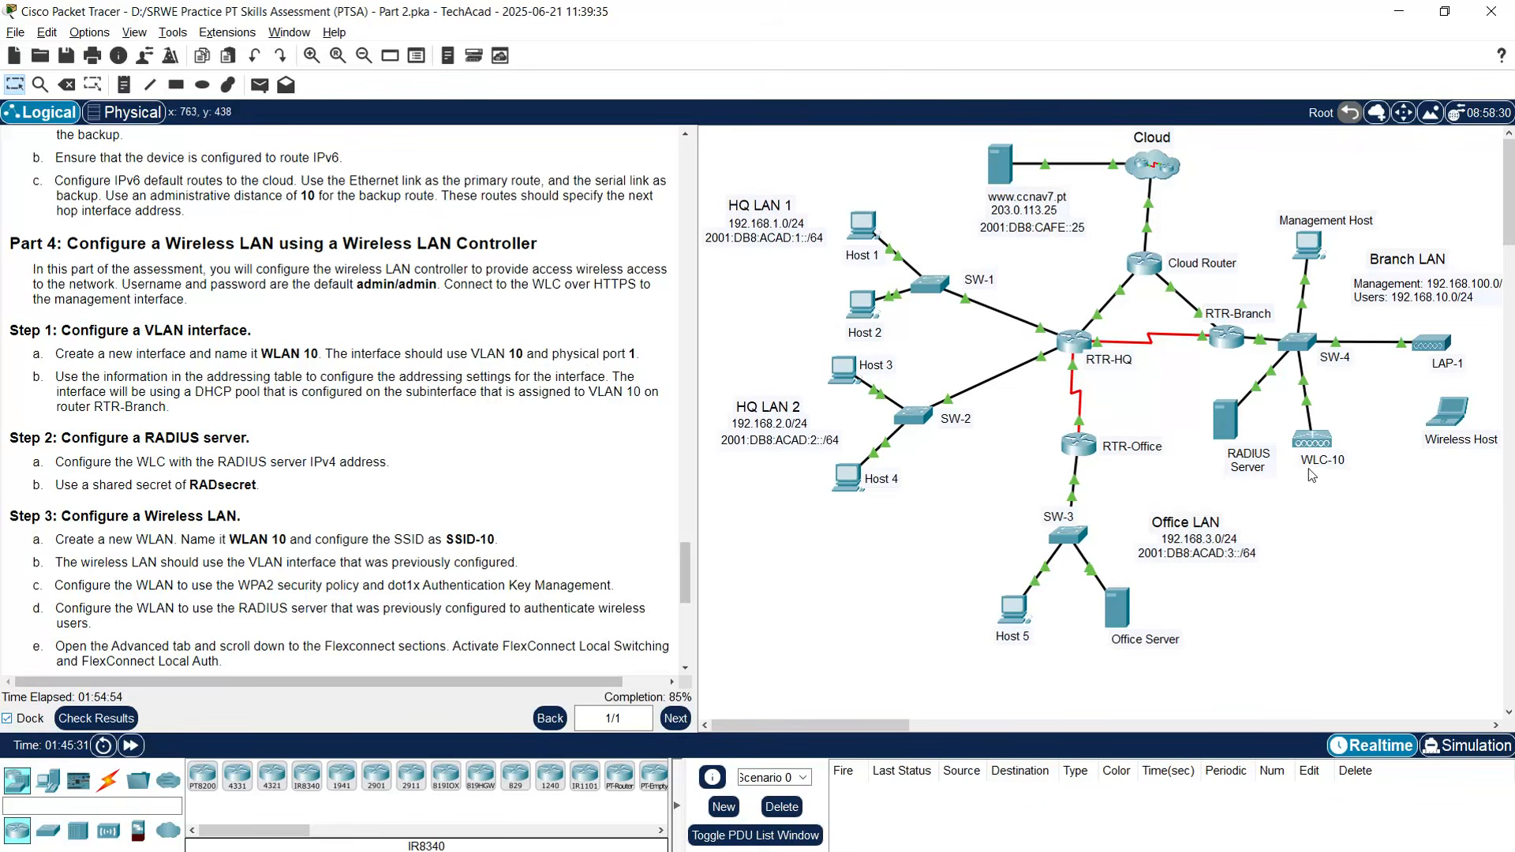
left_click_drag(684, 571, 693, 273)
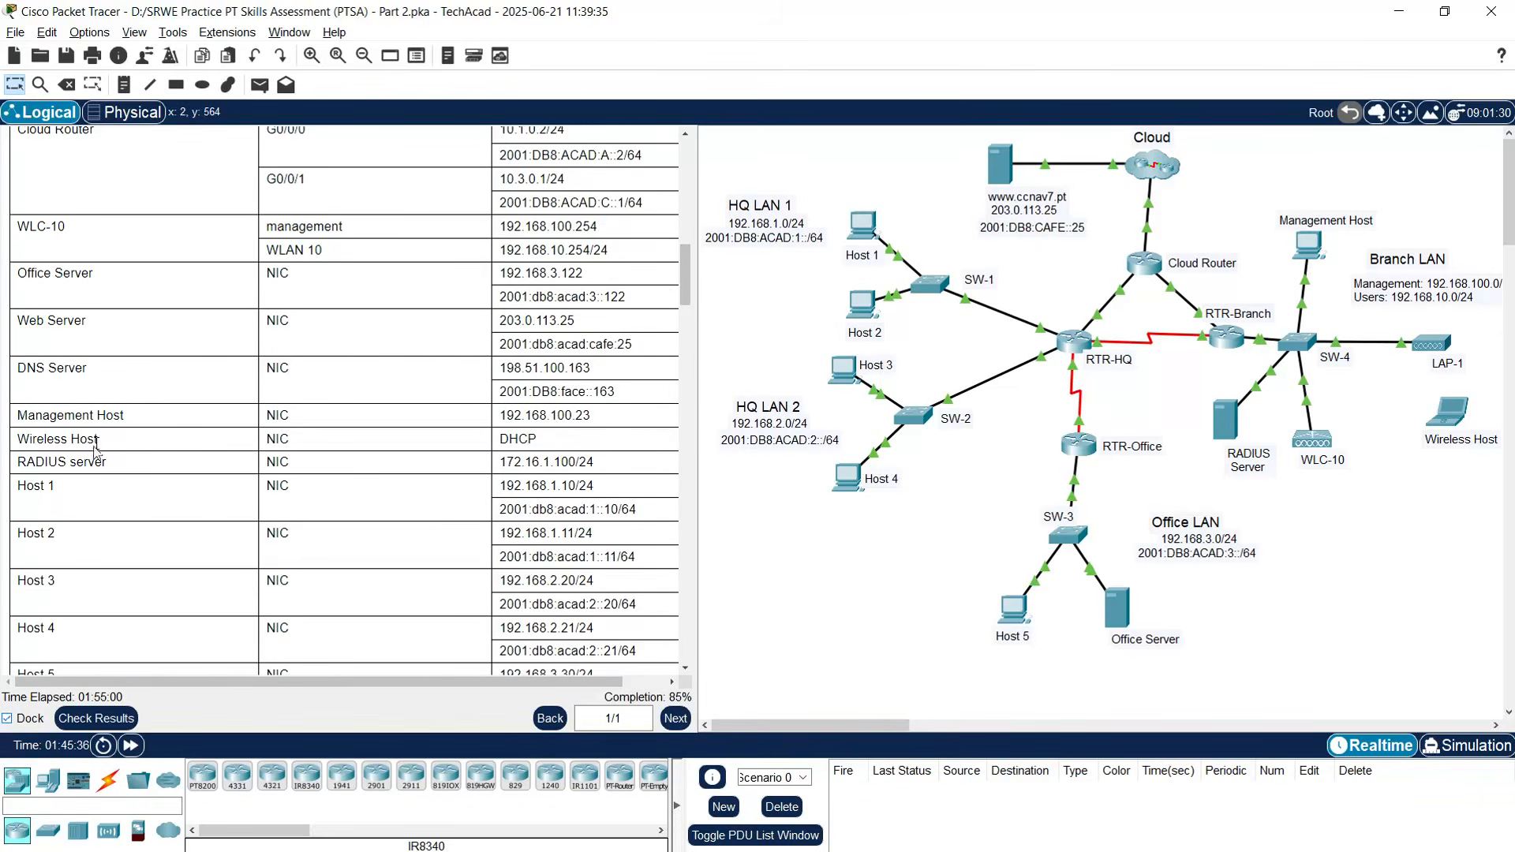
scroll(115, 347, "up", 1)
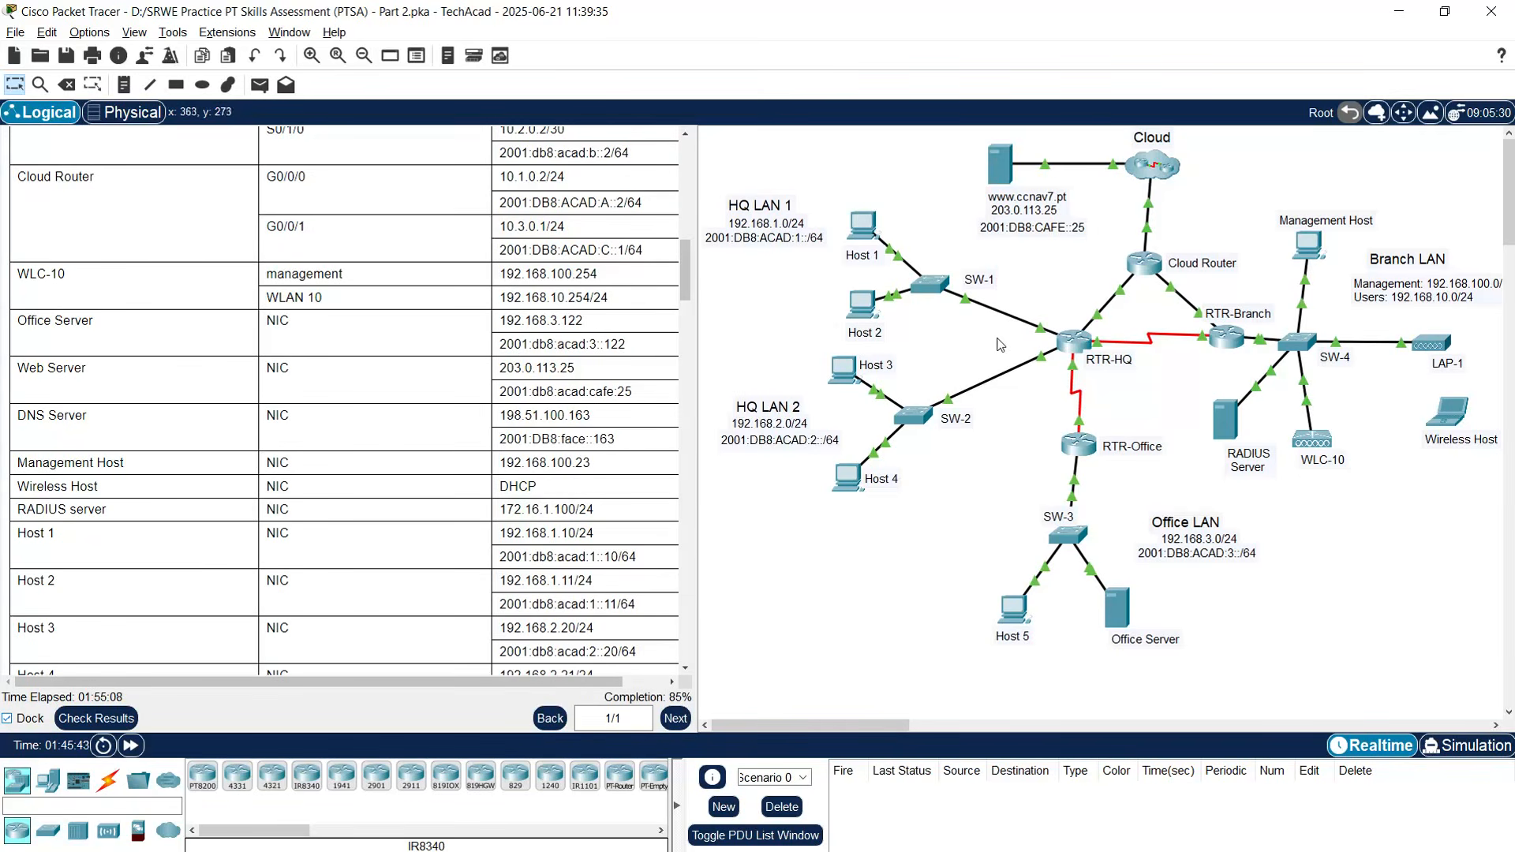
left_click(1309, 251)
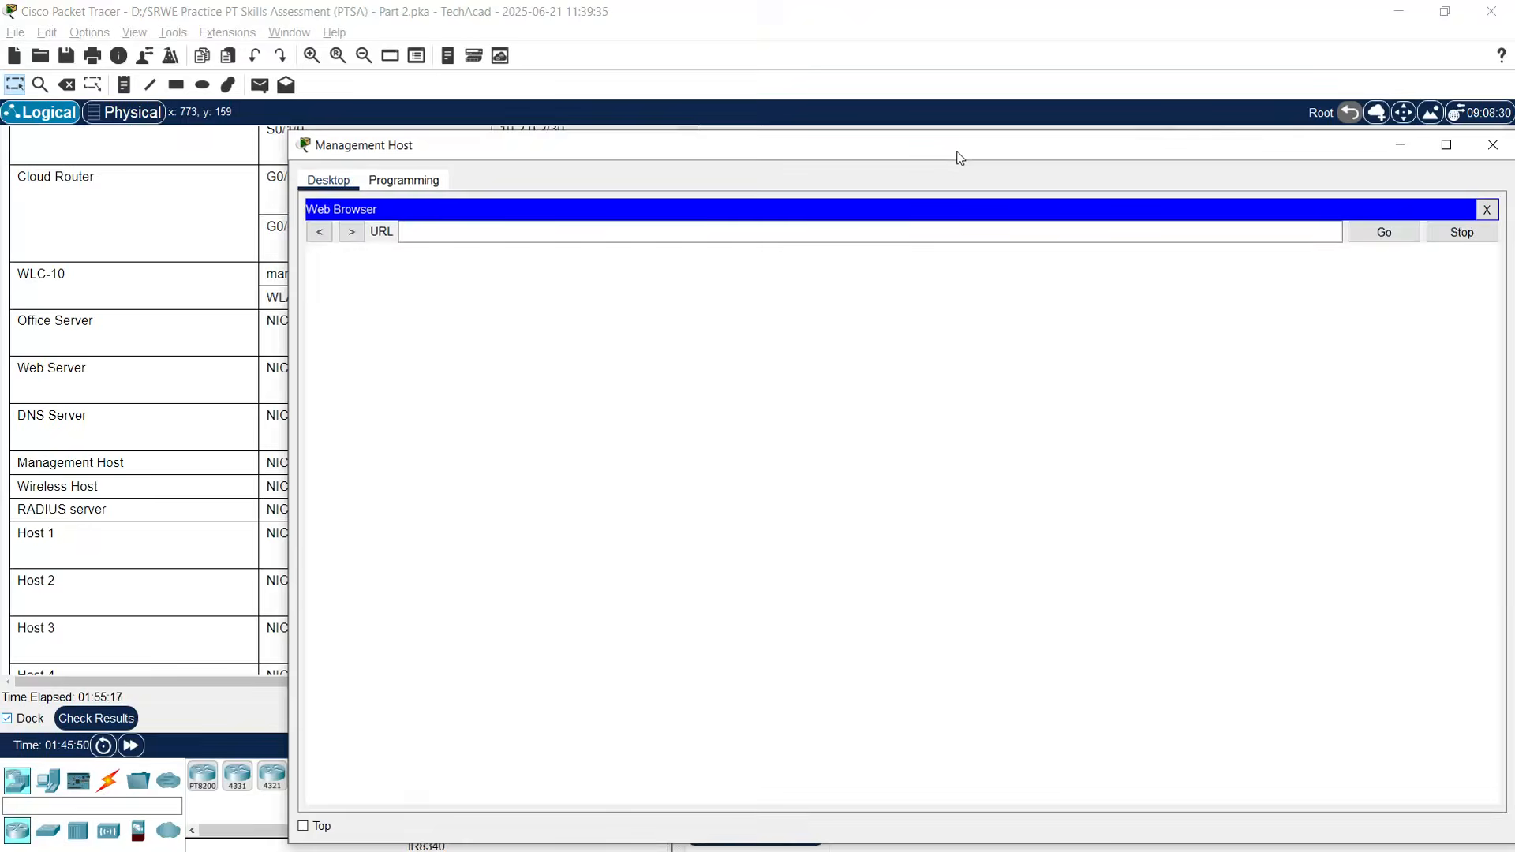
left_click_drag(955, 153, 818, 85)
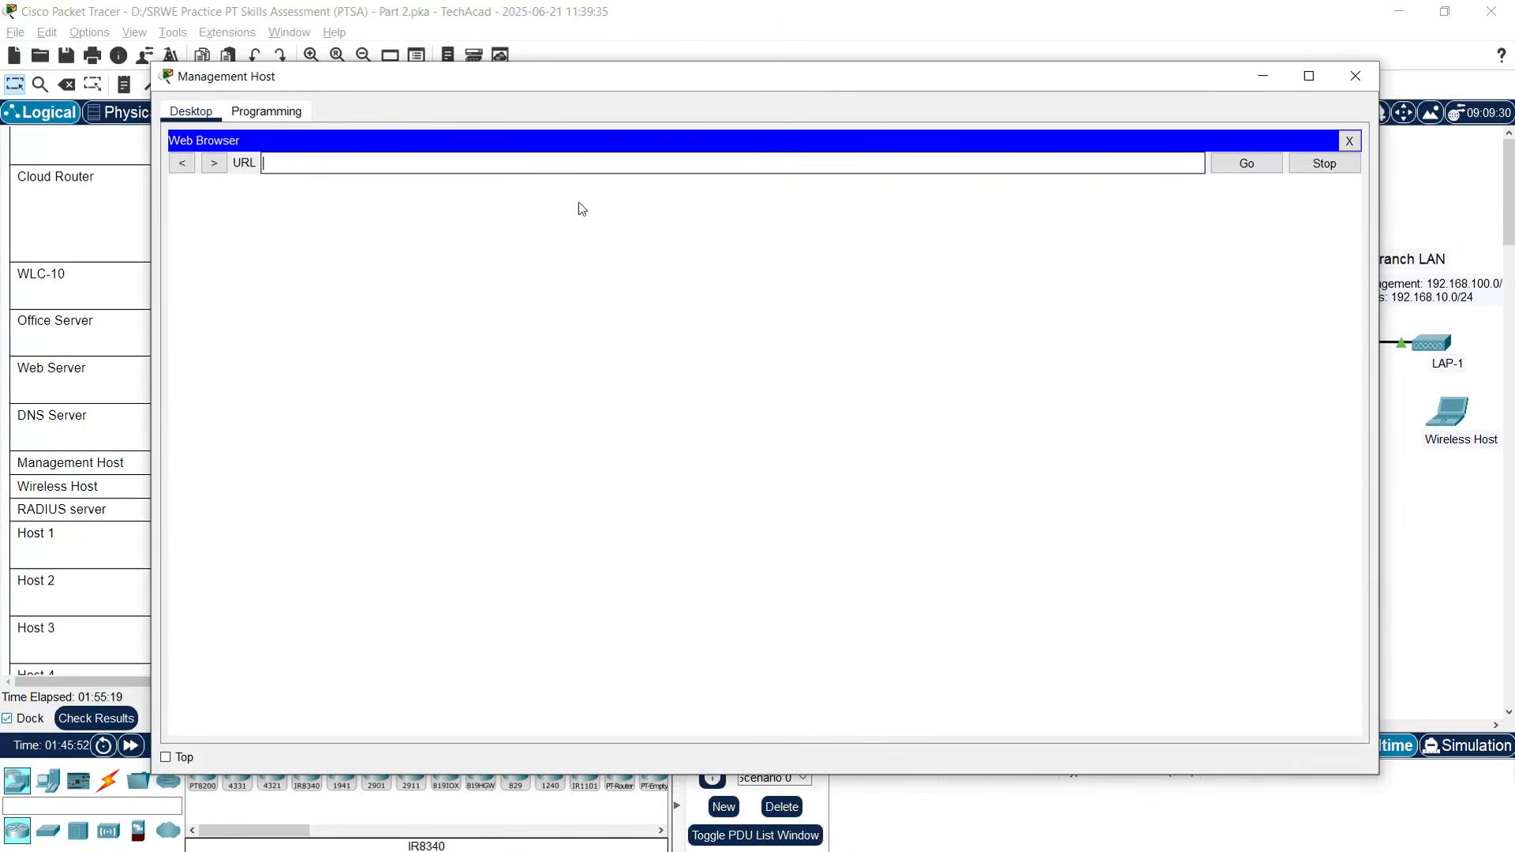
type("tps://")
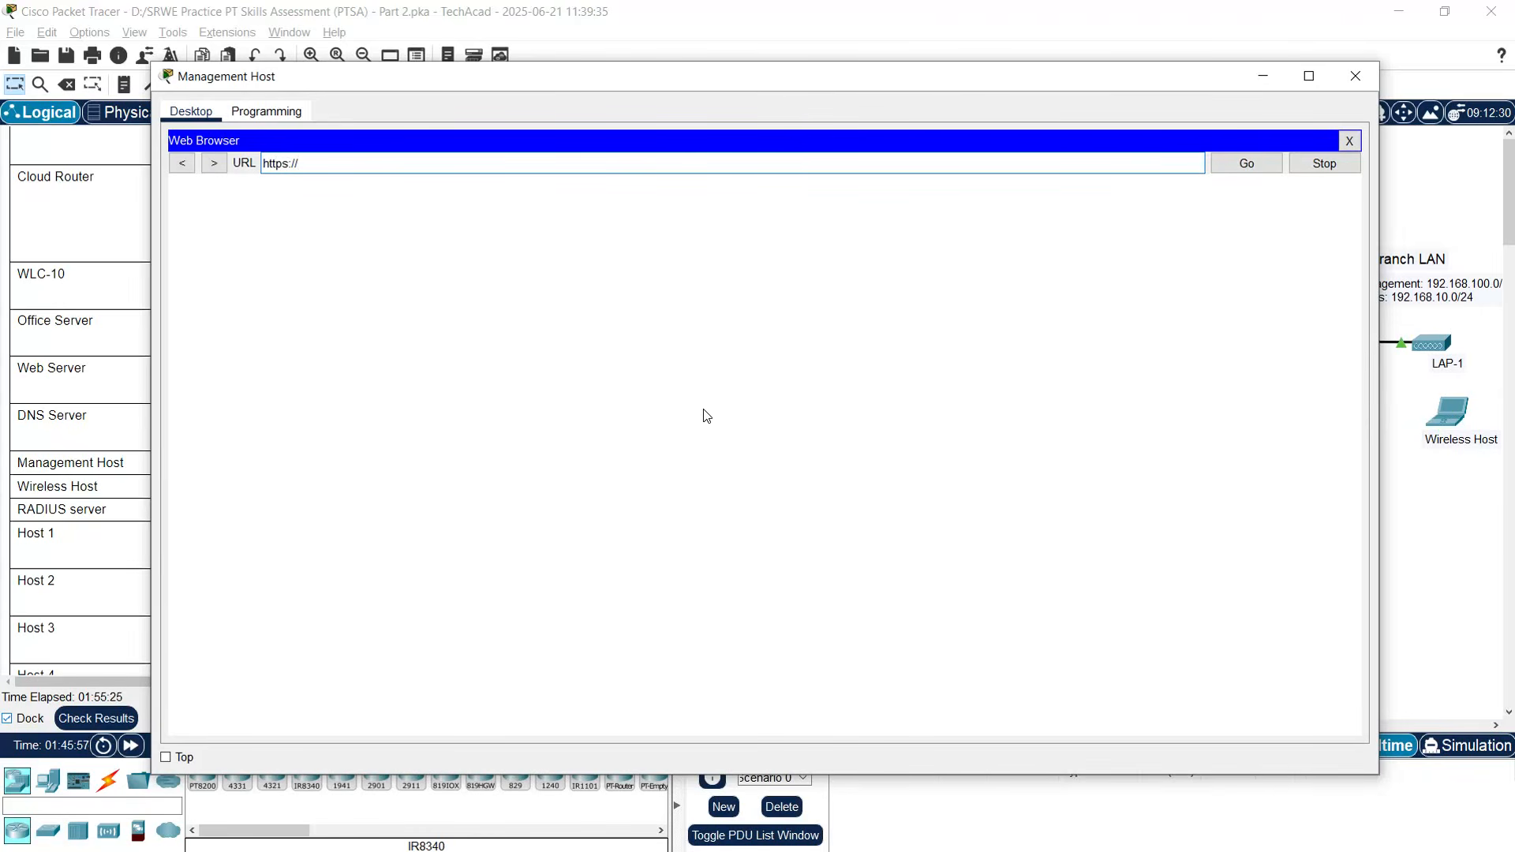
type("192.168.100.254")
key("Return")
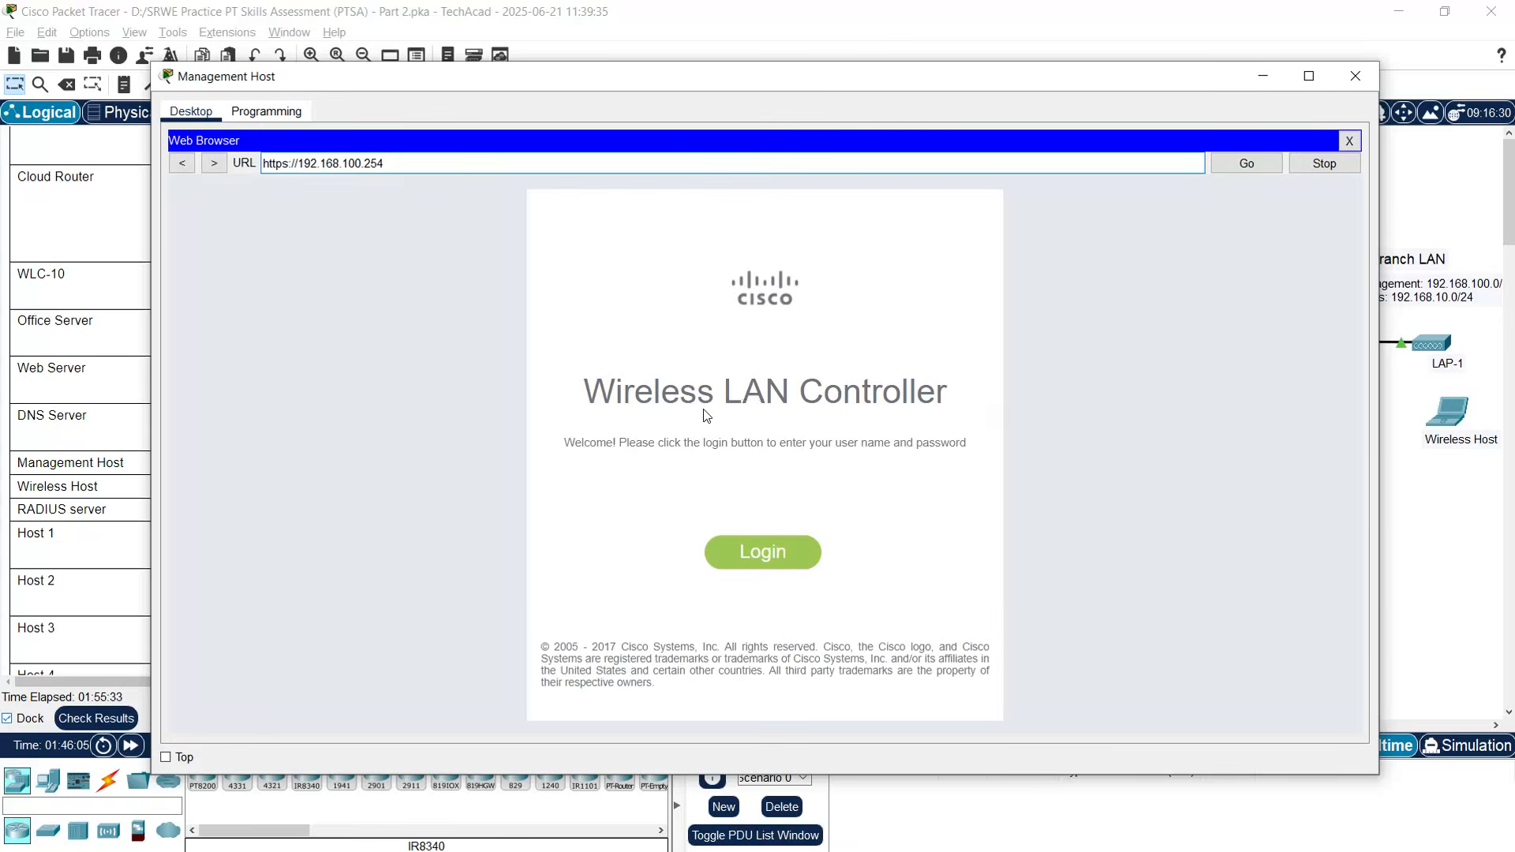
- Sign in to the WLC with the admin credentials and maximize the browser window
left_click(781, 549)
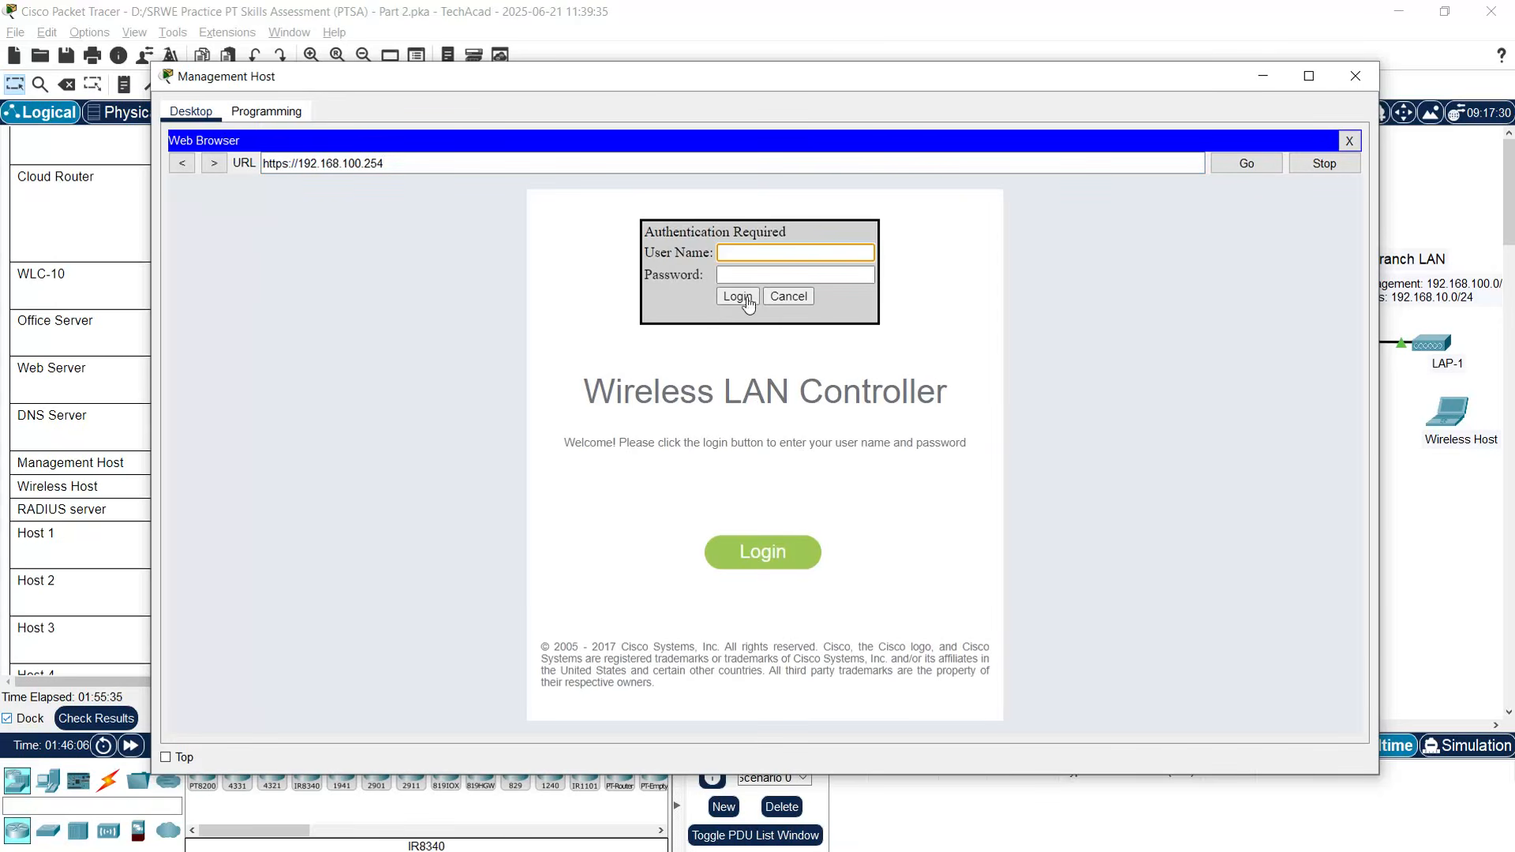
type("admin")
key("Tab")
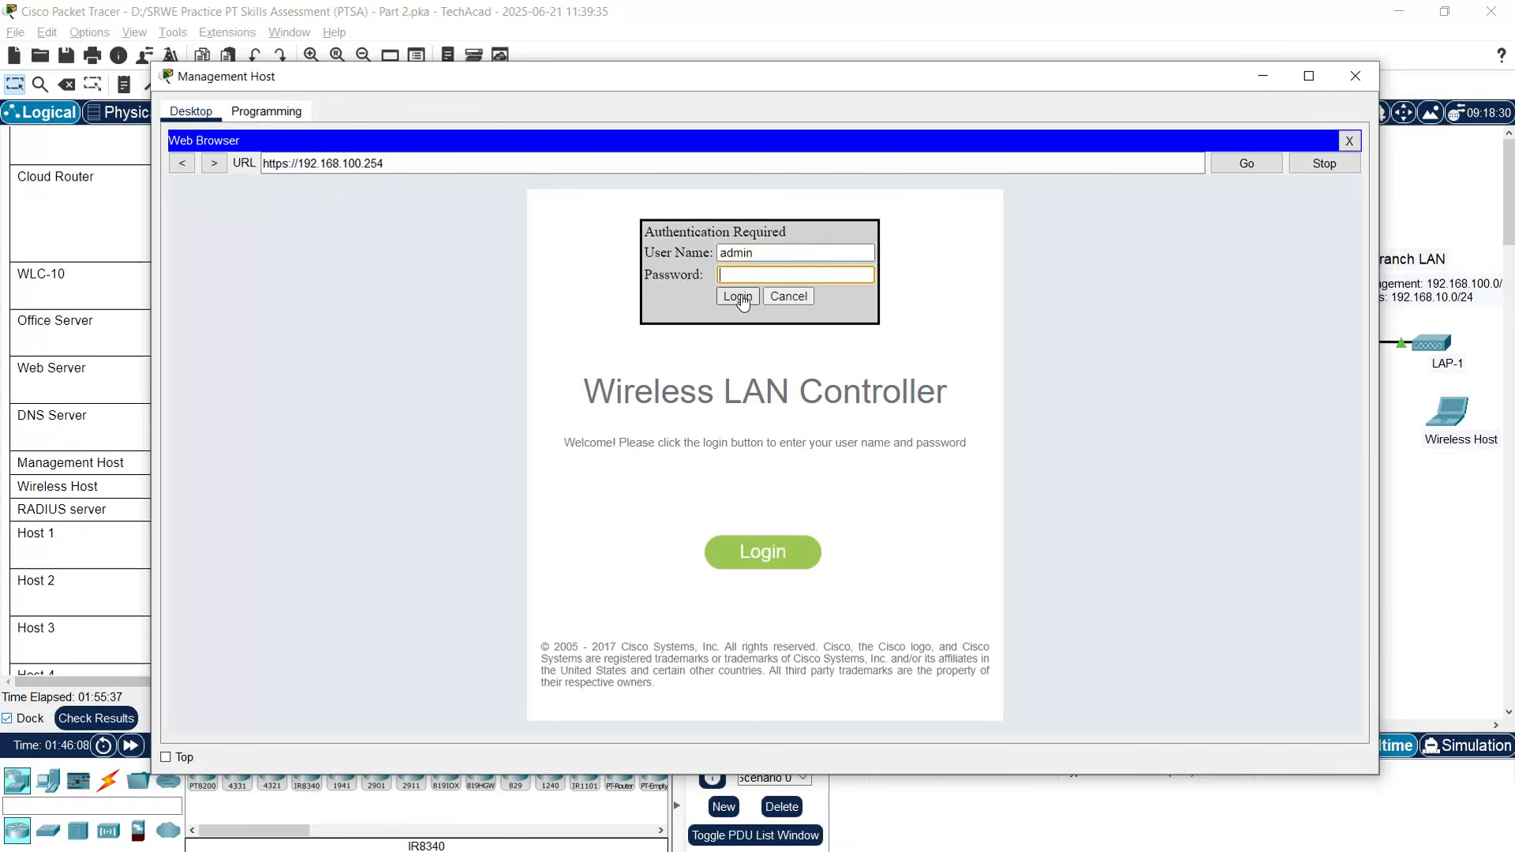
type("admin")
left_click(741, 296)
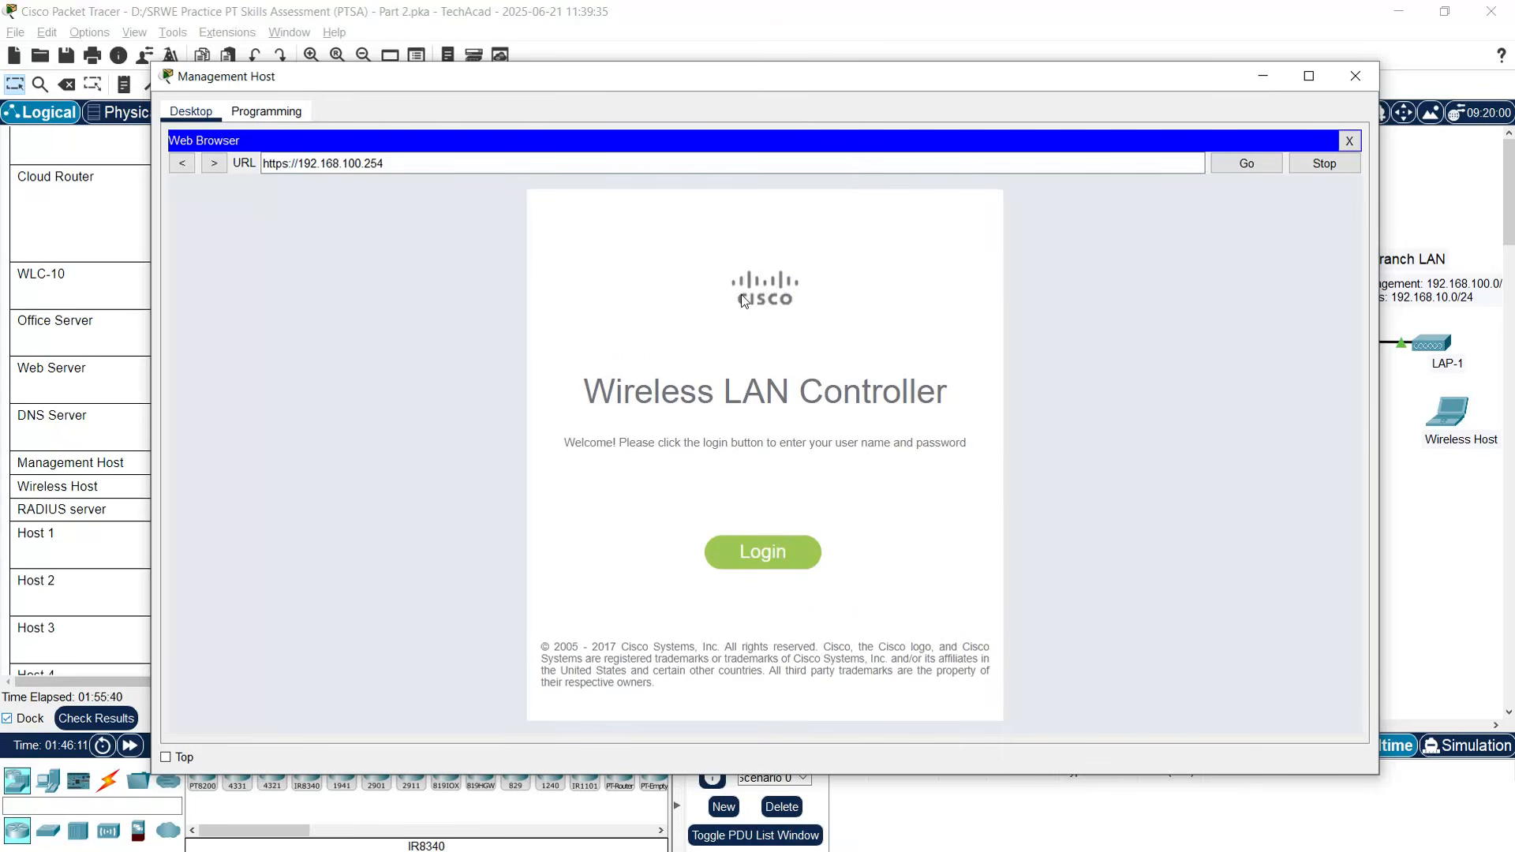
left_click(1308, 76)
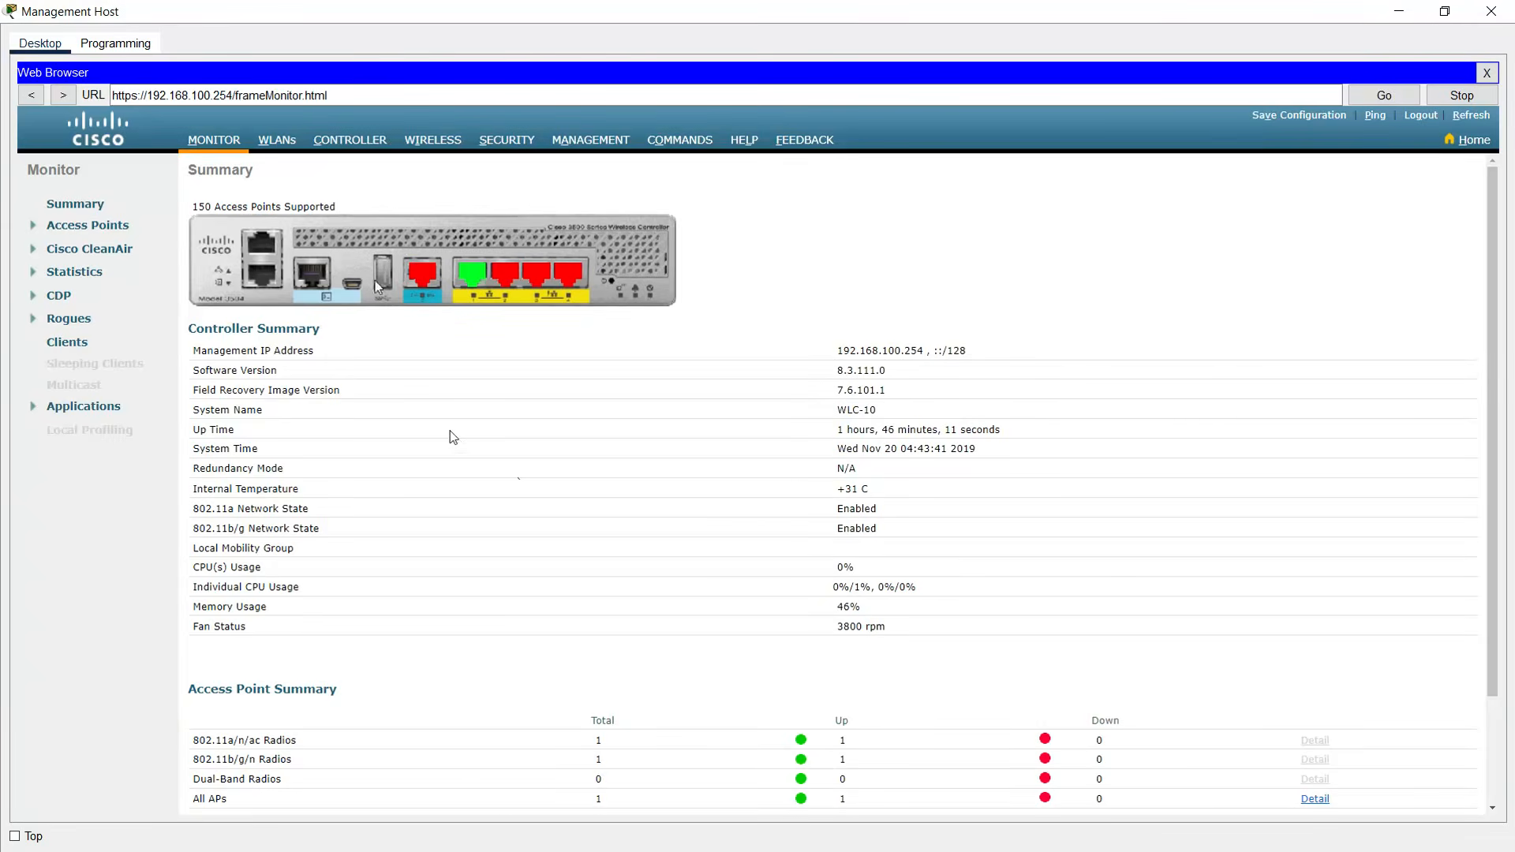
- Go to CONTROLLER > Interfaces and start a New... interface
left_click(345, 143)
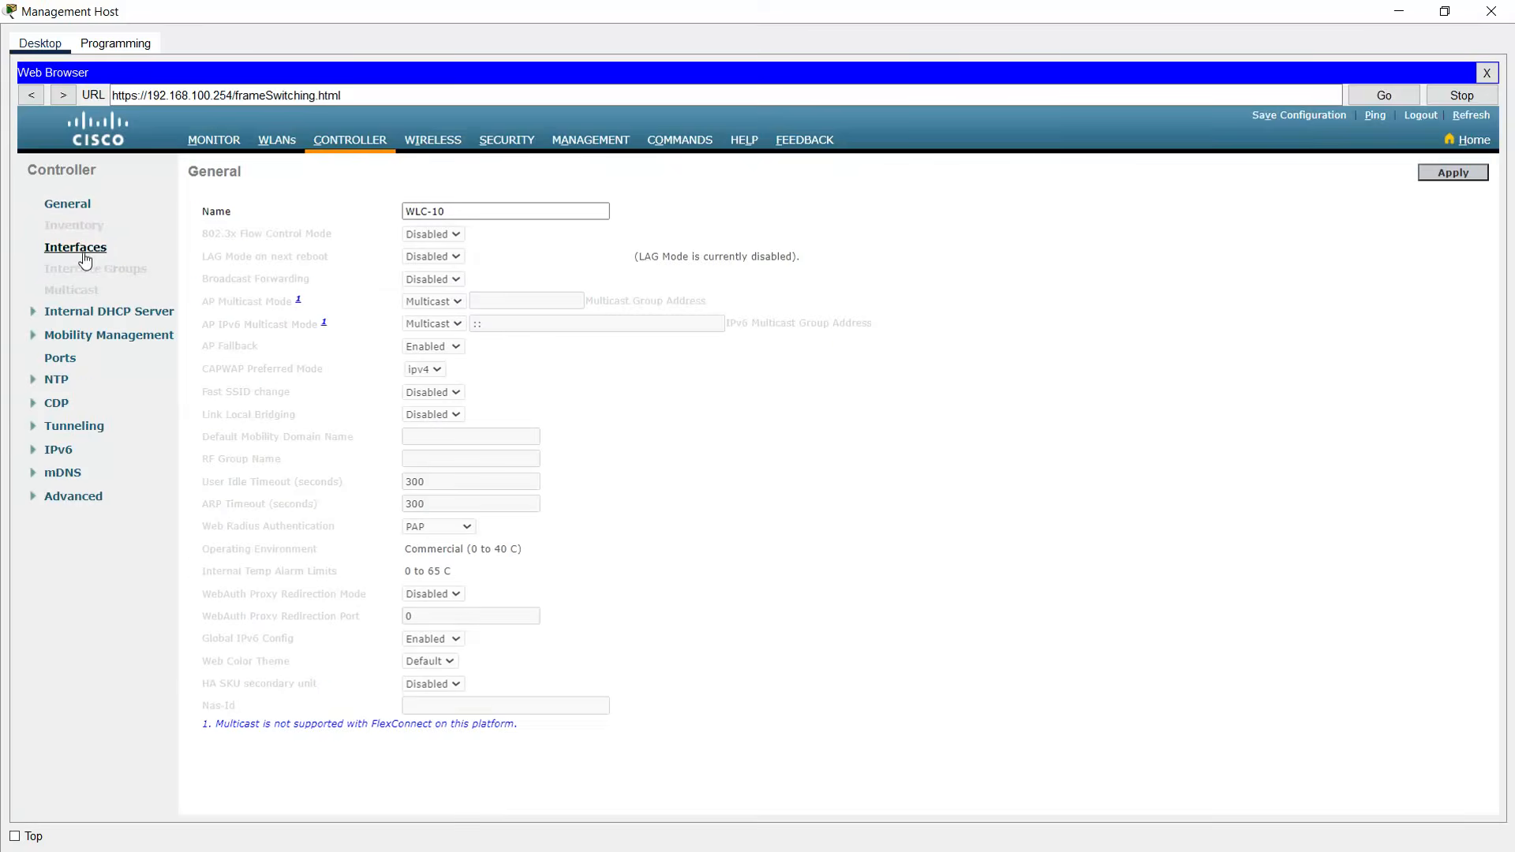
left_click(79, 253)
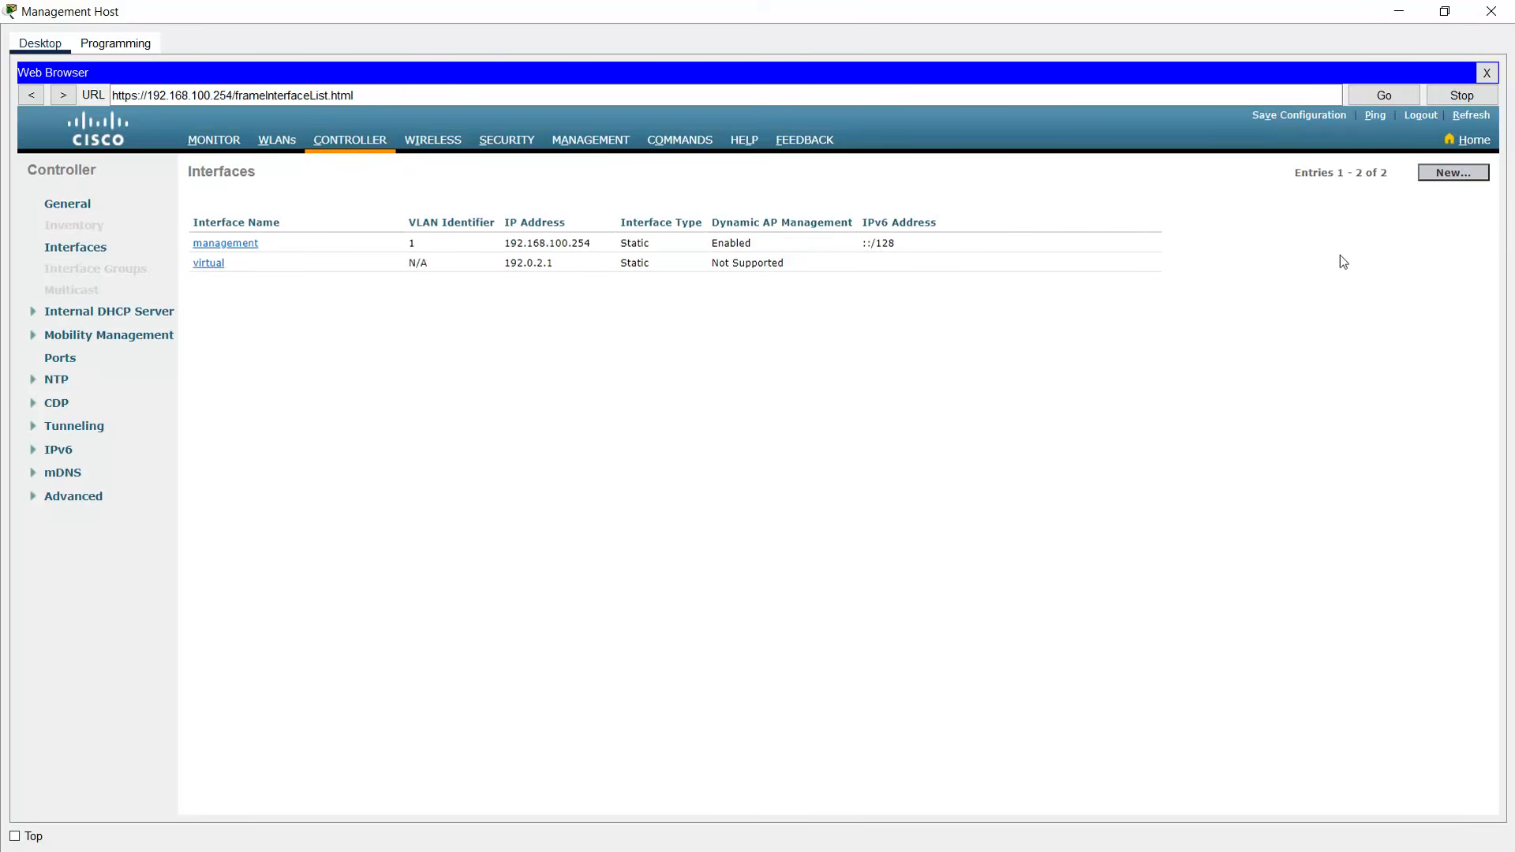
left_click(1457, 174)
- Create the interface WLAN 10 with VLAN Id 10
left_click(360, 213)
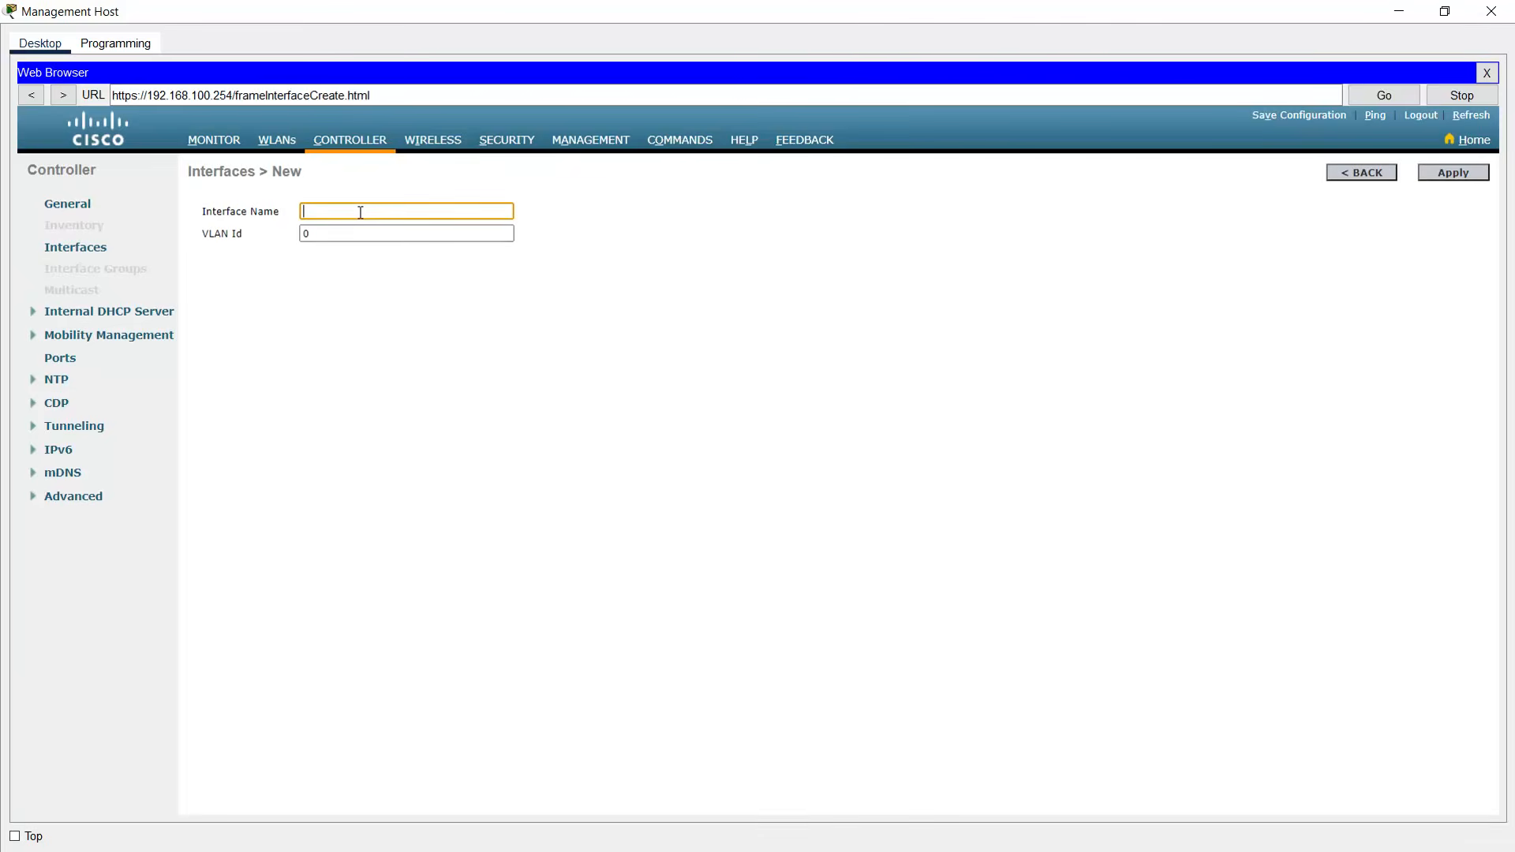
type("WLAN 10")
key("Tab")
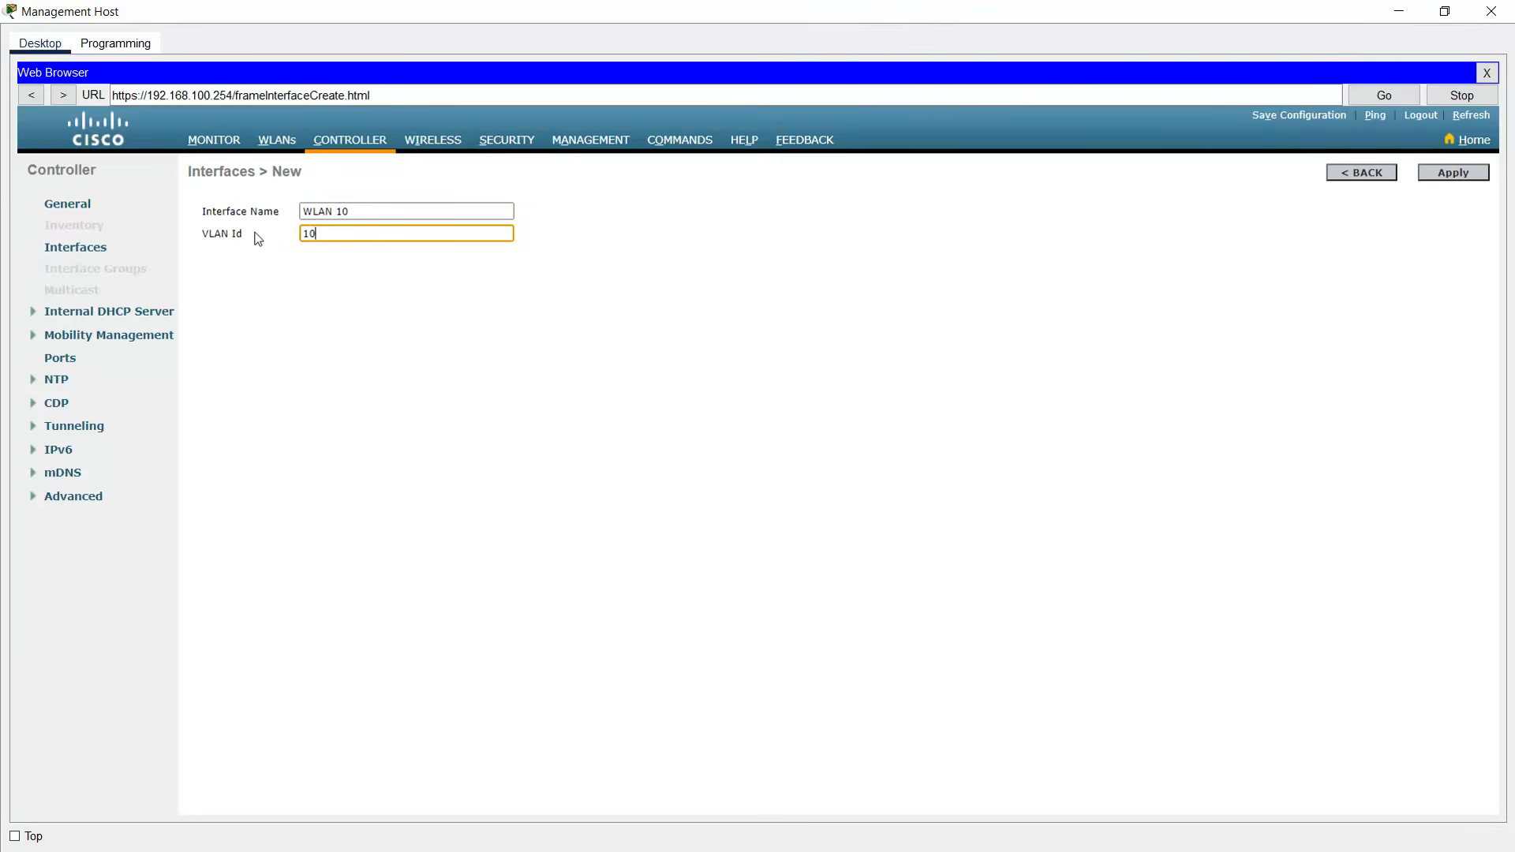
left_click(1452, 173)
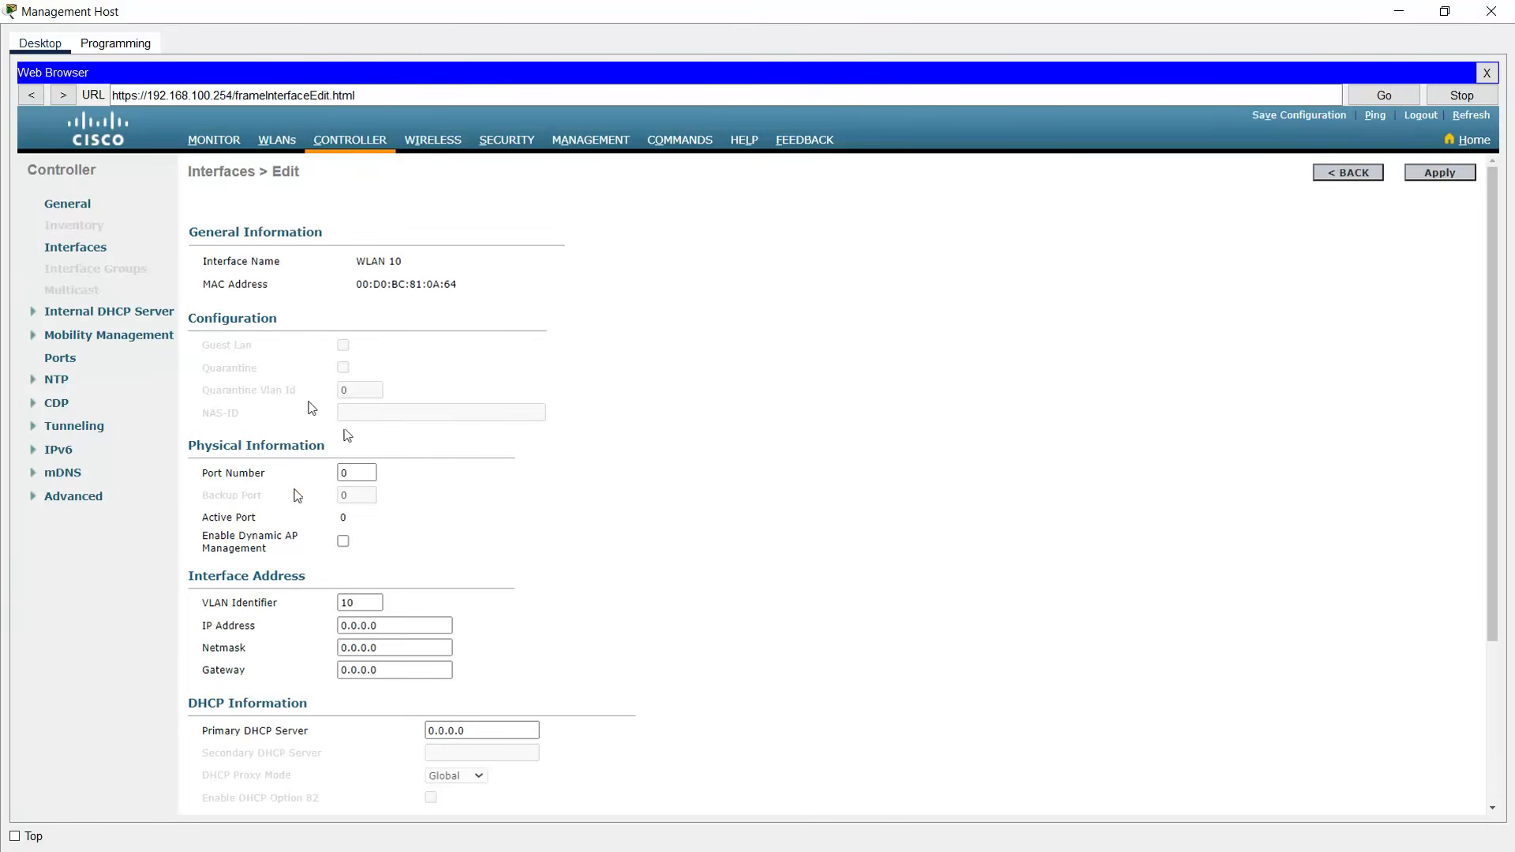
- Set the WLAN 10 interface's port number to 1
double_click(357, 473)
type("1")
scroll(522, 557, "down", 3)
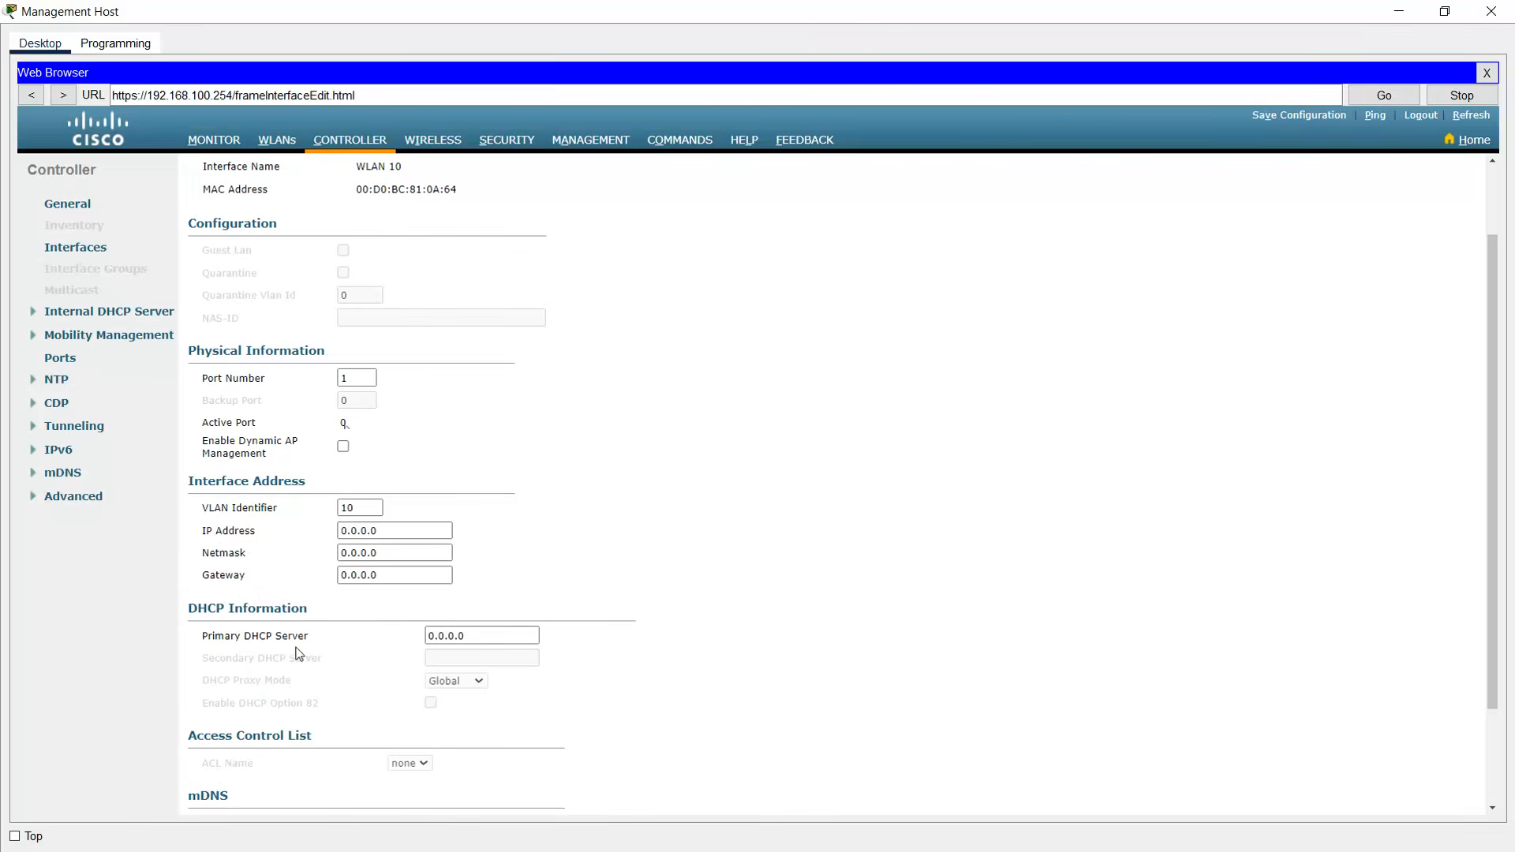
left_click(1399, 11)
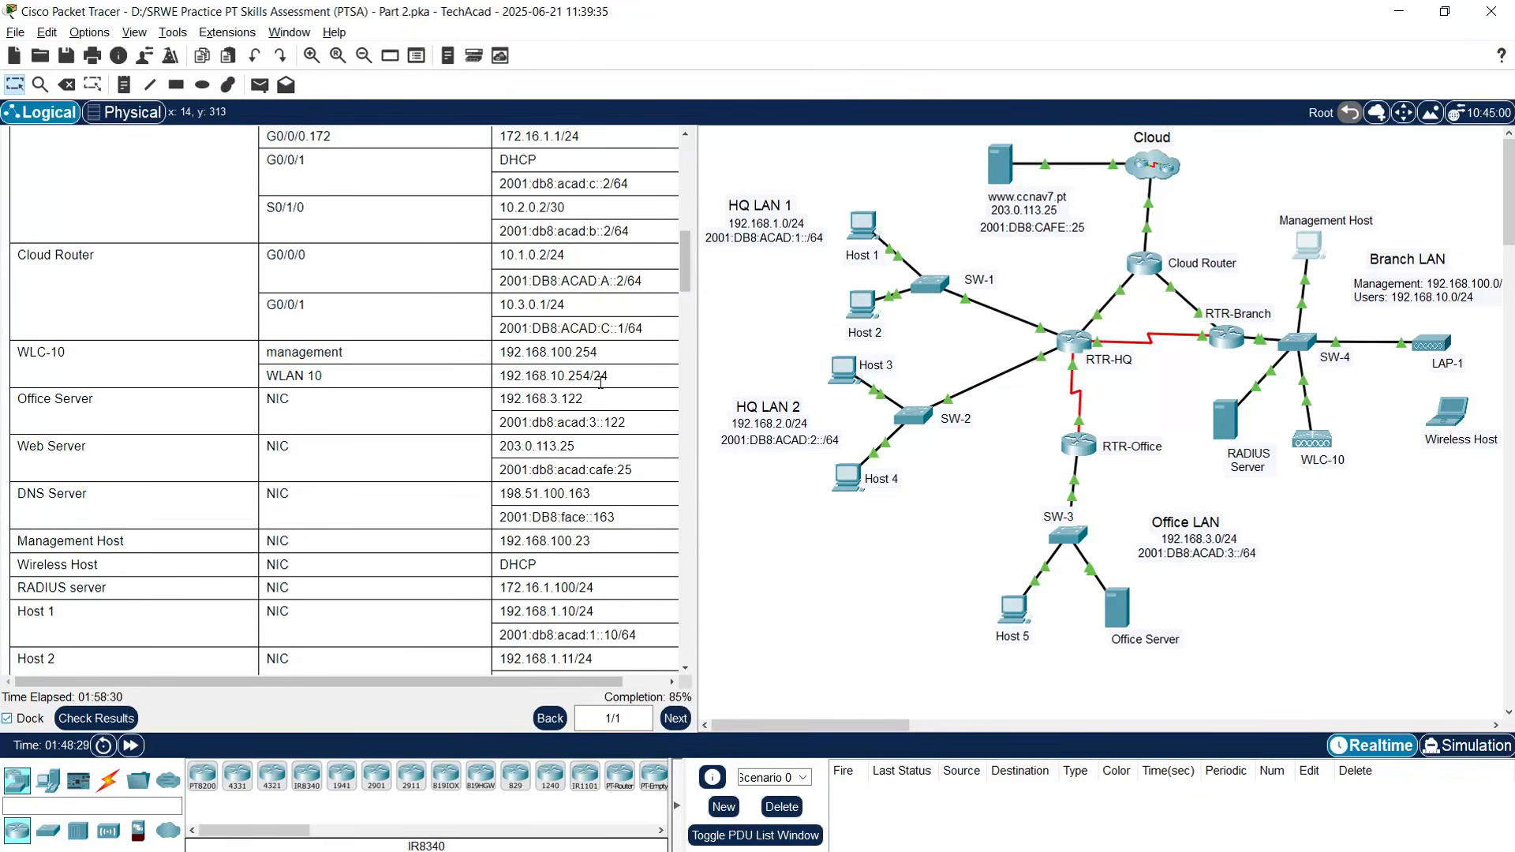
- Enter the WLAN 10 interface's IP address, netmask 255.255.255.0 and gateway
left_click(1308, 246)
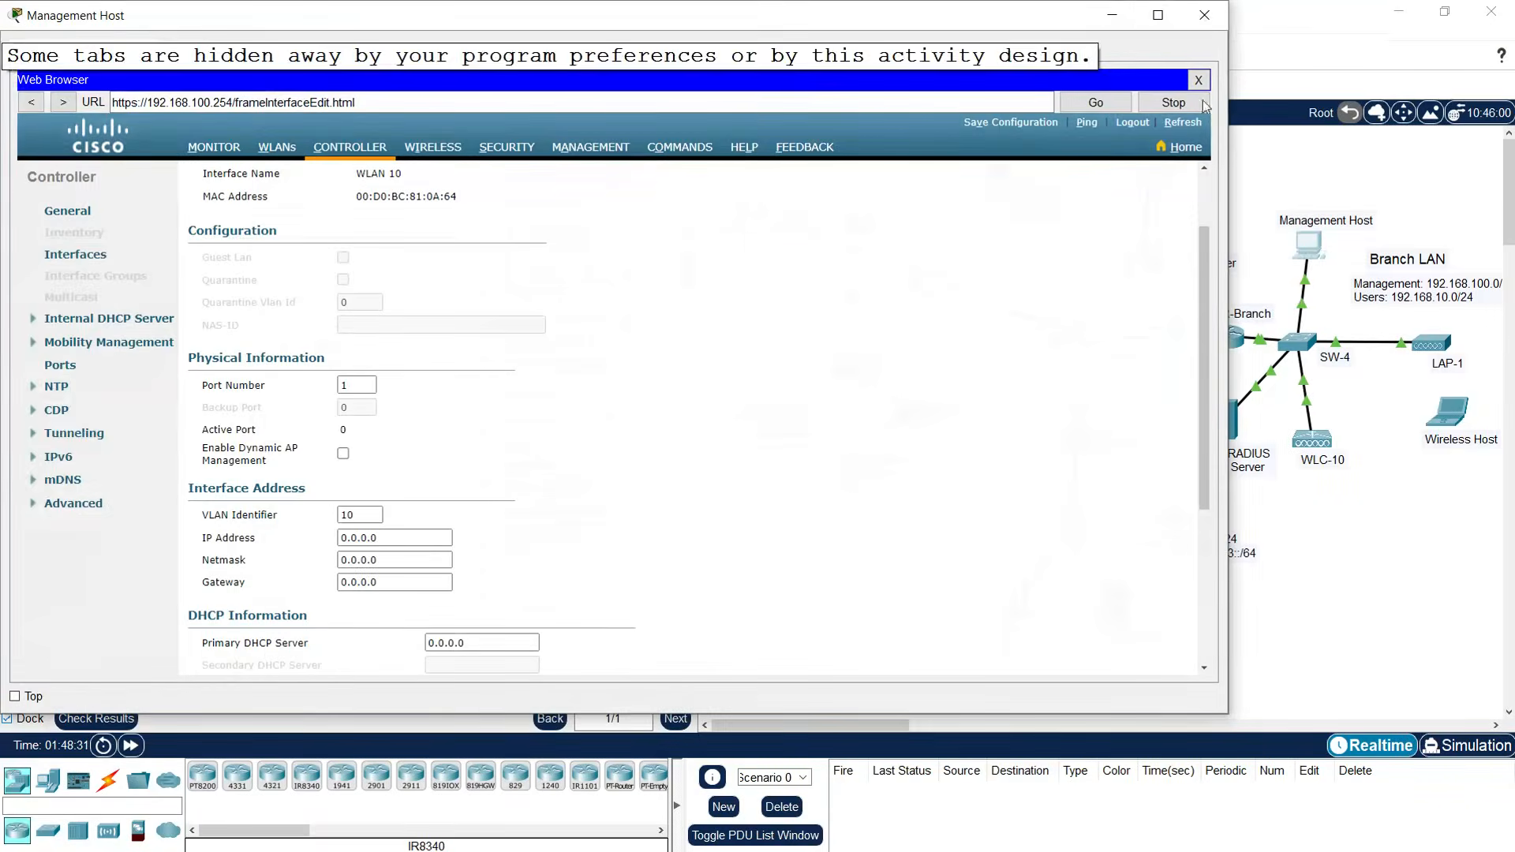
left_click(1157, 15)
left_click_drag(404, 530, 294, 527)
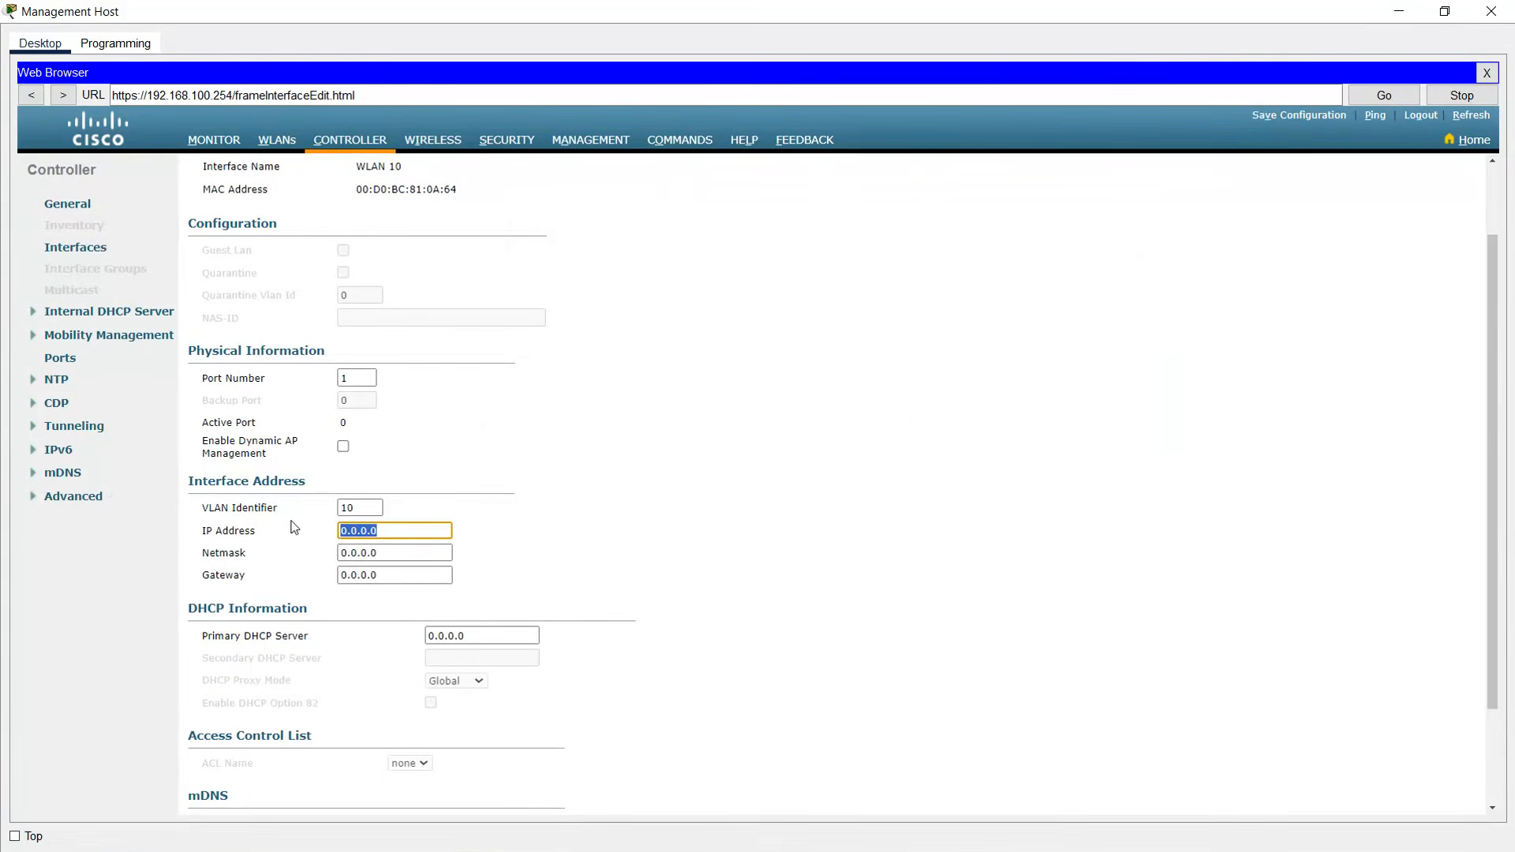
type("192.168.10.254")
key("Tab")
type("255.255.255.0")
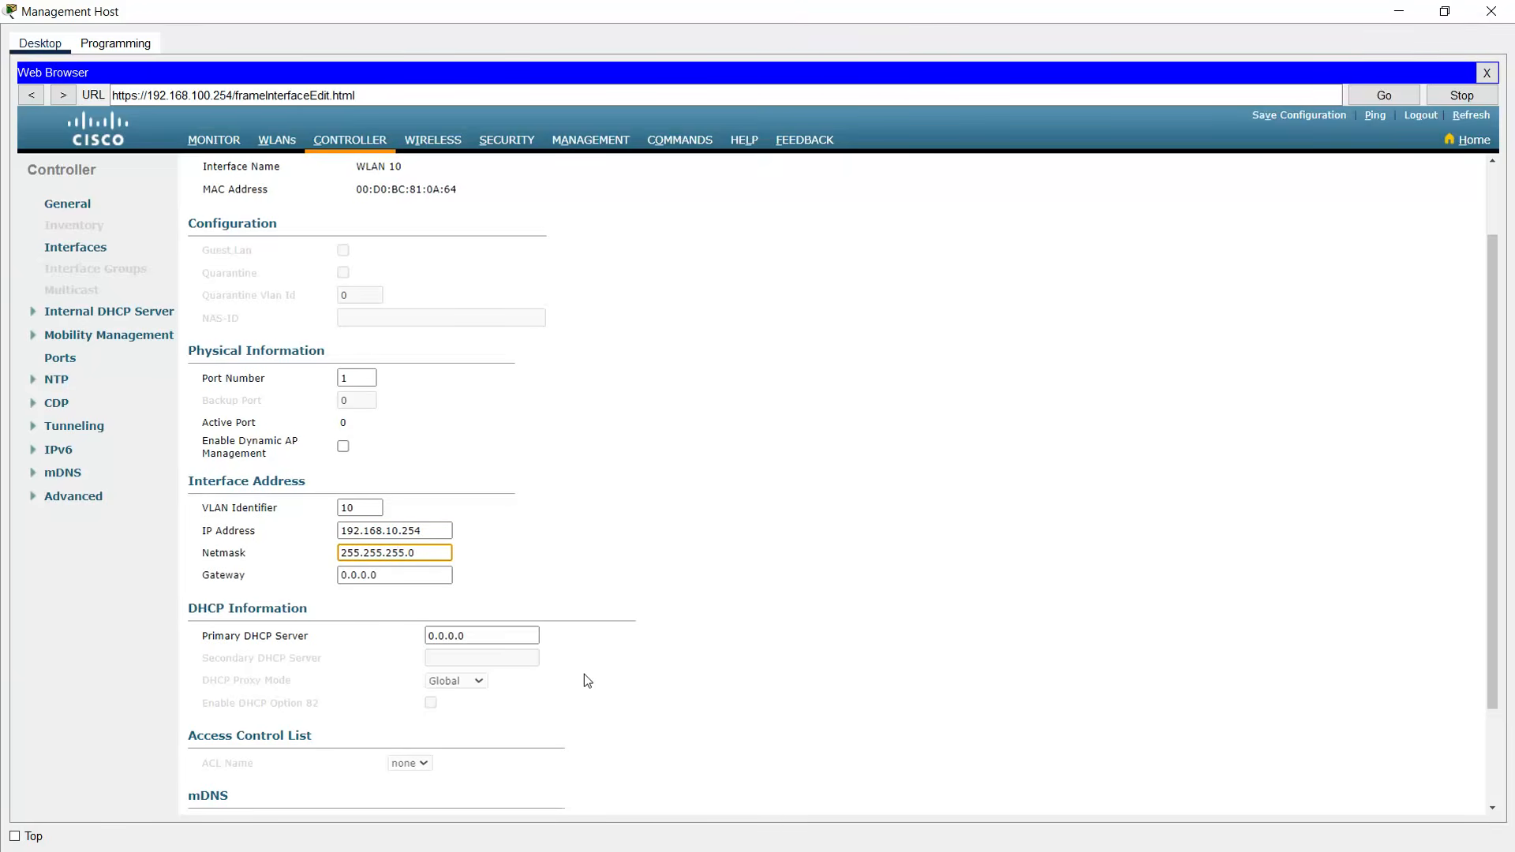
key("Tab")
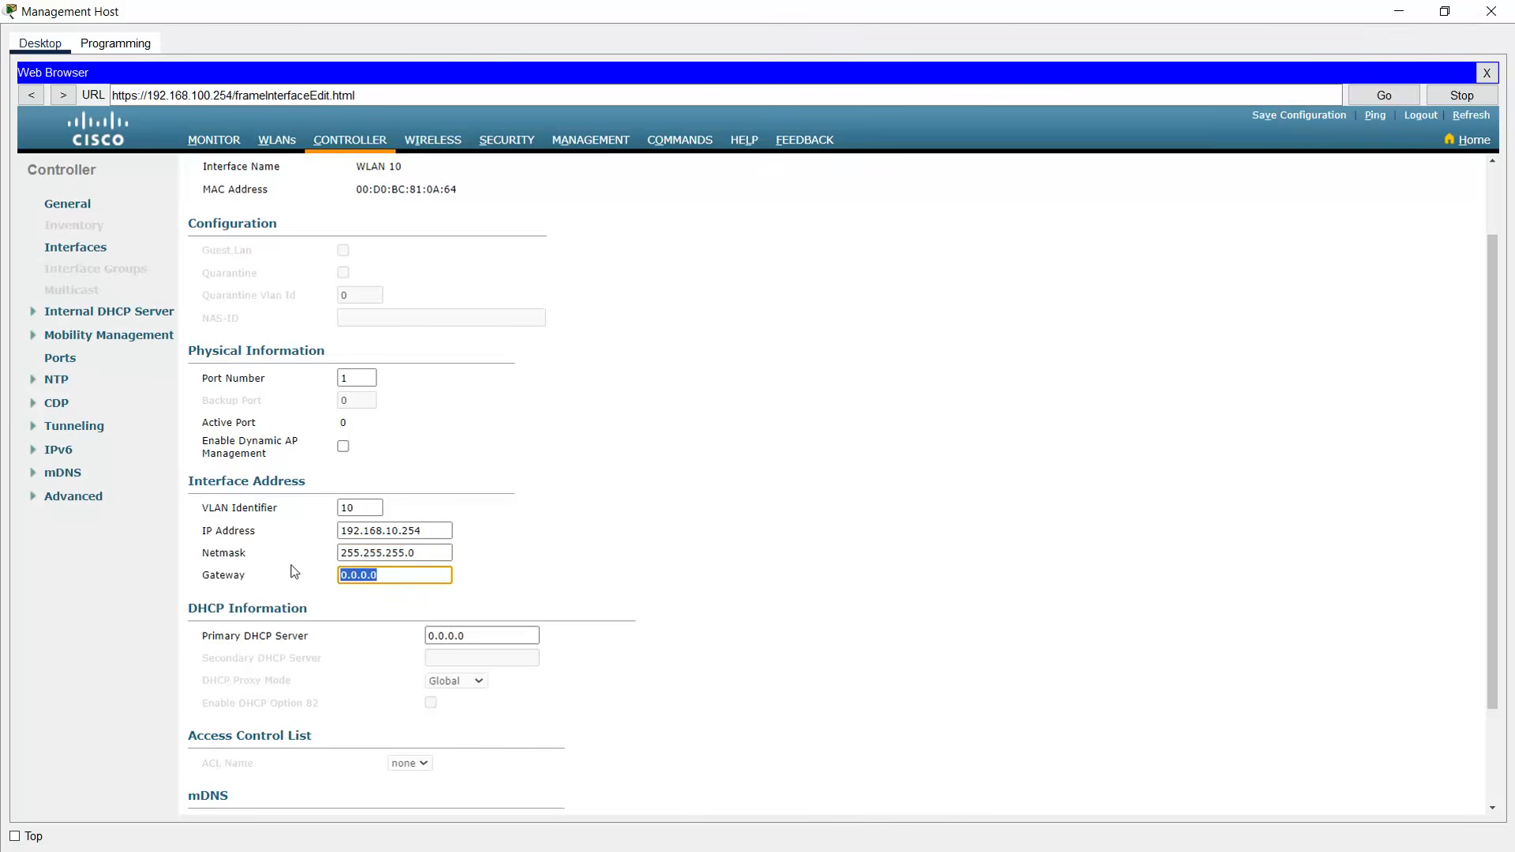
type("192.168.10.1")
- Set the primary DHCP server to 192.168.10.1, then apply and confirm the change
left_click_drag(475, 636, 400, 628)
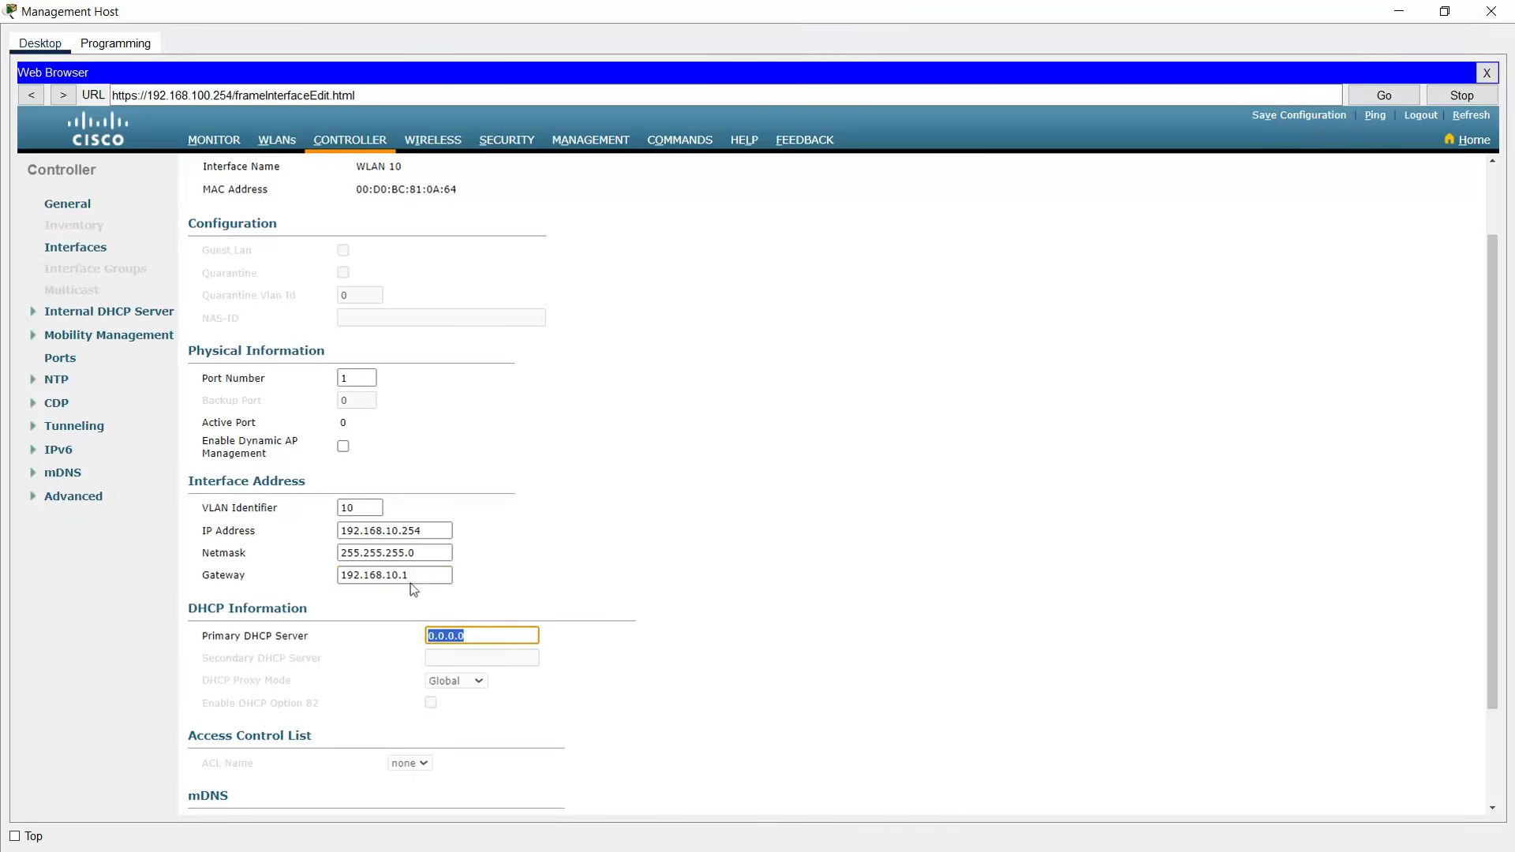
type("192.168.10.1")
left_click(662, 529)
scroll(1489, 344, "up", 2)
left_click(1440, 175)
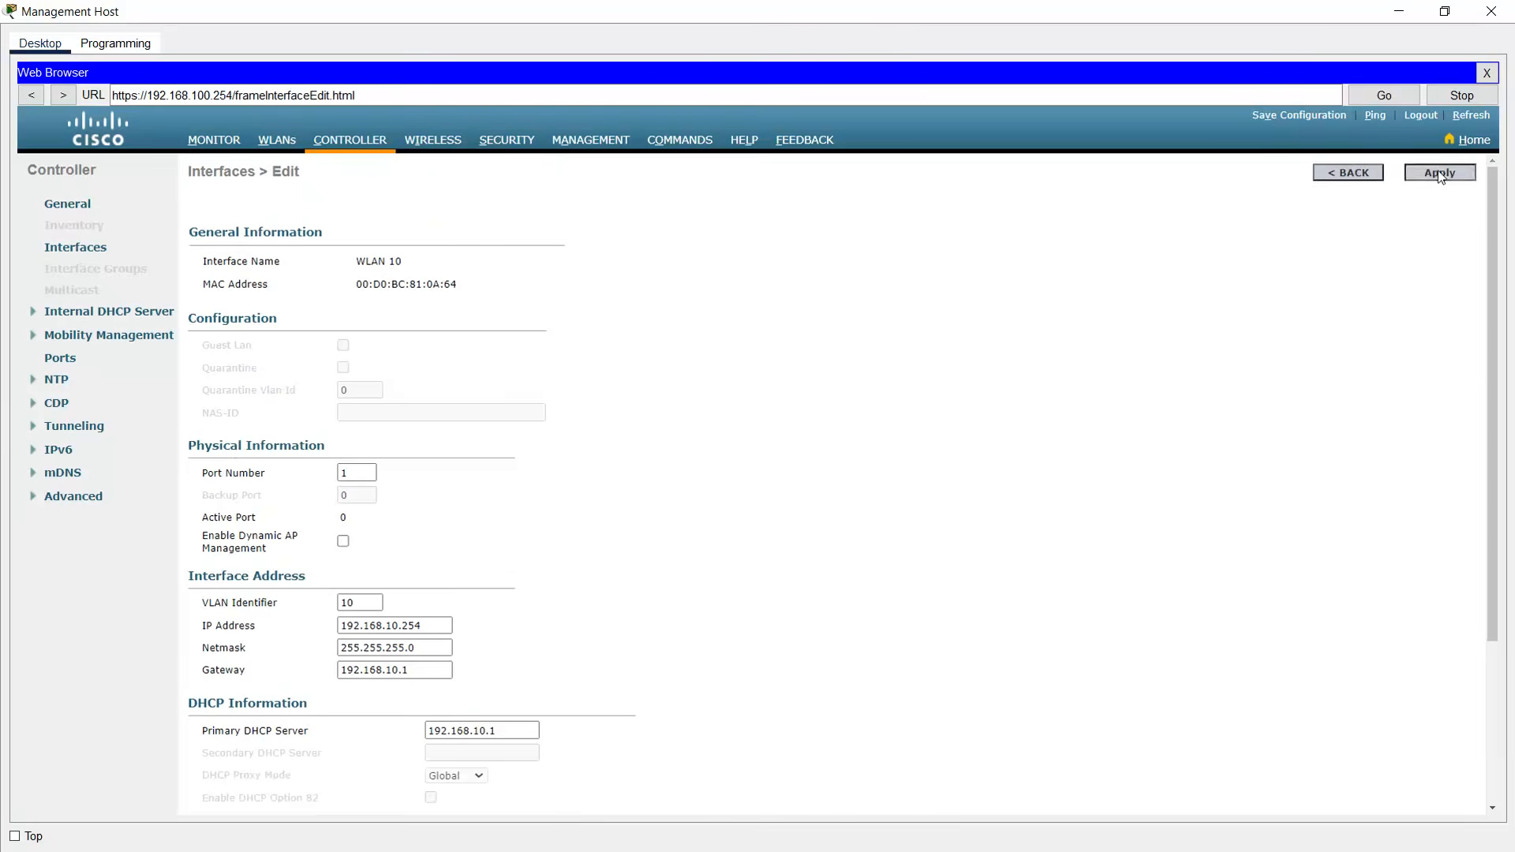
left_click(811, 513)
key("alt+Tab")
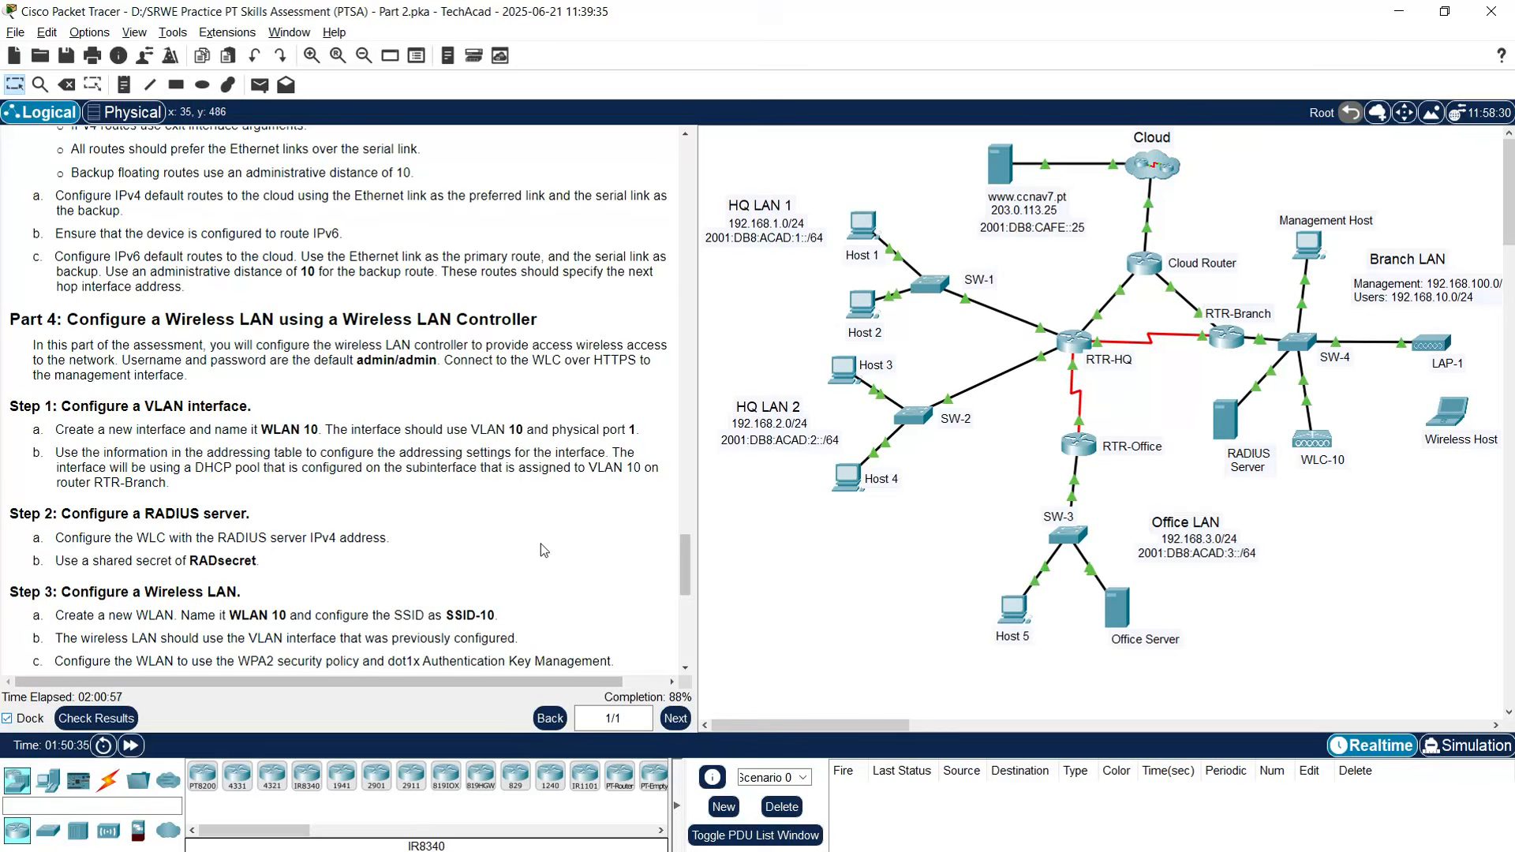
- Check the WLAN 10 primary DHCP server entry, then review the Part 4 instructions
left_click(1307, 247)
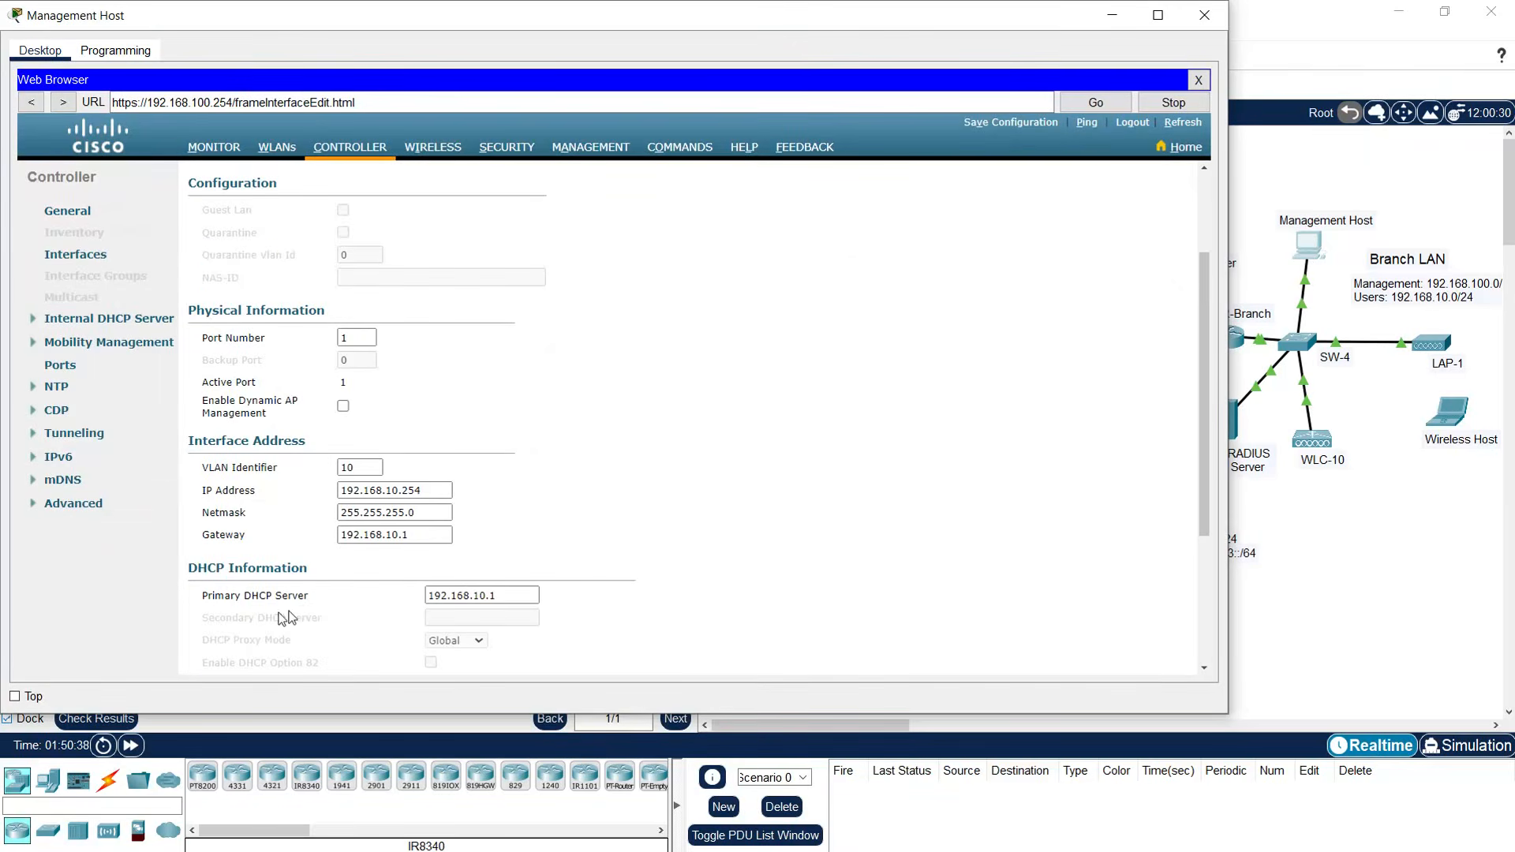
triple_click(488, 597)
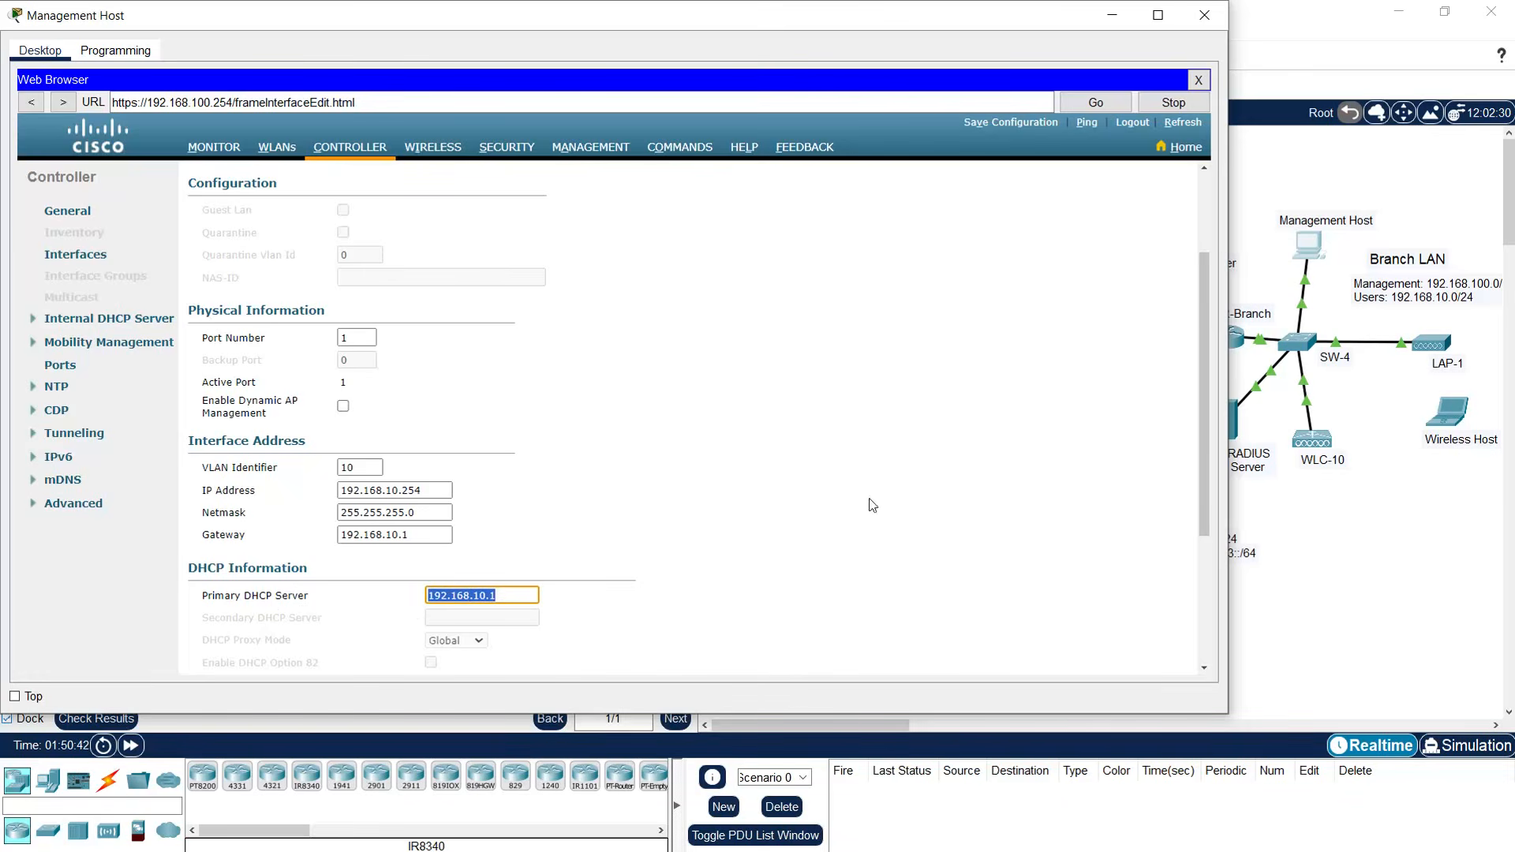
left_click(508, 598)
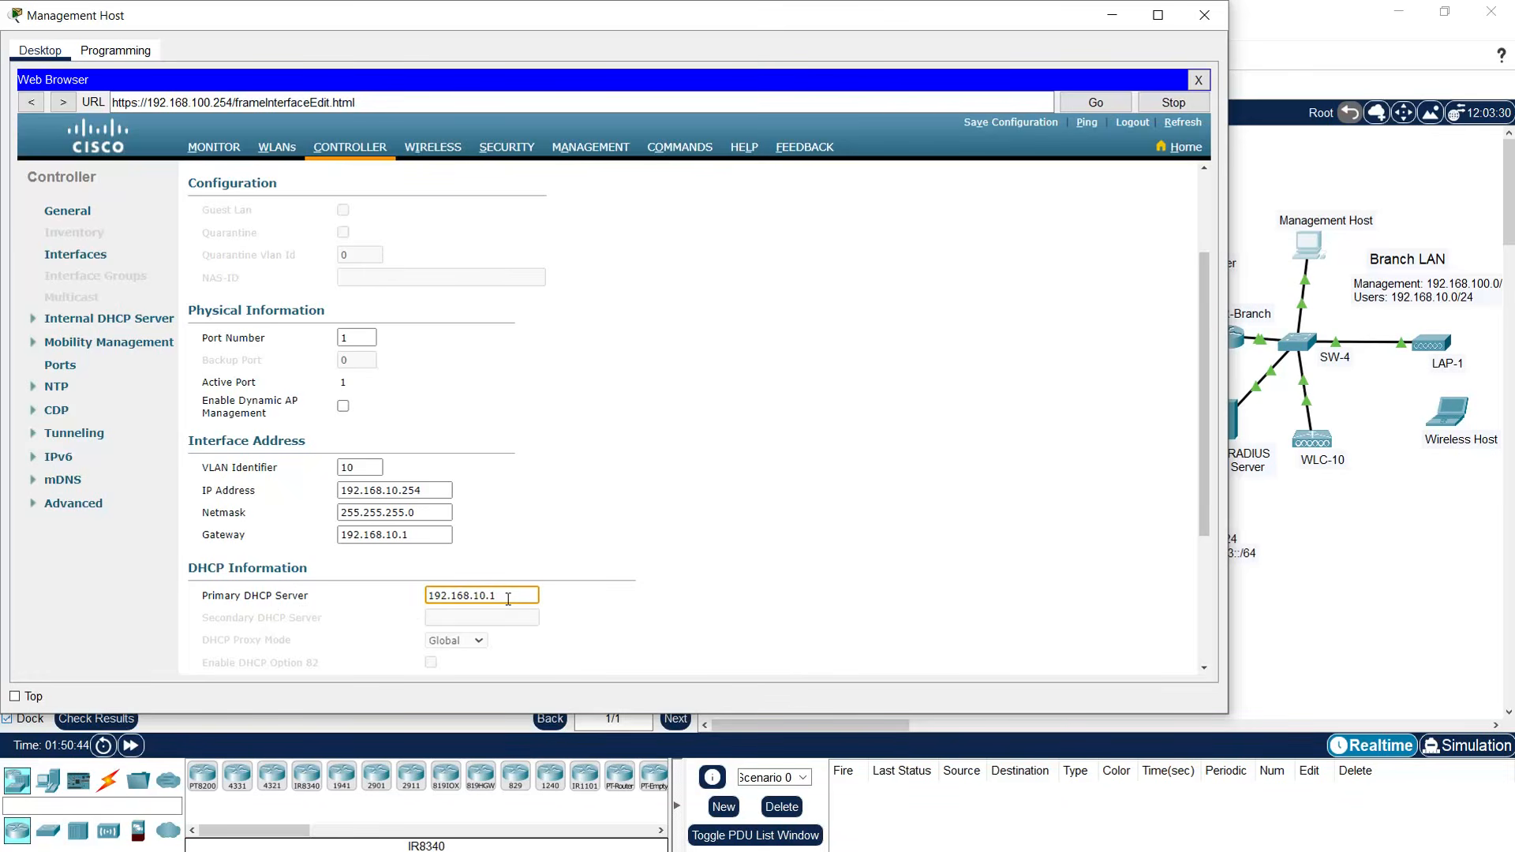
left_click(1110, 16)
scroll(355, 502, "down", 3)
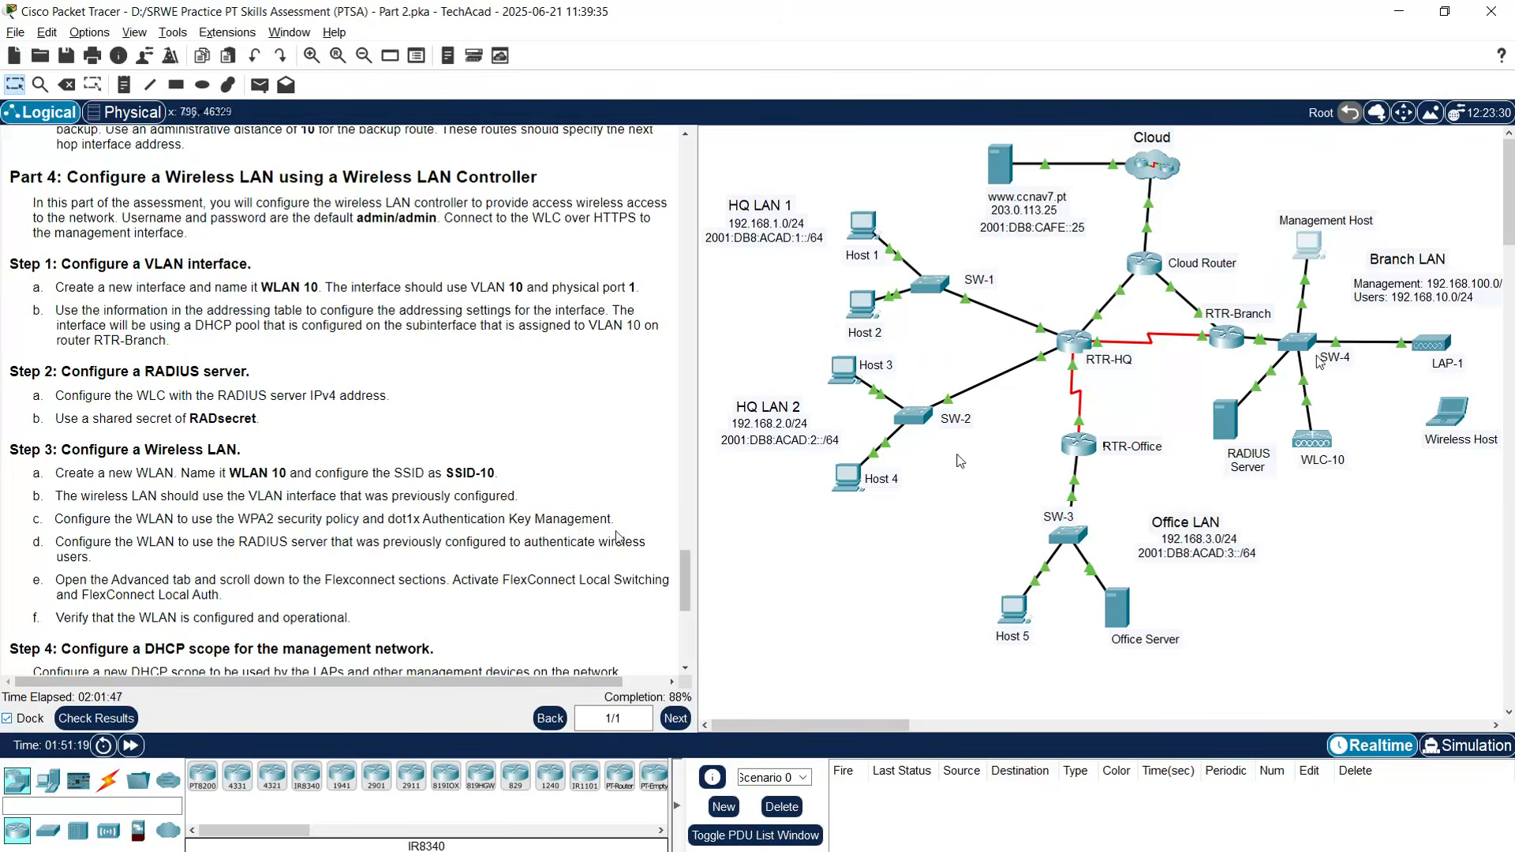
- Open the controller's SECURITY page listing RADIUS Authentication Servers
left_click(1310, 246)
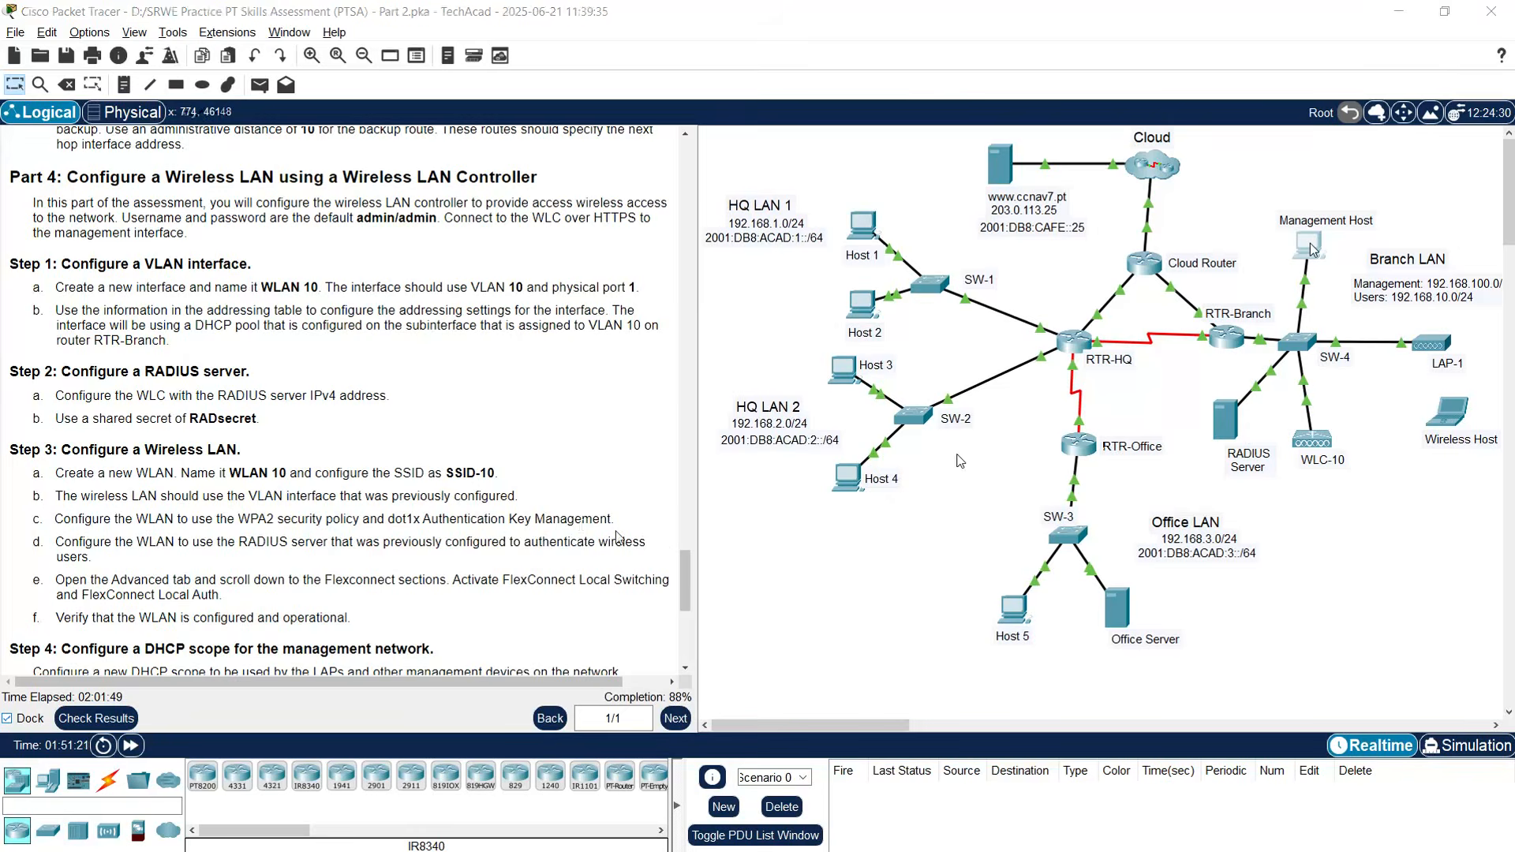
left_click(1157, 15)
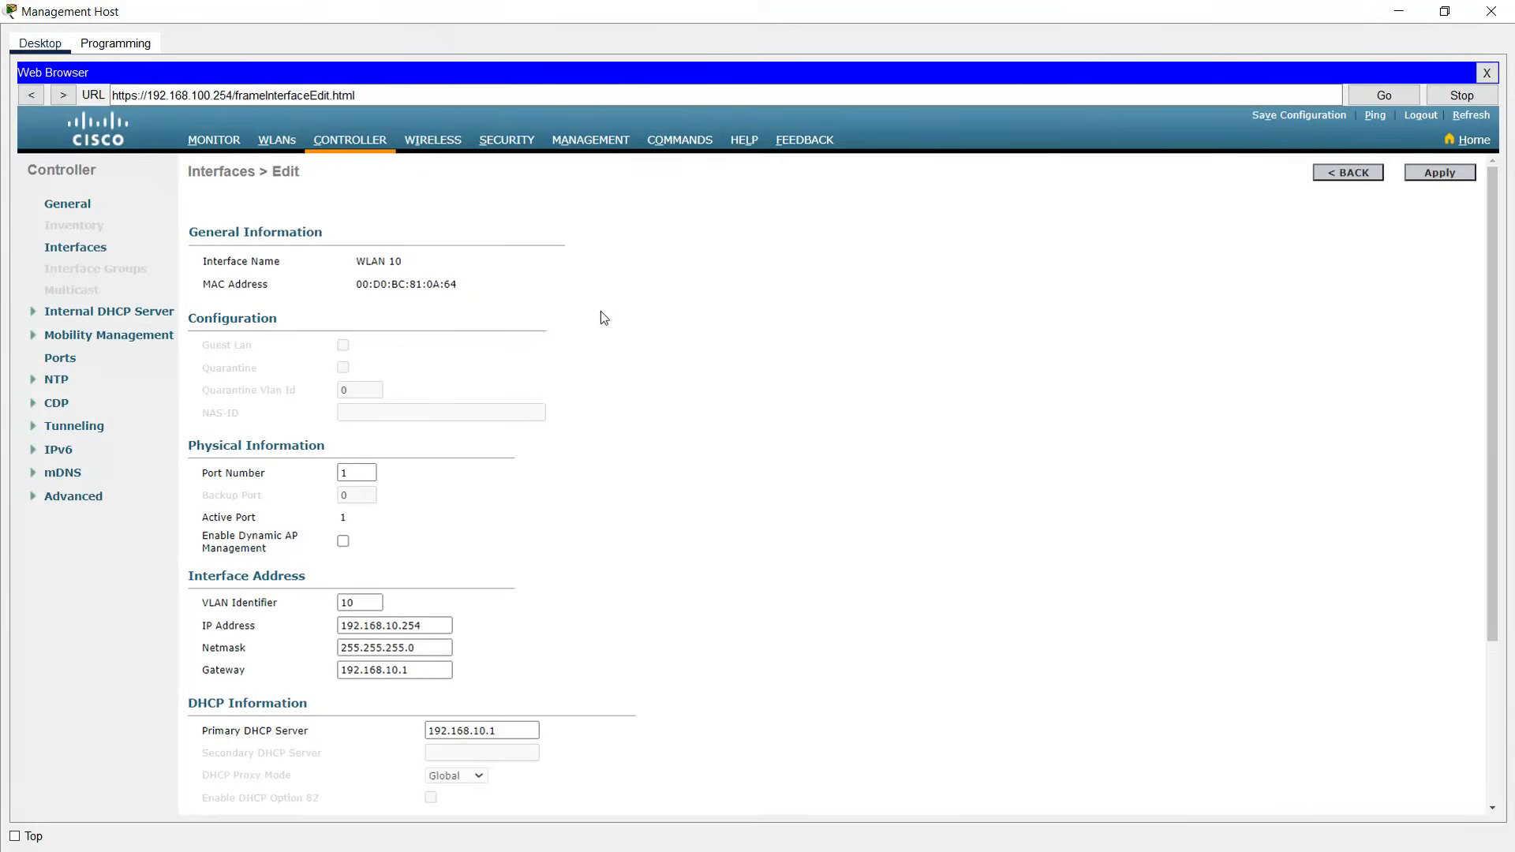
left_click(507, 142)
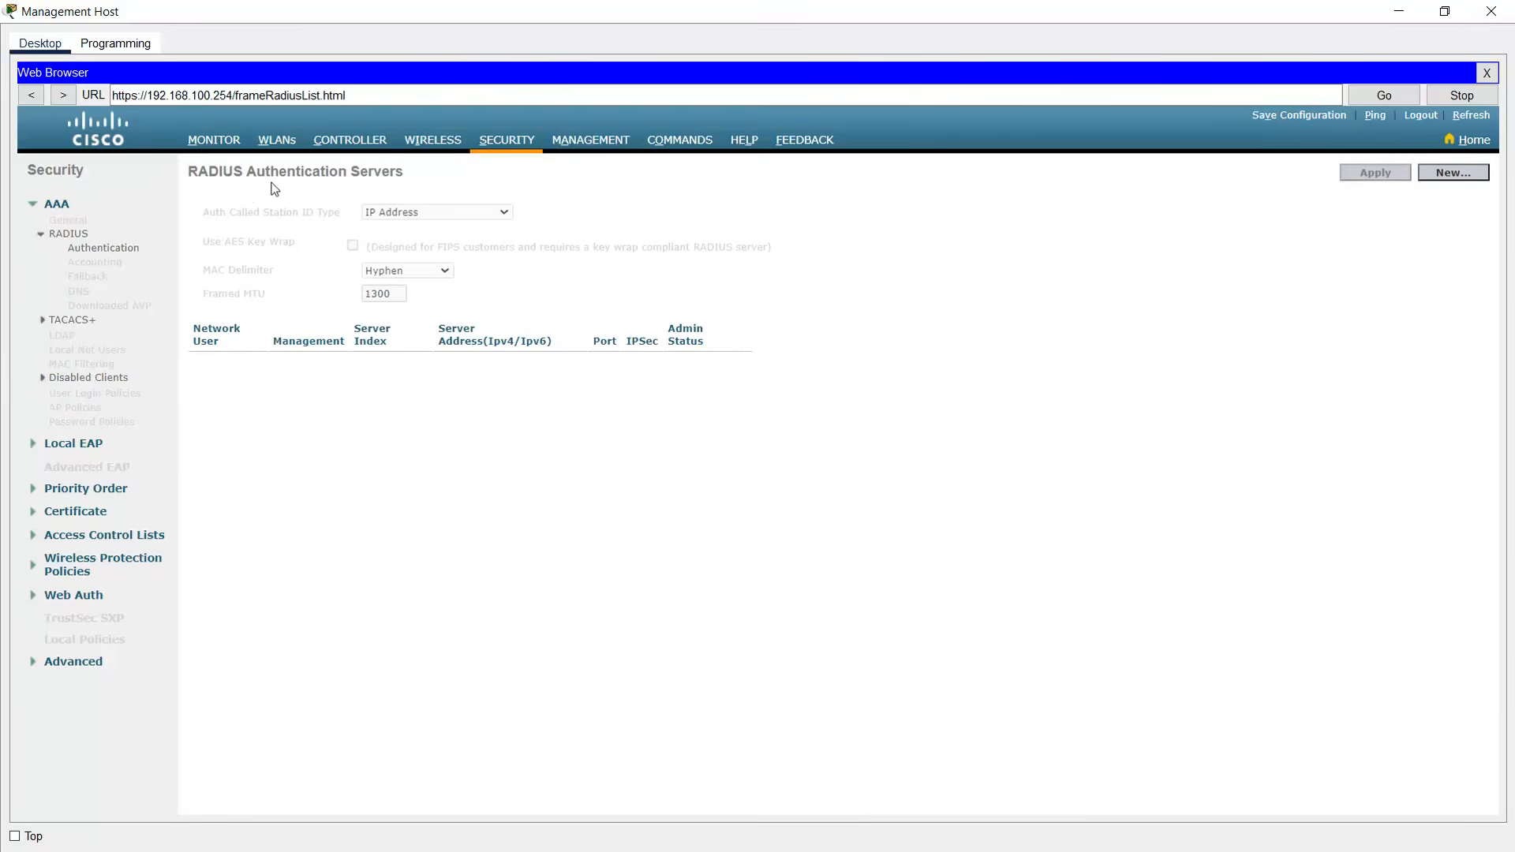
- Start a new RADIUS server entry and copy Server2's IPv4 address 172.16.1.100
left_click(1444, 175)
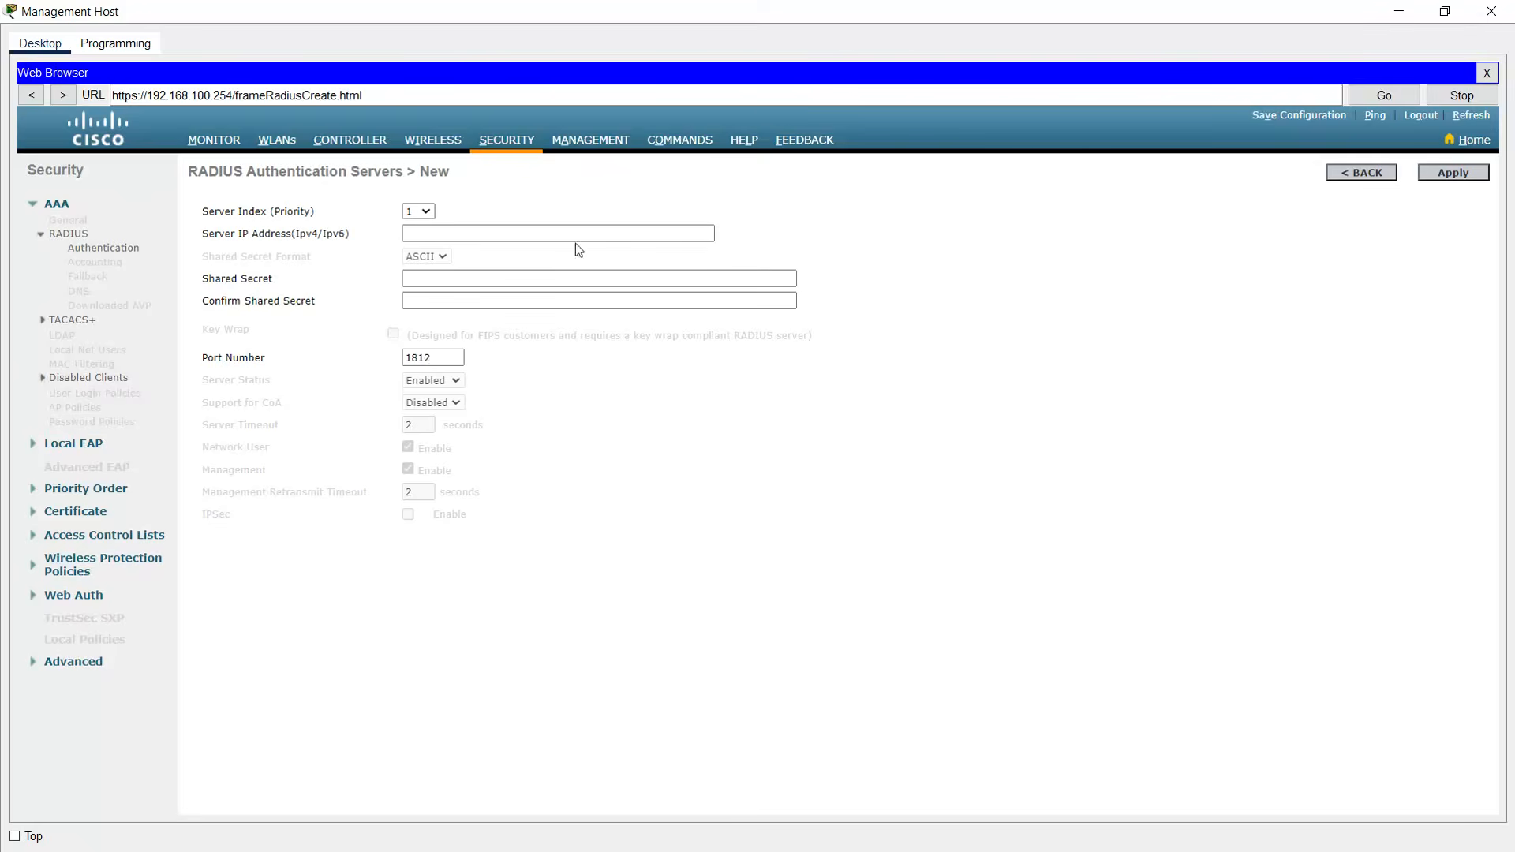
left_click(1399, 13)
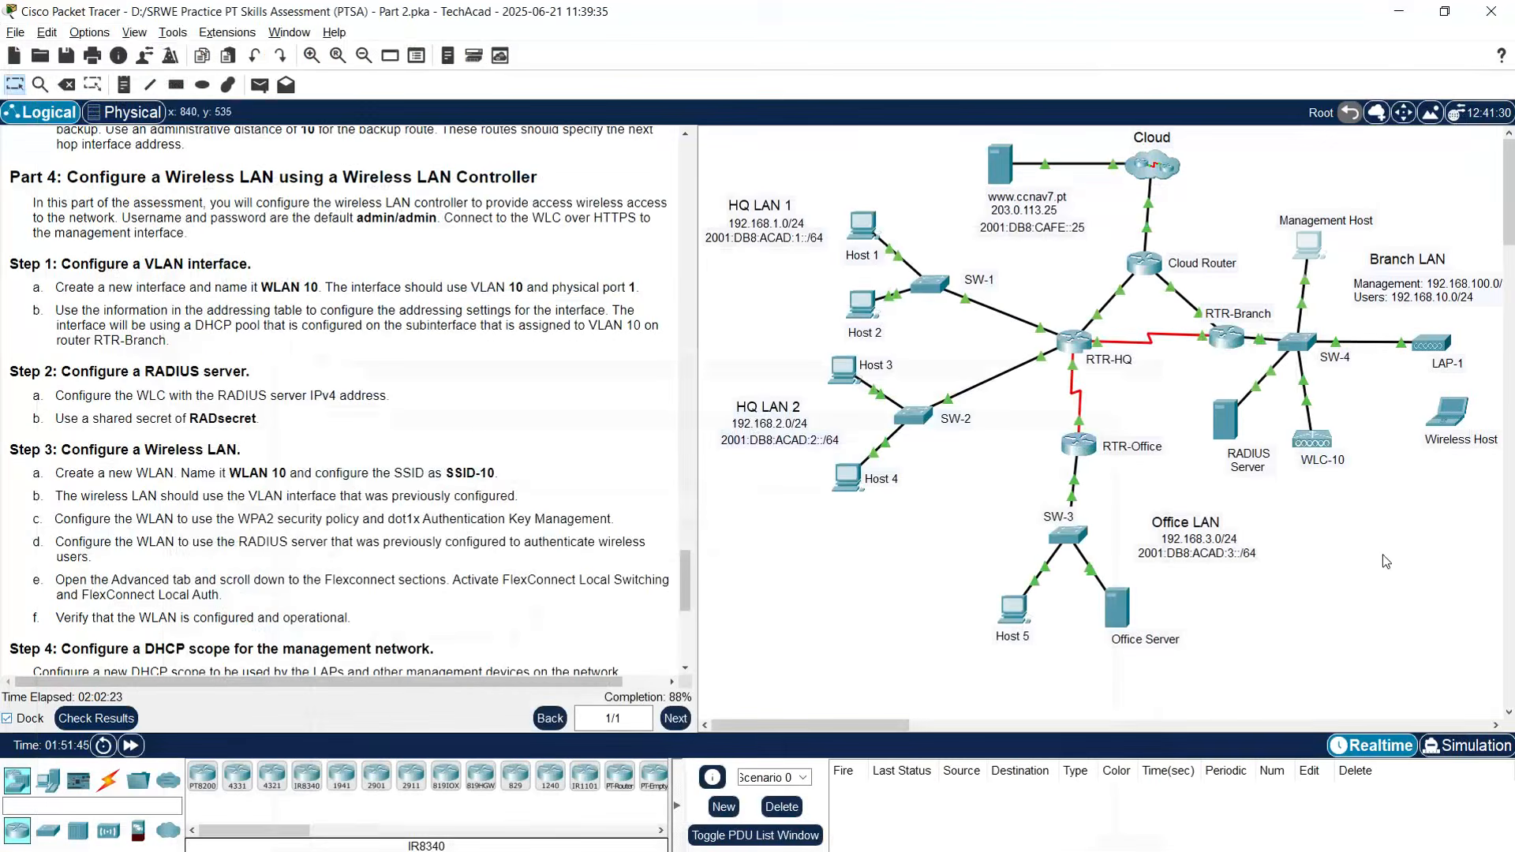
left_click(1227, 432)
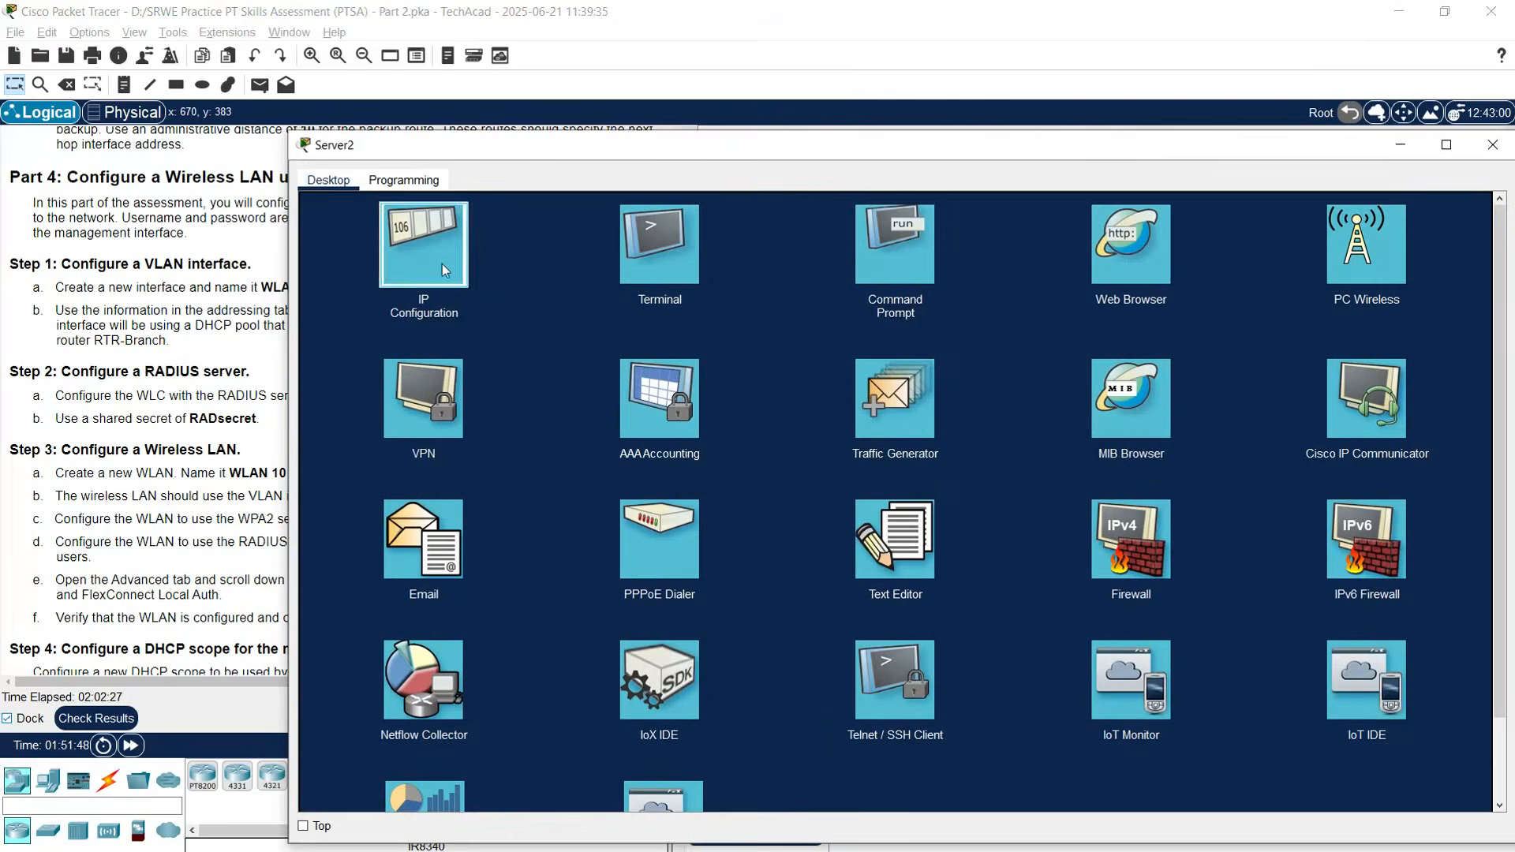
left_click(440, 262)
left_click(733, 307)
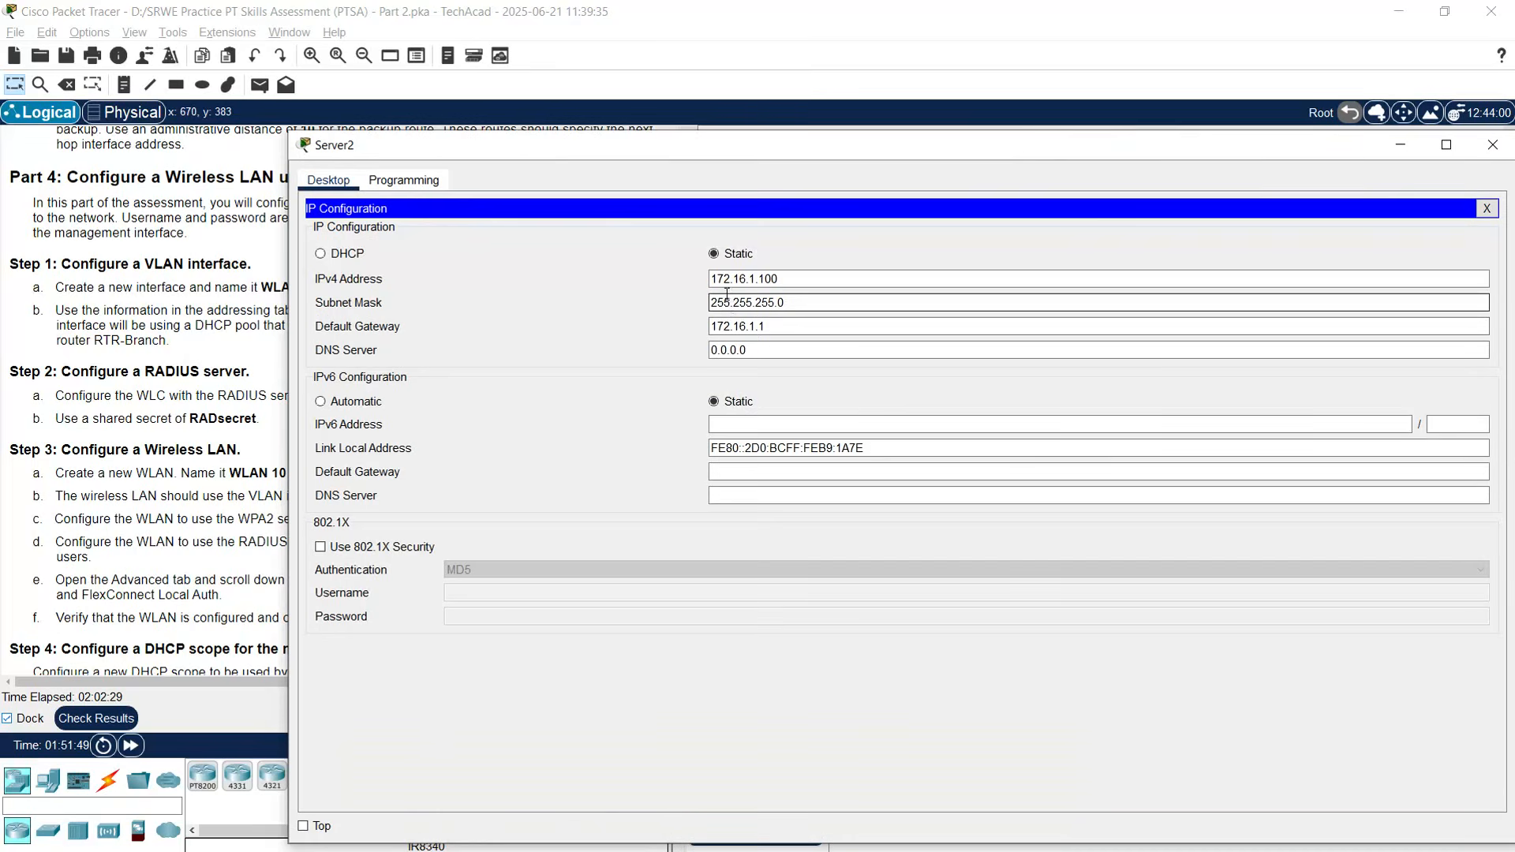
left_click(755, 278)
double_click(755, 278)
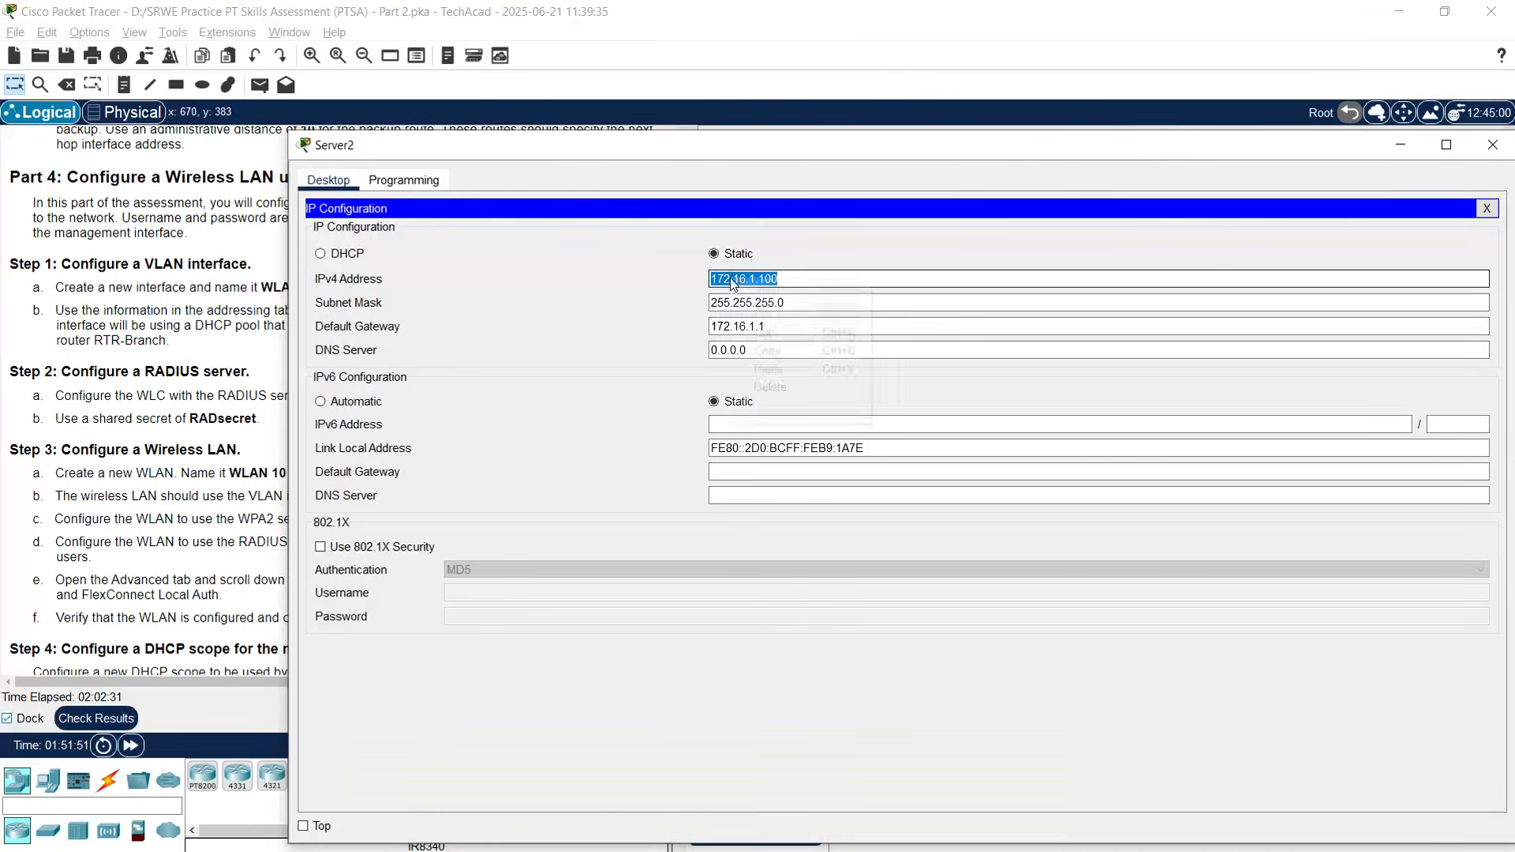
right_click(732, 279)
left_click(773, 351)
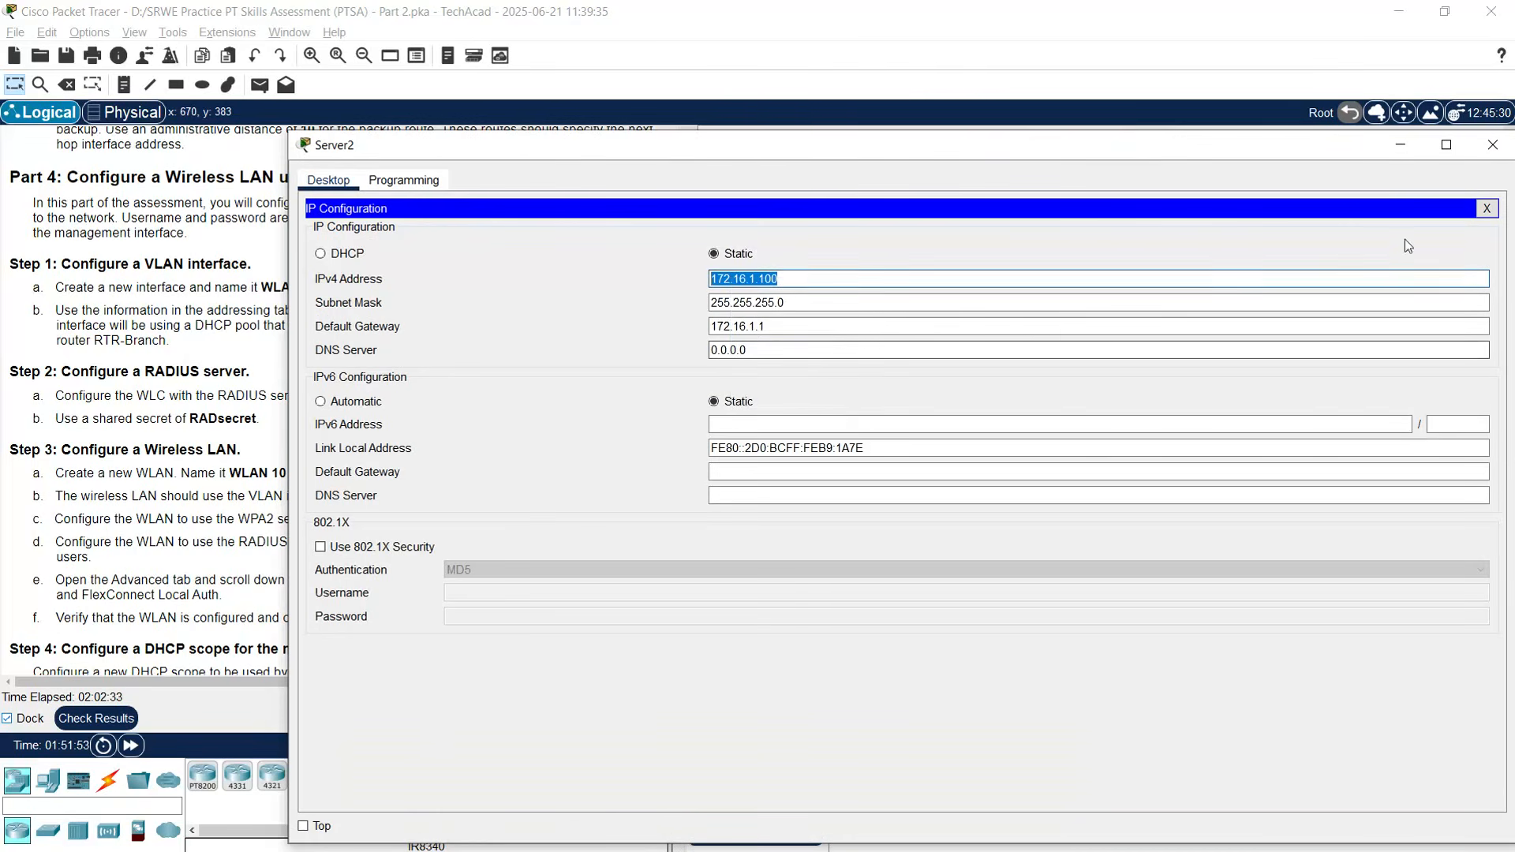
left_click(1492, 144)
- Enter 172.16.1.100 as the server IP, enter and confirm the shared secret, and apply
left_click(1307, 246)
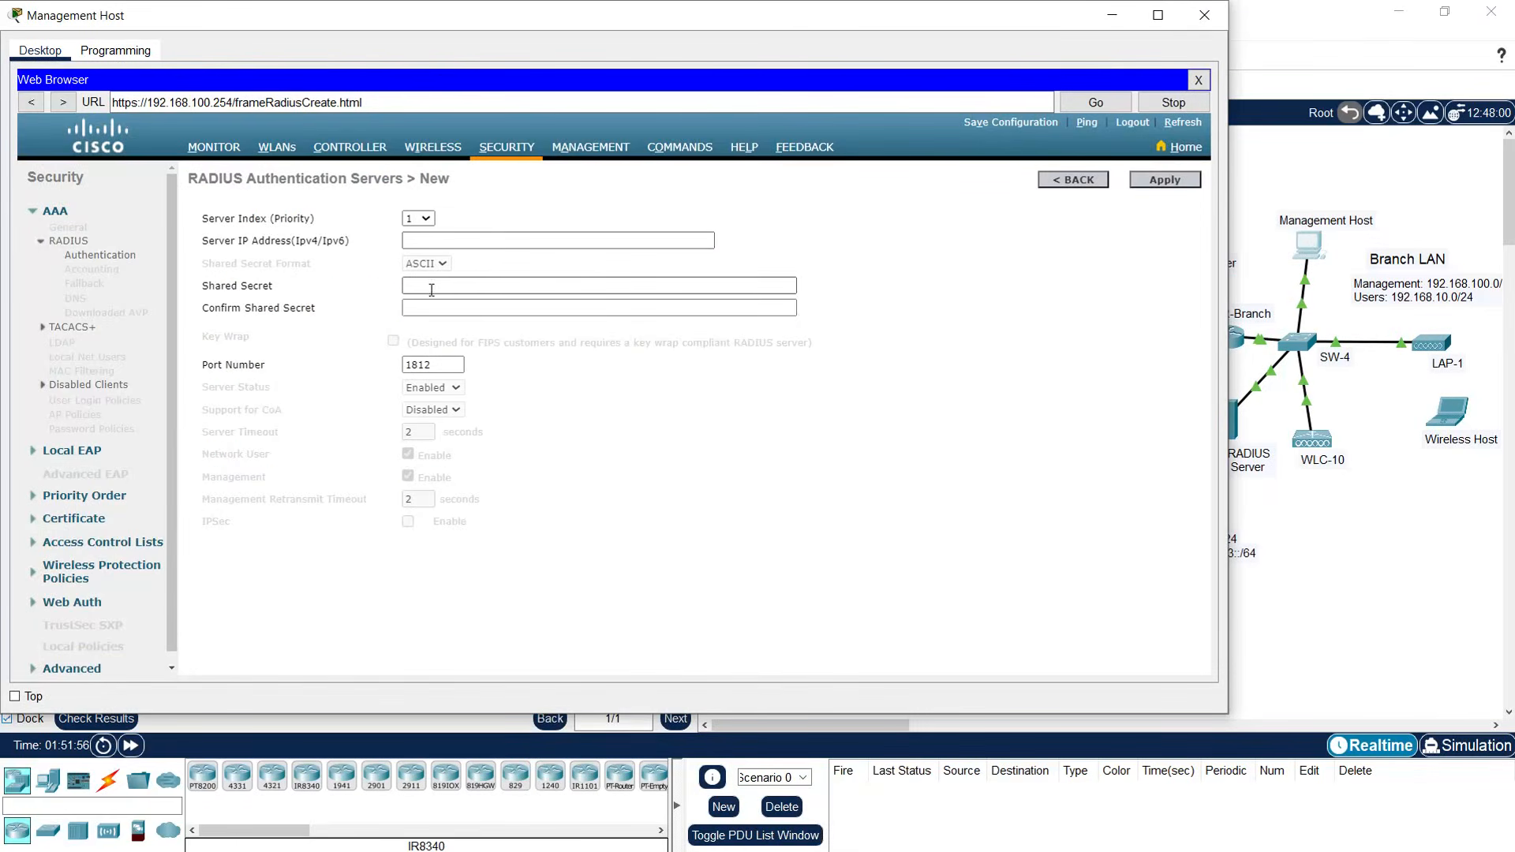
left_click(410, 243)
key("ctrl+v")
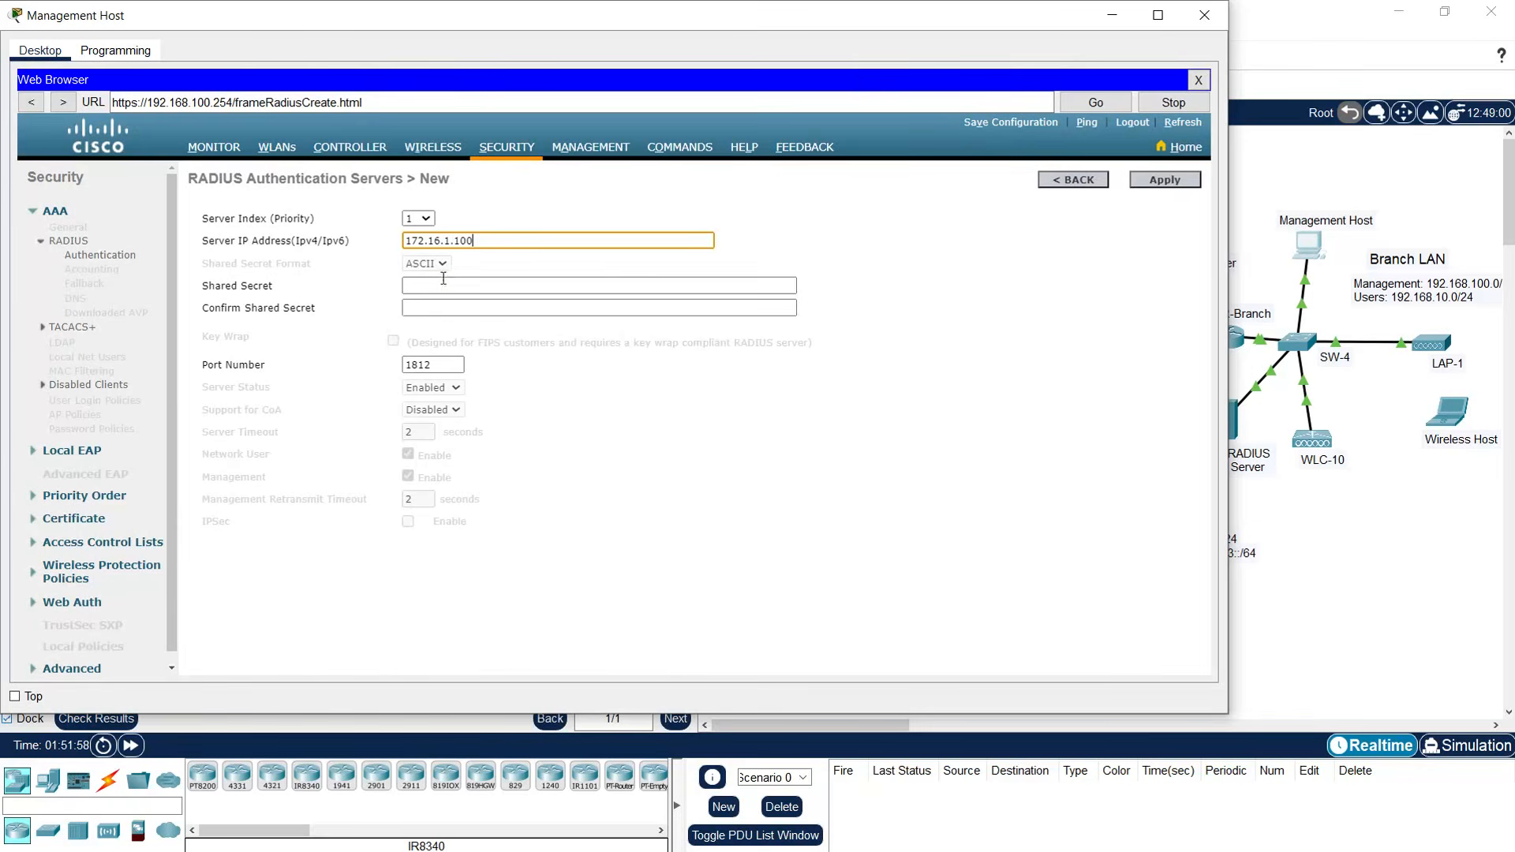
left_click(434, 285)
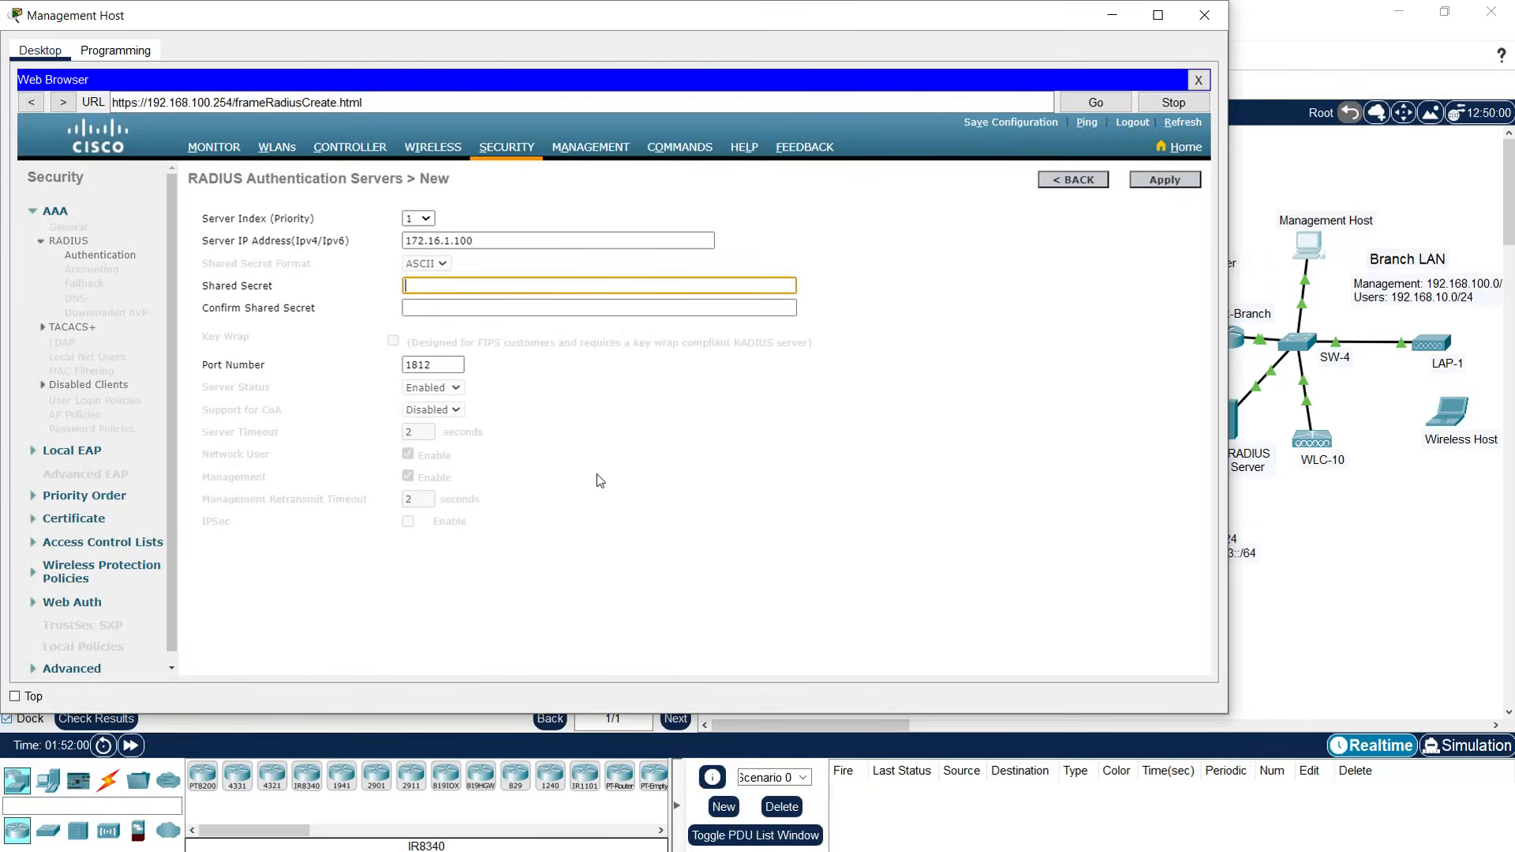
type("••")
type("•••")
key("Tab")
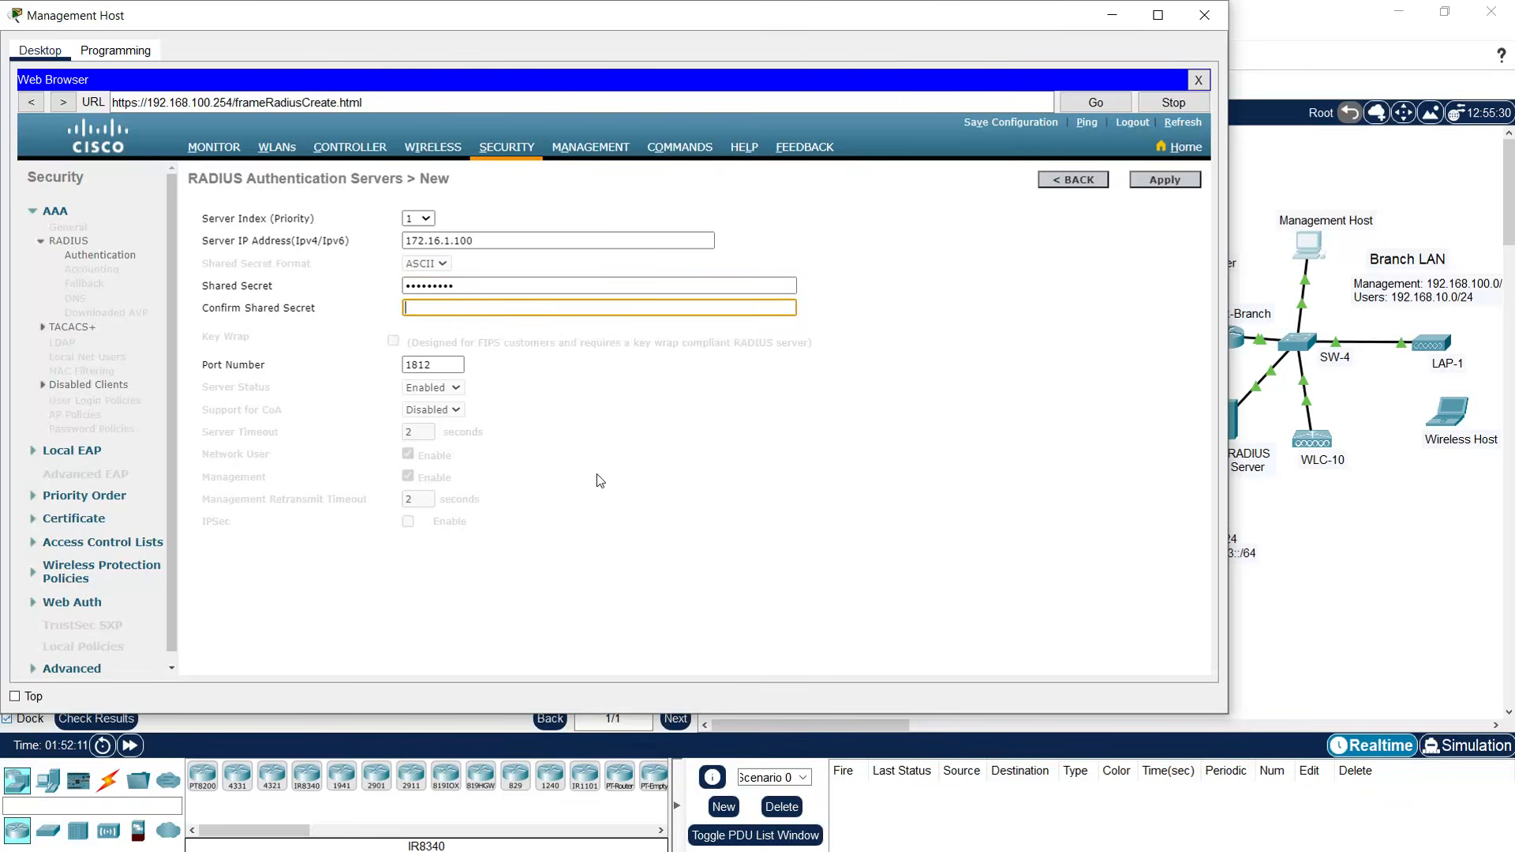
type("•••••••••")
left_click(1154, 184)
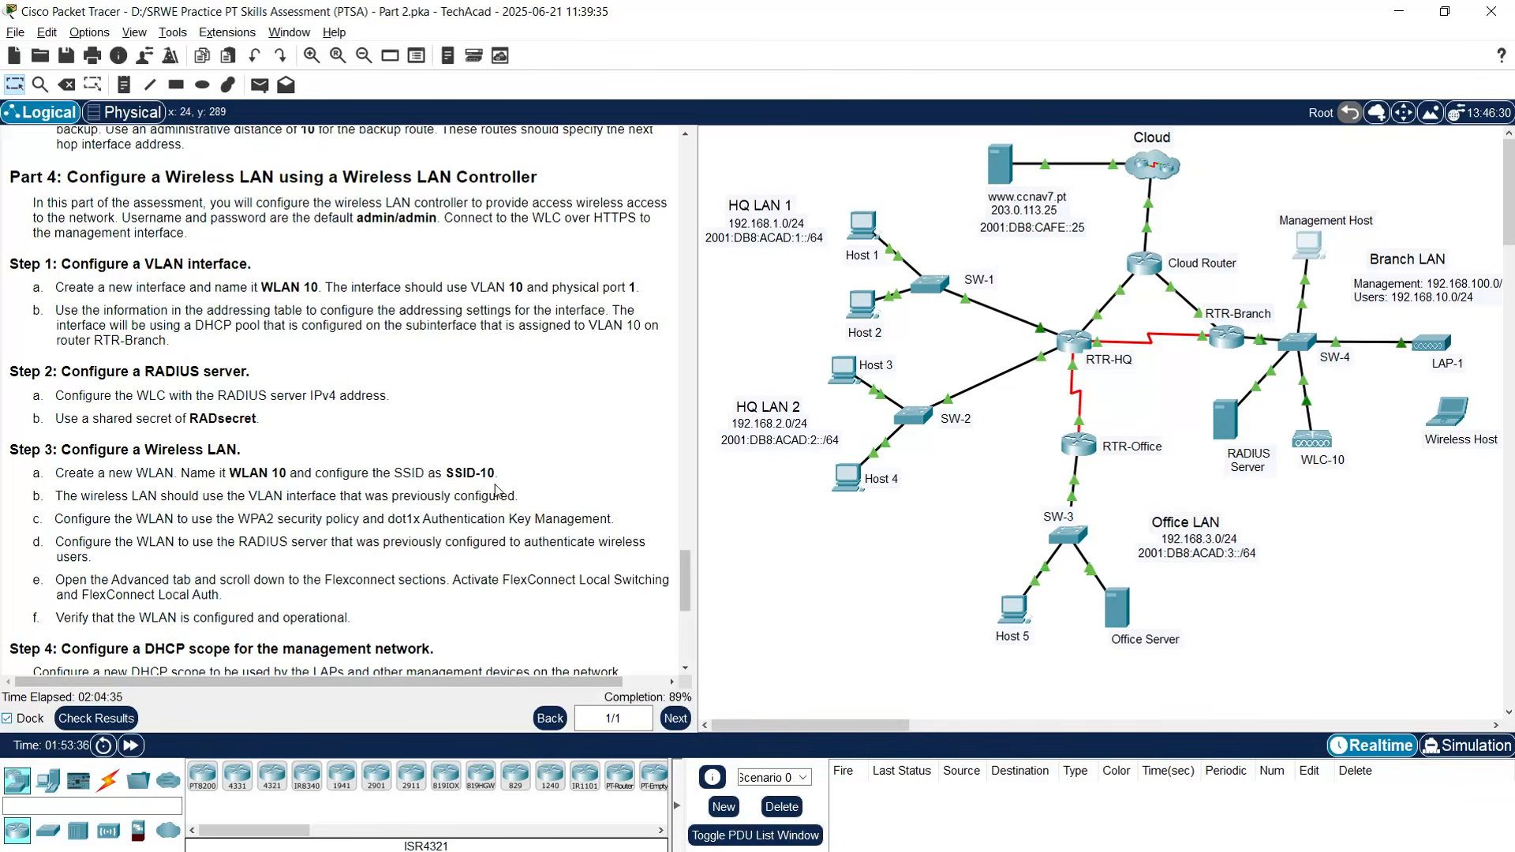
- Reopen the Management Host browser, shift it aside, and go to the WLANs page
left_click(1313, 250)
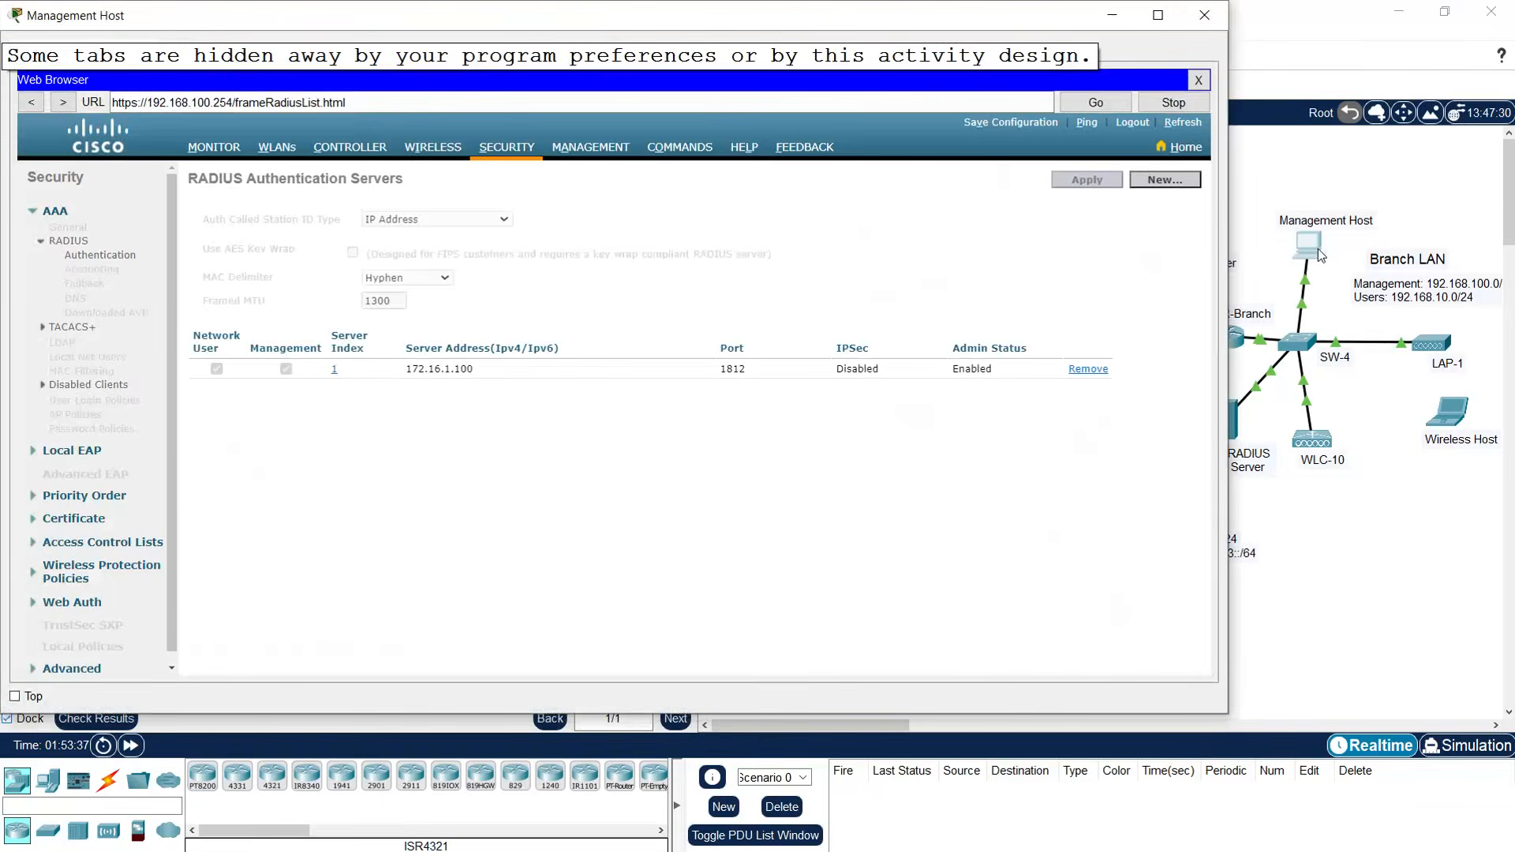
left_click_drag(733, 16, 903, 42)
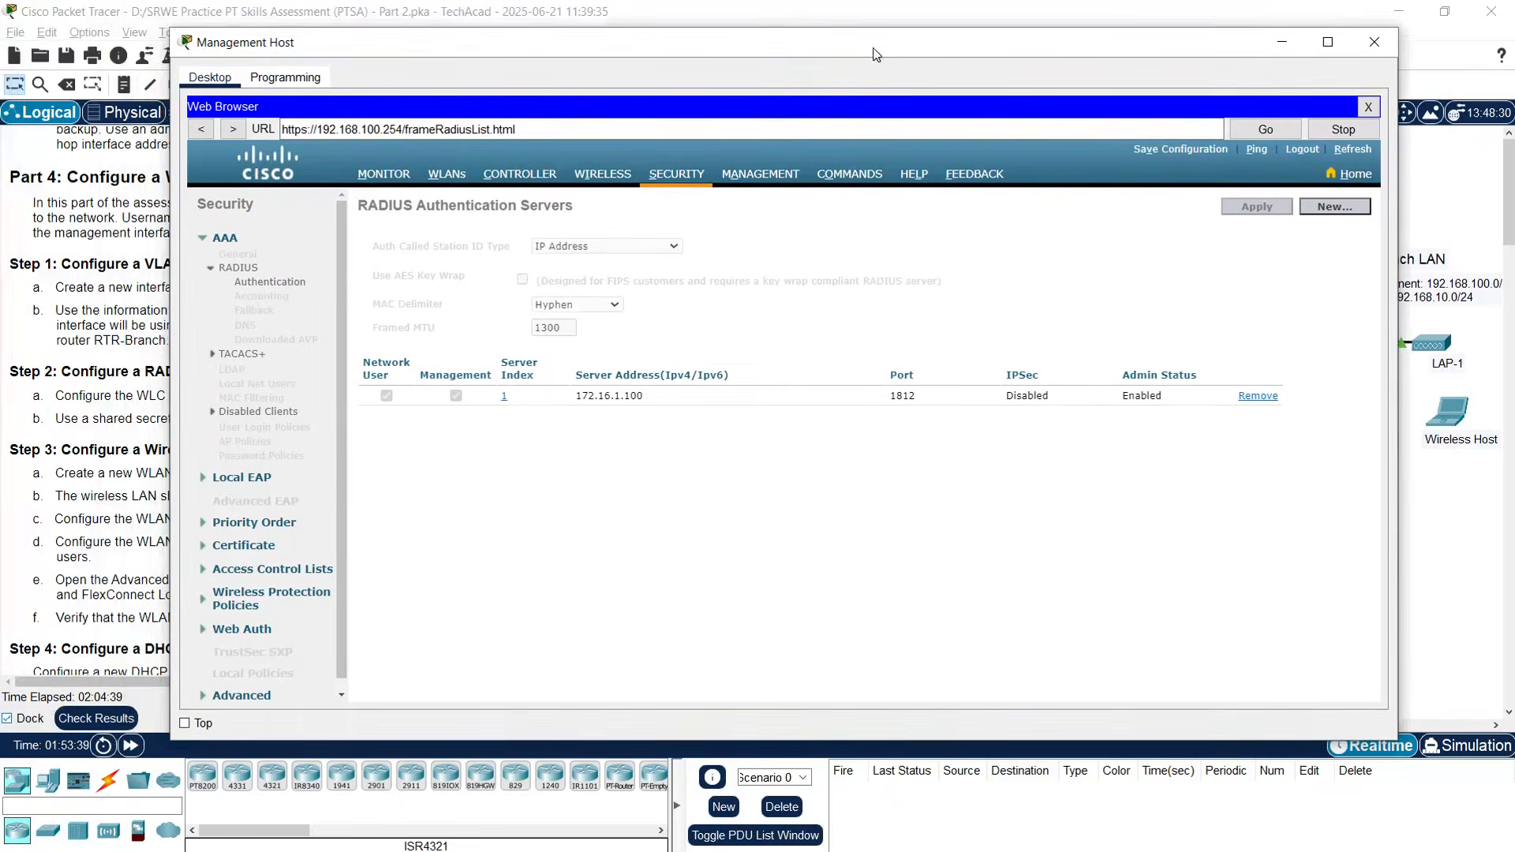
left_click(447, 173)
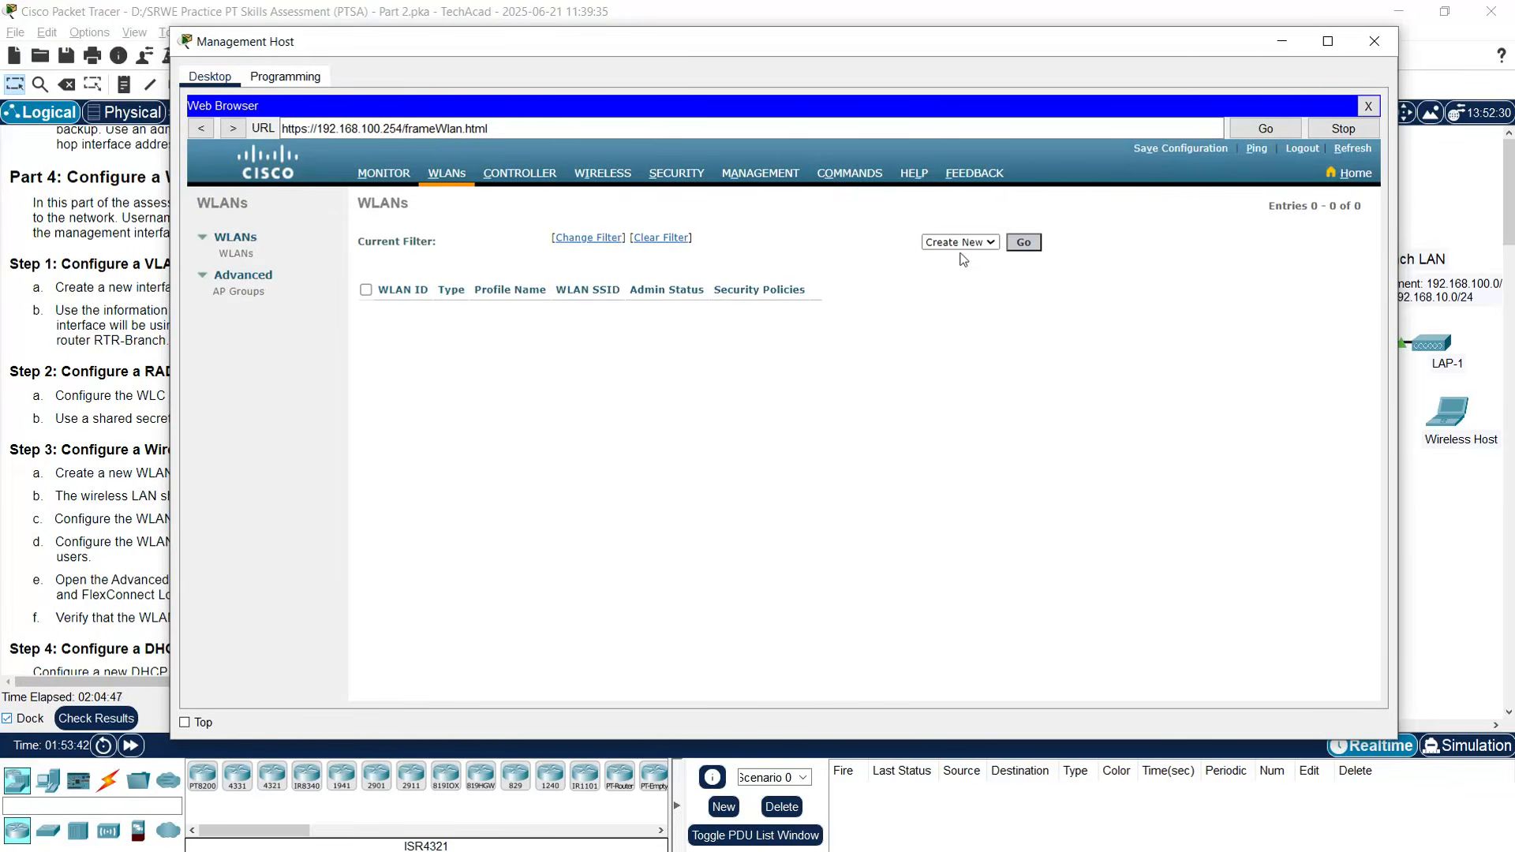
- Create a new WLAN with profile name WLAN10, SSID SSID-10 and WLAN ID 10
left_click(1022, 243)
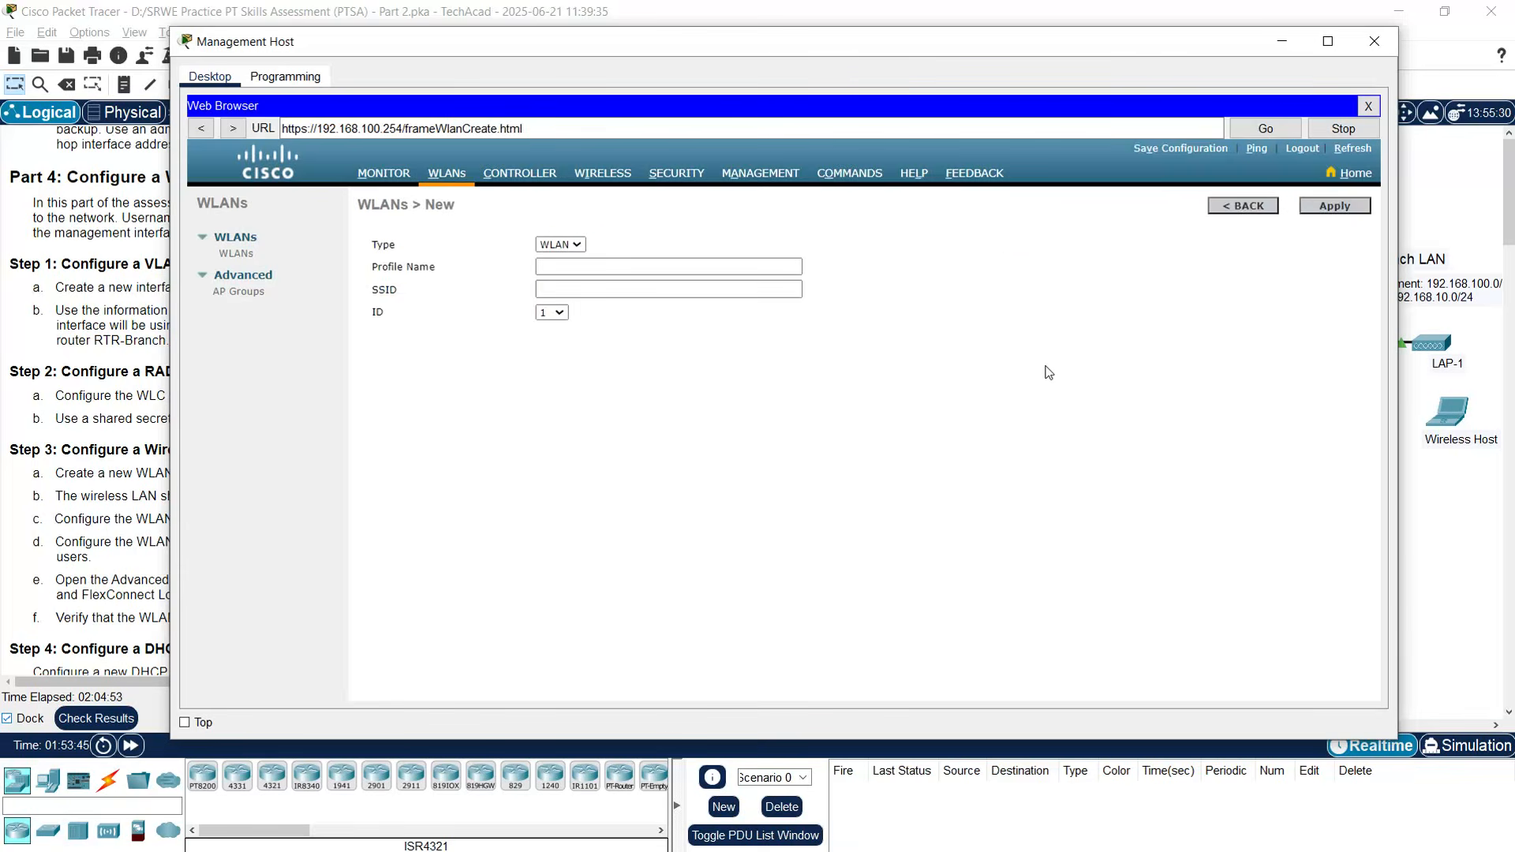
left_click(569, 267)
type("WLAN10")
key("Tab")
type("SSID-10")
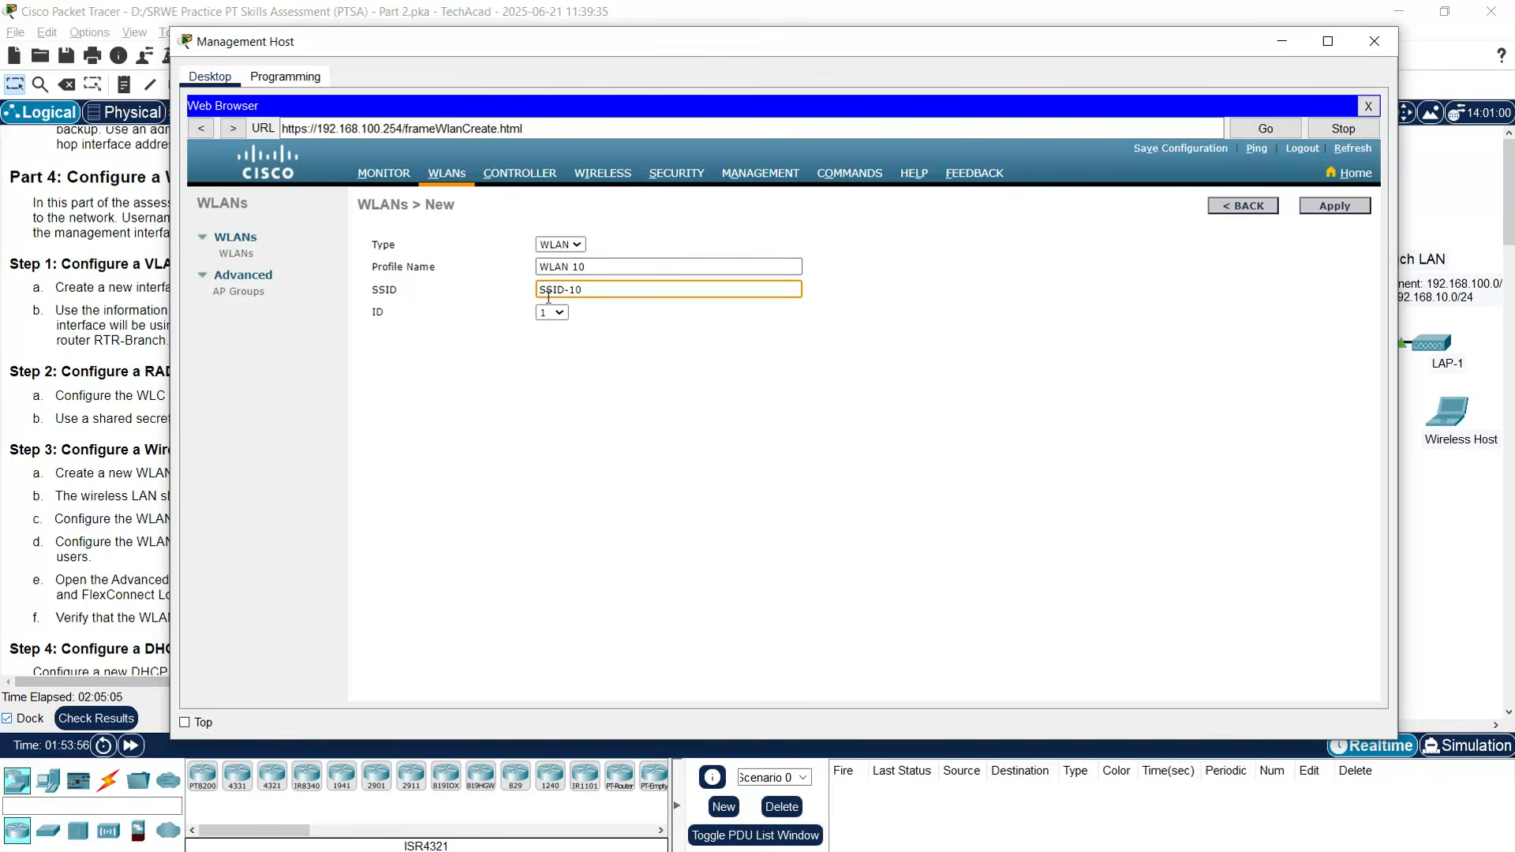
left_click(557, 313)
left_click(548, 440)
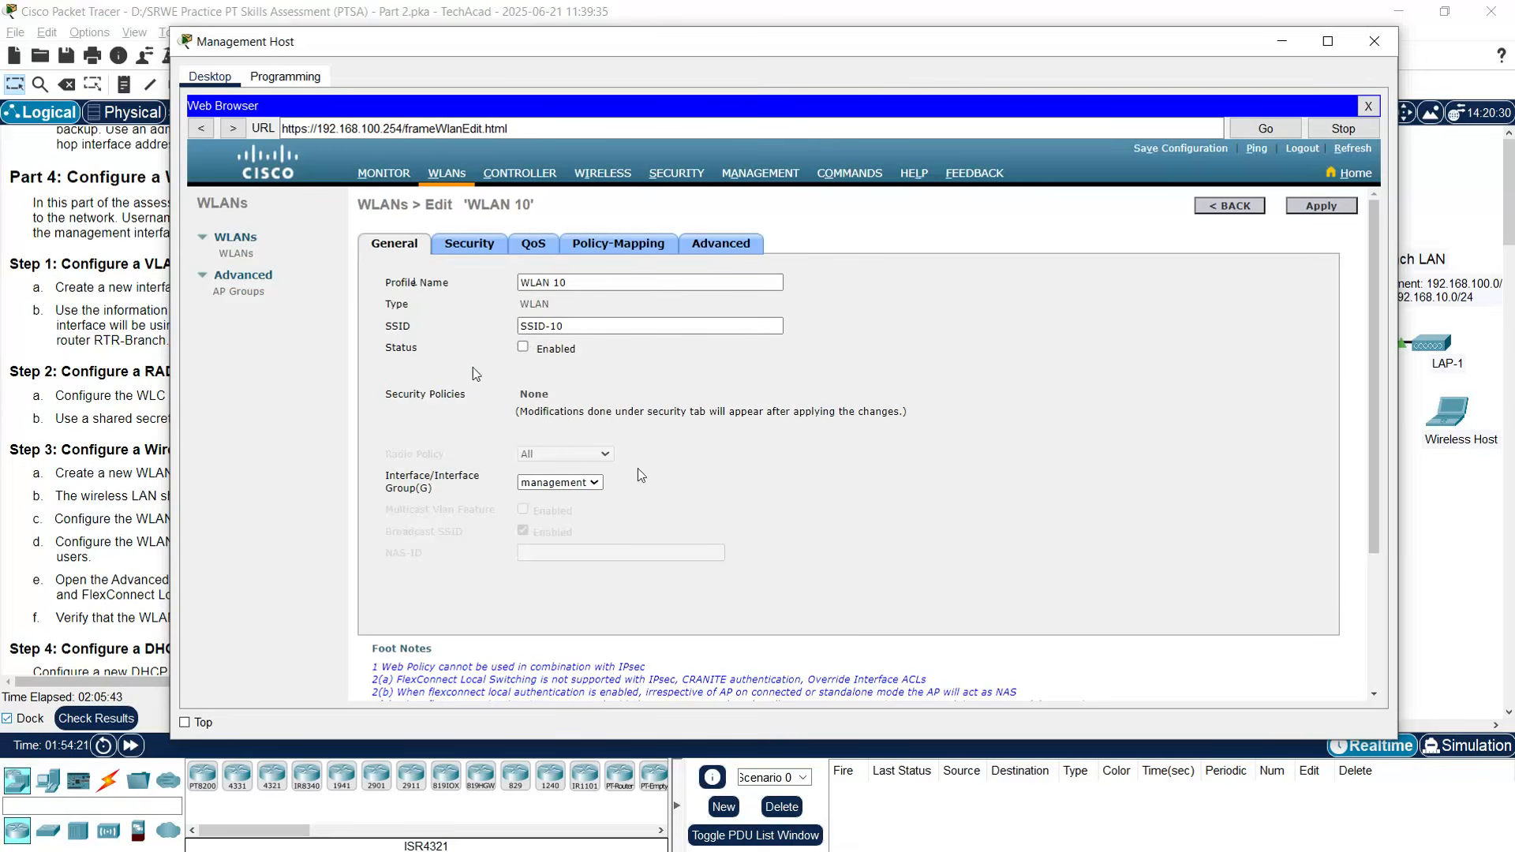
- Enable WLAN 10, map it to interface WLAN 10, and go to its Security settings
left_click(523, 348)
left_click(588, 484)
left_click(551, 497)
left_click(133, 467)
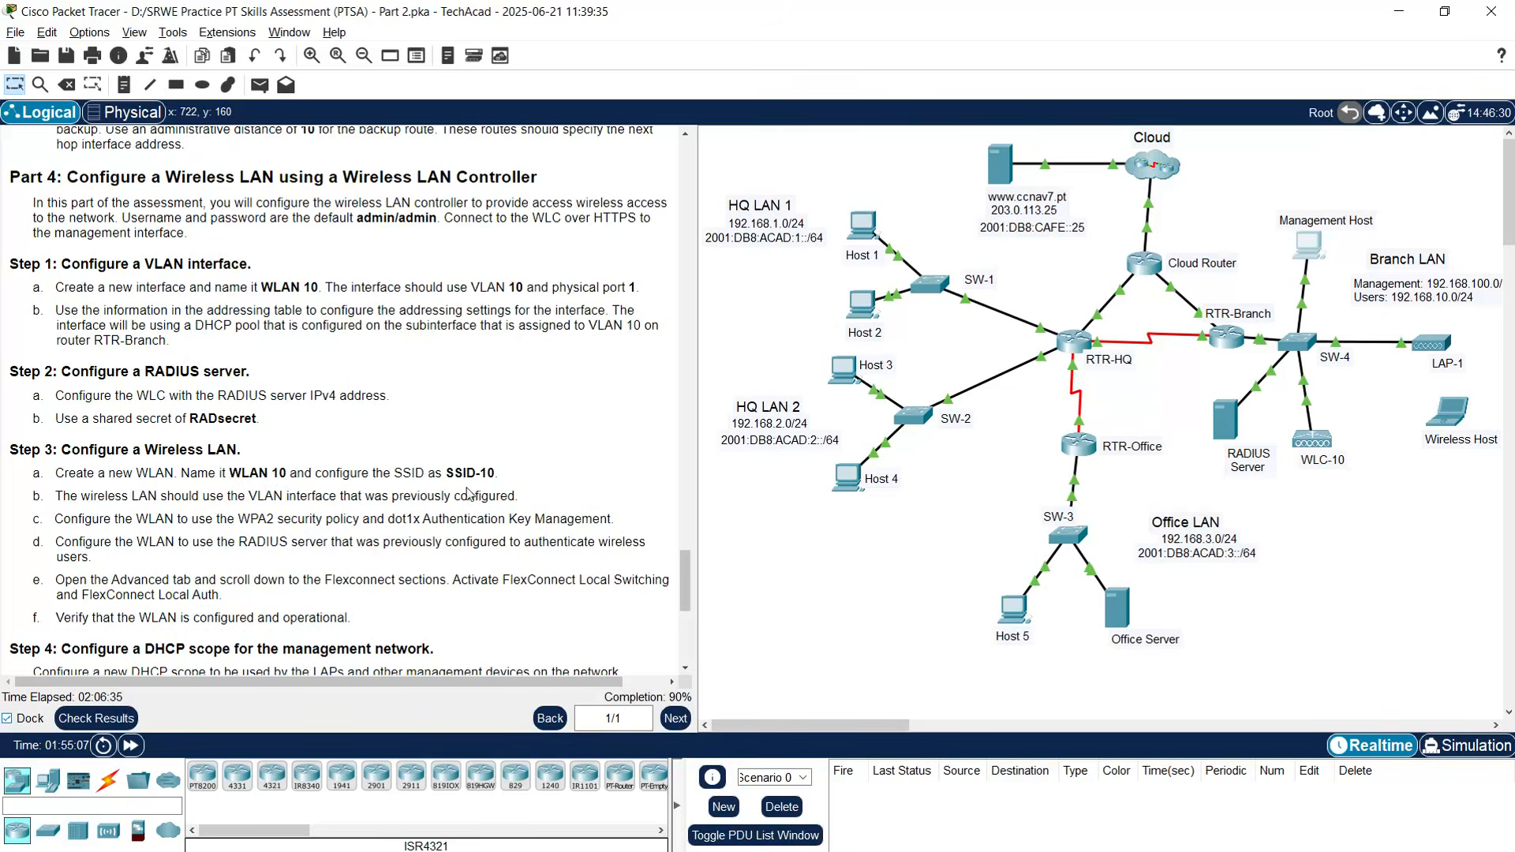
left_click(1305, 246)
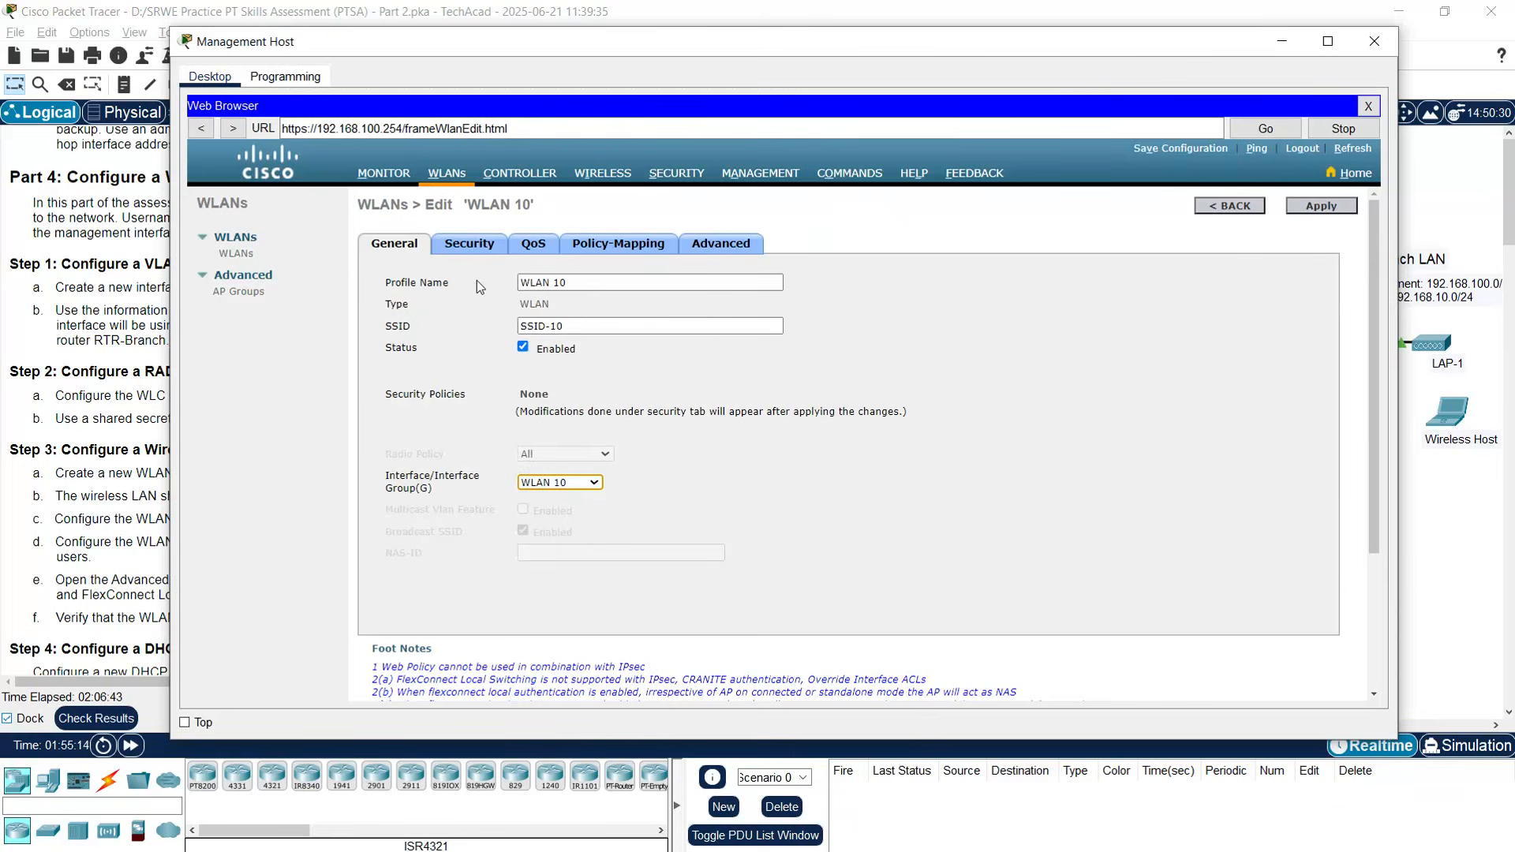
left_click(474, 248)
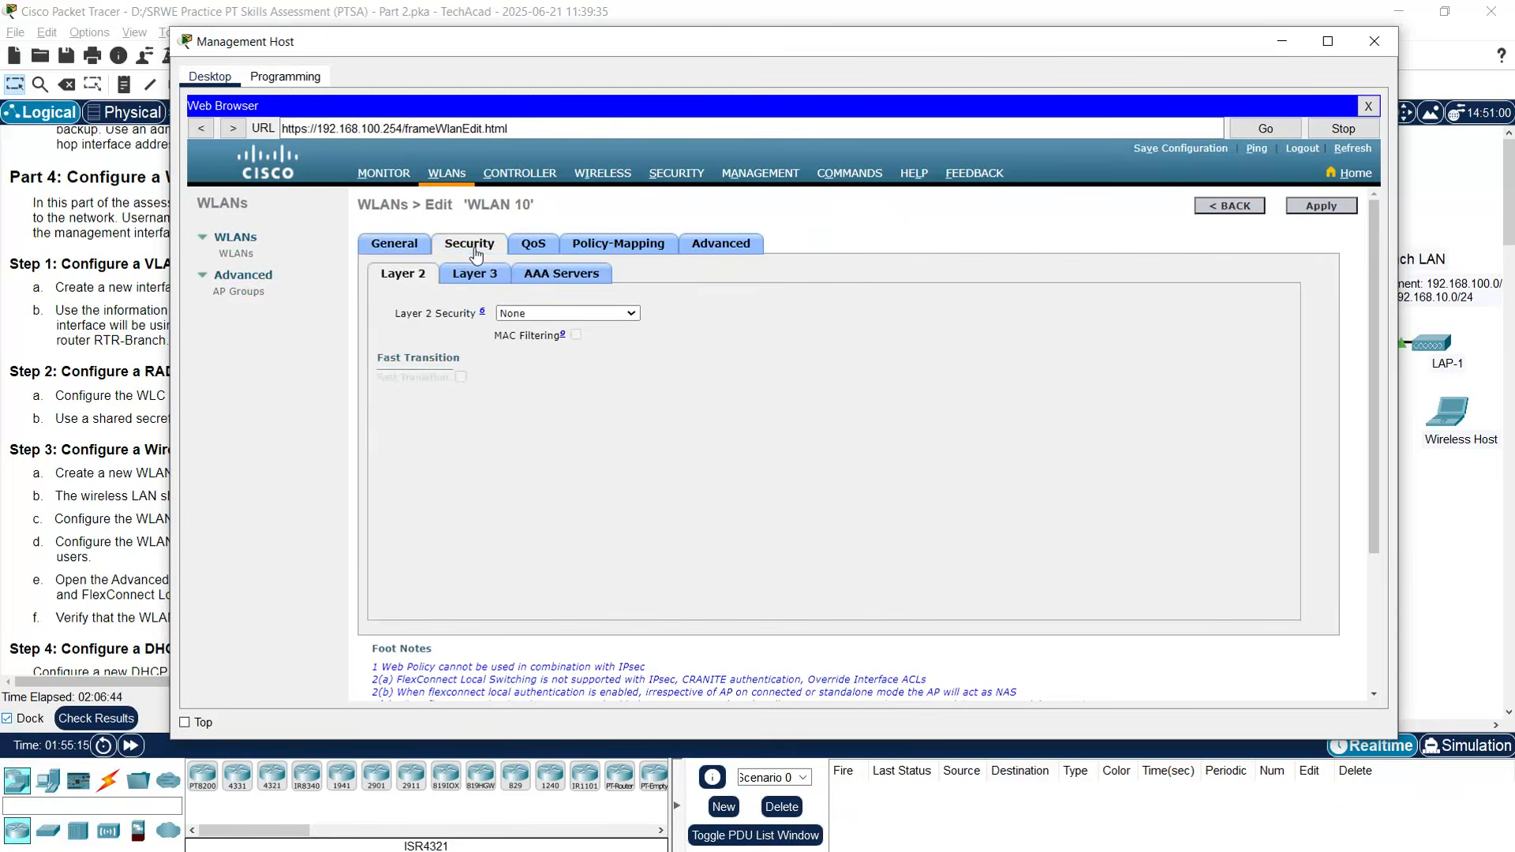
- Set WLAN 10's Layer 2 security to WPA+WPA2 with the WPA2 policy enabled
left_click(518, 314)
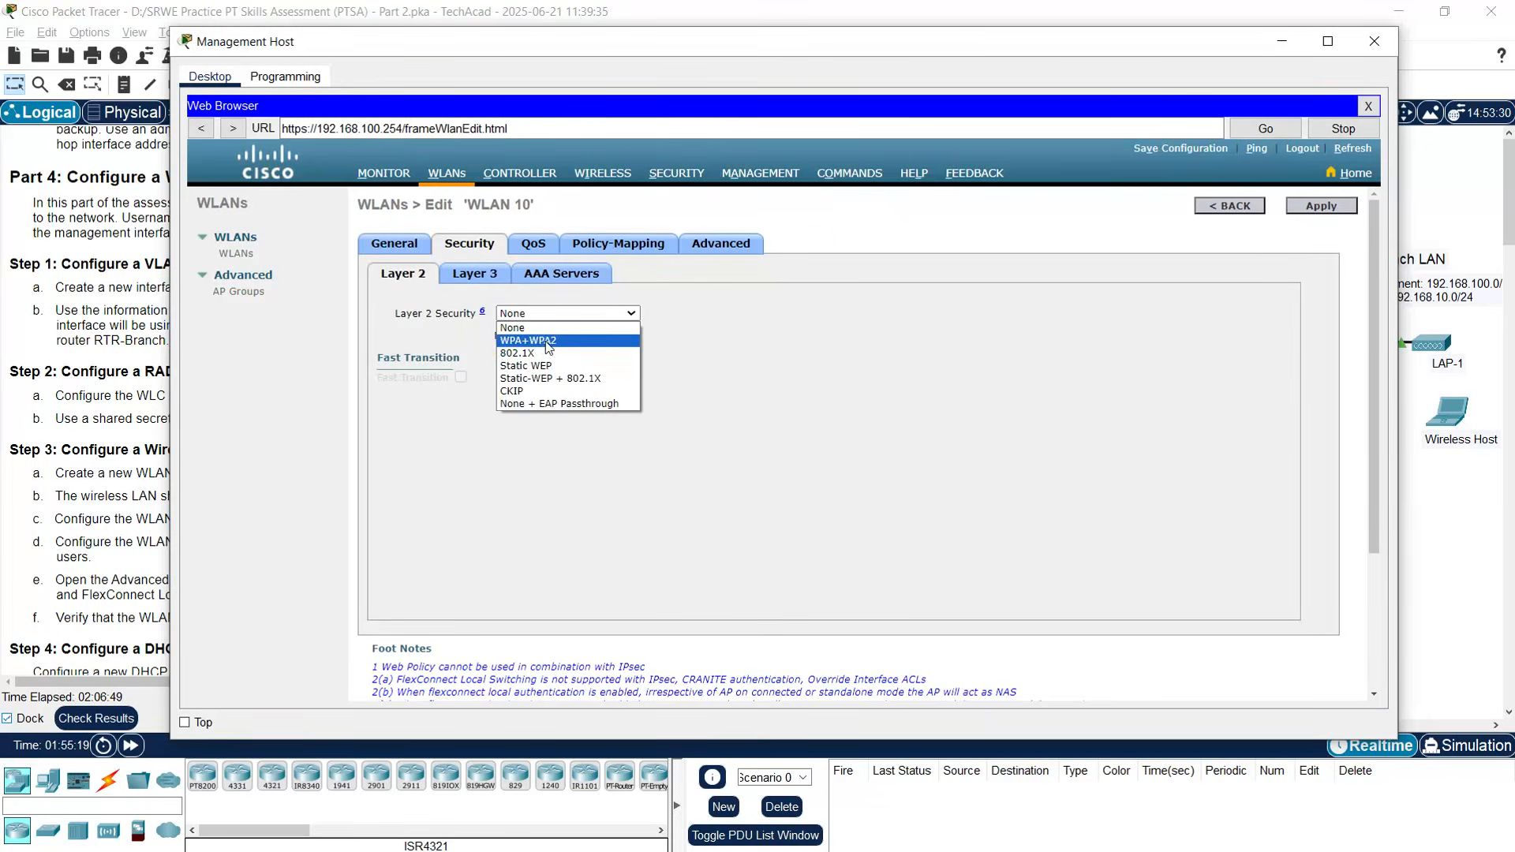
left_click(545, 340)
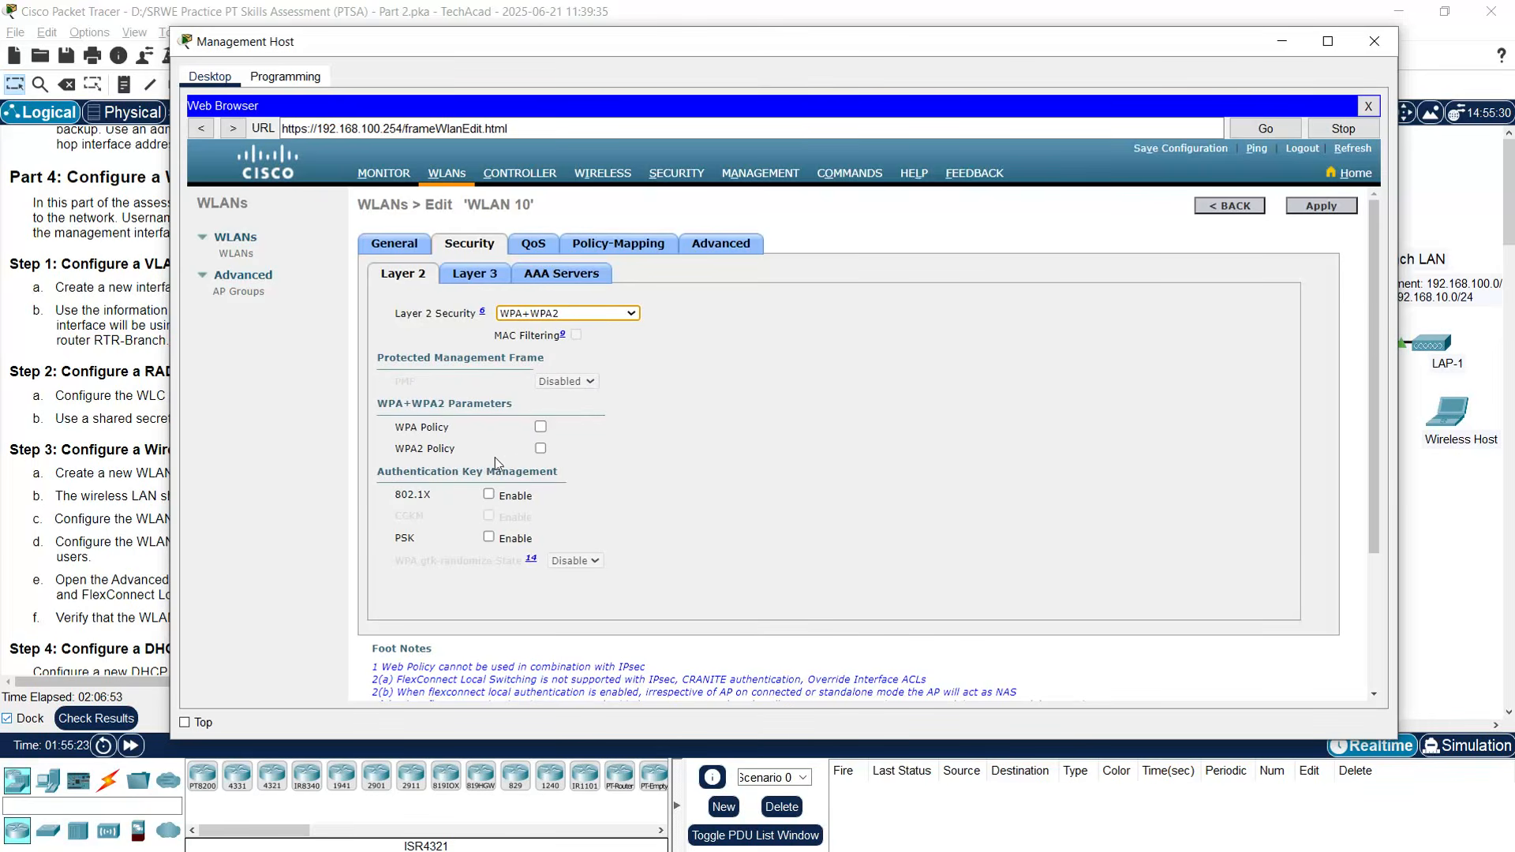
left_click(540, 448)
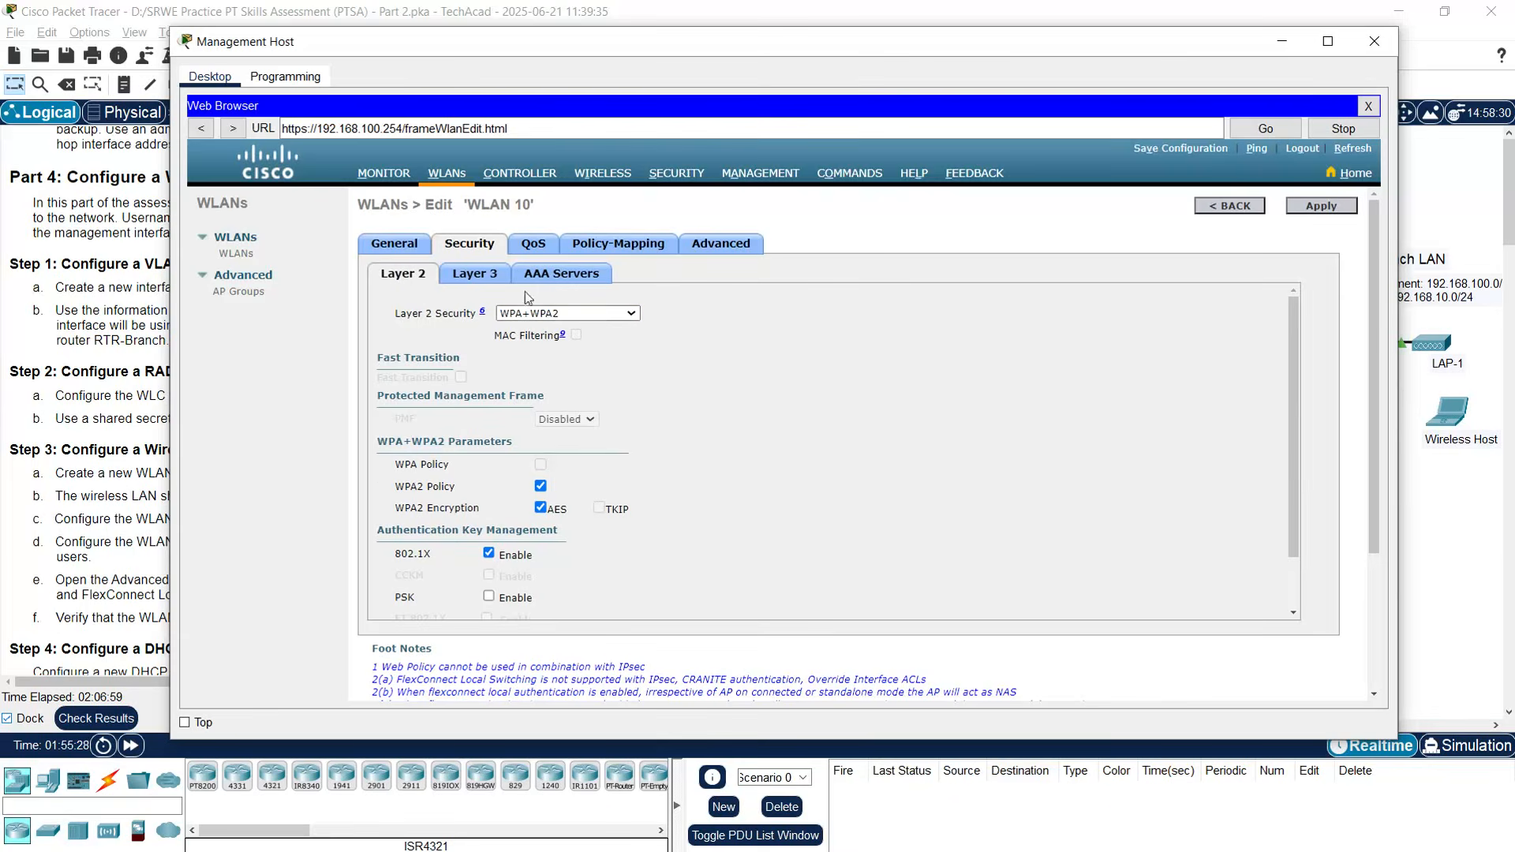
- Set AAA authentication Server 1 to the RADIUS server 172.16.1.100, port 1812
left_click(545, 283)
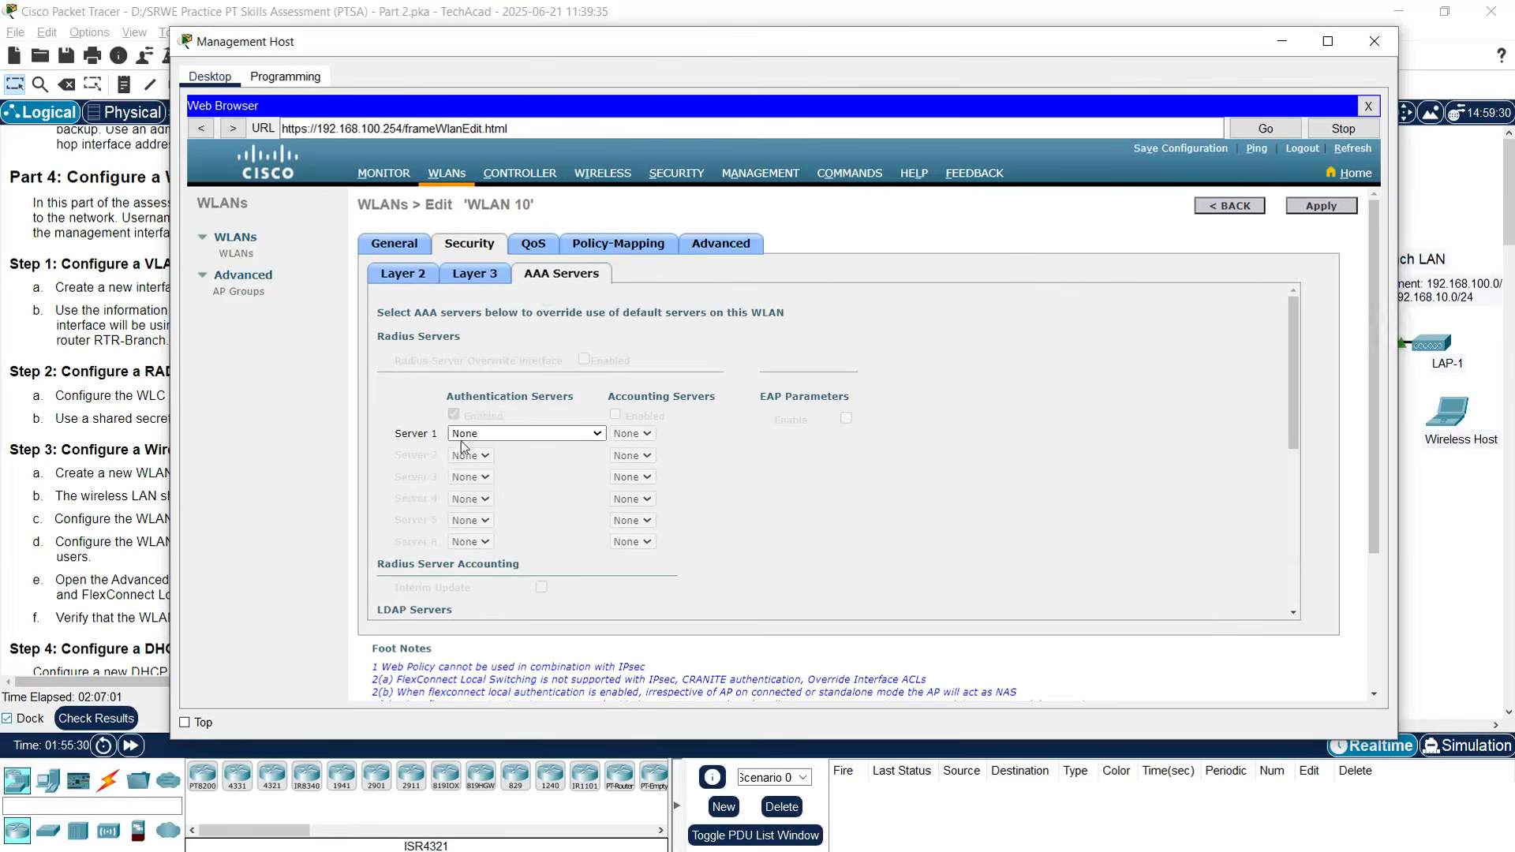
left_click(569, 439)
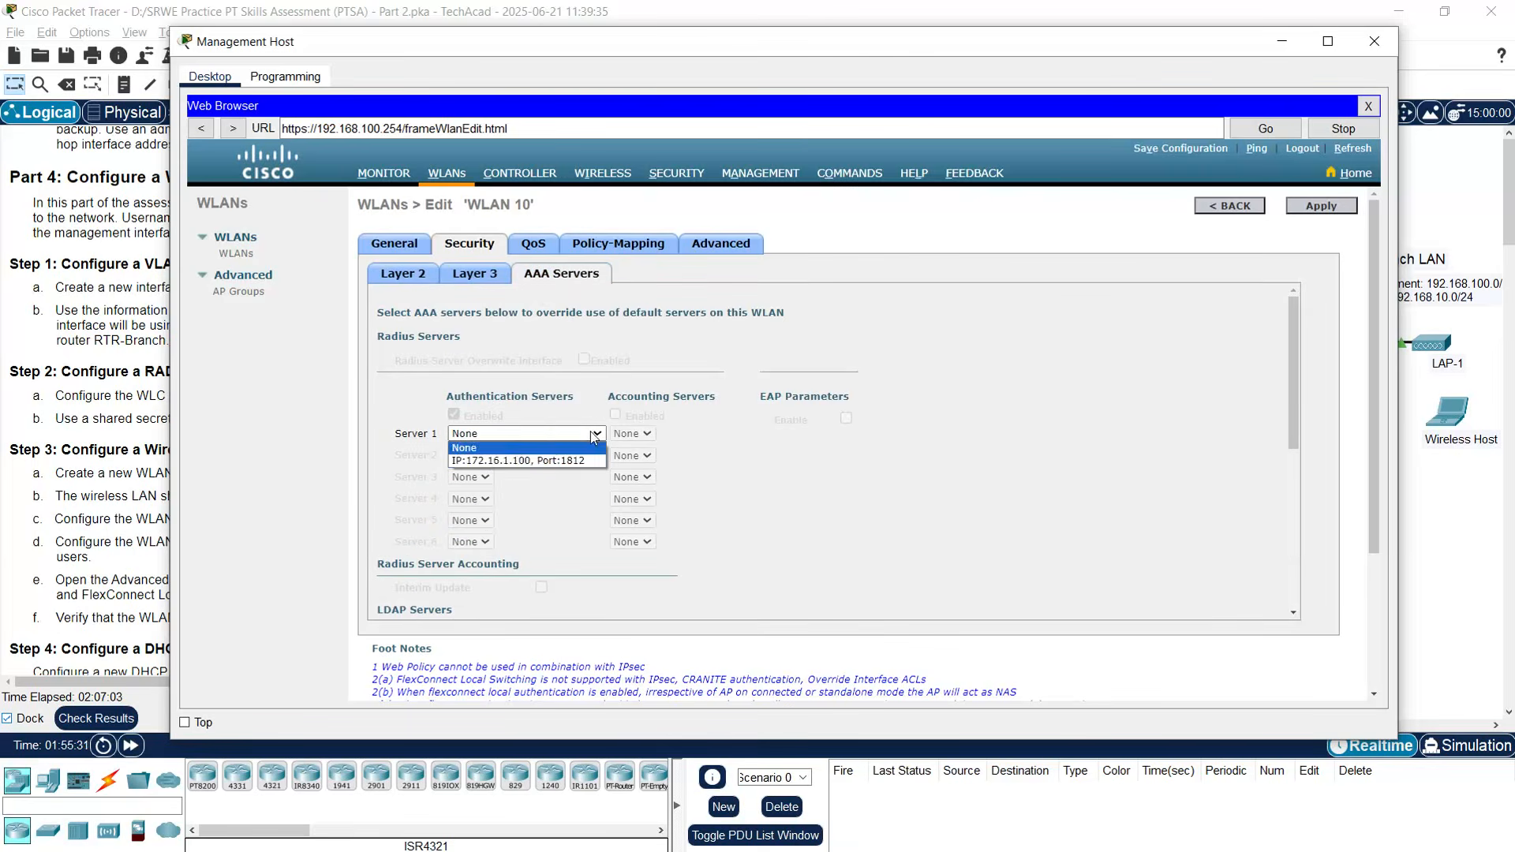
left_click(508, 460)
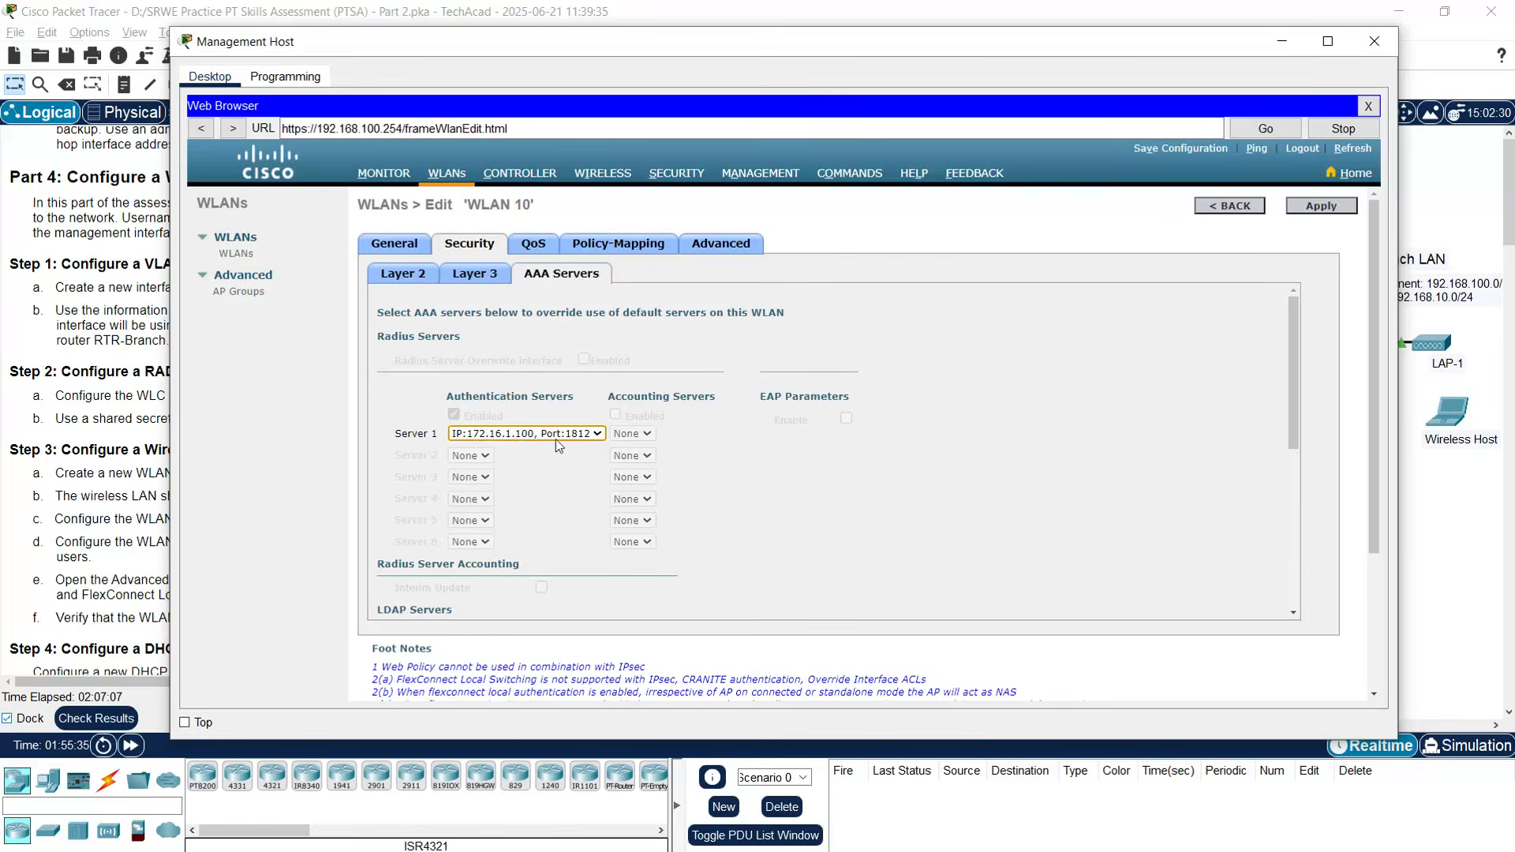
- Turn on FlexConnect Local Switching and FlexConnect Local Auth in WLAN 10's Advanced settings
left_click(702, 251)
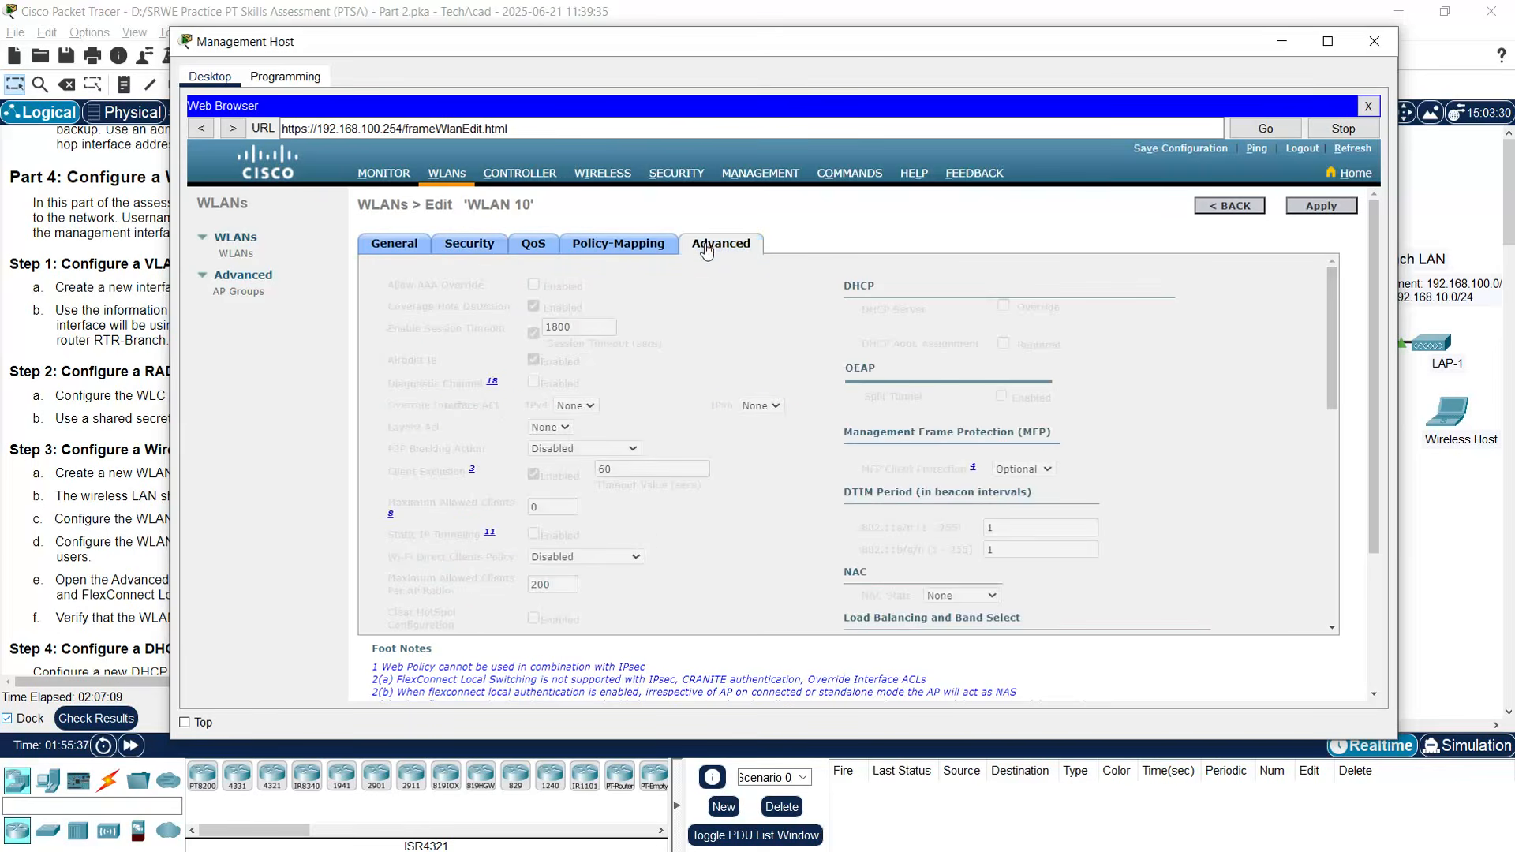
left_click_drag(1330, 324, 1318, 478)
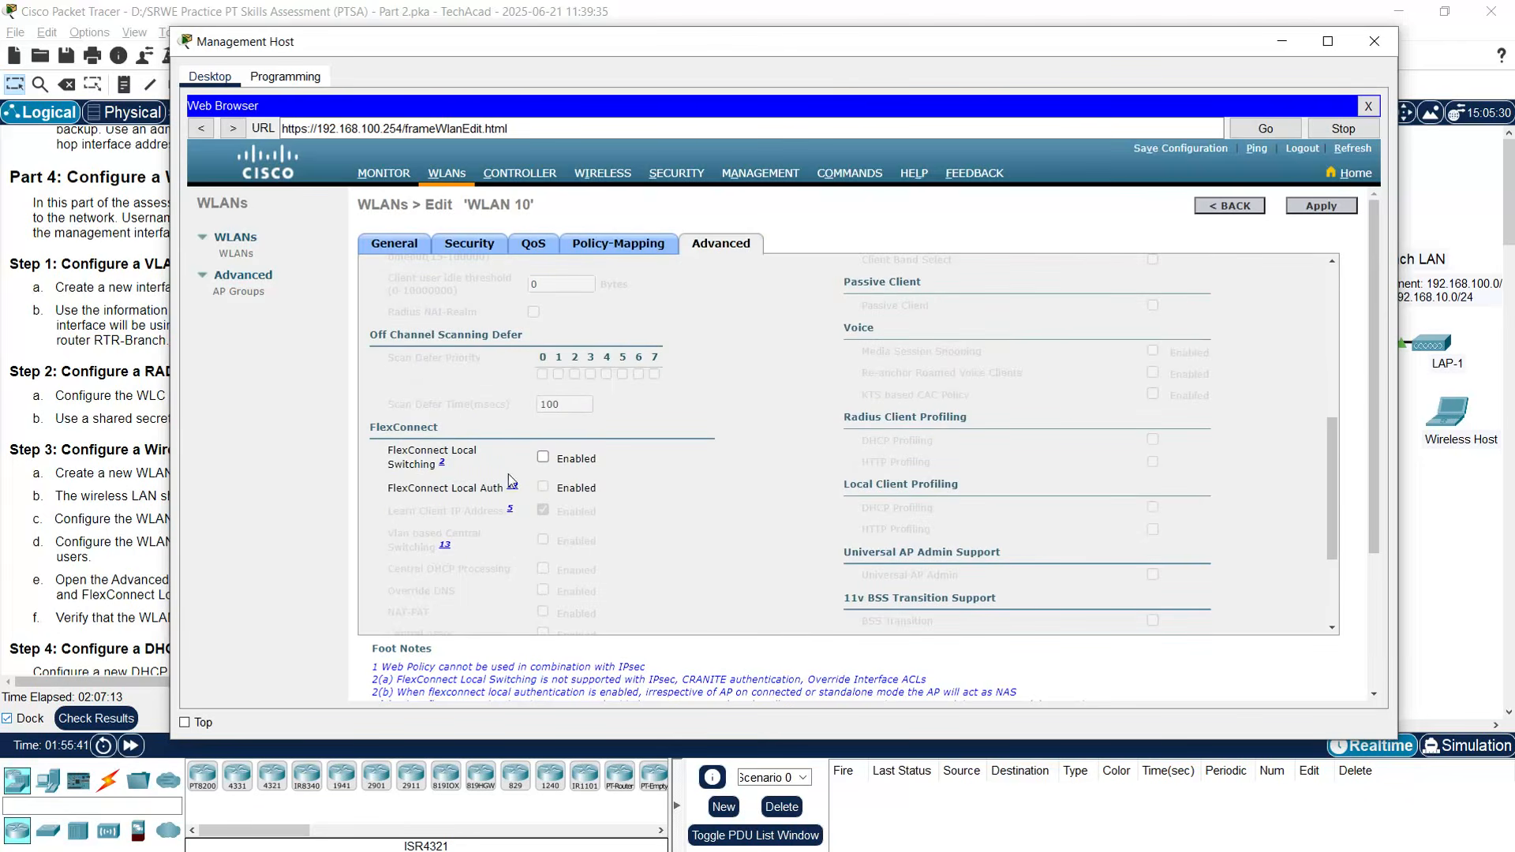
left_click(542, 459)
left_click(543, 487)
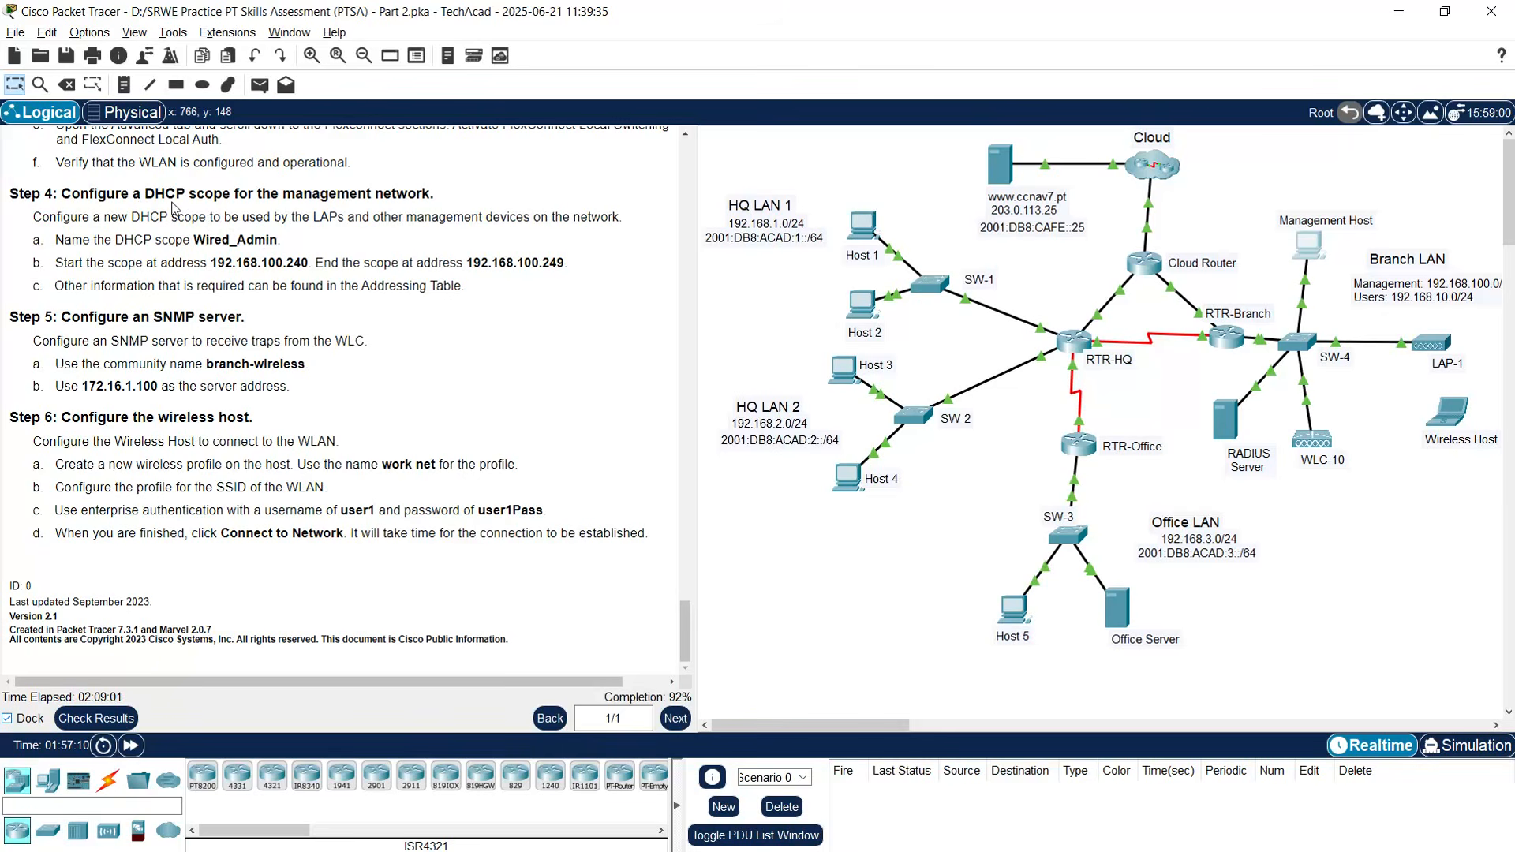
left_click(1310, 247)
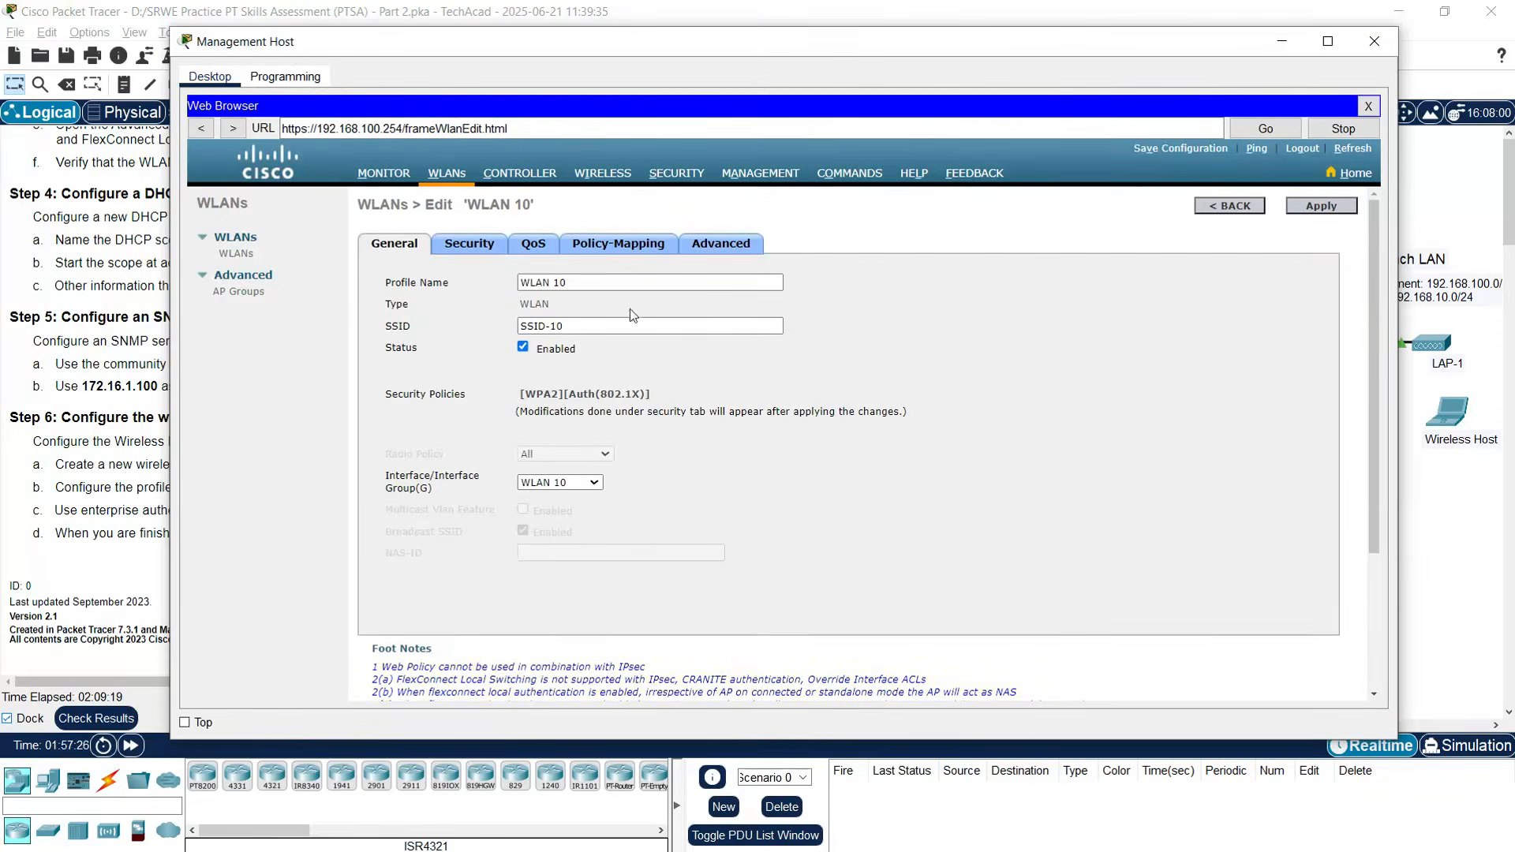
- Go to Controller > Internal DHCP Server > DHCP Scope and start a new scope
left_click(527, 181)
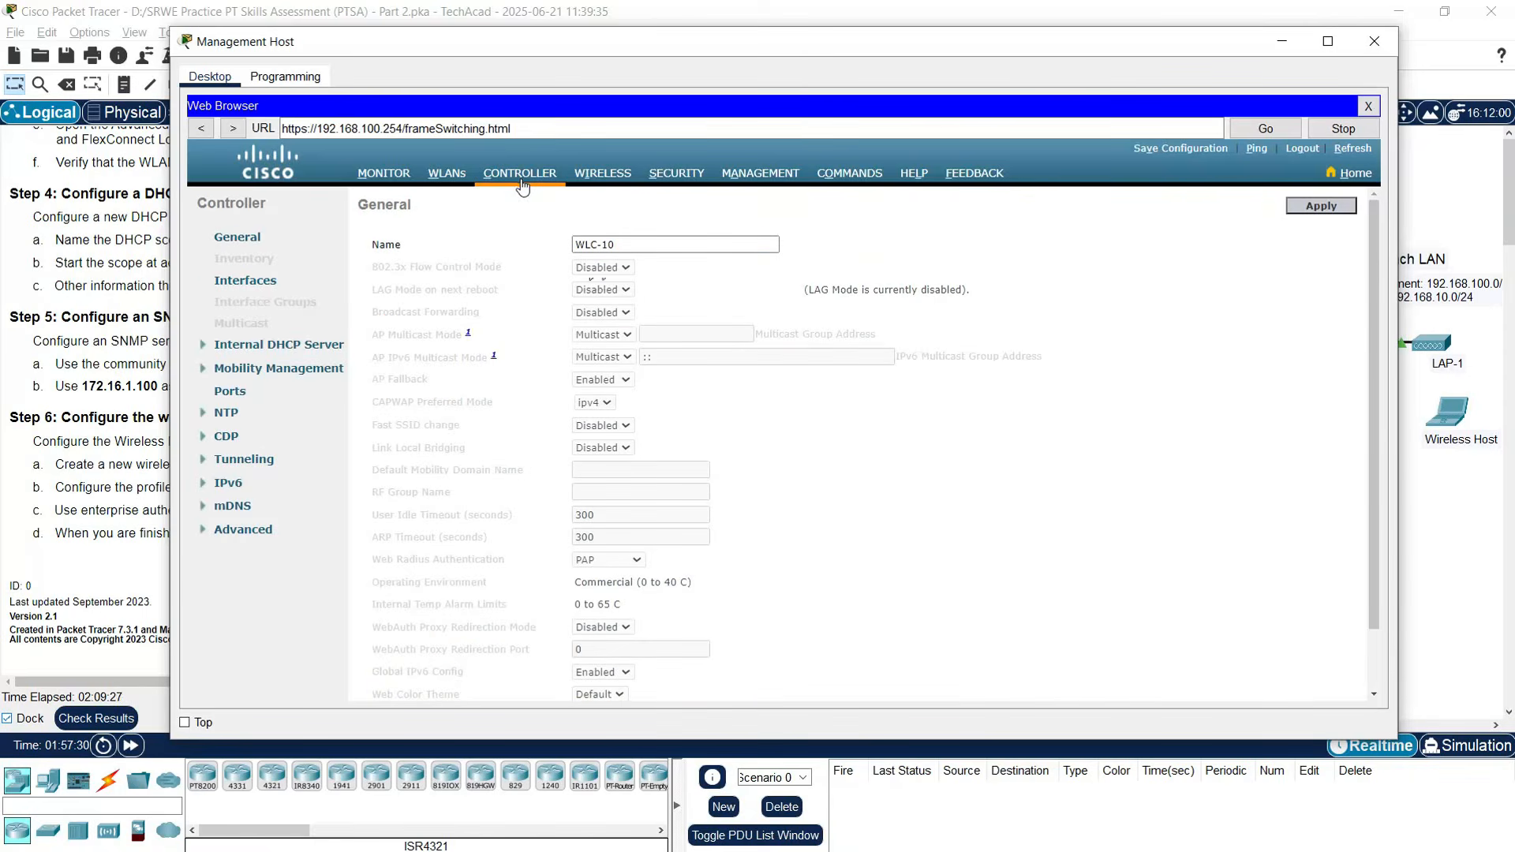
left_click(270, 345)
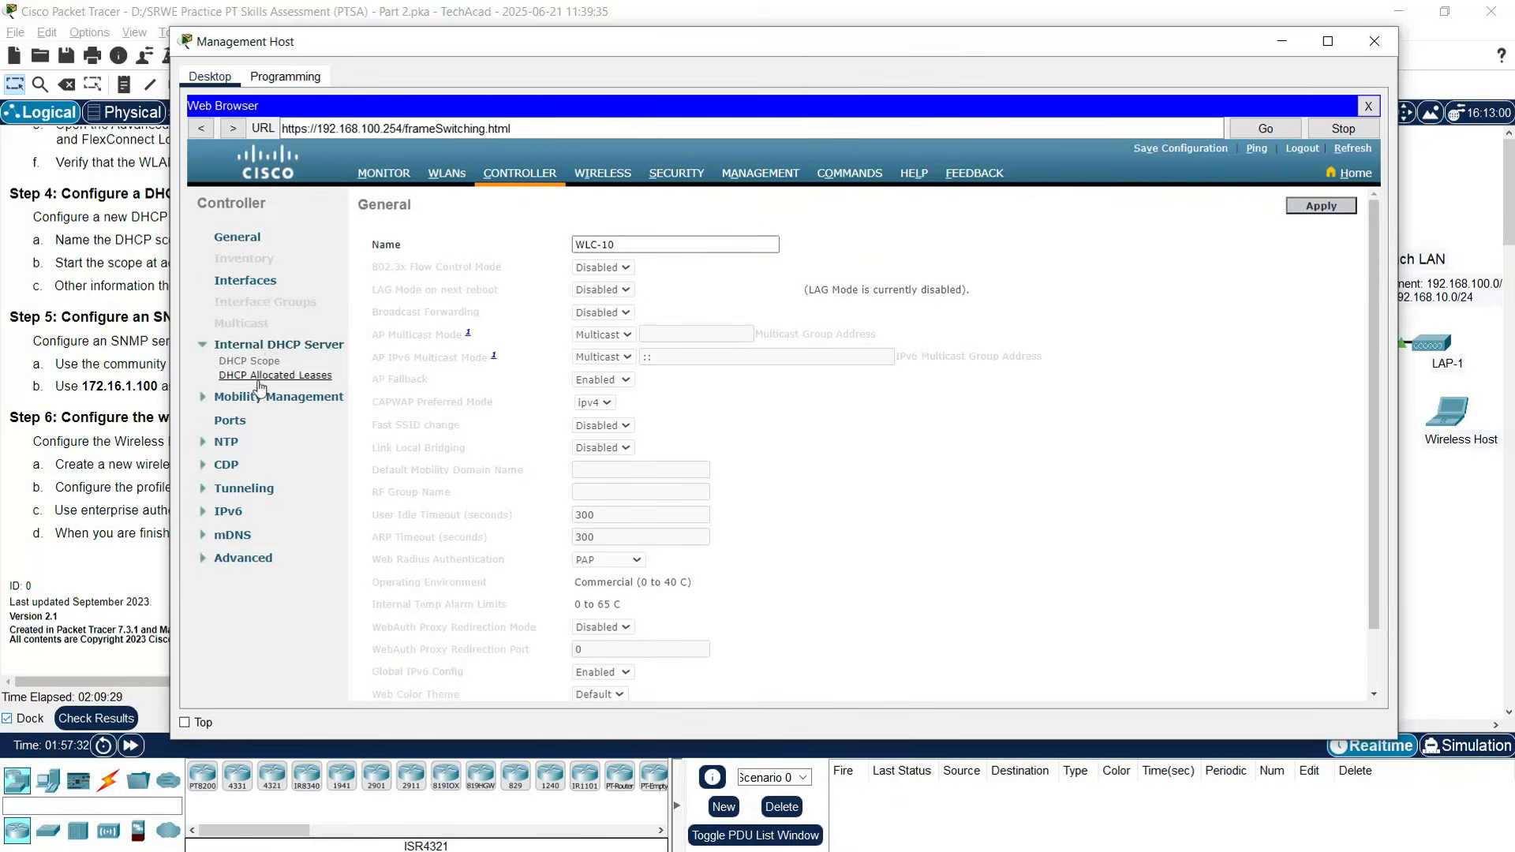
left_click(263, 363)
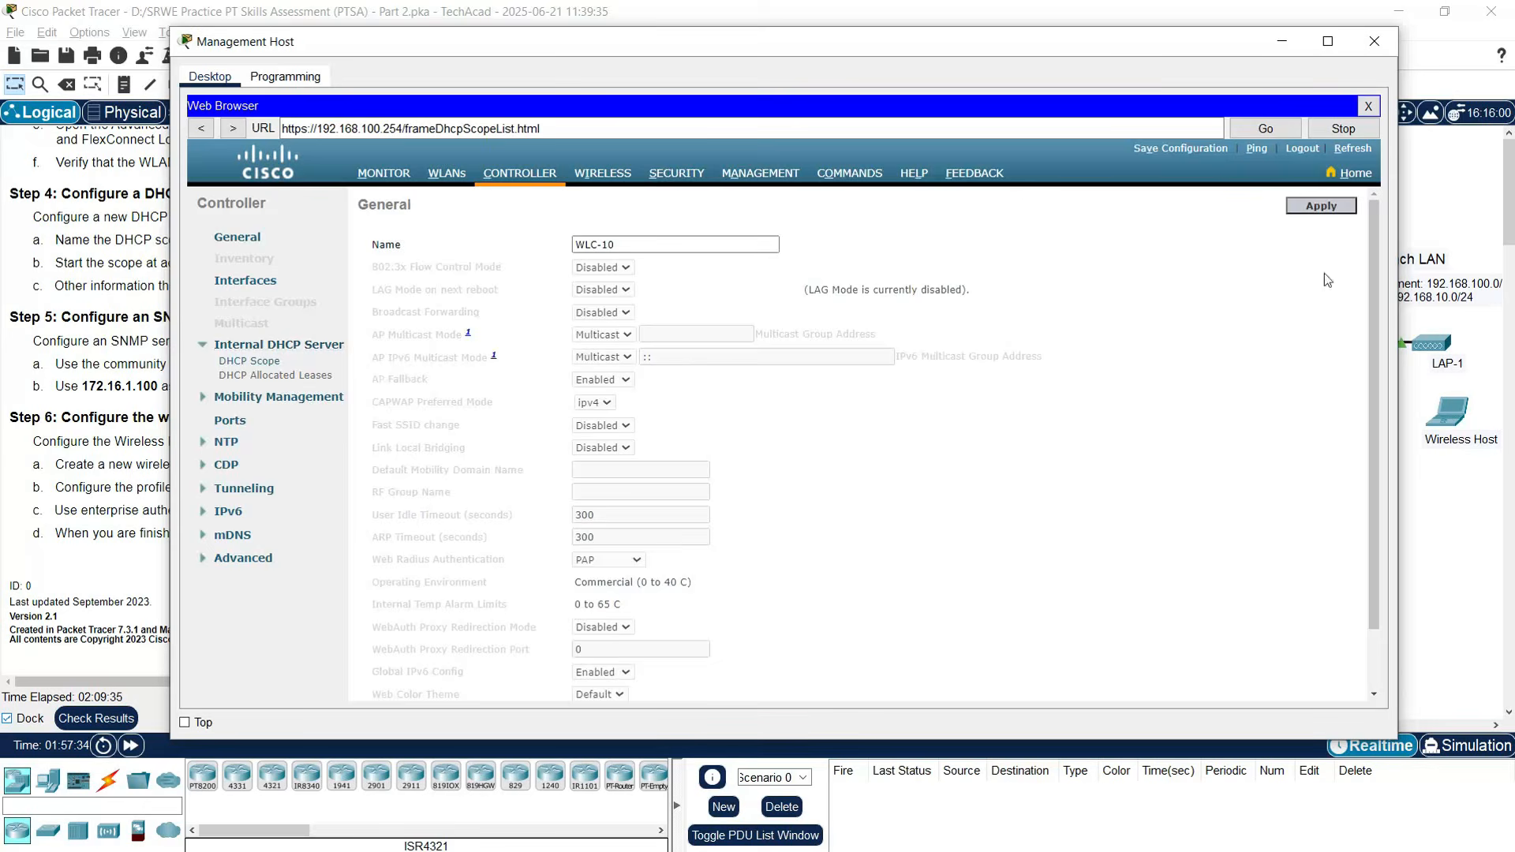
left_click(1058, 209)
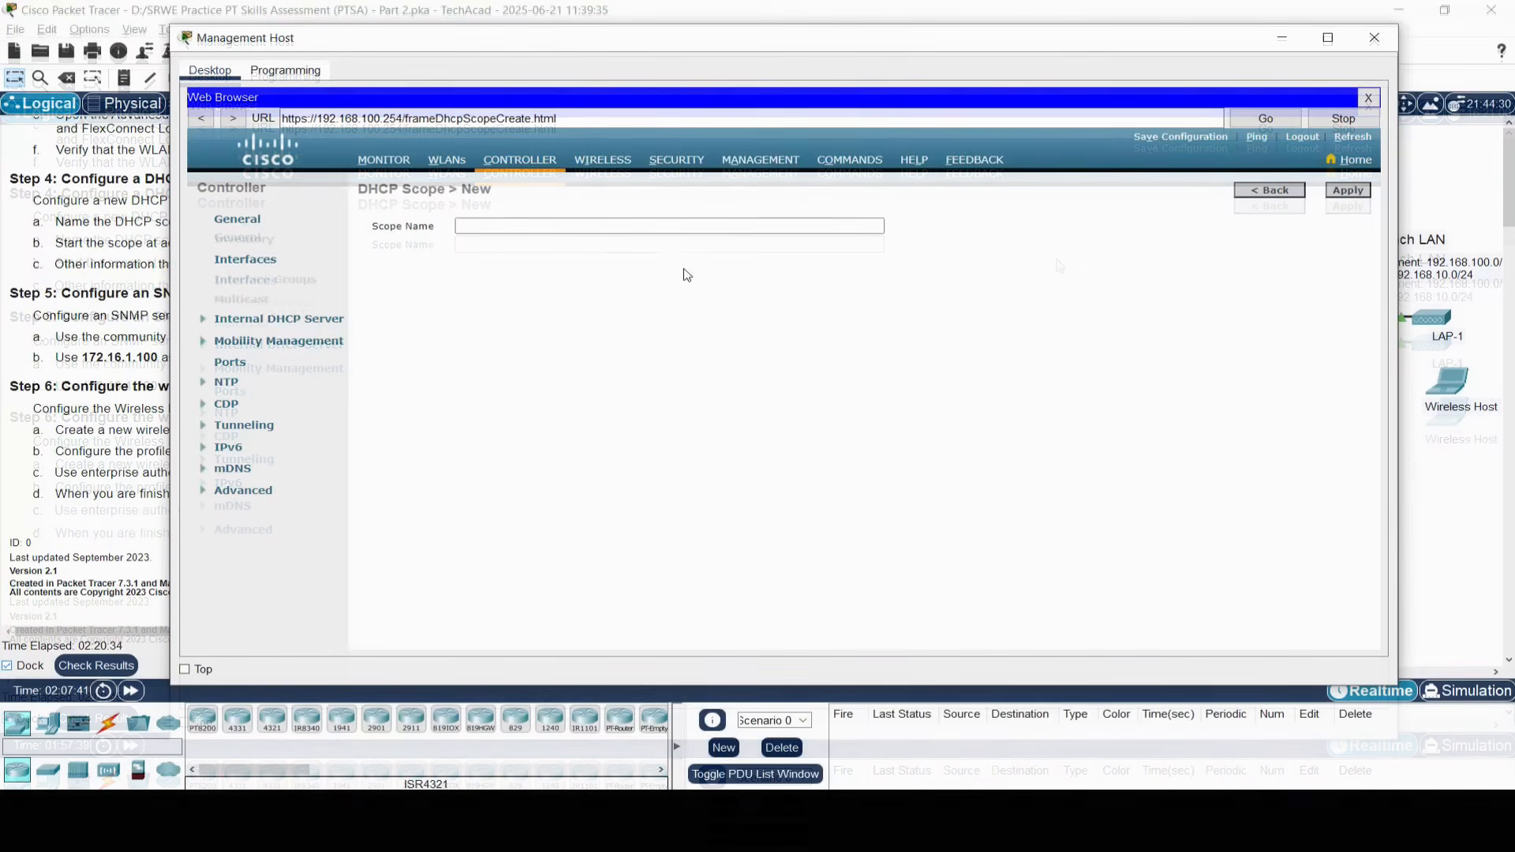
- Name the new DHCP scope 'Wired_Admin' and apply it
left_click(628, 225)
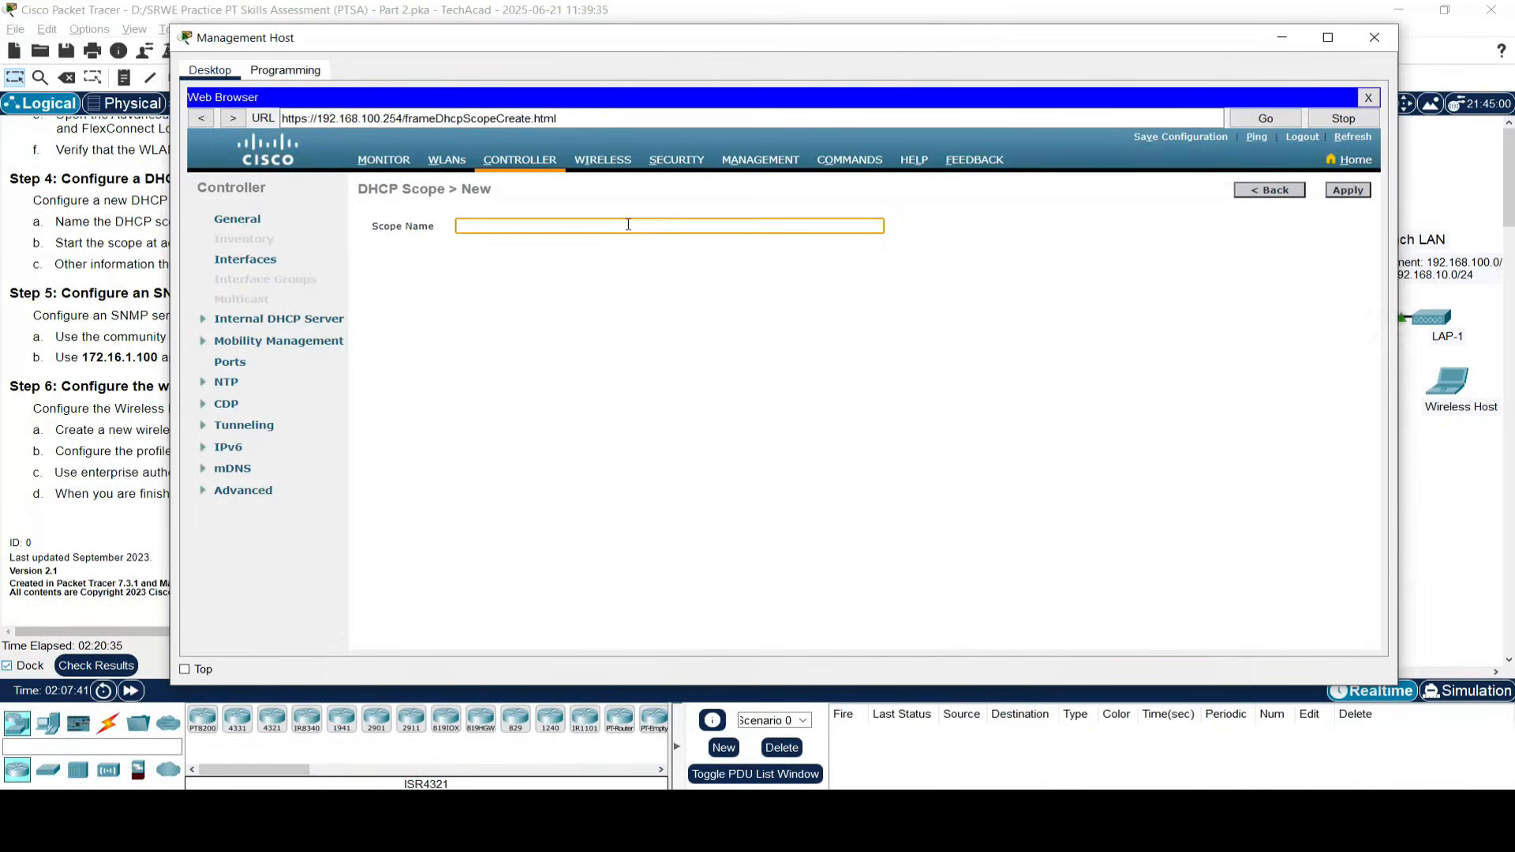
type("Wired")
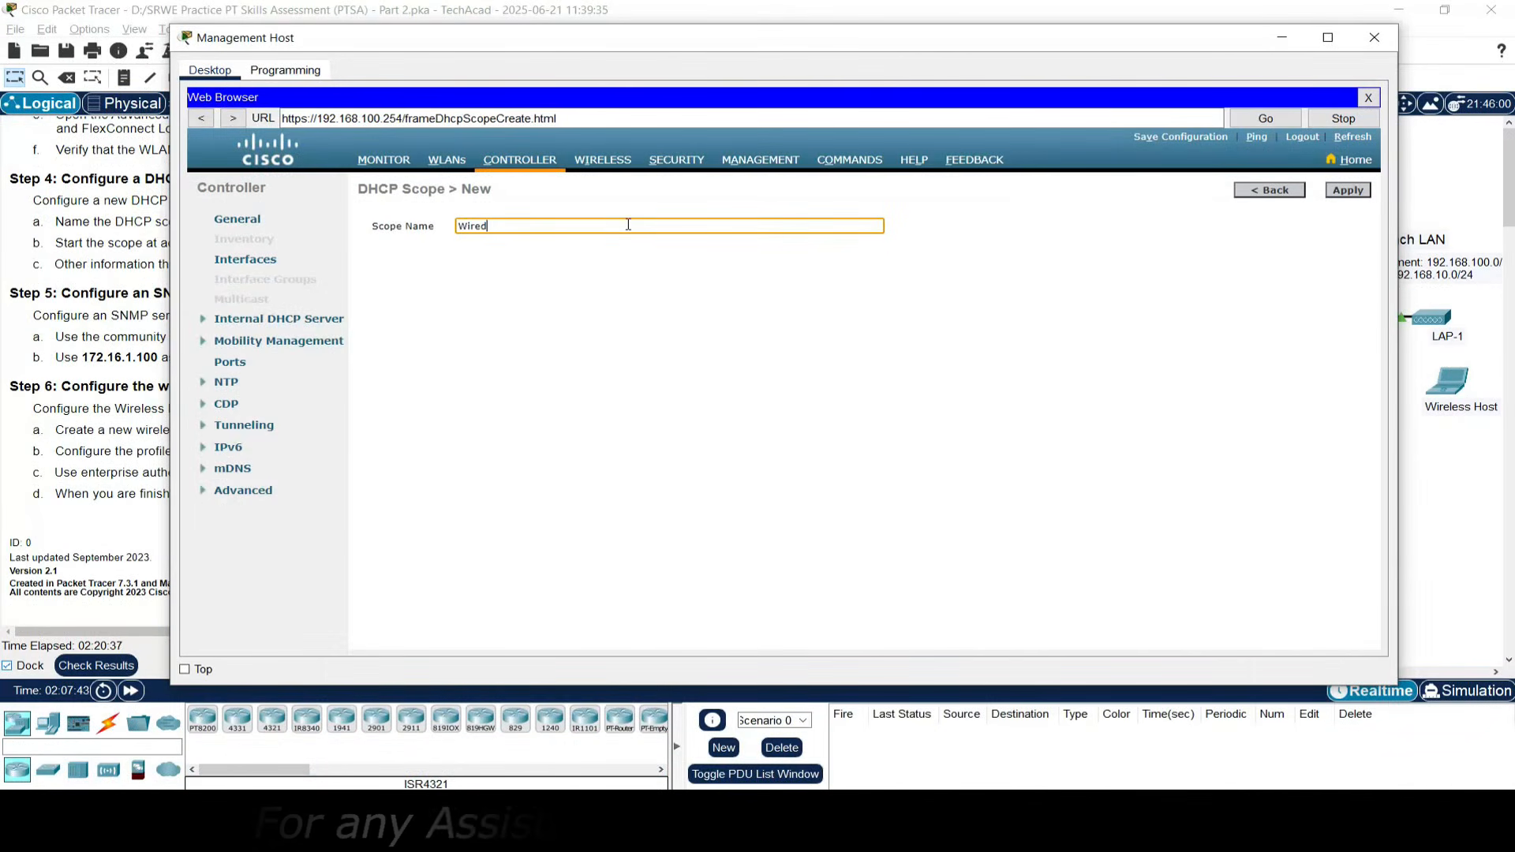
type("_Admin")
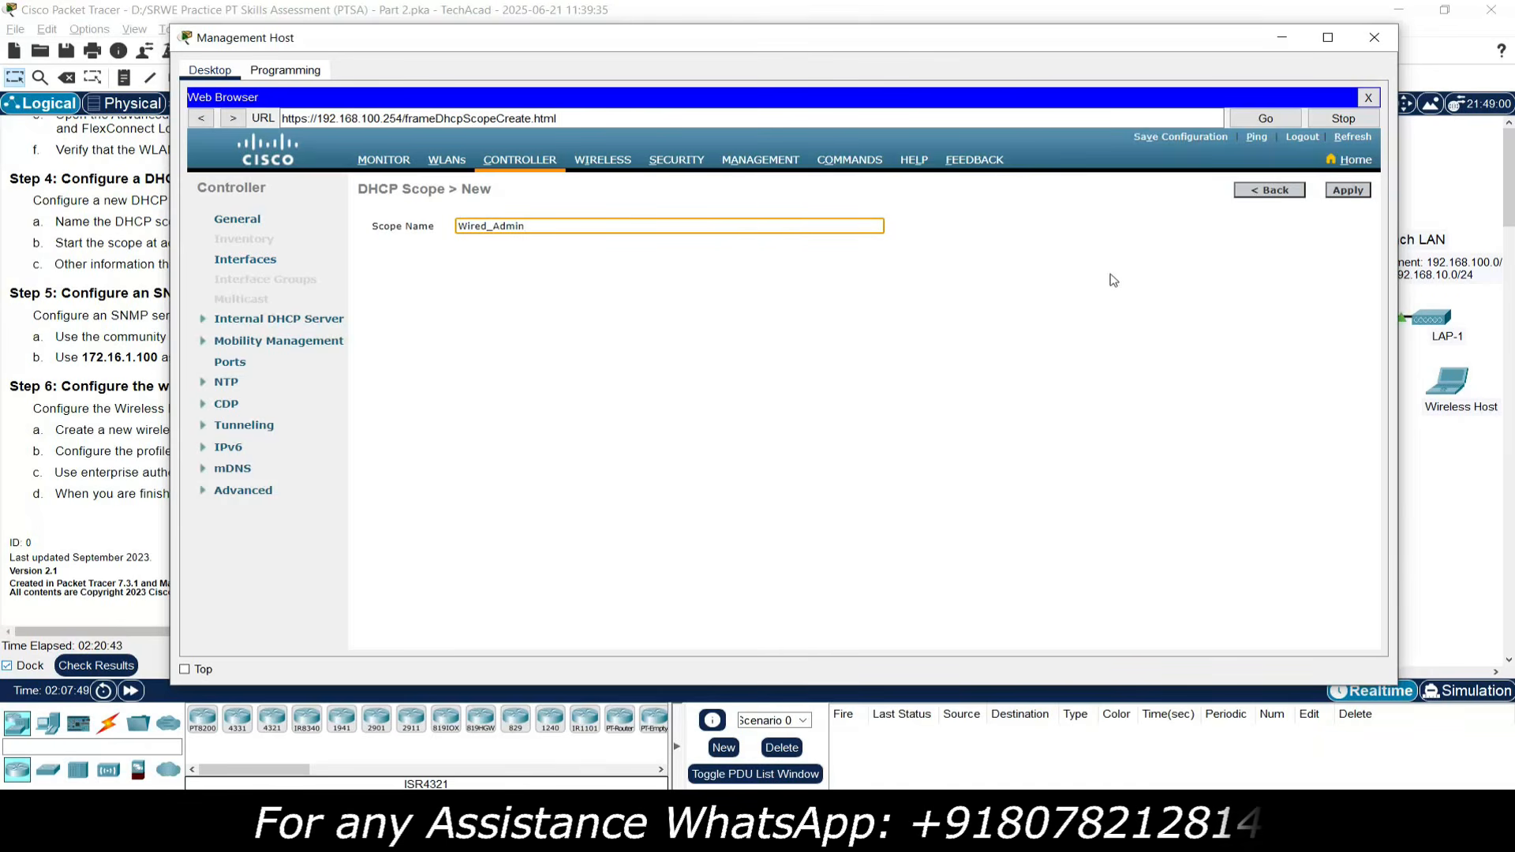
left_click(1349, 193)
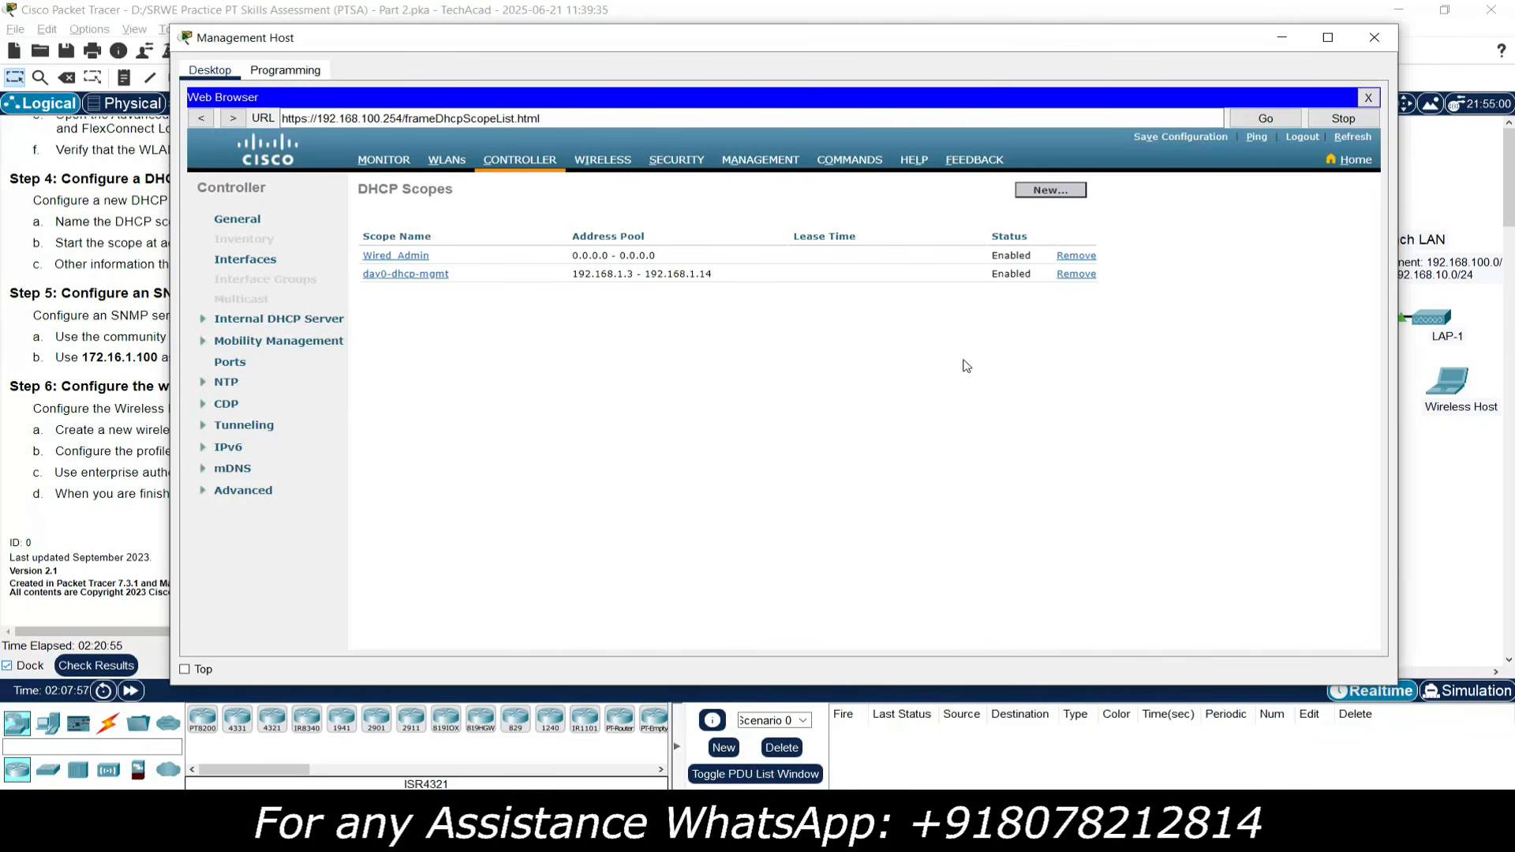
- Open Wired_Admin and enter the pool 192.168.100.240 to 192.168.100.249
left_click(399, 259)
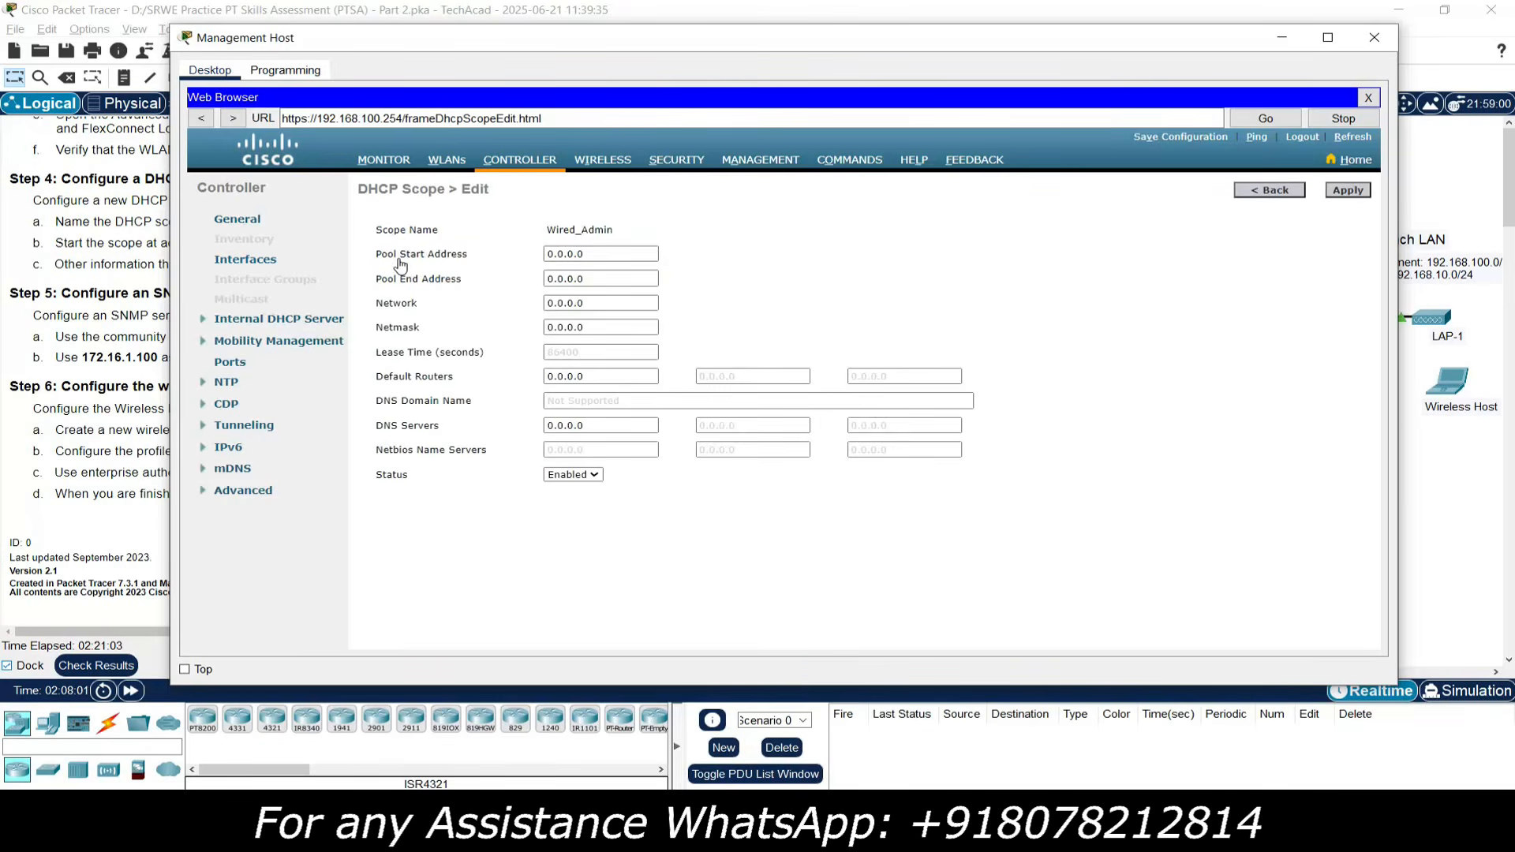
left_click(603, 254)
type("192.168.")
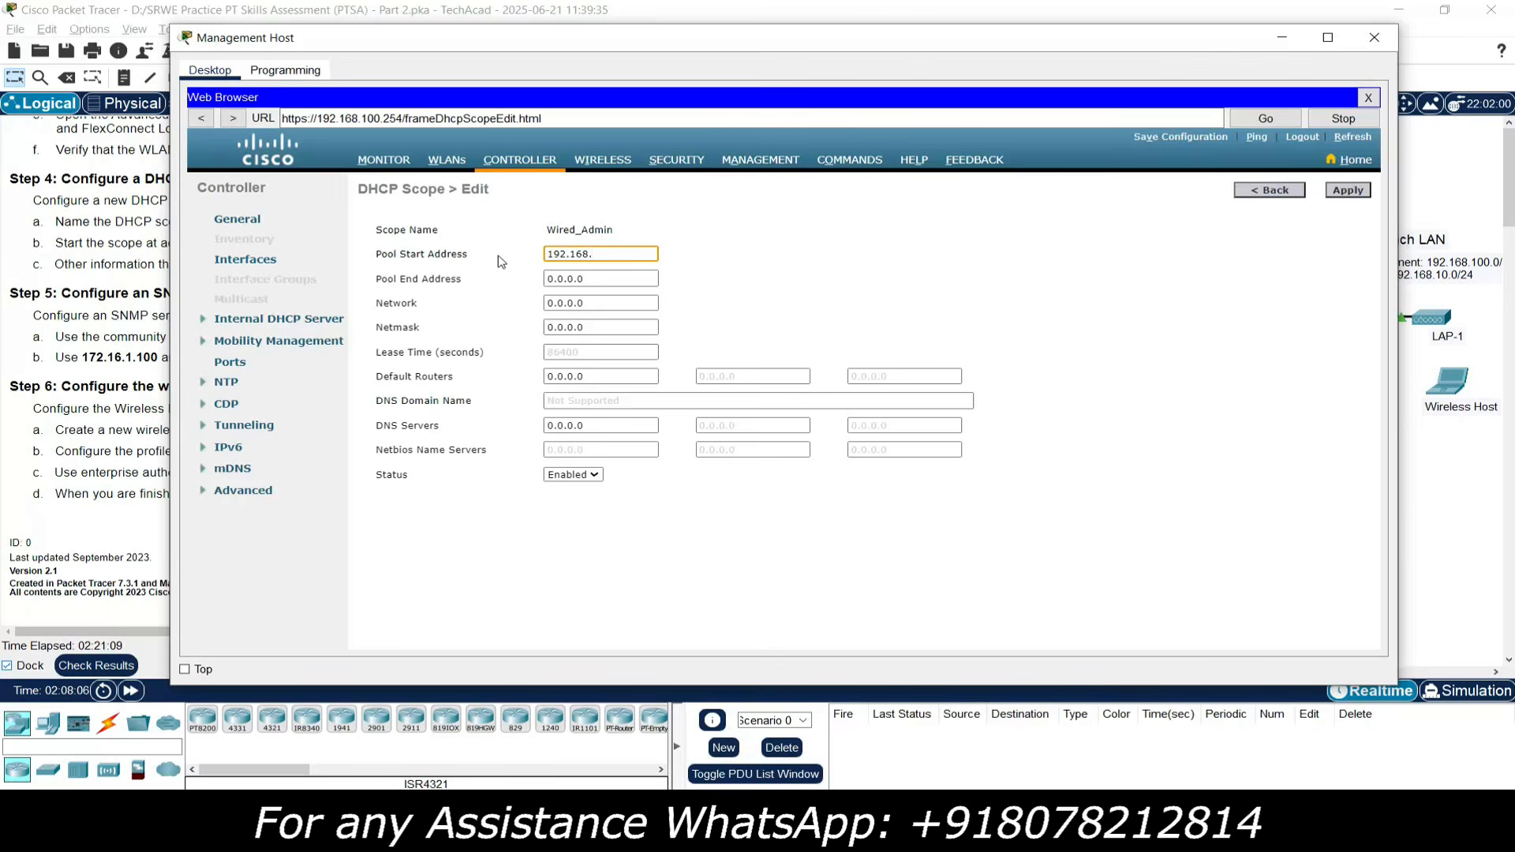
type("100.240")
left_click_drag(651, 253, 526, 283)
type("192.168.100.240")
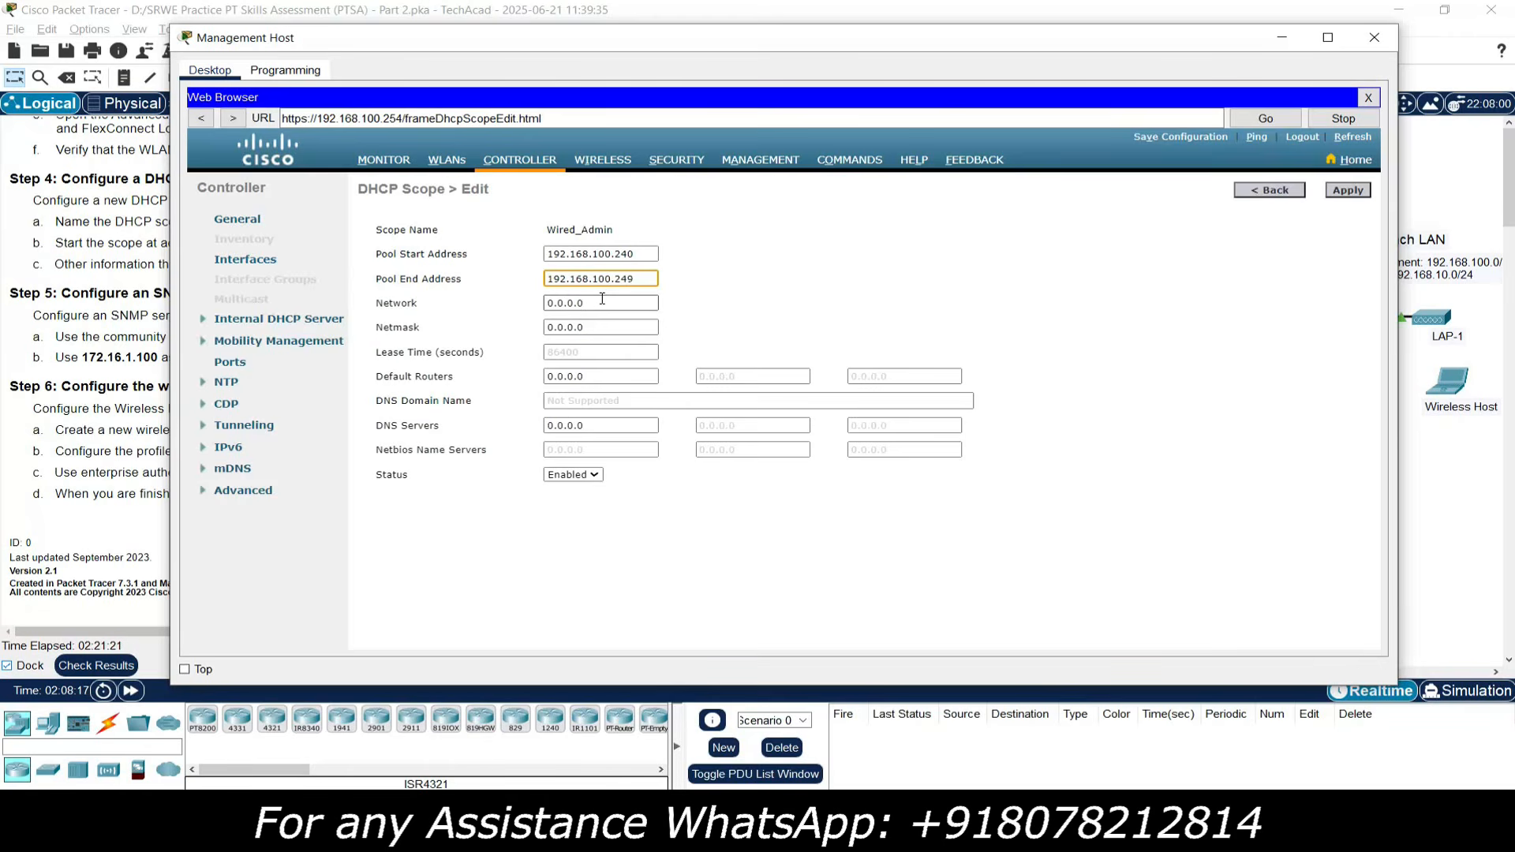
- Enter network 192.168.100.0 and begin the netmask 255.255.255.0
left_click_drag(602, 299, 525, 306)
type("192.168.100.240")
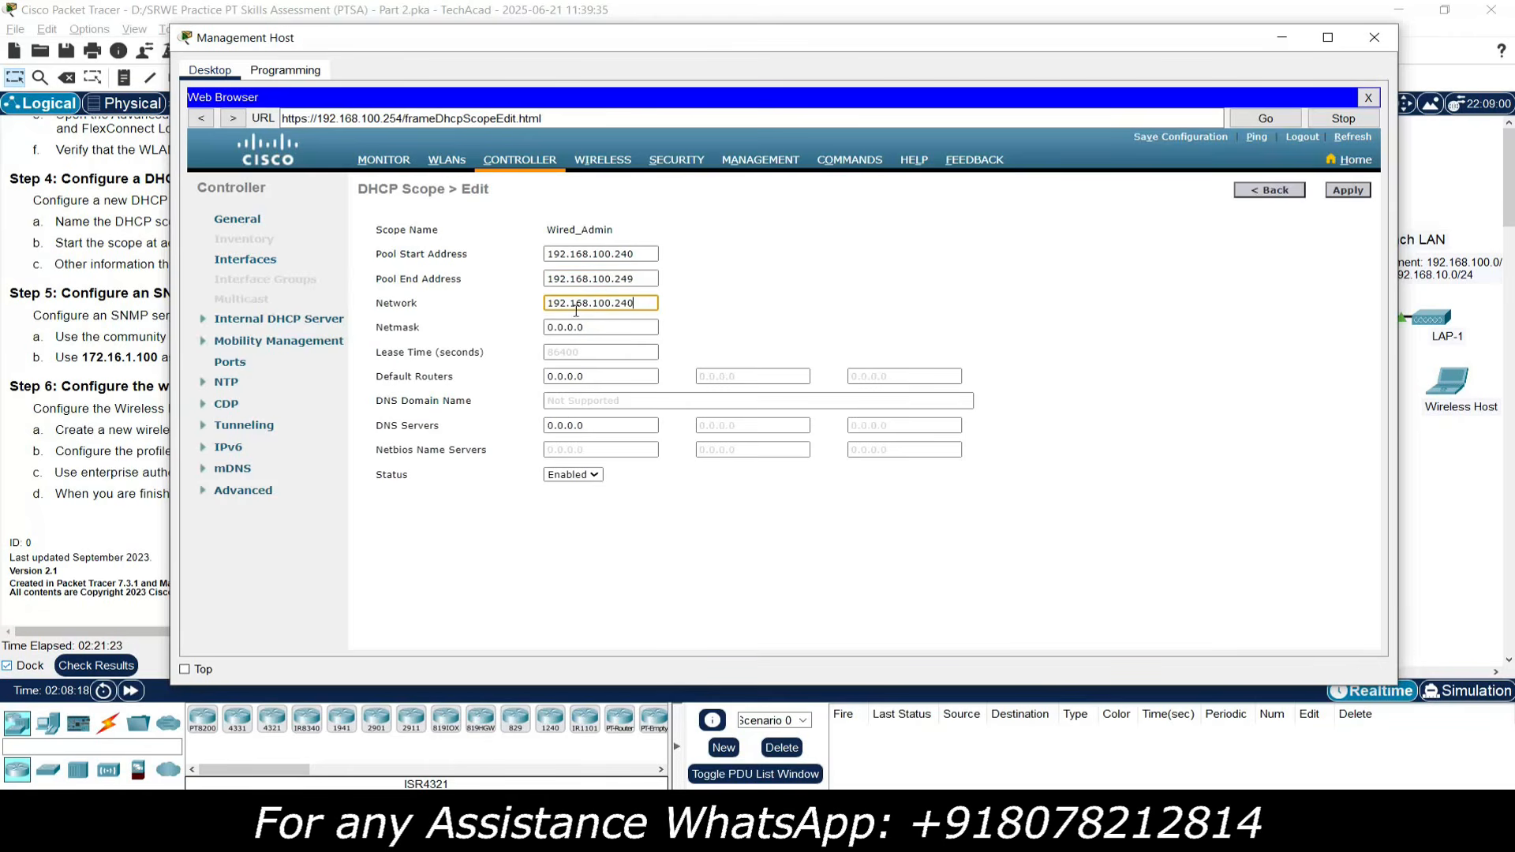
key("BackSpace")
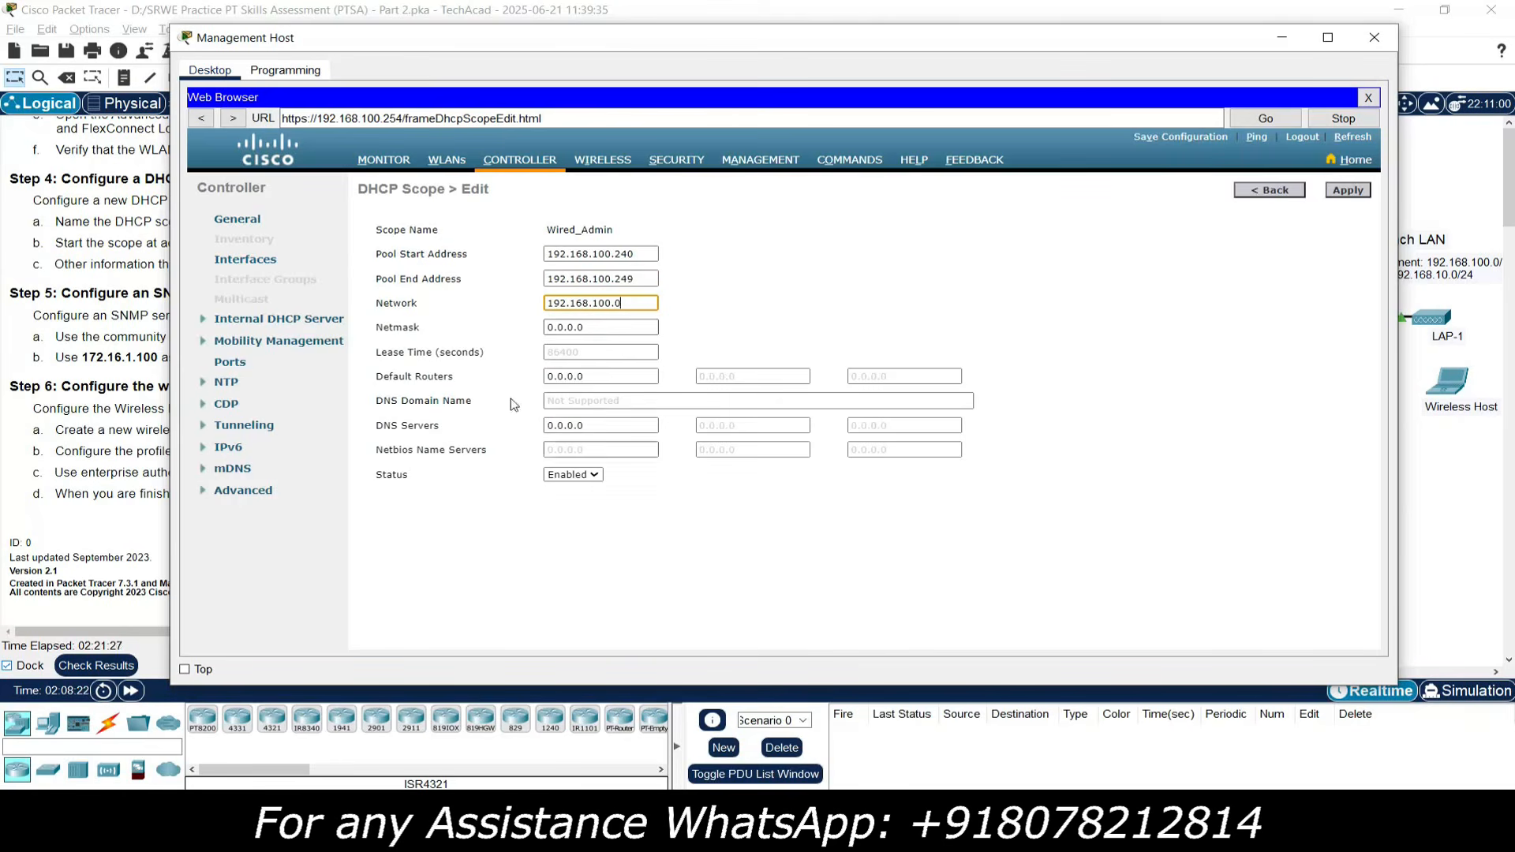
left_click_drag(651, 327, 544, 332)
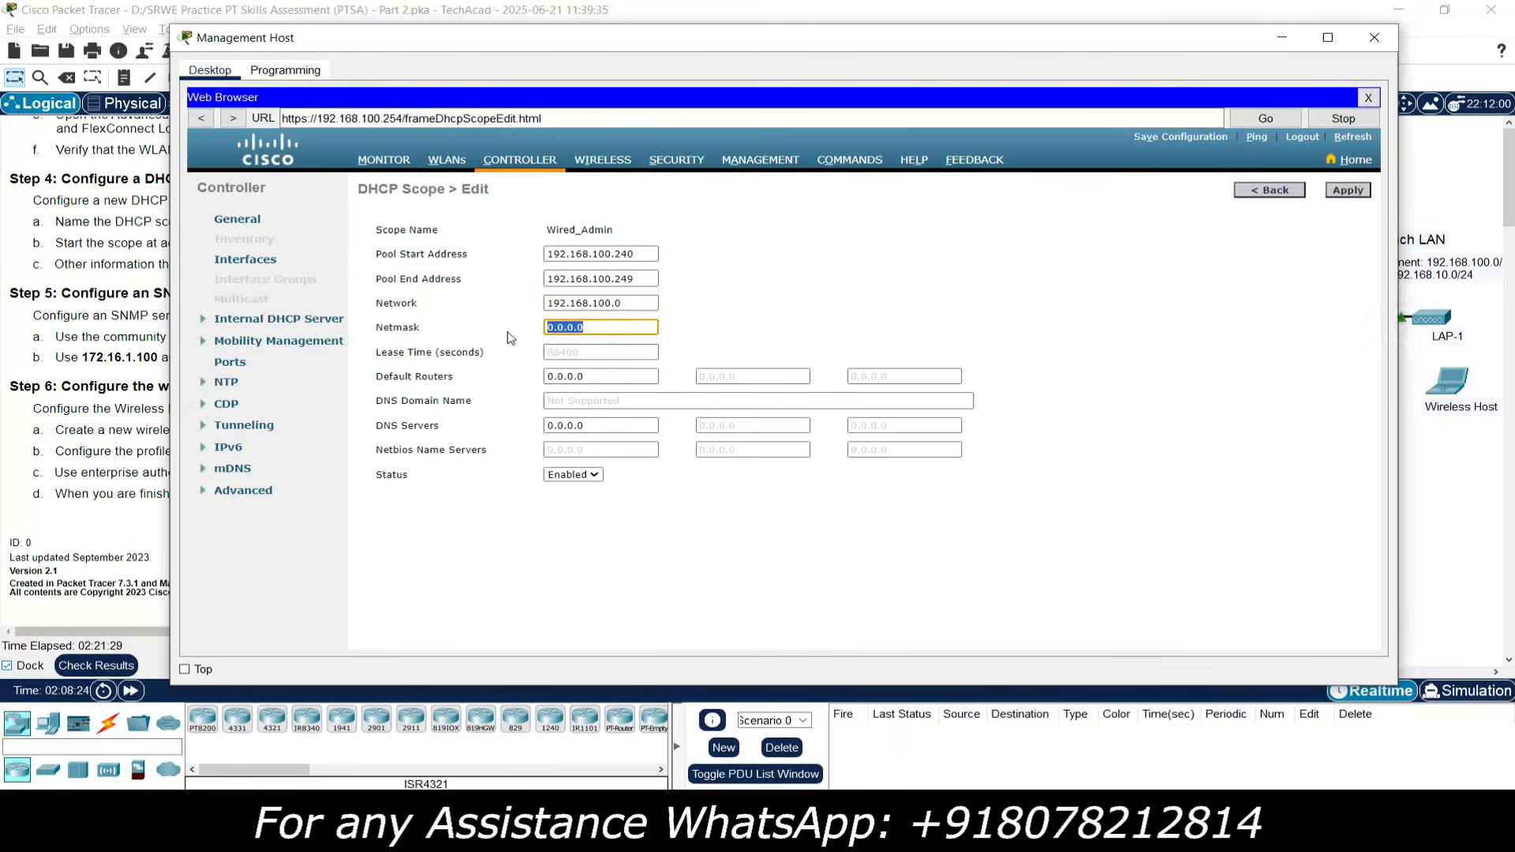
type("255.255.255.0")
- Check the topology, then return to the Wired_Admin DHCP Scope edit page in the Management Host
left_click(1427, 496)
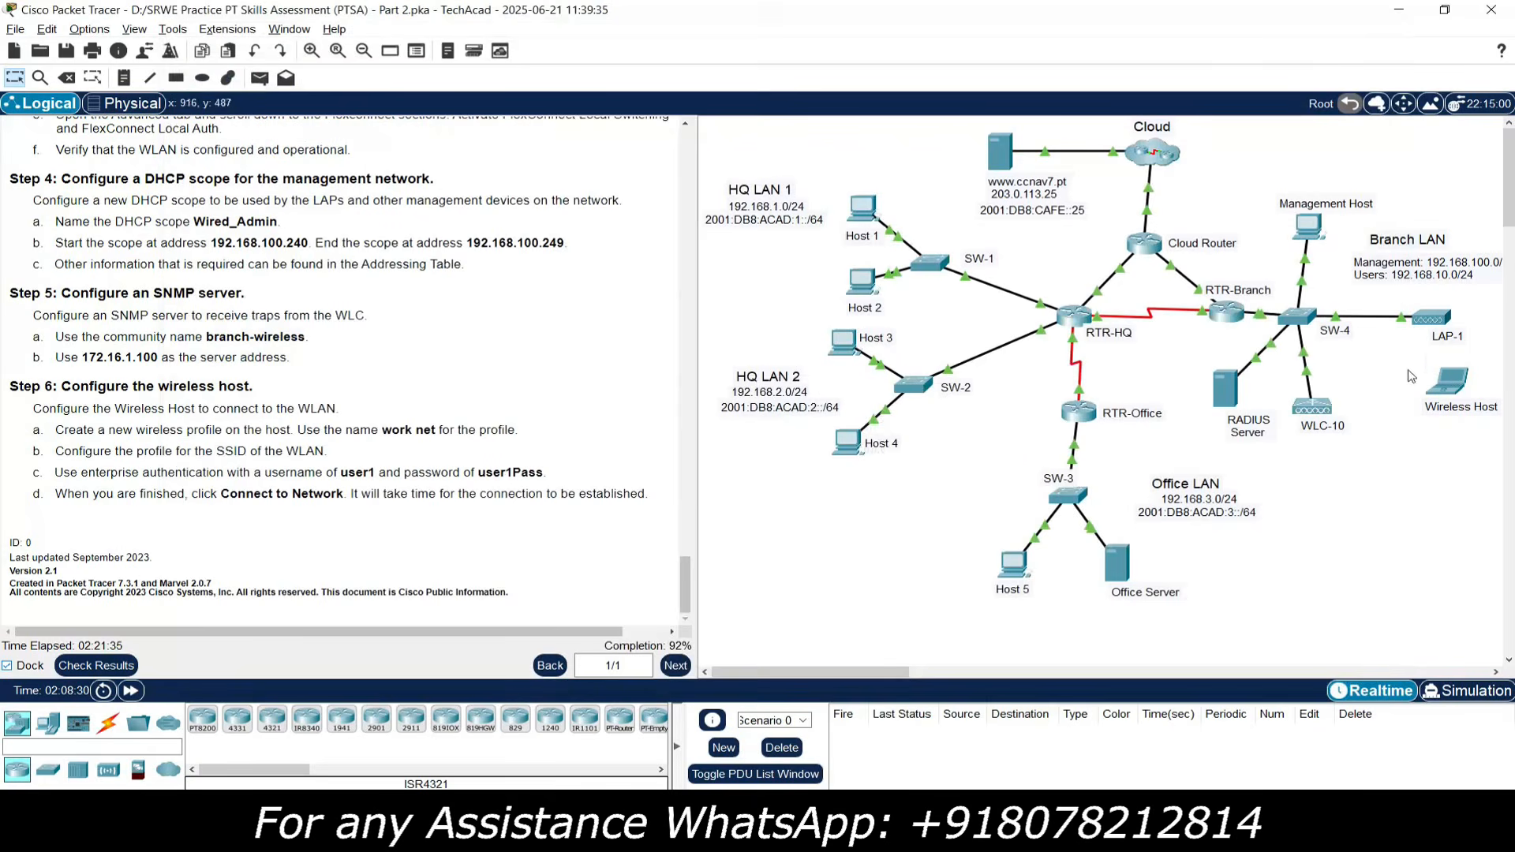
scroll(1263, 323, "right", 3)
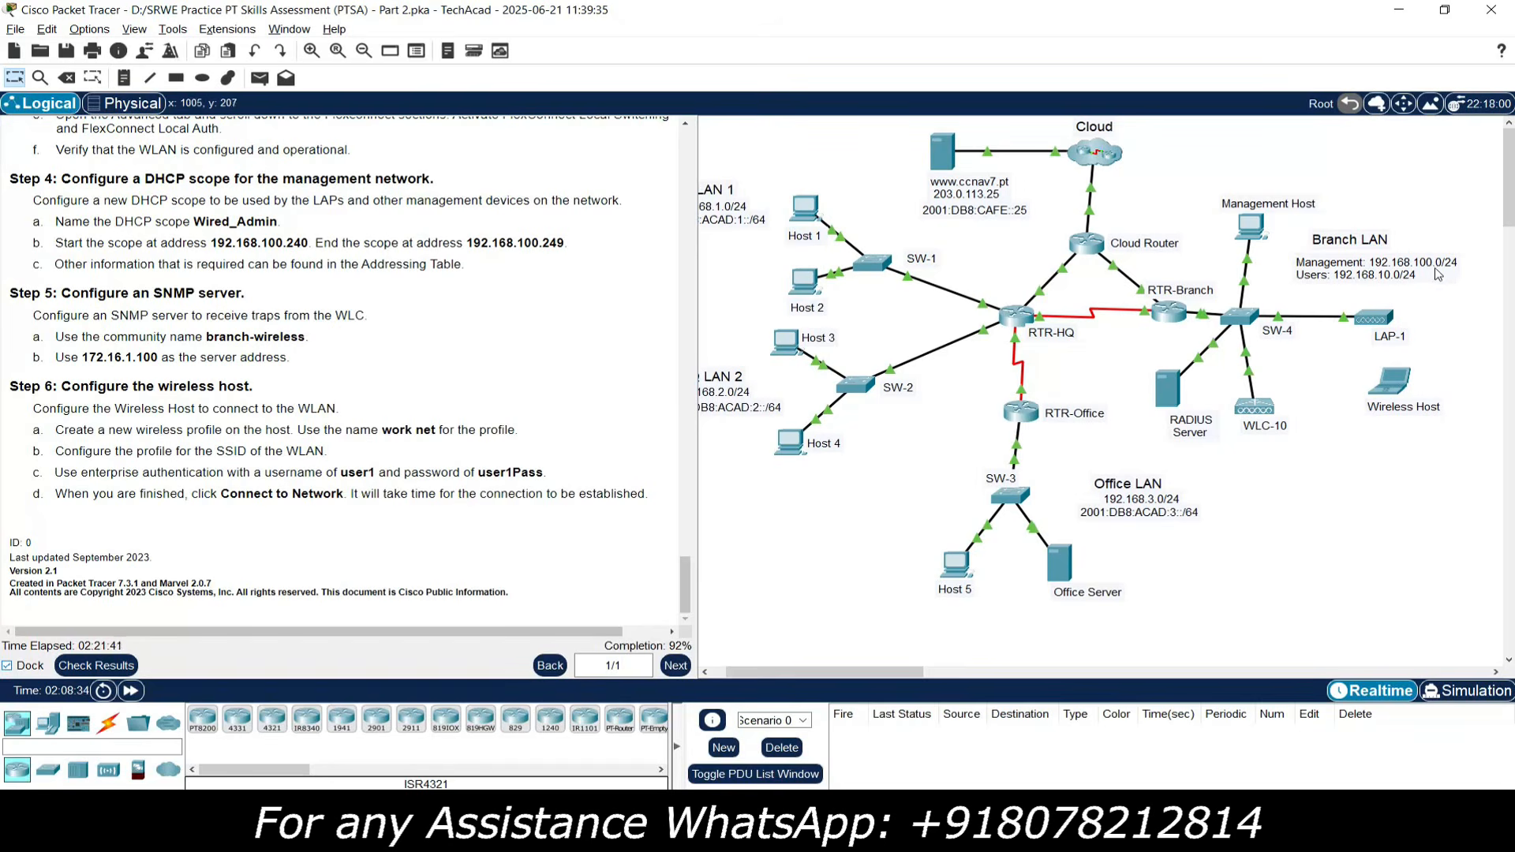
left_click(1253, 231)
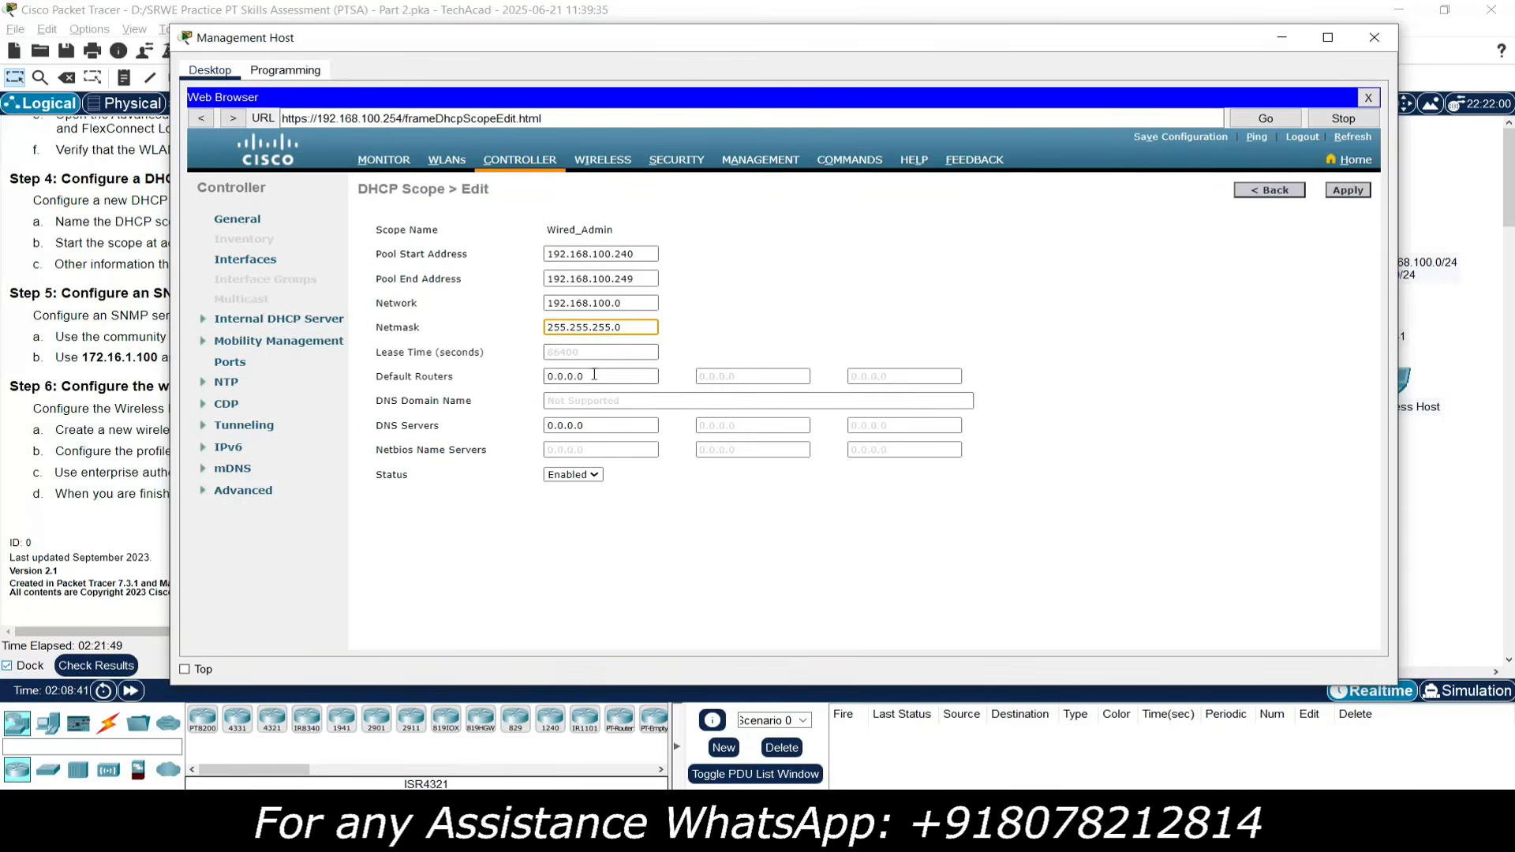
- Enter default router 192.168.100.1 and apply the Wired_Admin scope settings
key("Tab")
type("19")
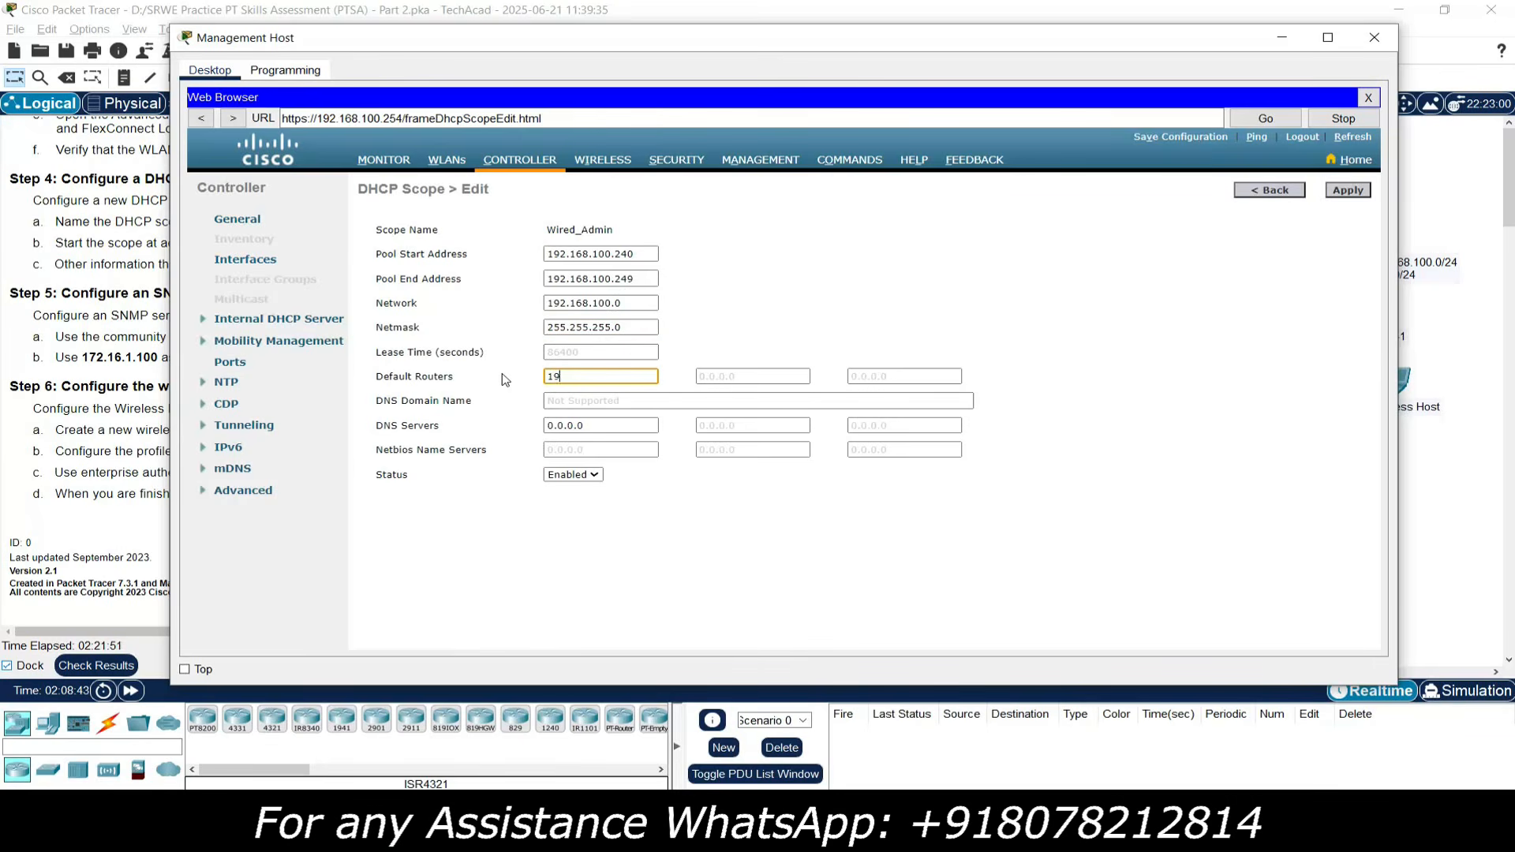
type("2.168.100.1")
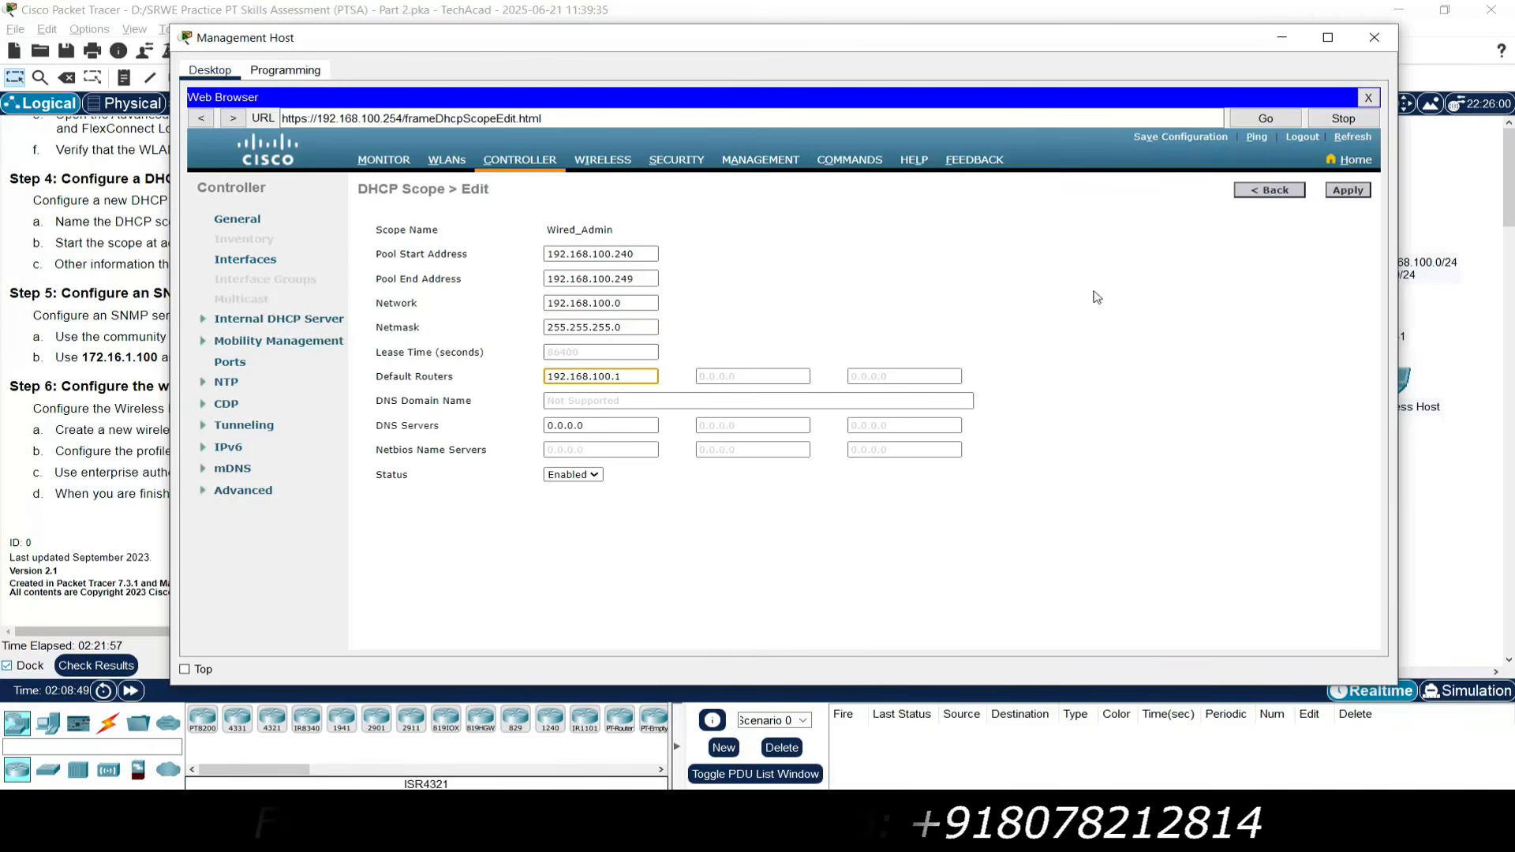
left_click(1347, 190)
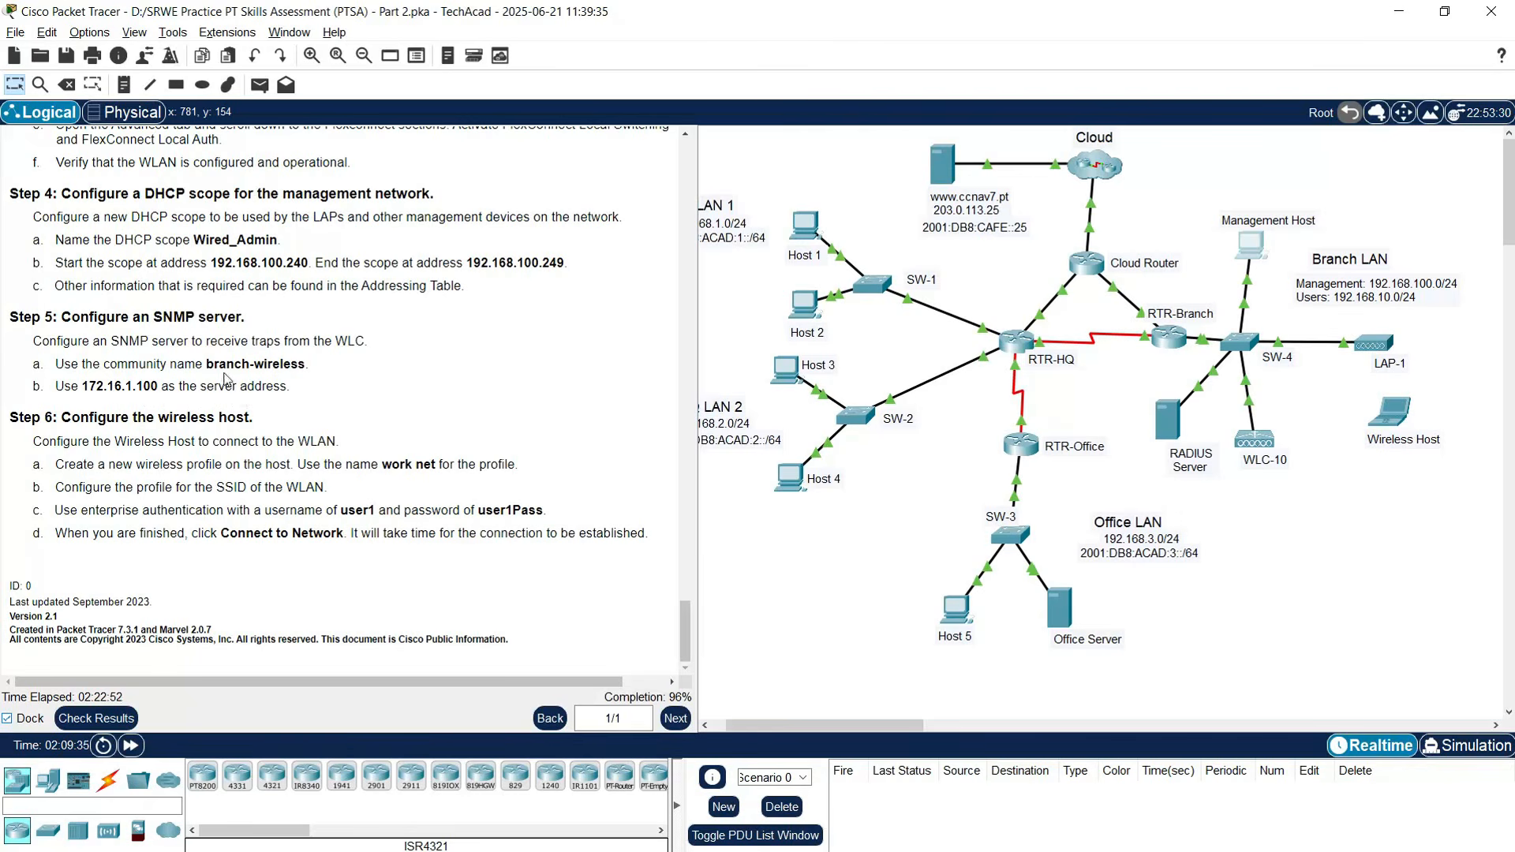
- Copy 'branch-wireless' from the instructions and open WLC-10's MANAGEMENT page
left_click_drag(207, 365, 299, 366)
right_click(303, 368)
left_click(319, 379)
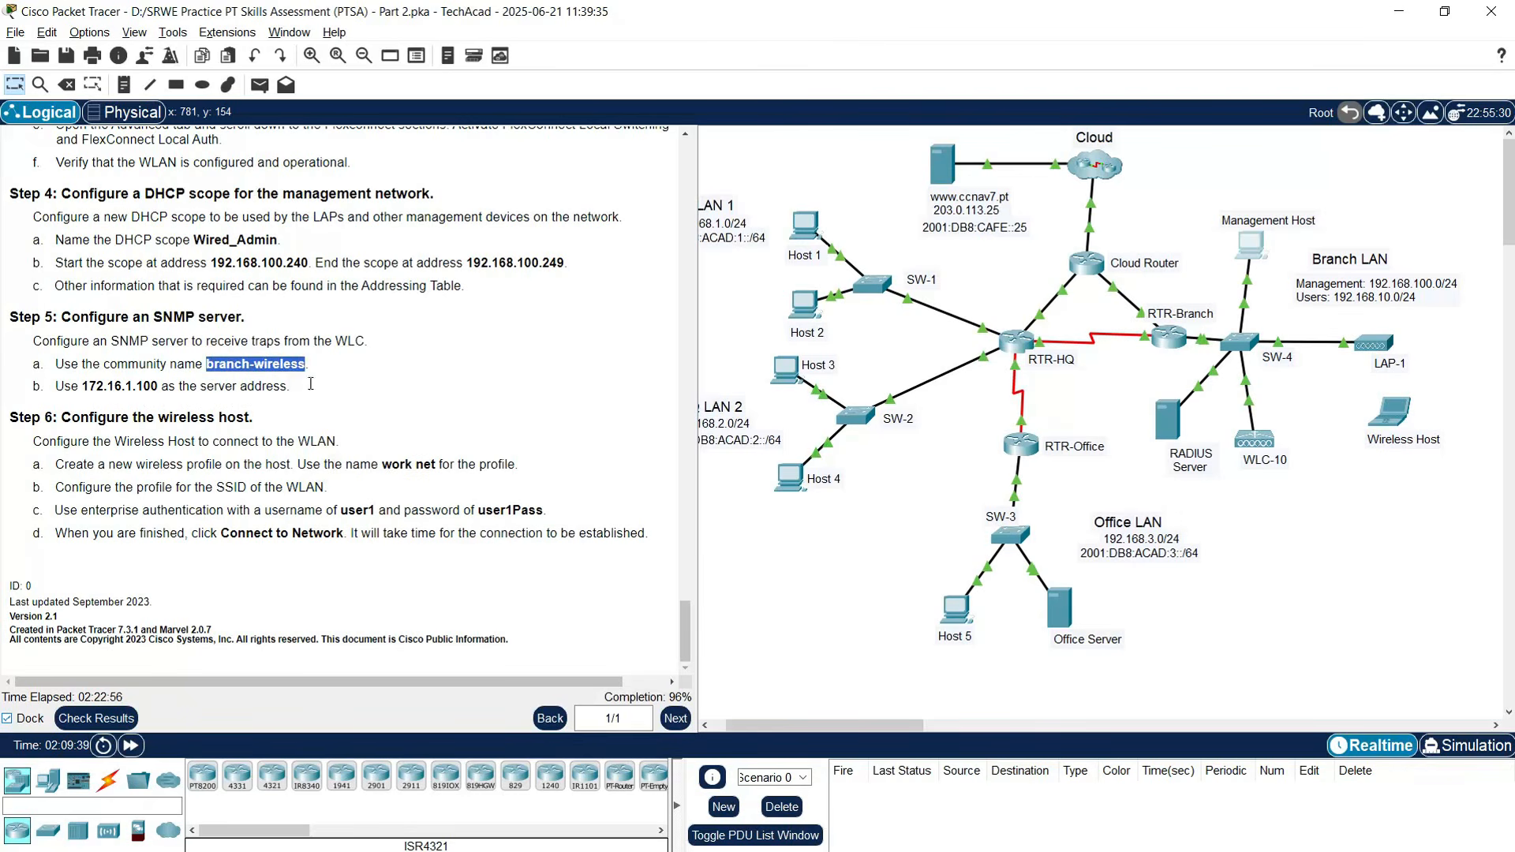
left_click(1249, 246)
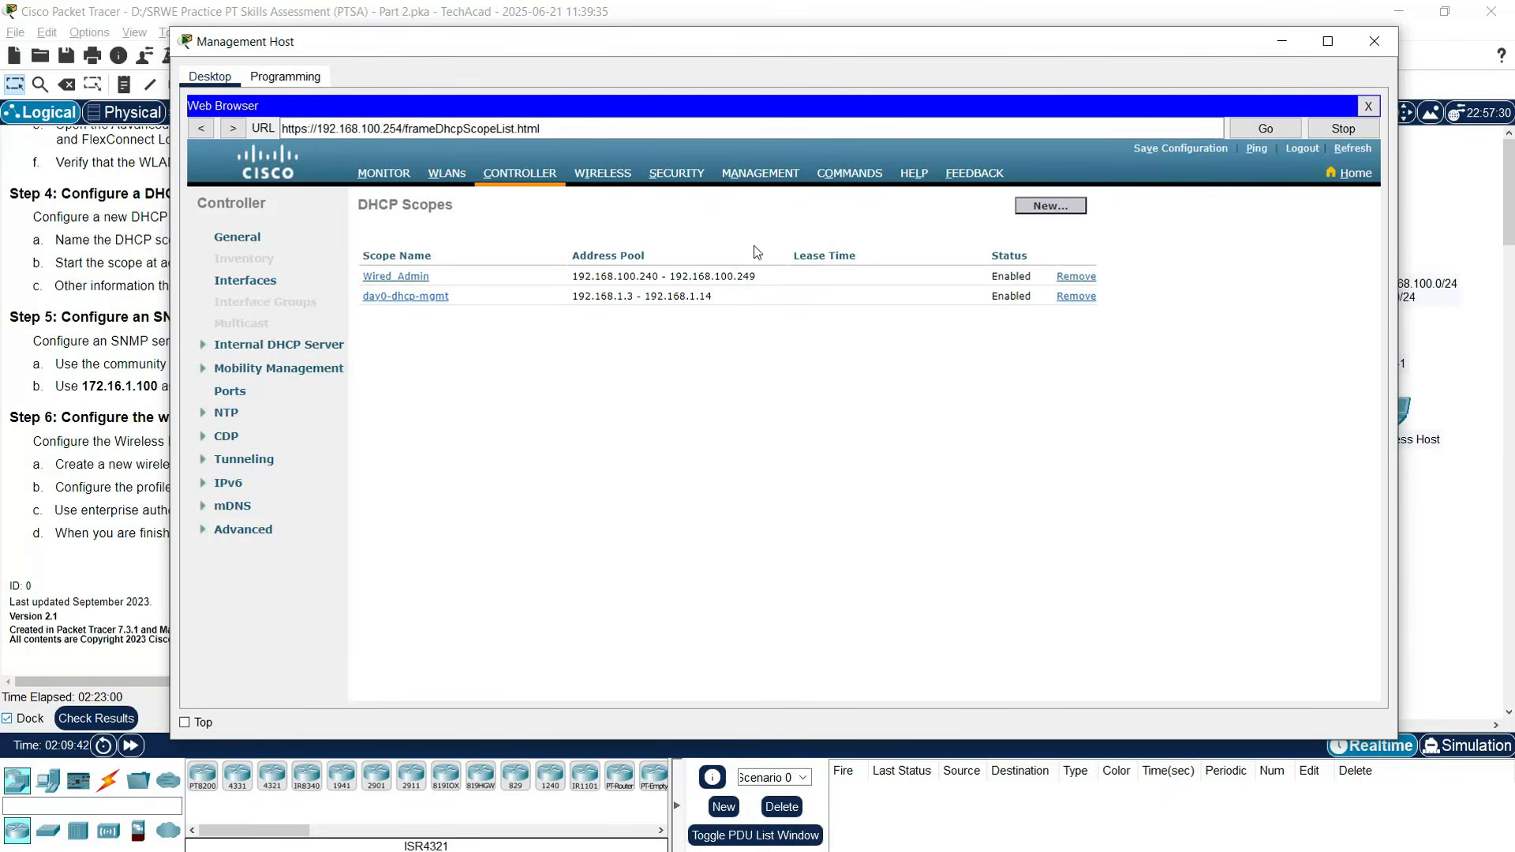
left_click(757, 173)
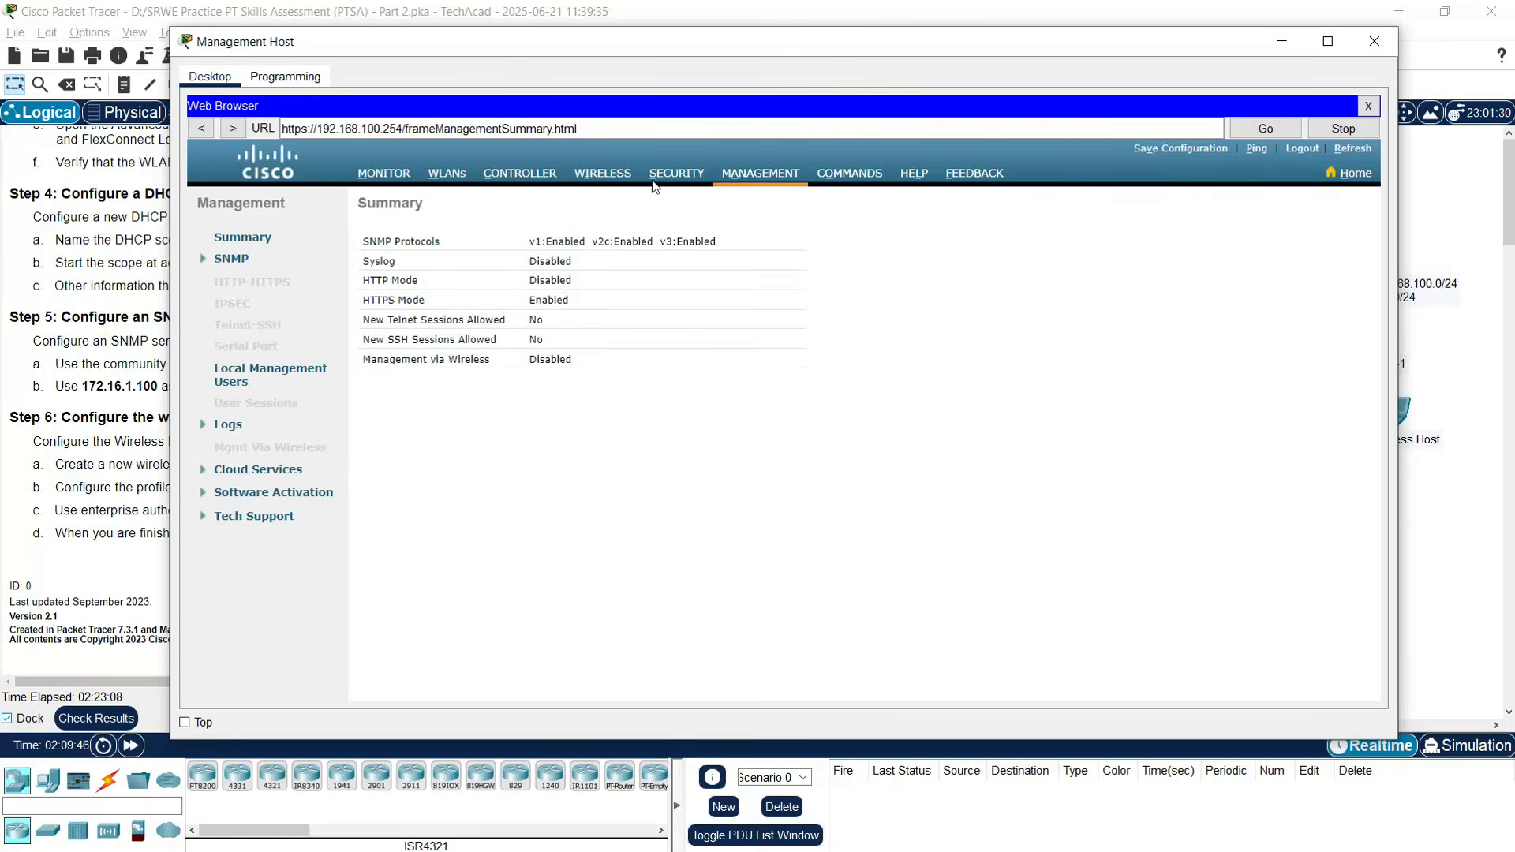
- Go to SNMP > Trap Receivers and start a new trap receiver
left_click(229, 260)
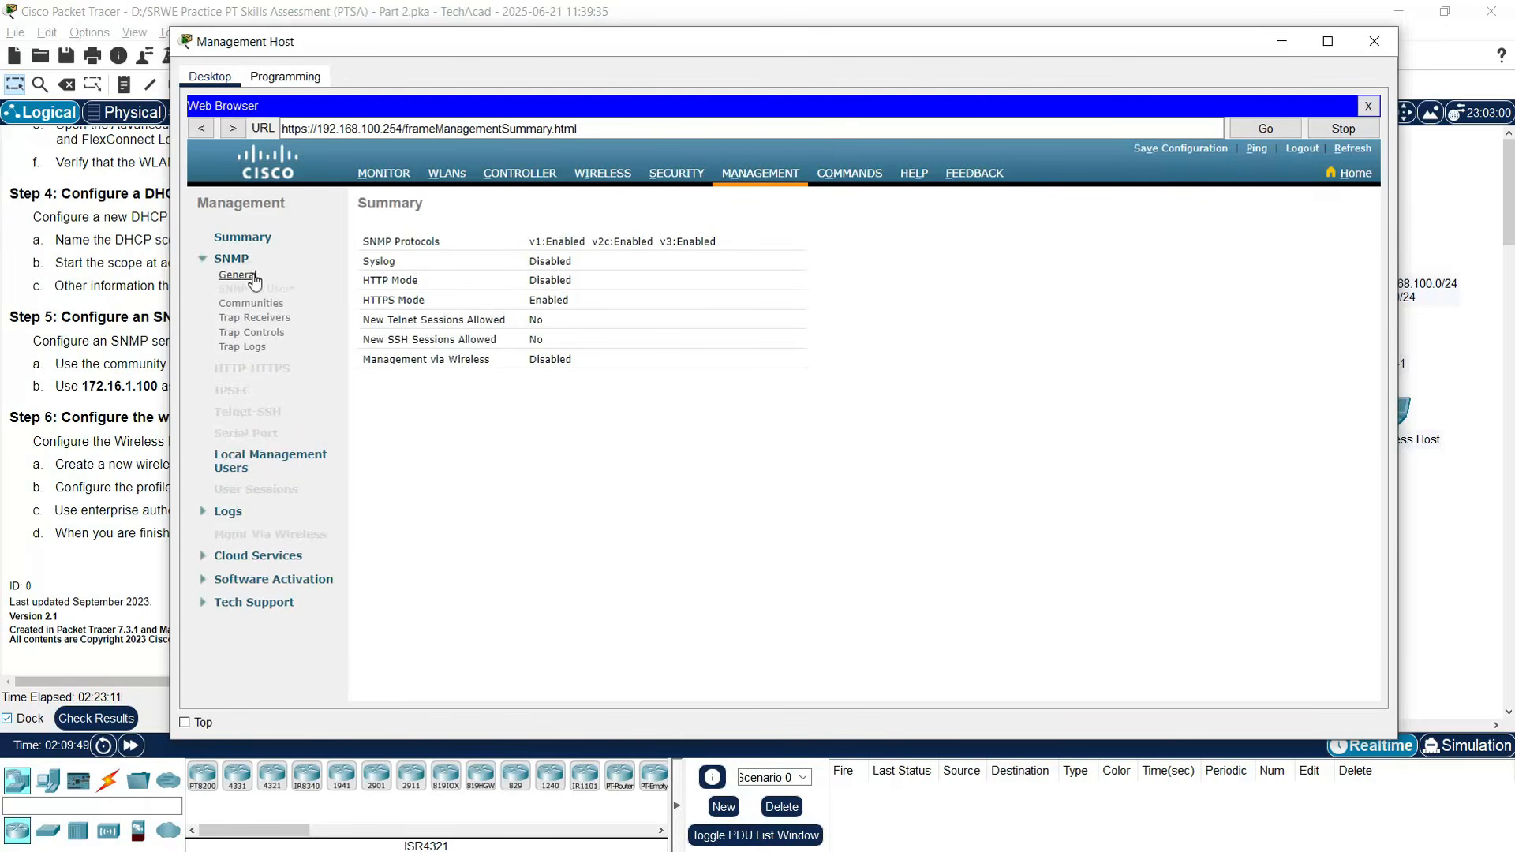
left_click(247, 319)
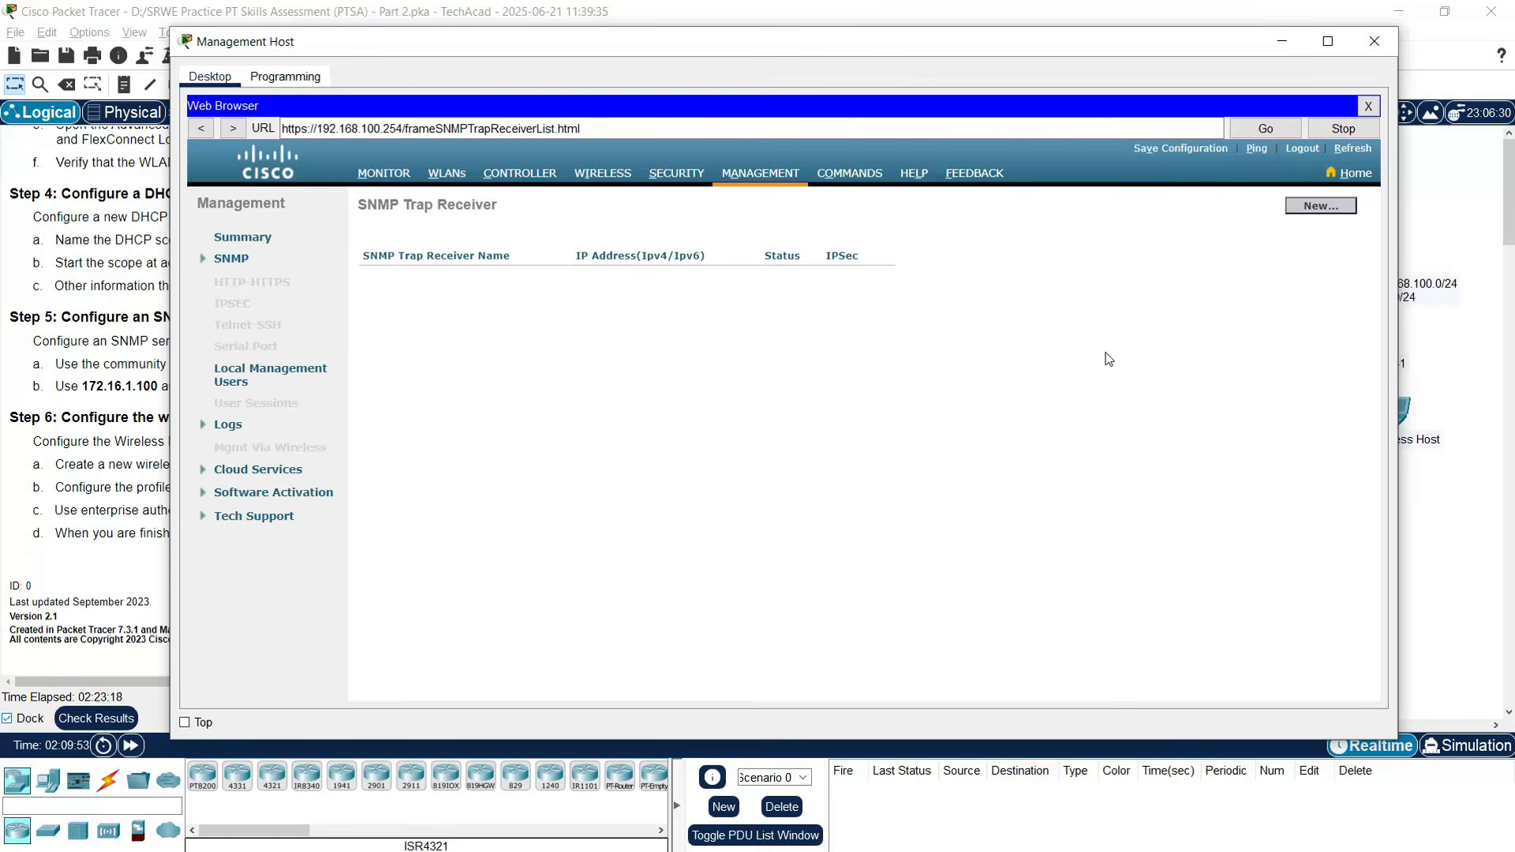
left_click(1307, 203)
- Enter community branch-wireless and IP 172.16.1.100 for the trap receiver, then apply
left_click(611, 246)
key("ctrl+v")
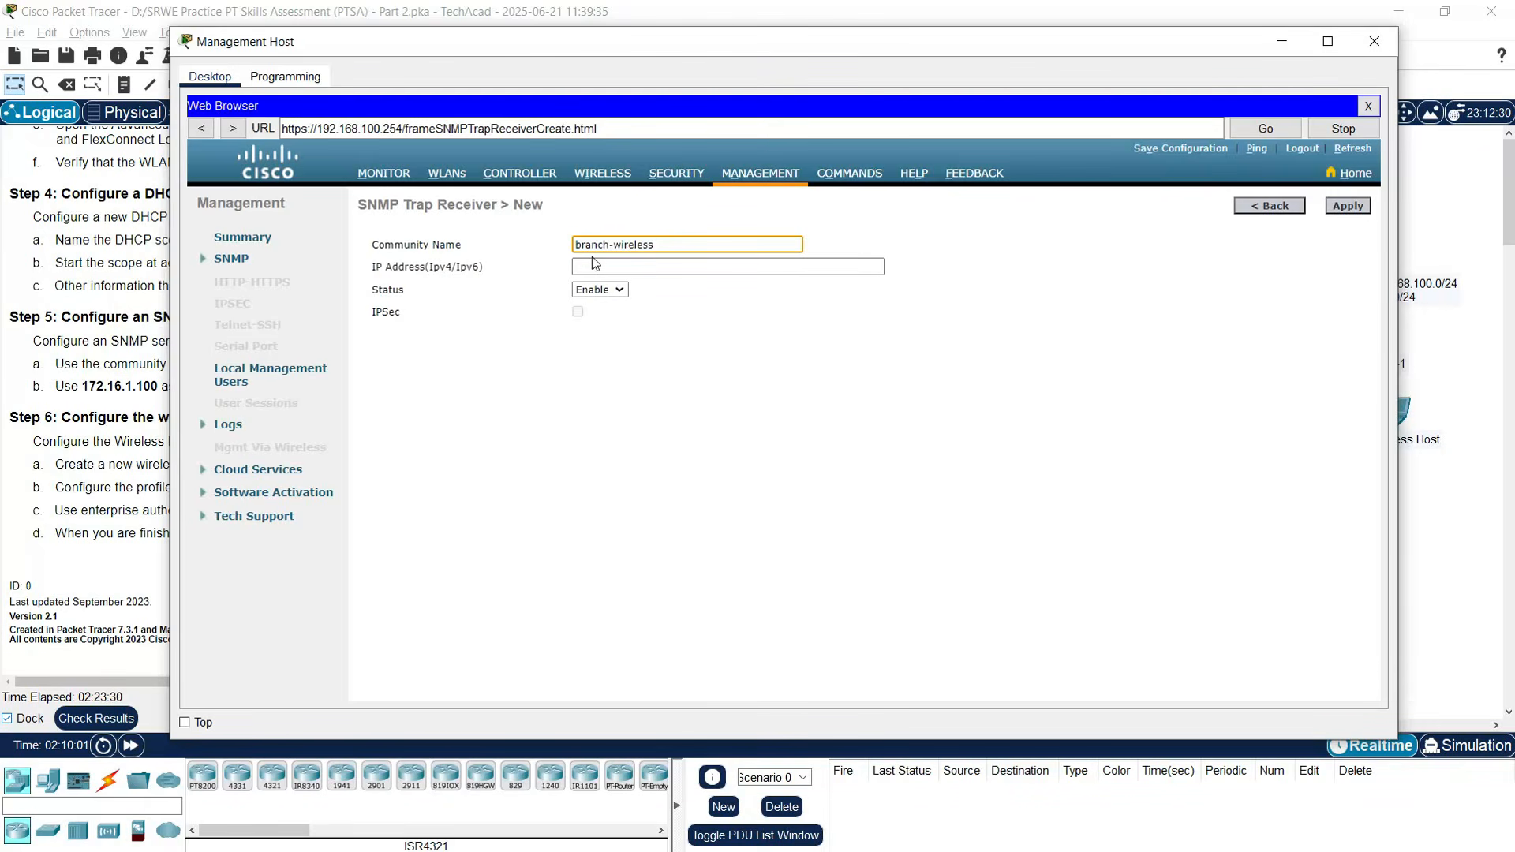
left_click(625, 266)
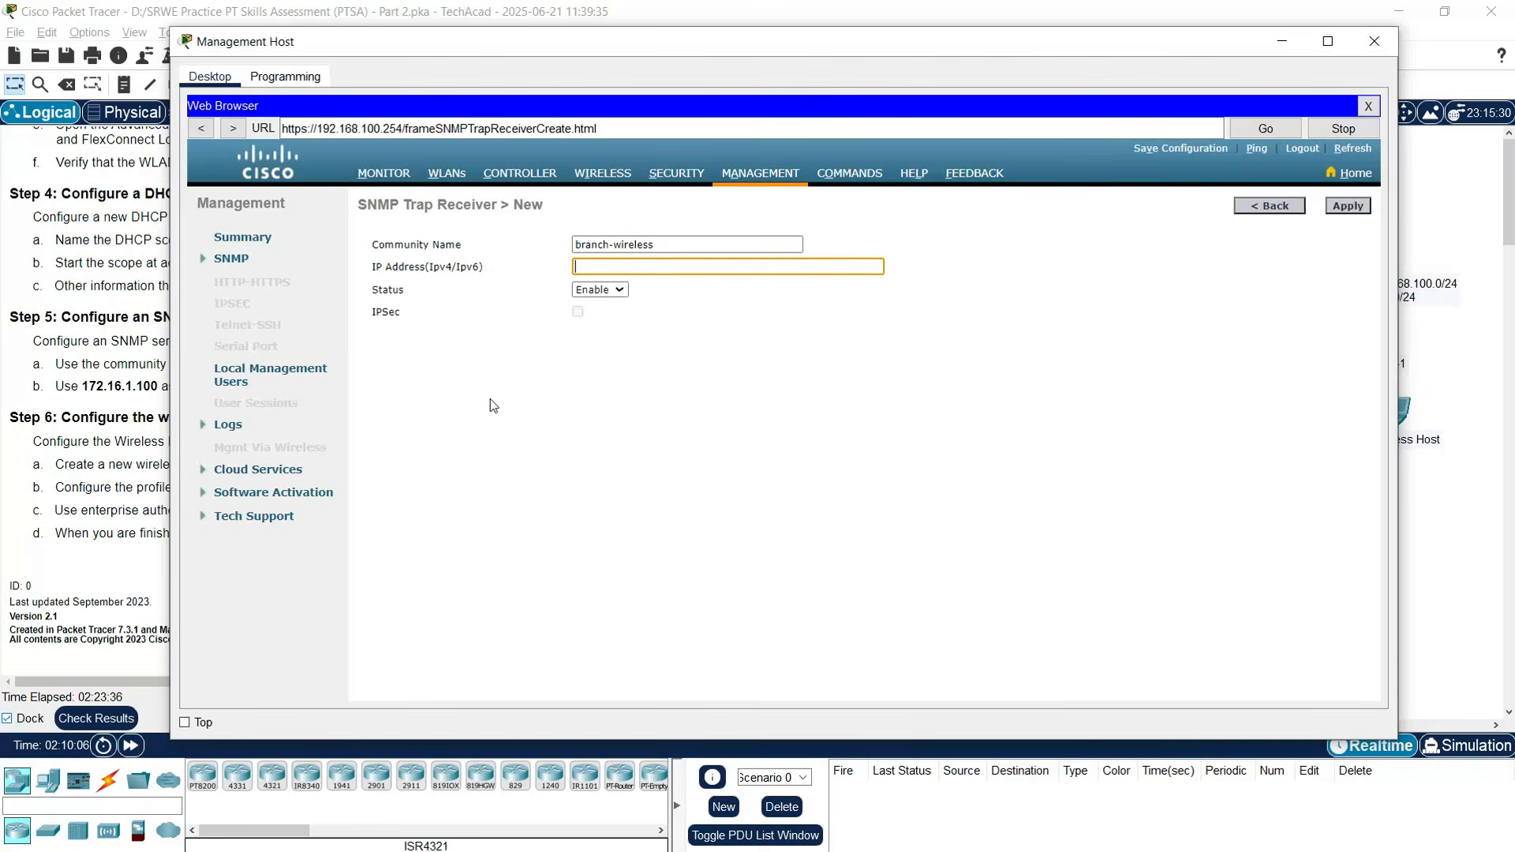
type("172.16.1.100")
left_click(1346, 207)
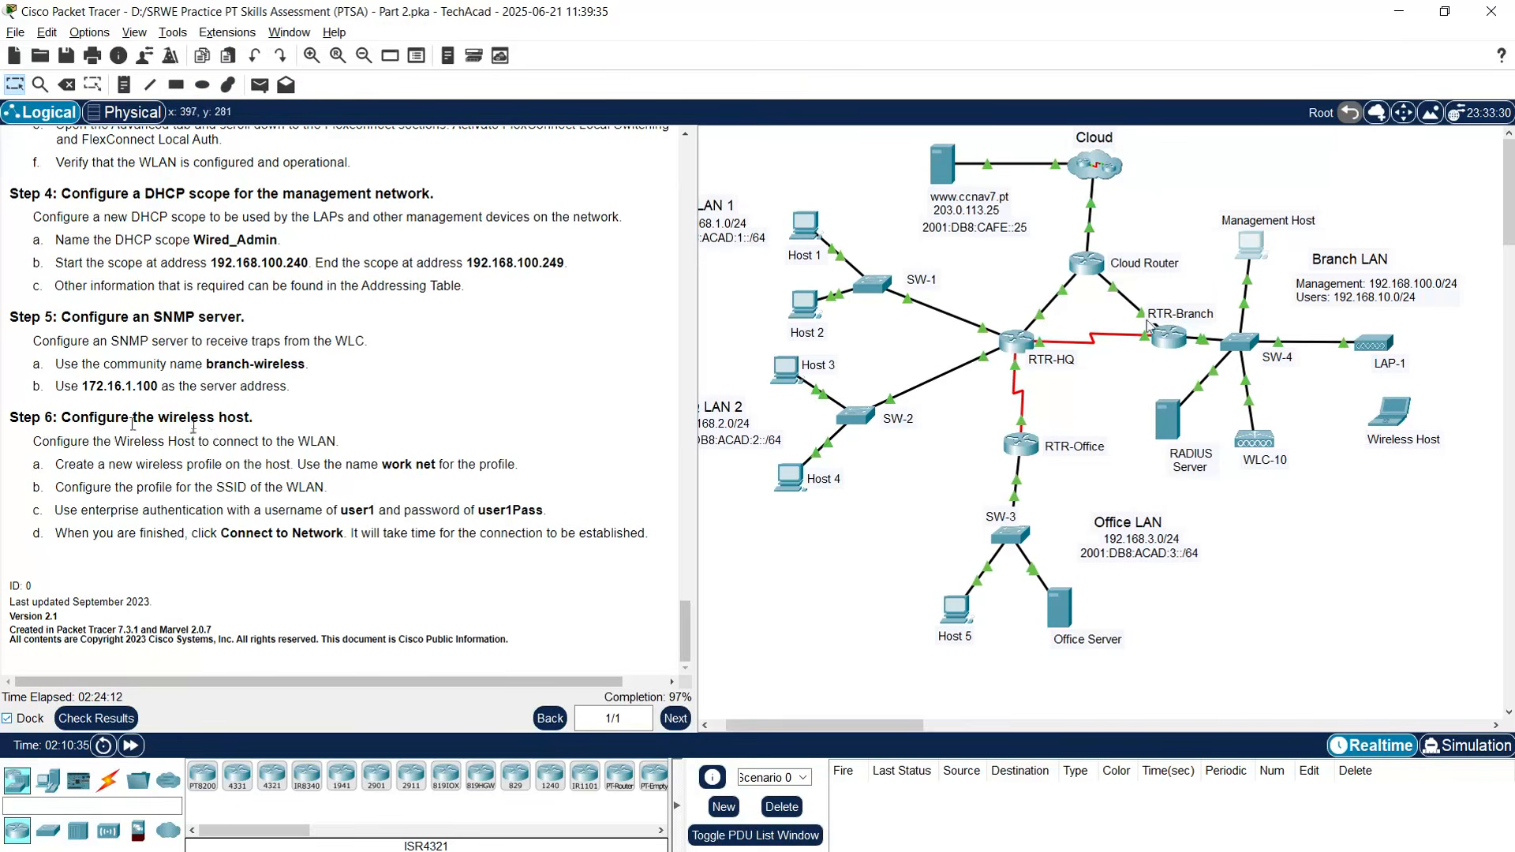
- Save WLC-10's configuration to flash from the Management Host's controller page, confirming the prompts
left_click(1253, 253)
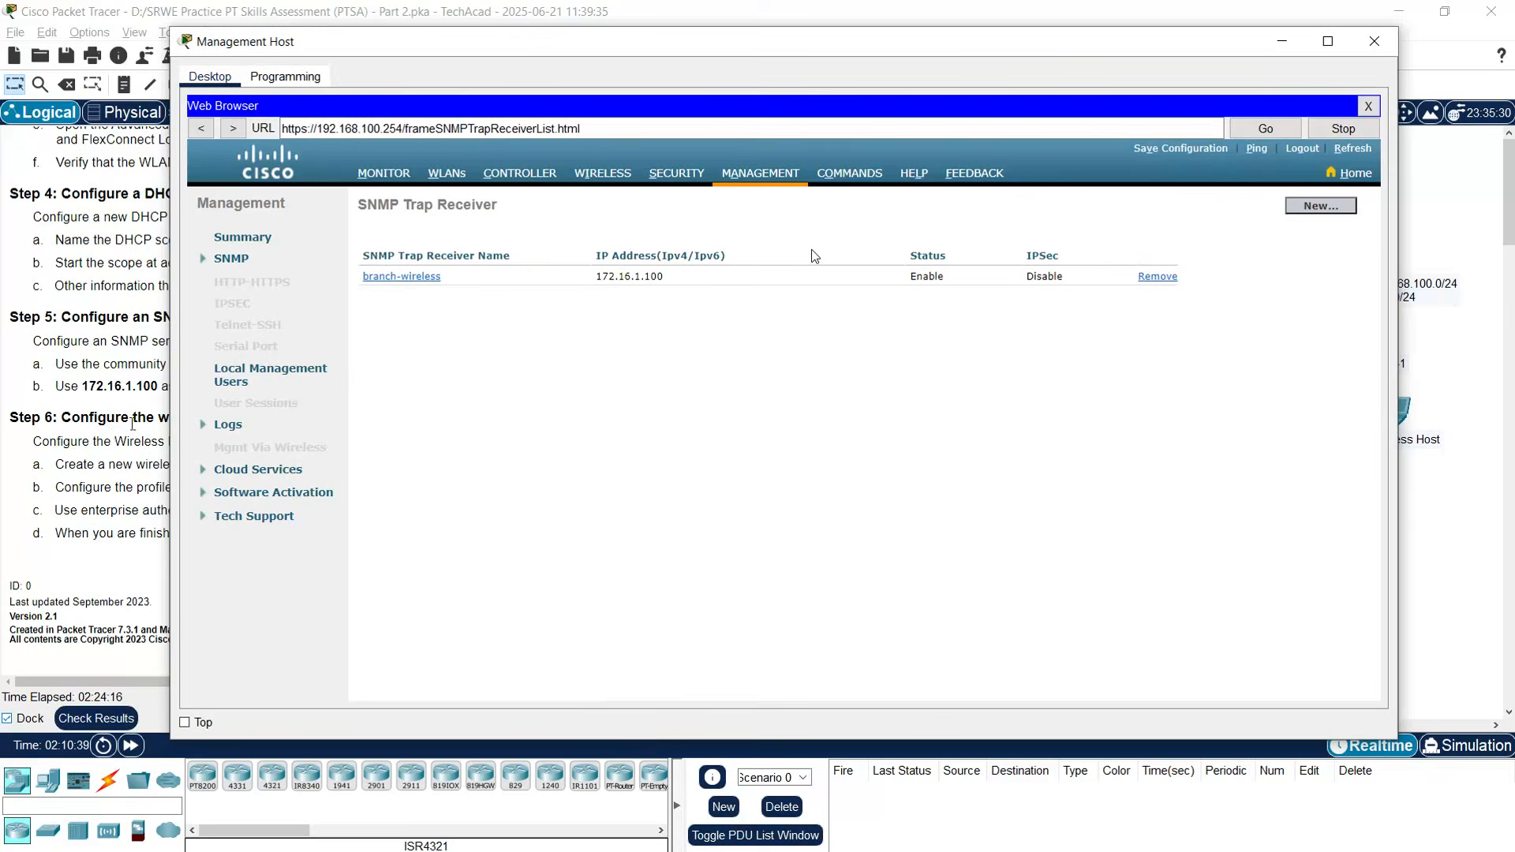
left_click(1168, 150)
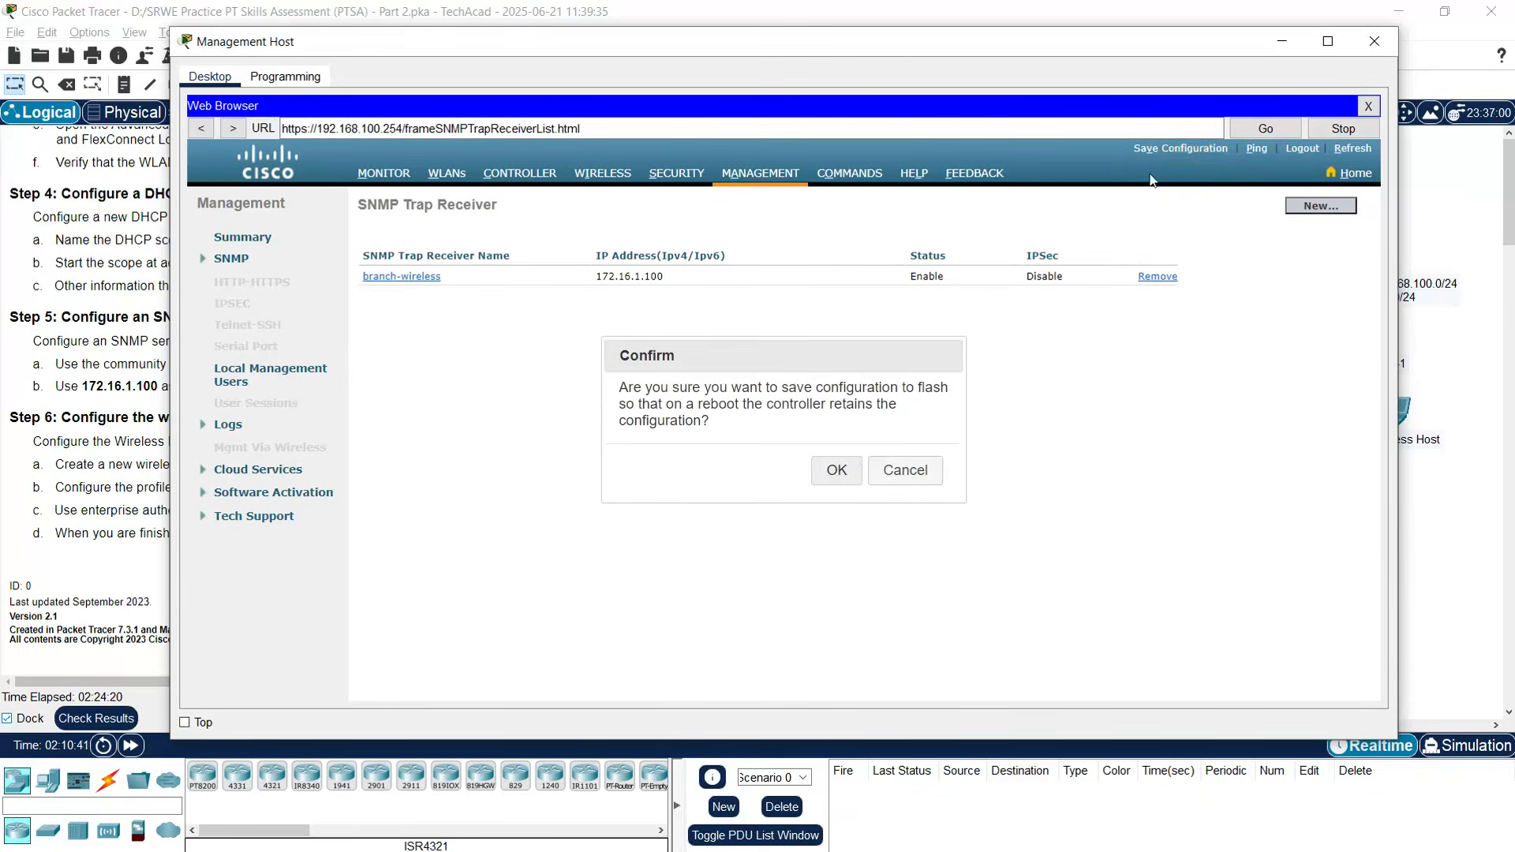
left_click(837, 472)
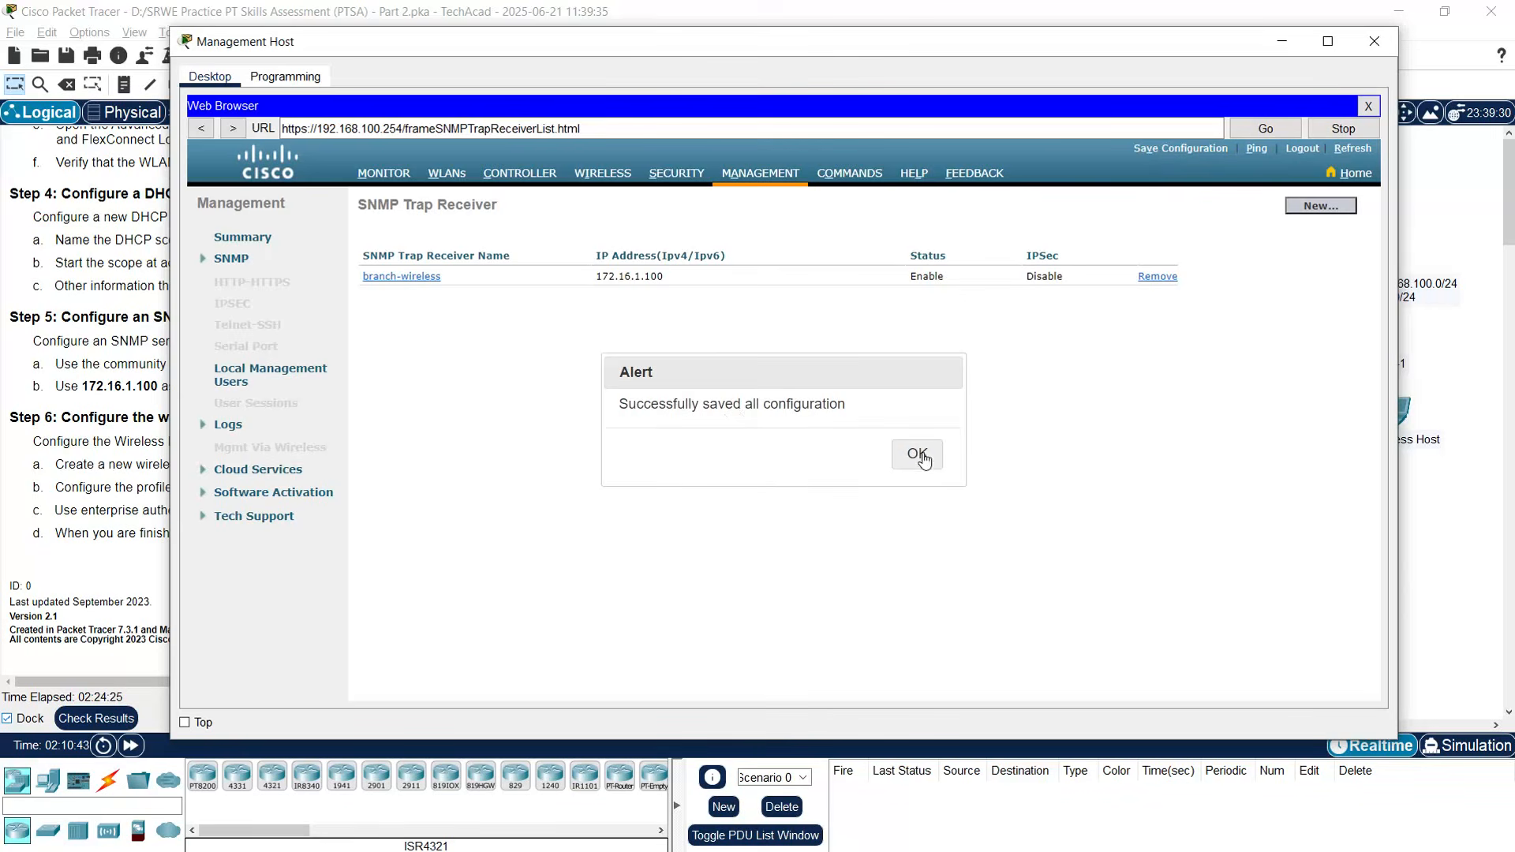
key("Return")
left_click(1282, 42)
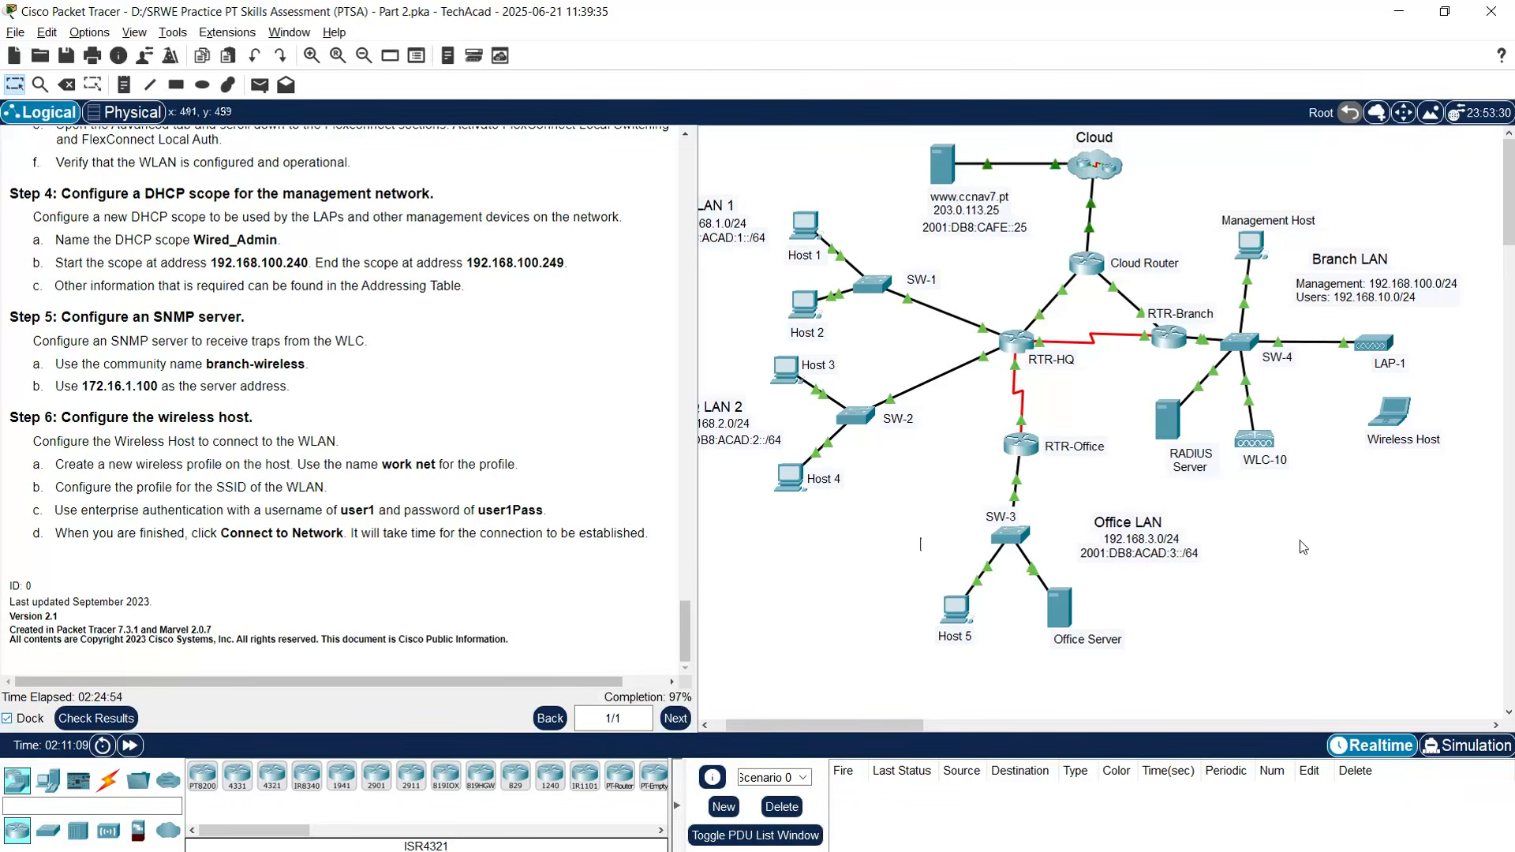
left_click(1390, 416)
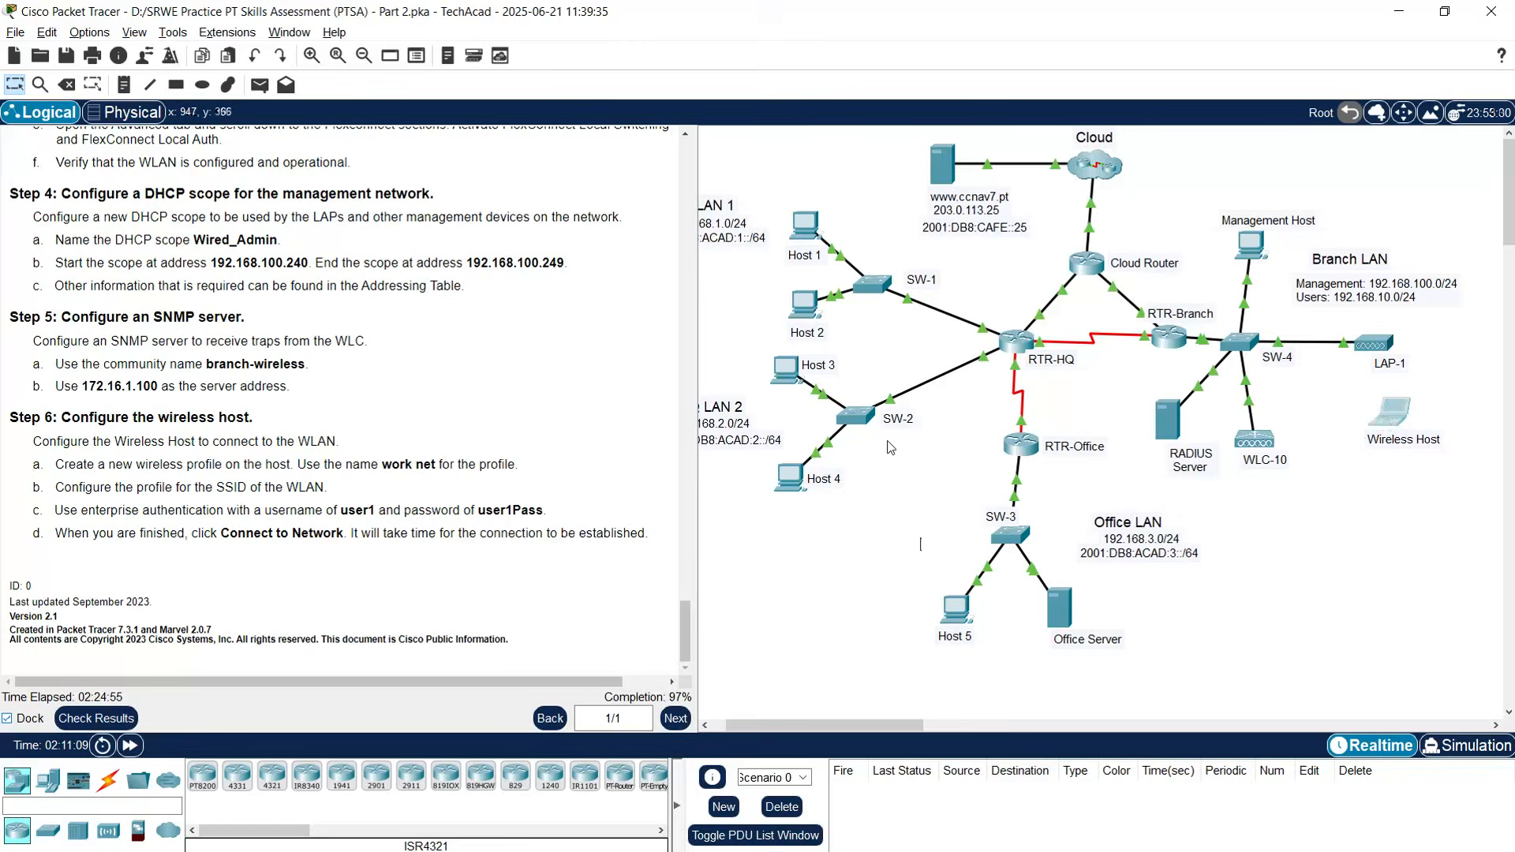
left_click(430, 430)
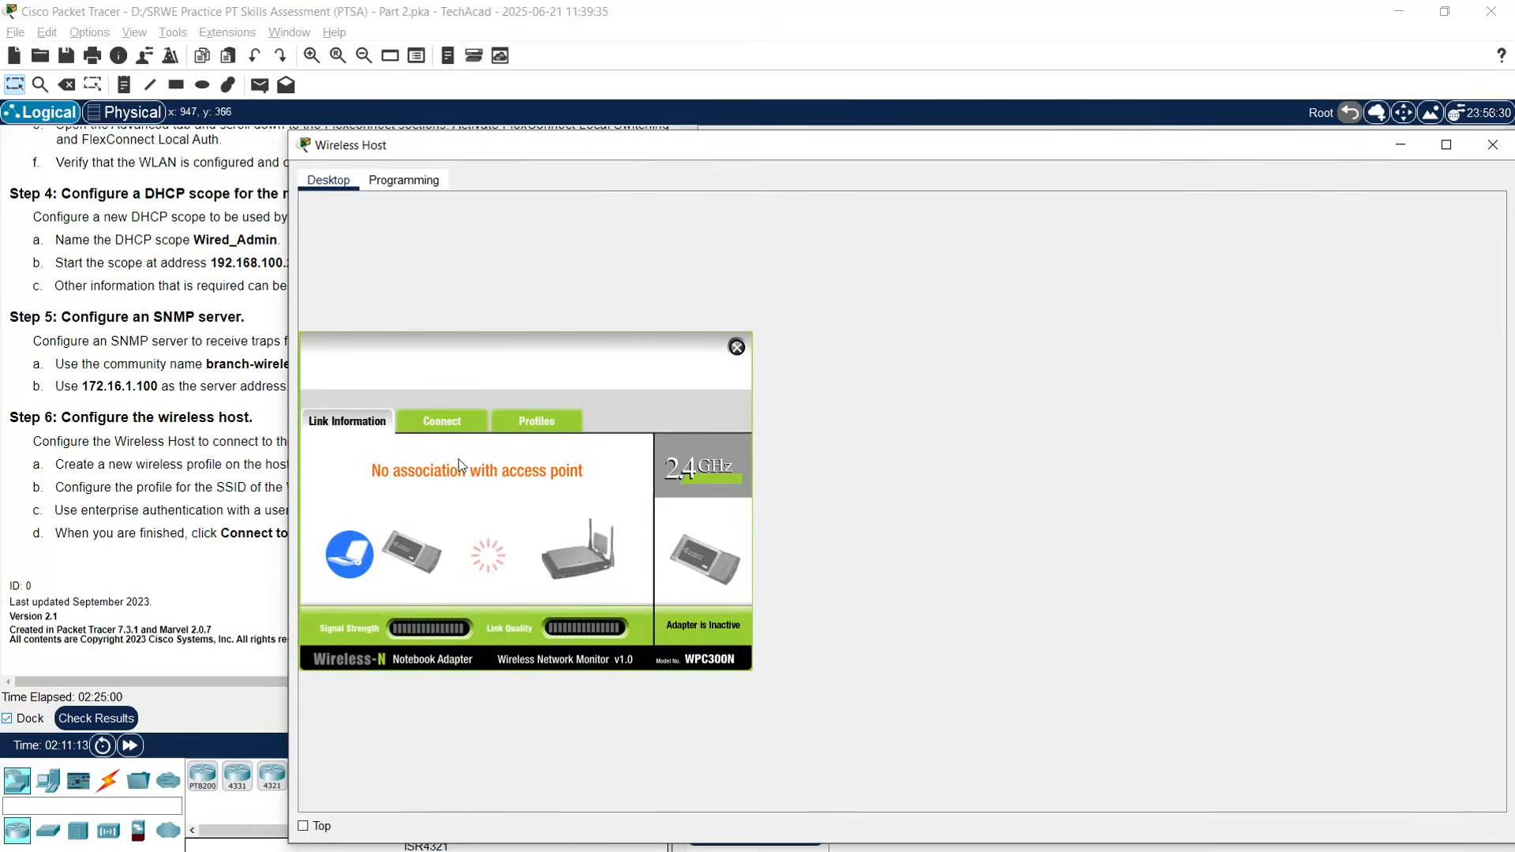
left_click(524, 427)
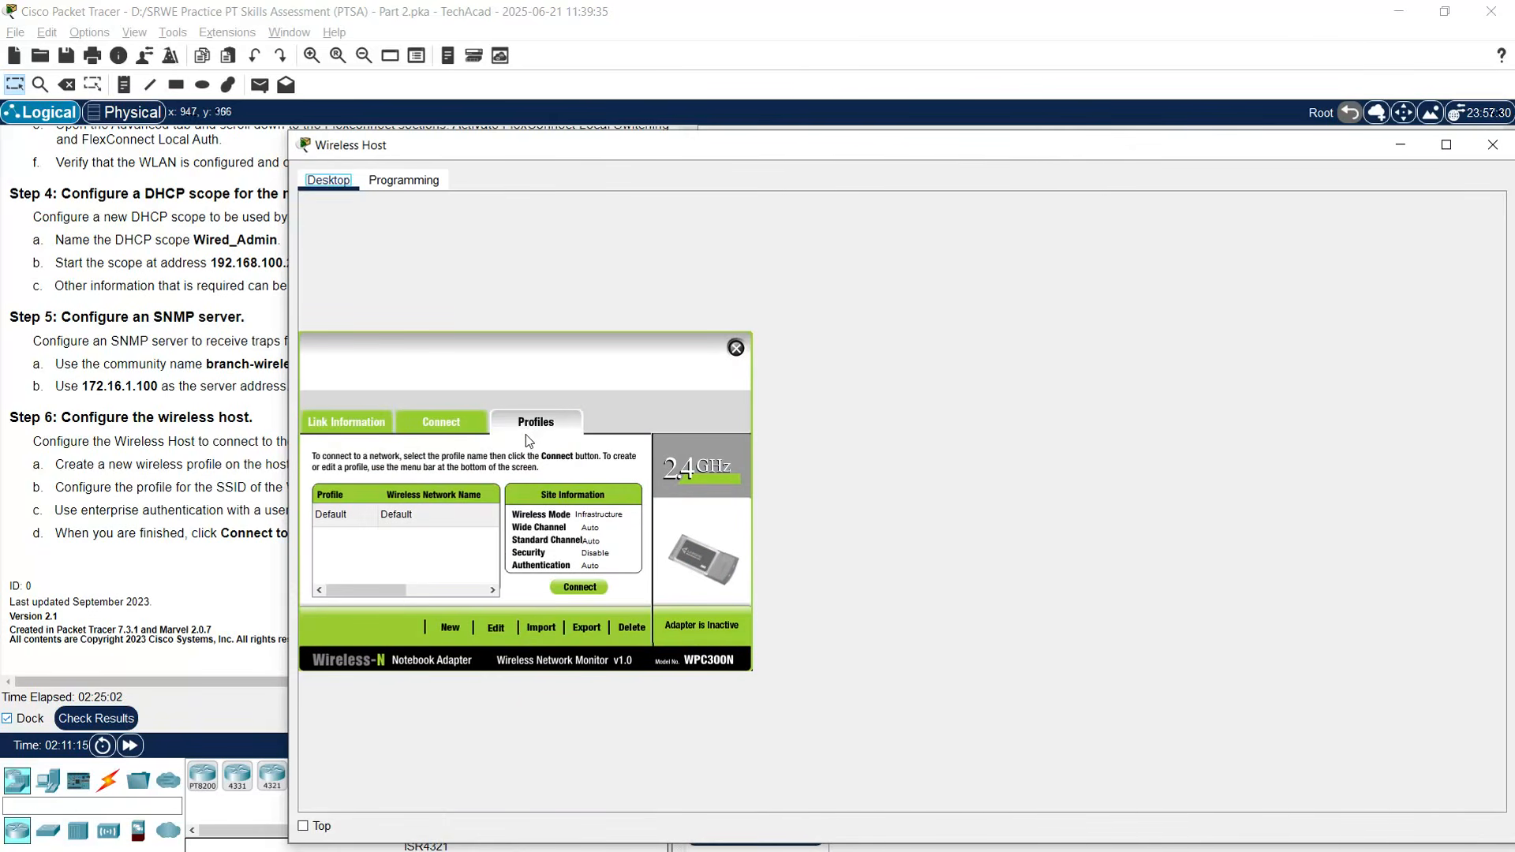
left_click(451, 627)
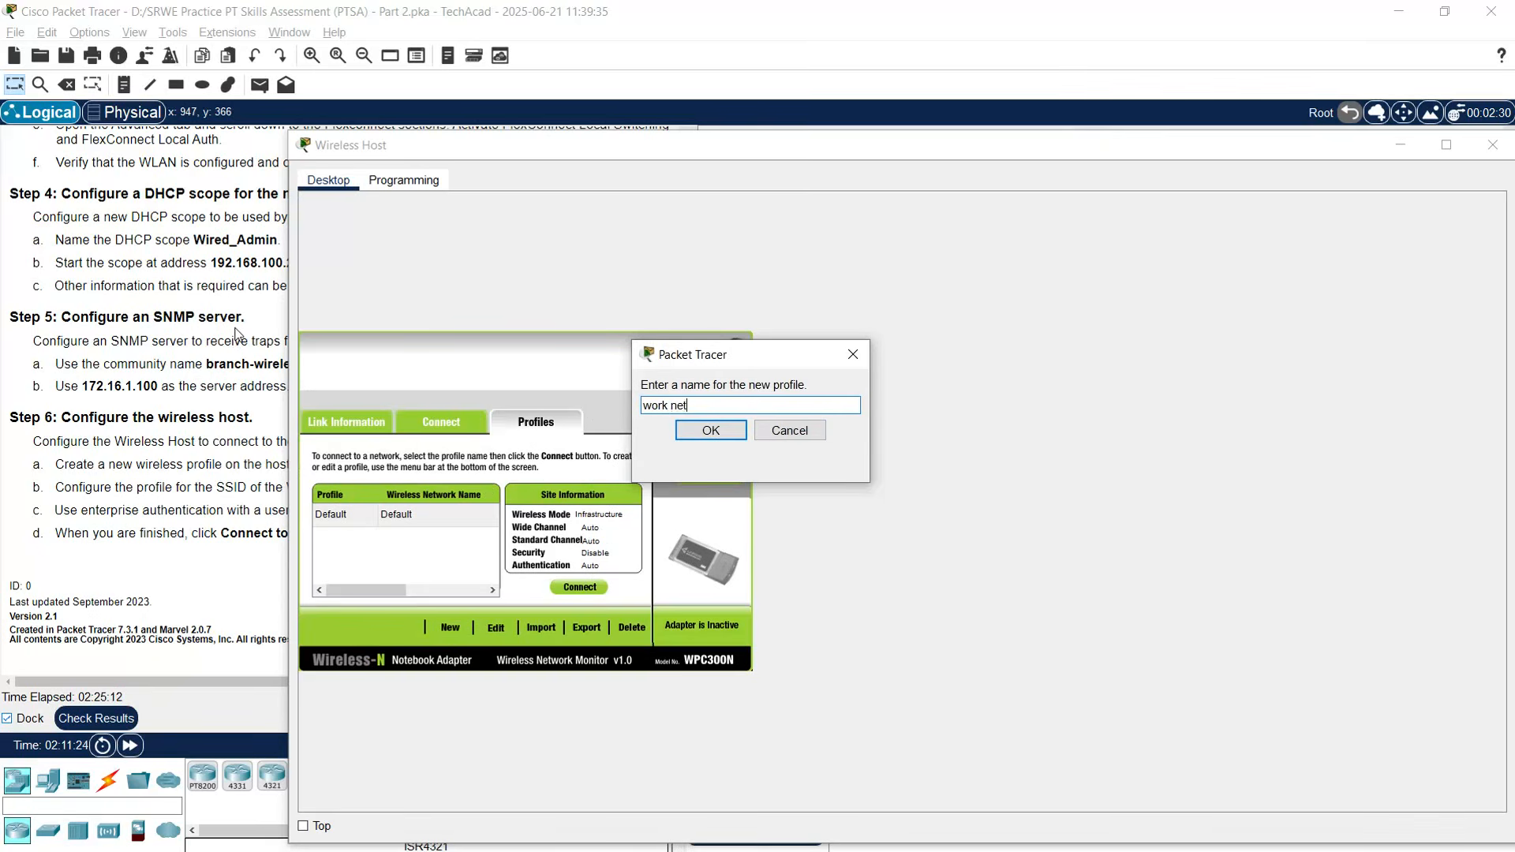
left_click(702, 432)
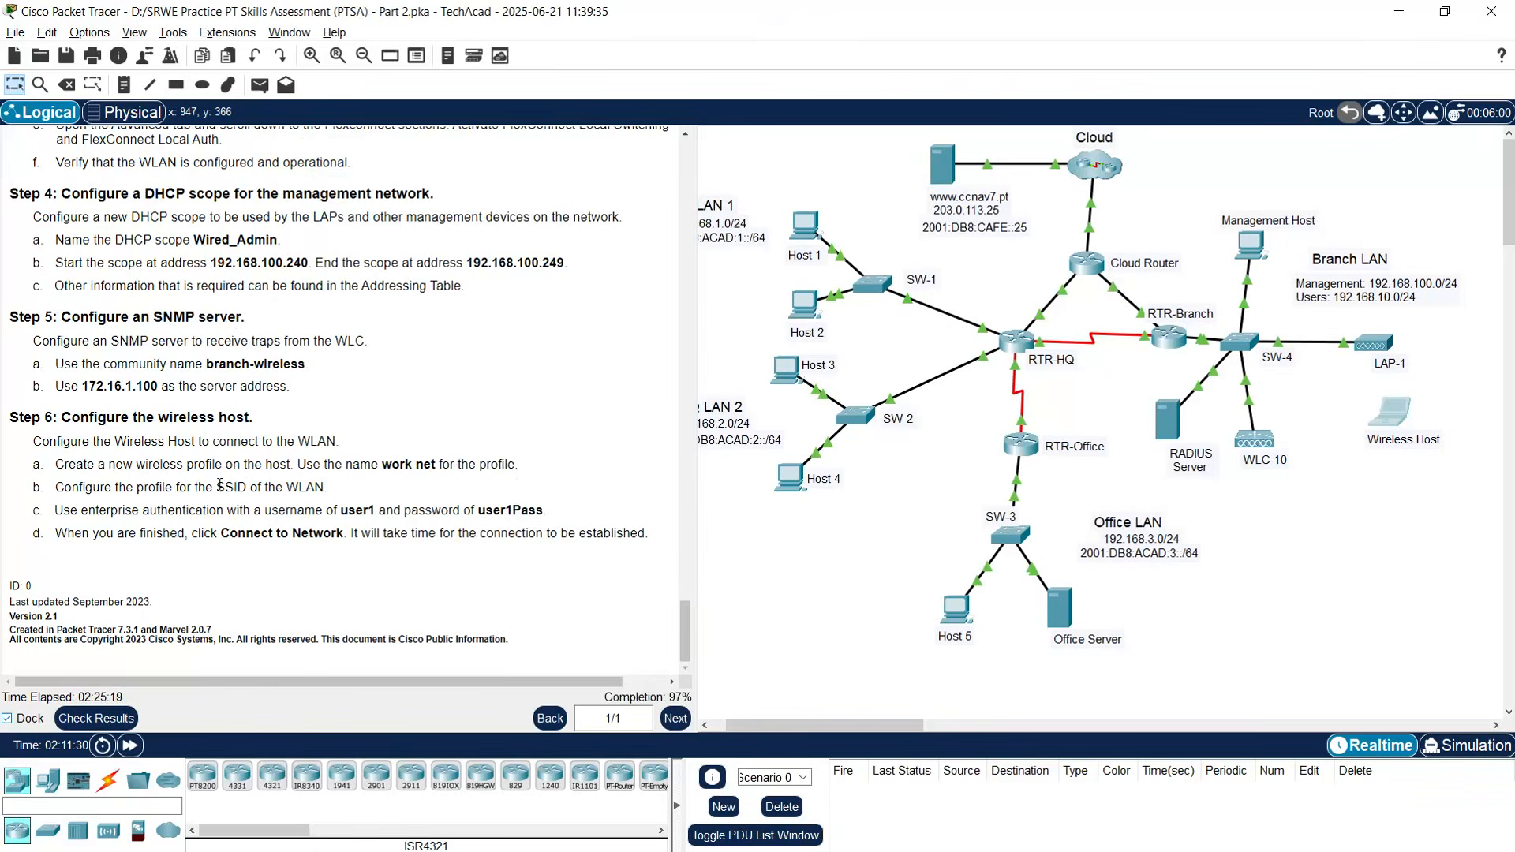
left_click(220, 484)
- Set up the work net profile manually for SSID-10: infrastructure mode, DHCP, WPA2-Enterprise security
left_click(1391, 415)
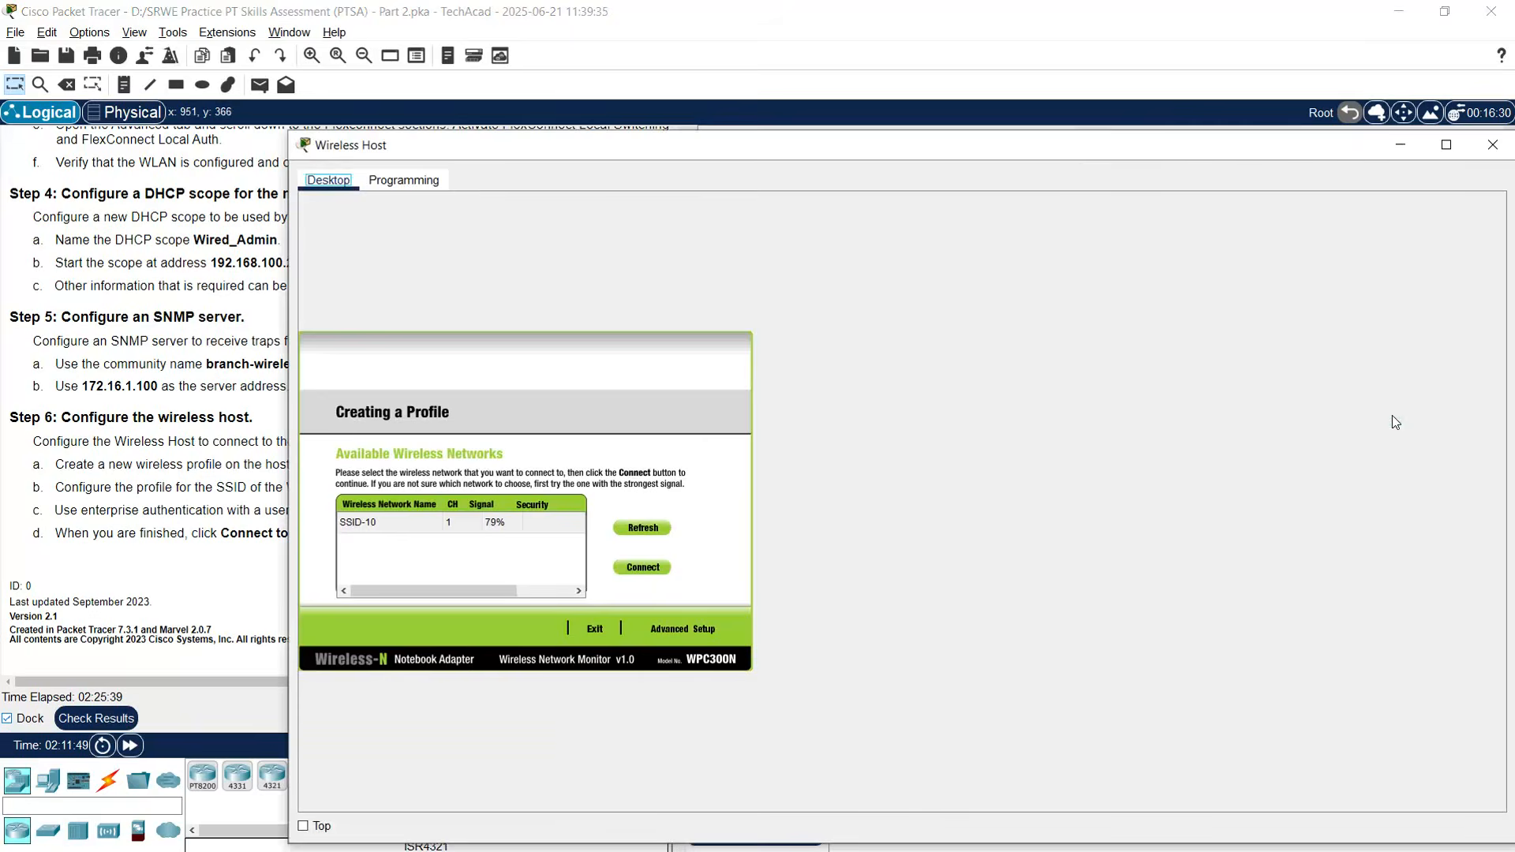
left_click_drag(734, 151, 571, 81)
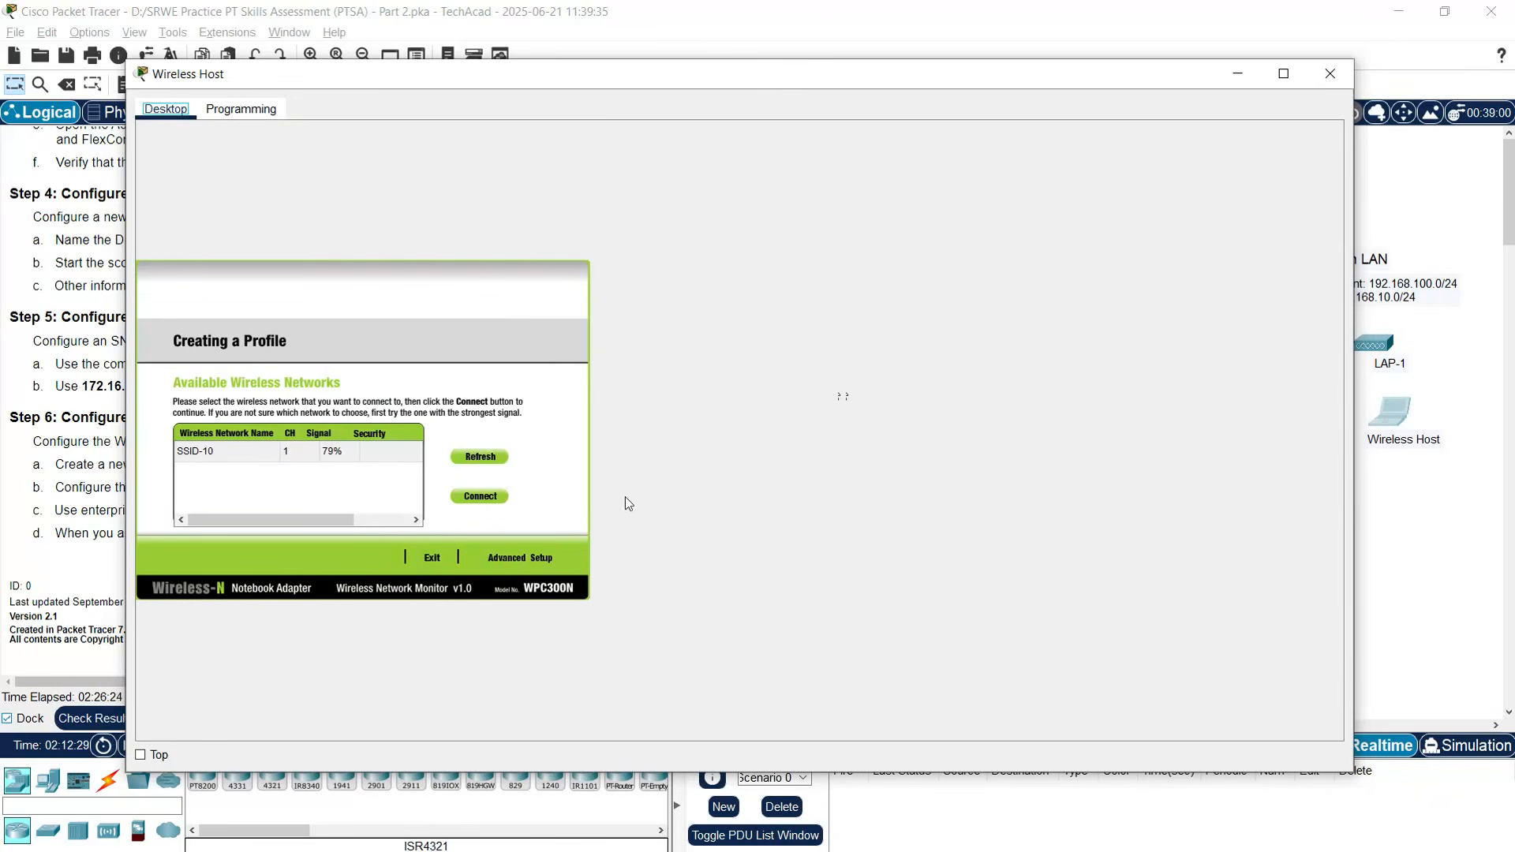
left_click(528, 562)
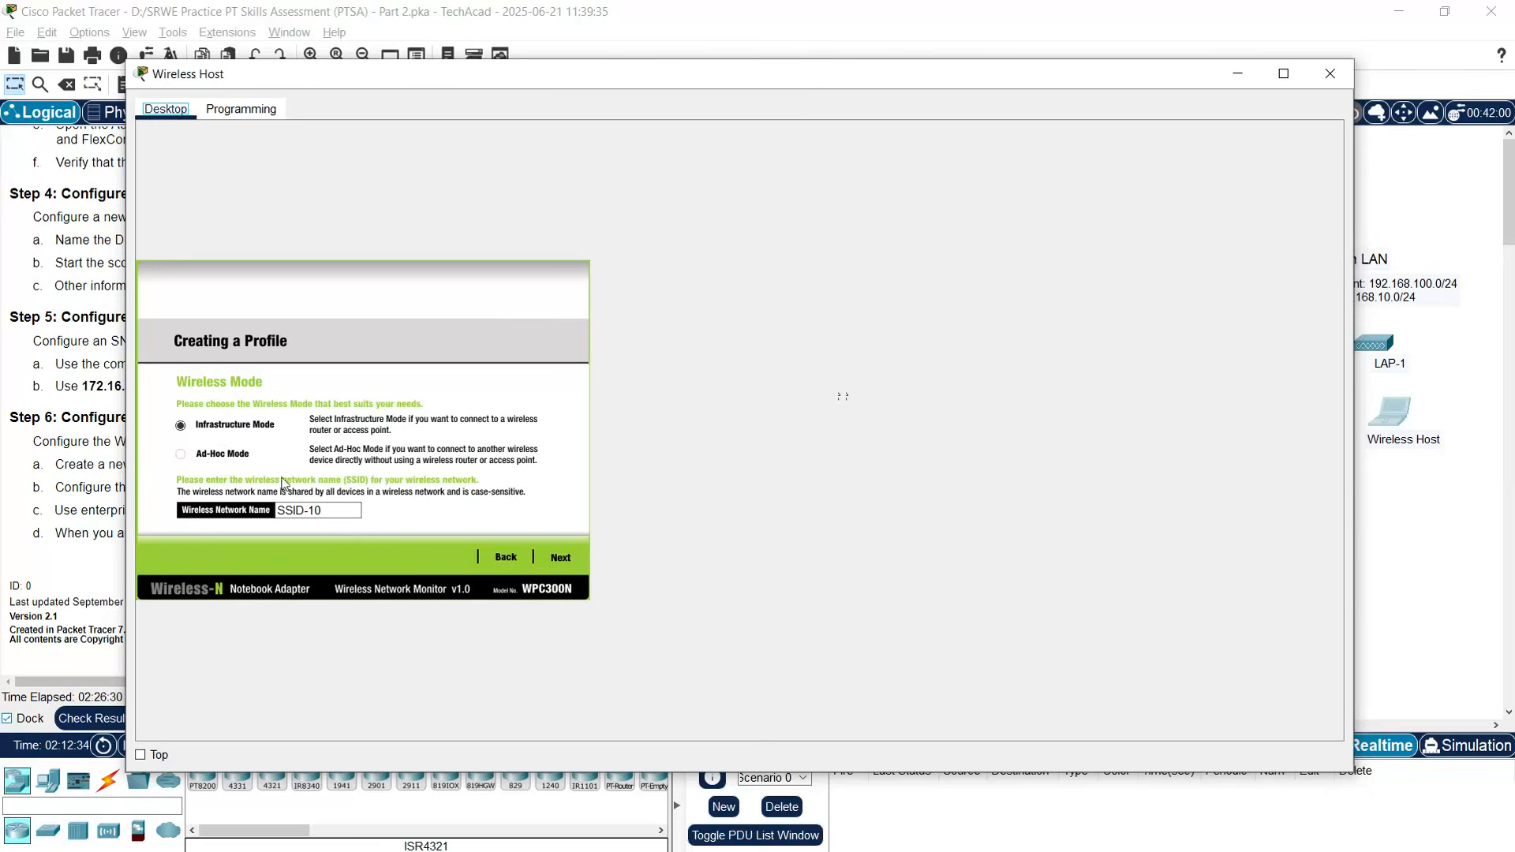
left_click(558, 562)
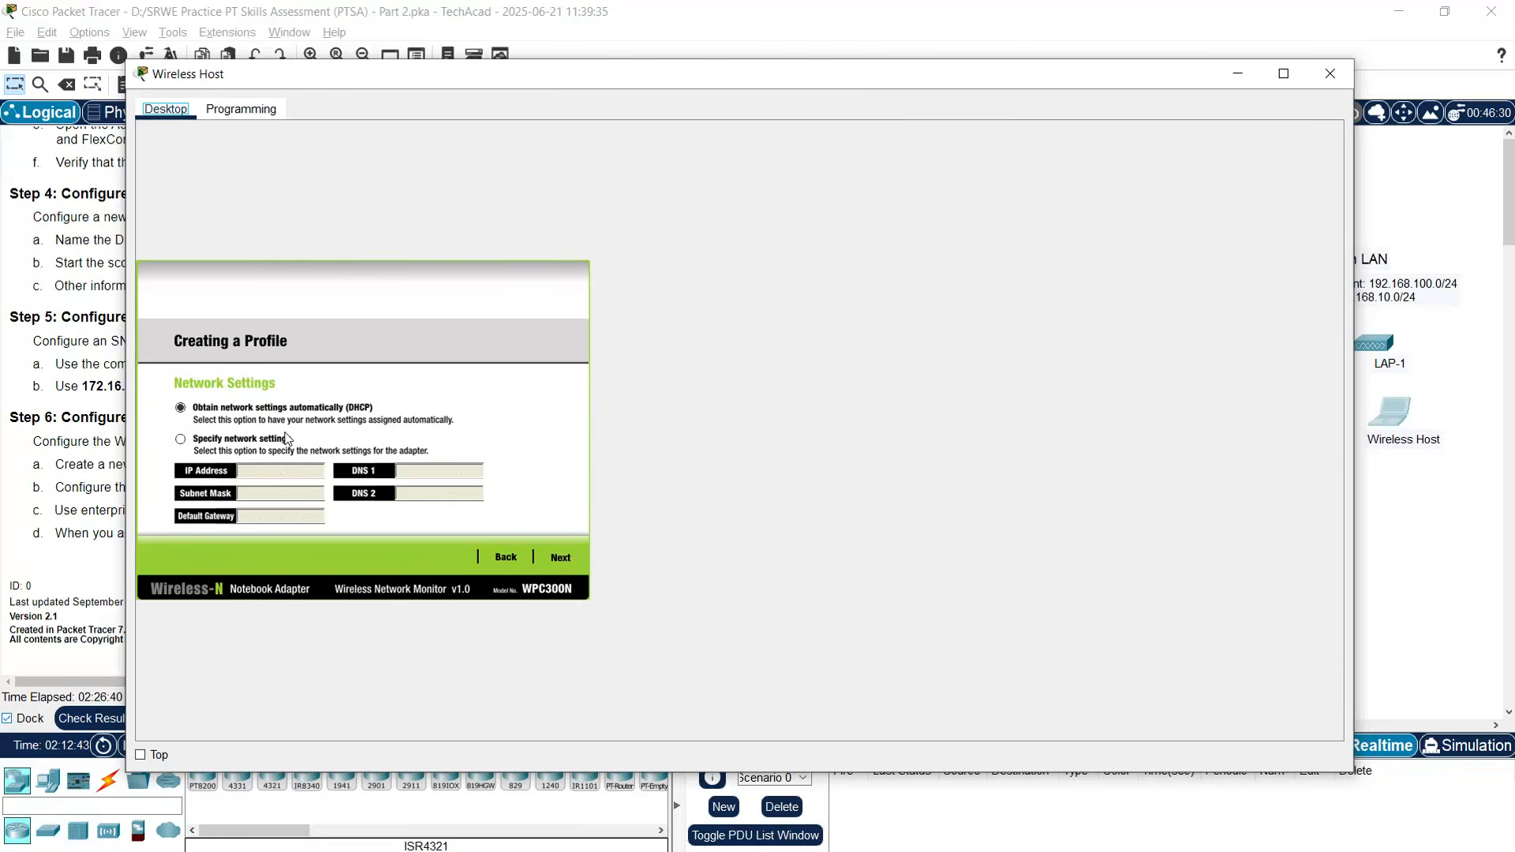
left_click(558, 557)
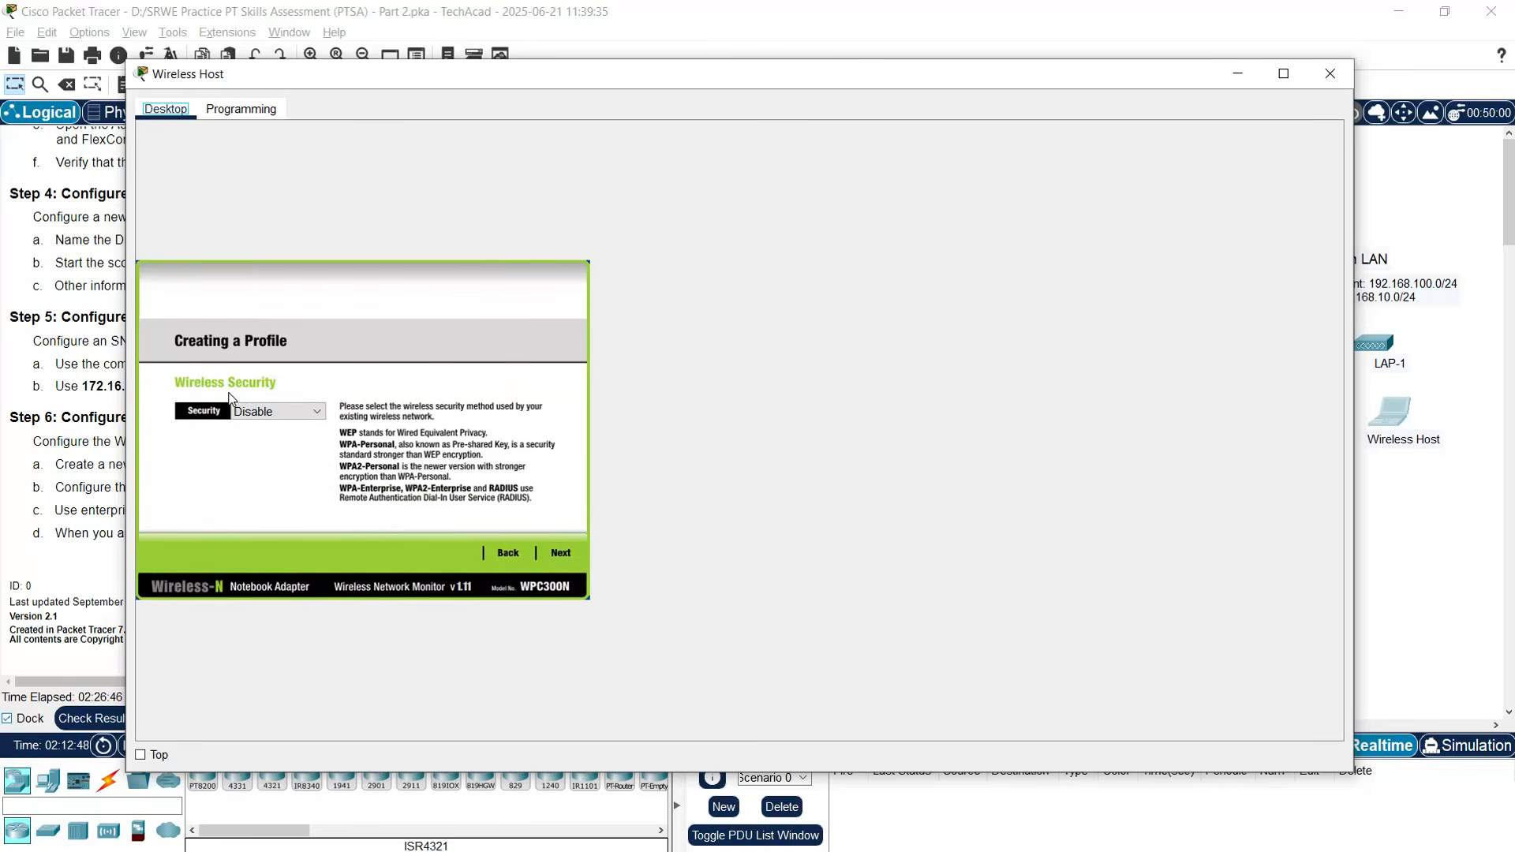
left_click(288, 411)
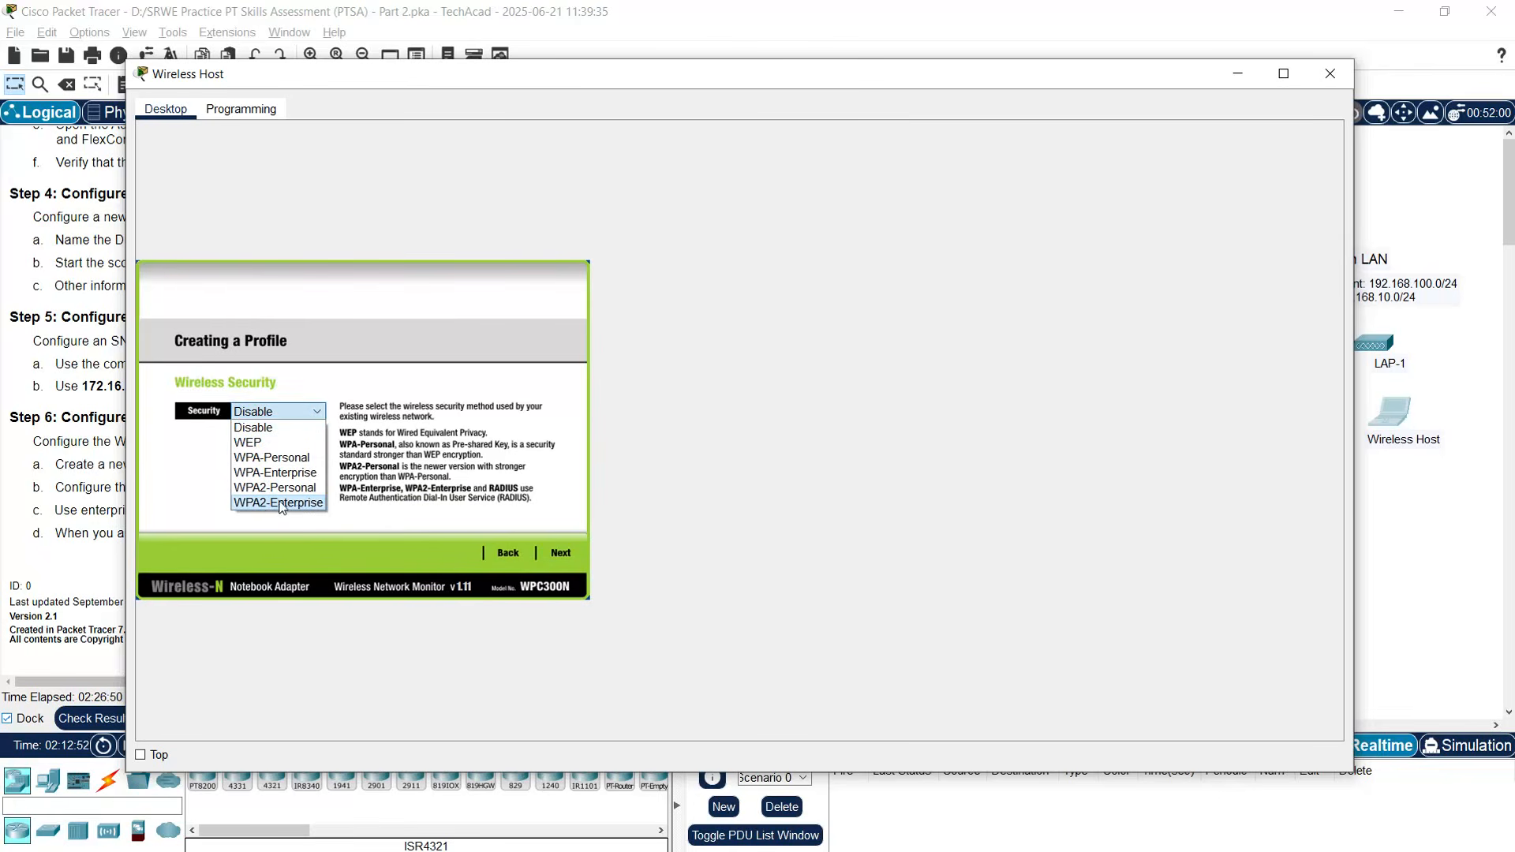
left_click(282, 503)
left_click(559, 553)
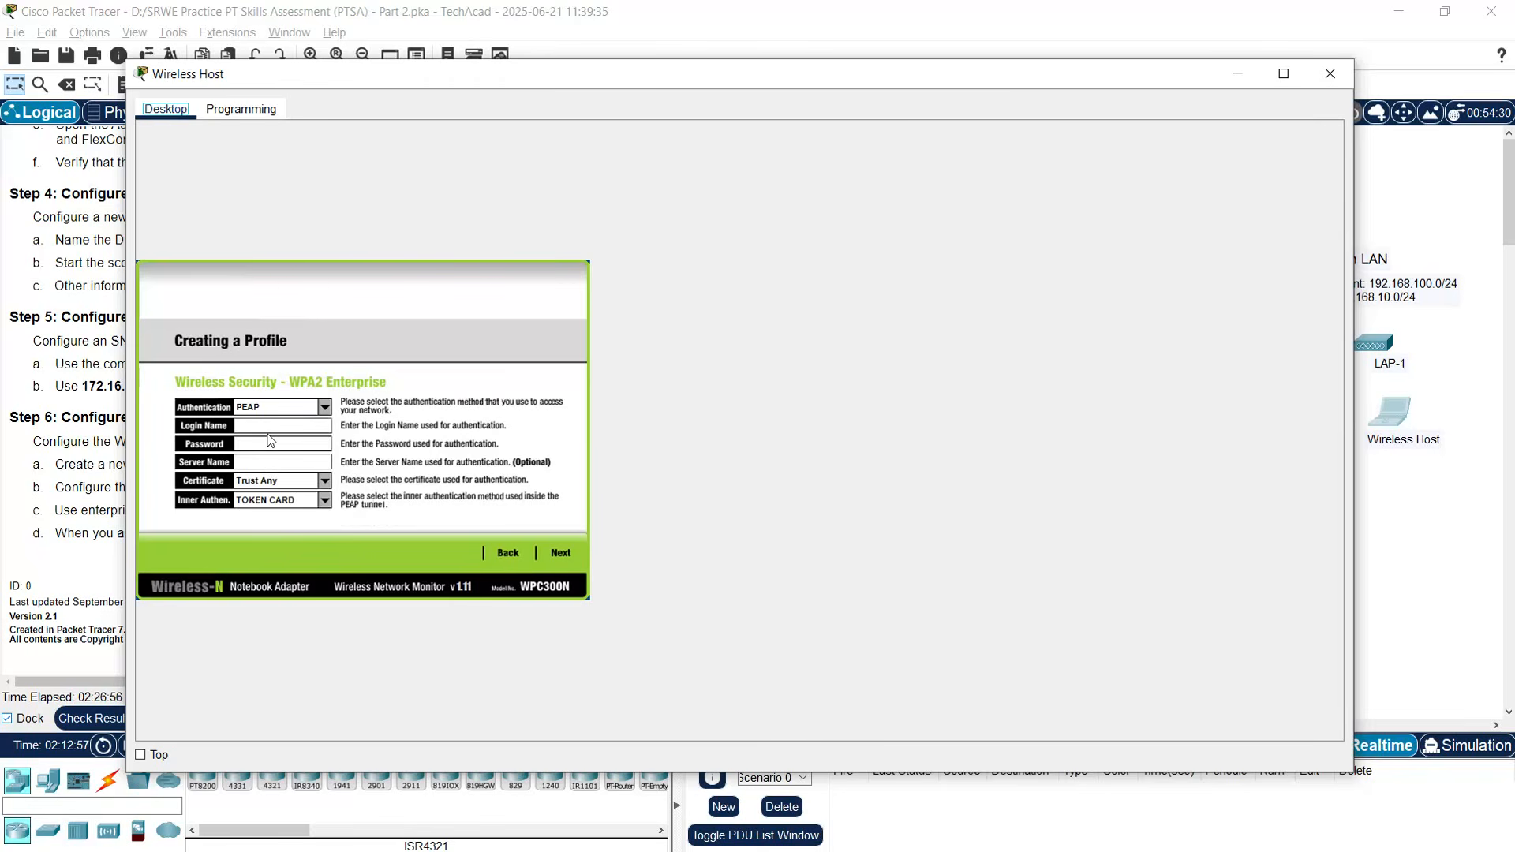
- Enter login name user1 and the account password, then save the work net profile
left_click(241, 426)
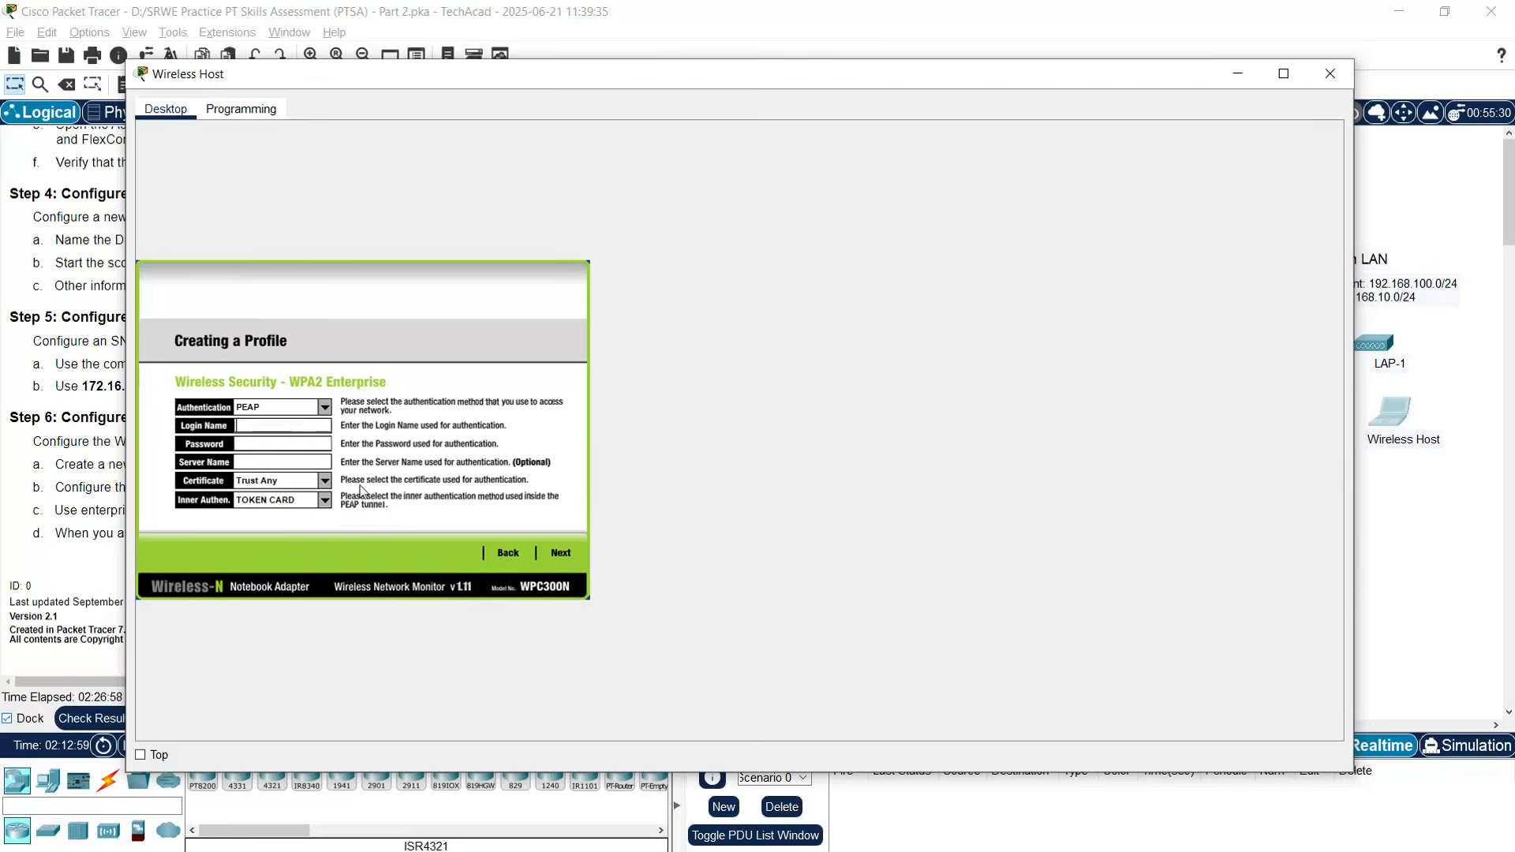
type("user1")
left_click(276, 446)
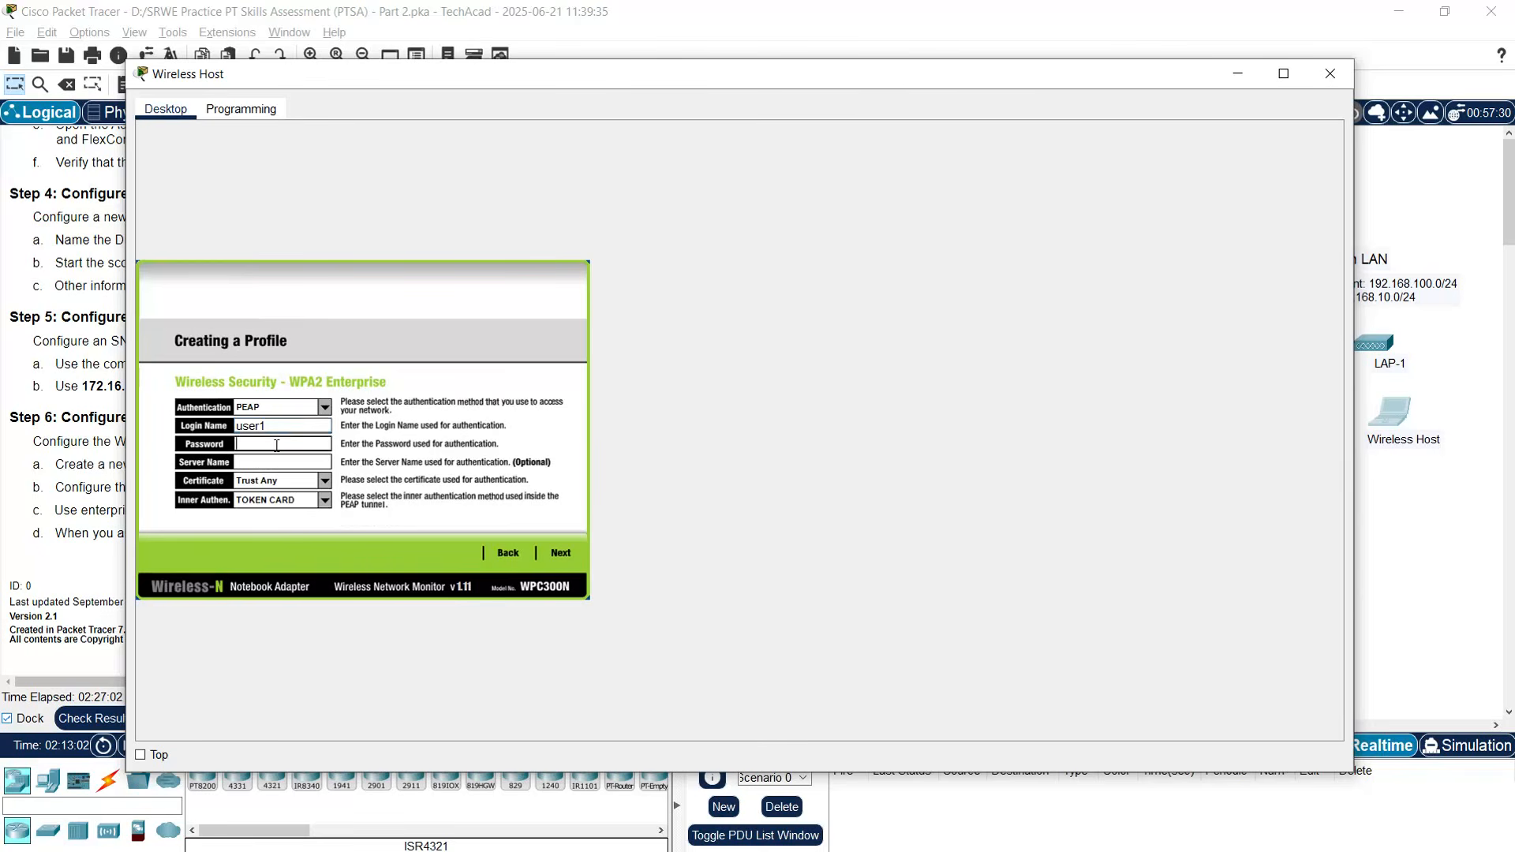
type("•••••••••")
left_click(560, 552)
left_click(561, 558)
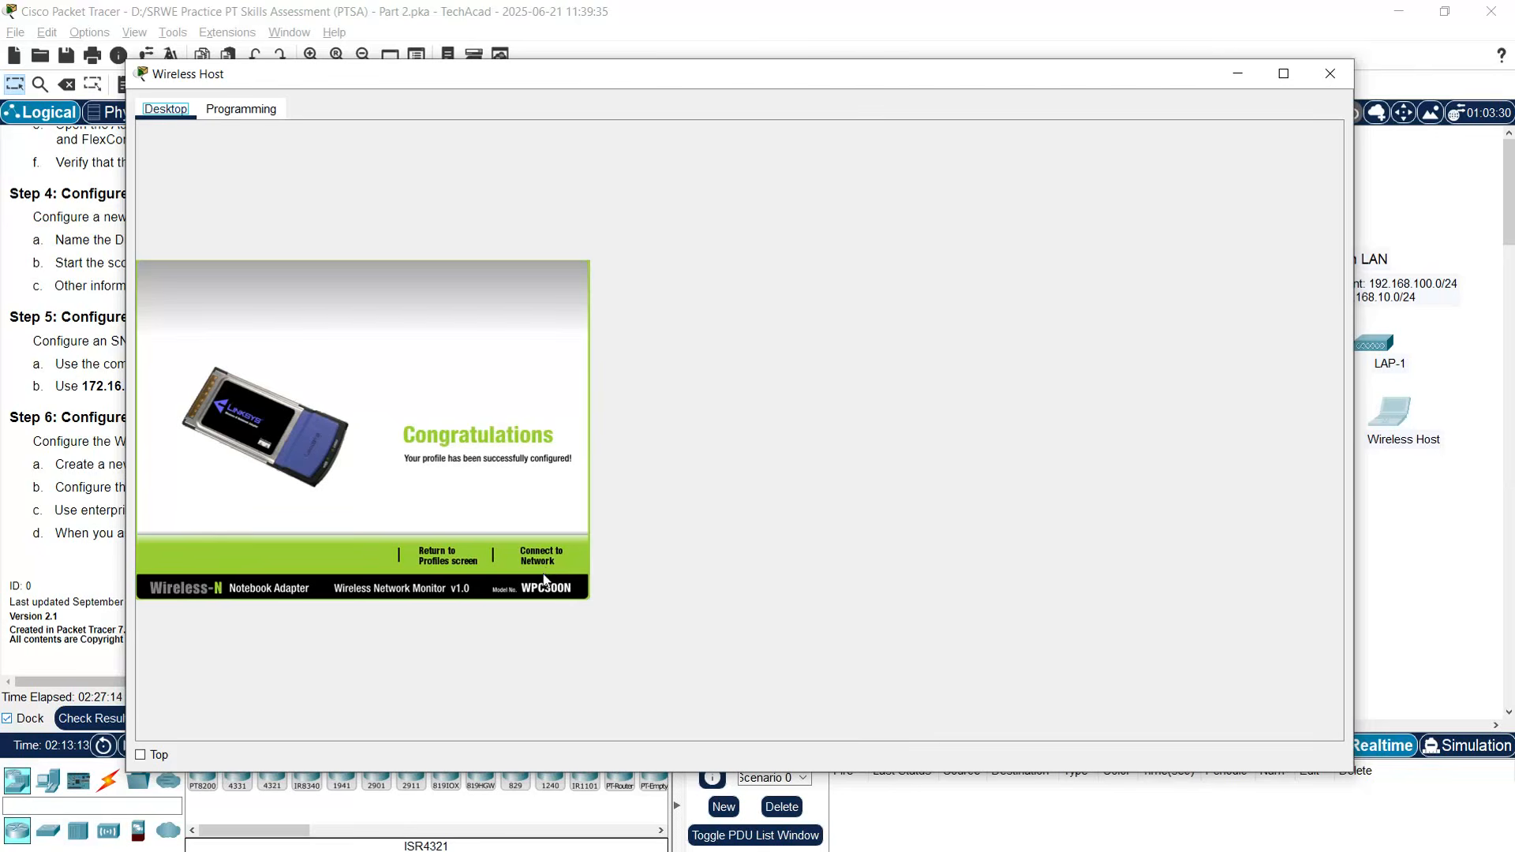
- Connect the Wireless Host to SSID-10 and verify it received 192.168.10.2 via DHCP
left_click(544, 562)
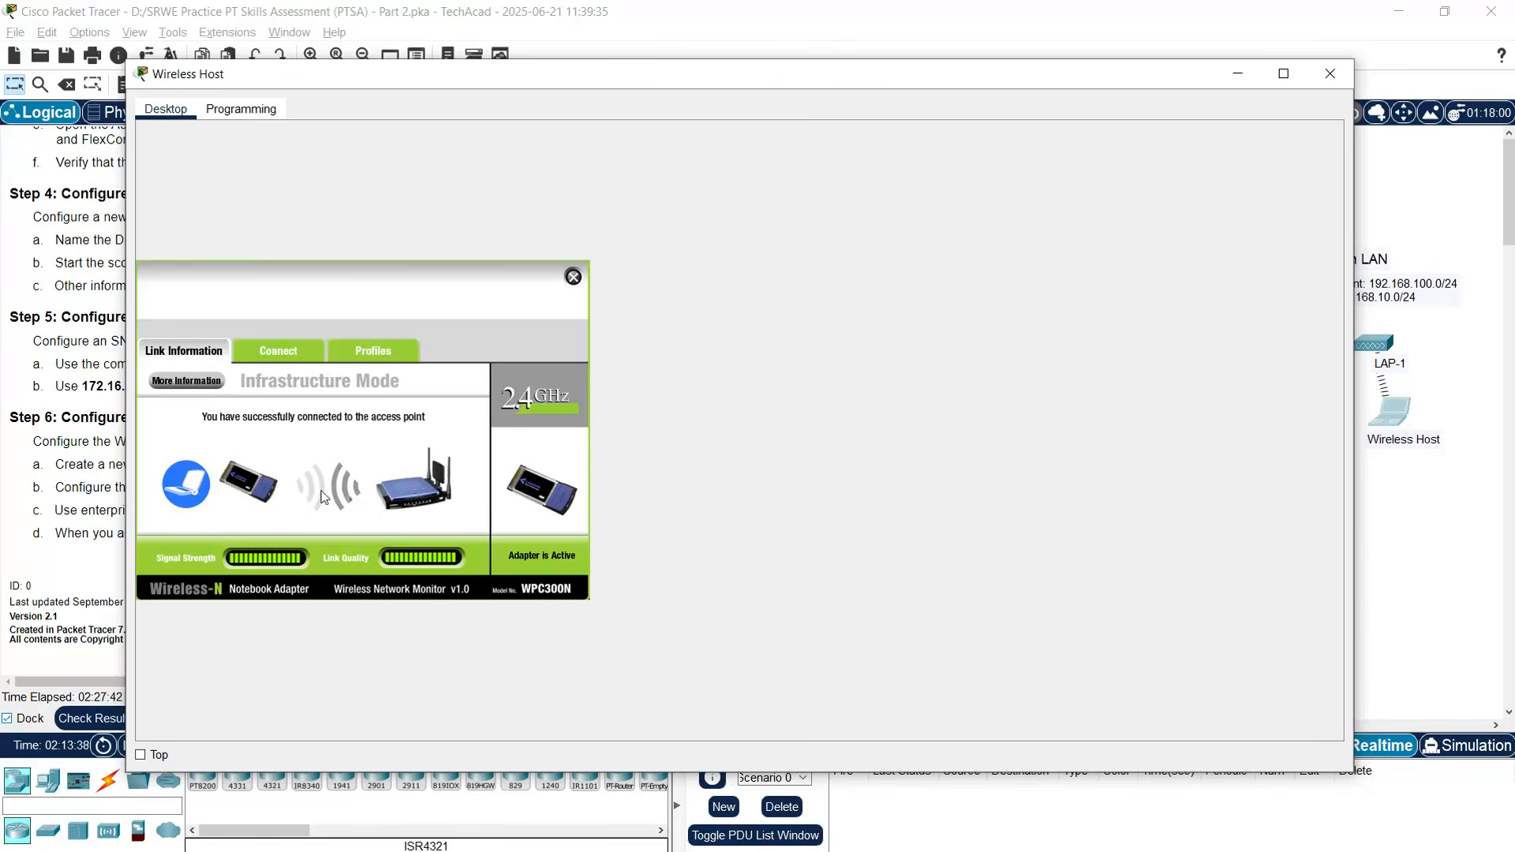
left_click(573, 277)
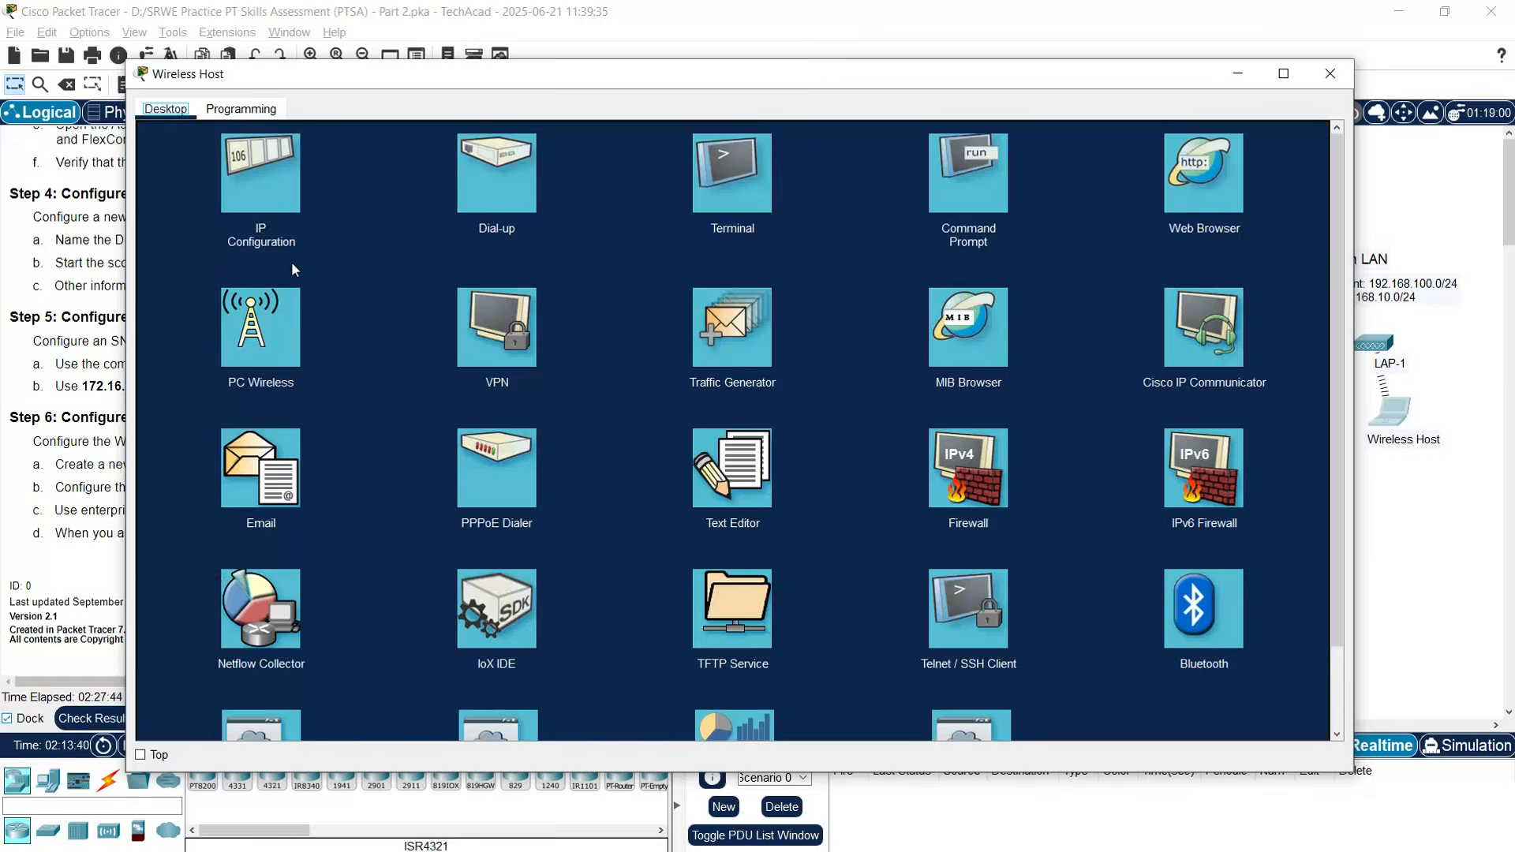
left_click(262, 206)
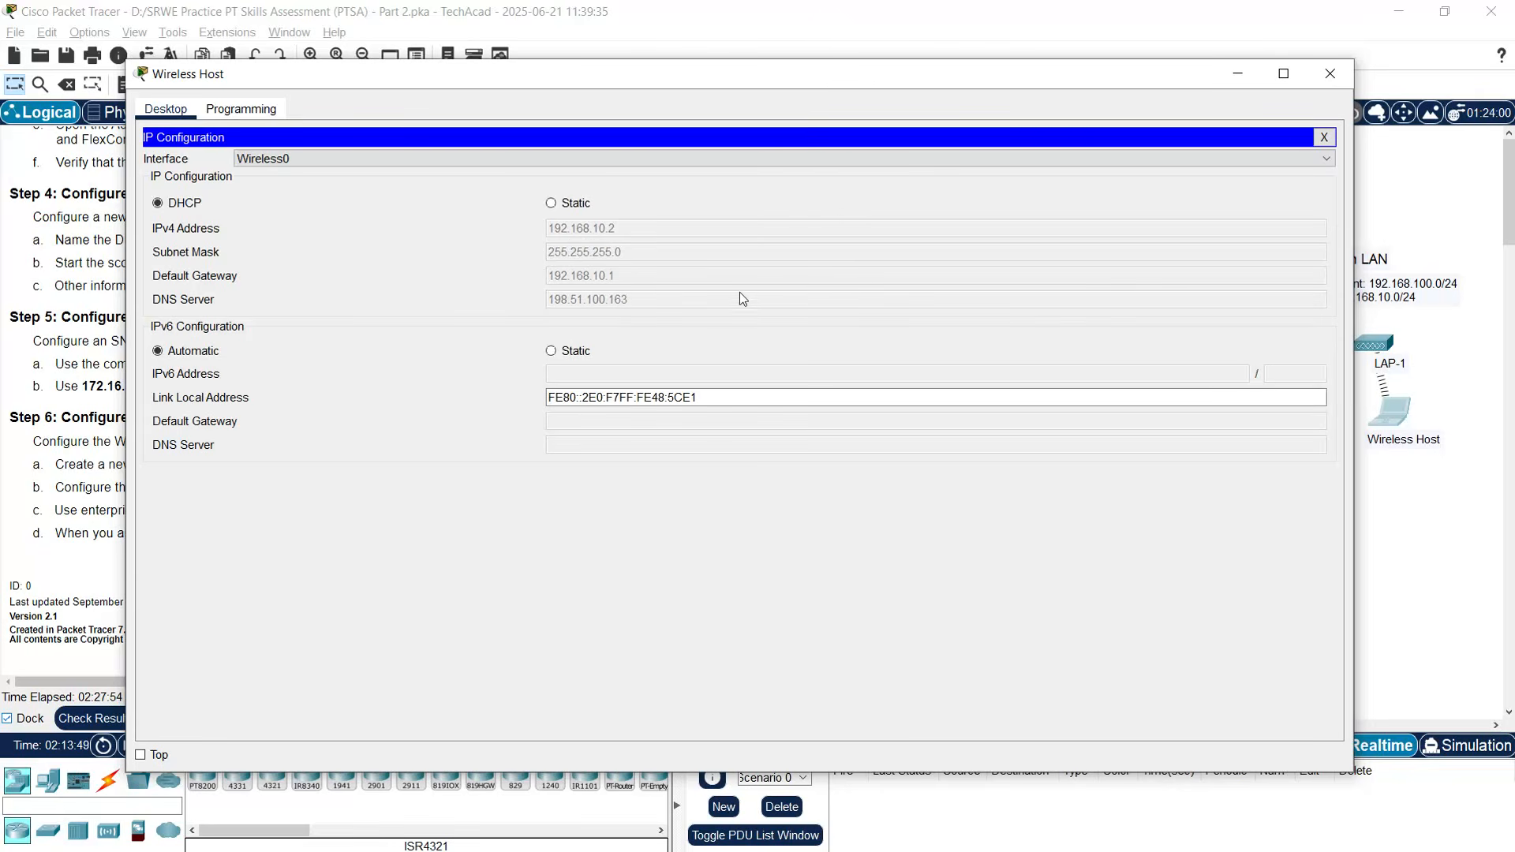
left_click(1330, 73)
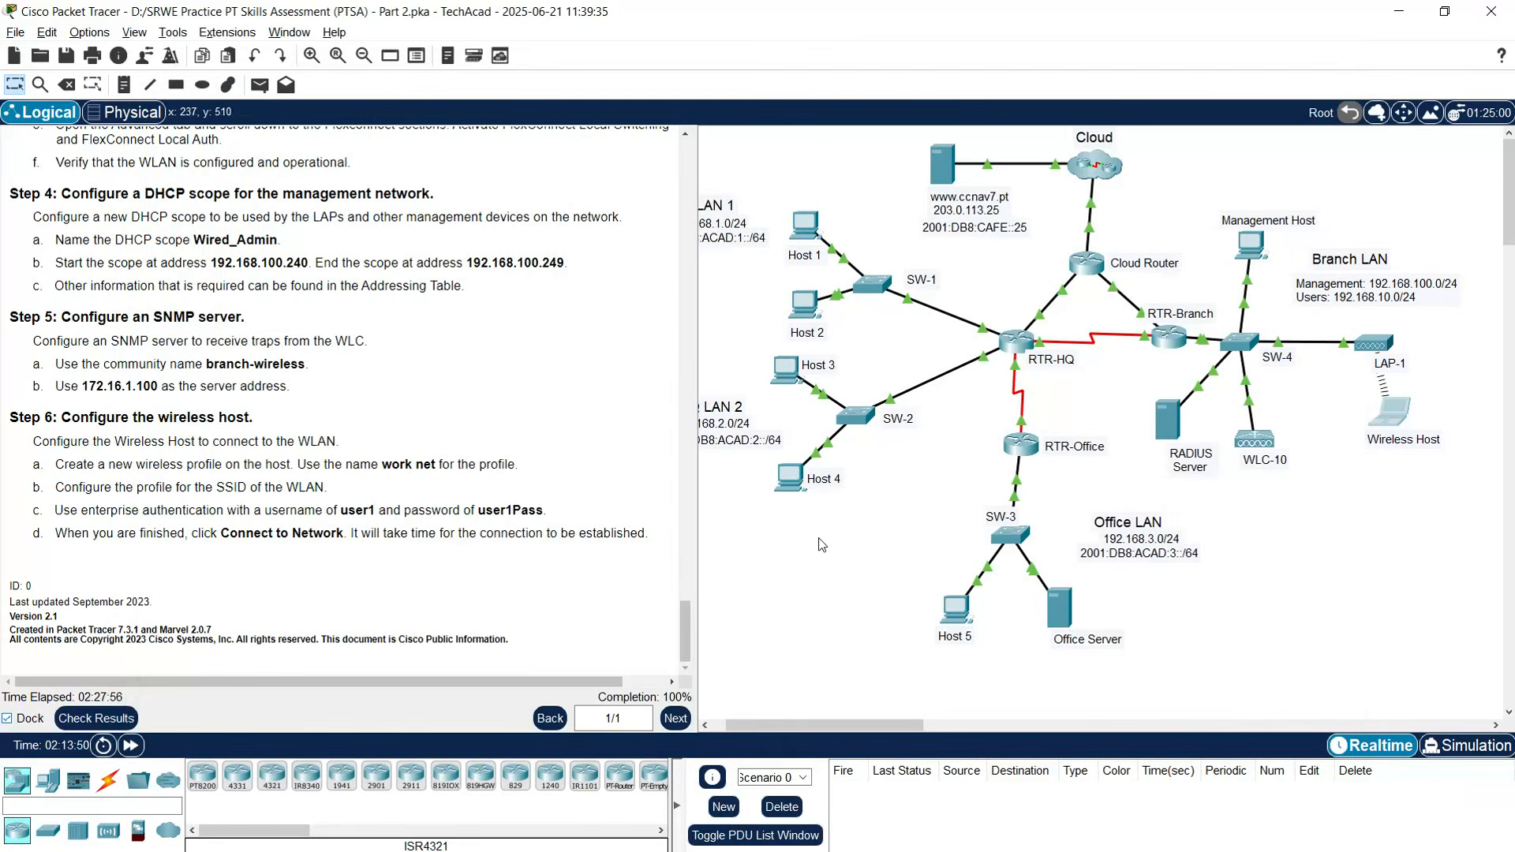